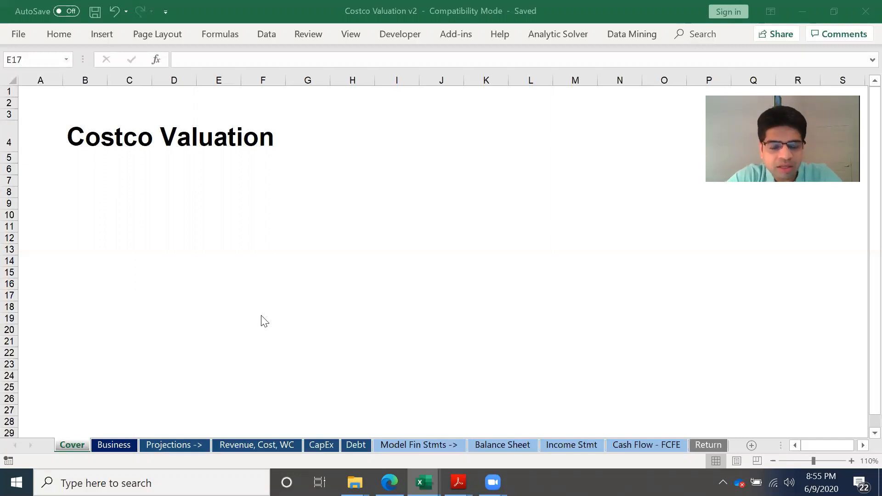
- Open the Business sheet, then switch to Edge and review the Costco membership types, annual fees and benefits
left_click(118, 446)
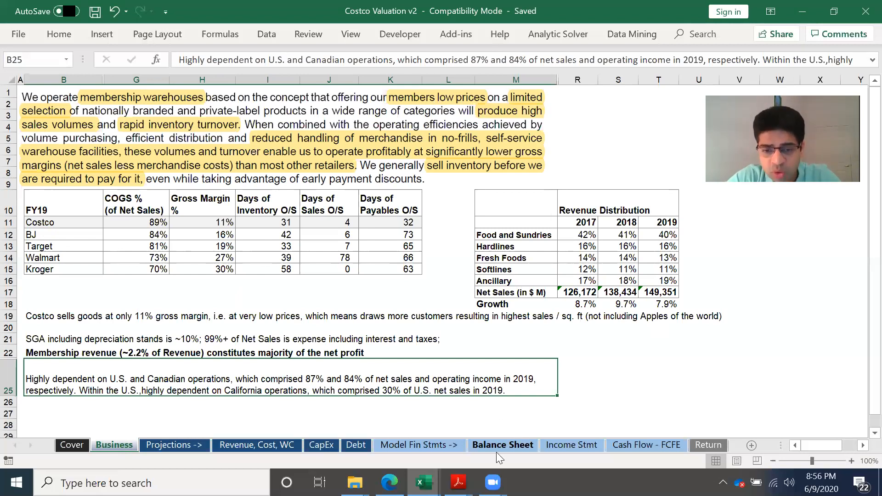
mouse_move(424, 483)
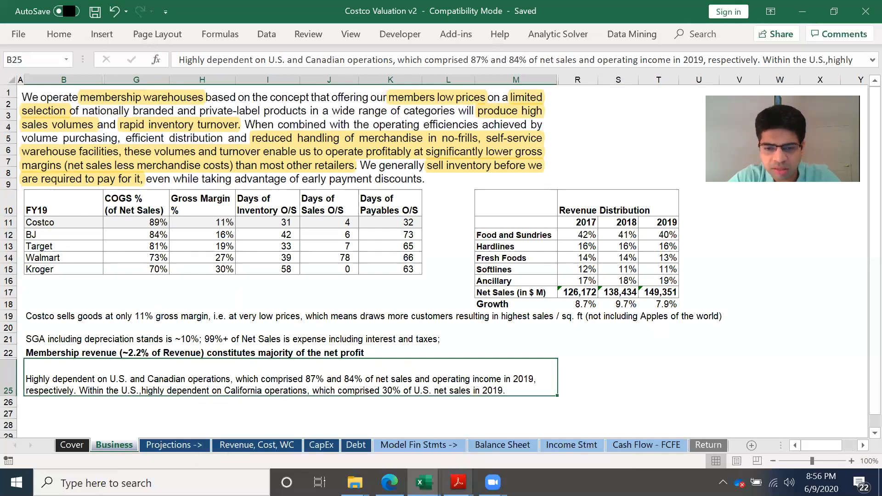
mouse_move(458, 482)
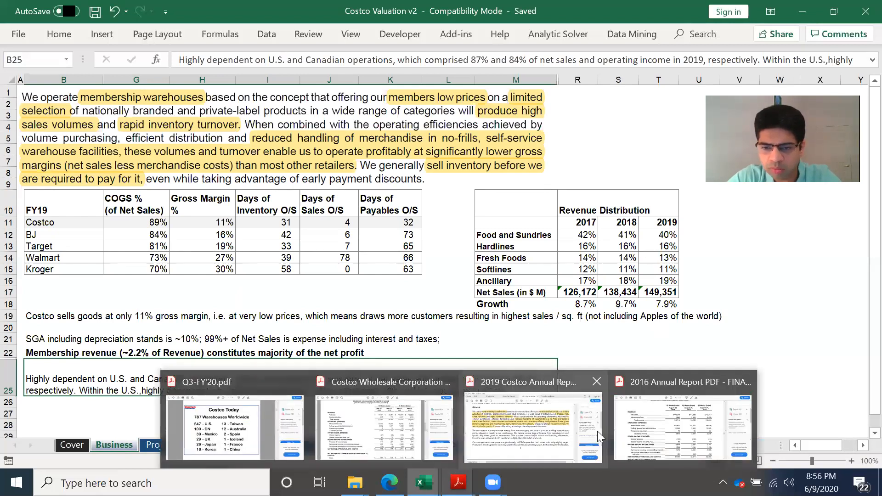
left_click(389, 483)
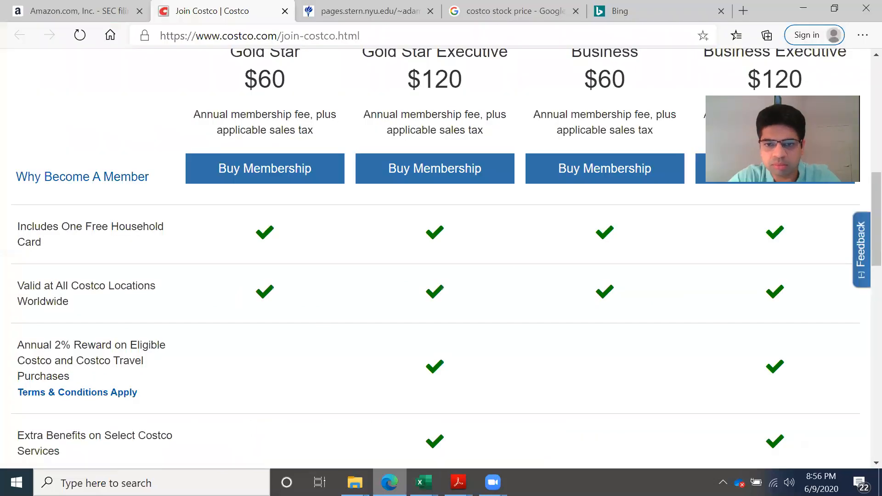
scroll(568, 307, "up", 4)
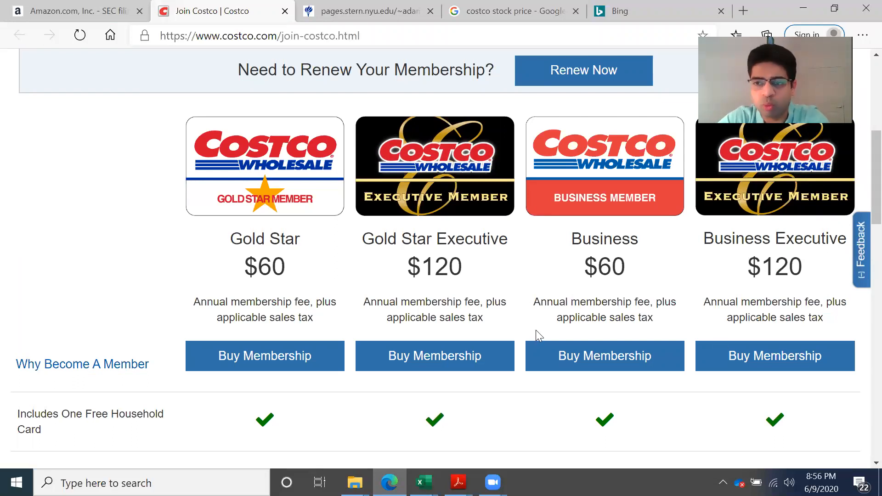
scroll(536, 330, "down", 5)
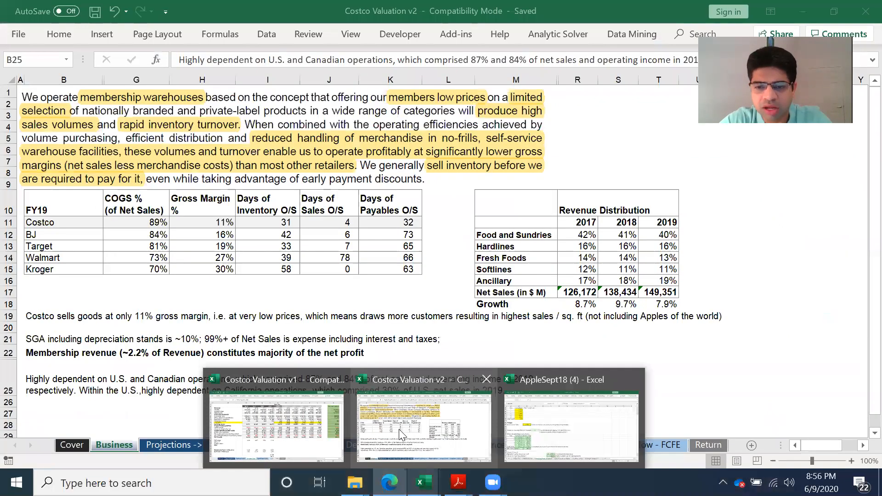
- Switch back to the Costco Valuation v2 workbook in Excel and compare the gross margin formulas for Costco and BJ
left_click(399, 429)
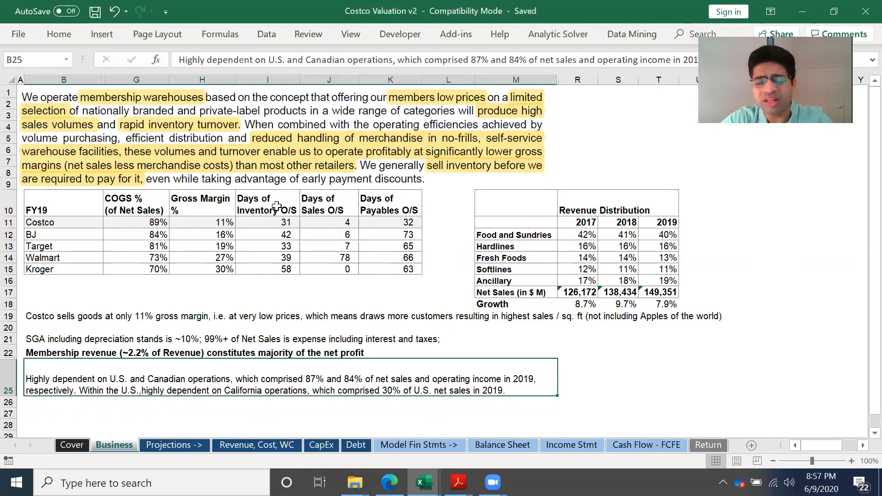
left_click(214, 222)
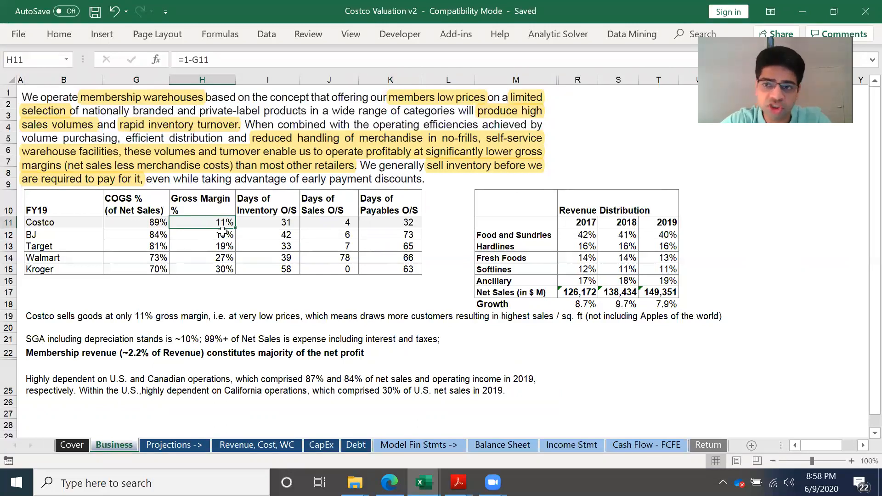
left_click(223, 232)
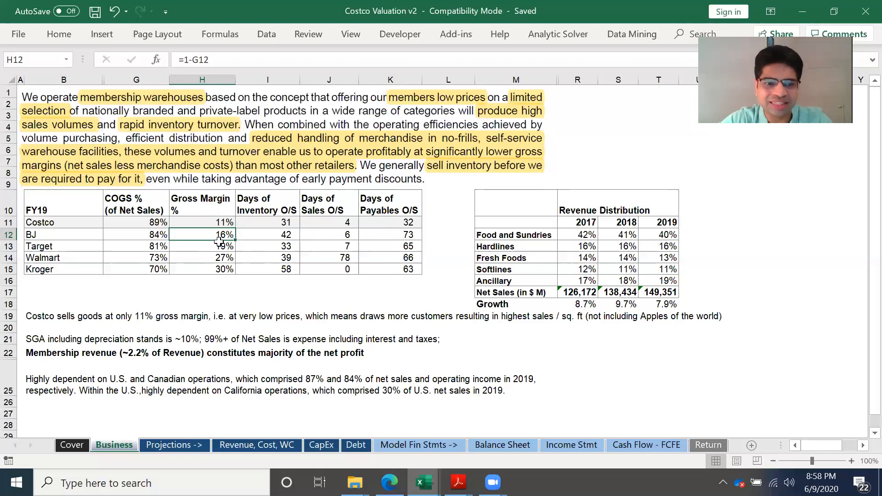
left_click(211, 221)
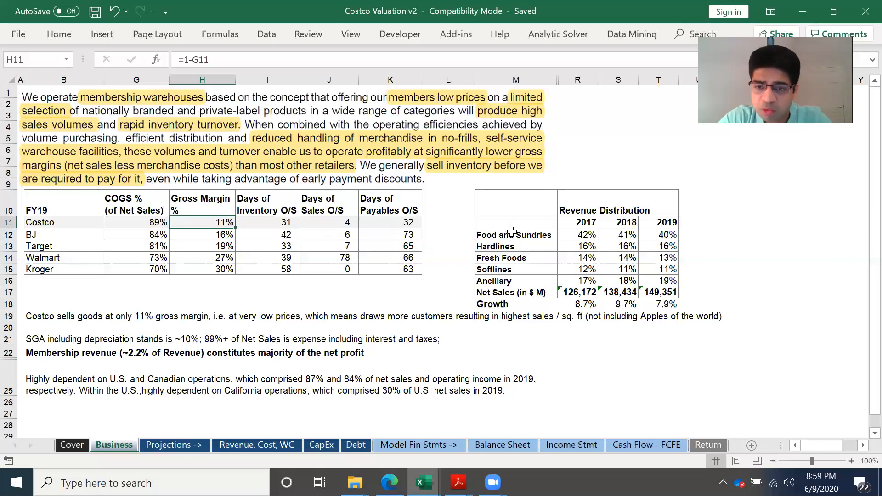
- Examine the product categories in the Revenue Distribution table and the list of compared retailers
left_click_drag(513, 233, 521, 248)
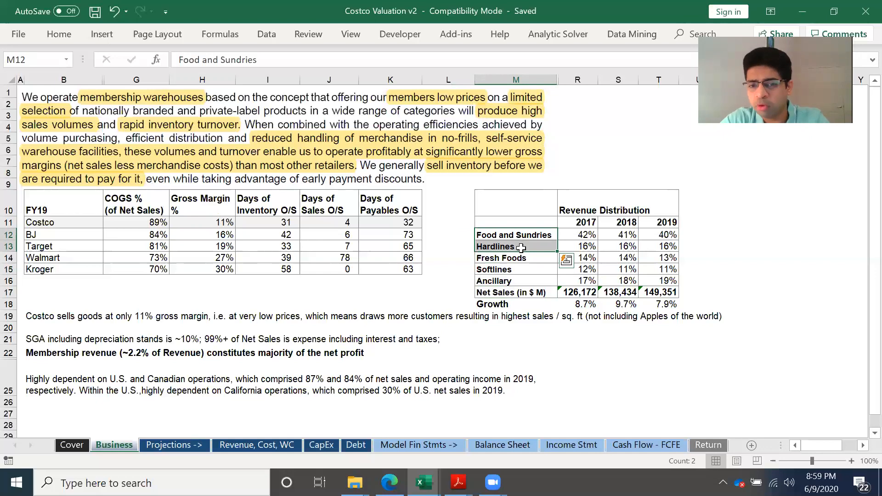
left_click(527, 271)
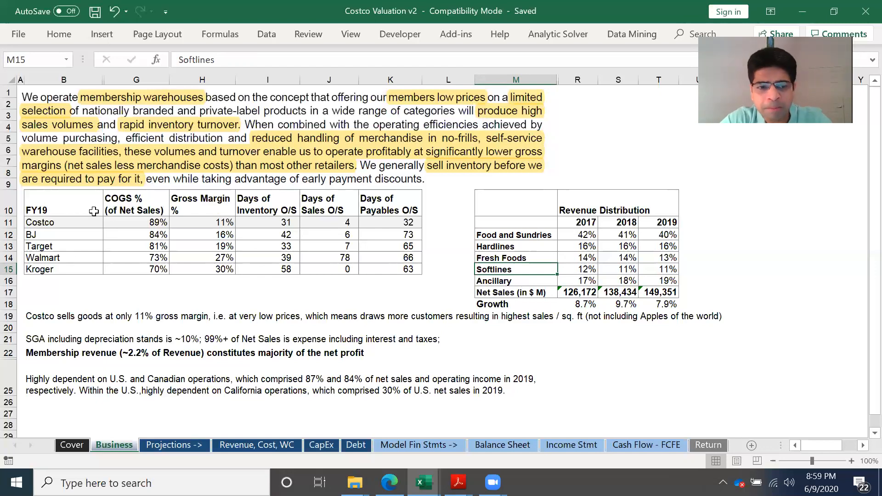
left_click_drag(80, 222, 81, 267)
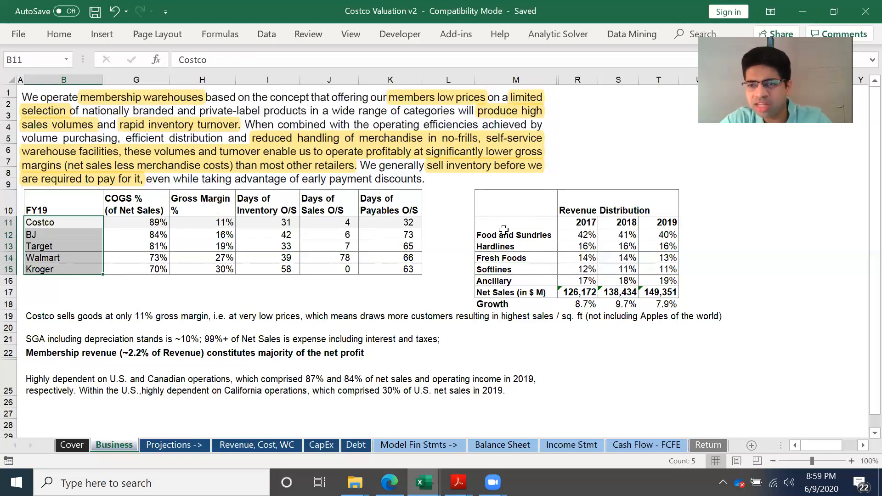
left_click_drag(504, 234, 513, 281)
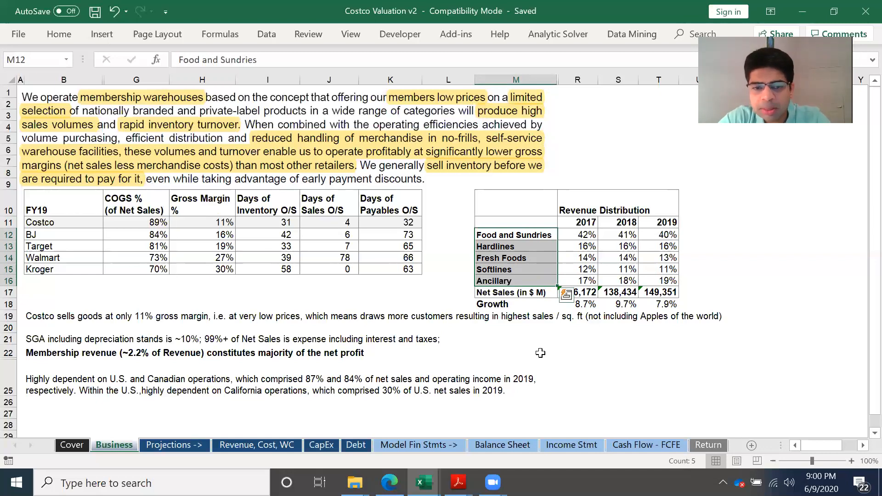
scroll(541, 353, "down", 1)
scroll(541, 353, "up", 1)
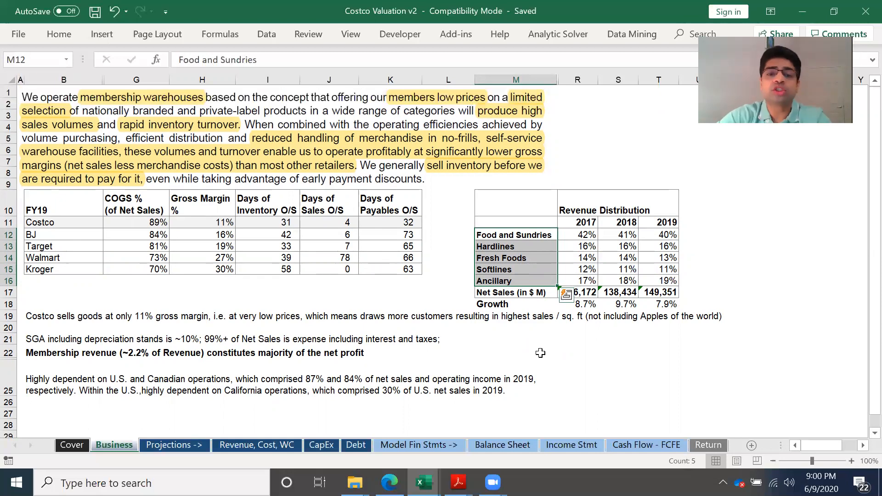
- Compare days of inventory and days of payables outstanding across the retailers, and read the note on U.S. and Canadian operations
left_click(269, 203)
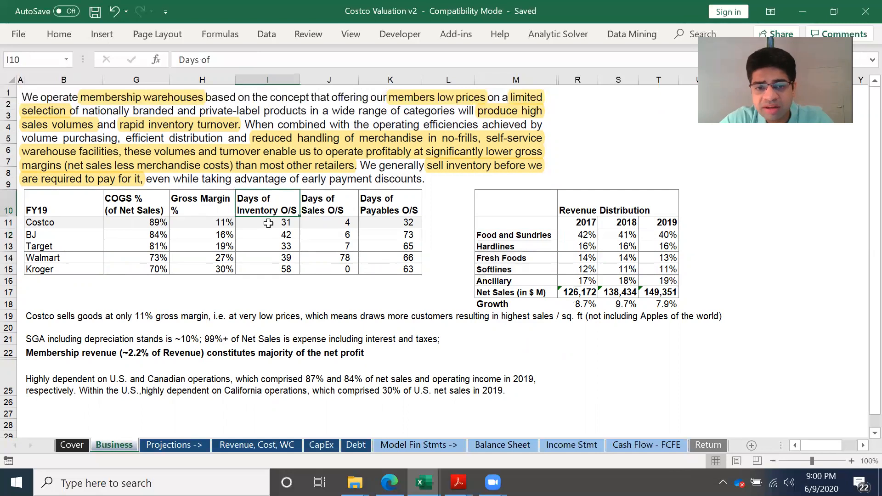
left_click_drag(269, 224, 269, 224)
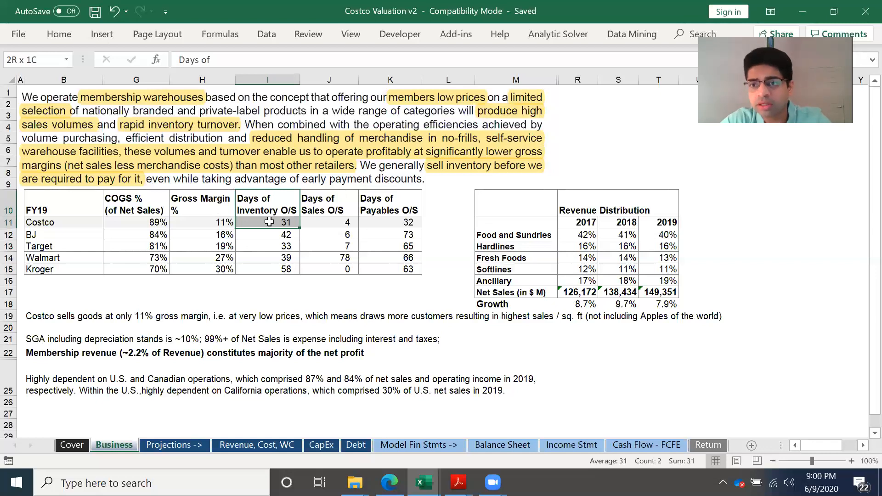
left_click_drag(269, 222, 278, 210)
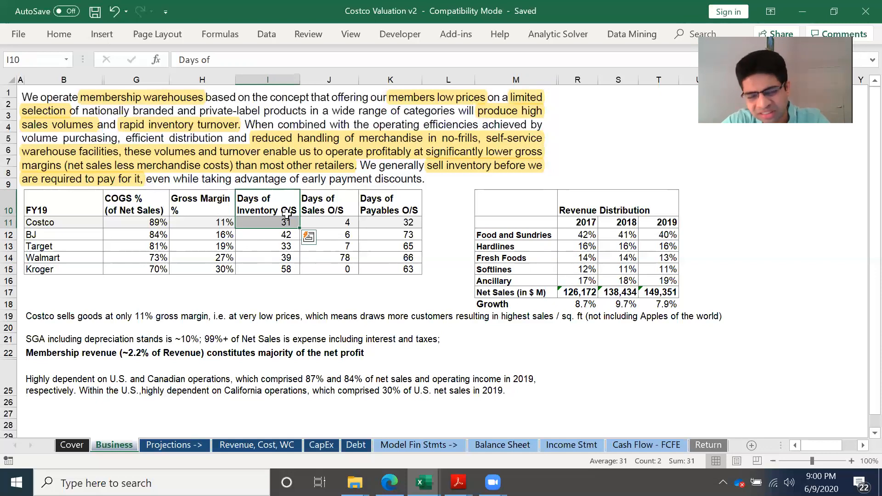
left_click(278, 236)
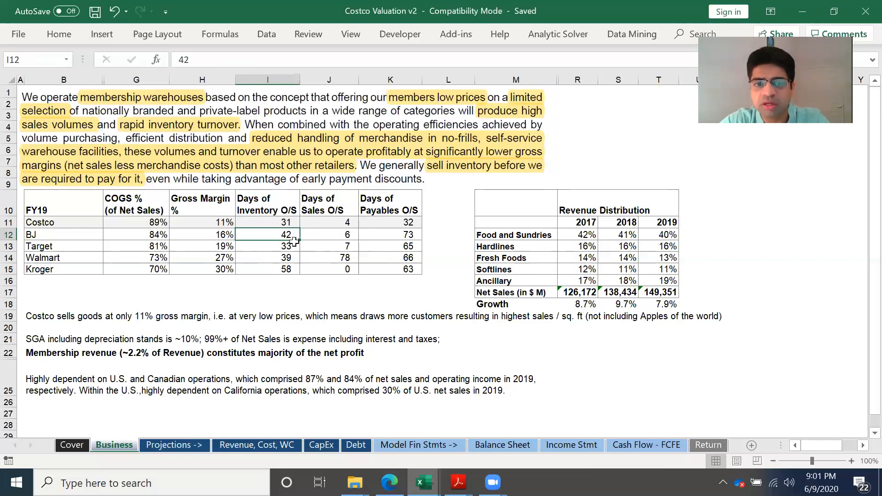
left_click(374, 229)
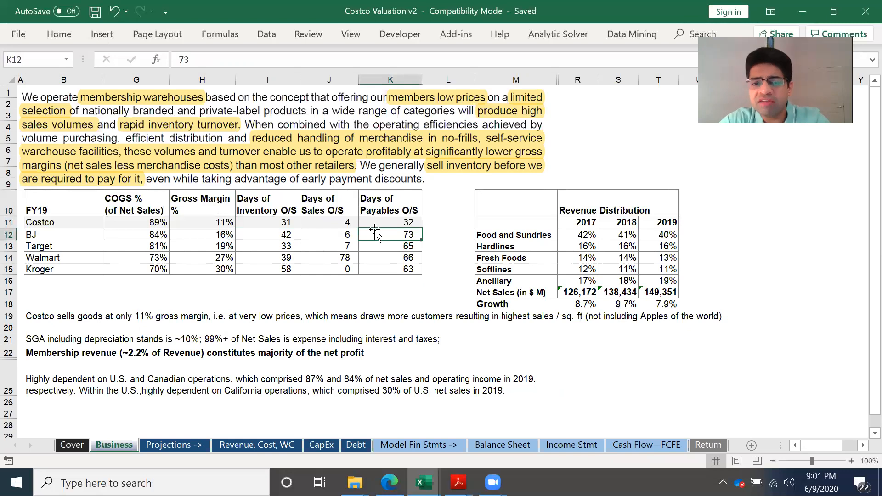
left_click_drag(398, 195, 402, 268)
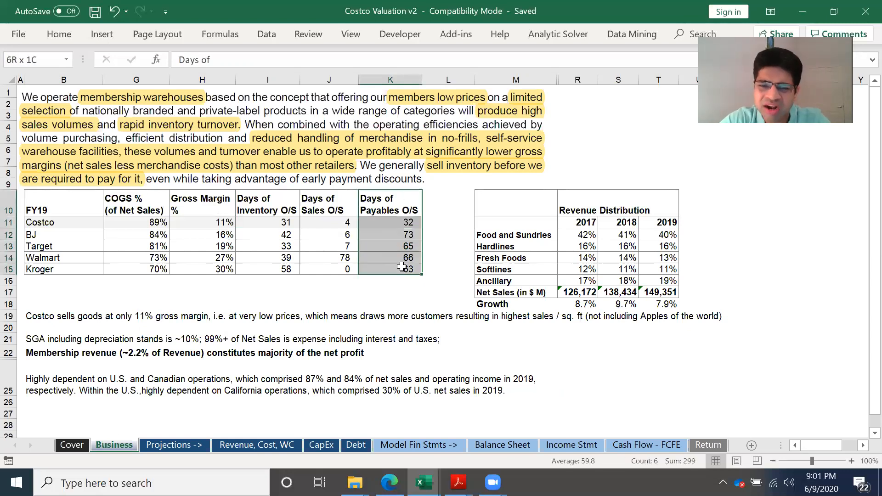
left_click(400, 222)
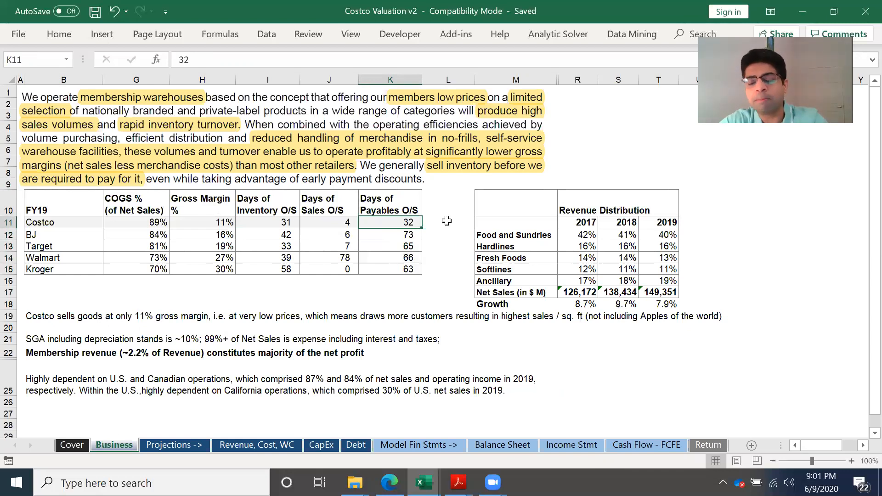
left_click(403, 233)
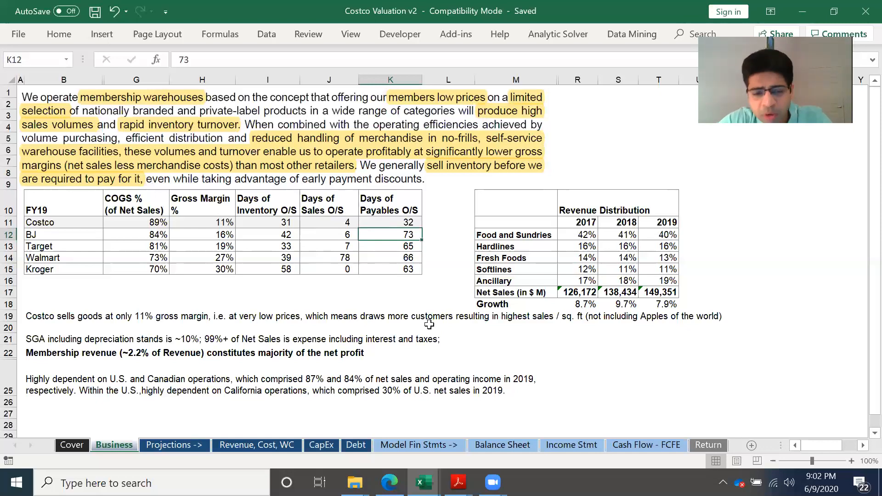
left_click(37, 374)
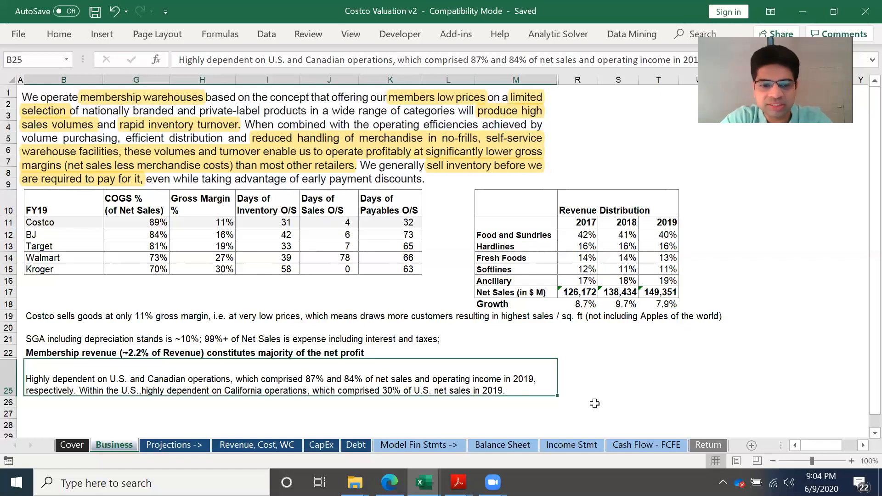
- Open the Revenue, Cost, WC sheet and review its physical sales, membership and eCommerce revenue drivers
left_click(251, 441)
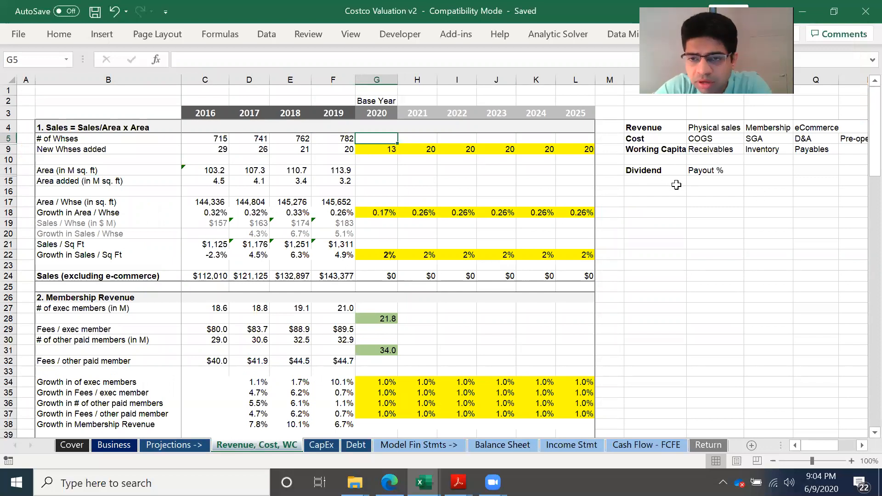
left_click(655, 130)
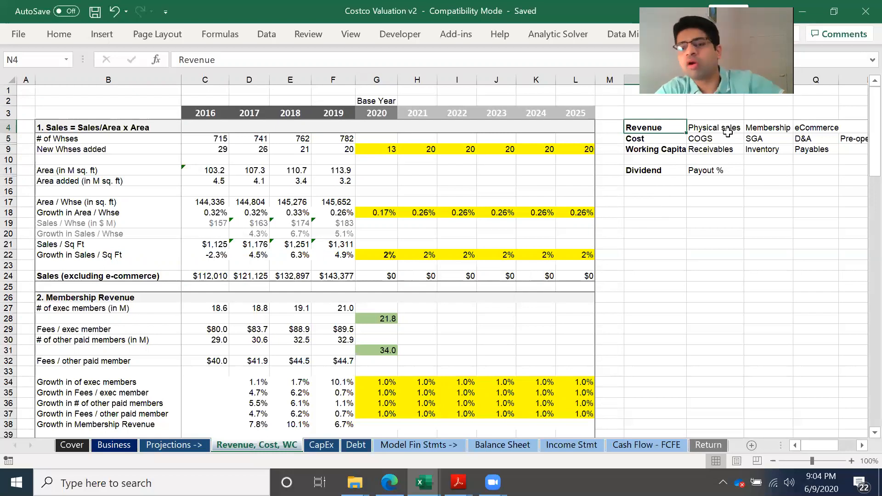
left_click(774, 128)
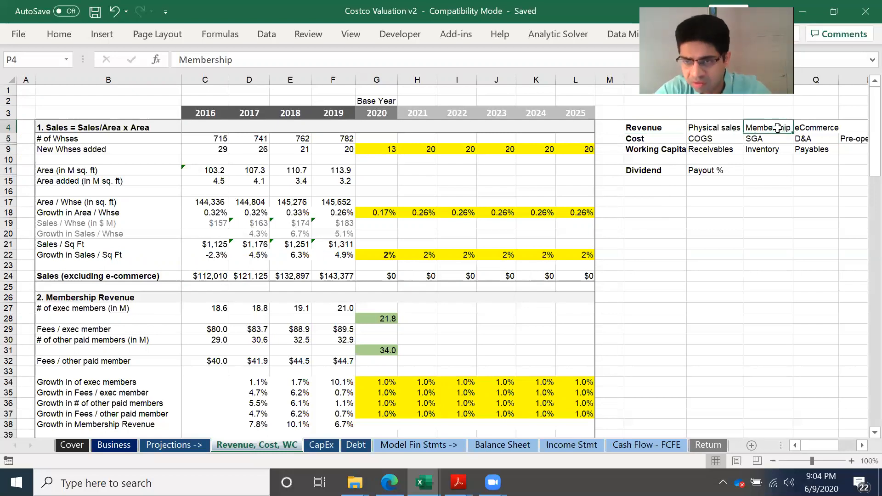
left_click(816, 128)
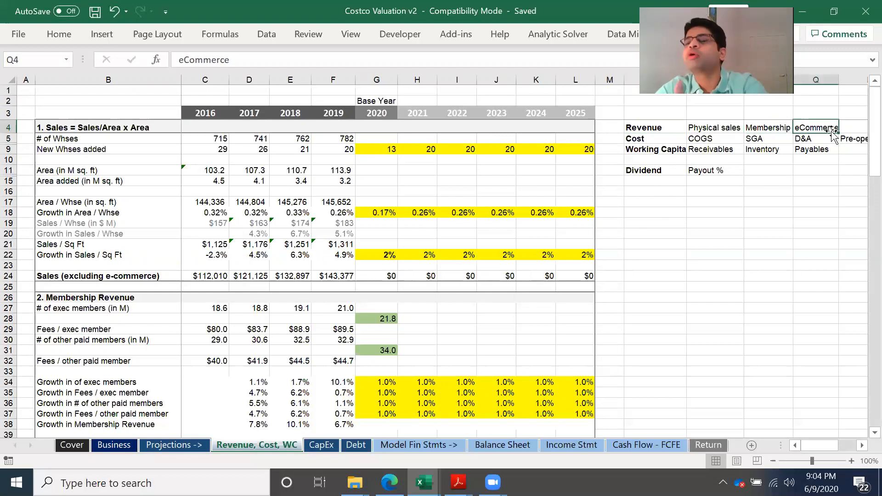
left_click(696, 133)
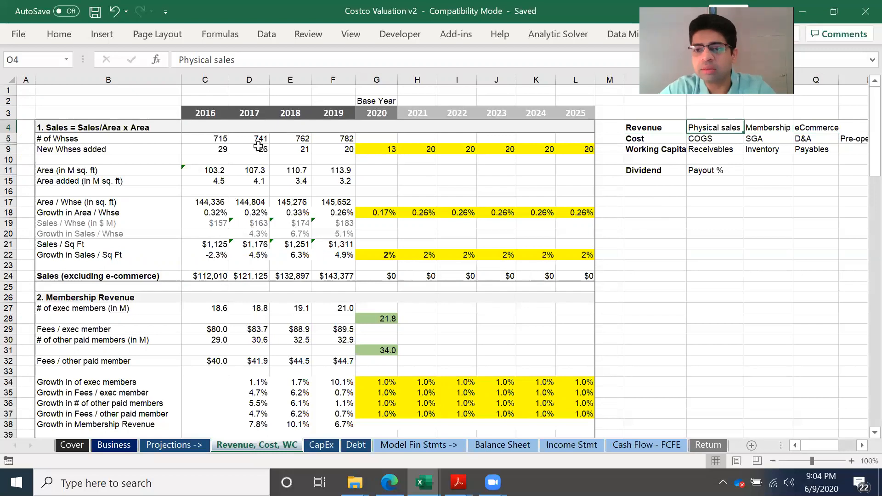
- Inspect the Sales/Area x Area section, checking the 2019 warehouse count and the new warehouses added for 2019 through 2025
left_click(139, 125)
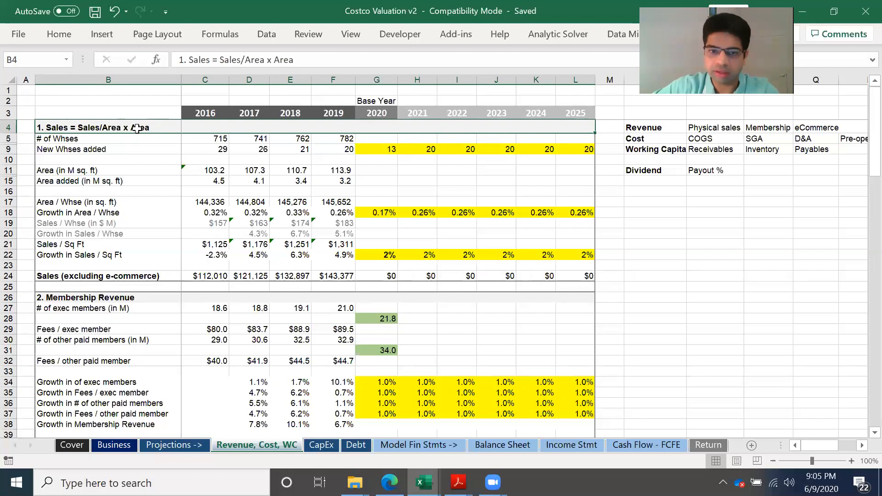
left_click(342, 149)
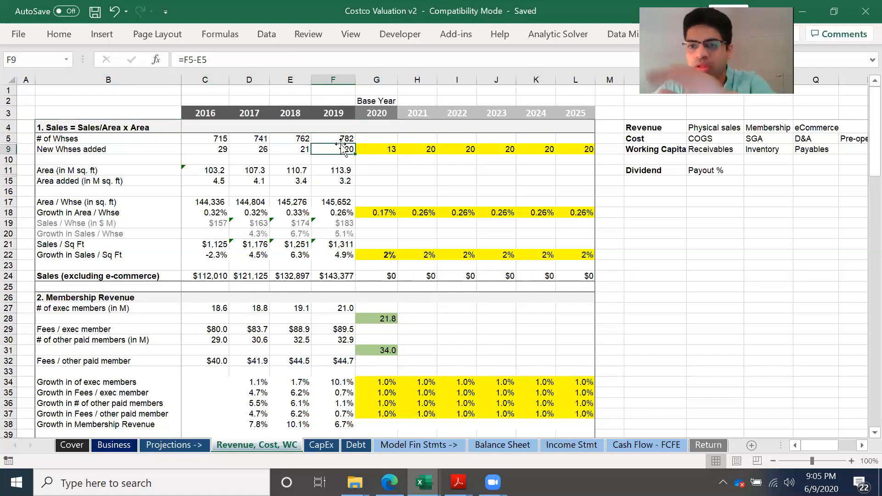
left_click(344, 138)
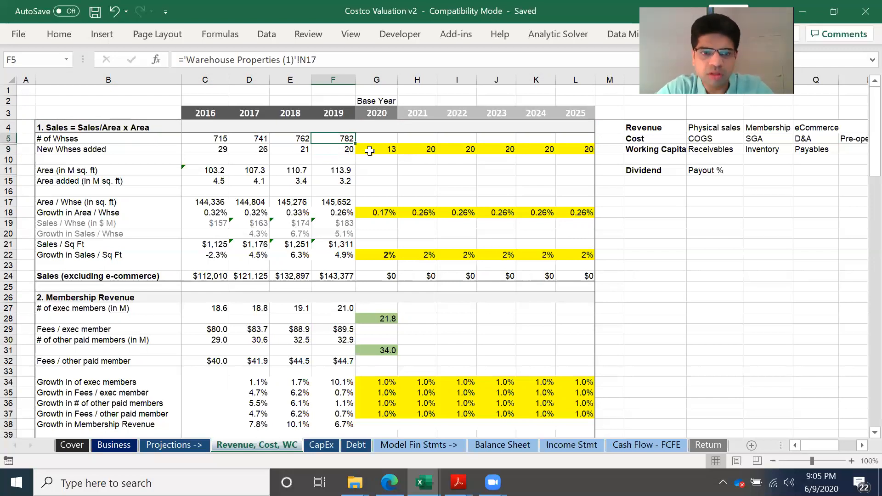
left_click(339, 152)
left_click_drag(388, 148, 573, 149)
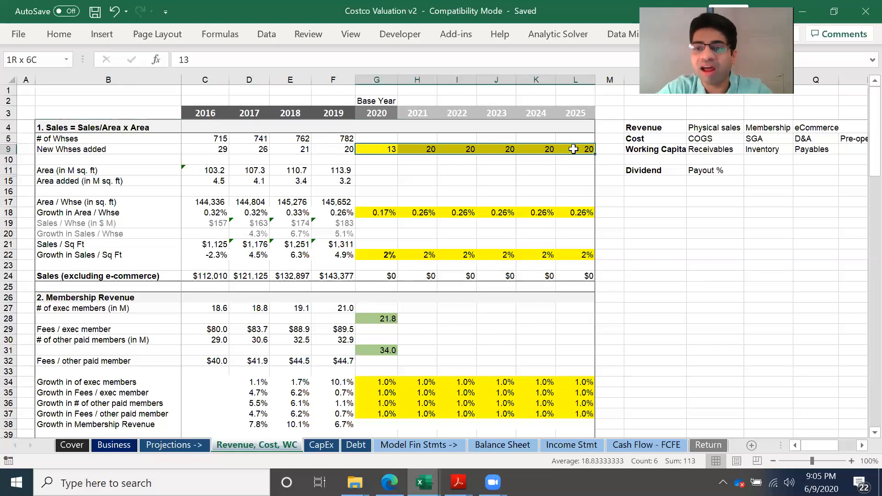
left_click_drag(574, 149, 574, 149)
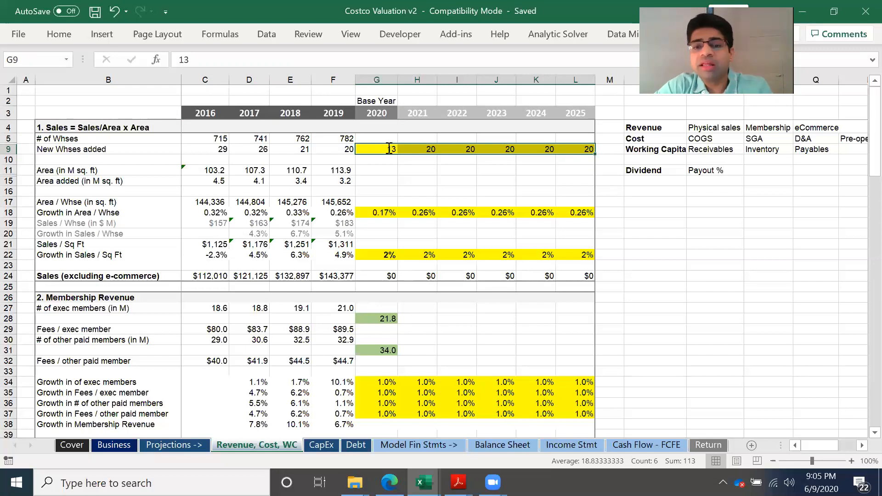
double_click(389, 148)
left_click(405, 161)
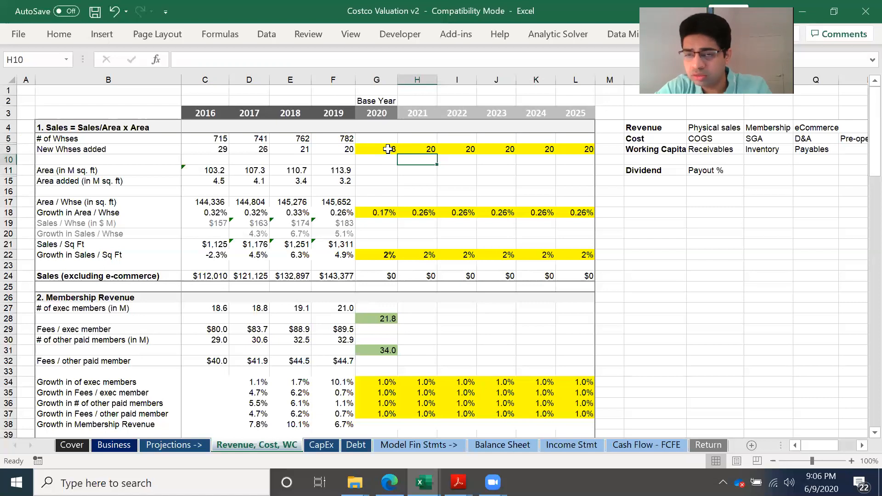
- Inspect the 2020 new-warehouse assumption and the 2019 formulas for area, area added, area per warehouse and its growth
left_click(388, 149)
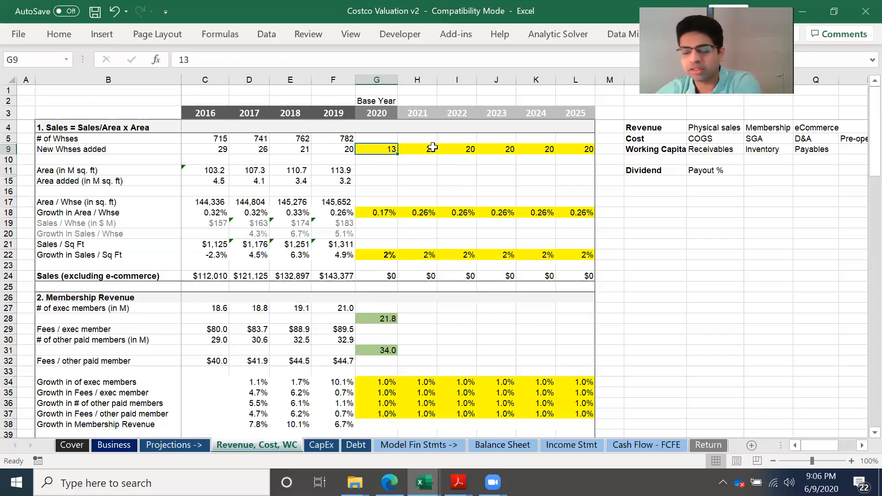
left_click(376, 172)
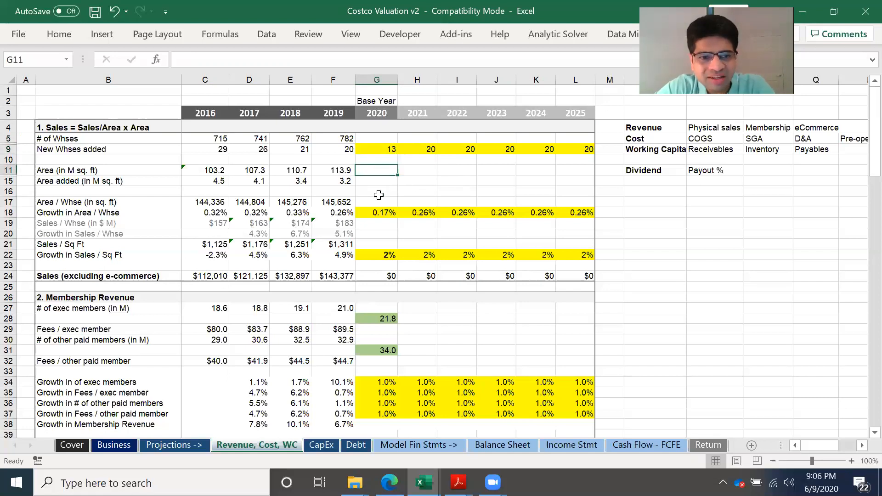
left_click(343, 203)
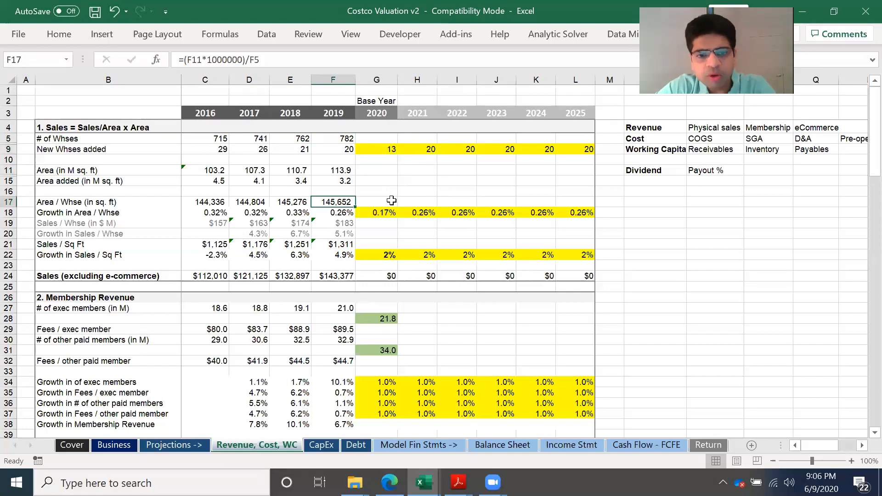
left_click(342, 171)
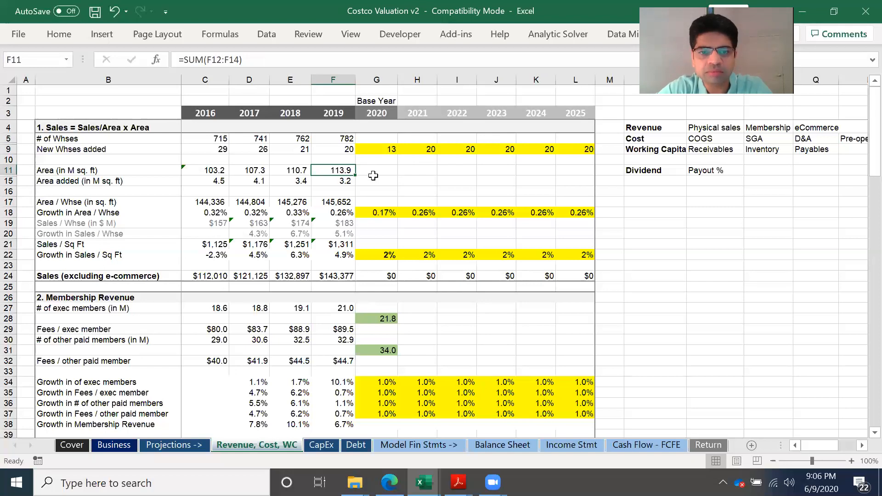
left_click(346, 181)
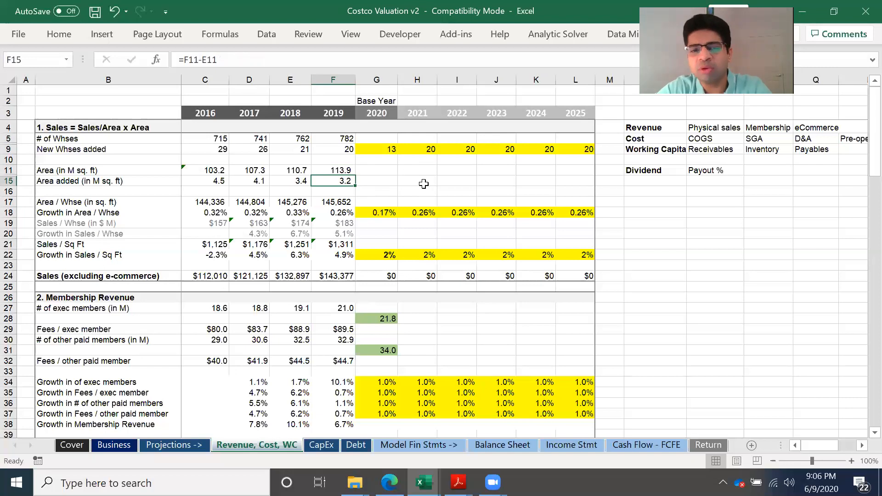
left_click(346, 210)
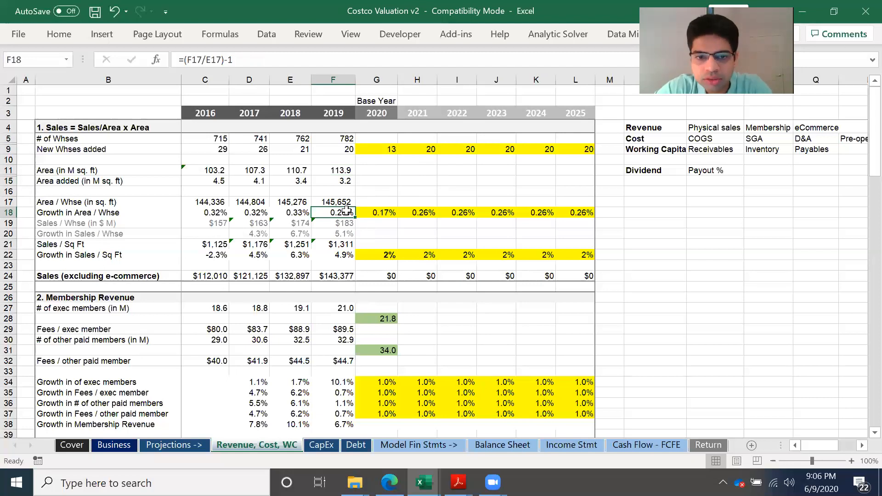
left_click(382, 240)
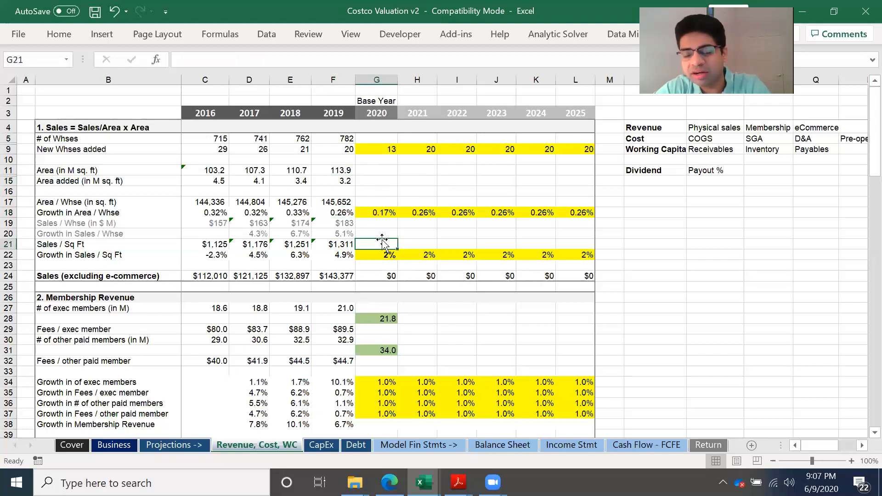
left_click(342, 200)
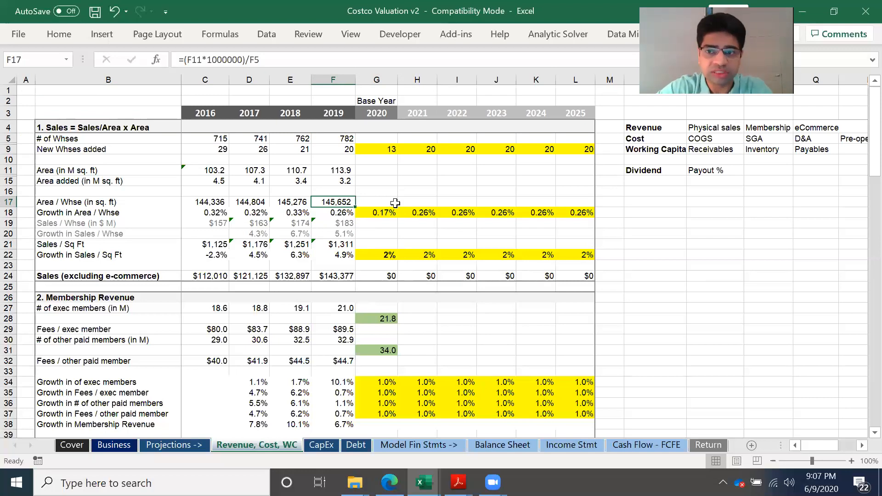
- Enter the check calculation =(13/20)*0.26% in cell N18, beside the Growth in Area / Whse row
left_click(643, 211)
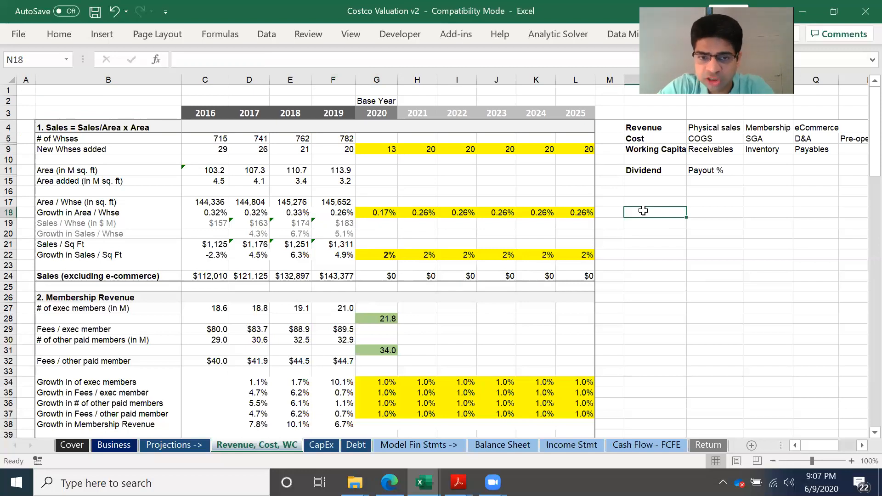
type("=1")
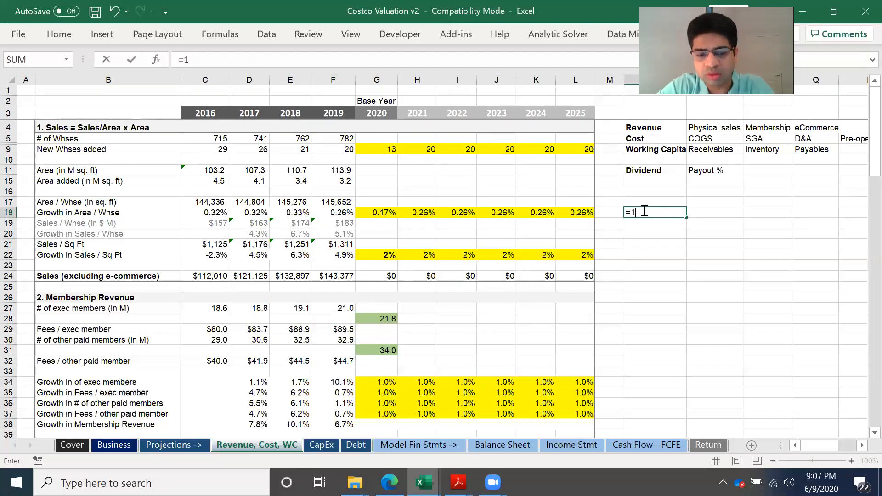
type("3/20")
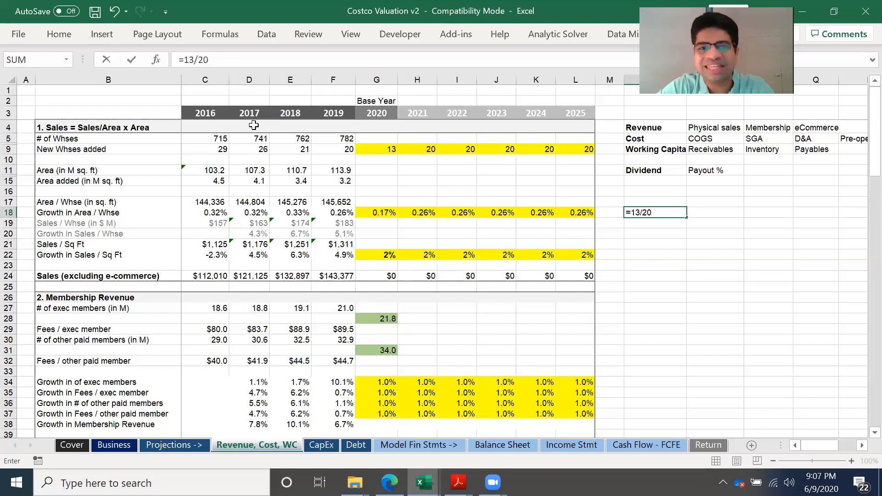
left_click(185, 60)
type("(13/20")
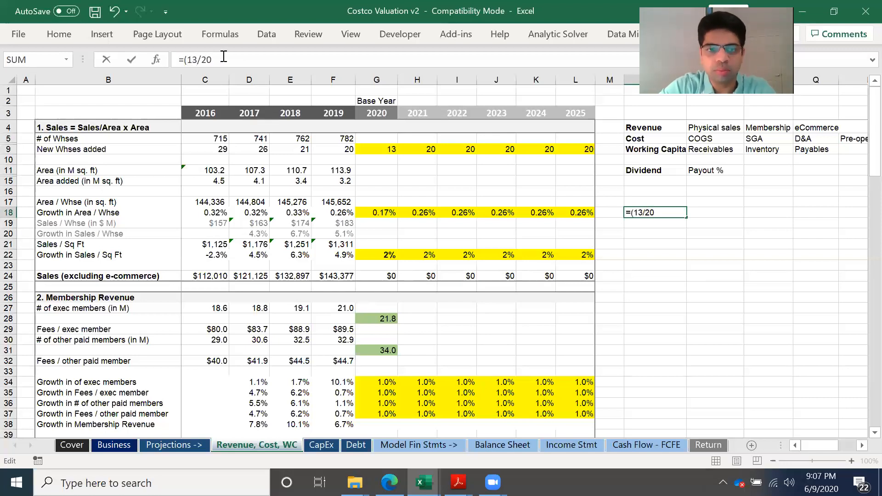
type(")*")
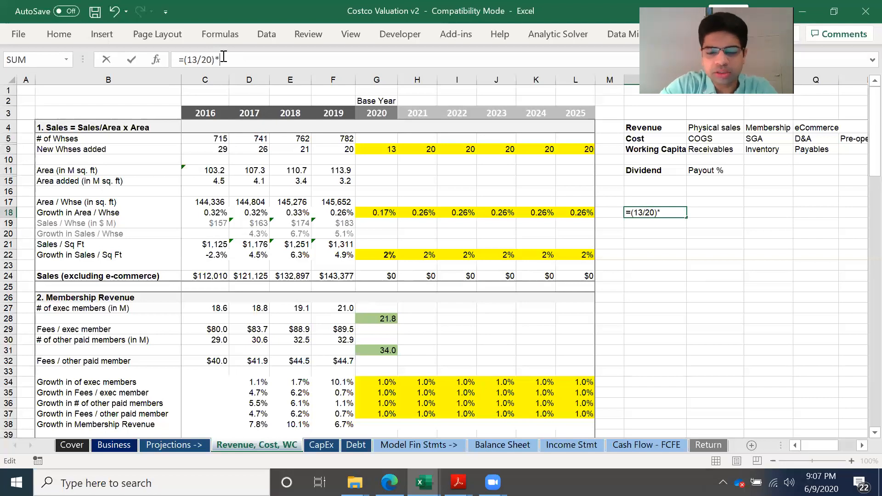
type("0.26%")
key("ctrl+Return")
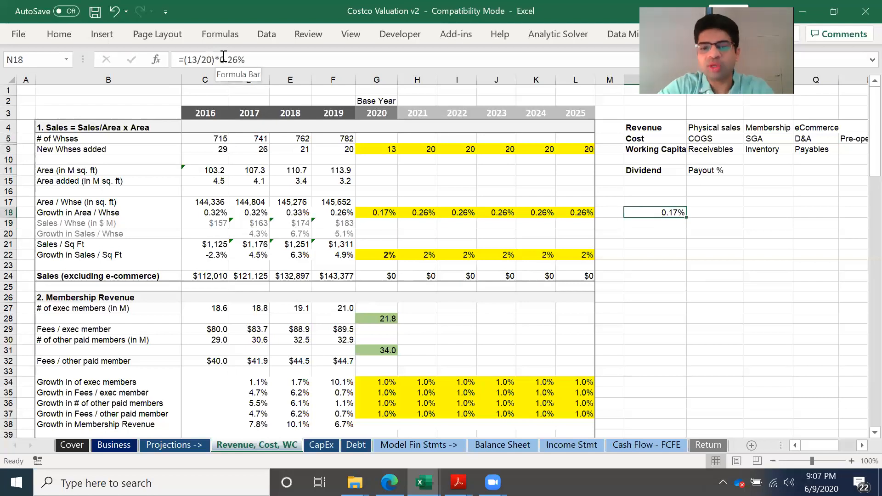
- Check the Growth in Area / Whse formulas for 2020 and 2019, and project 2020 Area / Whse in G17 as =F17*(1+G18)
left_click(380, 214)
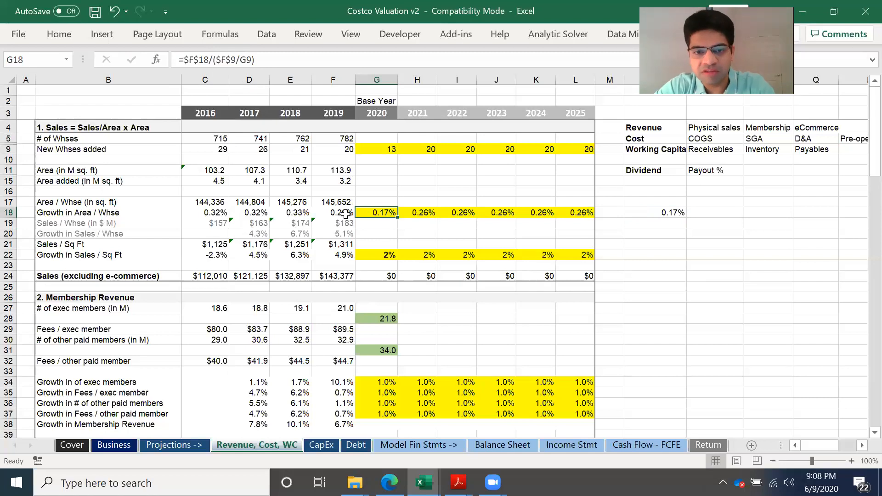
left_click(337, 80)
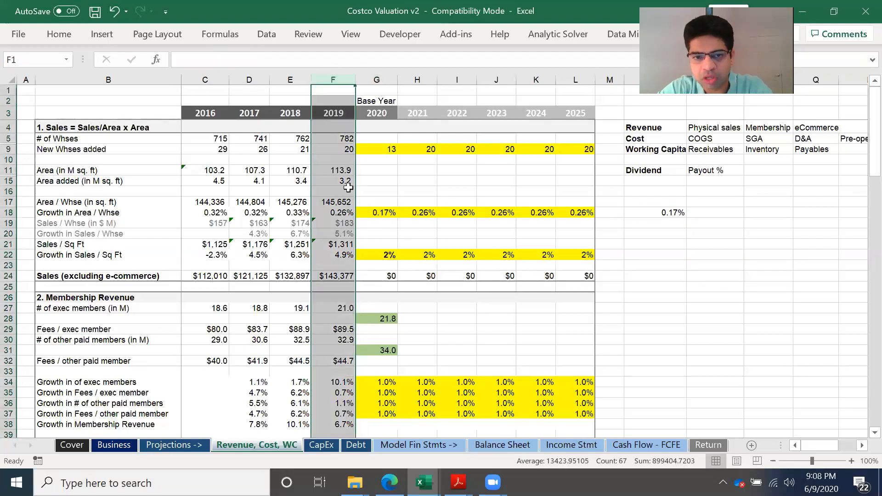
left_click(348, 212)
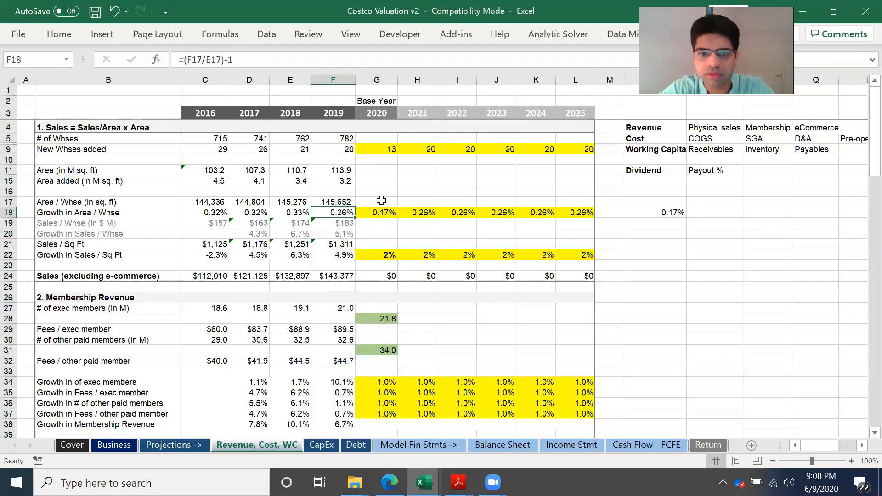
left_click(376, 200)
type("=")
left_click(336, 202)
type("*")
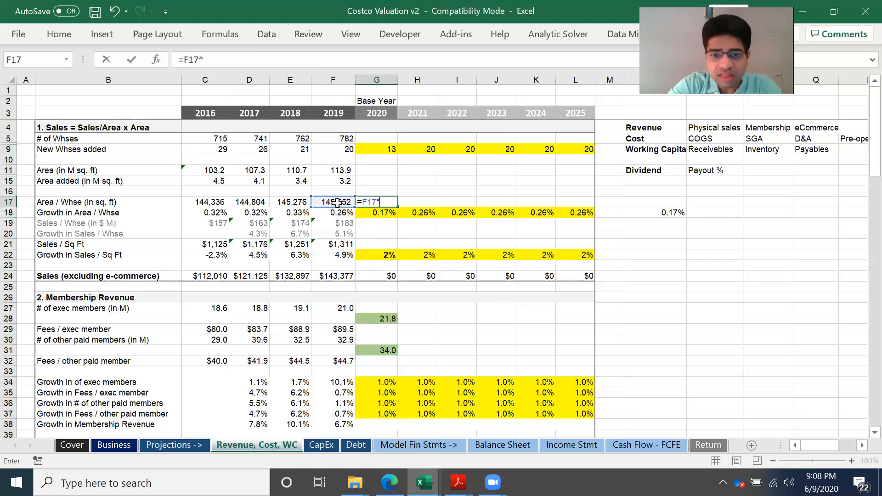
type("(1+")
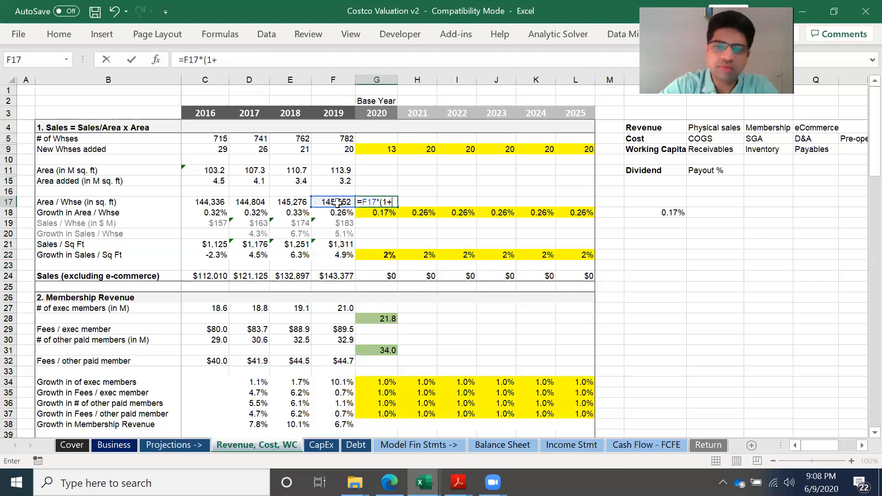
left_click(376, 213)
type(")")
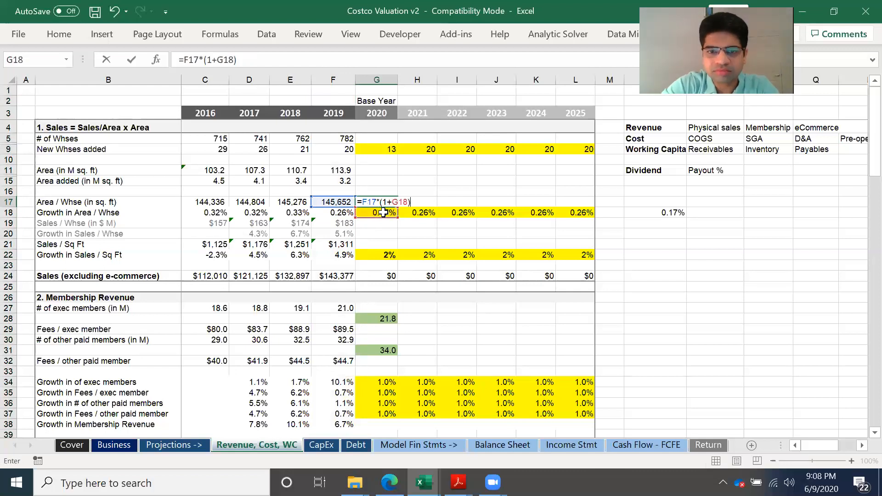
key("Return")
- Extend the 2020 Area / Whse formula across the projection years through 2025
left_click(384, 199)
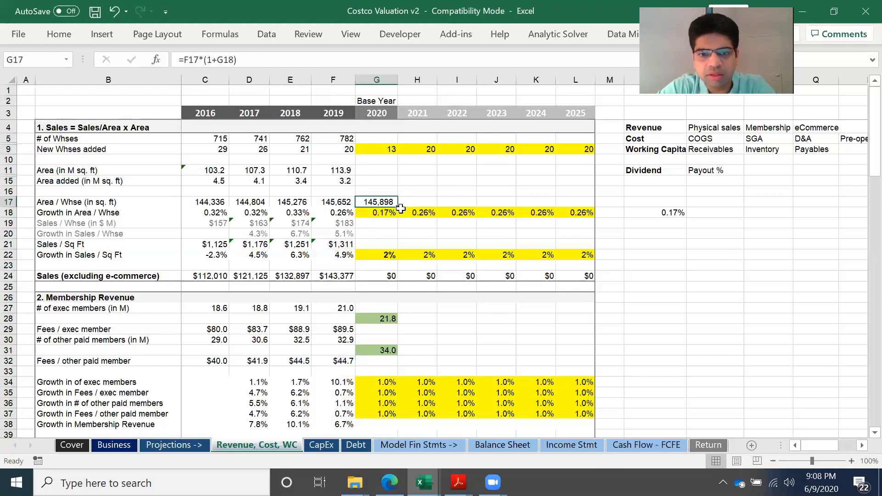
left_click_drag(398, 208, 586, 202)
left_click(427, 169)
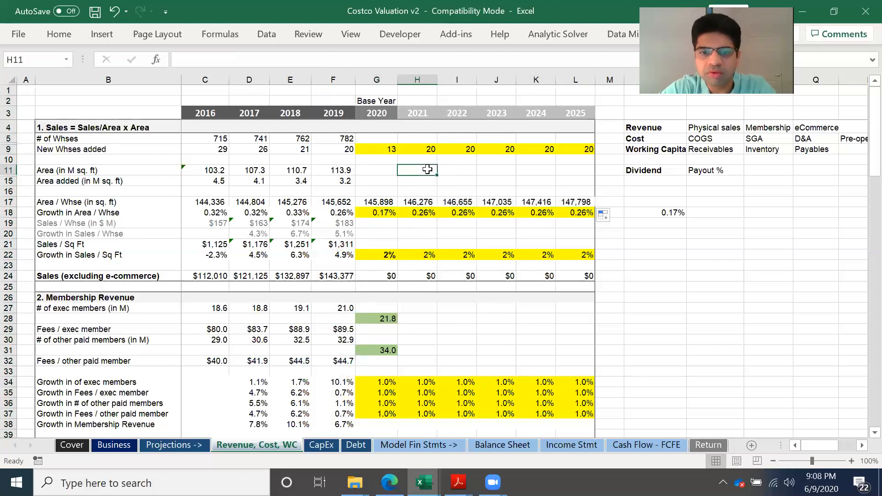
- Calculate the 2020 number of warehouses in G5 as =F5+G9 and extend the formula through 2025
left_click(369, 137)
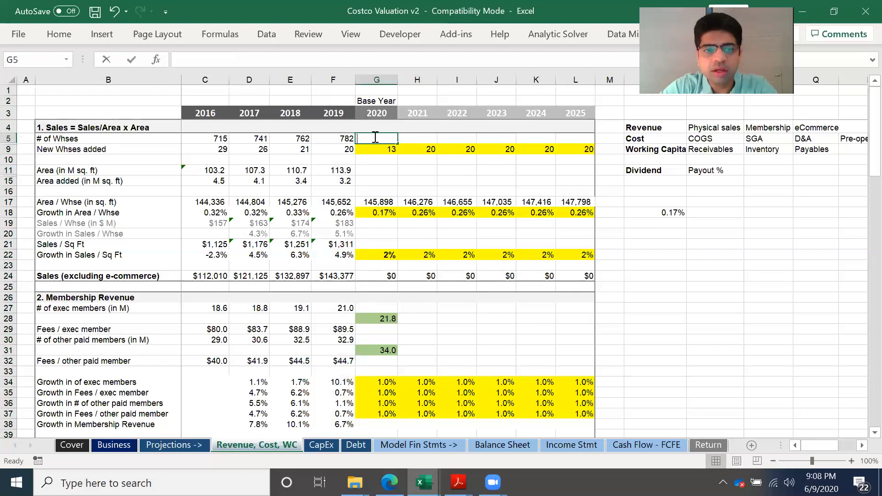
type("=")
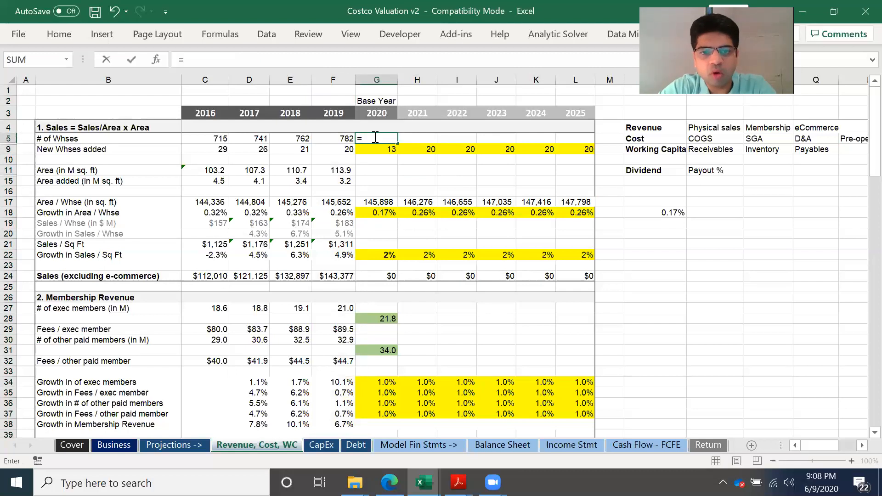
left_click(344, 139)
type("+")
left_click(388, 146)
key("Return")
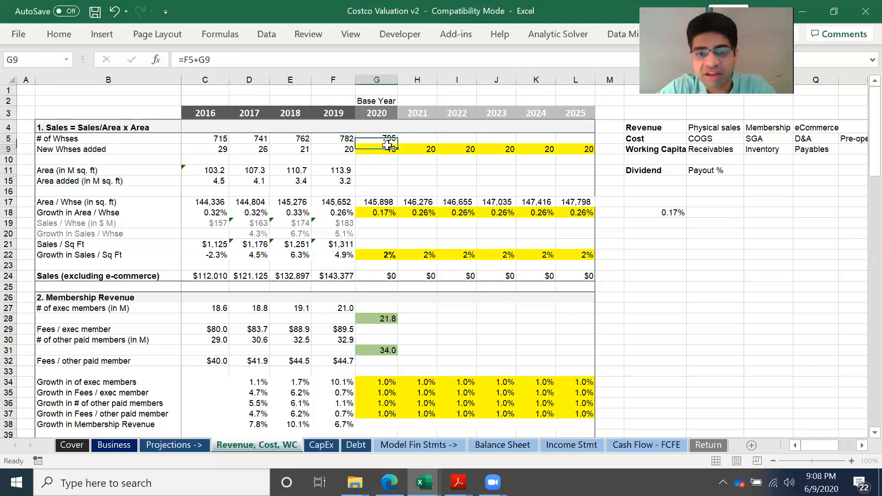
left_click(388, 138)
left_click_drag(398, 142, 593, 142)
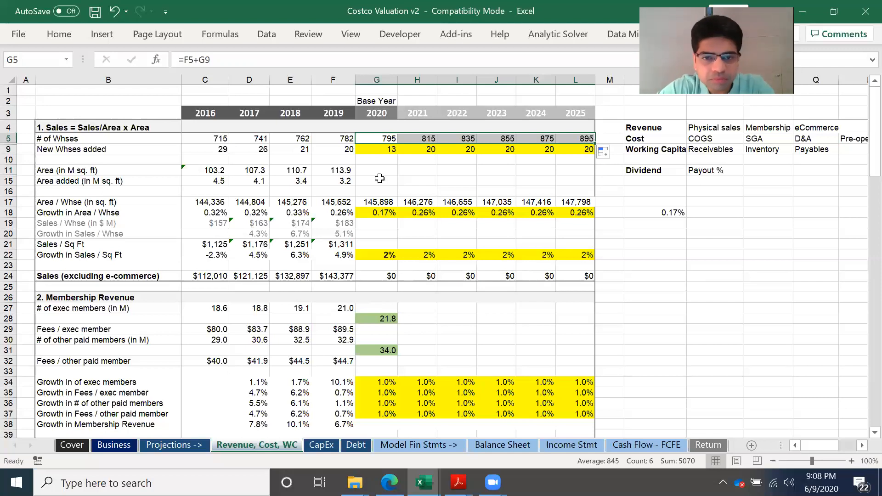
- Examine the 2019 formulas for Area and Sales / Sq Ft and the empty 2020 cells in those rows
left_click(365, 169)
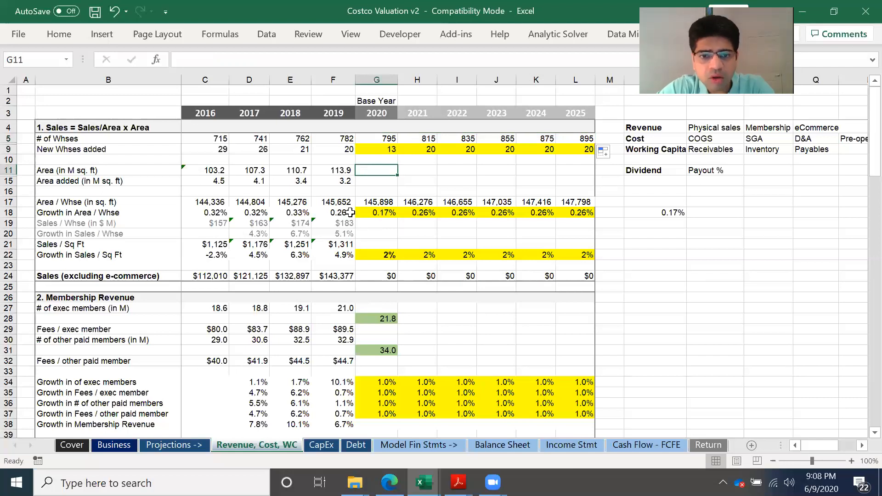
left_click(347, 170)
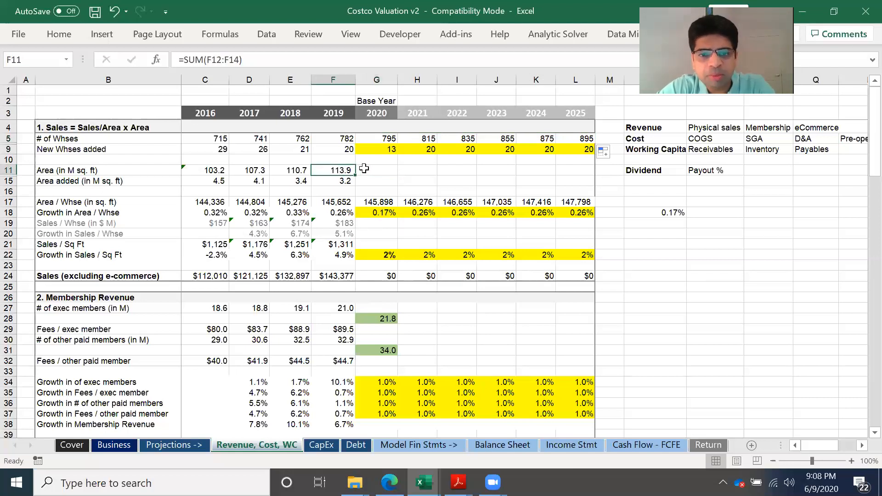
left_click(366, 170)
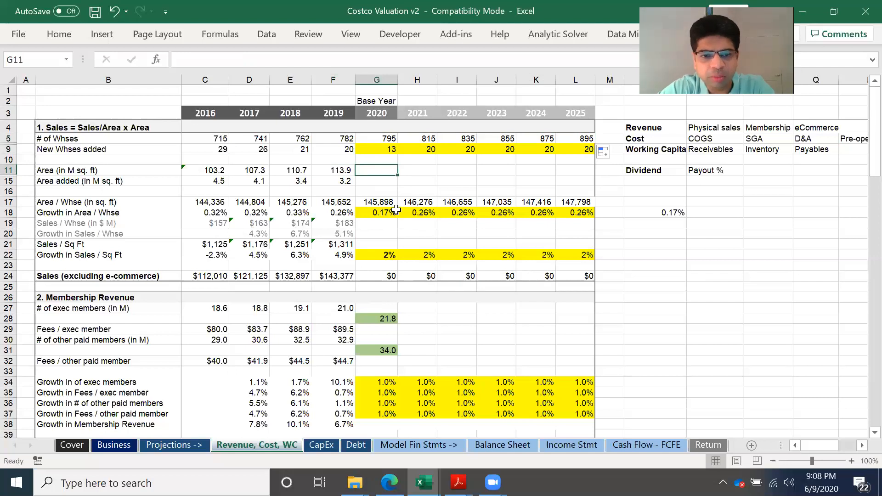
left_click(378, 234)
left_click(372, 169)
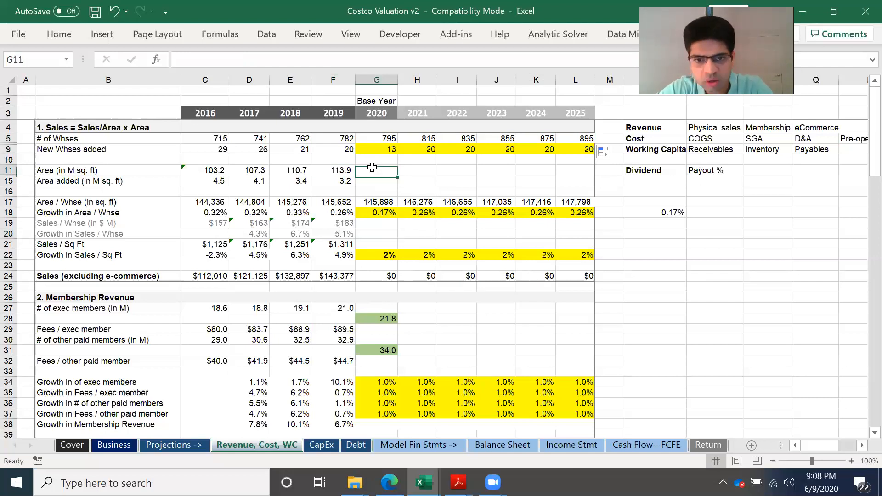
left_click(365, 233)
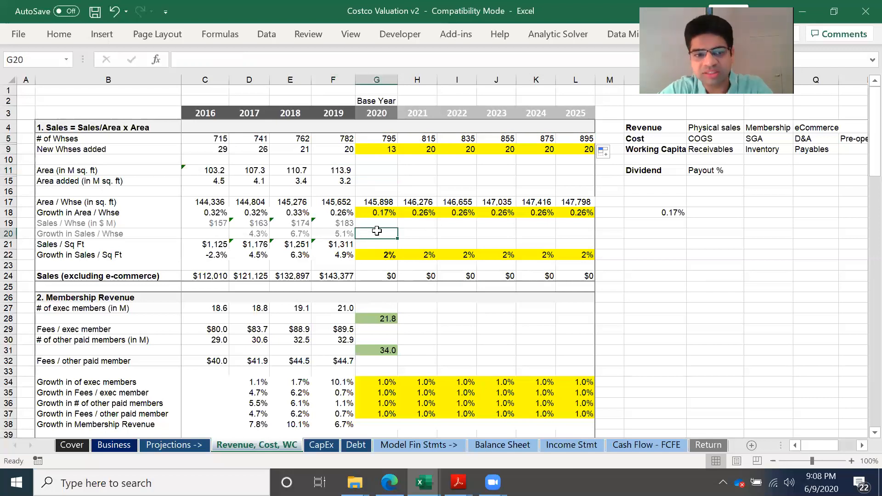
left_click(343, 247)
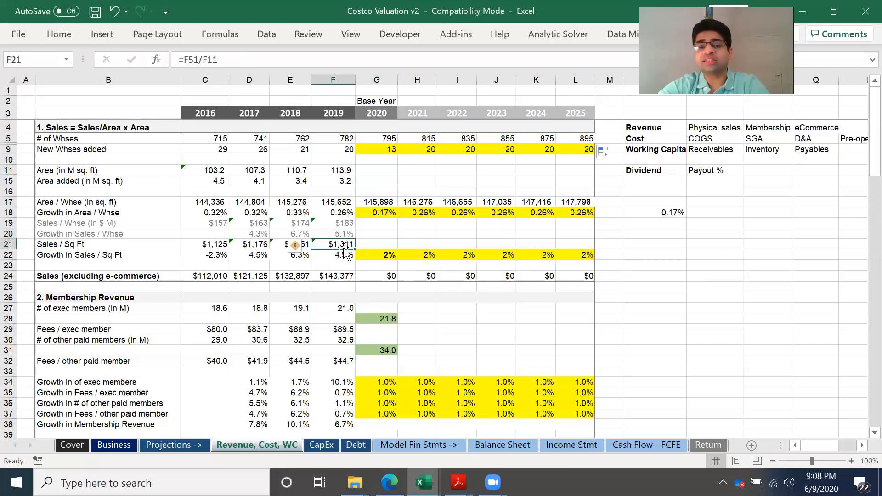
left_click(371, 241)
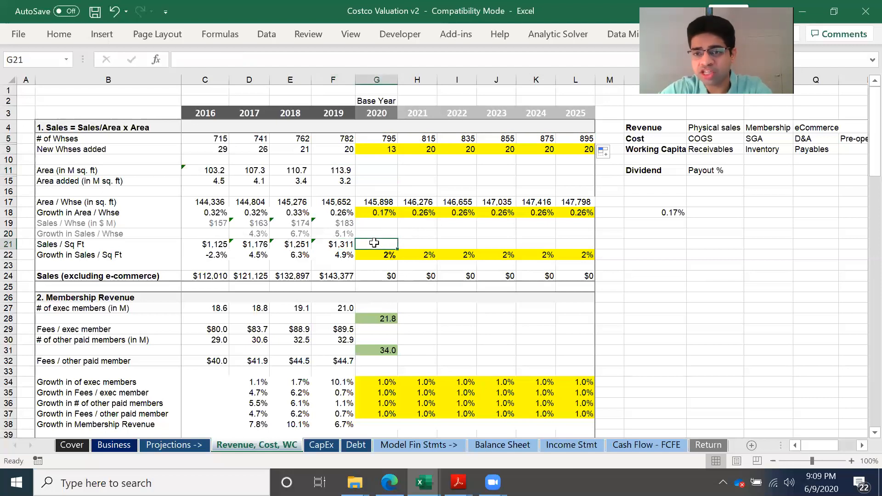
key("Left")
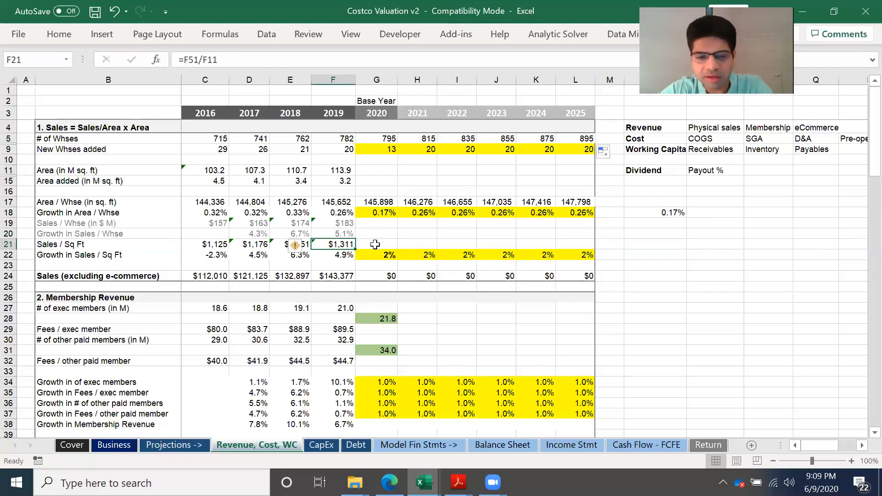
left_click(376, 242)
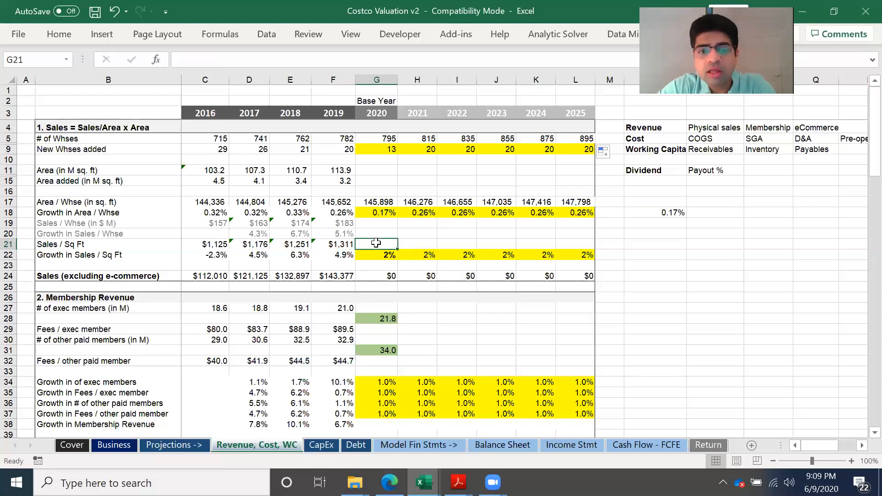
- Project 2020 Sales / Sq Ft in G21 as =F21*(1+G22) and extend the formula through 2025
left_click_drag(348, 254, 210, 255)
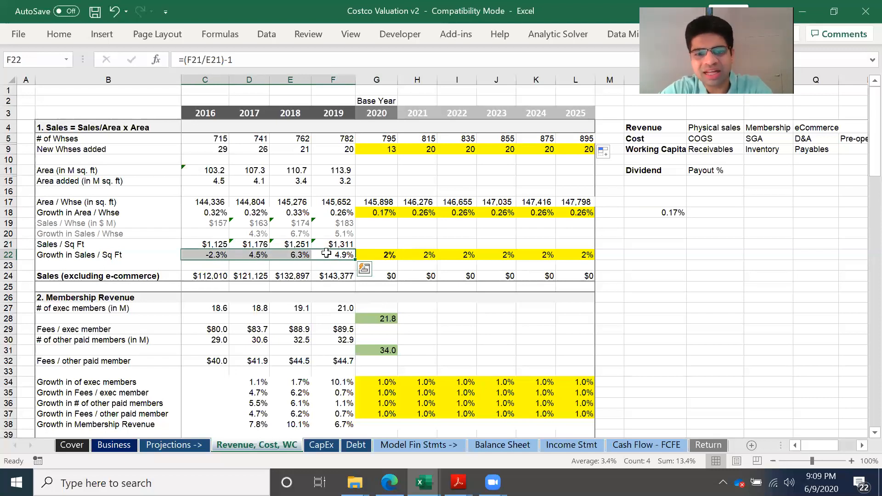
left_click(380, 242)
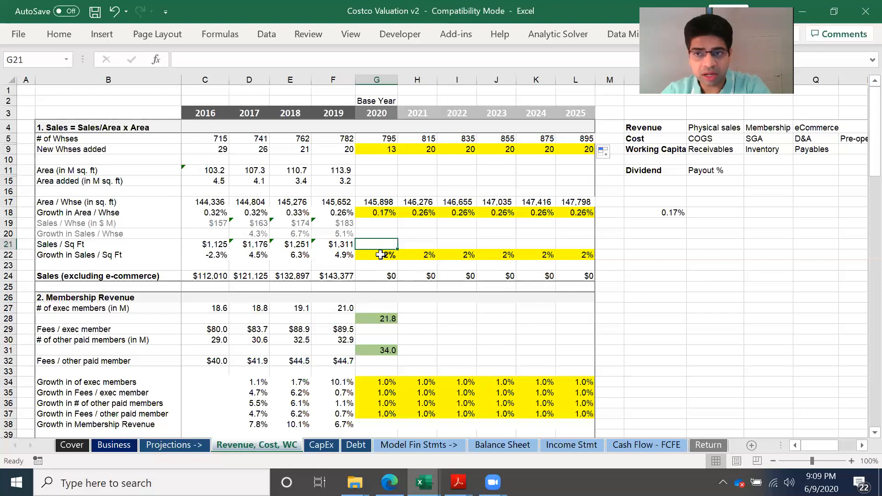
left_click(380, 255)
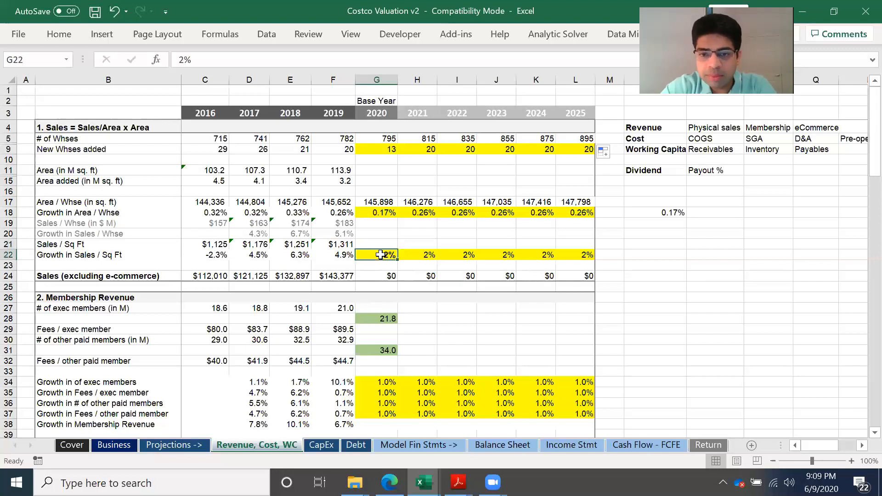
key("Up")
type("=")
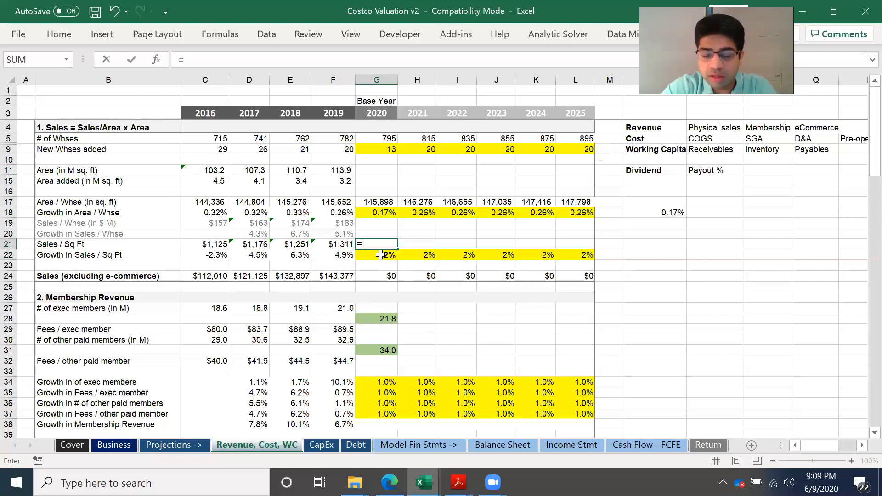
left_click(339, 244)
type("(")
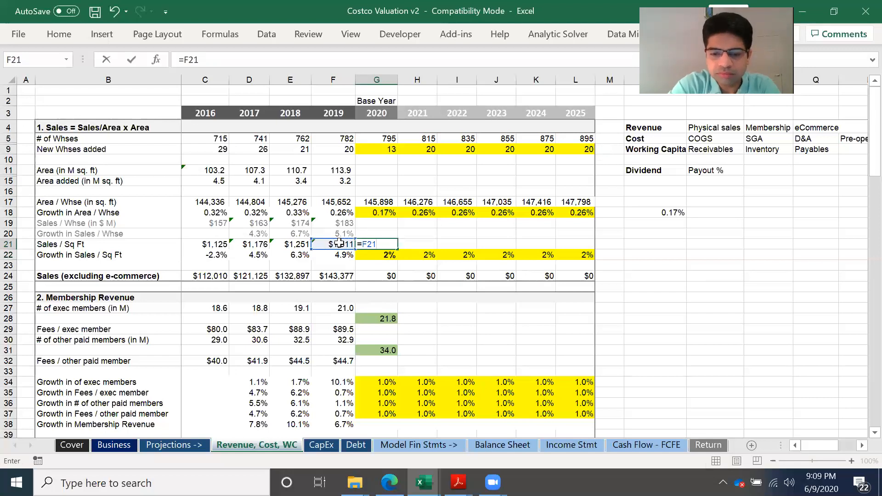
type("(1+")
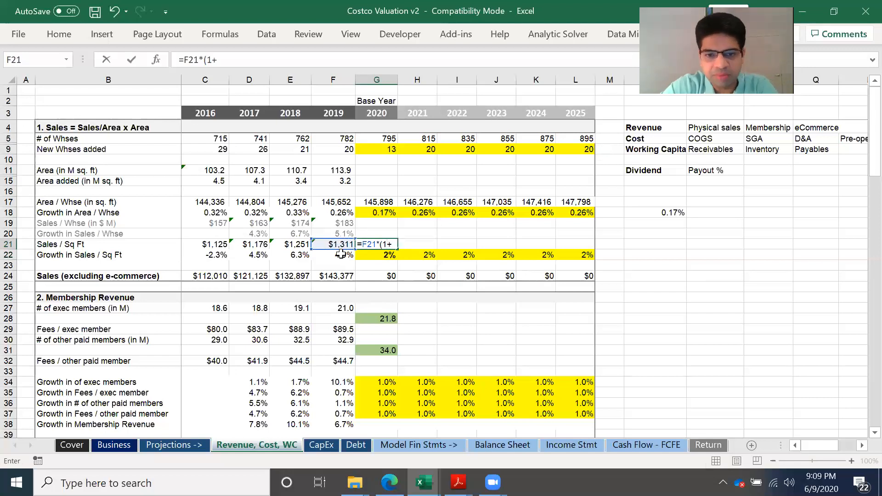
left_click(369, 252)
type(")")
key("Return")
left_click(388, 243)
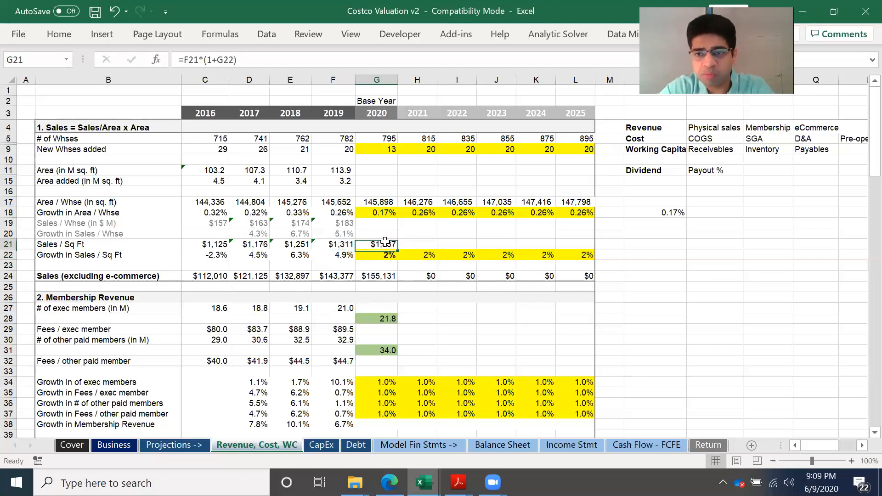
left_click_drag(398, 248, 590, 250)
- Add a "Check" note in N22 beside the Growth in Sales / Sq Ft assumptions and save the workbook
left_click(653, 248)
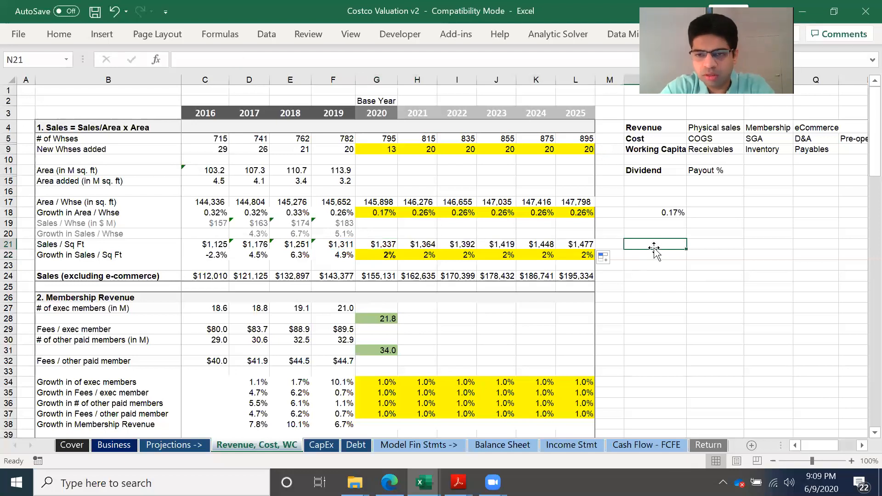
type("Check")
key("Return")
left_click(652, 235)
left_click(645, 247)
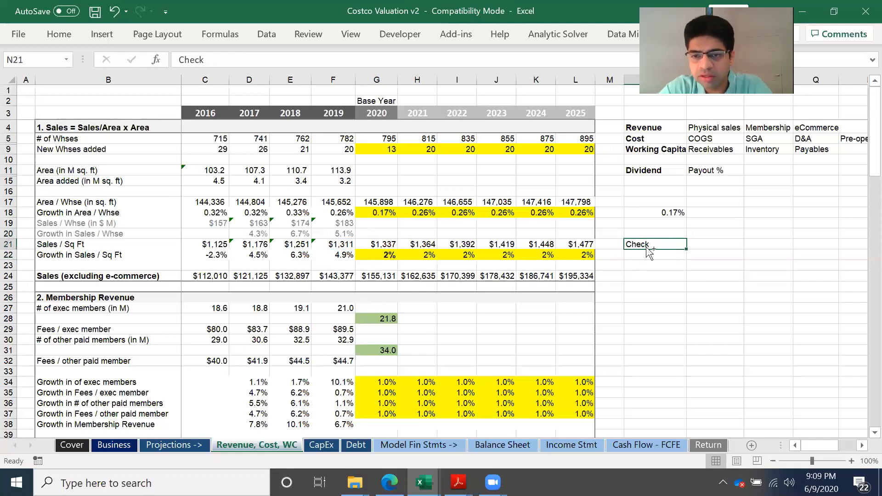
key("ctrl+c")
left_click(648, 254)
key("Return")
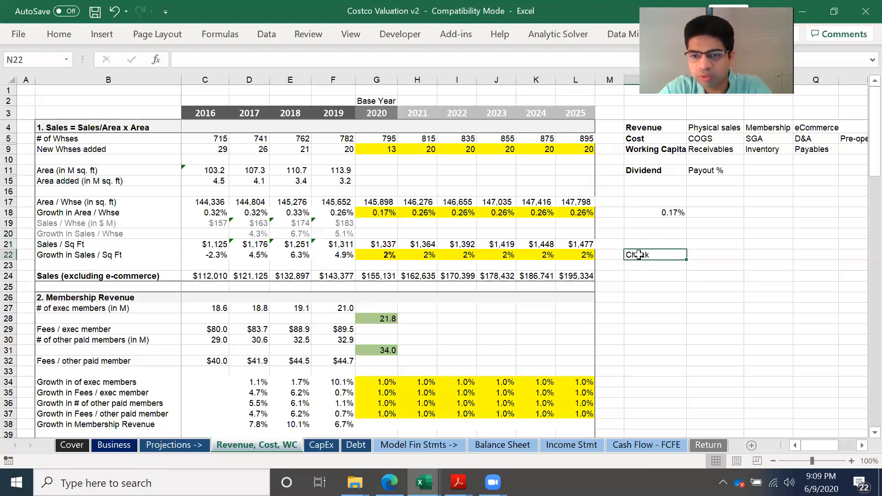
left_click(651, 284)
key("ctrl+s")
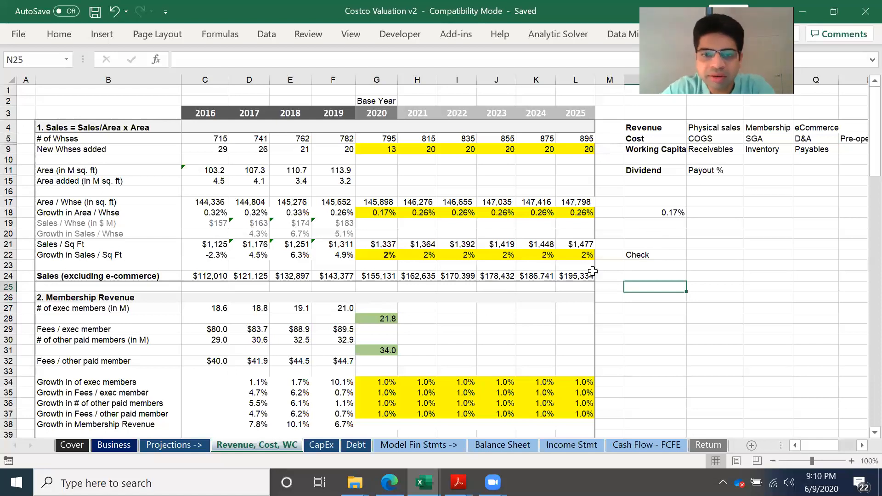
- Calculate the 2020 Area in millions of square feet in G11 as =G5*G17/1000000
left_click(378, 170)
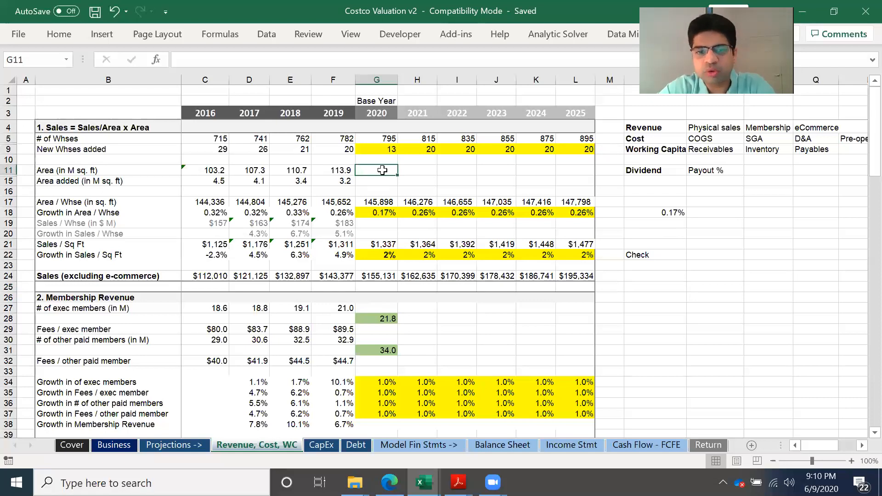
type("=")
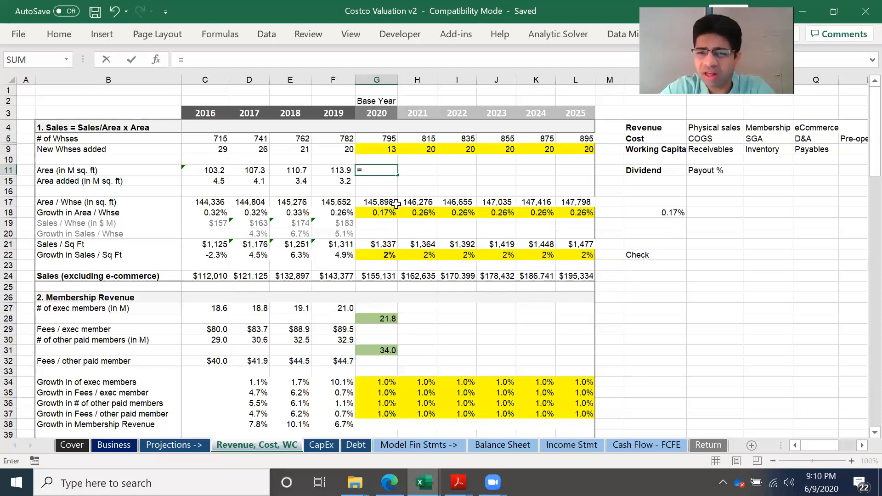
left_click(390, 138)
type("*")
left_click(370, 198)
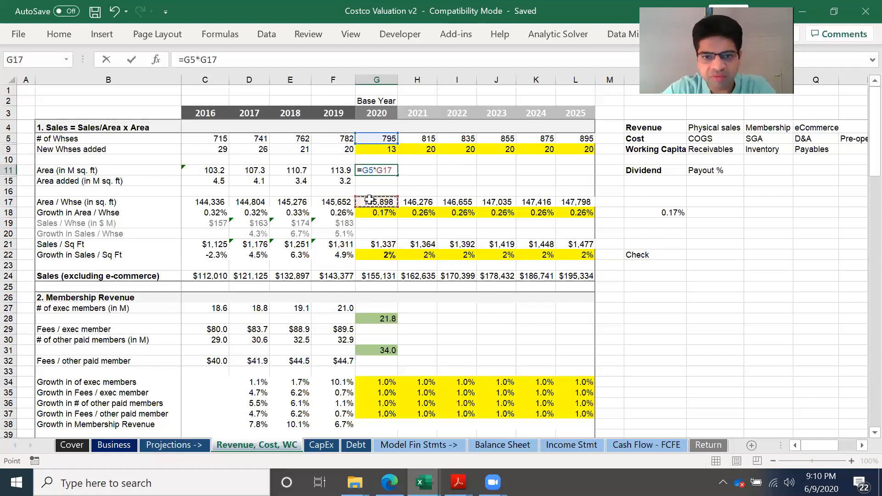
type("/100")
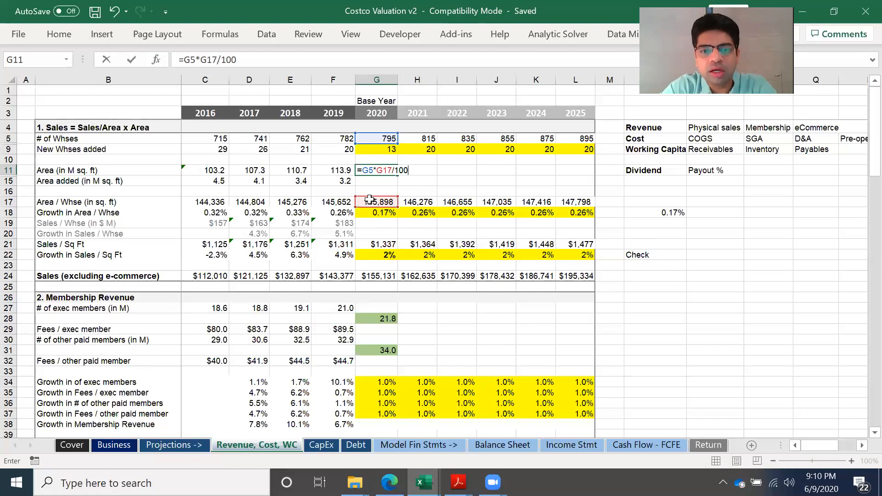
type("0000")
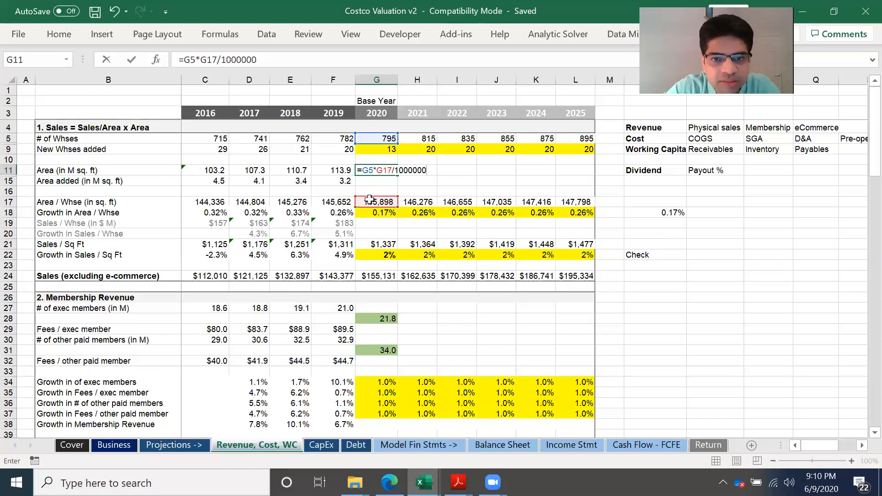
key("Return")
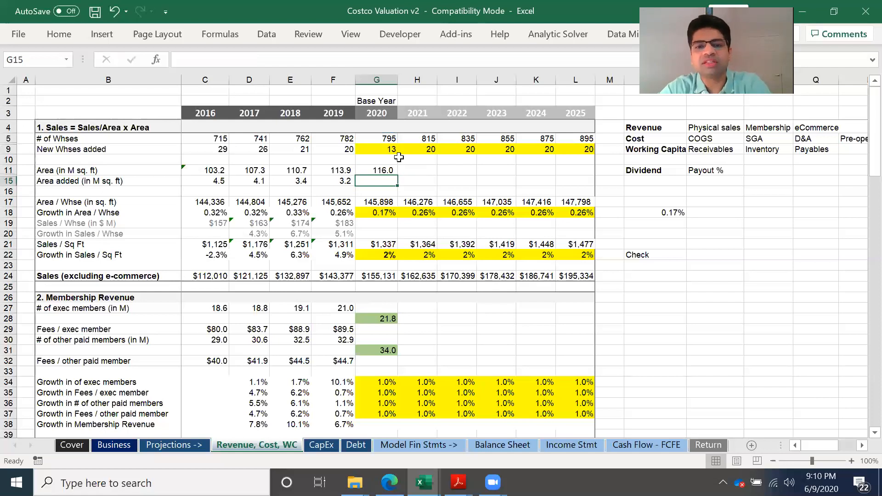
- Calculate the 2020 Area added in G15 as =G11-F11
left_click(382, 173)
key("Down")
type("=")
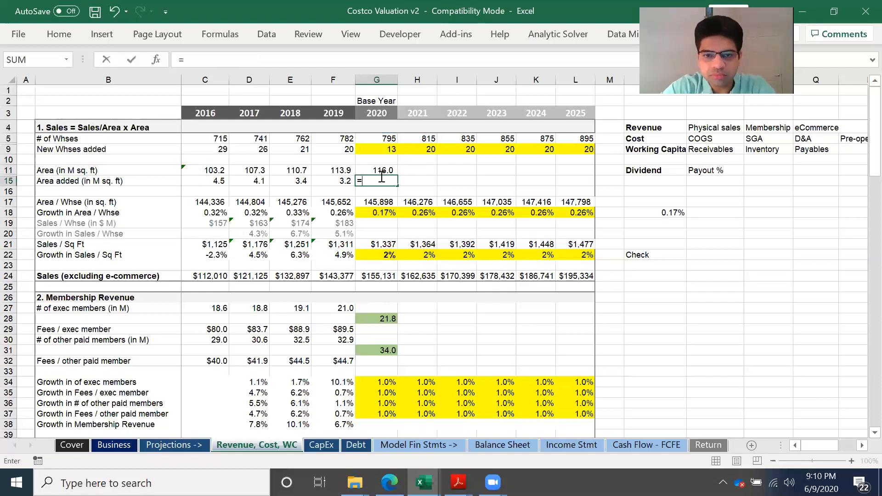
left_click(373, 170)
type("-")
left_click(333, 168)
key("Return")
- Extend the 2020 Area and Area added formulas across the projection years through 2025 and save the workbook
left_click(396, 182)
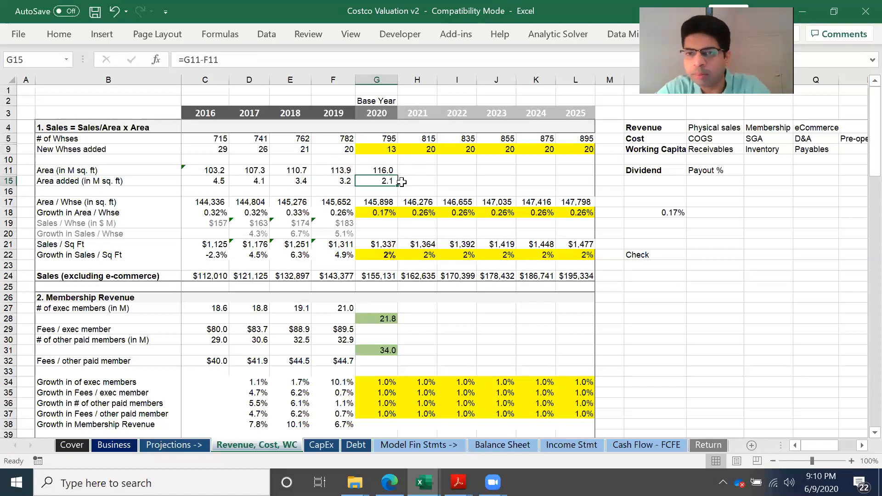
left_click(389, 170)
left_click_drag(389, 170, 592, 186)
left_click(672, 289)
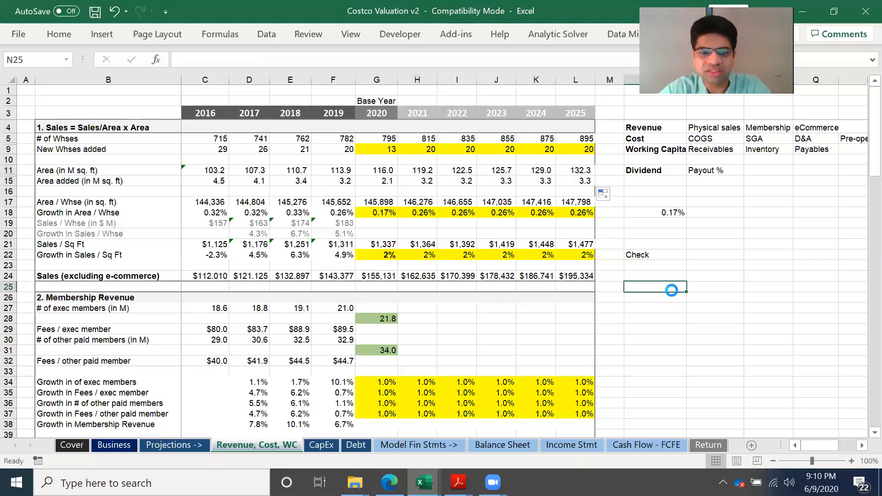
key("ctrl+s")
- Check which cells feed the 2020 Sales (excluding e-commerce) formula in G24
left_click(385, 278)
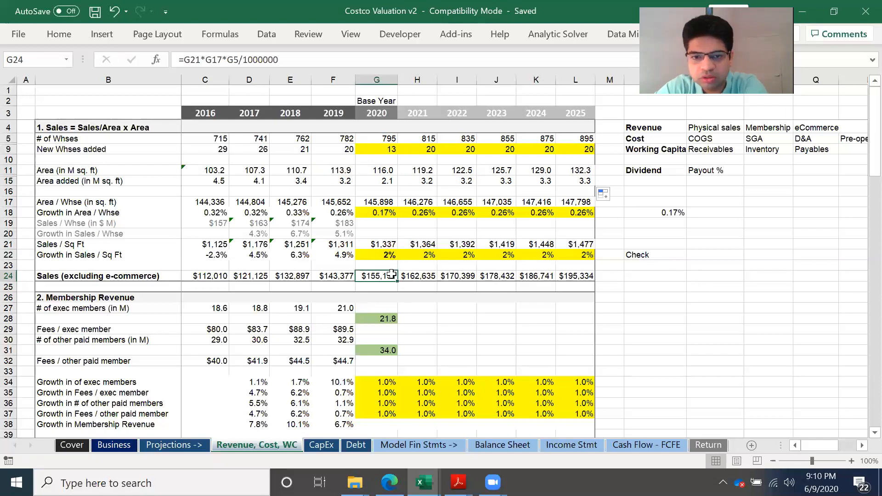
double_click(391, 274)
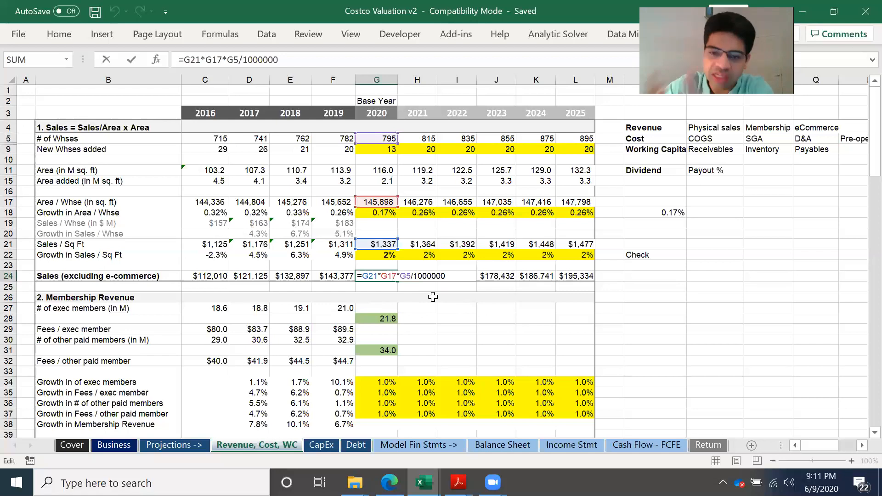
key("Return")
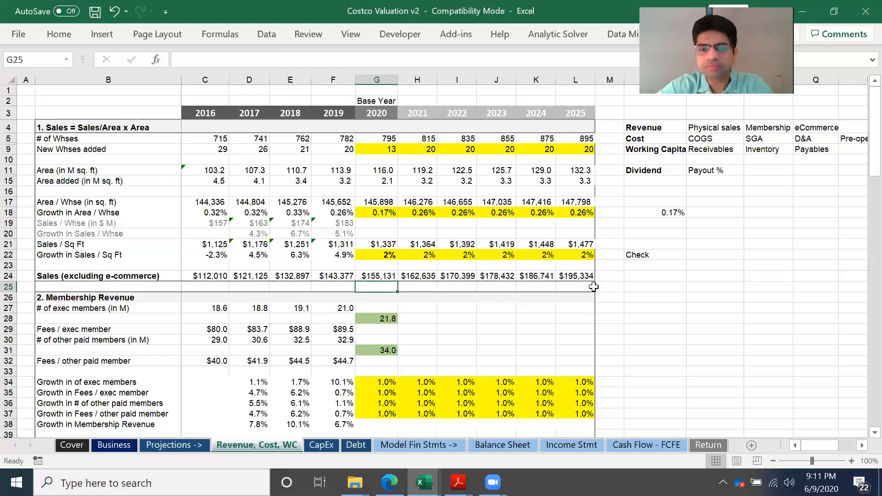
- Examine the Membership Revenue section: 2019 and 2020 member counts, 2019 fees per member, and the growth assumption rows
scroll(465, 331, "down", 3)
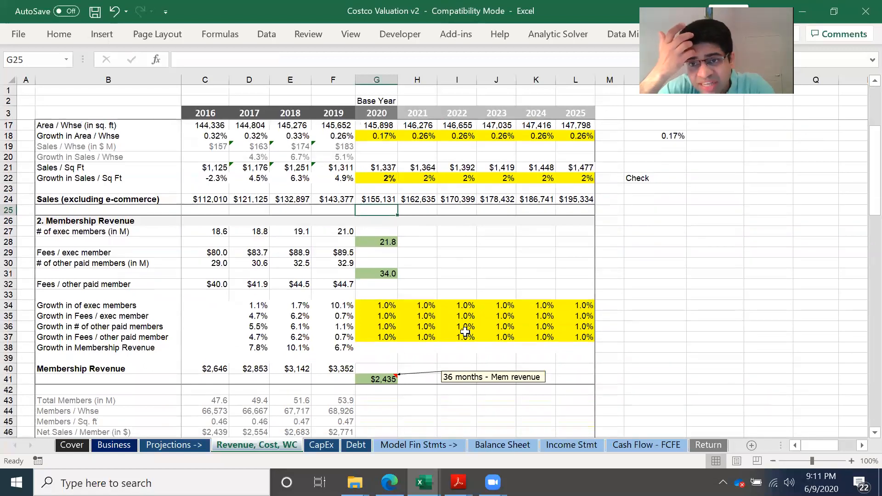
left_click(384, 240)
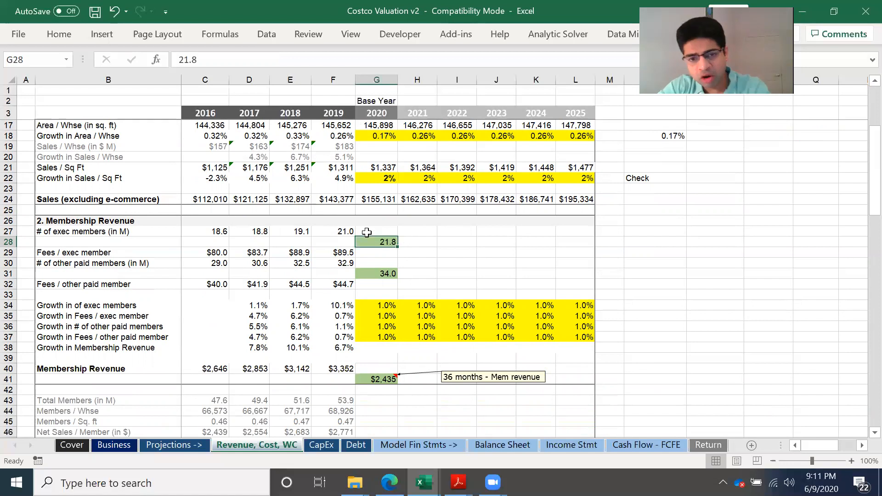
left_click(344, 229)
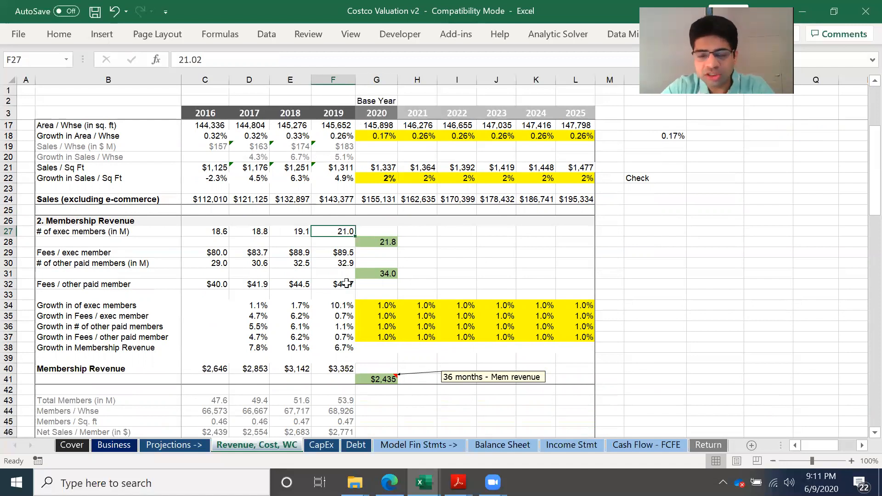
left_click(347, 263)
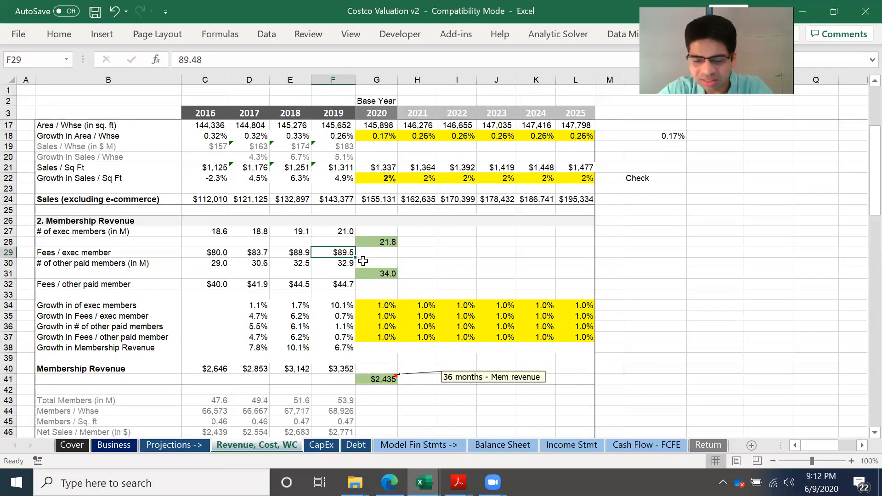
left_click(343, 283)
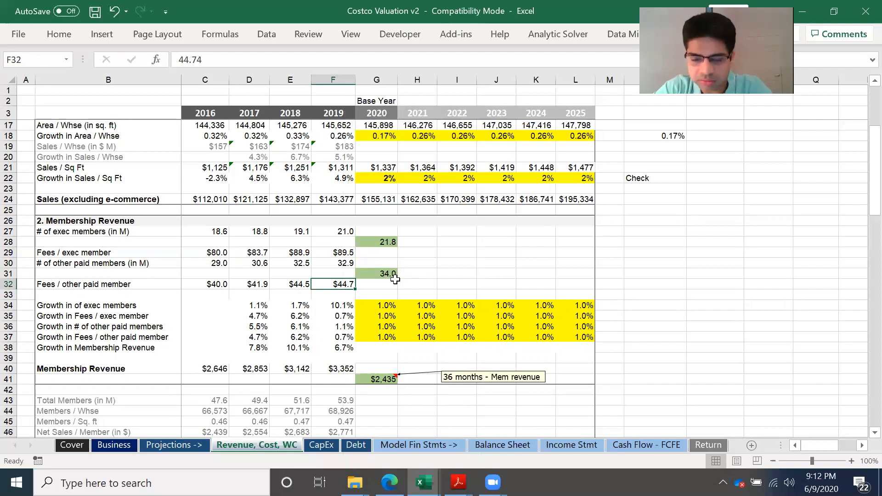
left_click(351, 233)
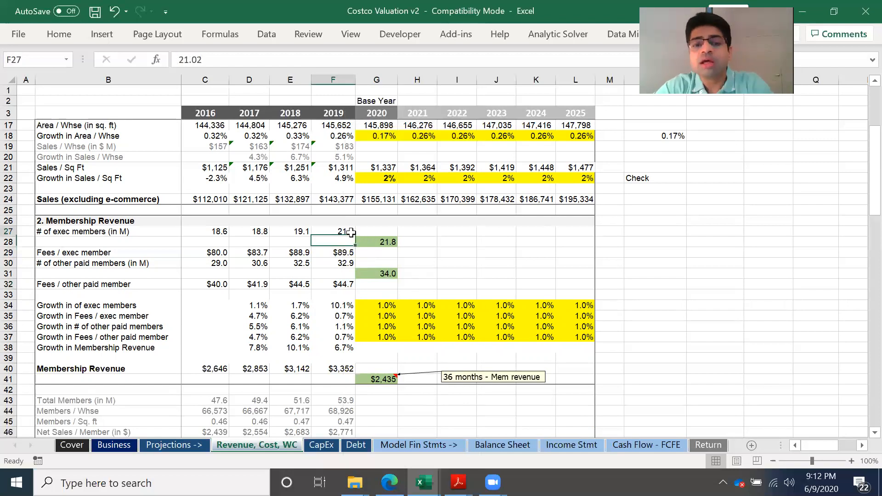
left_click(388, 242)
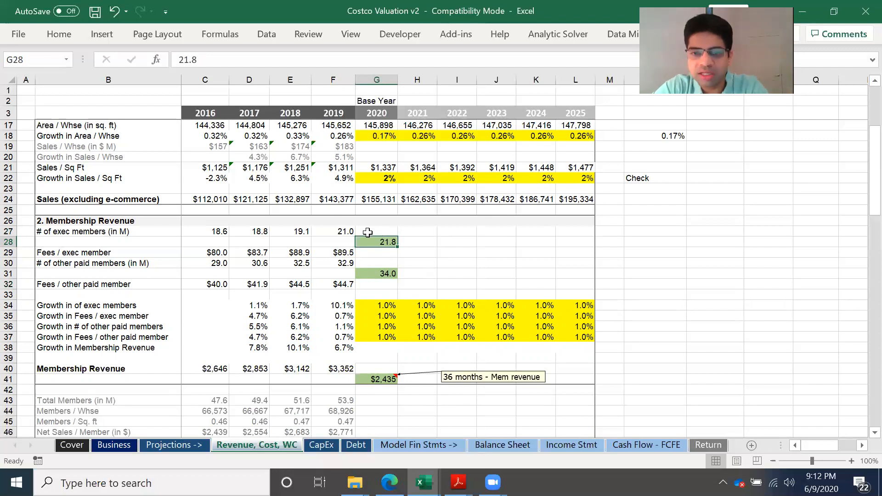
left_click(353, 231)
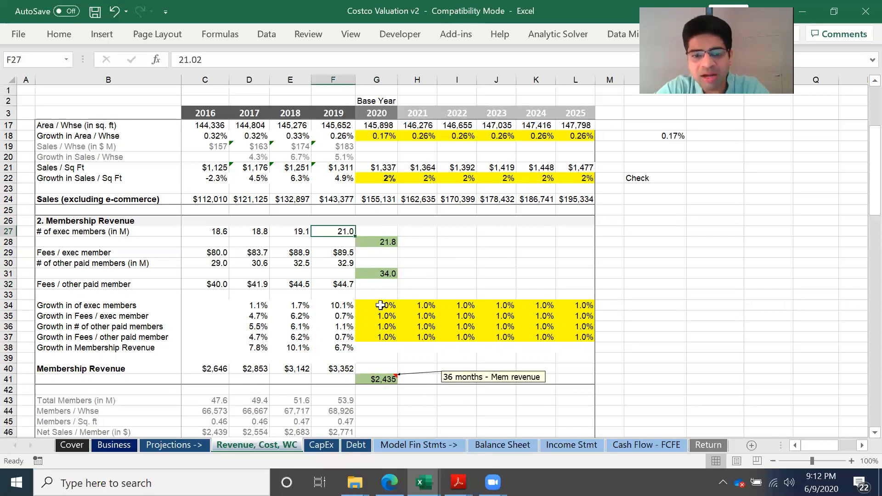
left_click(9, 307)
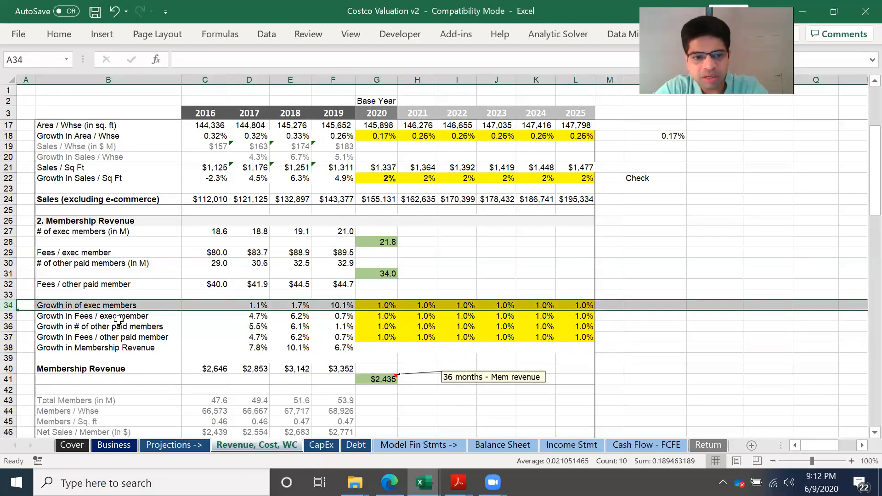
left_click(7, 317)
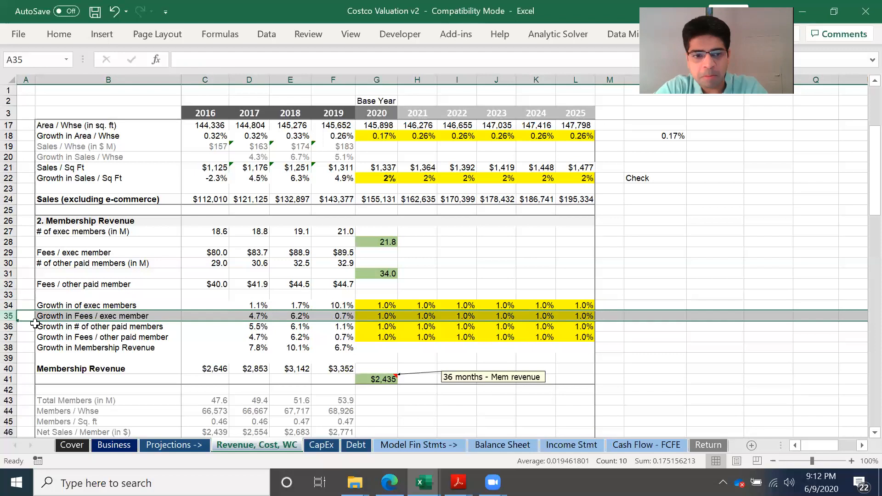
left_click(6, 331)
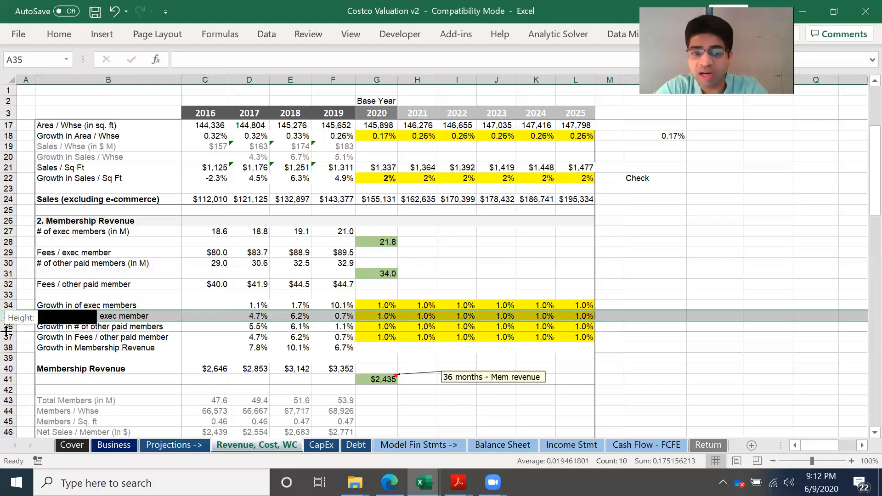
left_click(6, 331)
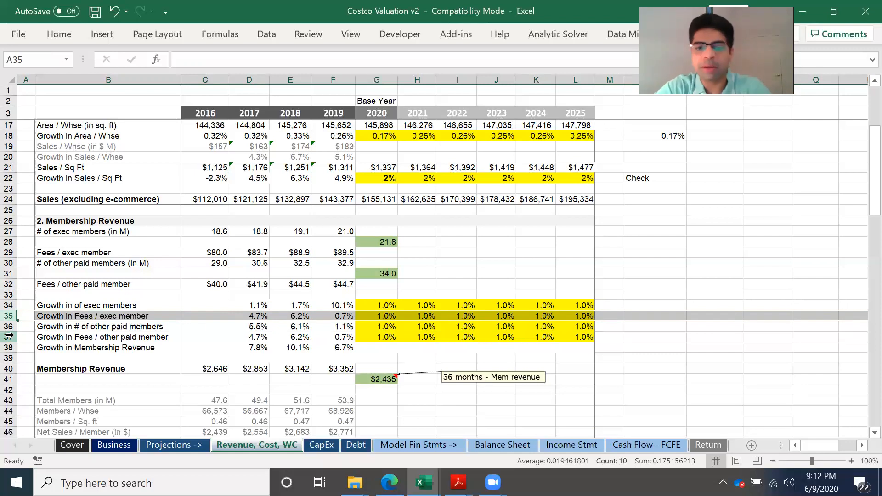
- Review the 2020–2025 growth assumptions for members and fees in G34:L37
left_click(386, 348)
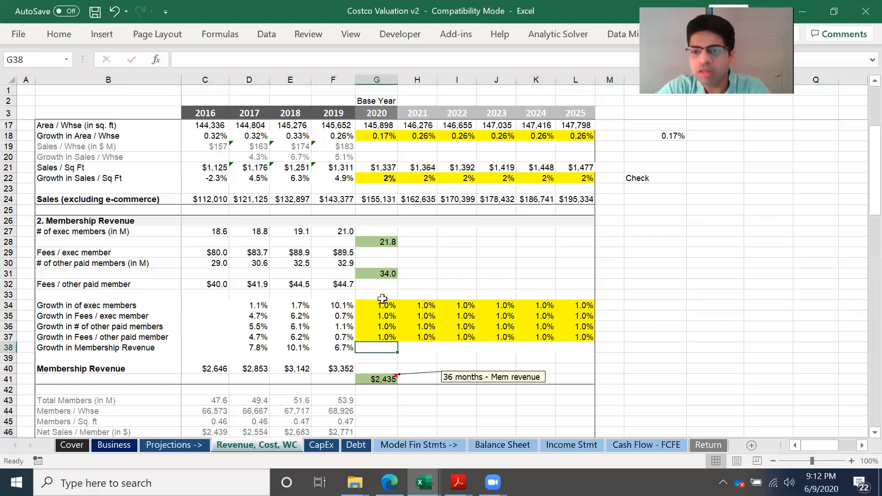
left_click_drag(382, 299, 386, 337)
left_click_drag(501, 333, 587, 338)
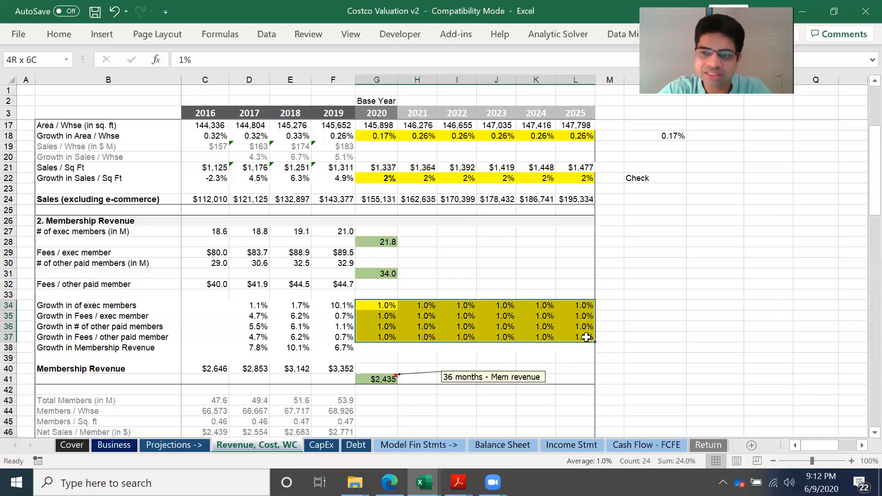
left_click_drag(586, 338, 587, 338)
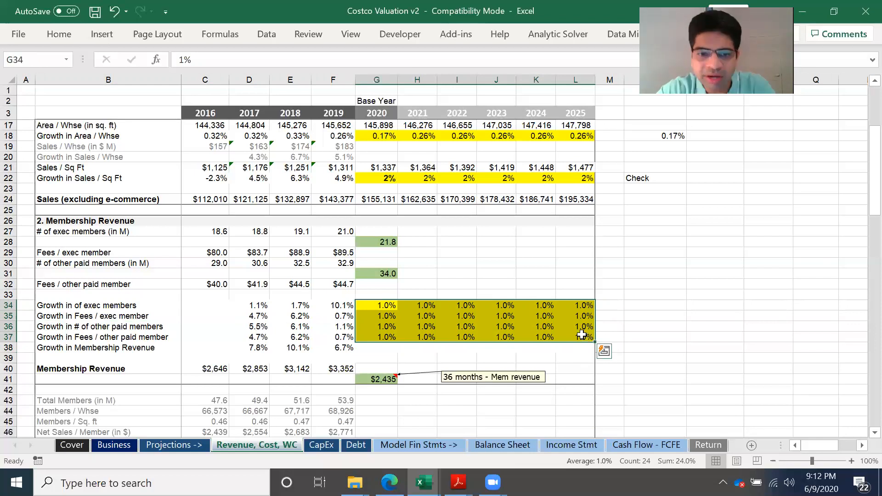
- Calculate the 2020 number of exec members in G27 as =F27*(1+G34)
left_click(384, 232)
type("=")
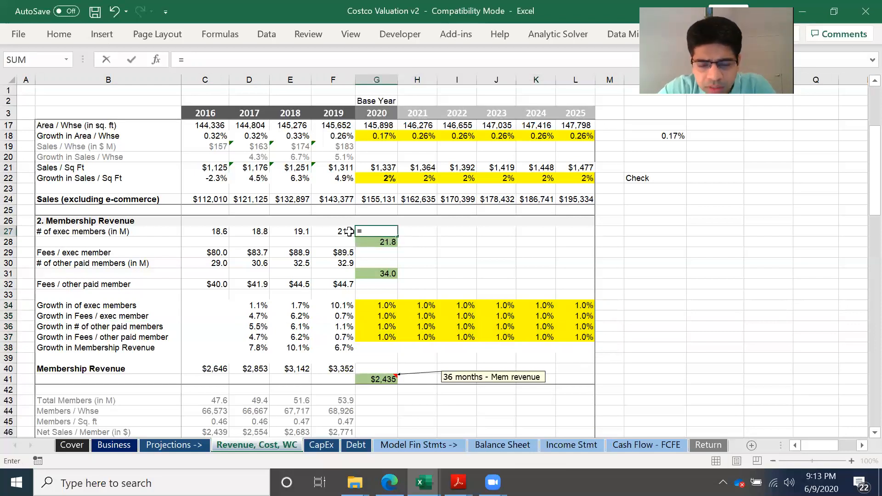
left_click(343, 231)
type("(")
key("BackSpace")
type("*(1+")
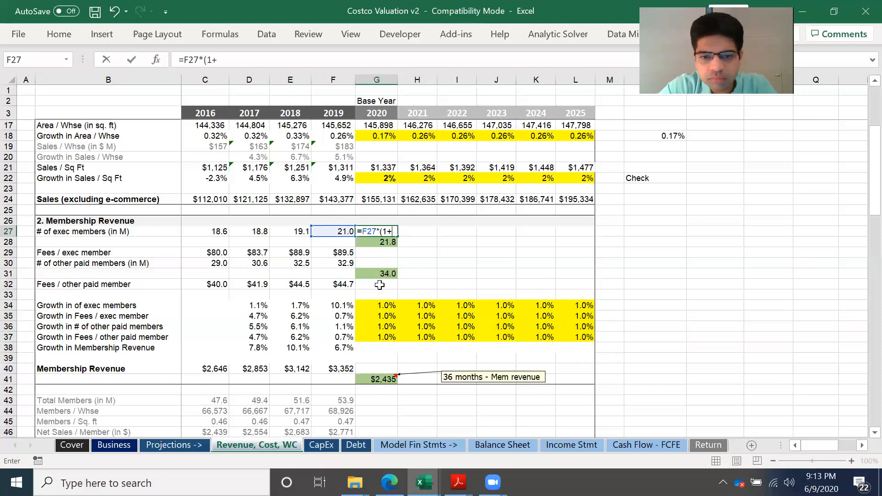
left_click(383, 305)
type(")")
key("Return")
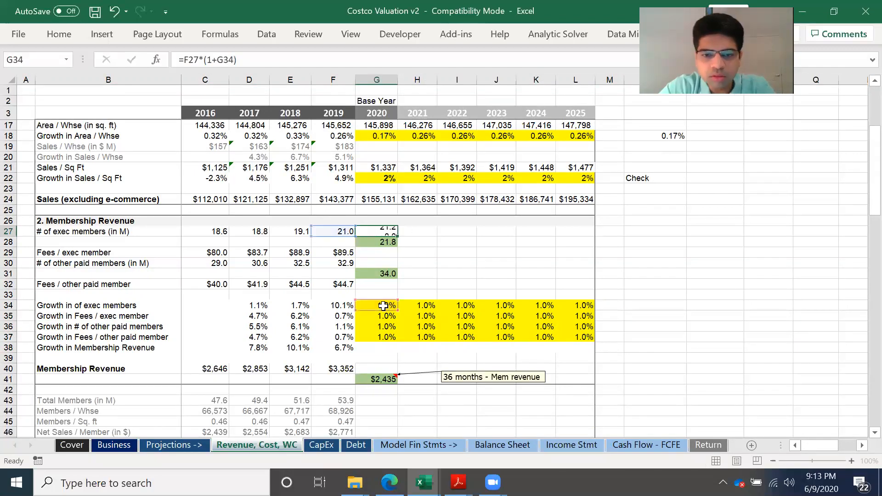
left_click(395, 232)
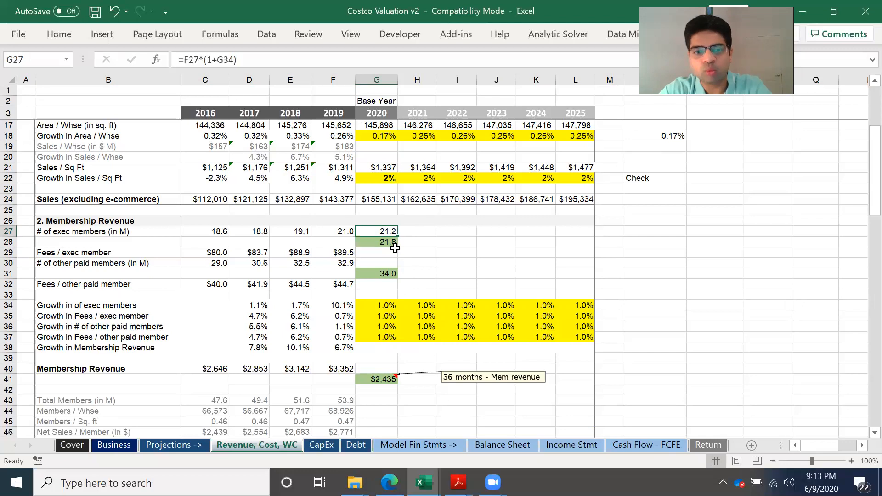
- Set the growth in exec members to 2% for 2020 and copy it across H34:L34 through 2025
left_click(387, 304)
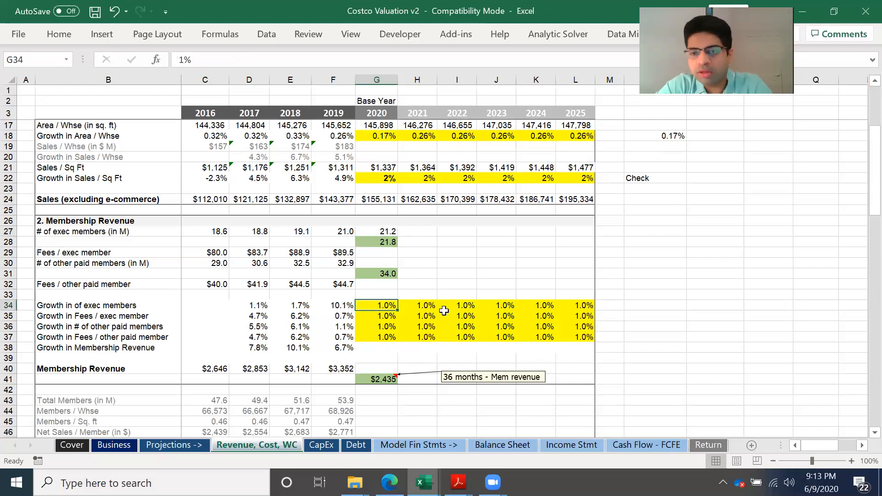
type("2")
key("ctrl+Return")
key("ctrl+c")
key("Right")
key("shift+Right")
key("shift+Right")
key("shift+Right")
key("shift+Right")
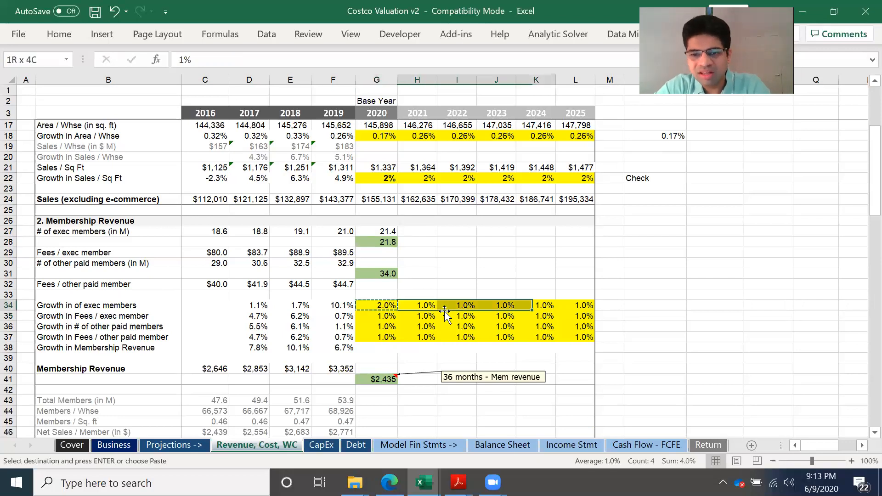
key("ctrl+v")
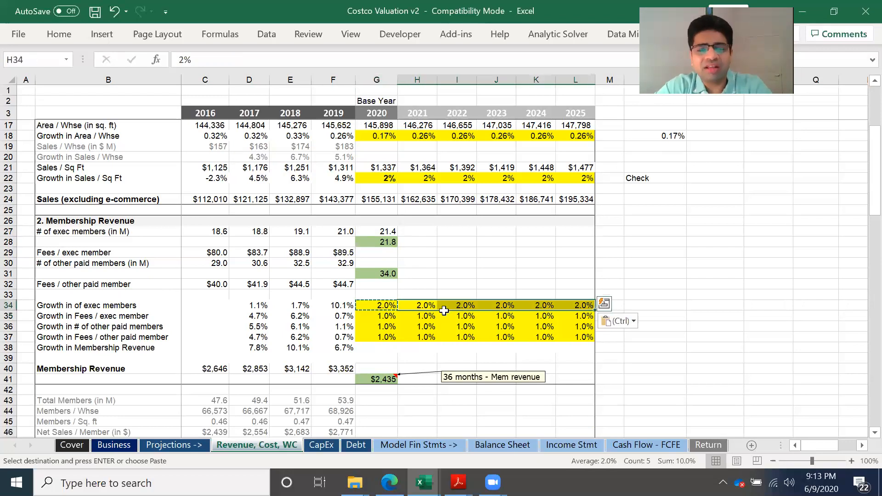
- Review the 2017–2019 growth in exec members in D34:F34 against the projected rate and save the workbook
key("Left")
key("Left")
key("Left")
key("Left")
key("shift+Right")
key("shift+Right")
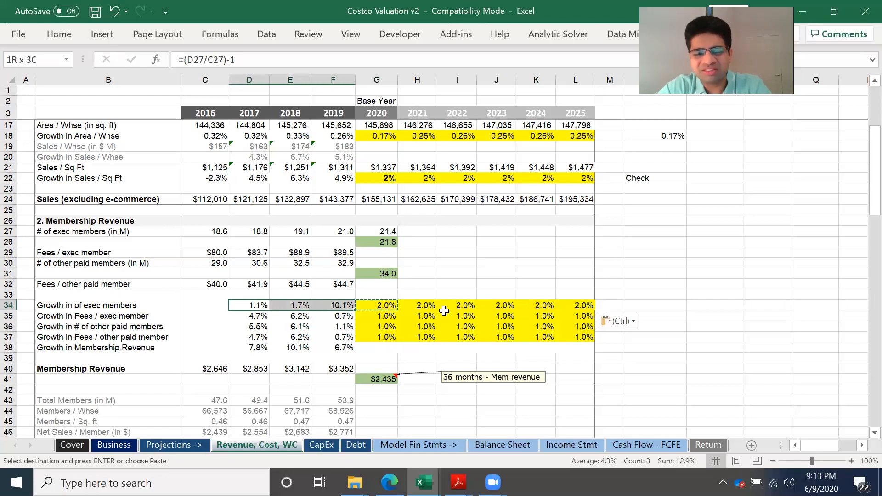
key("Right")
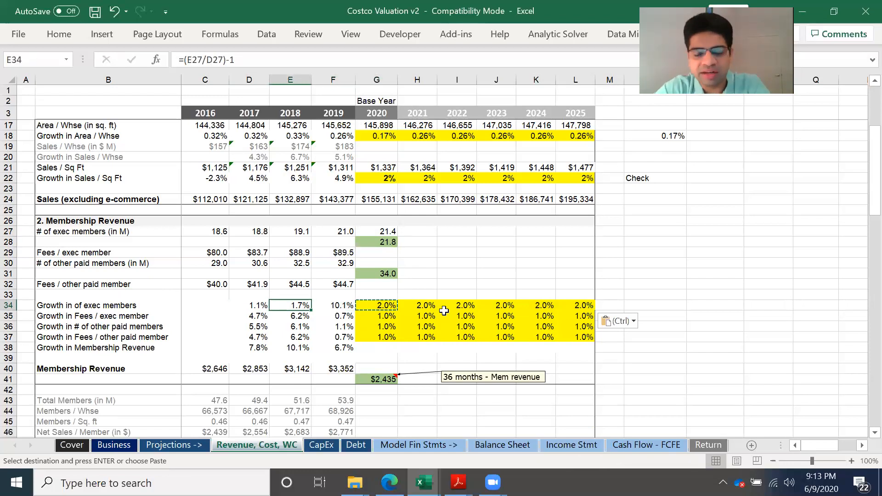
key("ctrl+s")
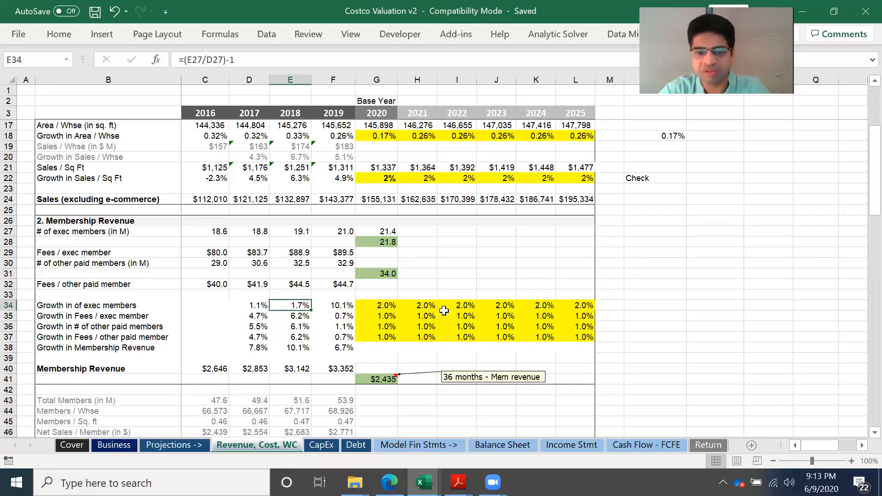
left_click_drag(253, 308, 340, 308)
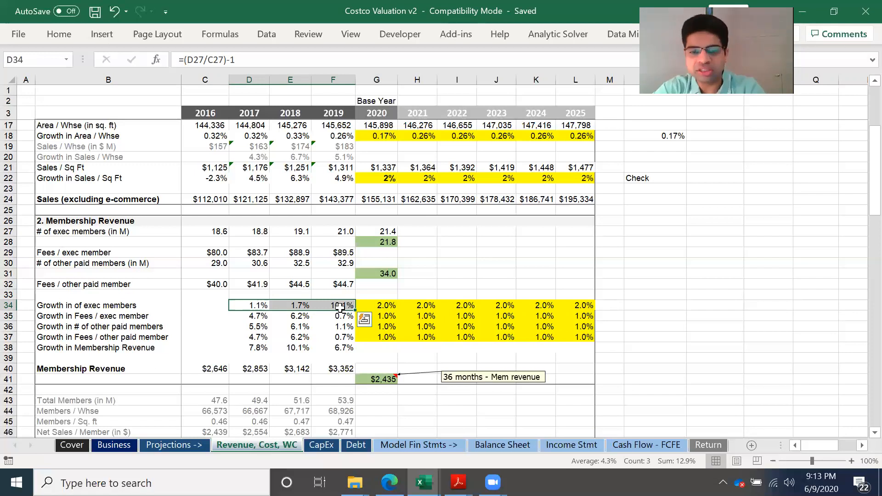
left_click(375, 303)
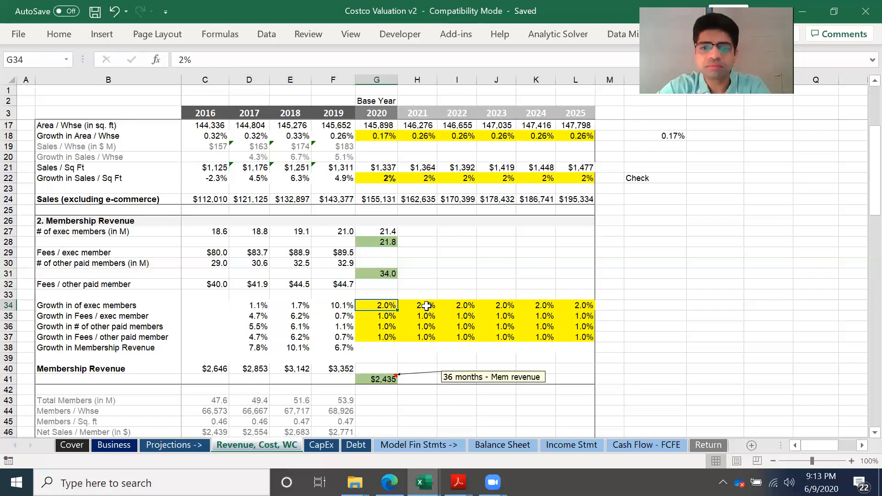
- Calculate the 2020 fees per exec member in G29 as =F29*(1+G35)
left_click(383, 256)
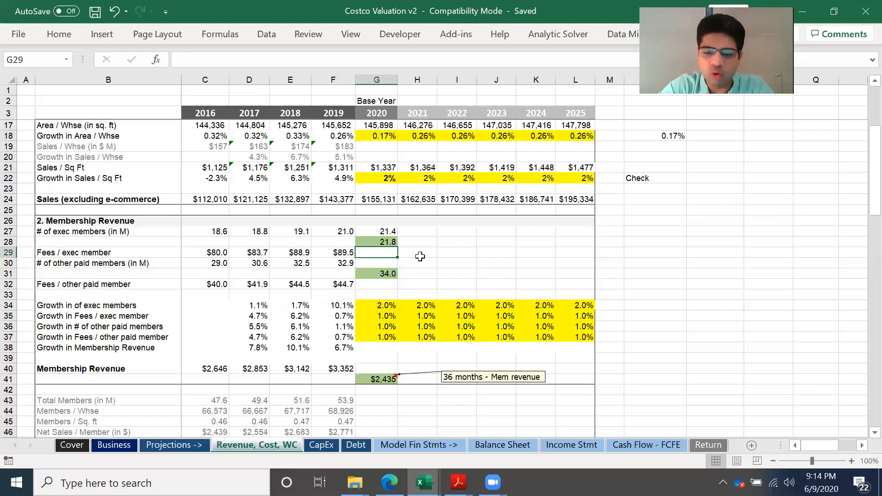
type("=")
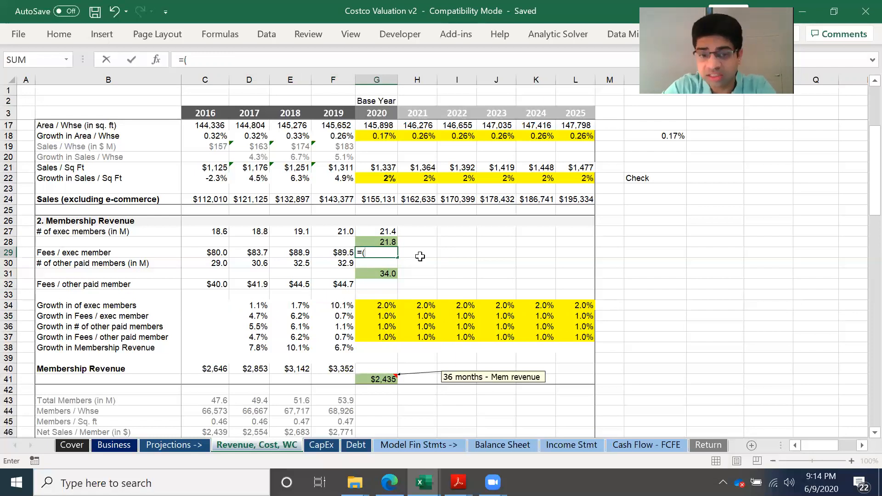
left_click(334, 252)
type("*(1+")
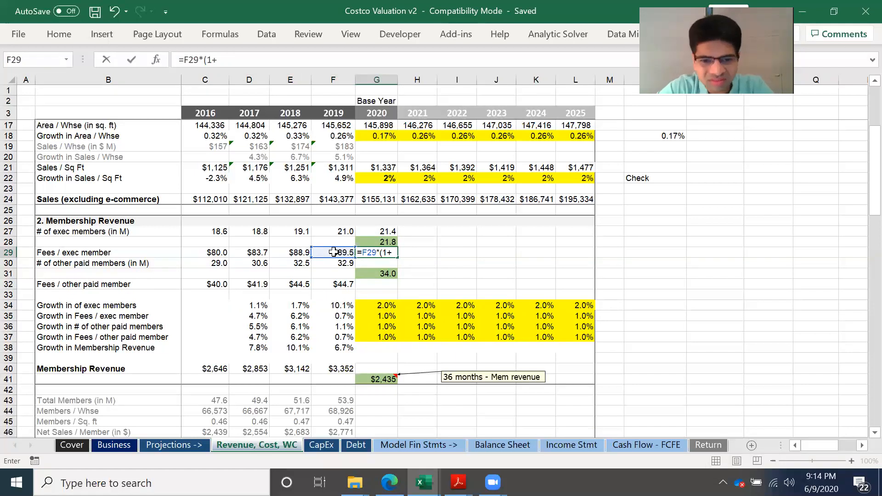
left_click(382, 315)
type(")")
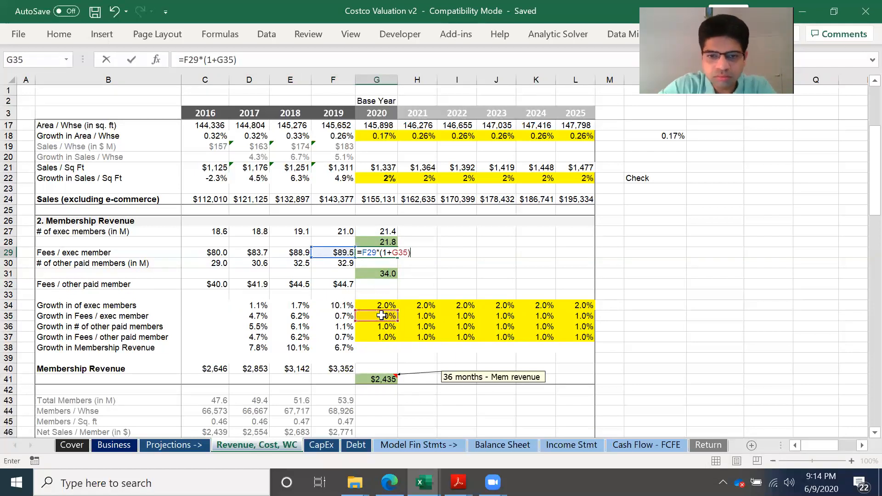
key("Return")
- Extend the 2020 formulas for fees per exec member and number of exec members across the years through 2025
left_click(388, 253)
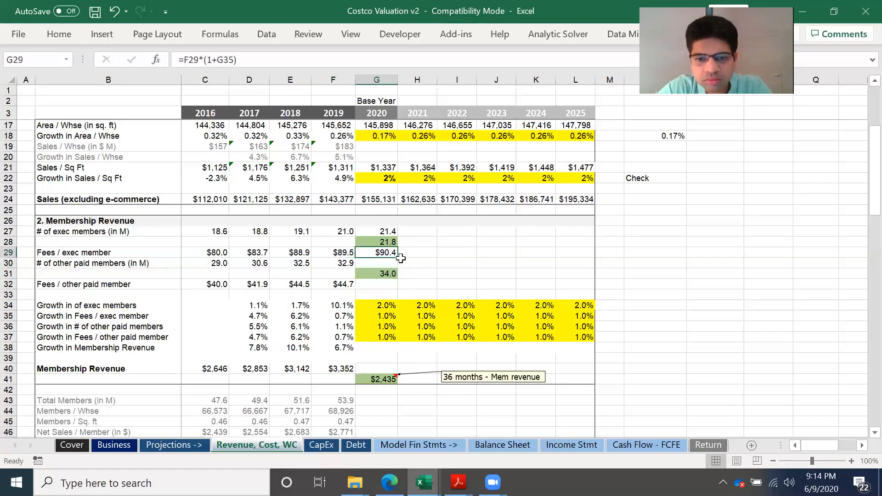
left_click_drag(400, 258, 584, 262)
left_click(394, 232)
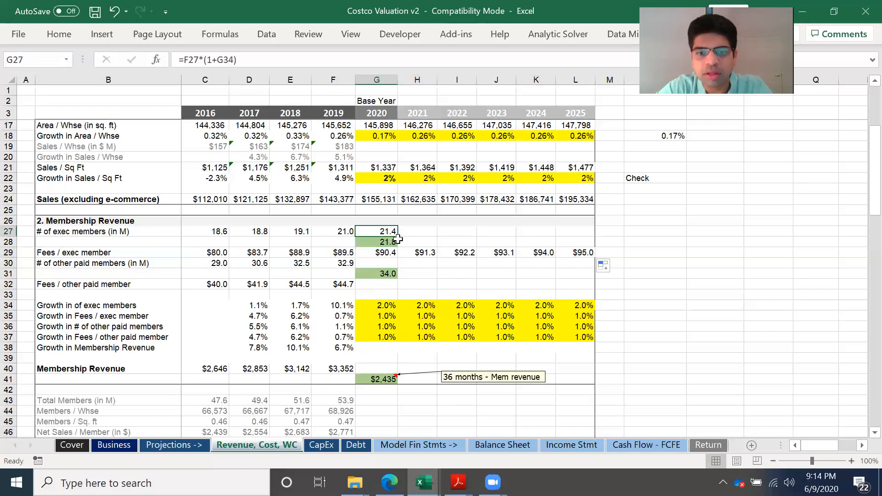
left_click_drag(398, 237, 590, 226)
left_click(380, 254)
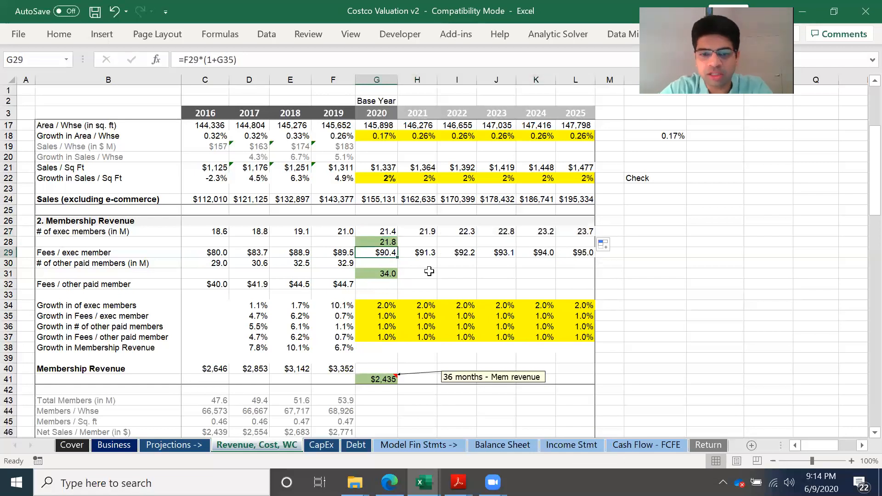
- Calculate the 2020 number of other paid members in G30 as =F30*(1+G36) and extend it through 2025
left_click(368, 265)
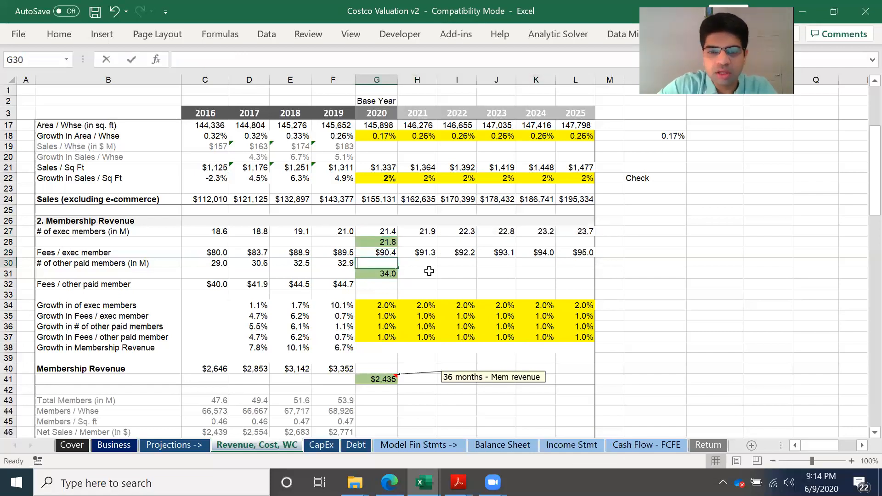
type("=")
left_click(345, 267)
type("*(1+")
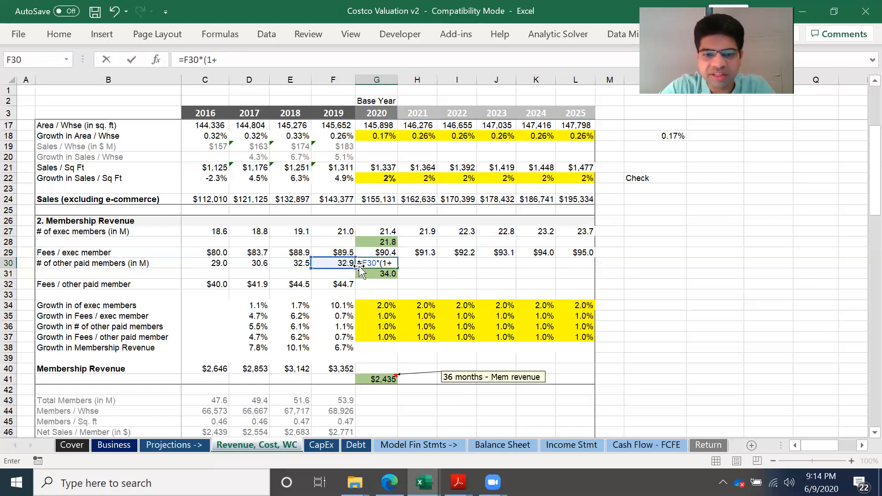
left_click(388, 326)
type(")")
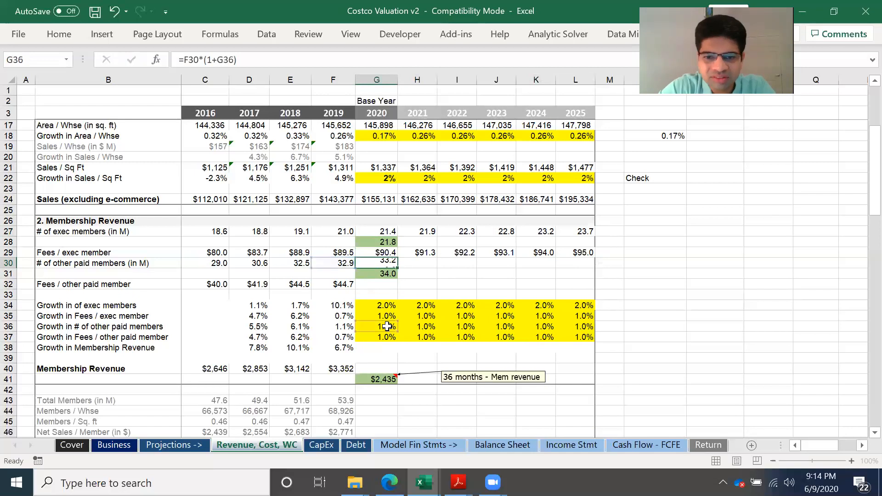
key("Return")
left_click(391, 264)
left_click_drag(397, 269, 593, 268)
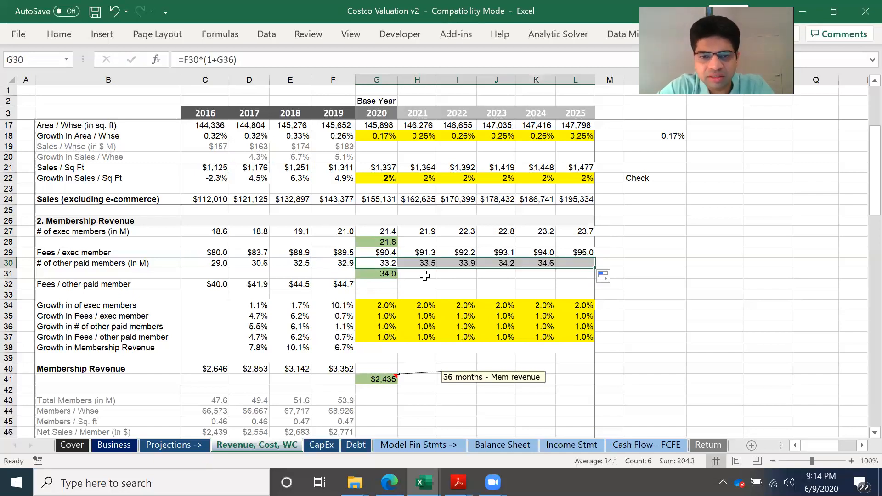
- Try 2% as the 2020 growth in other paid members in G36 and compare G30 with the reference figure in G31
left_click(390, 274)
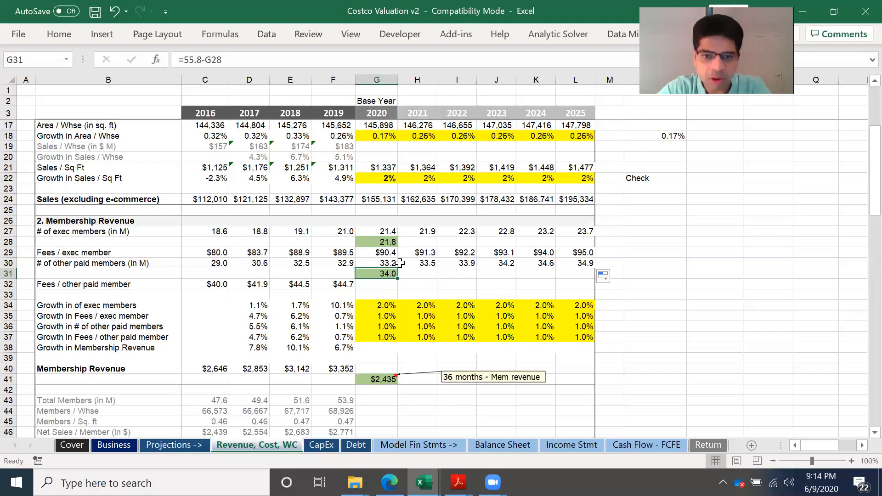
left_click(396, 264)
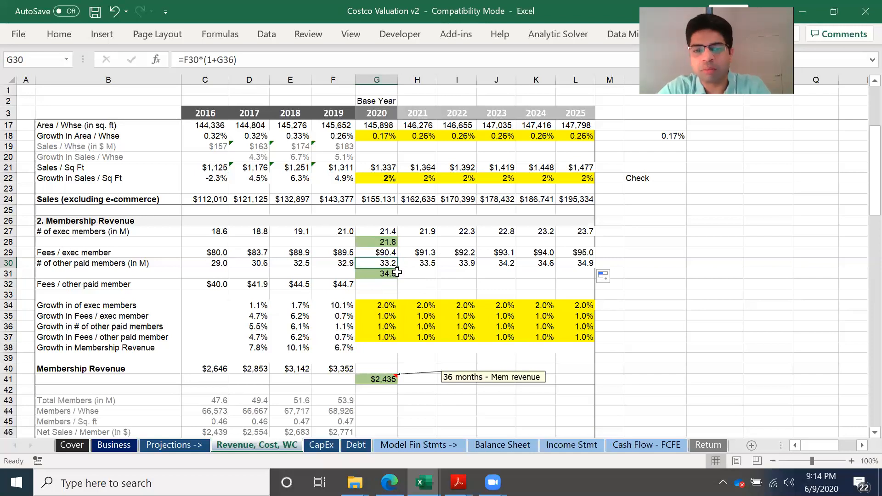
left_click(383, 326)
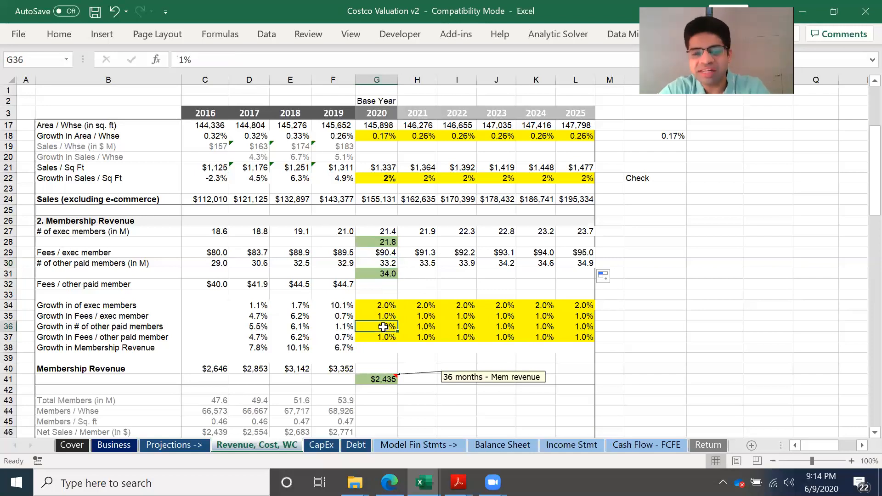
type("2")
key("Return")
key("Up")
key("Up")
key("Up")
key("Up")
key("Up")
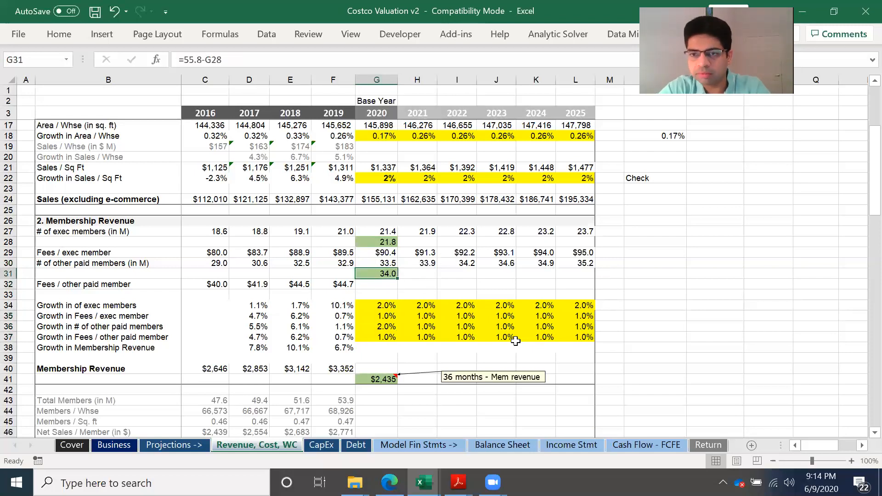
- Set the 2020 growth in number of other paid members in G36 to 2.5%
key("Up")
key("Down")
key("Down")
key("Down")
key("Down")
key("Down")
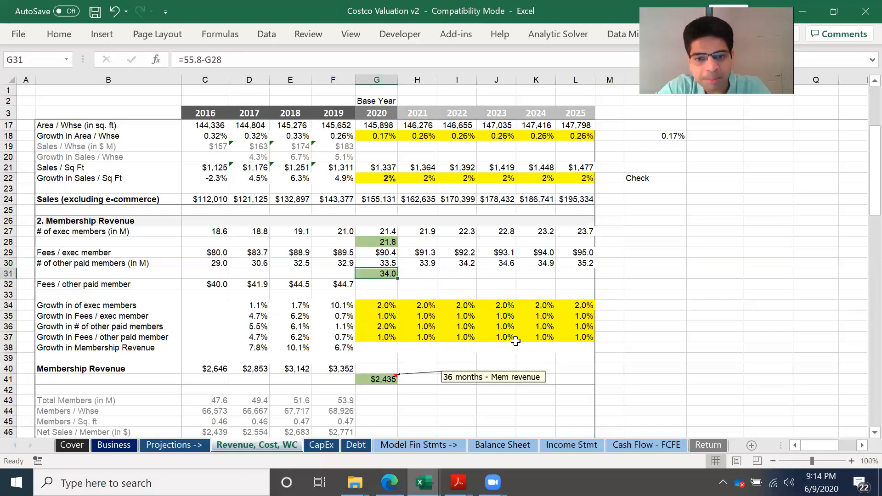
type("2.5")
key("Return")
key("Up")
- Copy the 2020 growth in other paid members across H36:L36 through 2025 and save the workbook
key("ctrl+c")
key("Right")
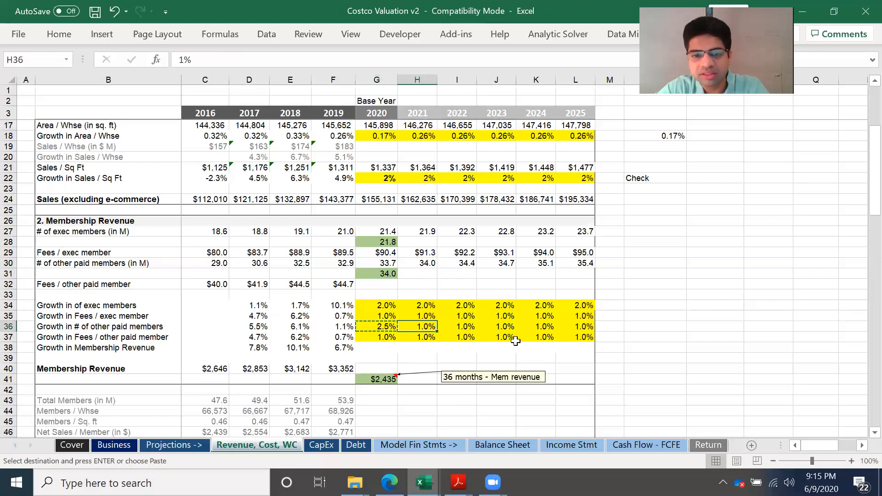
key("shift+Right")
key("ctrl+shift+Right")
key("ctrl+v")
key("ctrl+s")
- Calculate the 2020 fees per other paid member in G32 as =F32*(1+G37)
left_click(399, 264)
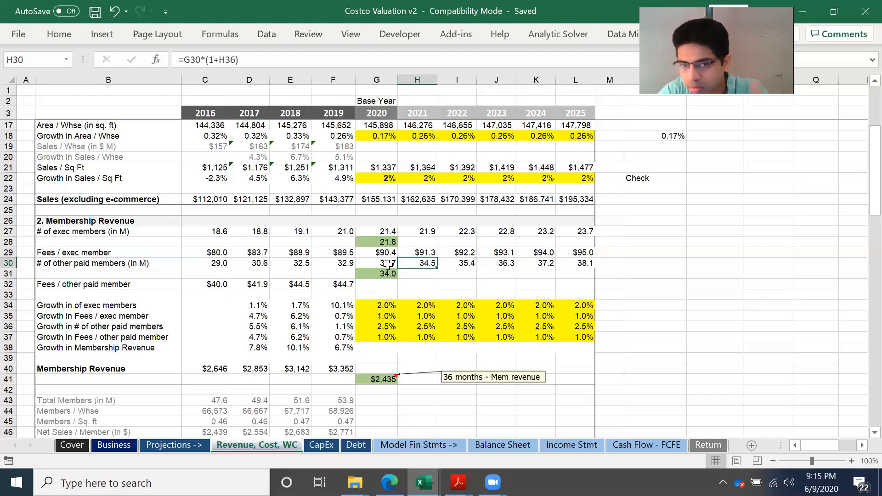
left_click(389, 273)
left_click(390, 285)
type("=")
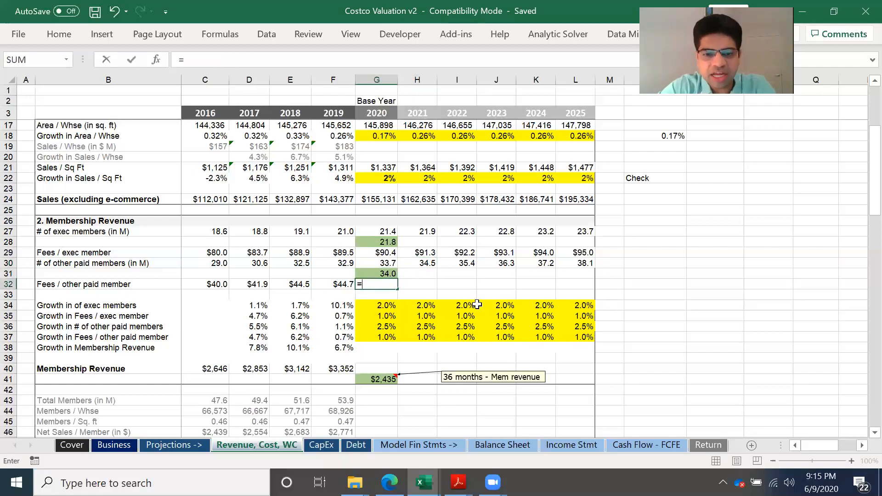
left_click(342, 285)
type("*(1+")
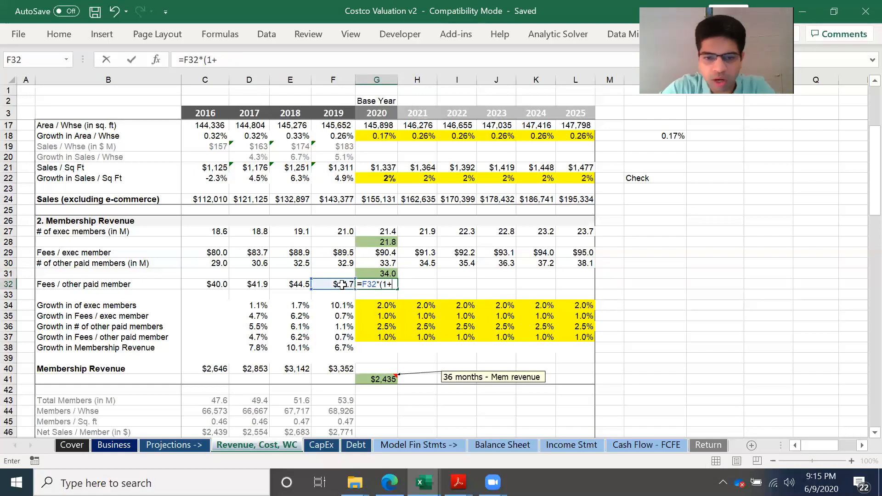
left_click(388, 336)
type(")")
key("Return")
- Extend the 2020 fees per other paid member formula across H32:L32 through 2025 and save the workbook
left_click(385, 284)
left_click_drag(397, 289, 578, 285)
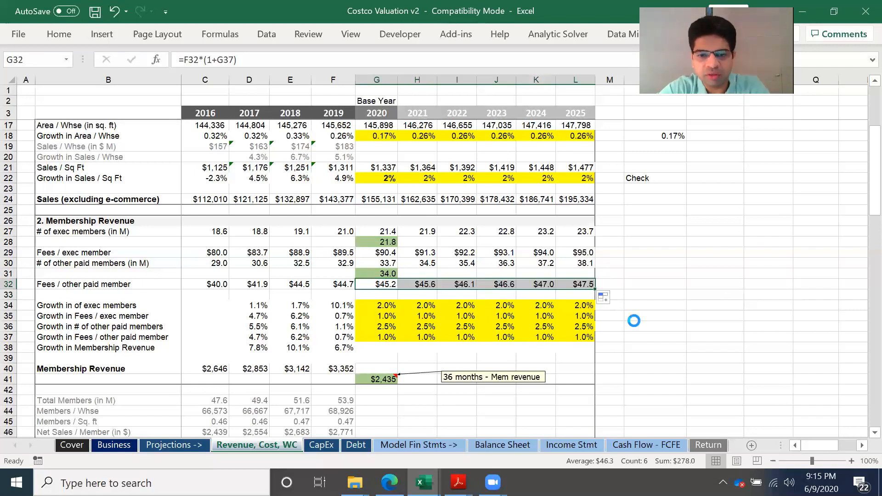
key("ctrl+s")
- Review the 2017–2019 growth in membership revenue in row 38 and inspect the formula behind the 2019 figure in F38
left_click(381, 342)
left_click(381, 347)
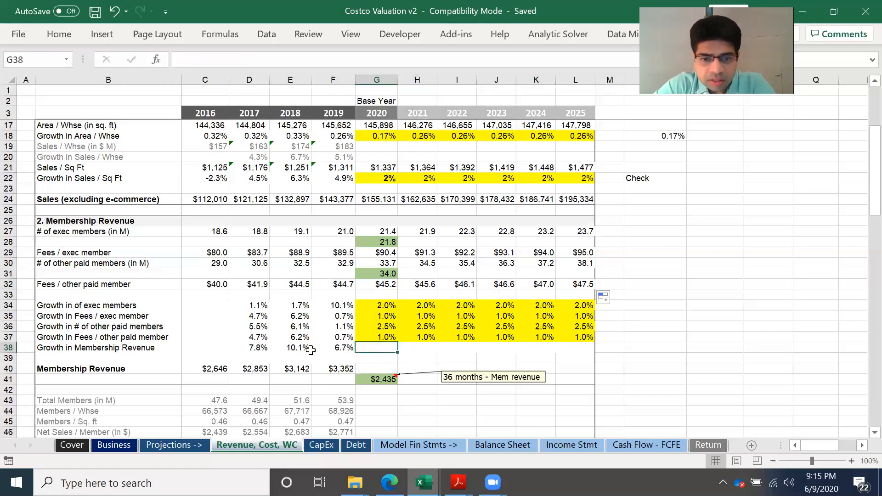
left_click(152, 346)
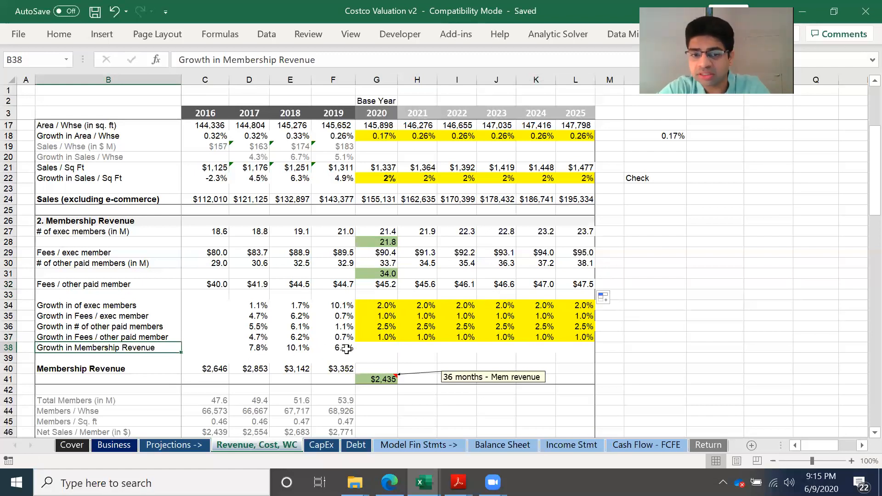
left_click_drag(342, 348, 258, 348)
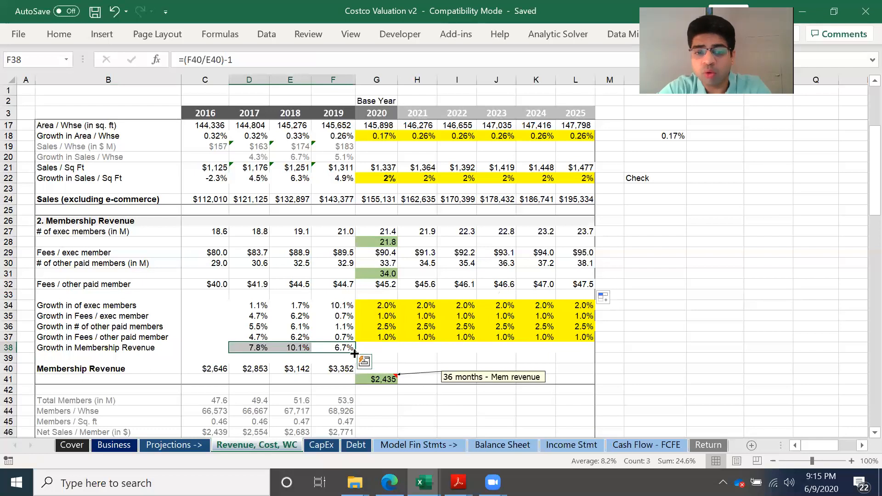
left_click(378, 346)
type("=")
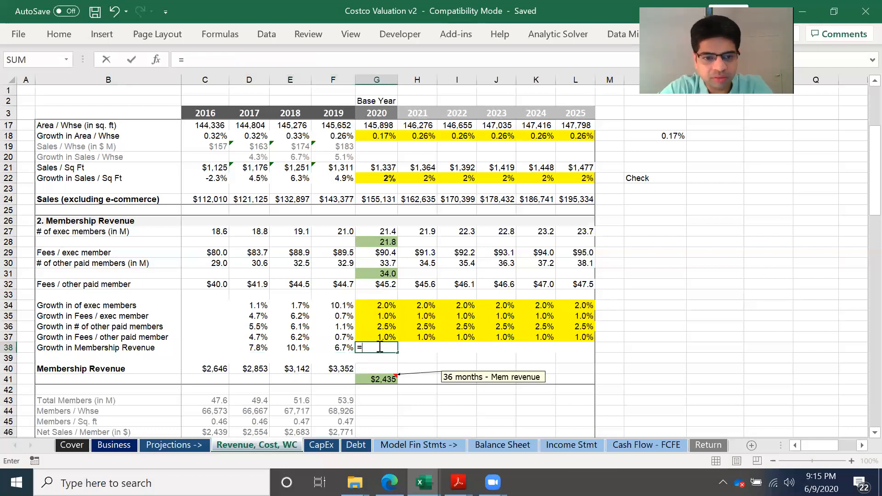
key("Escape")
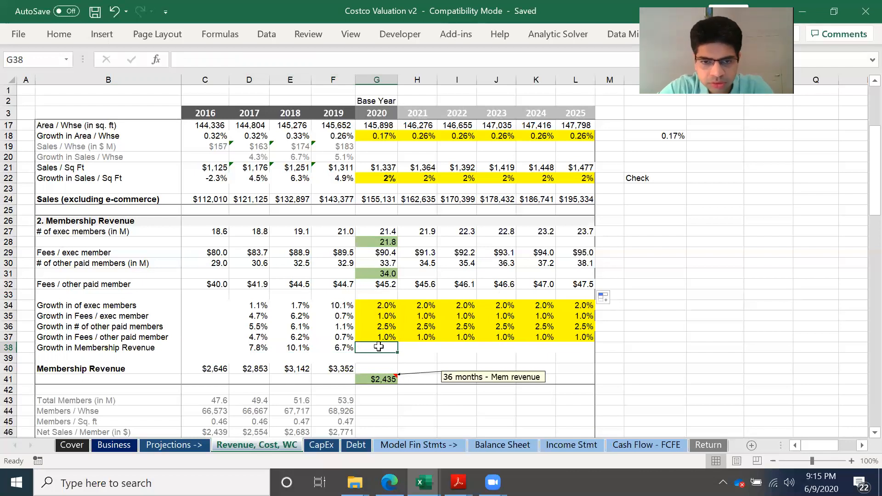
double_click(341, 346)
key("Return")
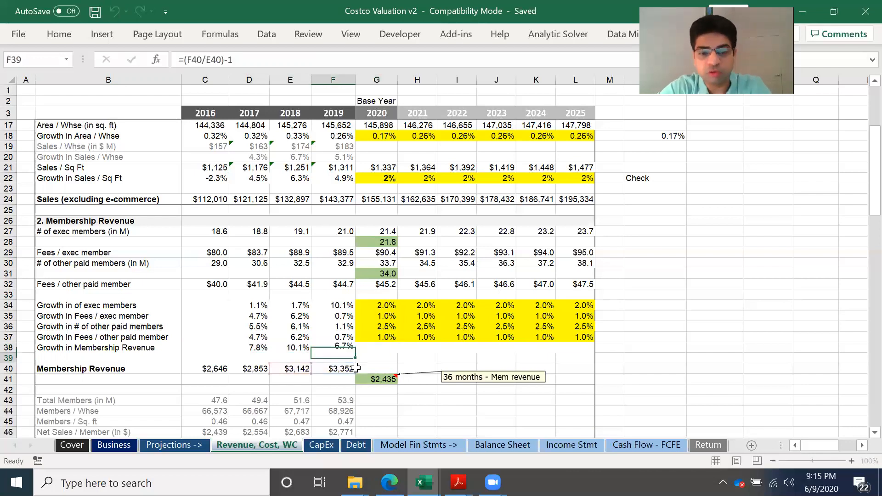
- Calculate the 2020 membership revenue in G40 as =(G27*G29)+(G30*G32) and extend it through 2025
left_click(372, 368)
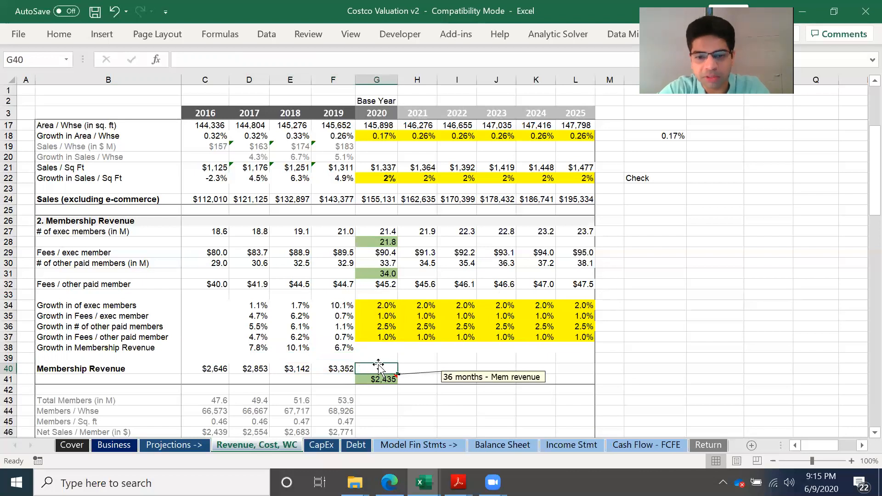
type("=")
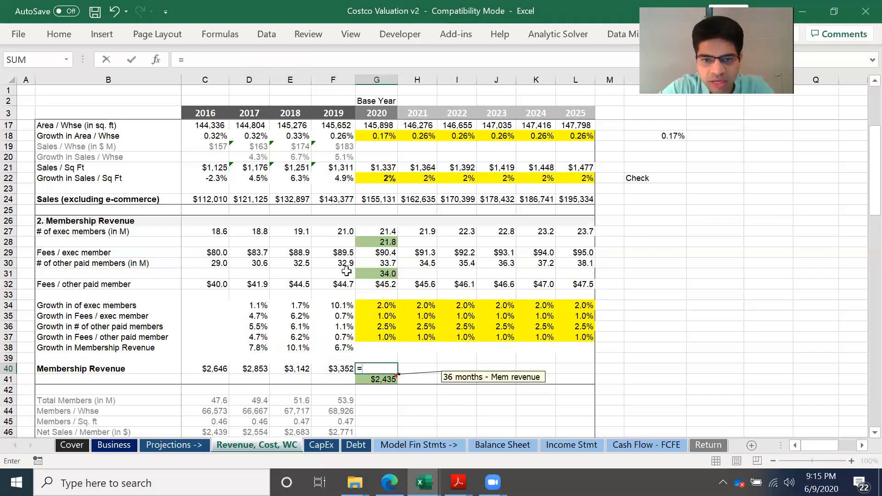
left_click(389, 232)
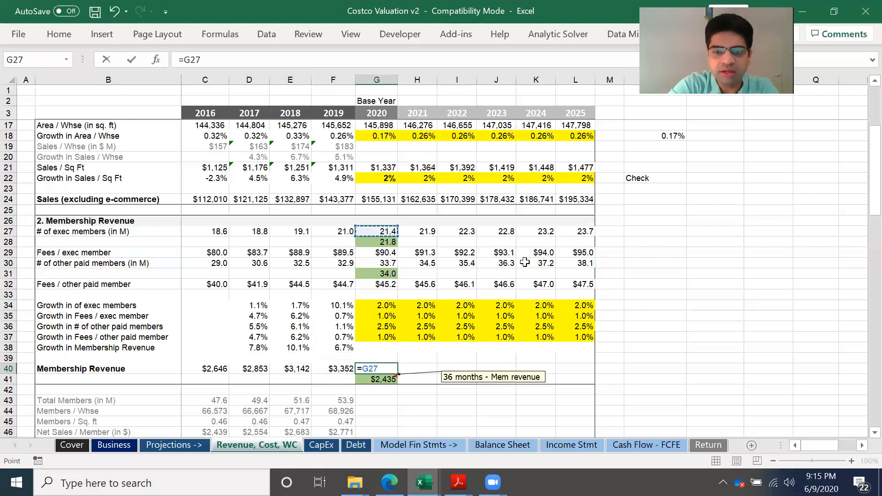
type("*")
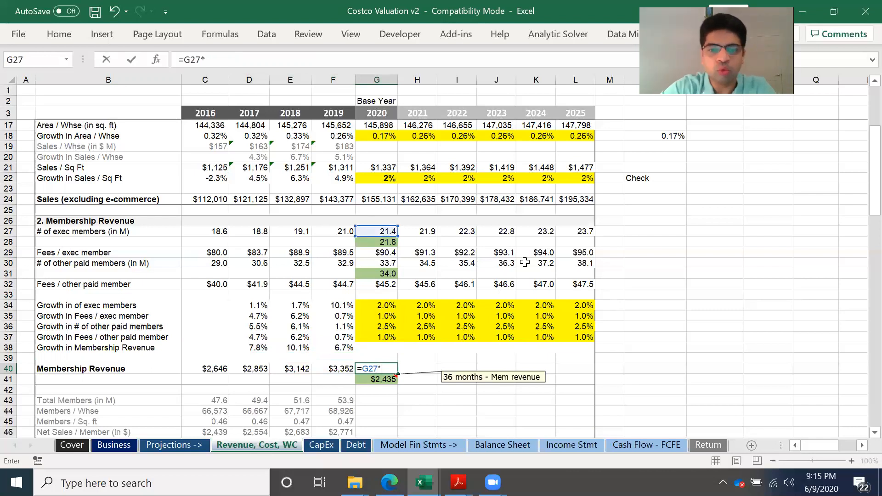
left_click(393, 253)
type(")")
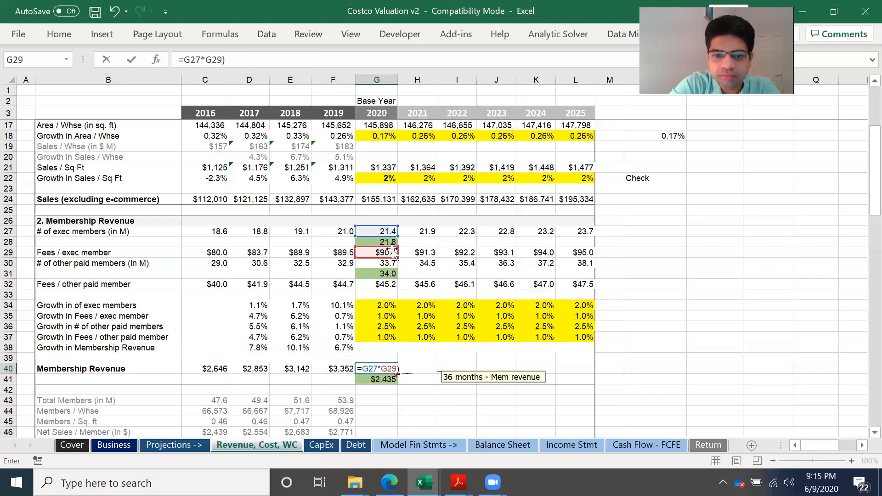
left_click(187, 60)
type("(")
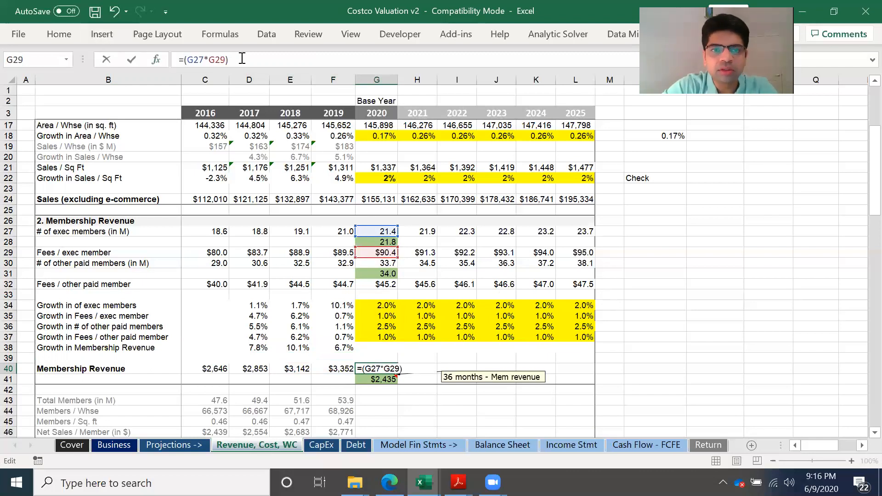
type("+(")
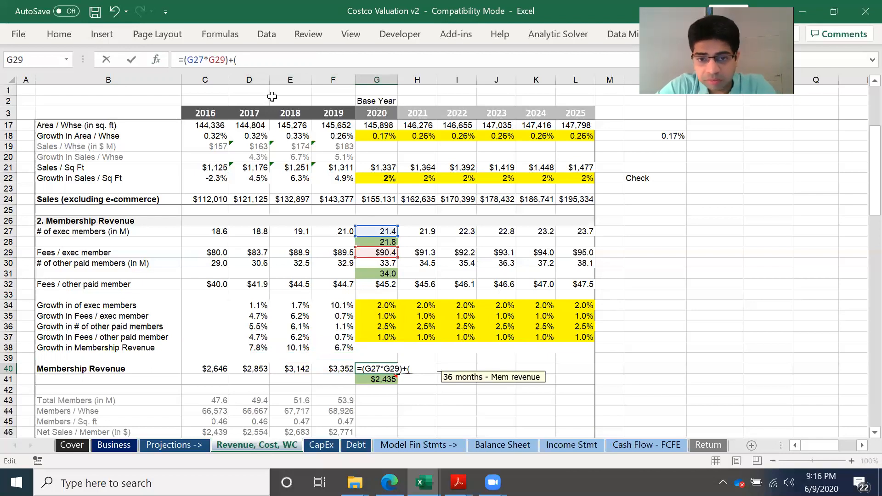
left_click(393, 263)
type("*")
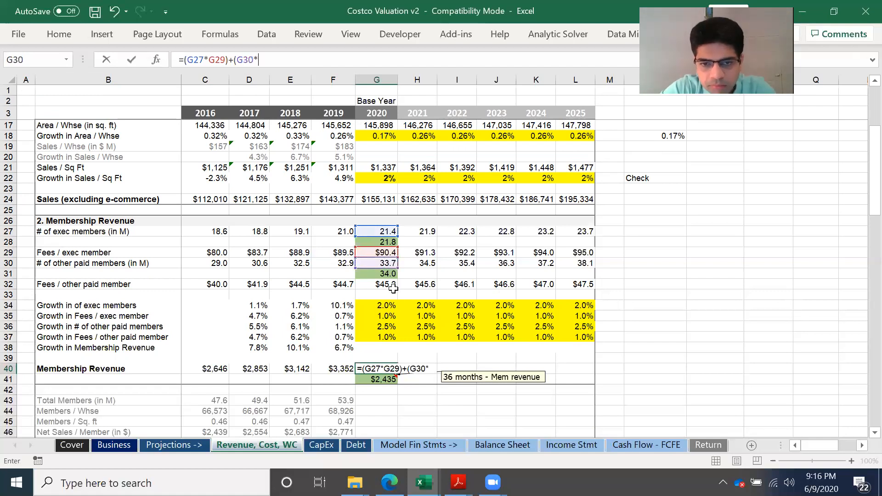
left_click(394, 287)
key("Return")
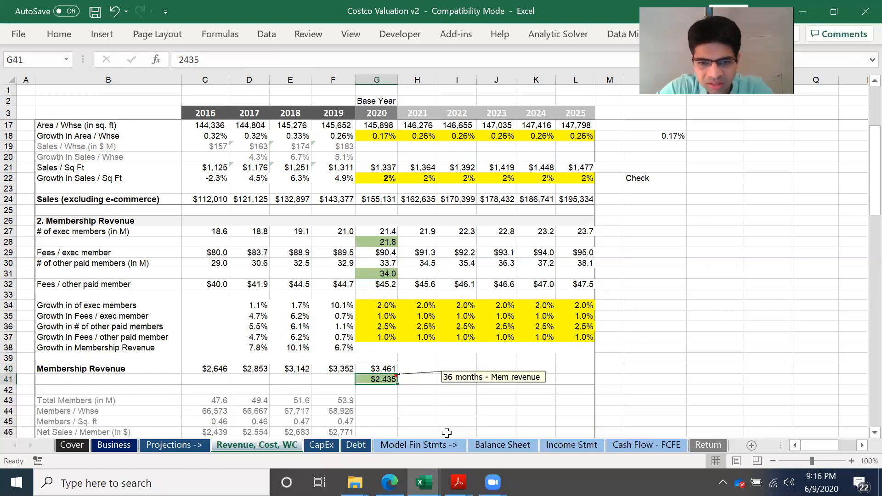
left_click(384, 366)
left_click_drag(397, 374, 592, 368)
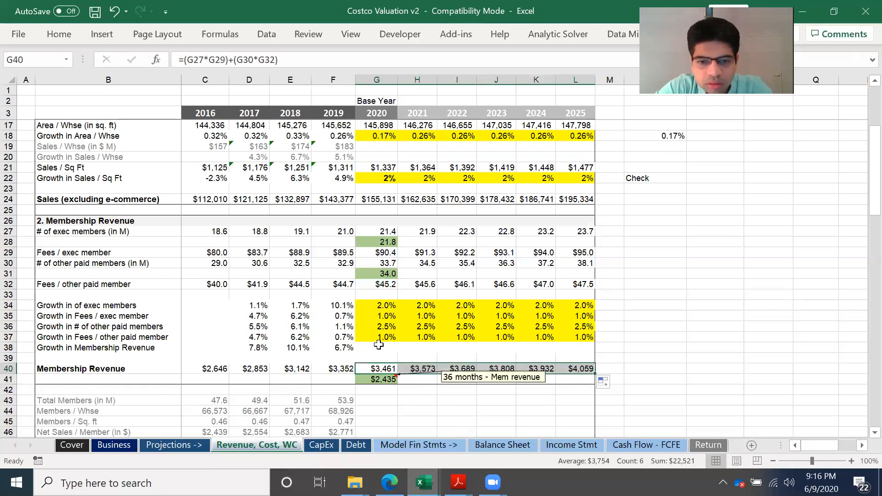
- Extend the 2019 growth in membership revenue formula from F38 across G38:L38 through 2025
left_click(388, 347)
left_click(345, 345)
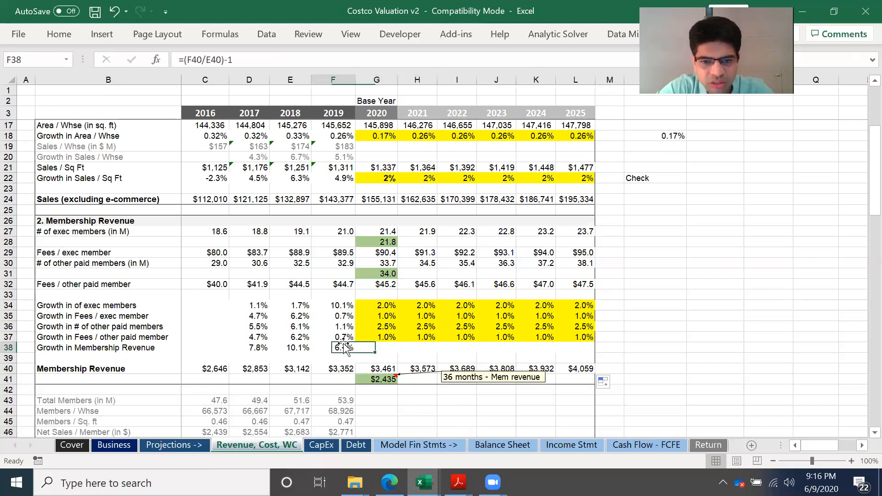
left_click_drag(358, 357, 581, 363)
left_click_drag(388, 348, 566, 346)
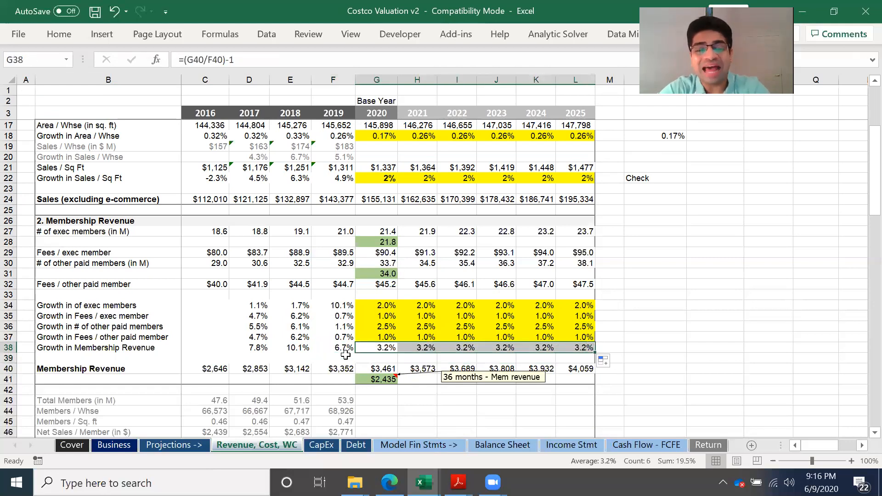
- Flag the growth in membership revenue row for review by entering "Check" in N38, and save the workbook
left_click_drag(340, 348, 248, 346)
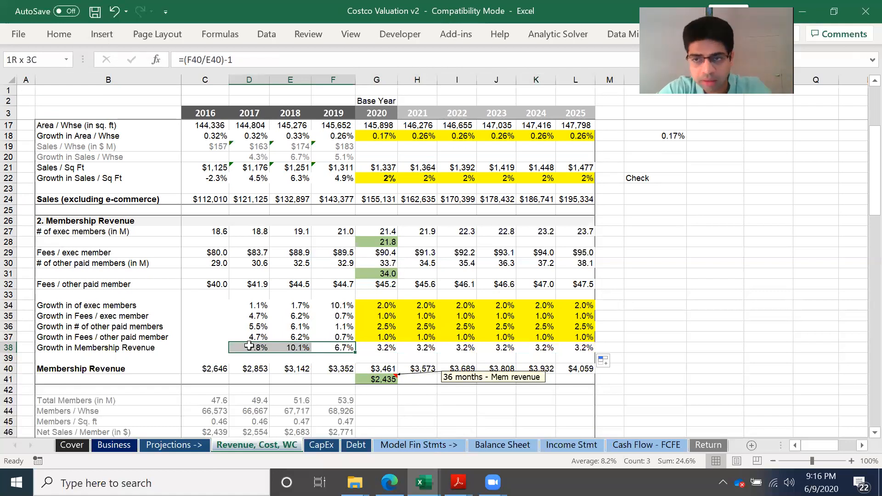
left_click_drag(250, 345, 269, 347)
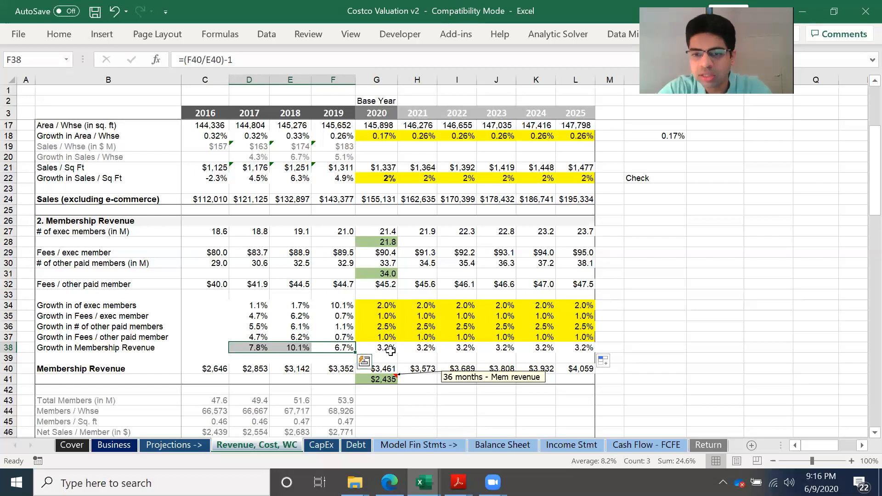
left_click(643, 348)
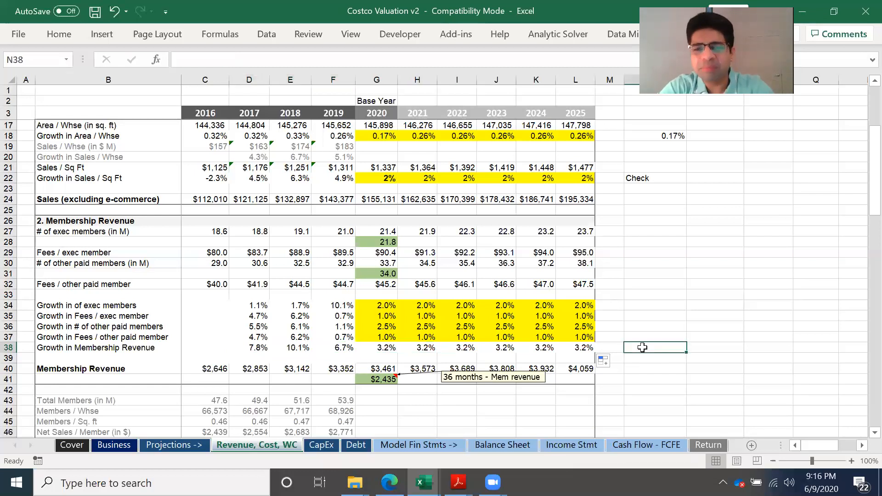
type("chec")
key("BackSpace")
key("BackSpace")
key("BackSpace")
key("BackSpace")
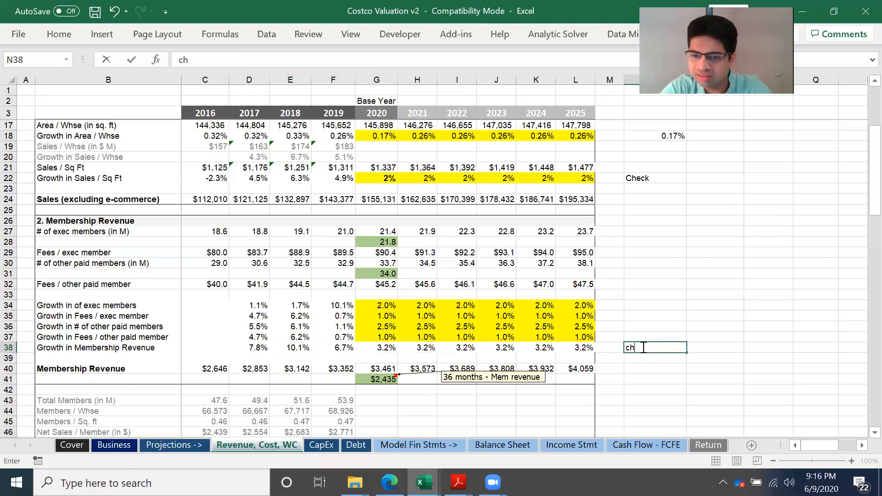
type("Chec")
key("BackSpace")
key("BackSpace")
key("BackSpace")
type("heck")
key("Return")
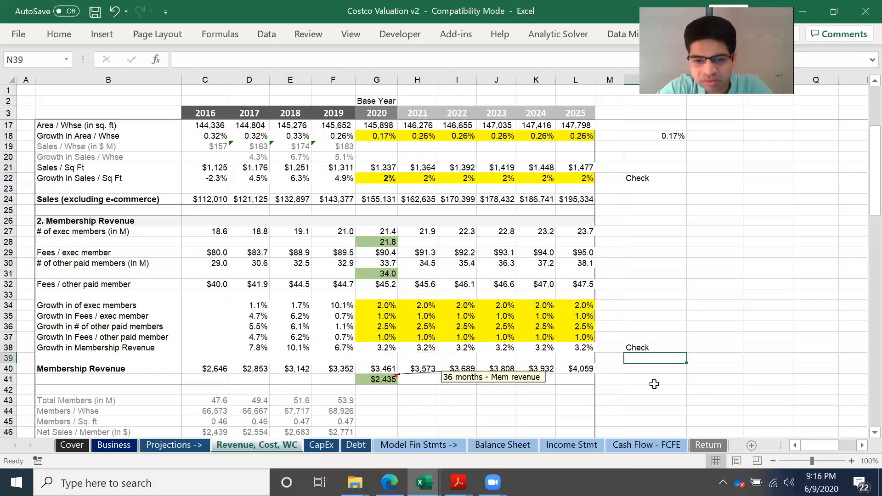
scroll(654, 385, "down", 4)
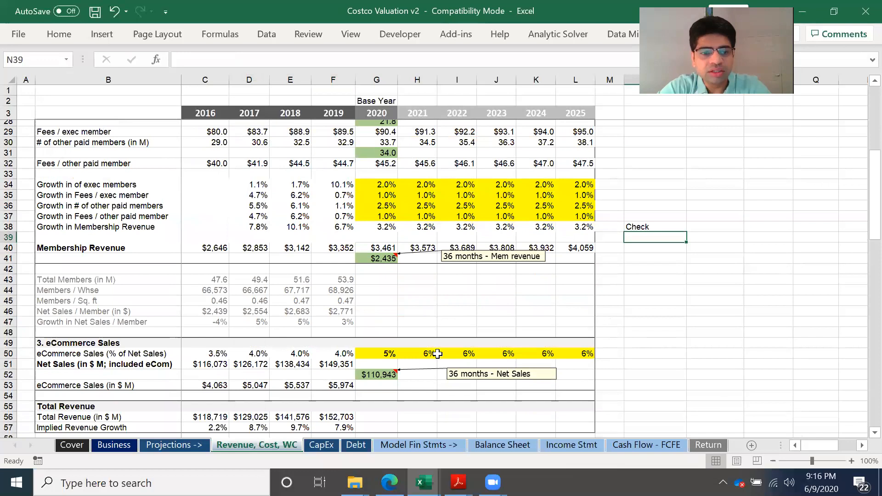
key("ctrl+s")
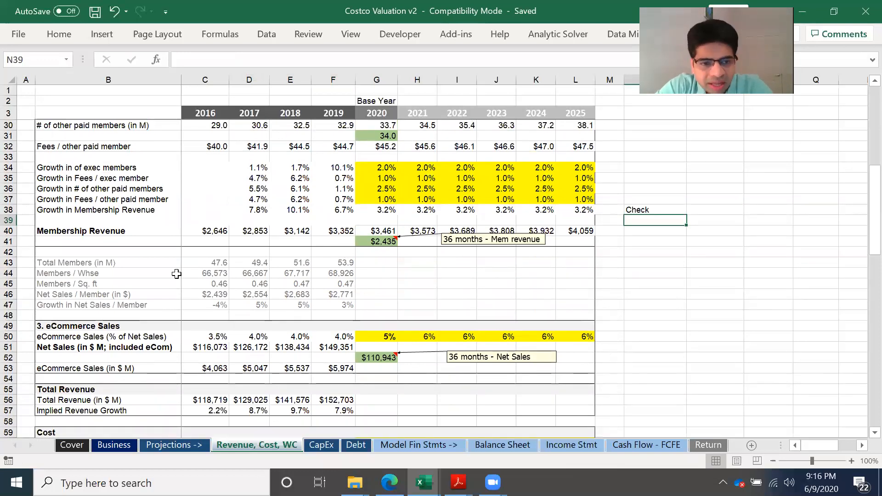
- Review the historical member metrics in B43:F47 and the eCommerce share of net sales for 2019 and 2020 in row 50
left_click_drag(104, 259, 337, 302)
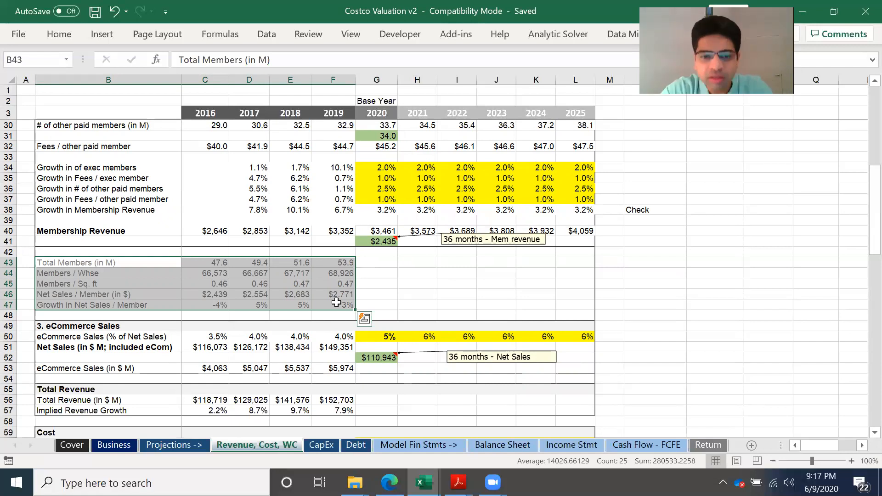
left_click(374, 307)
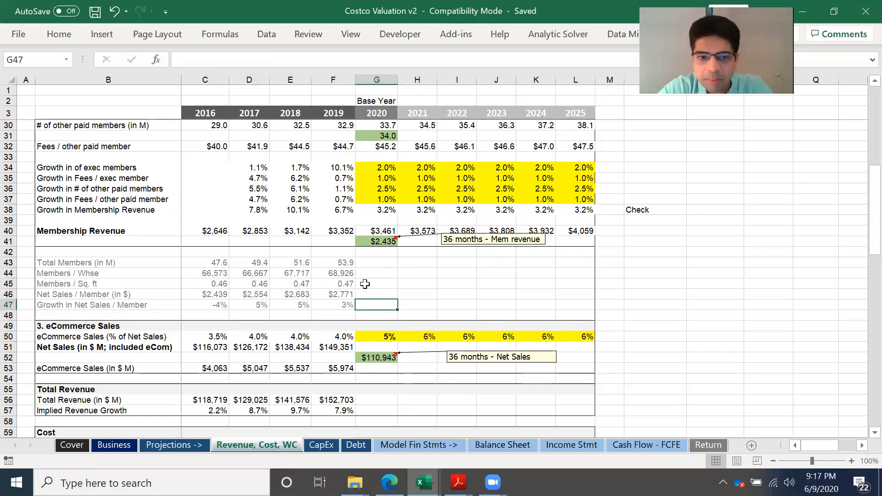
scroll(360, 307, "down", 2)
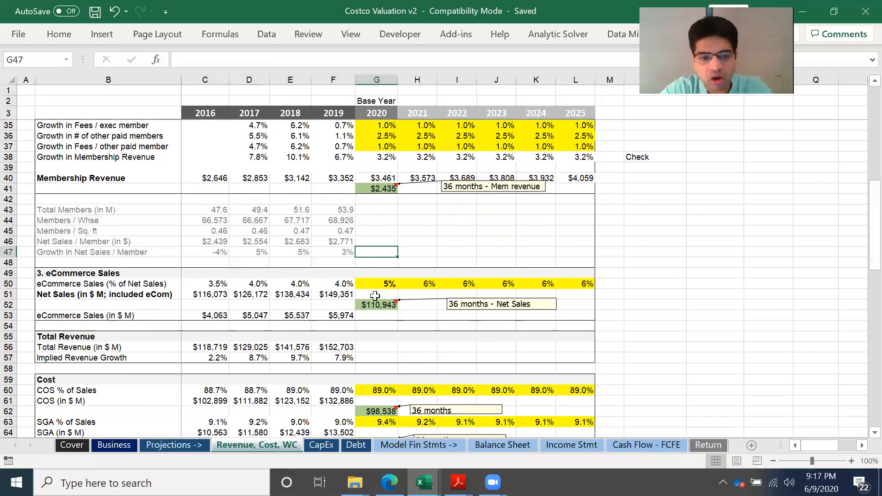
left_click(376, 291)
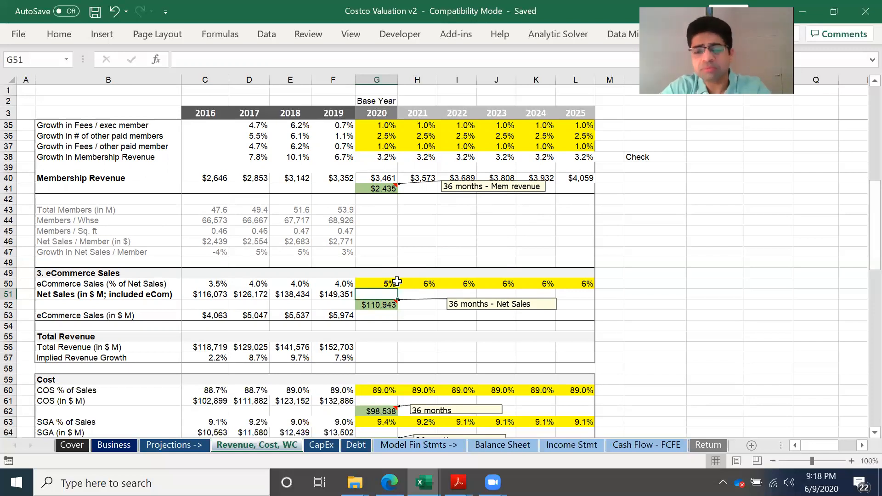
left_click(344, 284)
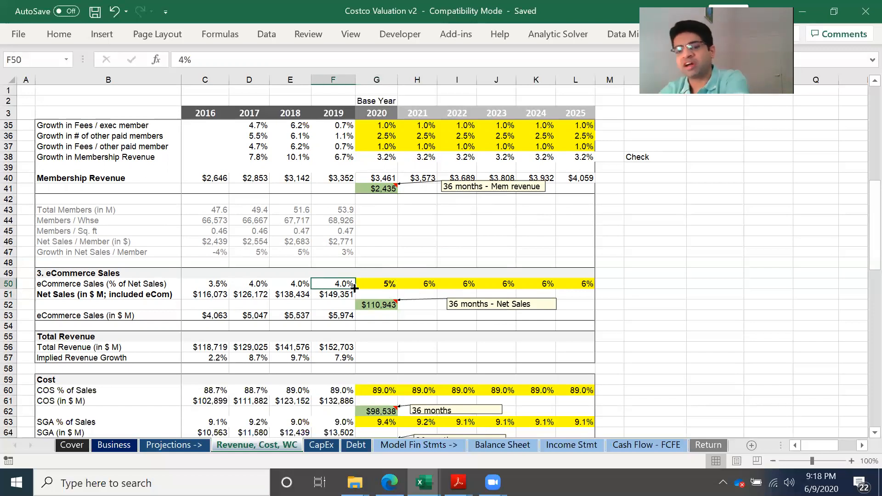
left_click(394, 287)
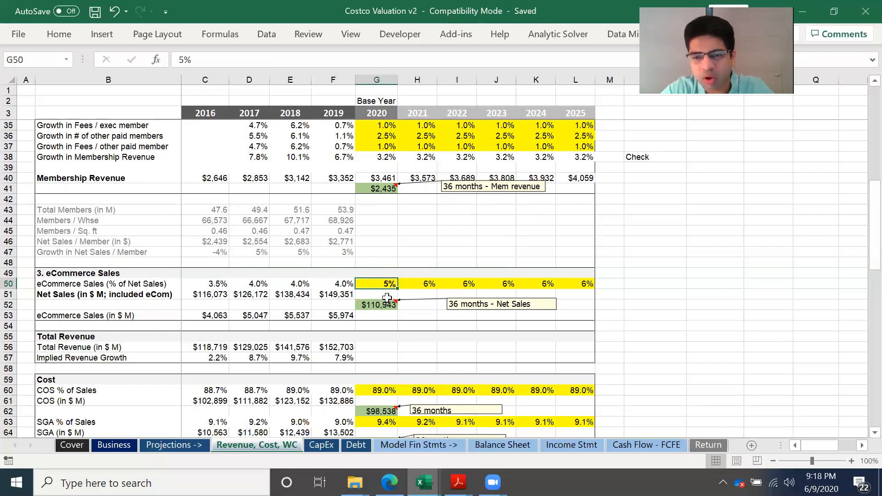
- Calculate the 2020 net sales including eCommerce in G51 as =G24/(1-G50)
left_click(380, 293)
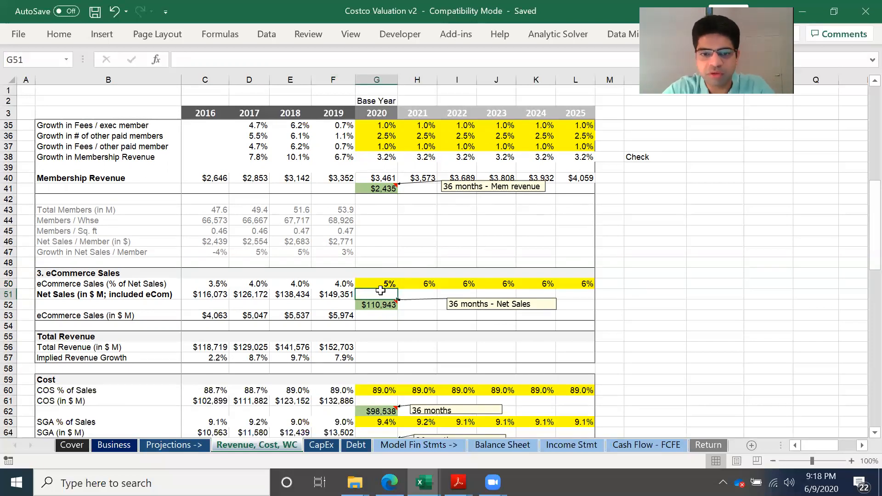
type("=")
key("Escape")
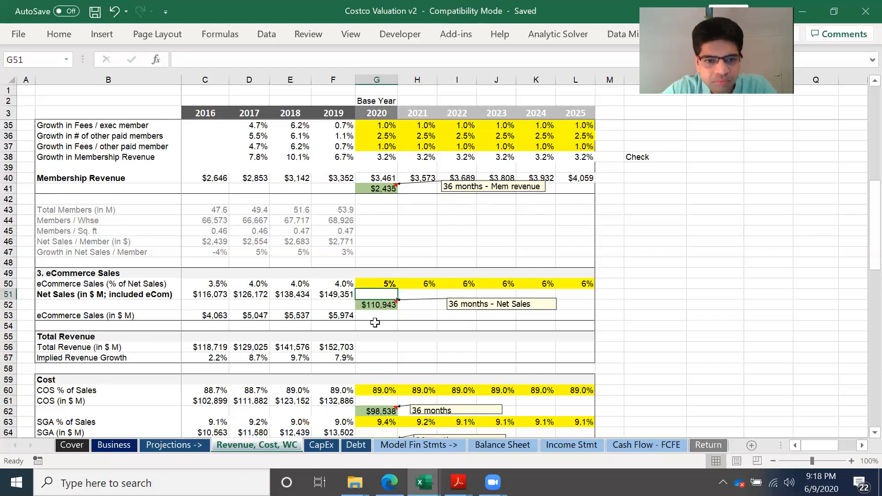
type("=")
scroll(397, 201, "up", 4)
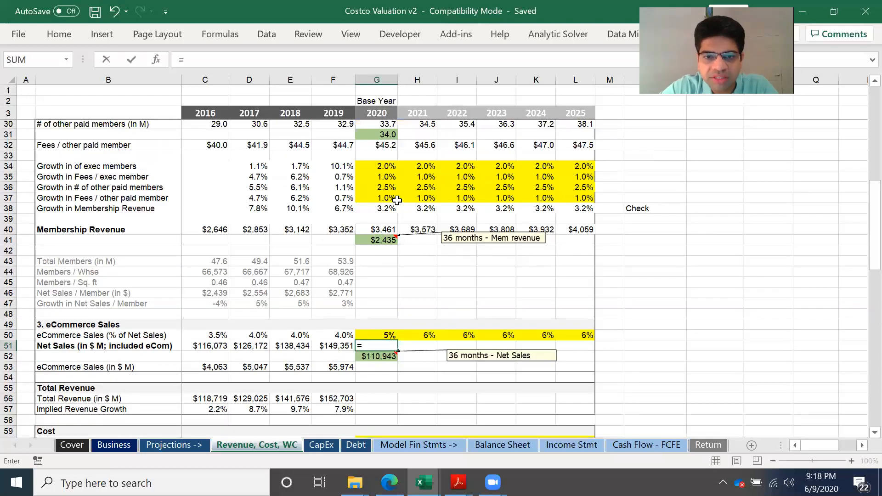
left_click(381, 137)
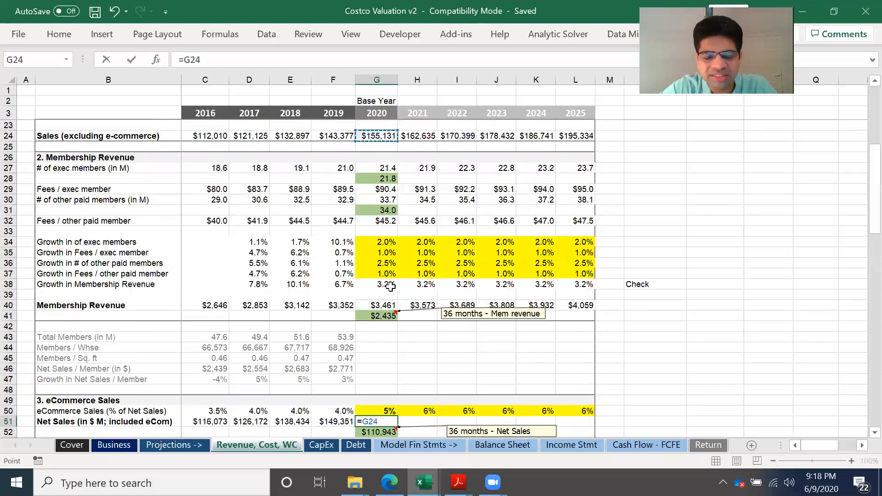
scroll(390, 286, "down", 3)
type("/")
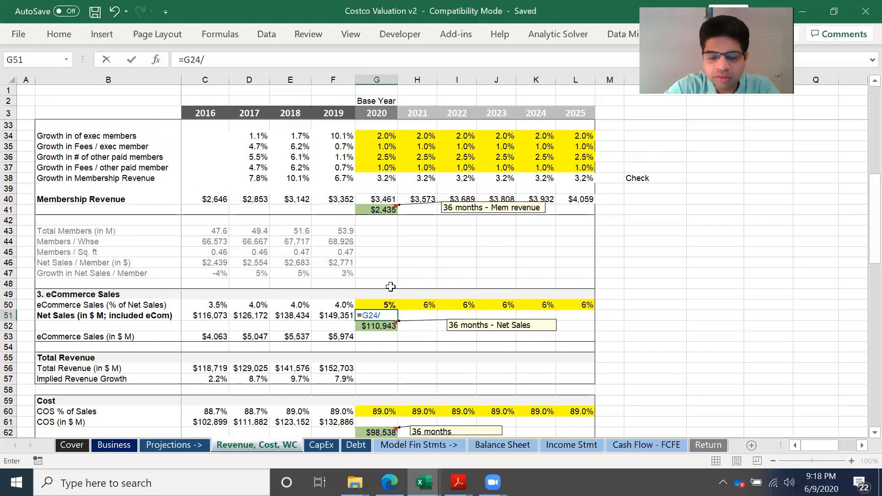
type("(1-")
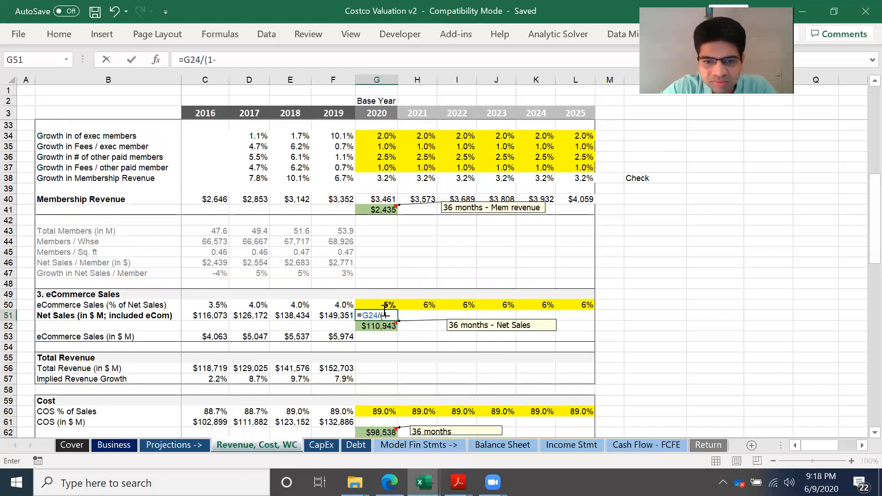
left_click(383, 303)
type(")")
key("Return")
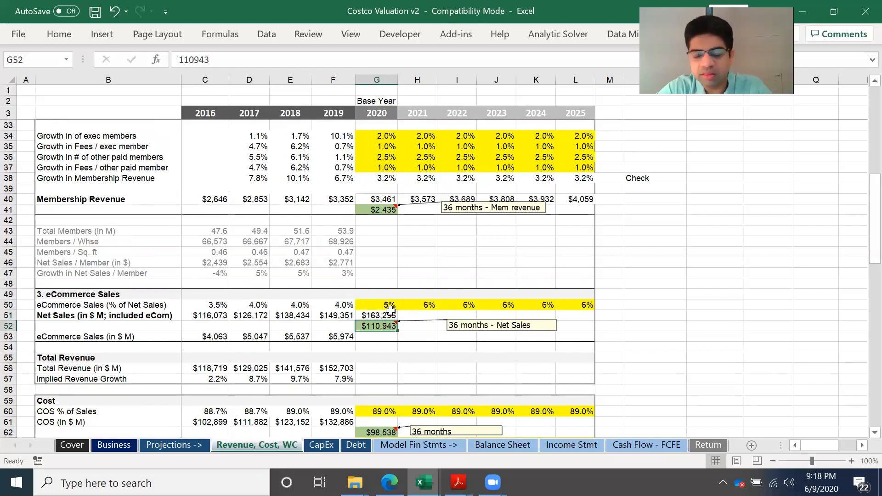
- Extend the net sales formula from G51 across H51:L51 through 2025 and check the cell references in L51
scroll(391, 310, "up", 3)
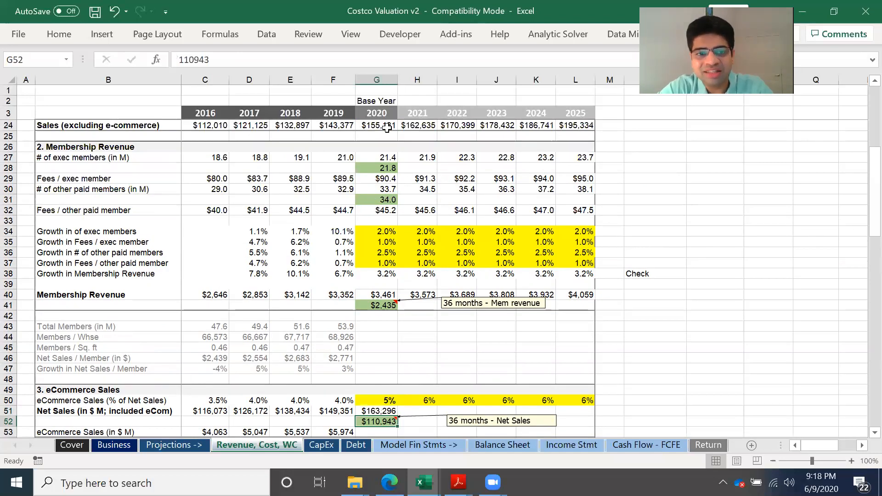
left_click(388, 127)
scroll(393, 158, "up", 1)
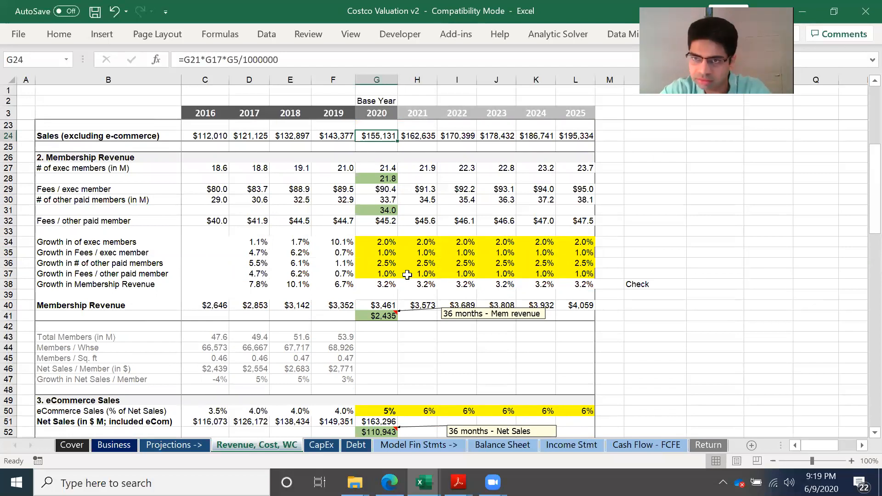
scroll(408, 275, "down", 2)
left_click(385, 358)
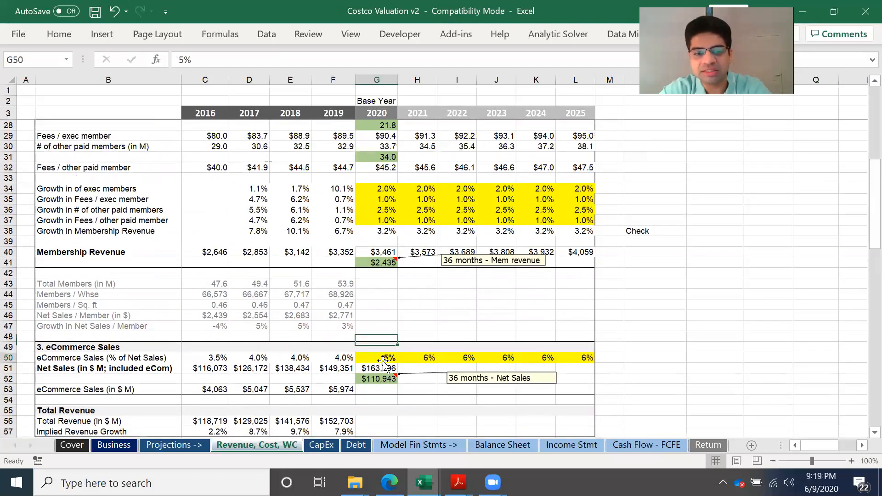
left_click(389, 367)
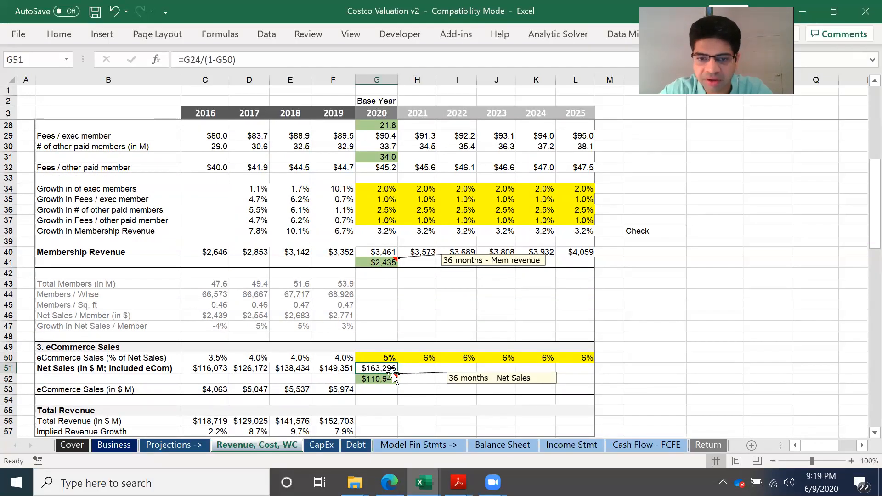
left_click_drag(398, 374, 590, 373)
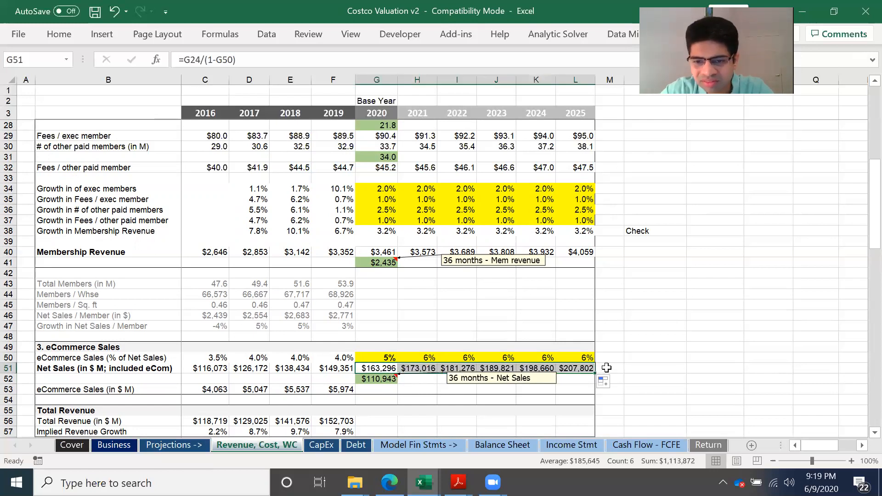
double_click(579, 369)
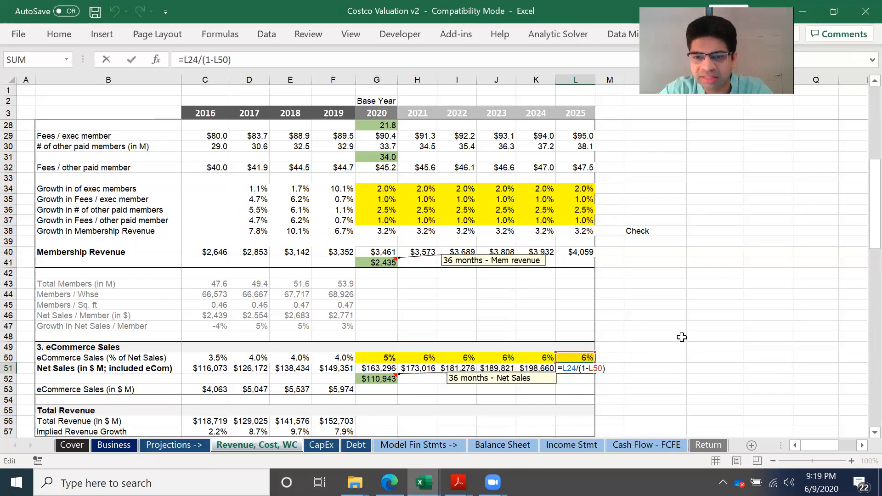
scroll(682, 338, "up", 8)
scroll(681, 338, "down", 6)
key("Return")
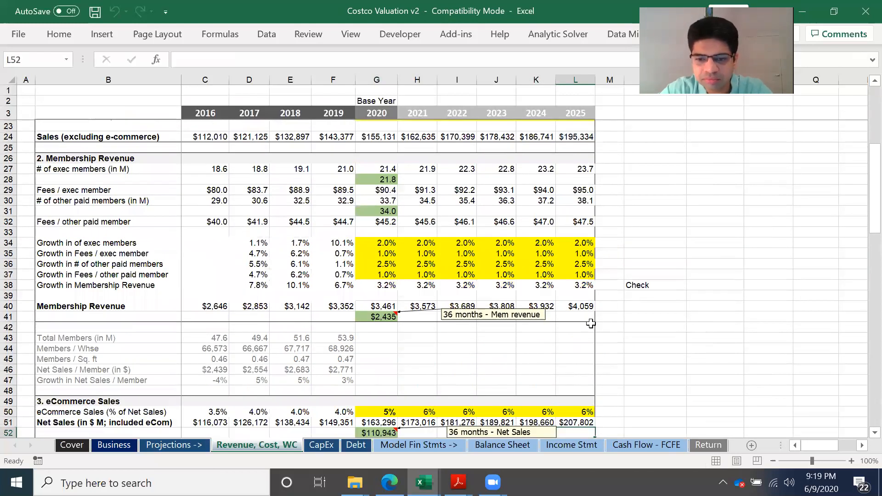
- Calculate the 2020 eCommerce sales in G53 as =G50*G51
scroll(591, 323, "down", 4)
left_click(376, 305)
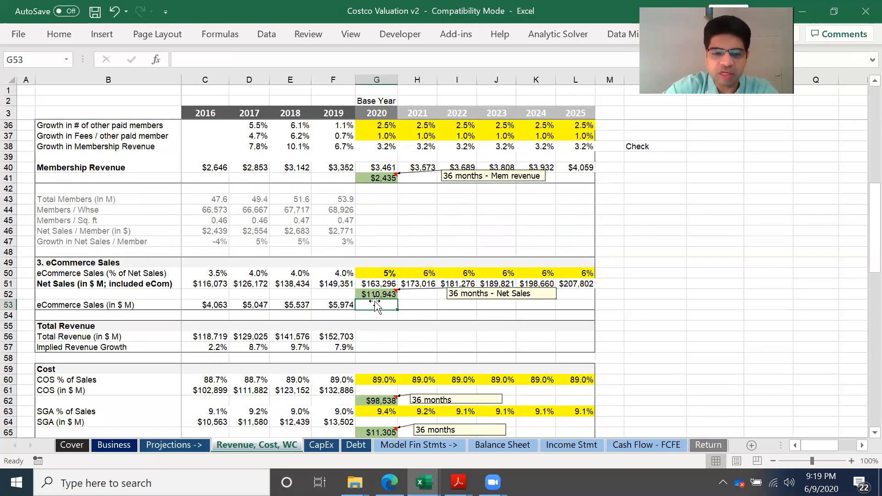
type("=")
left_click(383, 272)
type("*")
scroll(382, 267, "up", 3)
scroll(382, 261, "up", 4)
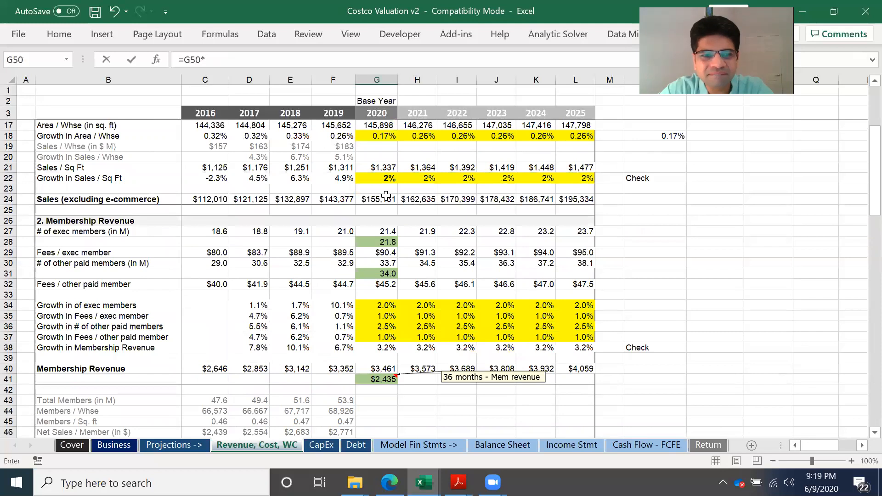
scroll(390, 317, "down", 3)
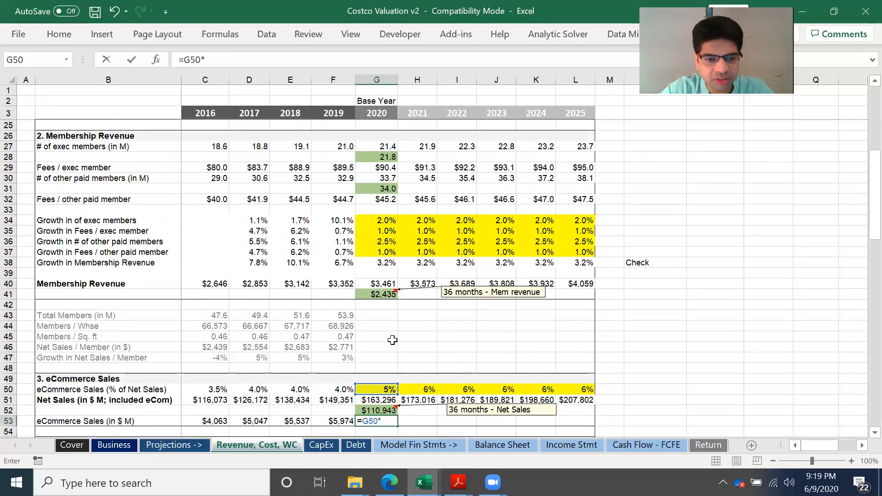
scroll(384, 350, "down", 1)
left_click(384, 349)
key("Return")
- Extend the eCommerce sales formula from G53 across H53:L53 through 2025
left_click(388, 368)
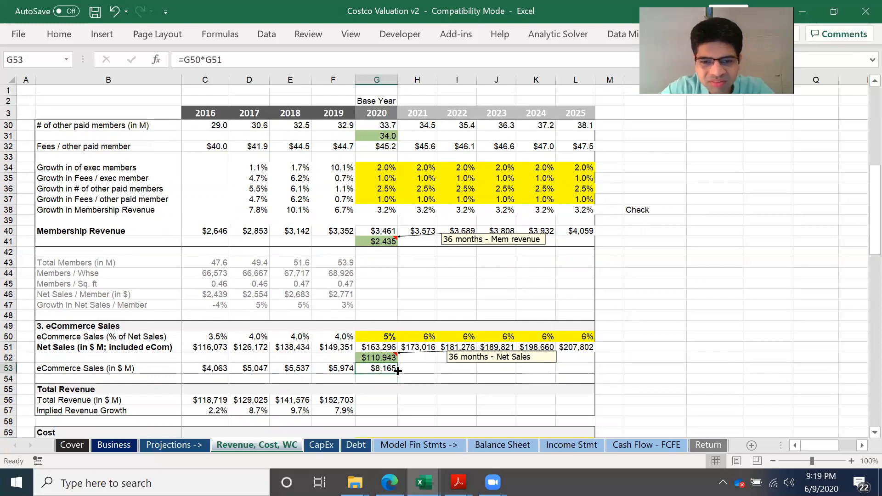
left_click_drag(398, 373, 589, 383)
left_click_drag(701, 338, 701, 338)
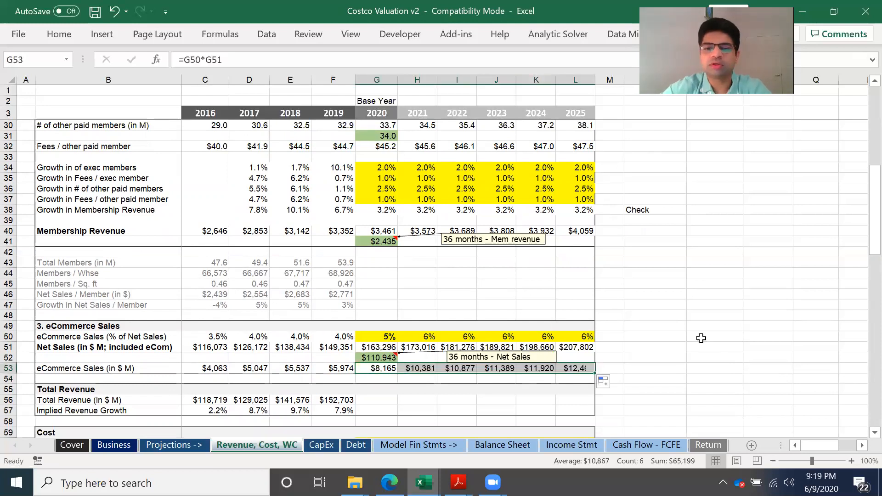
- Calculate the 2020 total revenue in G56 as =G51+G40 and extend it through 2025
scroll(701, 338, "down", 3)
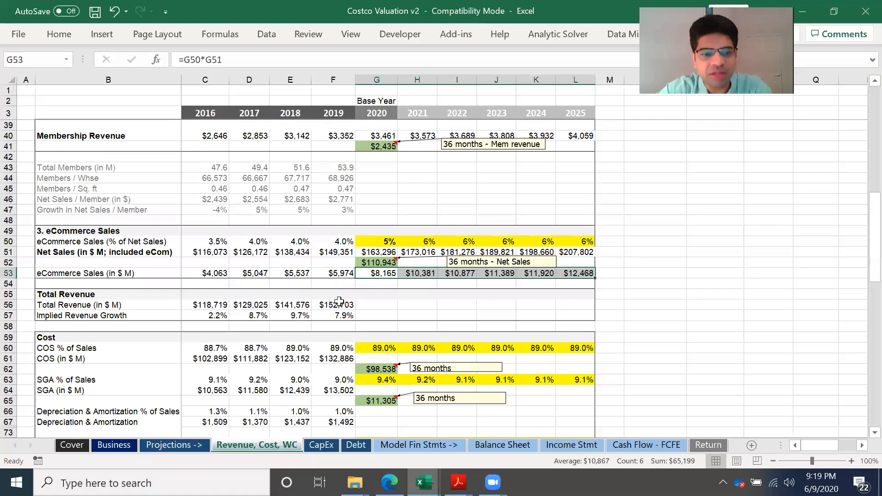
left_click(380, 307)
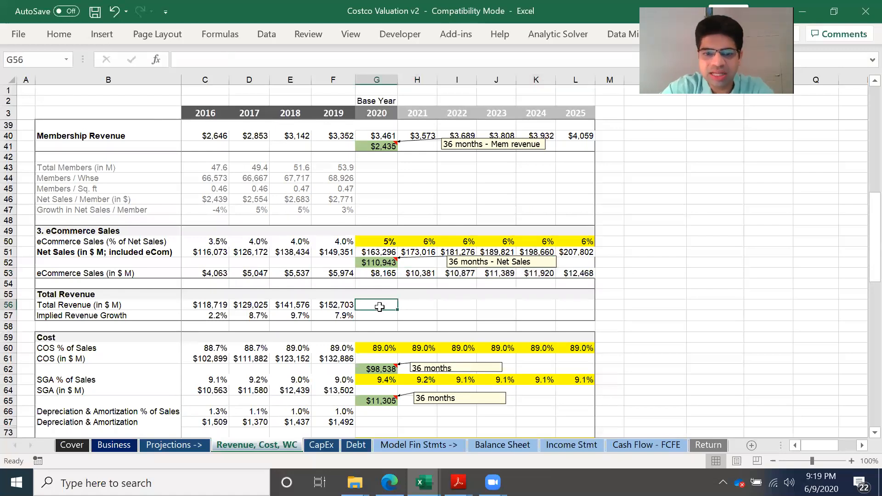
type("=")
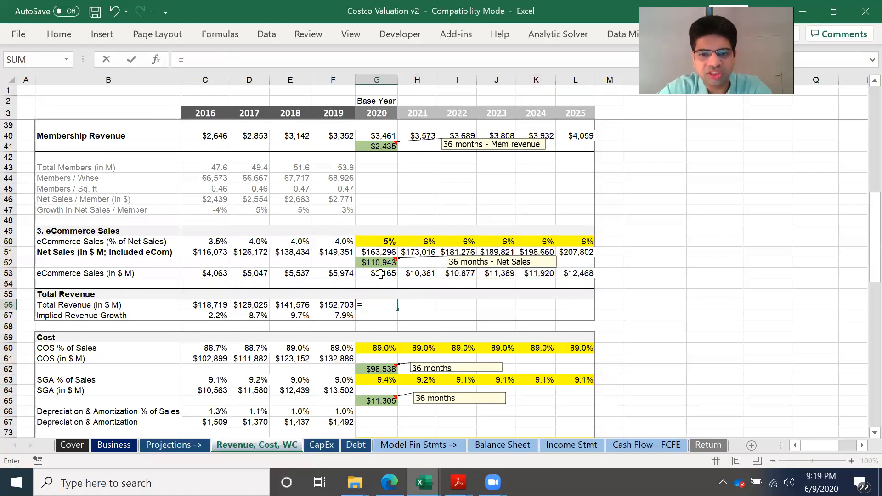
left_click(384, 253)
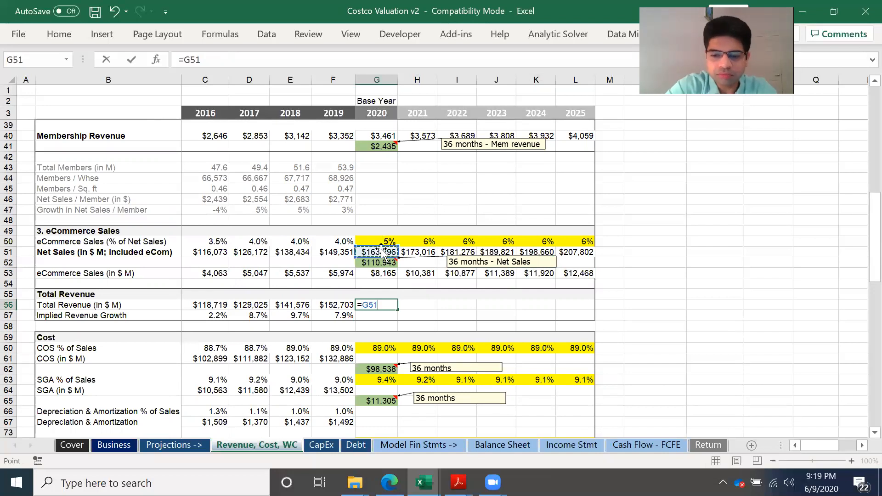
type("+")
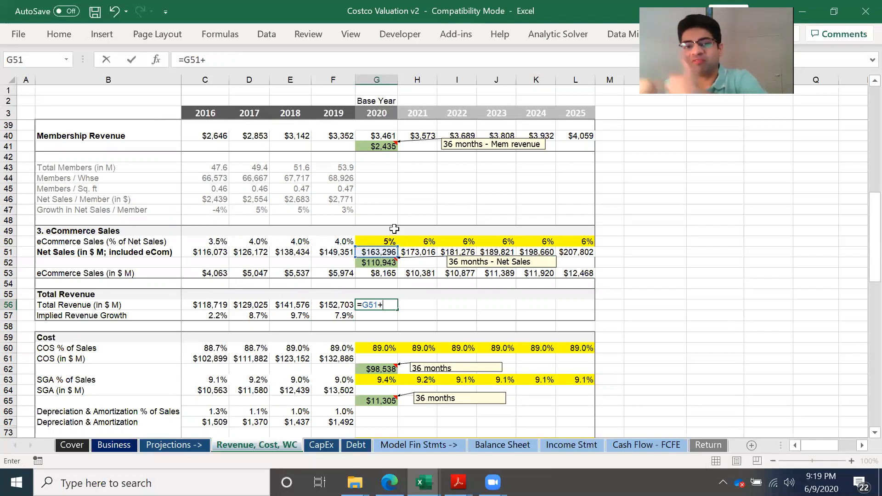
left_click(381, 134)
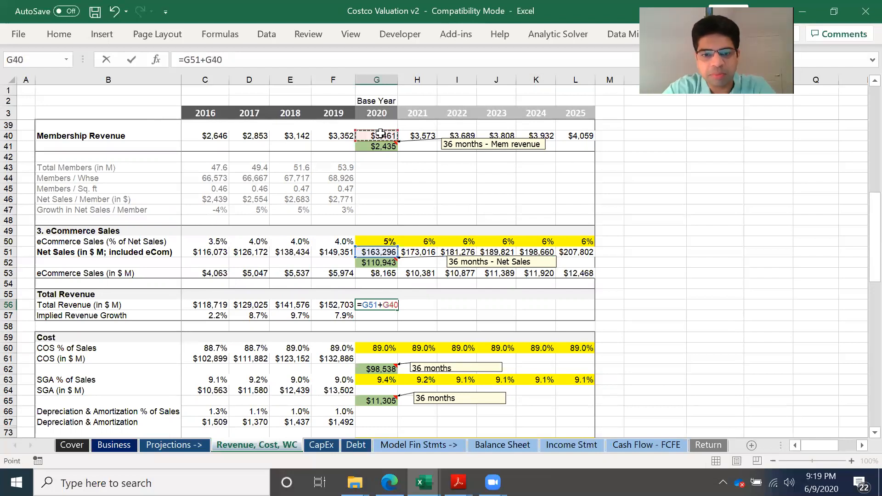
key("Return")
left_click(378, 303)
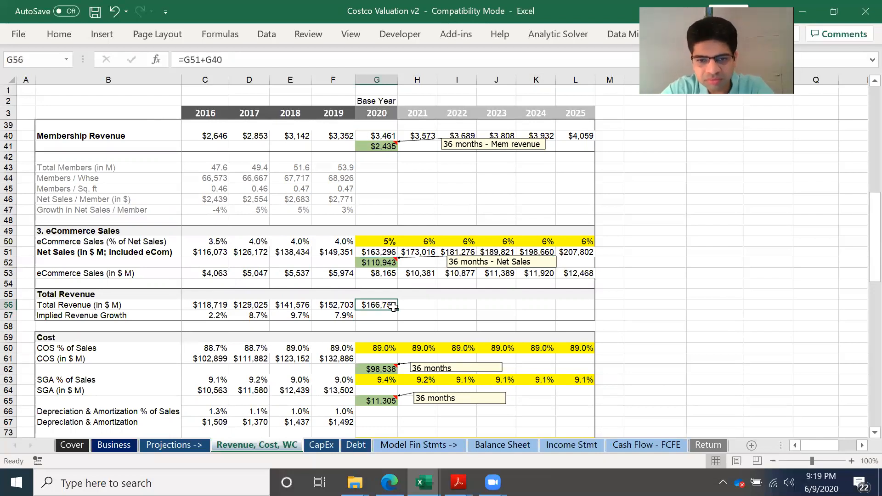
left_click_drag(397, 310, 586, 310)
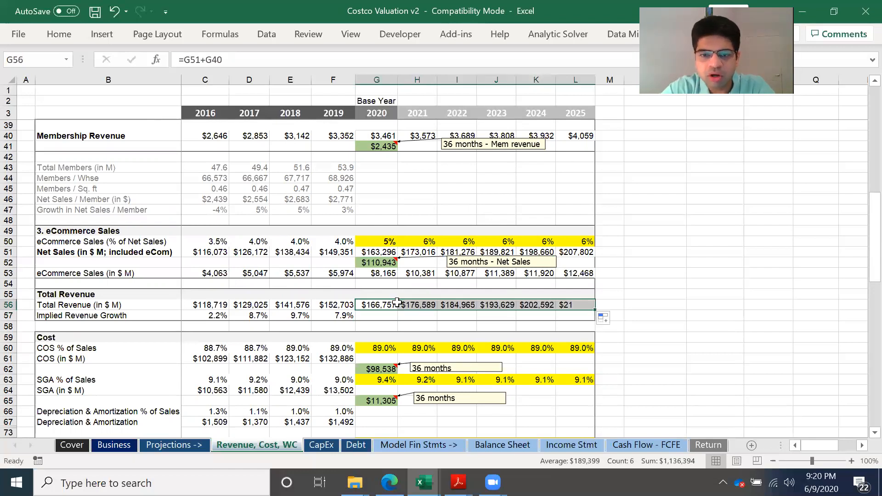
- Extend the 2019 implied revenue growth formula from F57 across G57:L57 through 2025
left_click(340, 314)
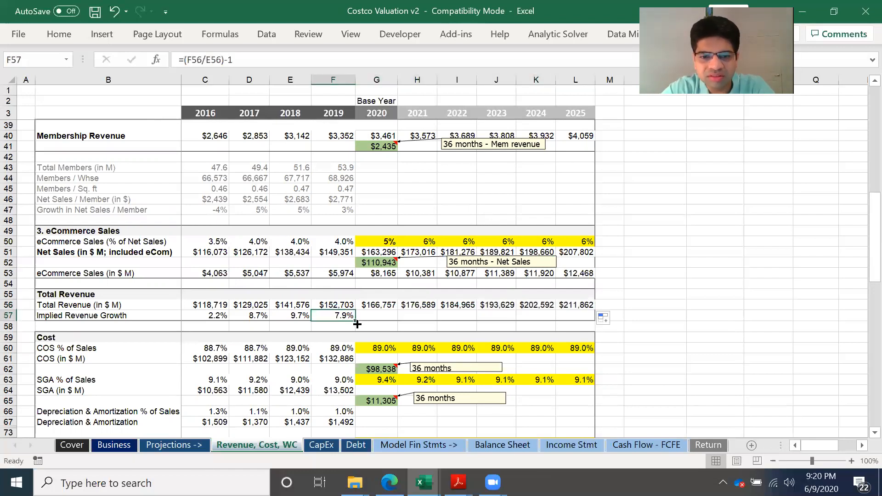
left_click_drag(357, 324, 588, 325)
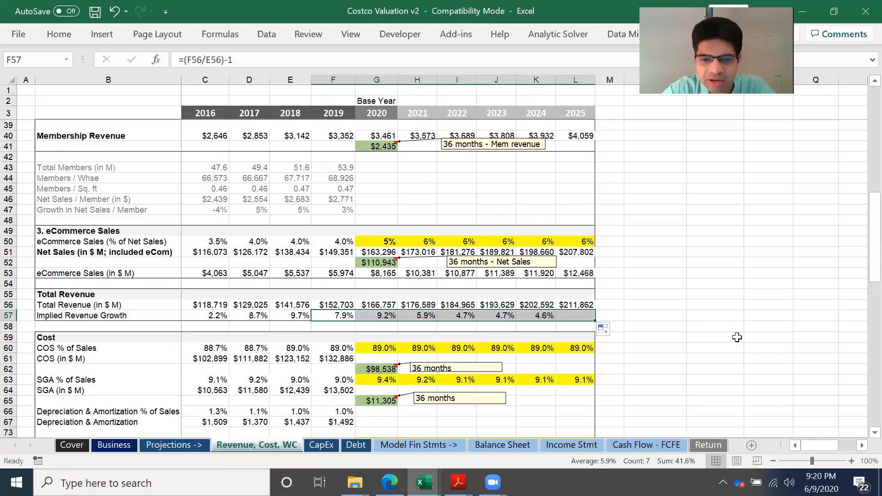
left_click(717, 329)
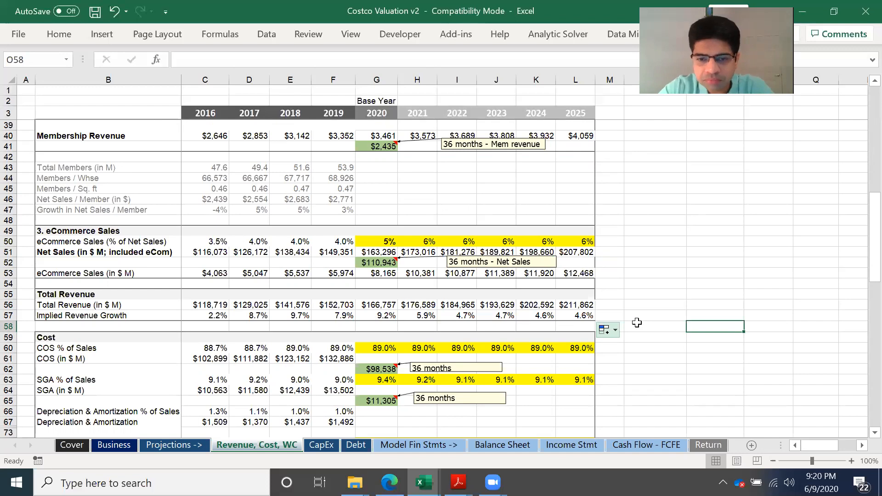
- Extend the 2019 total members formula from F43 across G43:L43 through 2025
scroll(636, 321, "down", 2)
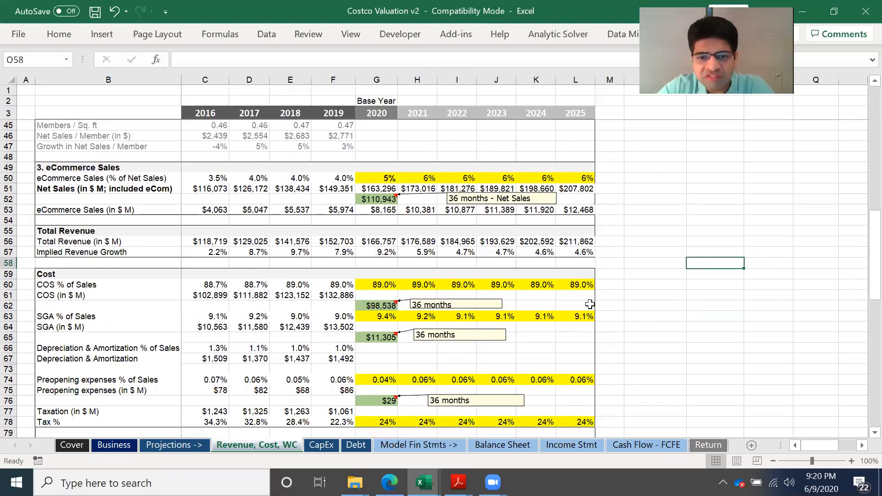
scroll(590, 304, "down", 1)
scroll(590, 304, "up", 2)
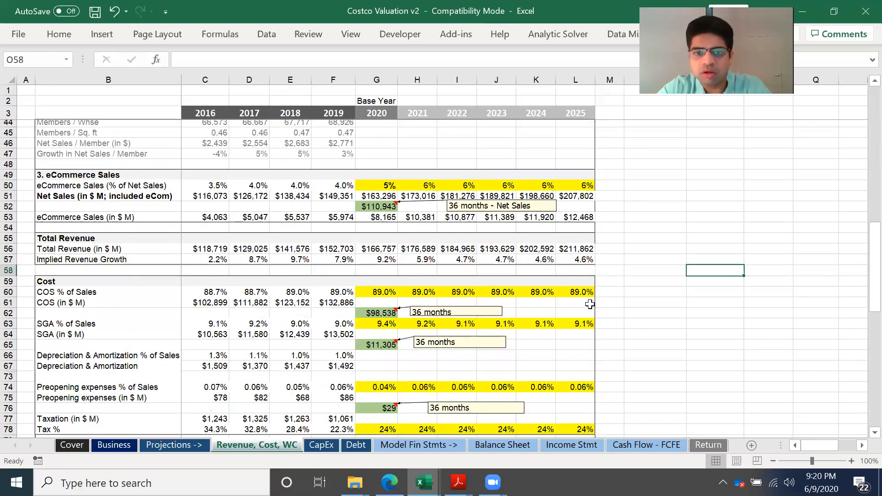
scroll(589, 304, "up", 4)
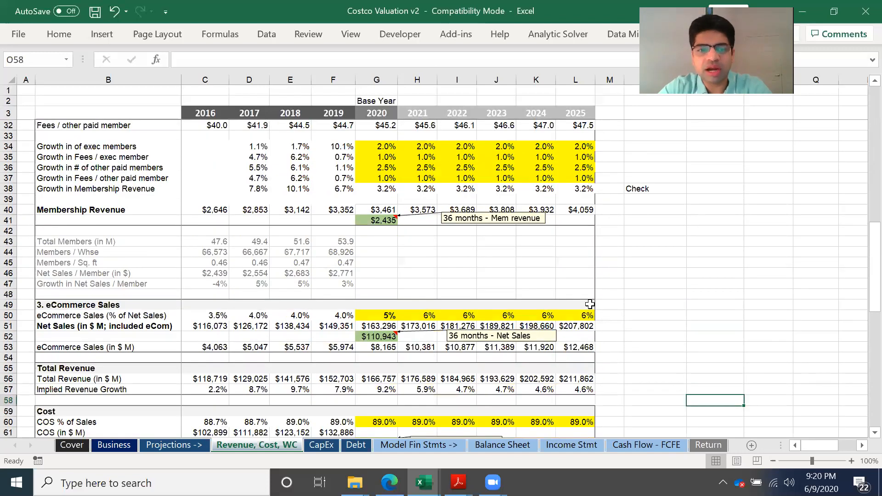
left_click(364, 239)
scroll(415, 262, "up", 1)
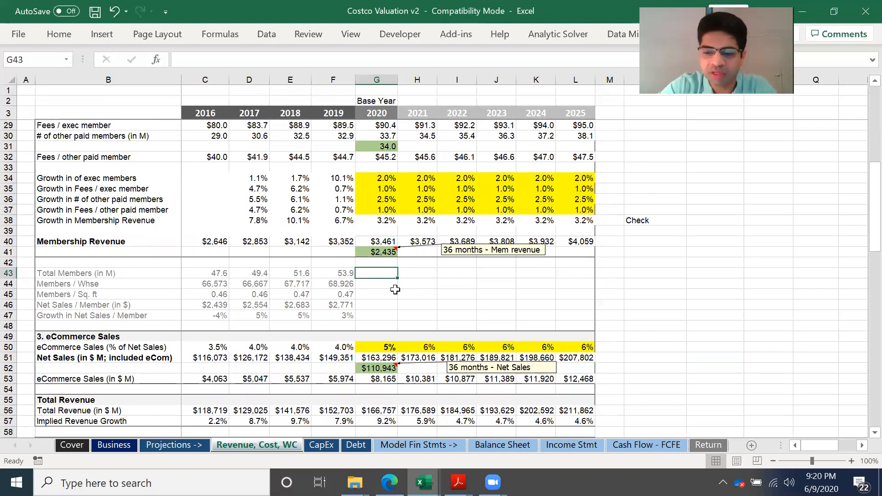
type("=")
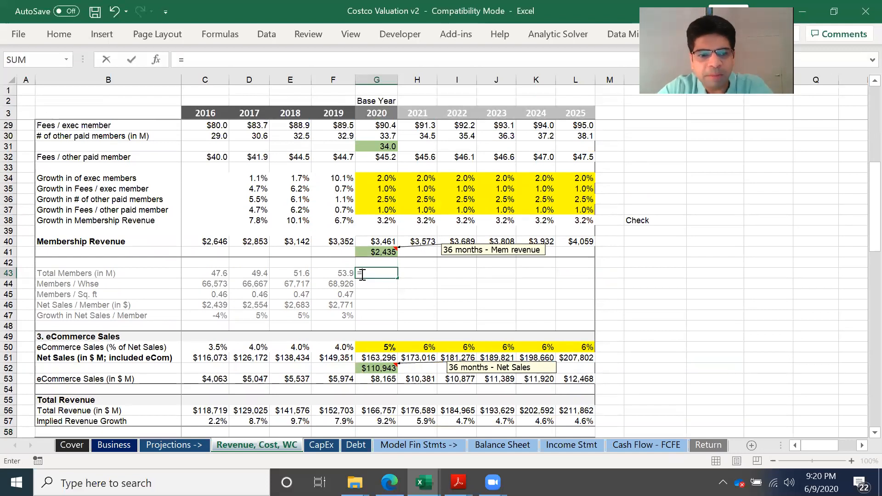
key("Escape")
left_click(335, 271)
left_click_drag(355, 278, 593, 280)
- Extend the 2019 per-warehouse, per-square-foot and net sales per member formulas in F44:F47 across through 2025
left_click(336, 283)
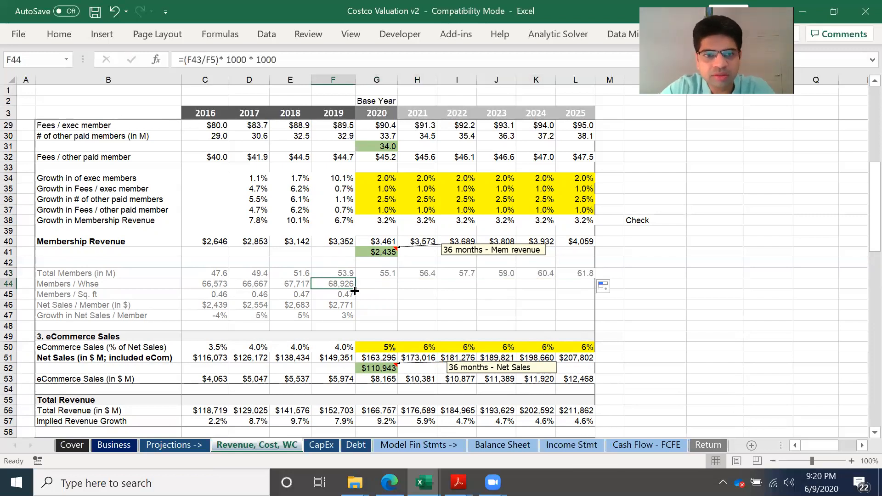
left_click(355, 294)
left_click_drag(353, 285, 586, 329)
left_click(443, 296)
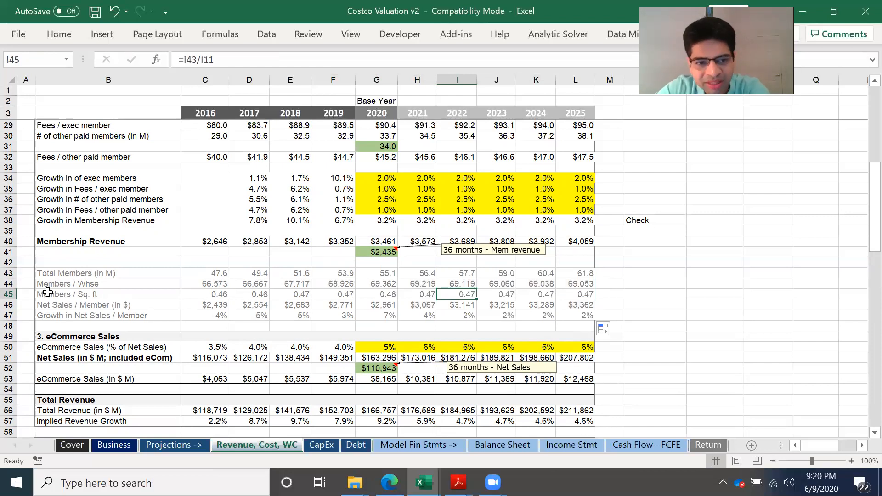
- Examine the members per warehouse figures in row 44 year by year from 2016 through 2025
left_click(9, 284)
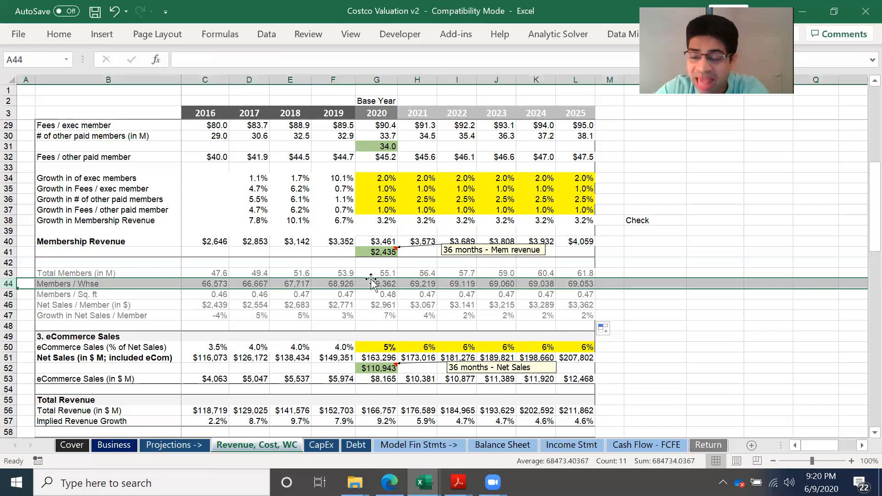
left_click(342, 283)
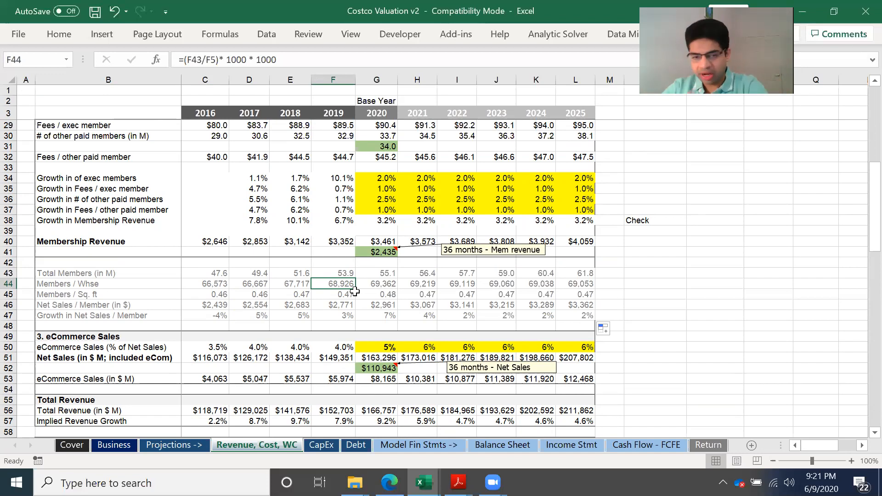
key("Left")
key("Left")
key("Left")
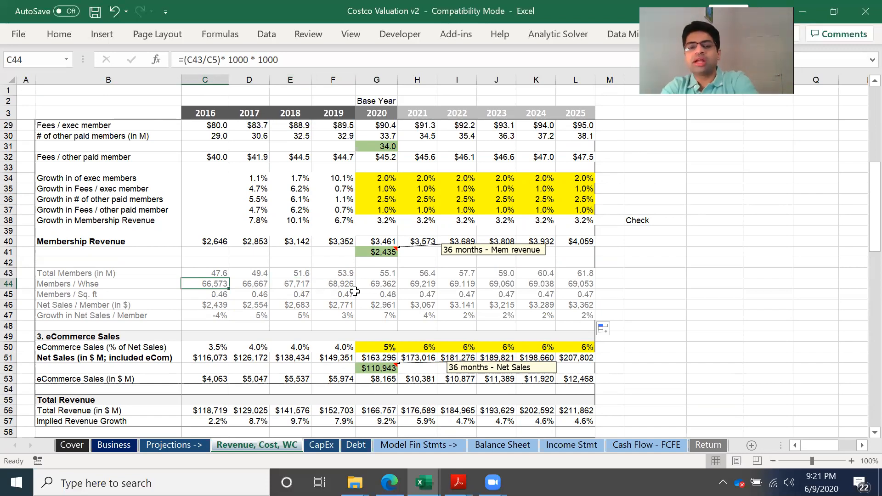
key("Right")
key("Right")
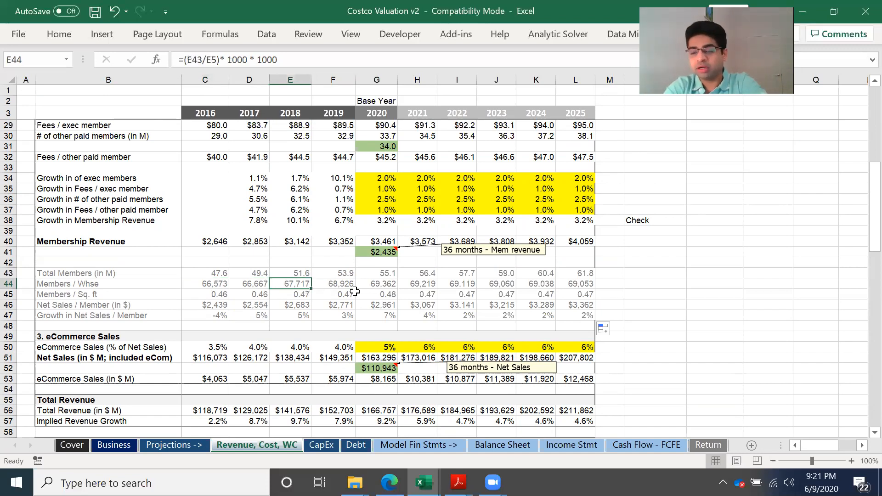
key("Right")
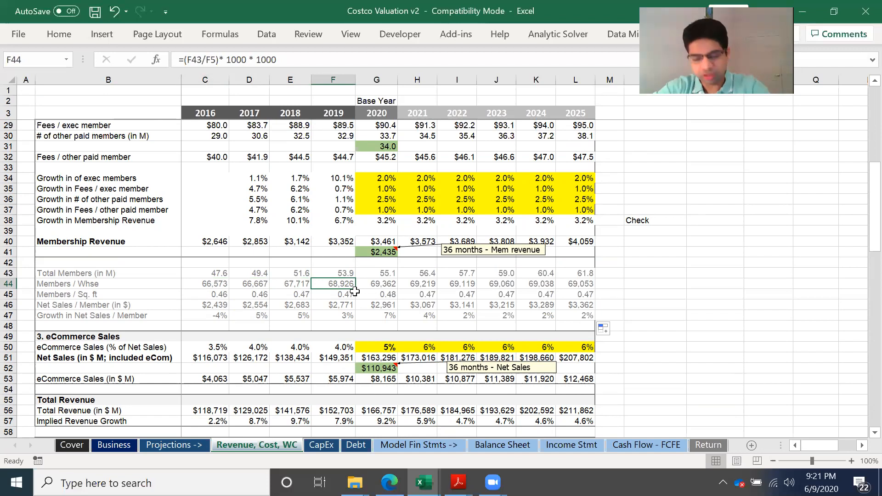
key("Right")
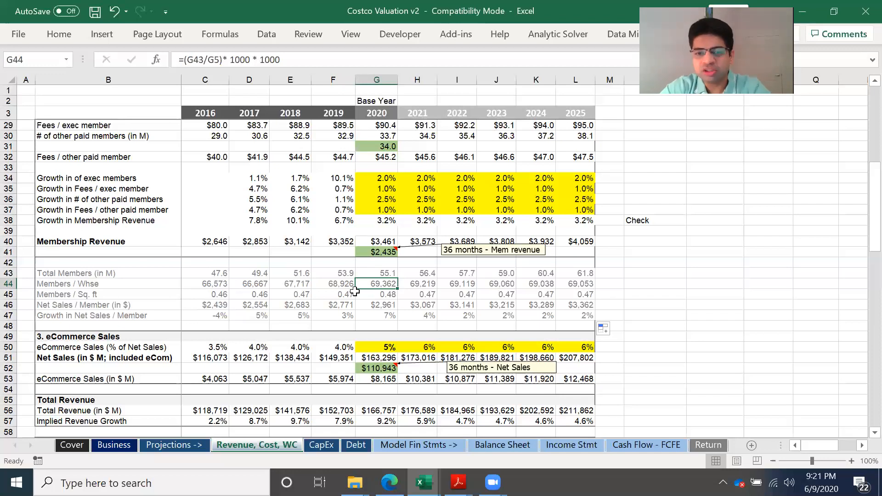
key("Left")
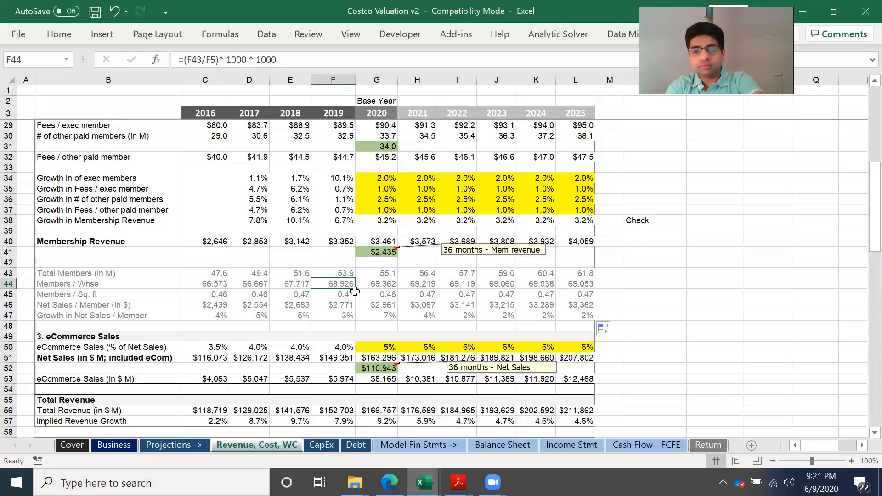
key("Right")
key("Left")
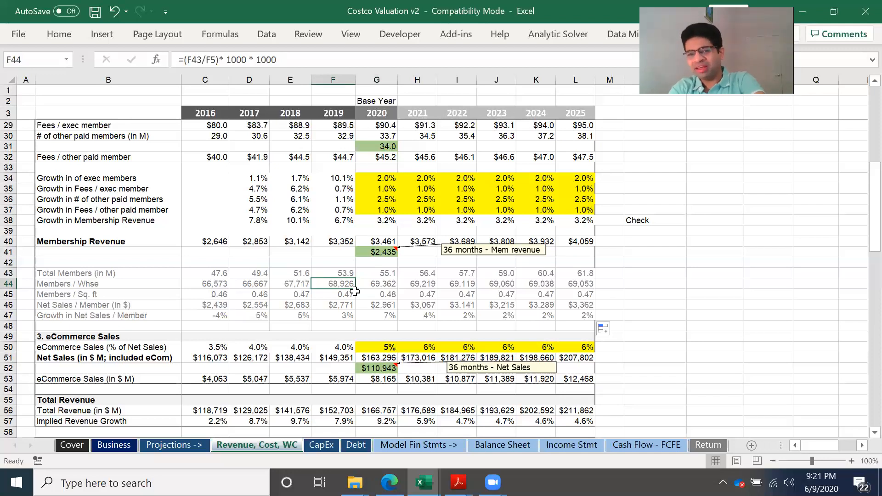
key("Right")
key("Right")
key("Right")
key("Right")
key("Right")
key("Right")
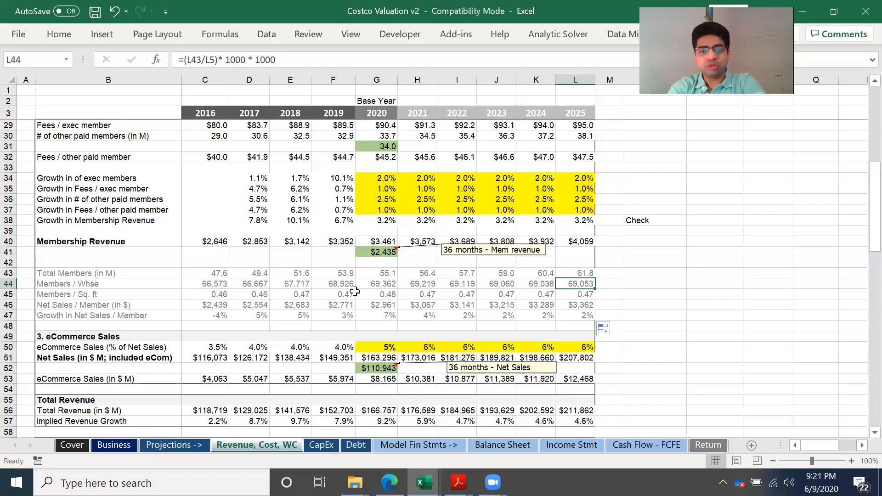
- Compare the historical and projected growth in the number of other paid members across row 36
left_click(584, 199)
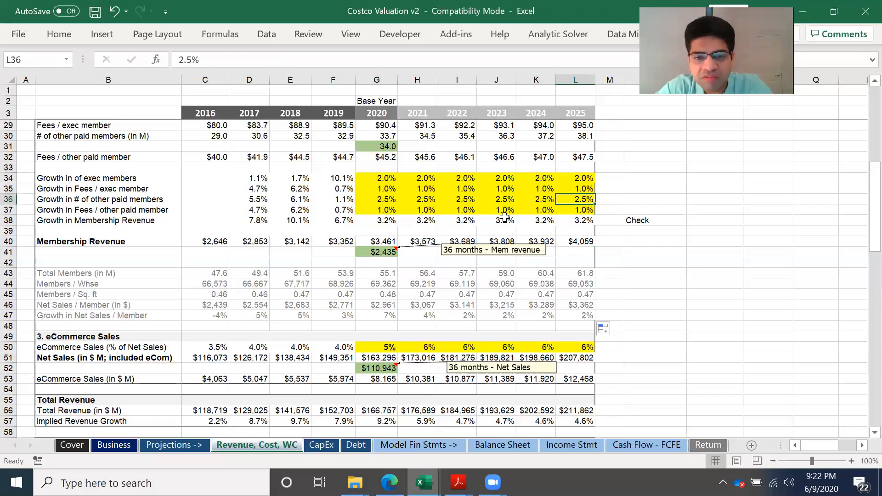
key("Left")
key("Left")
key("Left")
key("Left")
key("Left")
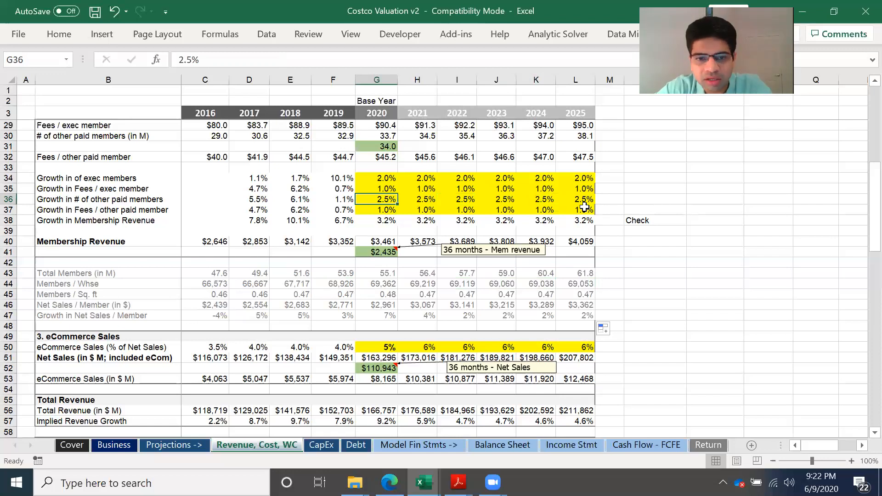
key("Left")
key("Left")
key("Left")
key("Right")
key("Right")
key("Right")
key("Right")
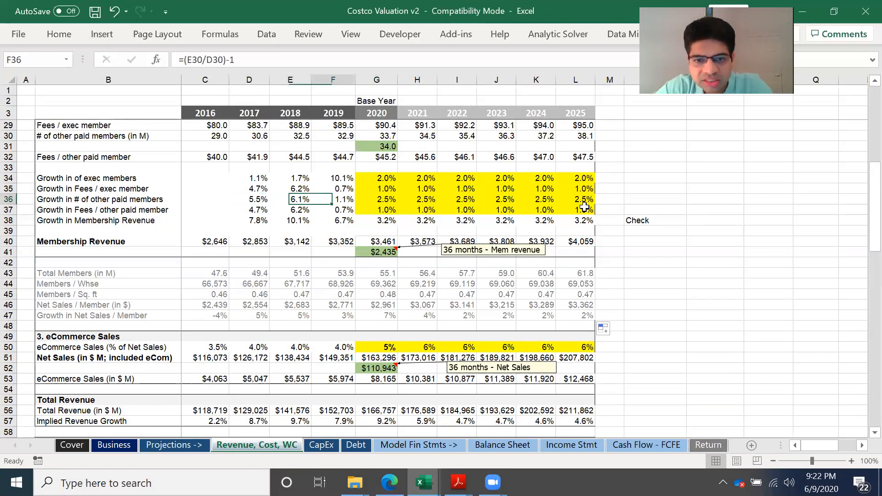
key("Left")
key("Left")
key("Right")
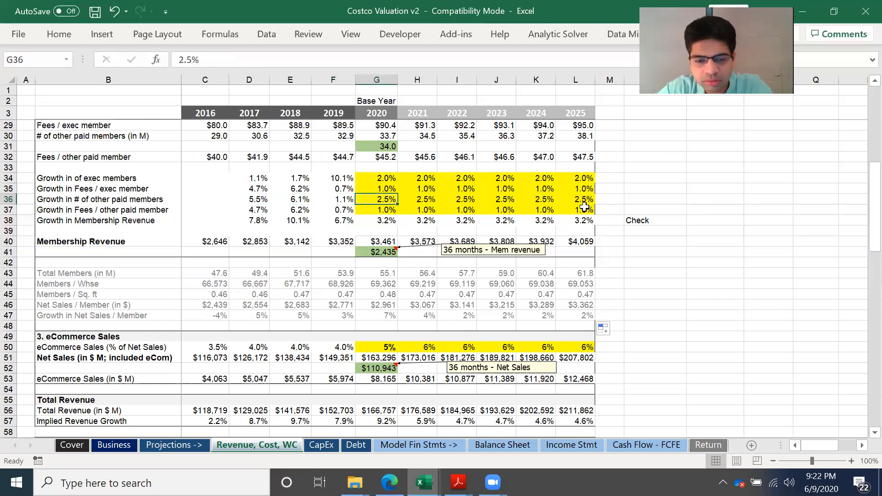
- Try 3% as the 2020 growth in the number of other paid members in G36 and reset it to 2.5%
type("3")
key("ctrl+Return")
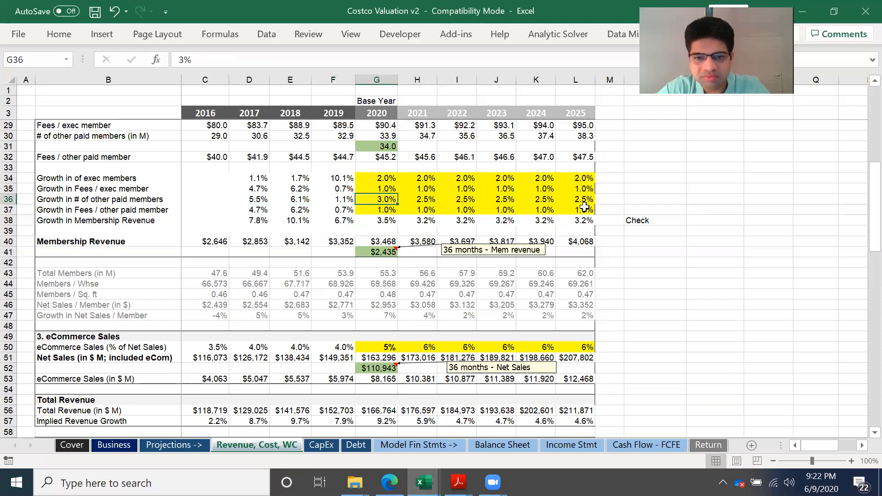
key("ctrl+c")
key("Right")
key("shift+Right")
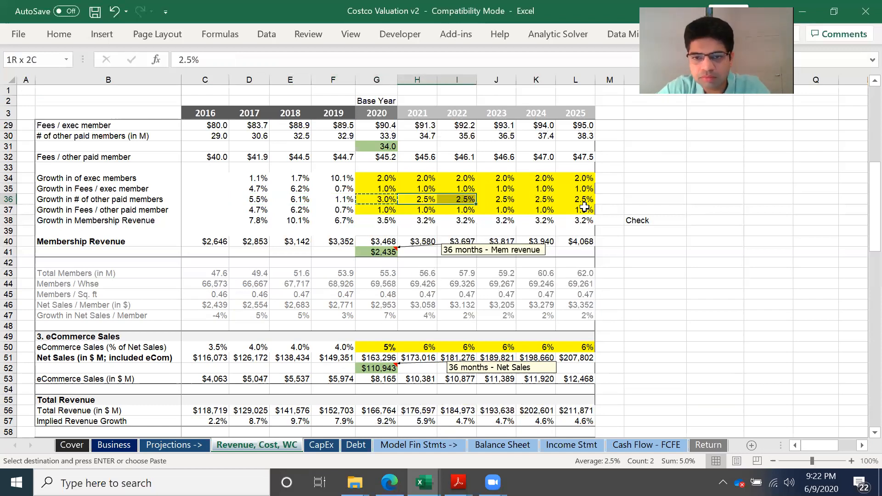
key("shift+Right")
key("Left")
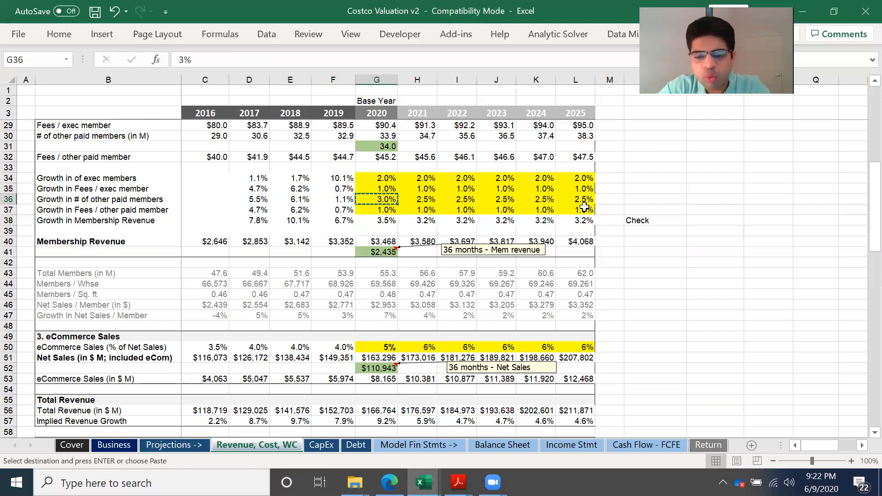
type("2/")
key("BackSpace")
type(".5")
key("Return")
key("Up")
- Set the growth in the number of other paid members to 3% for 2022 through 2025 in I36:L36 and save the workbook
key("Right")
key("Right")
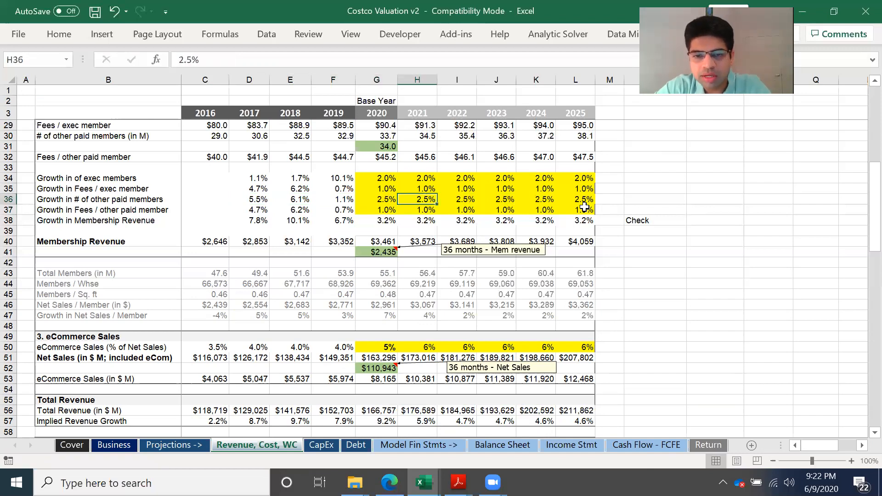
type("3")
key("Return")
key("Up")
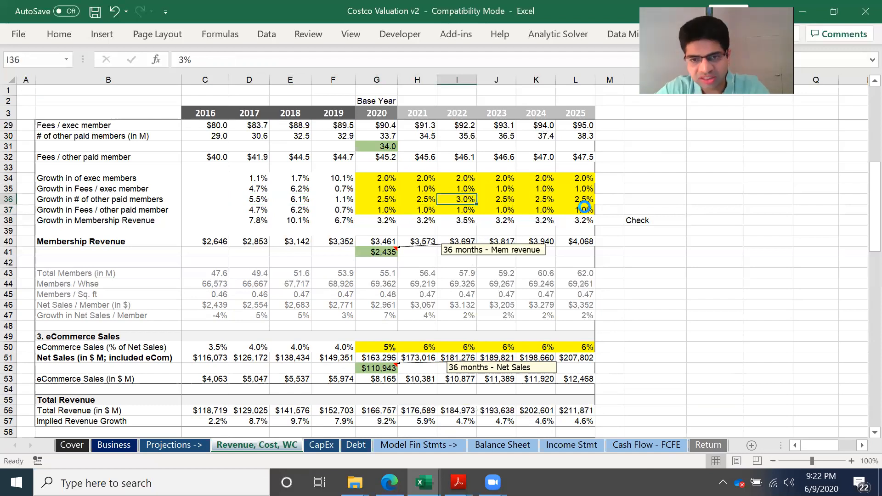
key("ctrl+c")
key("Right")
key("shift+Right")
key("shift+Right")
key("ctrl+v")
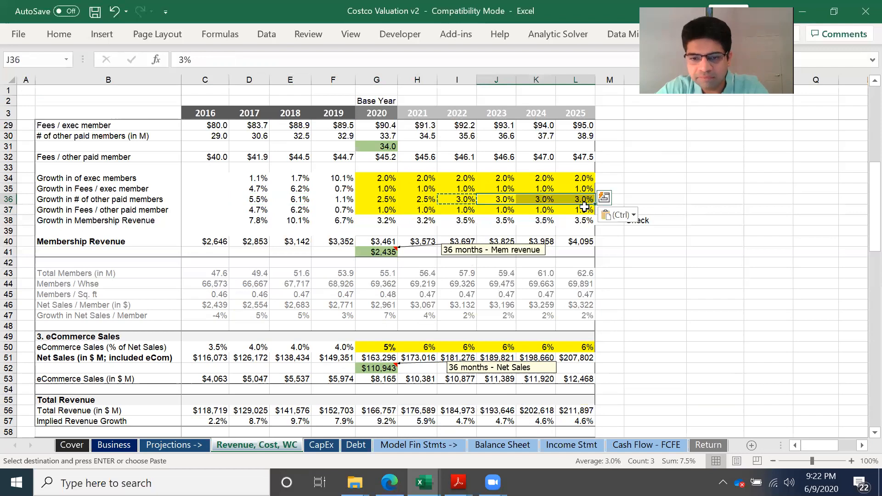
key("Escape")
key("ctrl+s")
left_click(663, 340)
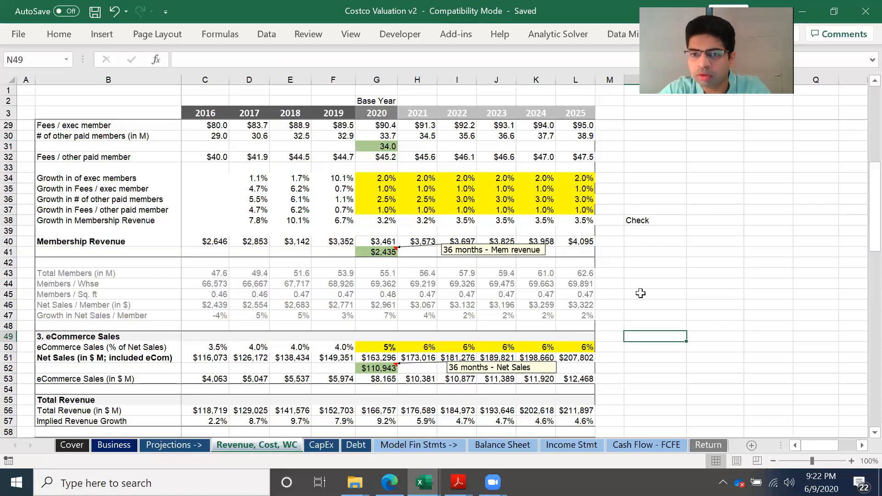
- Review the projected growth in sales per square foot in G22:L22 and compare projected implied revenue growth in row 57 with 2017 to 2019
scroll(641, 294, "down", 2)
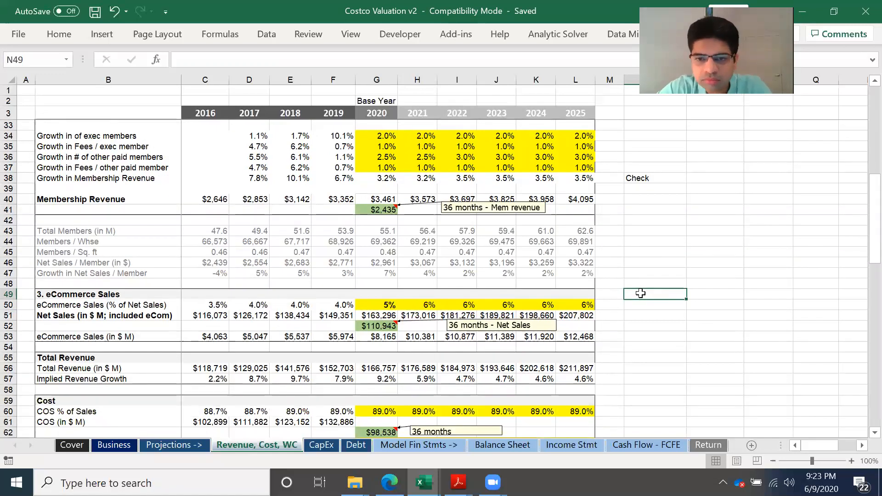
scroll(641, 294, "down", 3)
scroll(641, 293, "down", 1)
scroll(641, 293, "down", 1)
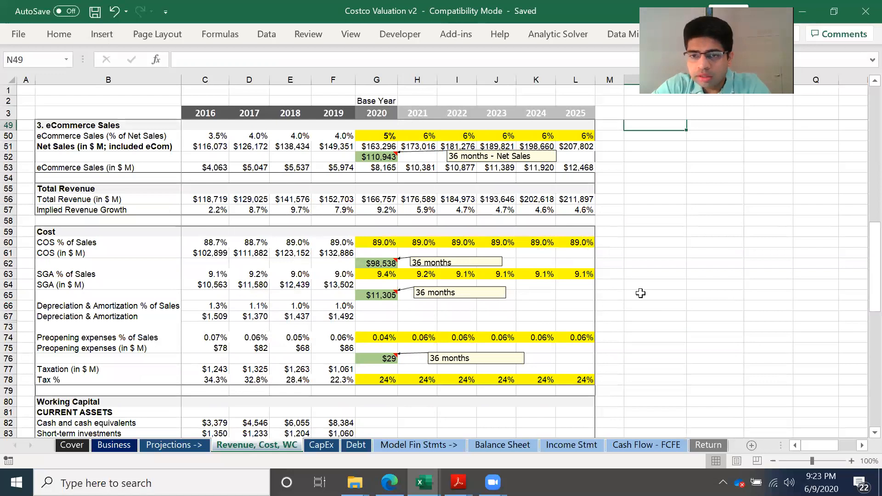
scroll(641, 293, "up", 10)
left_click(635, 258)
left_click_drag(587, 254, 392, 257)
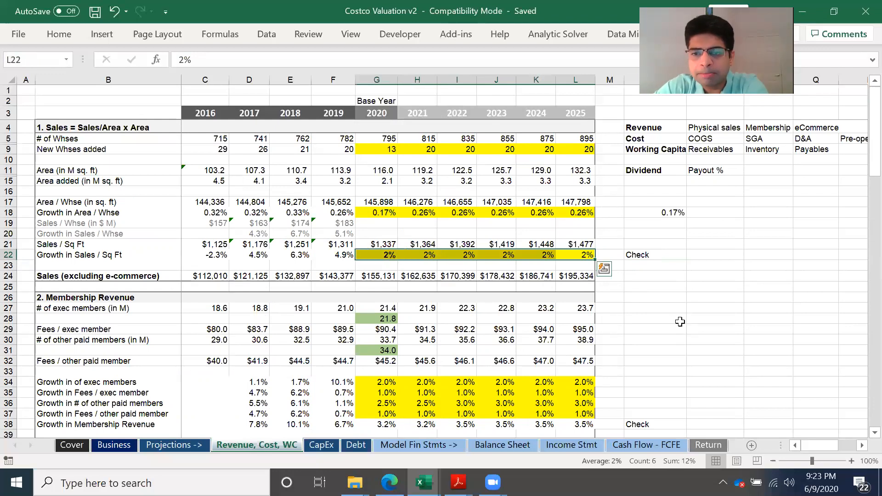
scroll(680, 321, "down", 2)
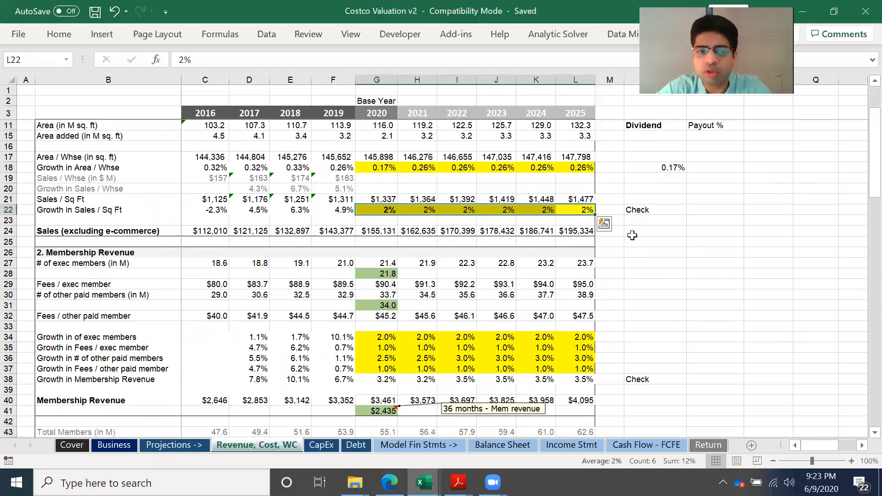
scroll(628, 283, "down", 7)
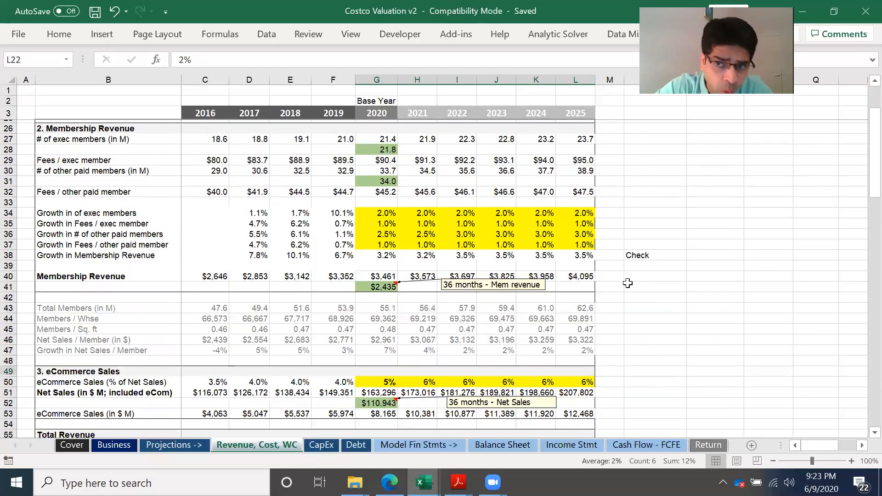
scroll(627, 283, "down", 1)
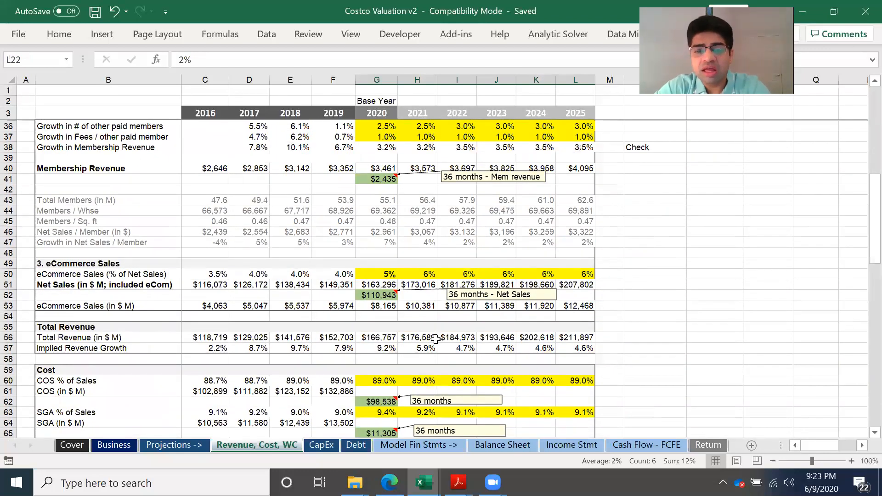
left_click_drag(428, 346, 579, 348)
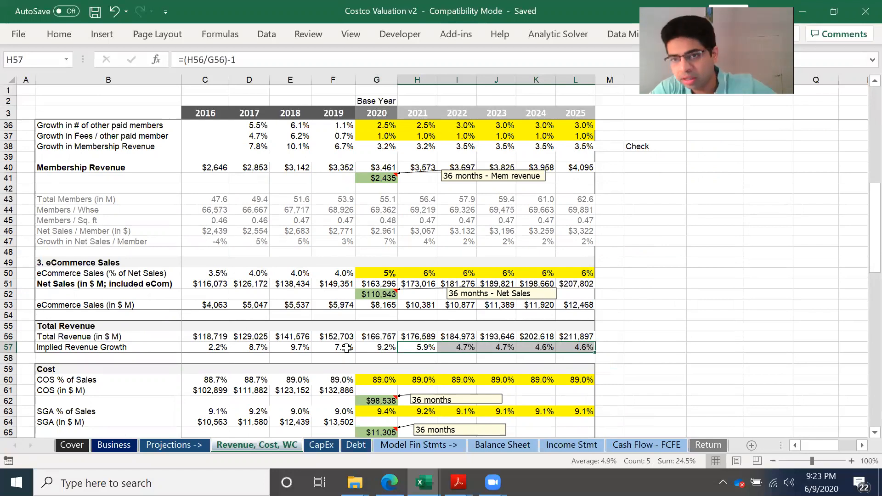
left_click_drag(347, 348, 251, 347)
left_click(652, 337)
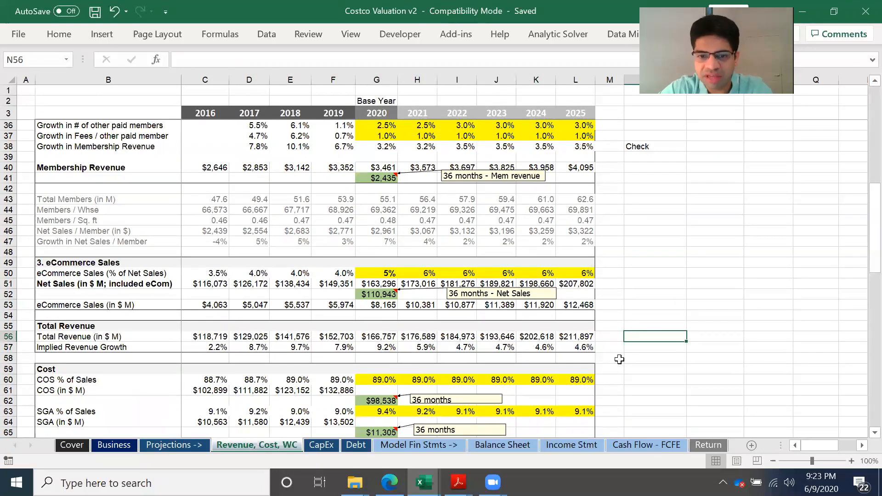
- Calculate the 2020 cost of sales in G61 as COS % of Sales times Net Sales, using =G60*G51
scroll(619, 359, "down", 3)
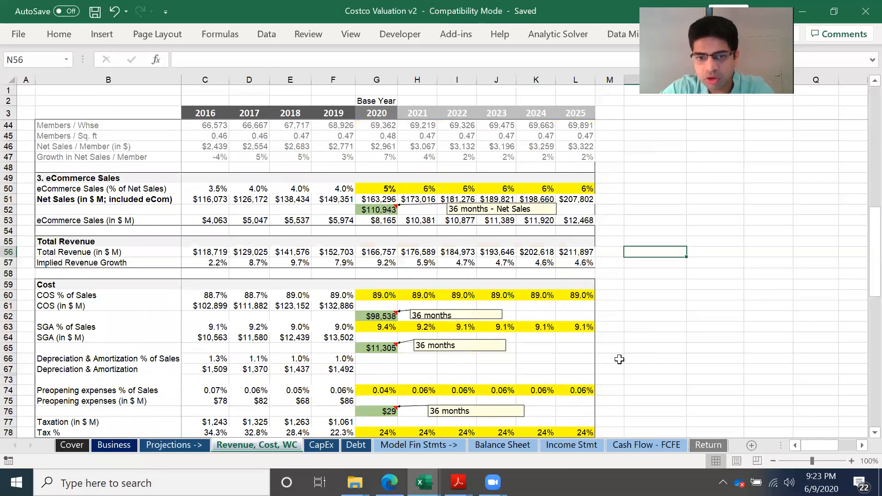
scroll(620, 360, "down", 2)
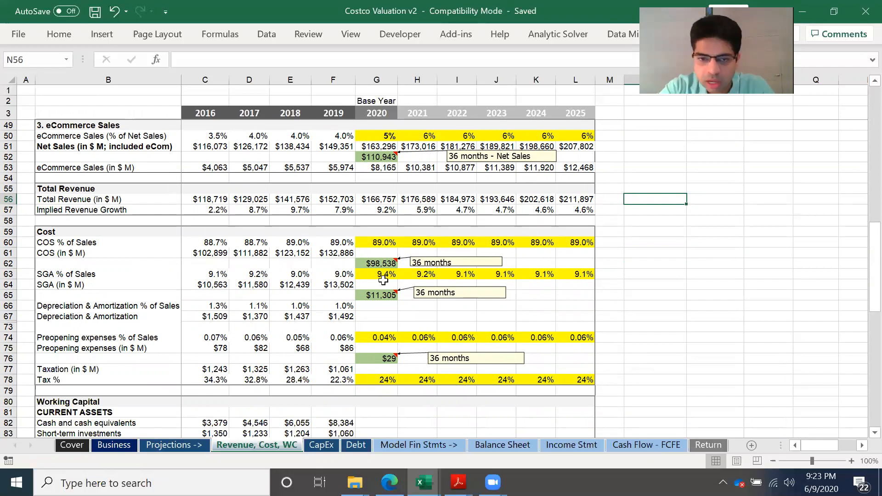
left_click(382, 252)
type("=")
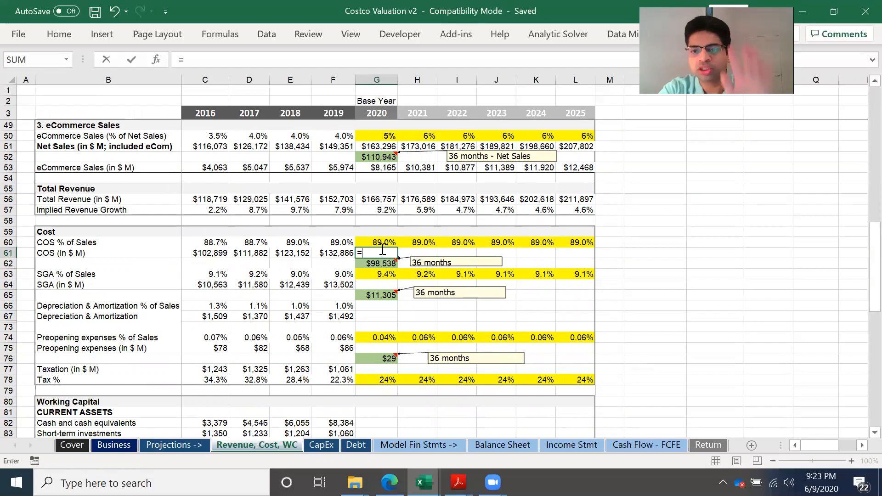
left_click(377, 242)
type("*")
scroll(383, 157, "up", 1)
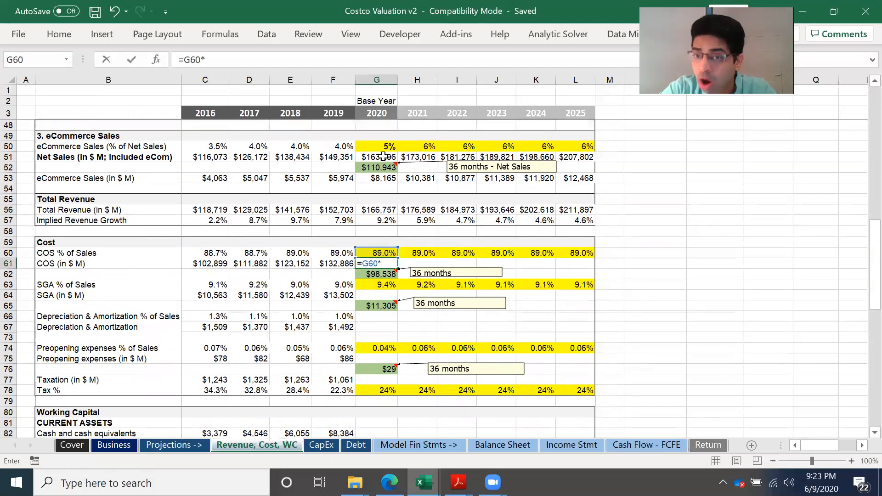
left_click(390, 157)
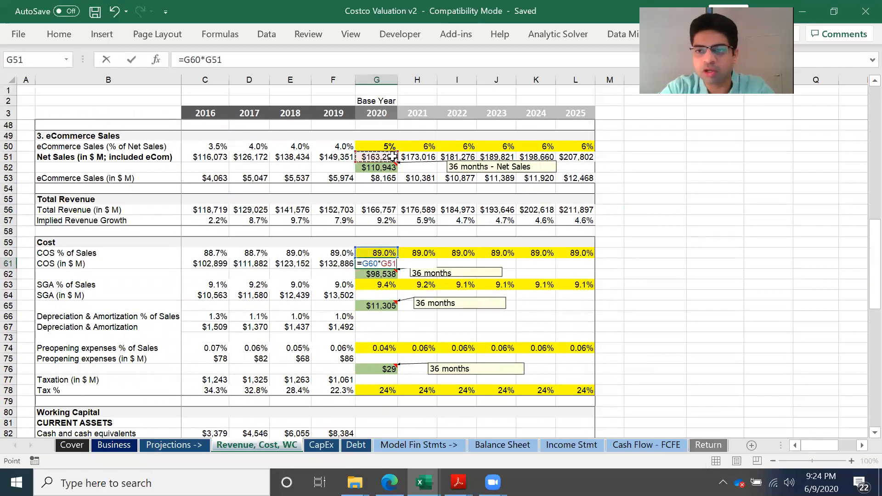
key("Return")
- Fill the cost of sales formula from G61 across to L61 and check the cell references in the 2025 formula
left_click(388, 265)
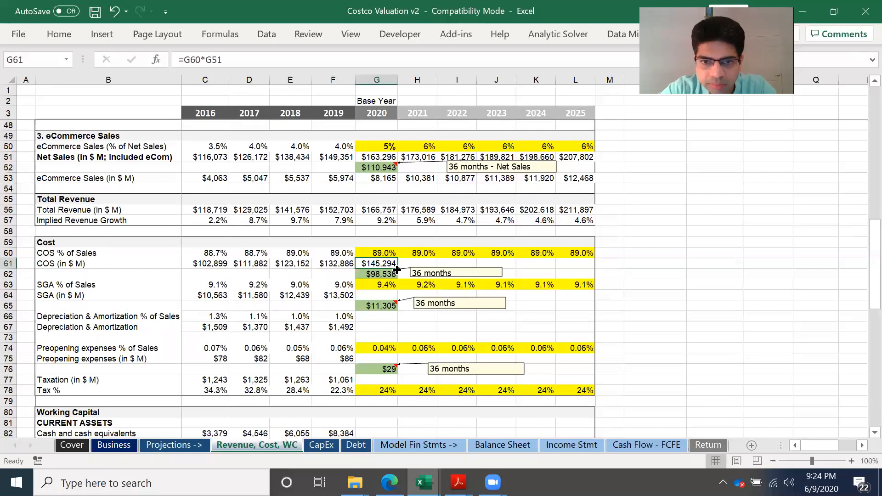
left_click_drag(397, 269, 589, 262)
double_click(589, 261)
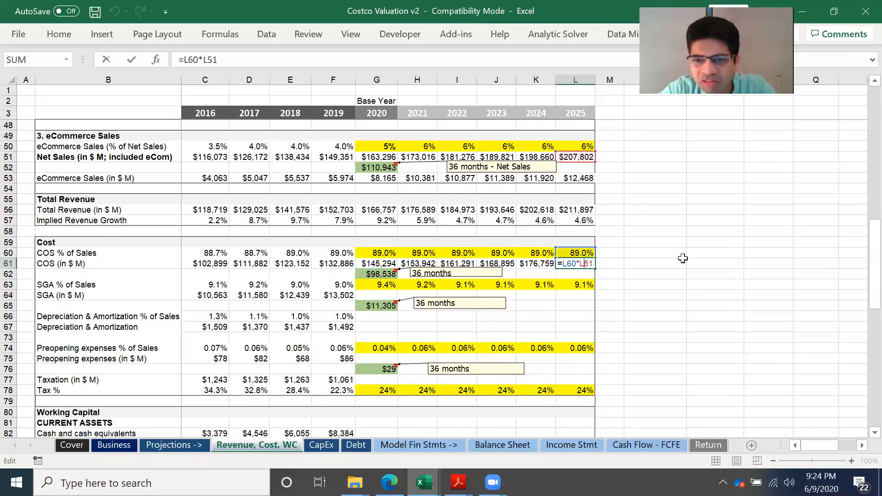
key("Return")
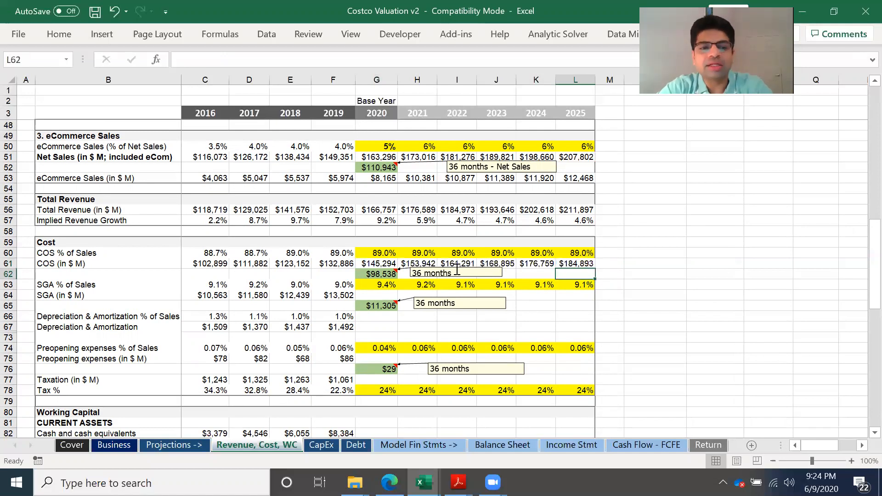
- Calculate the 2020 SGA in G64 with =G63*G51 and fill the formula across to 2025 in L64
left_click(379, 294)
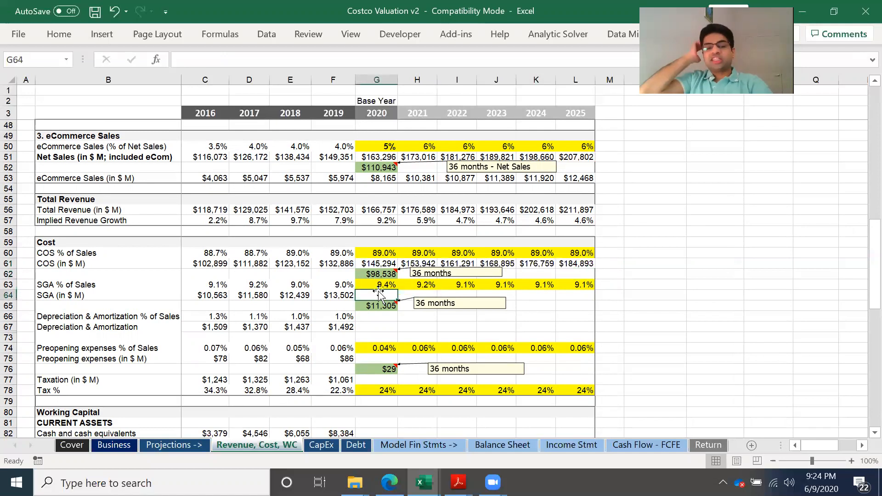
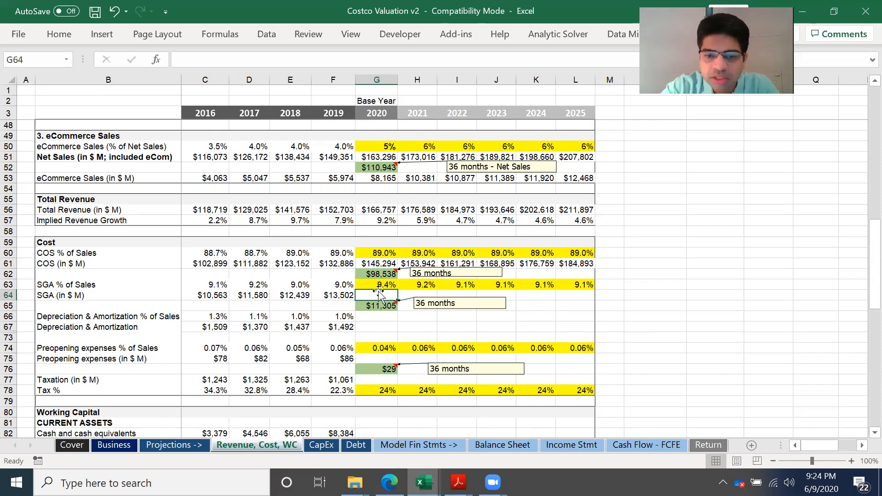
type("=")
left_click(390, 285)
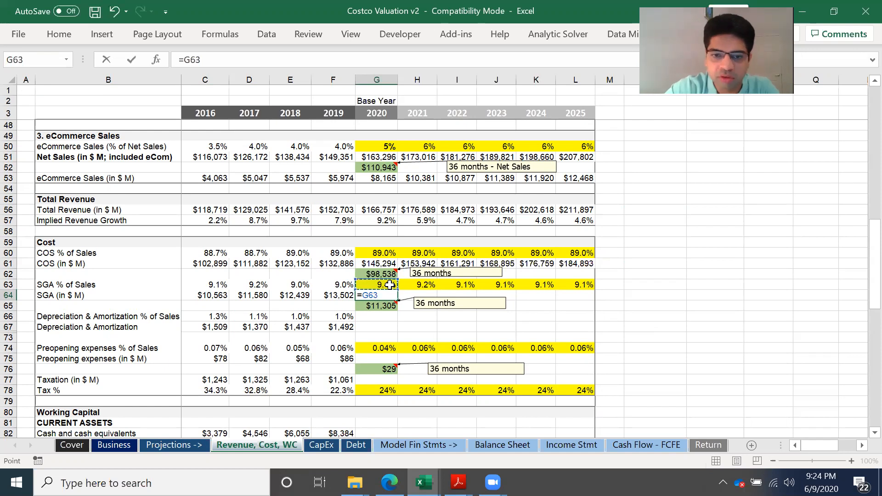
type("*")
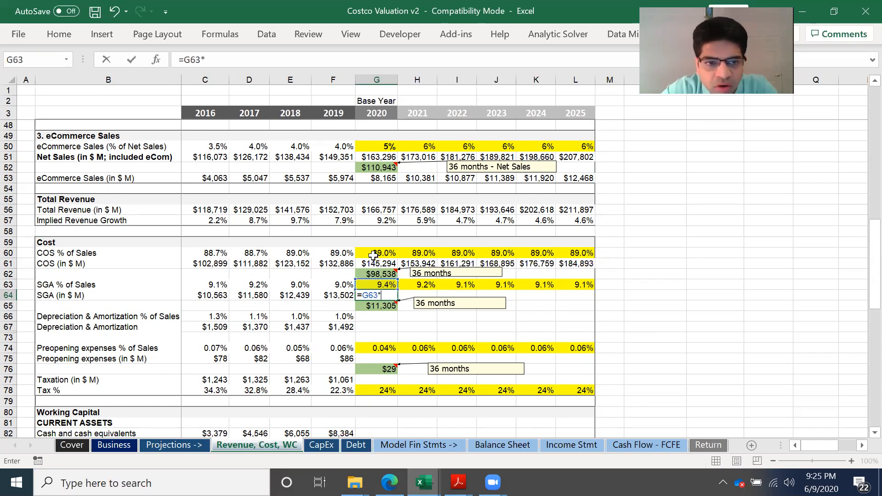
scroll(374, 255, "up", 1)
left_click(376, 157)
key("Return")
left_click(385, 305)
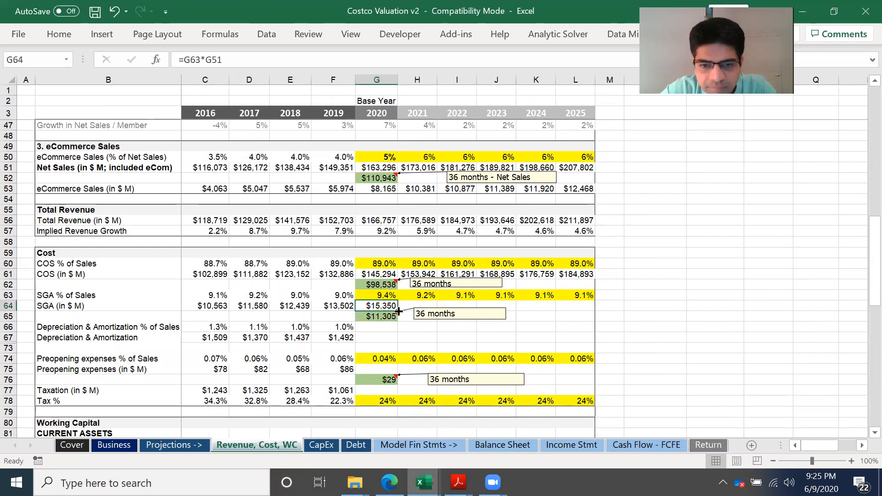
left_click_drag(398, 311, 605, 322)
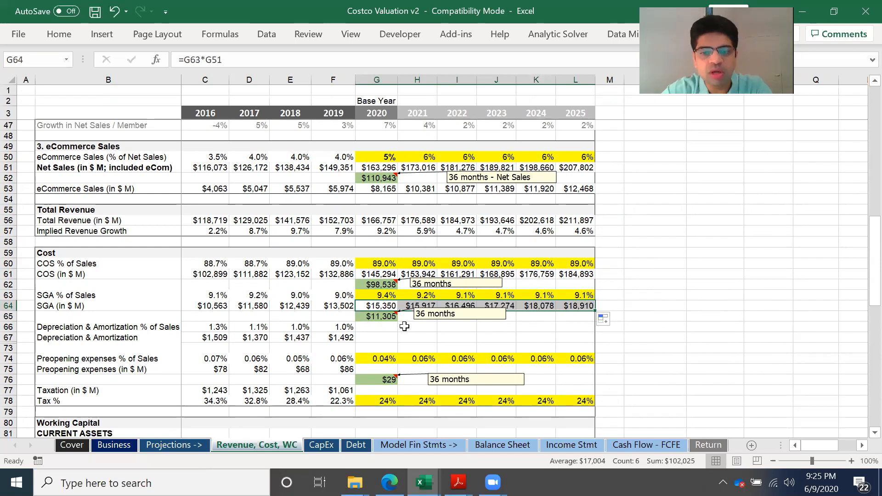
- Add the note "Park - CapEx" in N66 beside the Depreciation & Amortization % of Sales row
left_click(637, 328)
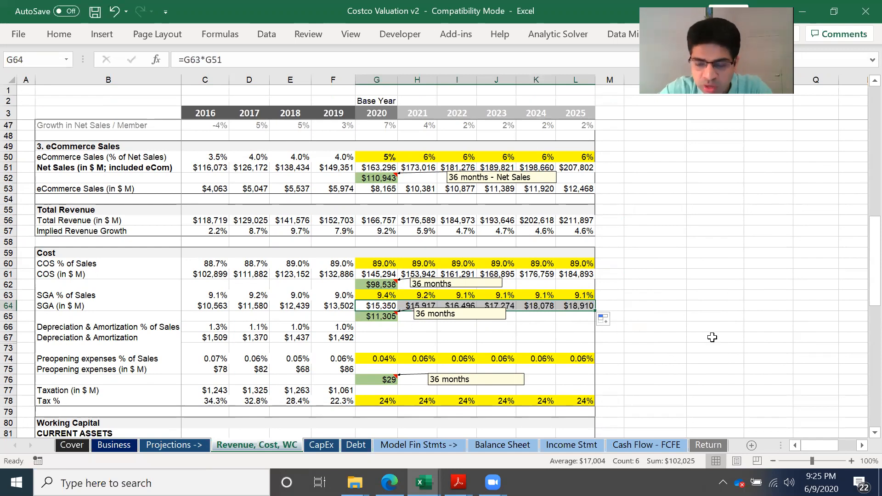
type("Park -")
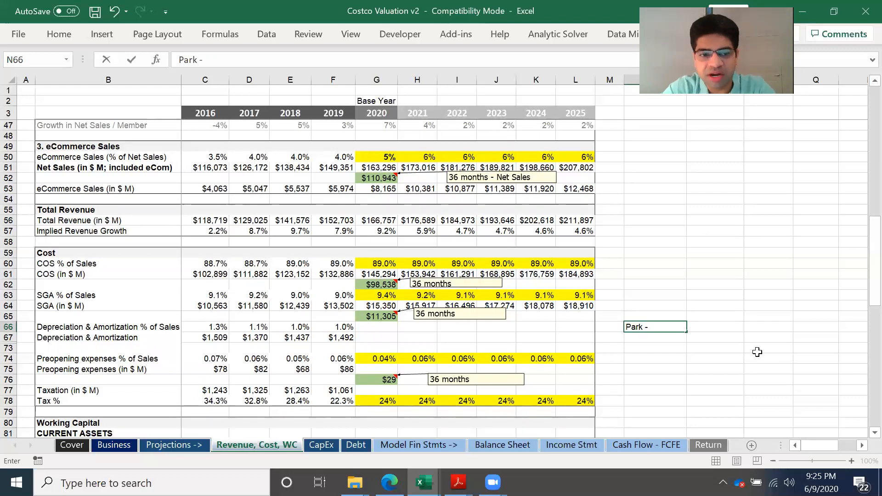
type("C")
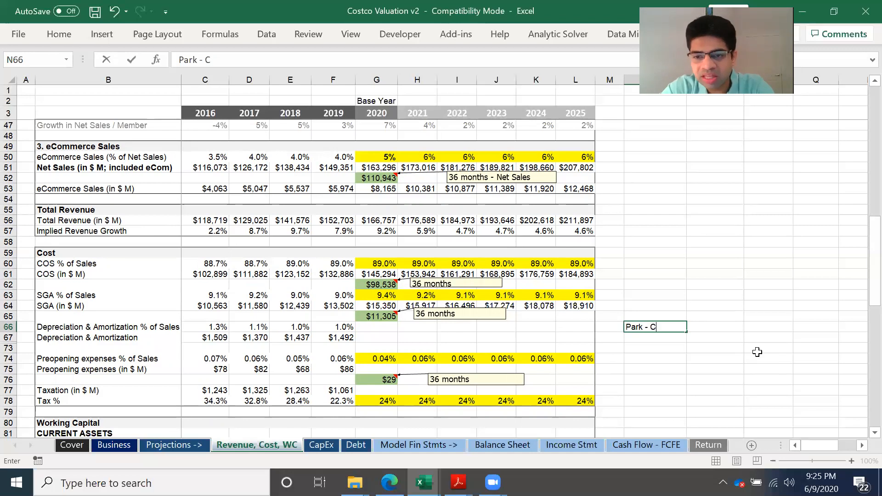
type("apEx")
key("Return")
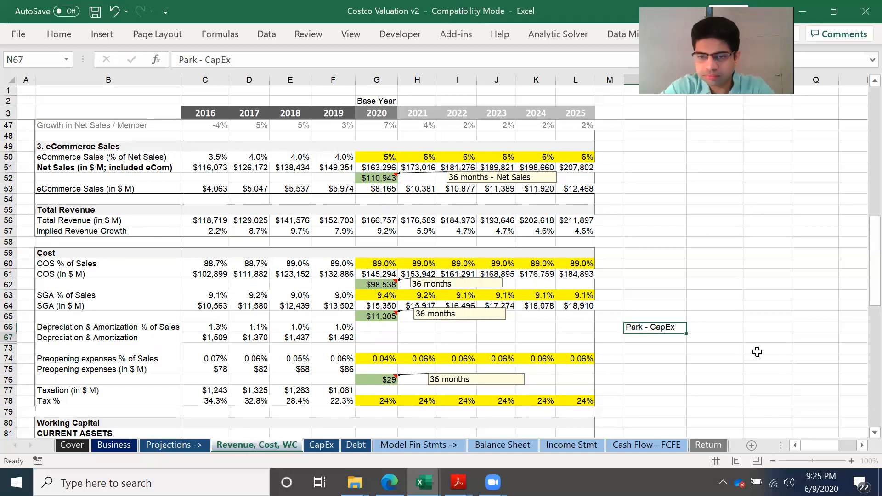
- Calculate the 2020 preopening expenses in G75 with =G74*G51 and fill the formula across to 2025 in L75
scroll(637, 363, "down", 1)
scroll(638, 363, "down", 2)
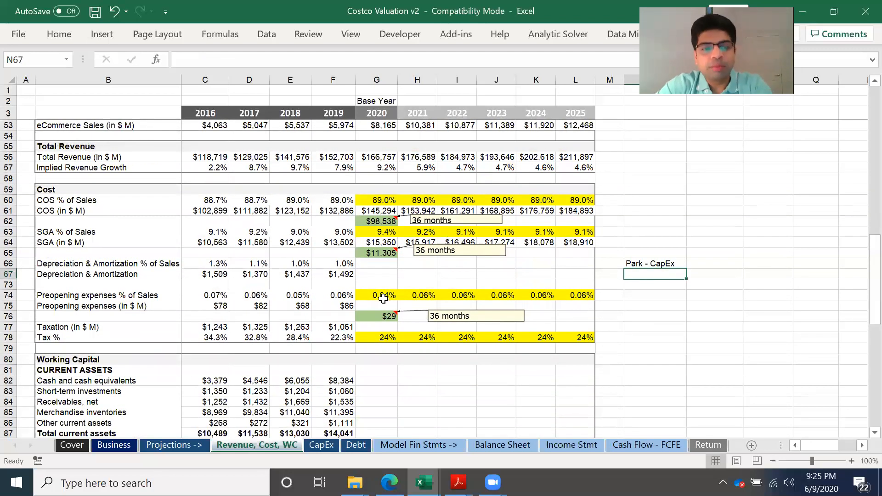
left_click(380, 301)
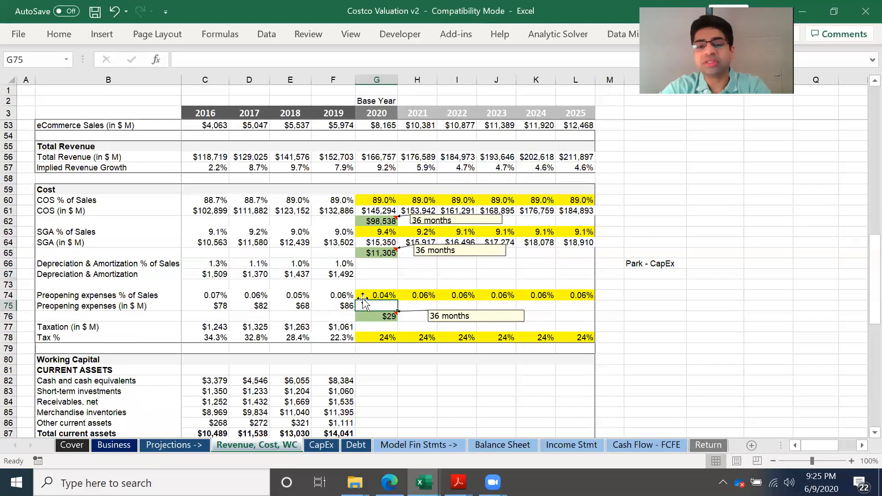
left_click(380, 296)
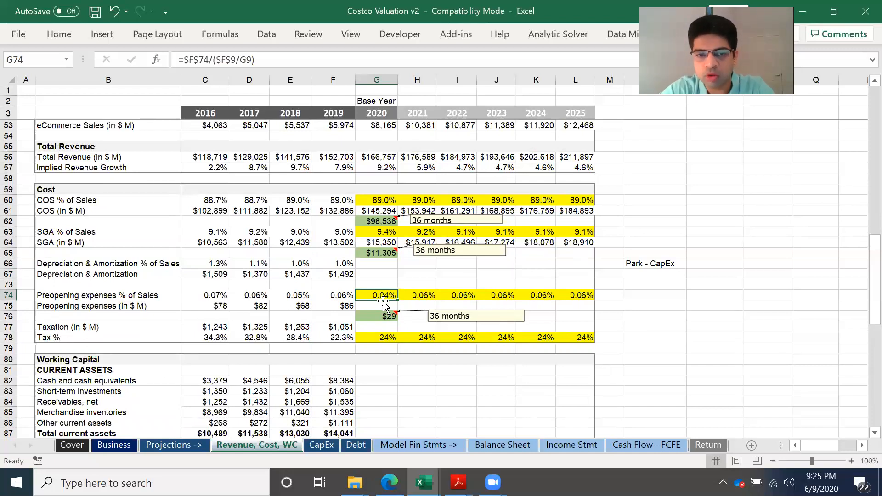
left_click(384, 305)
type("=")
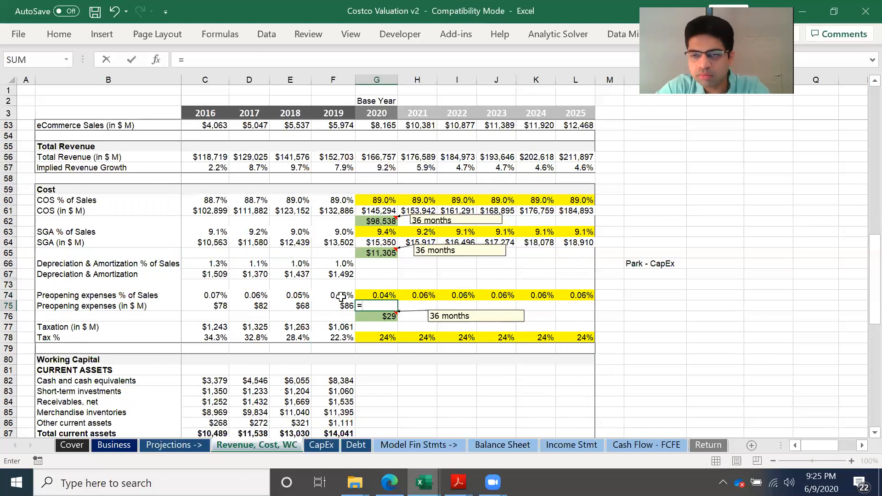
left_click(369, 296)
type("*")
scroll(385, 151, "up", 2)
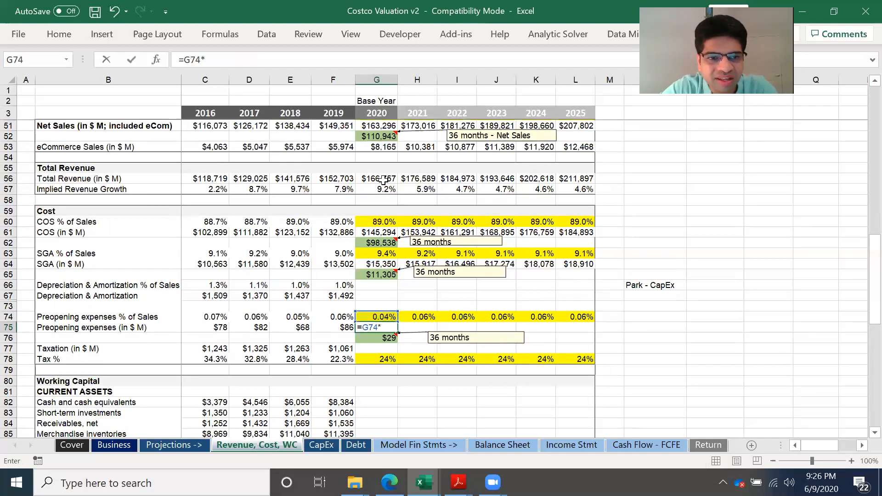
left_click(386, 146)
key("Return")
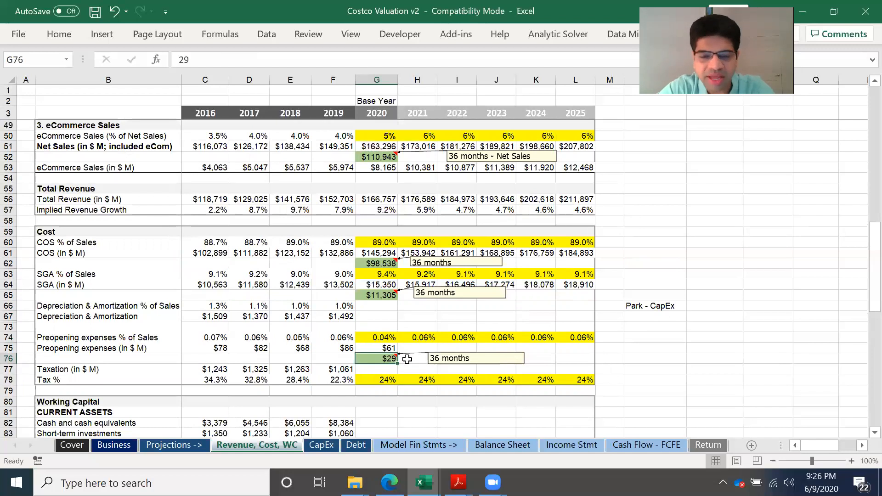
left_click(380, 349)
left_click_drag(397, 354, 594, 353)
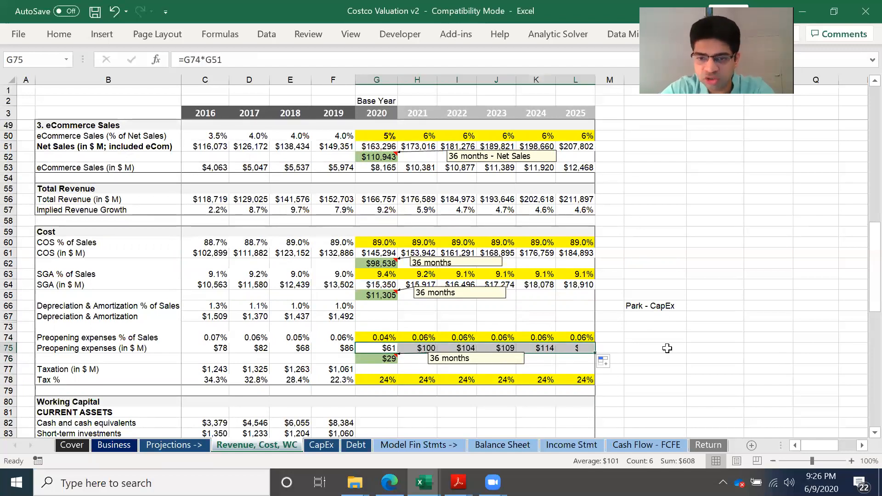
- Add the note "Park - P&L" in N77 beside the Taxation row and save the workbook
scroll(668, 348, "down", 2)
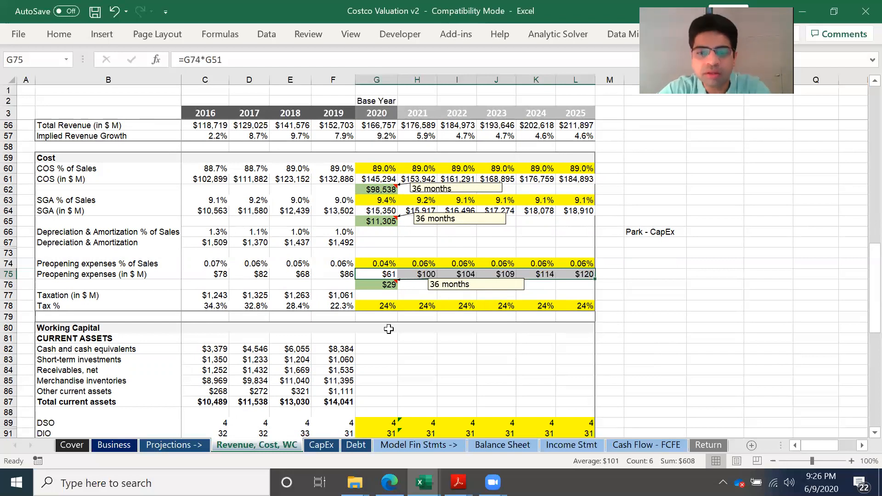
left_click(381, 296)
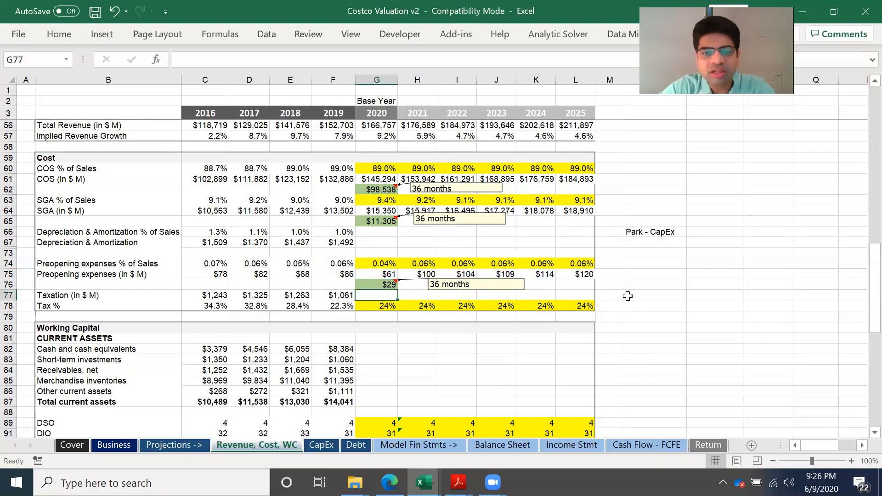
left_click(649, 297)
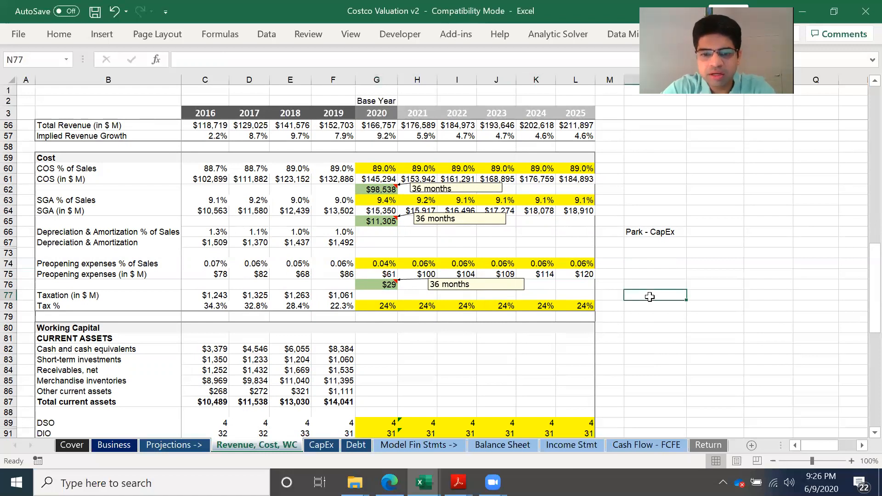
type("Park")
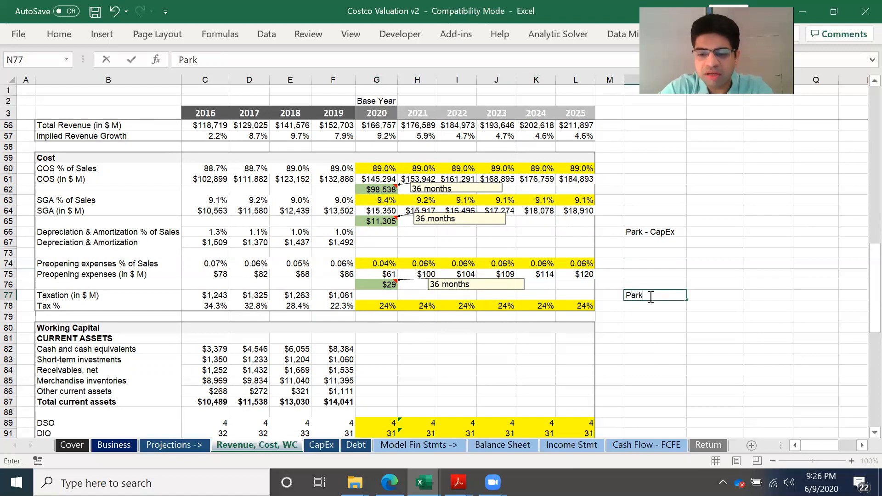
type(" - P&L")
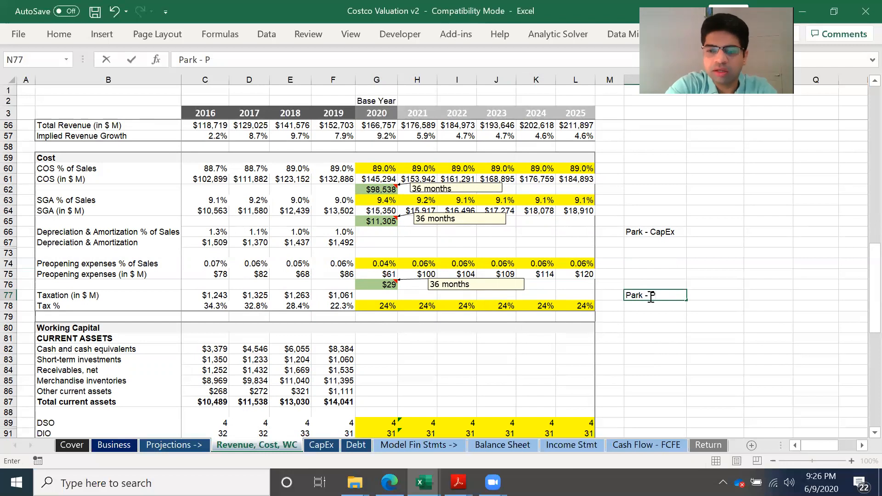
left_click(667, 361)
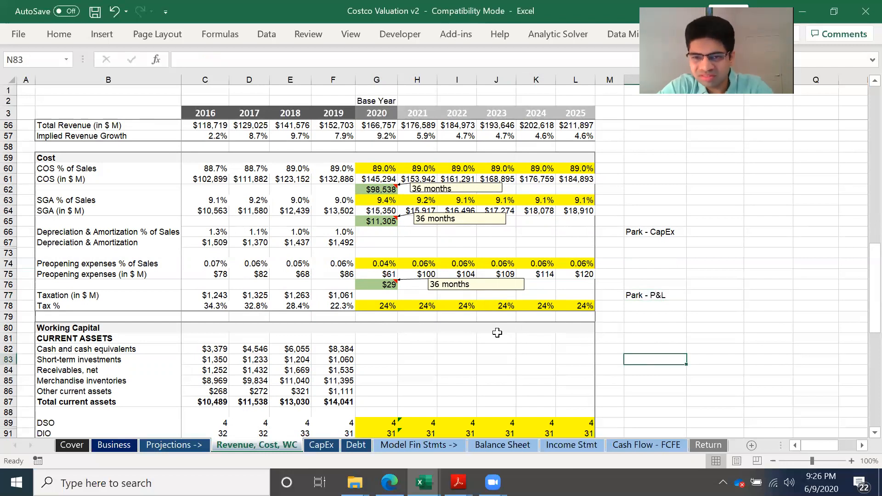
scroll(497, 333, "down", 3)
scroll(448, 330, "down", 4)
key("ctrl+s")
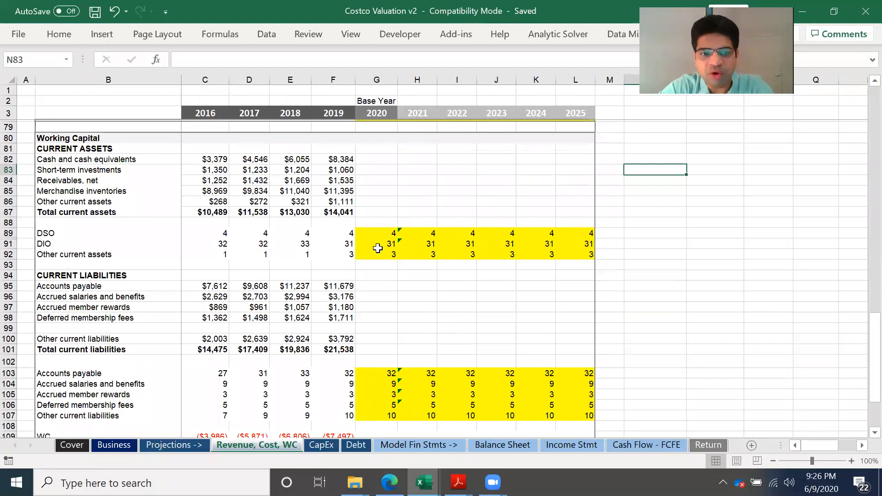
- Examine the 2019 merchandise inventories in F85, the DIO formula in F91 and the 2020 DIO assumption in G91
scroll(382, 216, "up", 1)
left_click(386, 183)
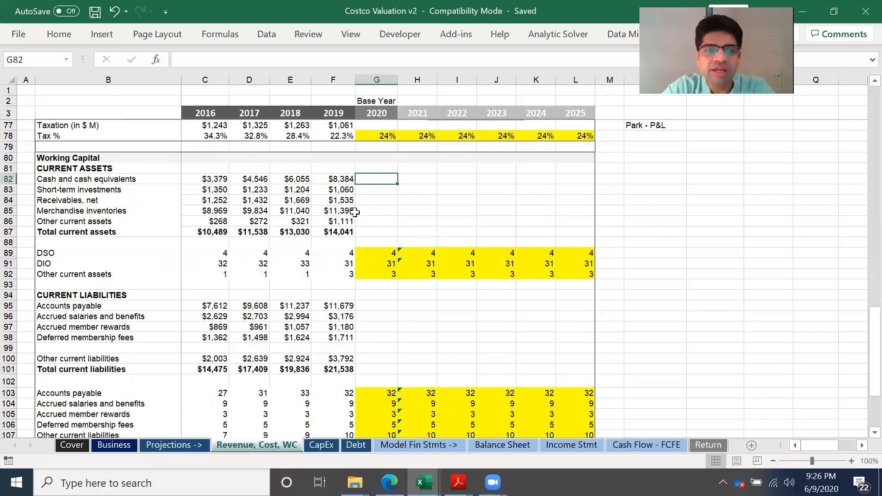
left_click(327, 210)
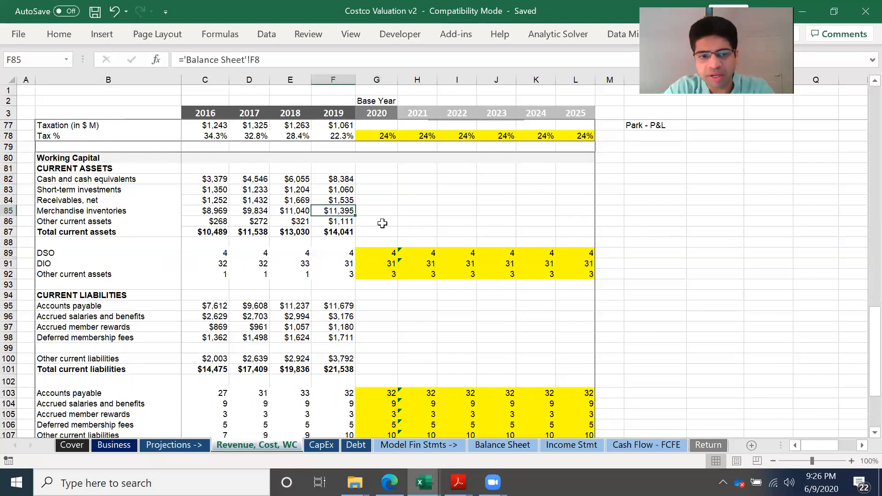
left_click(371, 211)
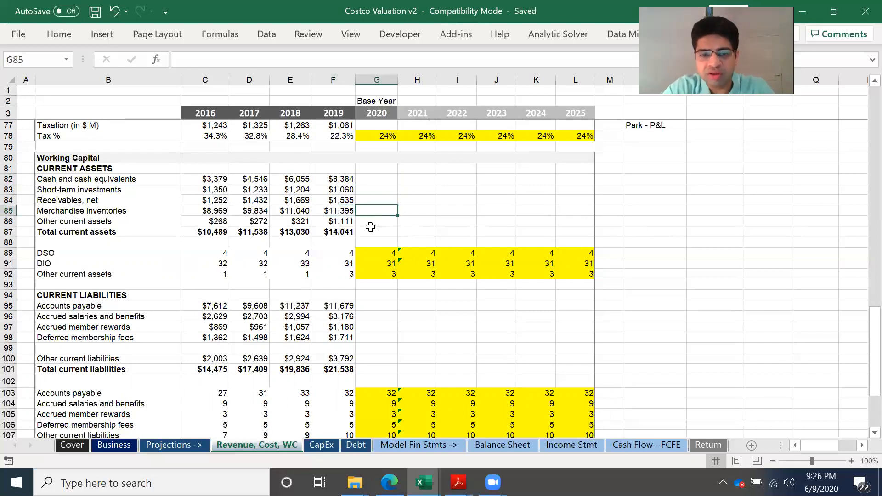
left_click(343, 261)
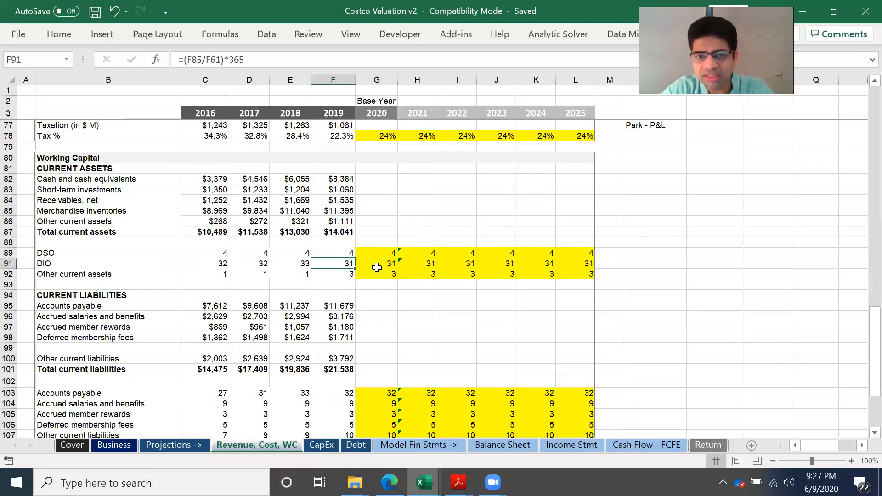
left_click(344, 209)
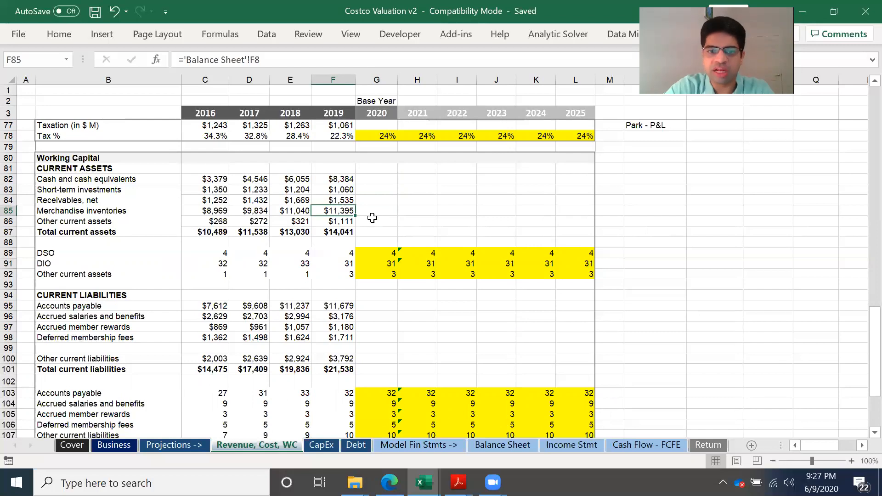
left_click(349, 264)
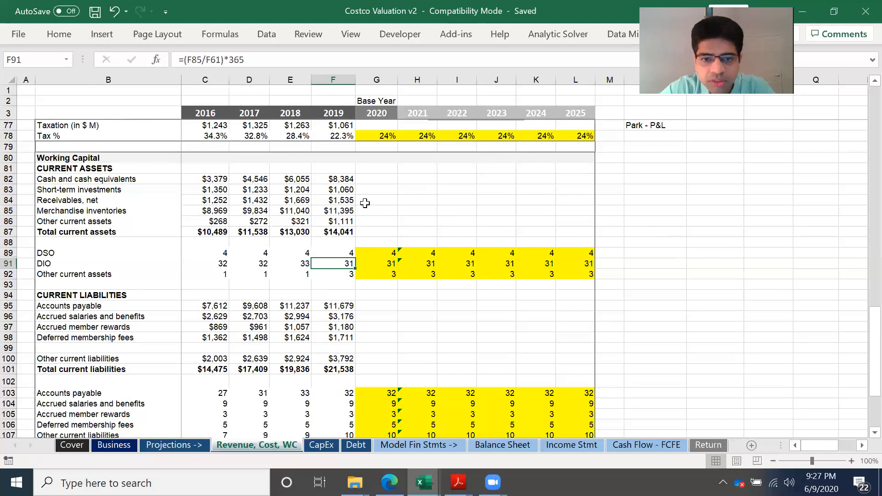
left_click(383, 263)
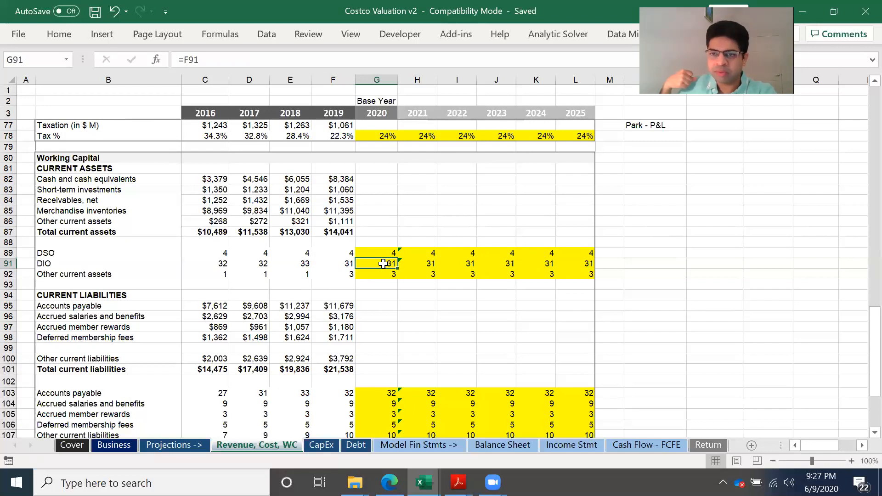
- Calculate the 2020 merchandise inventories in G85 with =G91*G61/365 and fill the formula across to 2025 in L85
left_click(377, 211)
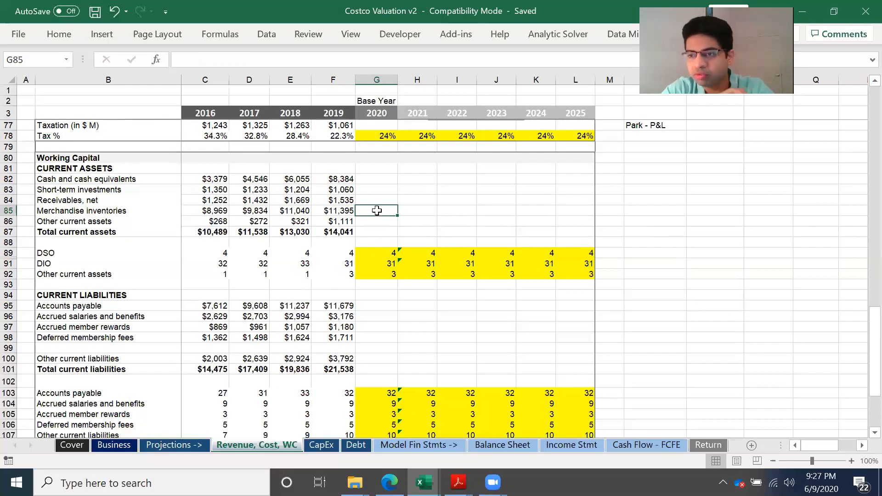
type("=")
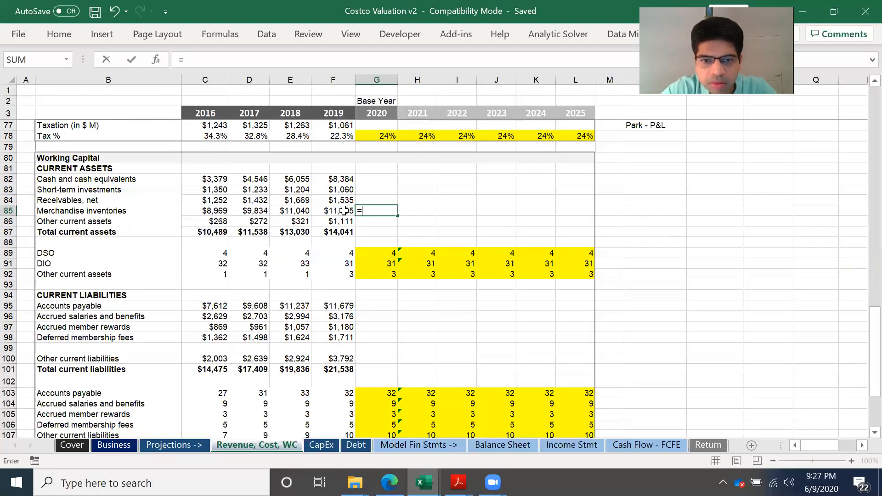
left_click(378, 262)
type("*")
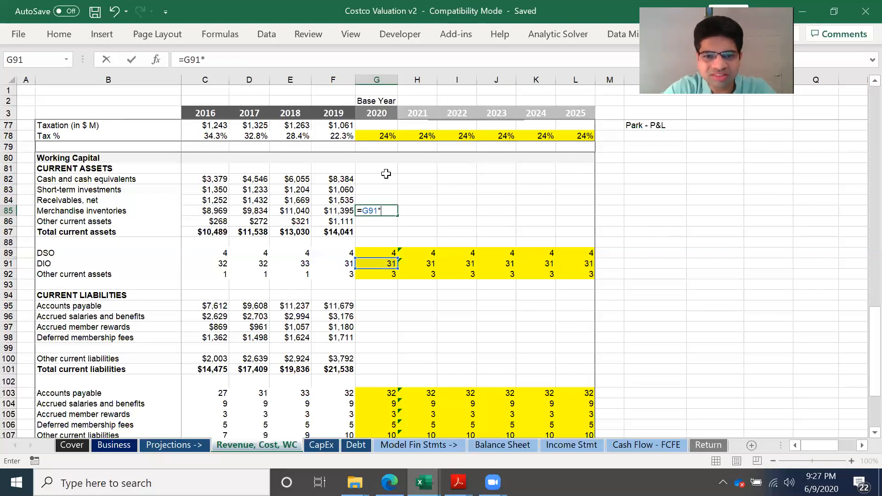
scroll(386, 173, "up", 8)
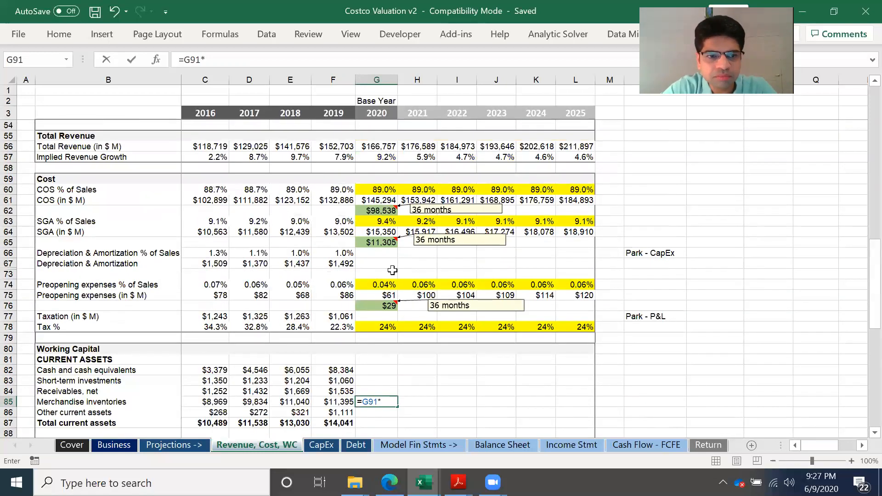
left_click(391, 221)
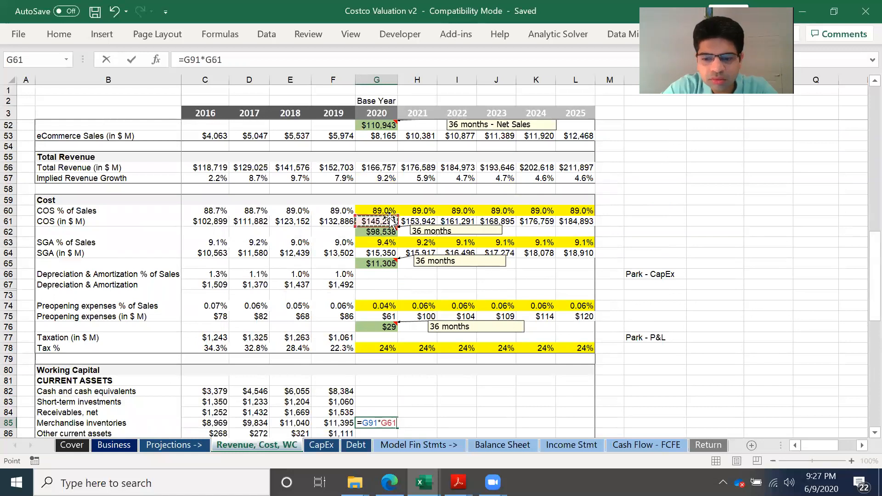
type("/365")
key("Return")
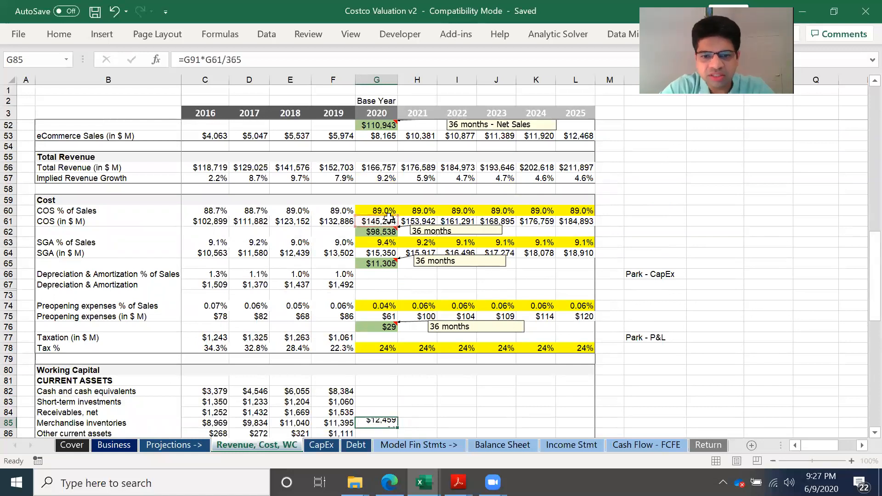
scroll(407, 287, "down", 1)
scroll(407, 288, "down", 4)
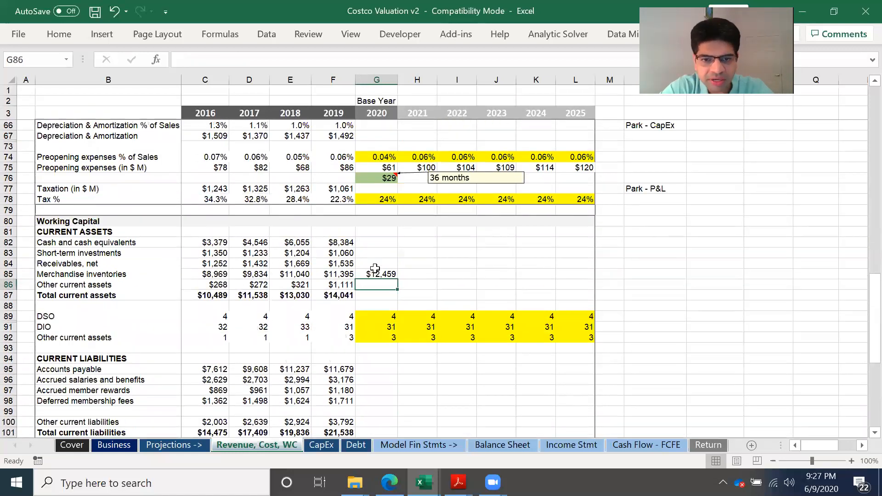
left_click(391, 274)
left_click_drag(400, 279, 592, 279)
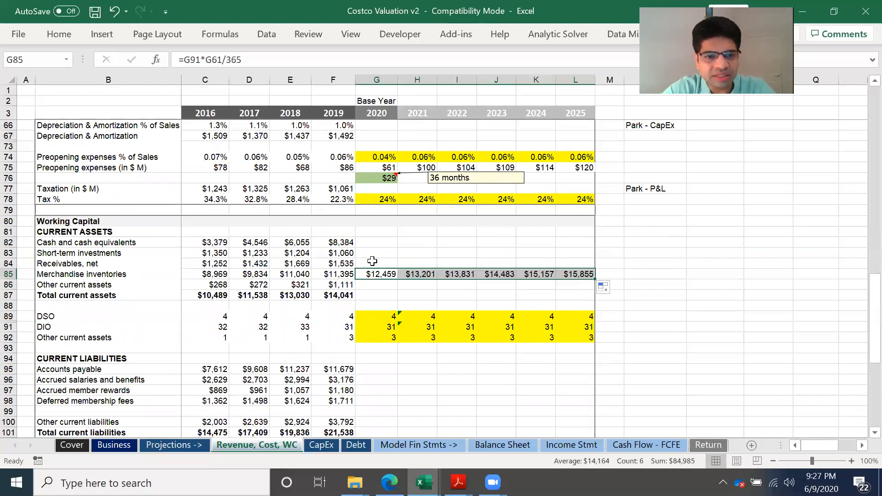
- Calculate the 2020 net receivables in G84 from DSO and net sales with =G89*G51/365
left_click(372, 261)
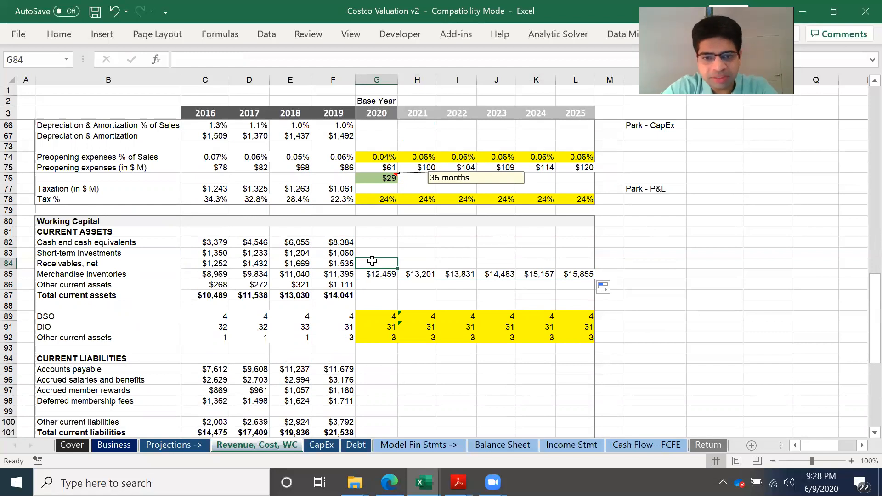
left_click(385, 318)
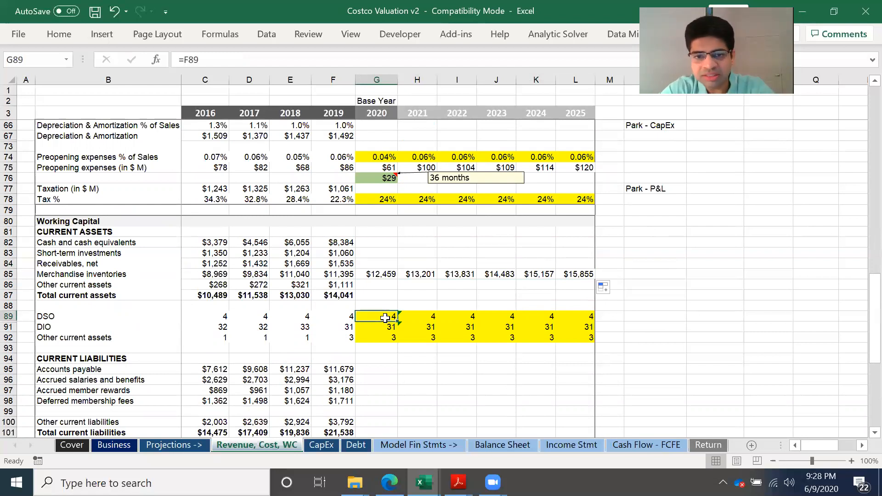
left_click(387, 262)
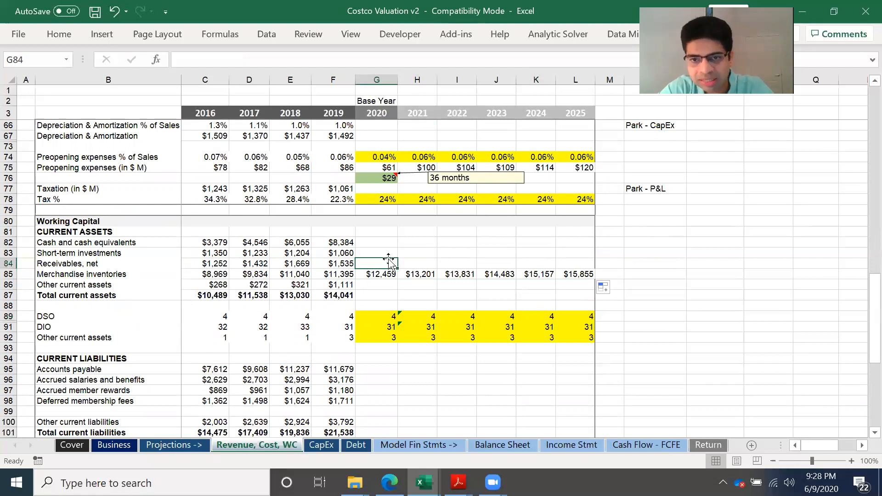
type("=")
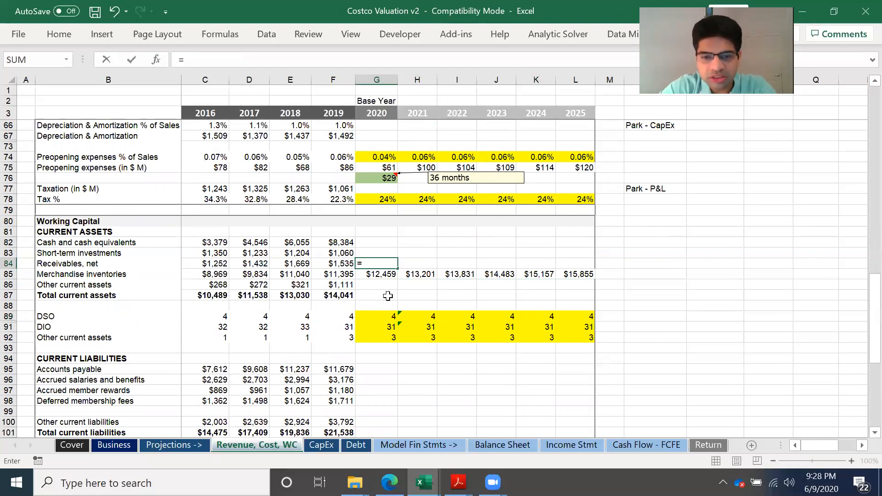
left_click(386, 315)
type("*")
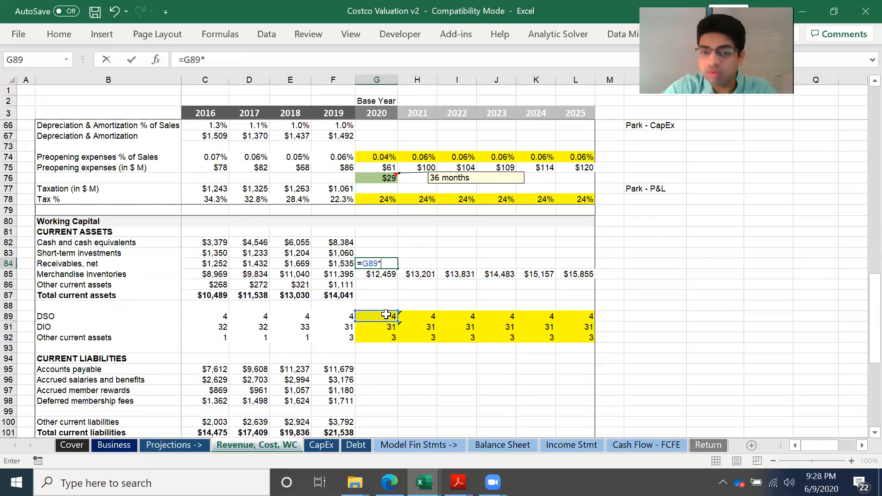
scroll(385, 218, "up", 6)
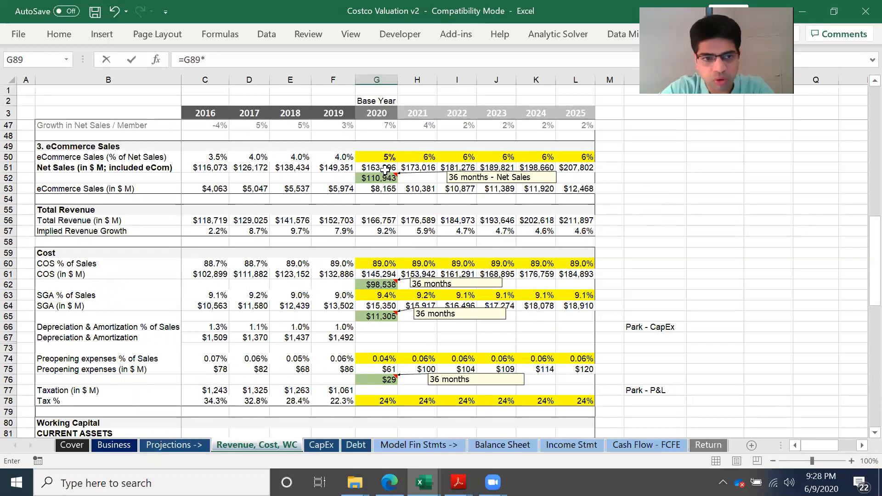
left_click(386, 219)
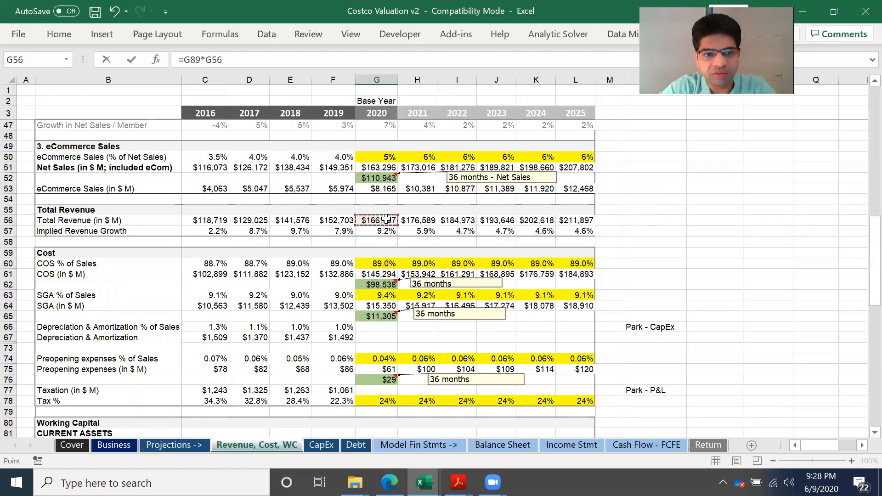
left_click(385, 168)
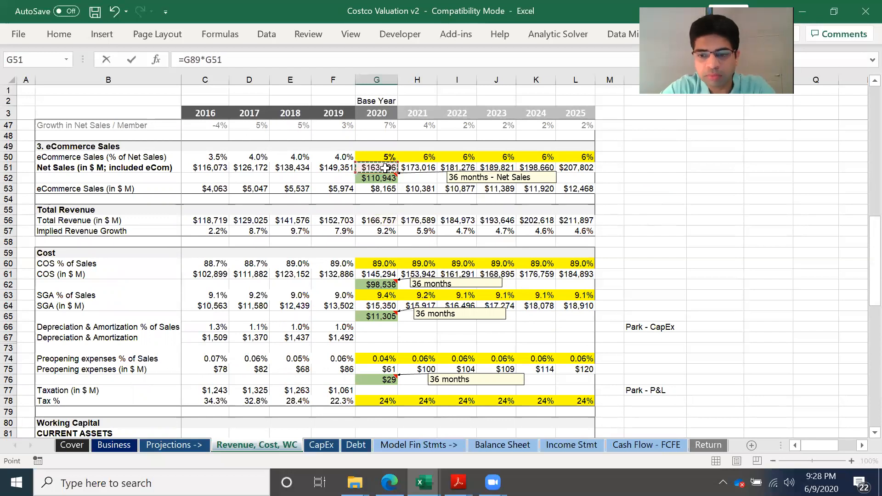
type("/")
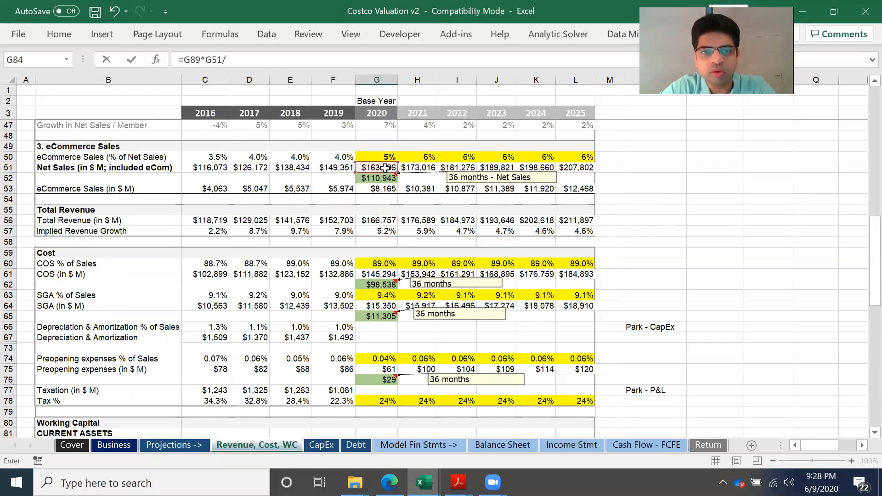
type("265")
key("BackSpace")
key("BackSpace")
key("BackSpace")
type("365")
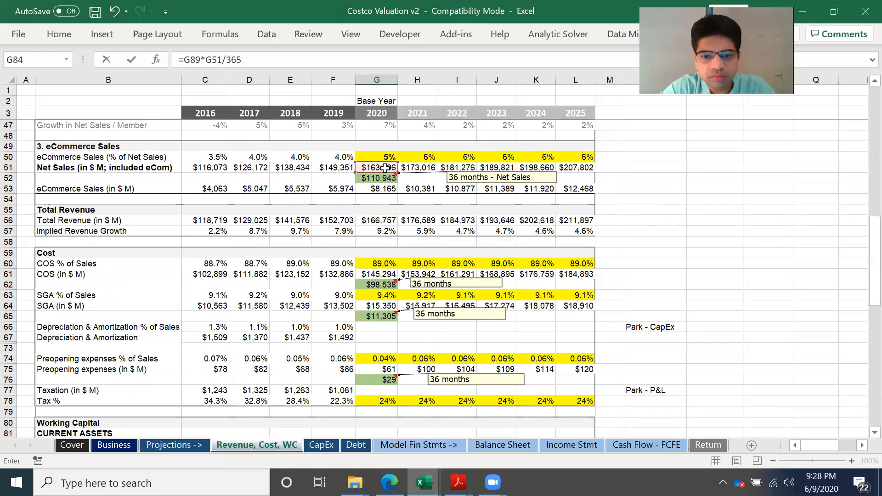
key("Return")
- Anchor the net sales row in the G84 formula as G$51 and fill the receivables across to 2025 in L84
scroll(406, 288, "down", 3)
key("Up")
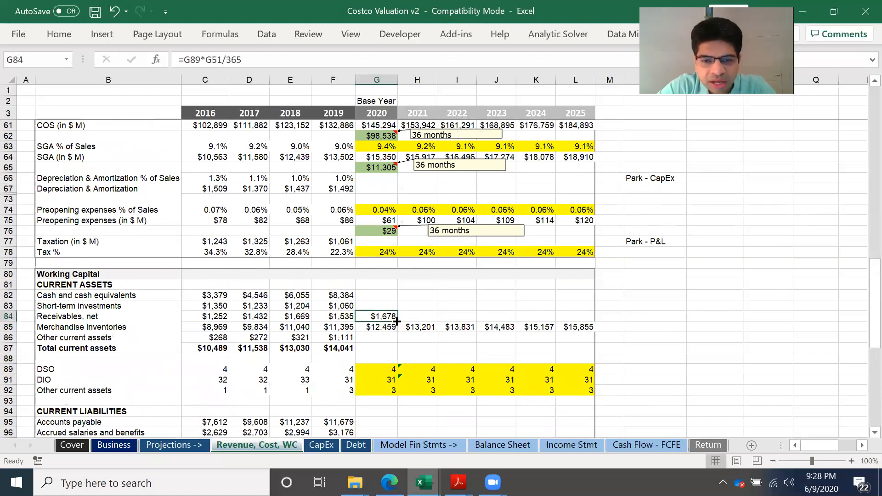
left_click(212, 59)
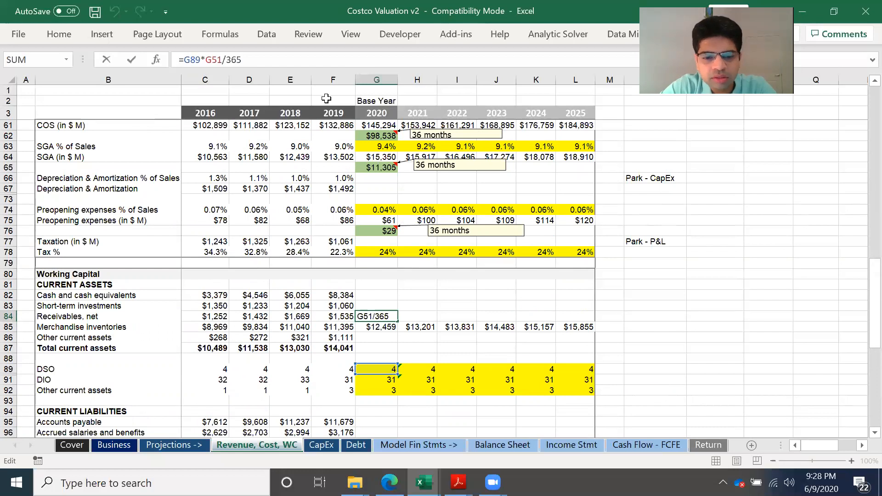
type("$")
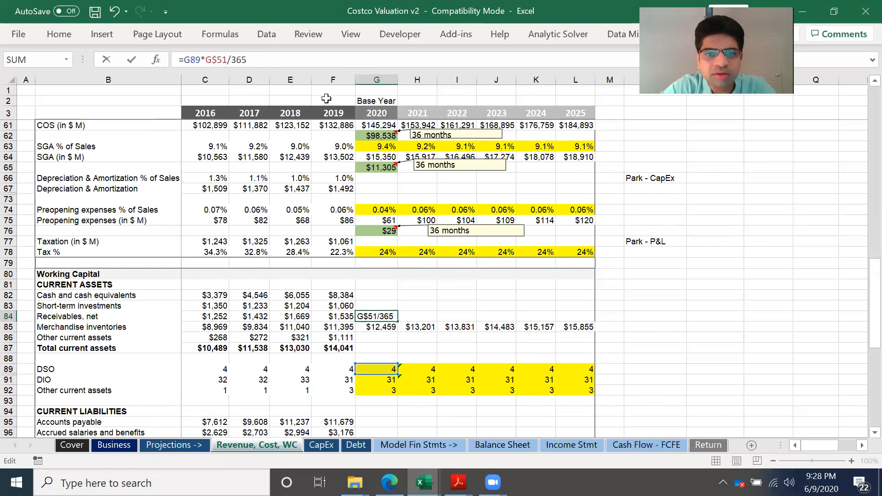
key("Return")
left_click(391, 316)
left_click_drag(398, 321, 598, 317)
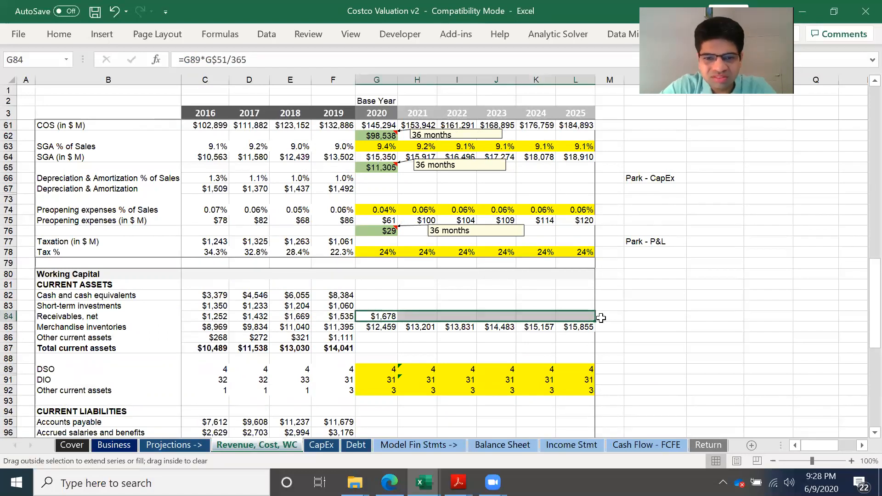
- Copy the receivables formula to other current assets in G86, change it to =G92*G$51/365 and fill it across to L86
left_click(376, 316)
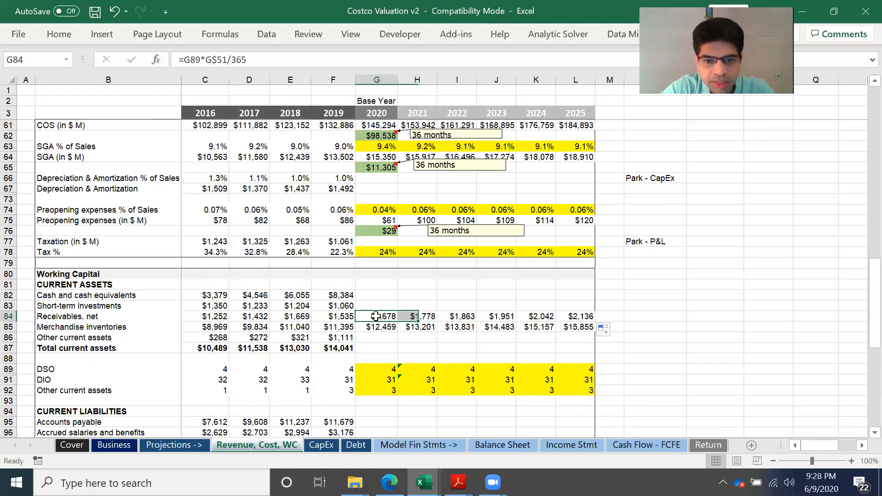
key("ctrl+c")
left_click(379, 337)
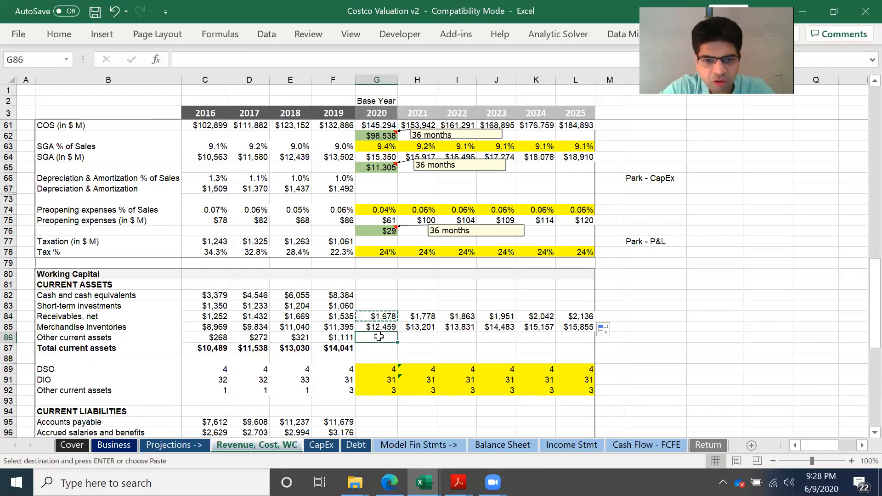
key("ctrl+v")
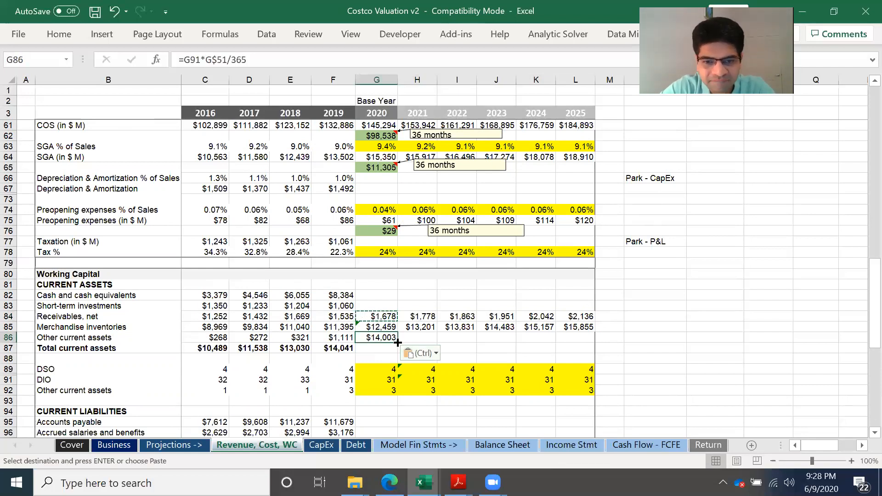
double_click(390, 338)
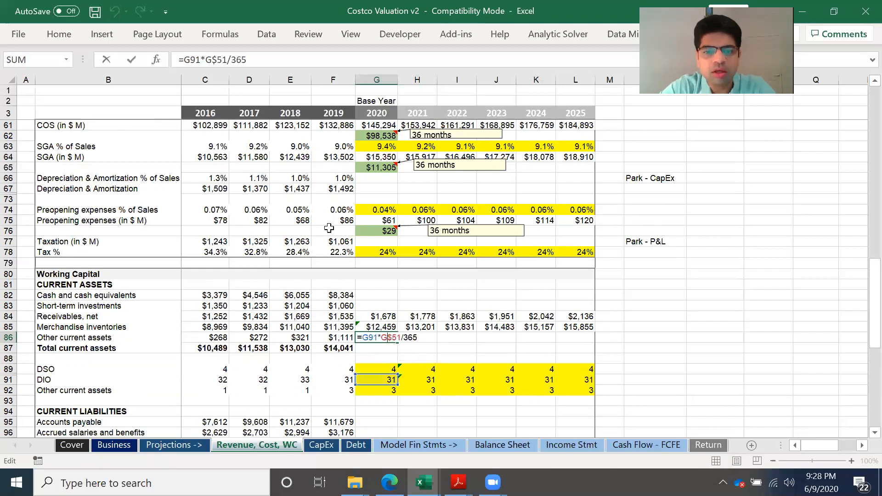
left_click(201, 61)
key("BackSpace")
type("2")
key("Return")
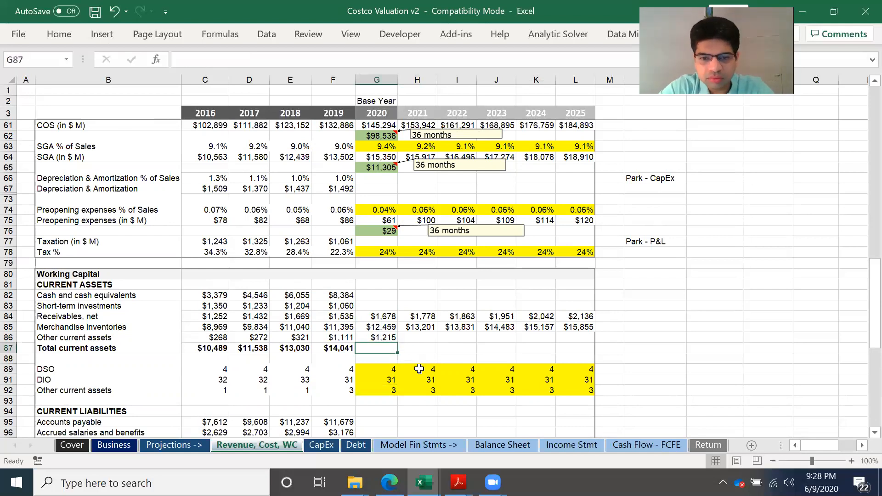
left_click(390, 339)
left_click_drag(421, 346, 591, 342)
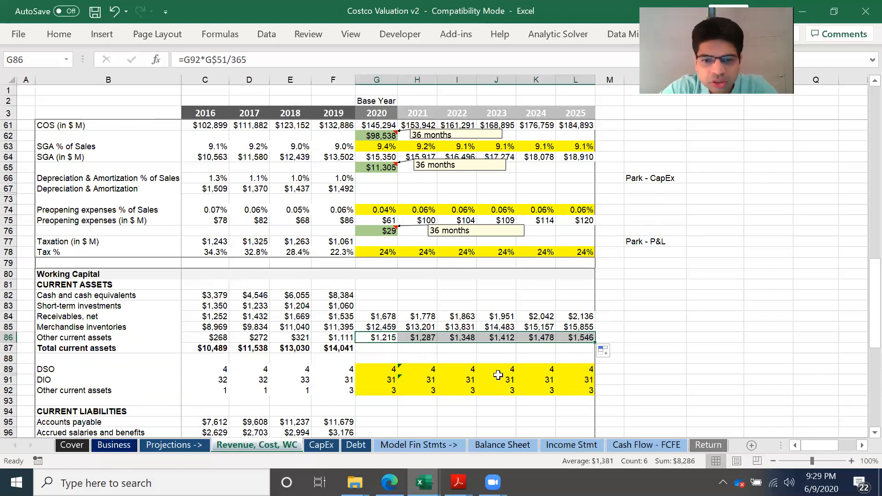
- Total the 2020 current assets in G87 with =SUM(G84:G86), fill the formula across to 2025 in L87, and save the workbook
scroll(395, 359, "down", 2)
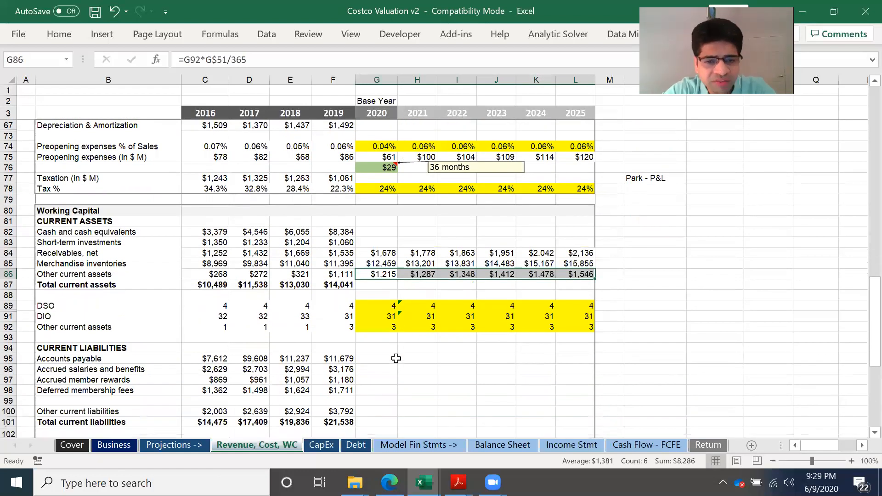
scroll(396, 359, "down", 1)
left_click(382, 275)
type("=")
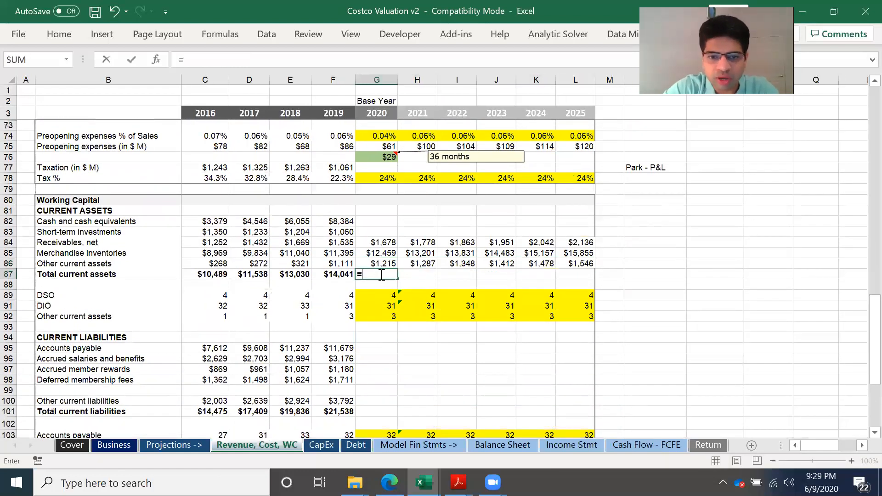
type("SUM(")
left_click_drag(389, 239, 388, 261)
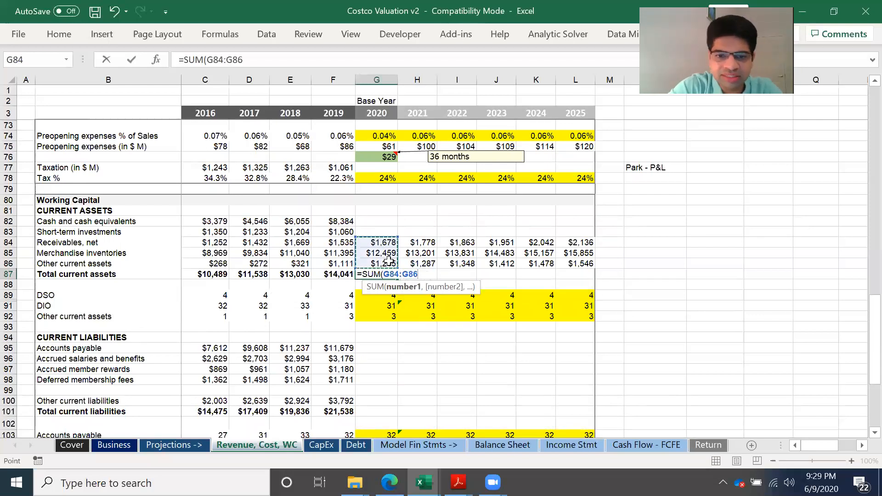
key("Return")
left_click(391, 274)
left_click_drag(398, 282, 588, 278)
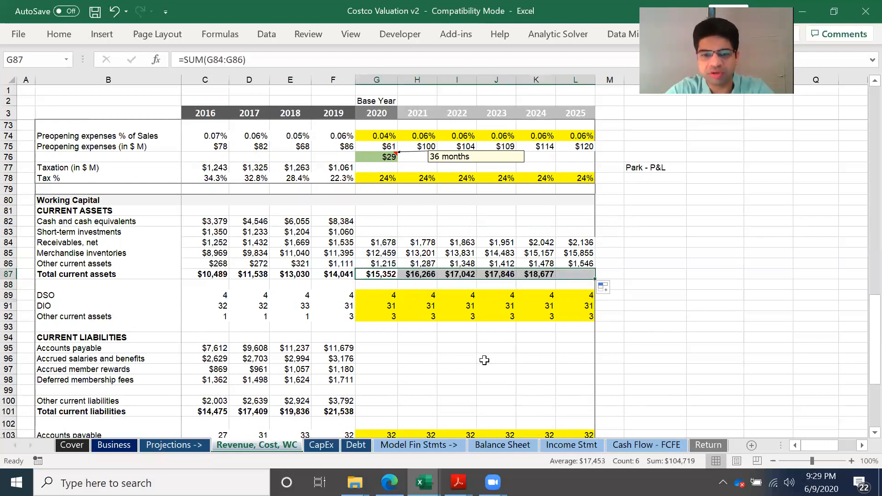
scroll(459, 356, "down", 3)
key("ctrl+s")
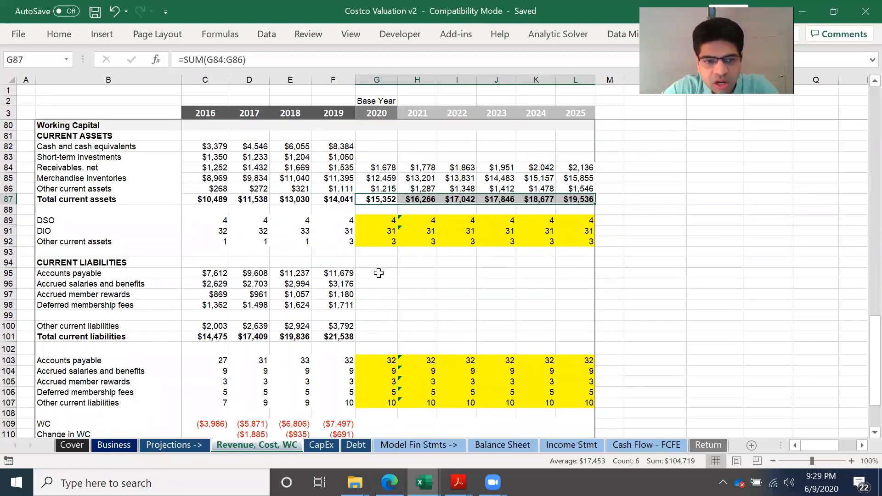
- Check how the 2019 payables days are derived, and calculate 2020 accounts payable in G95 with =G103*G$61/365
left_click(378, 273)
scroll(423, 311, "down", 1)
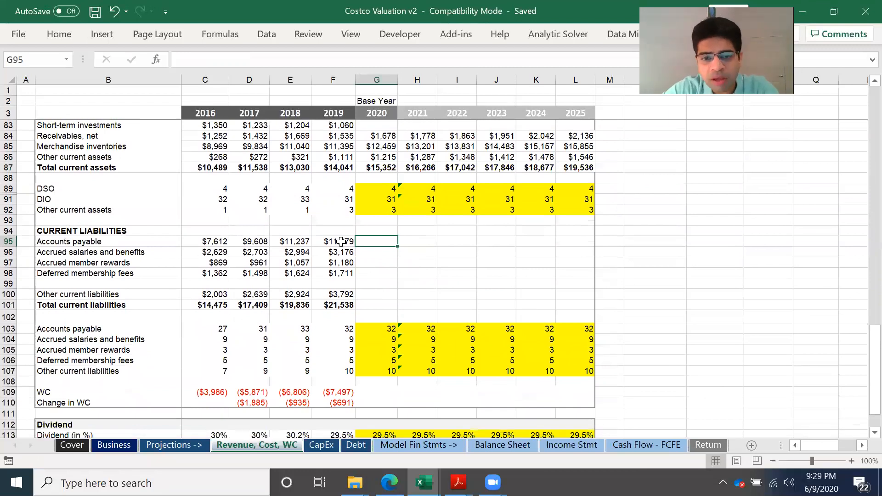
left_click(338, 240)
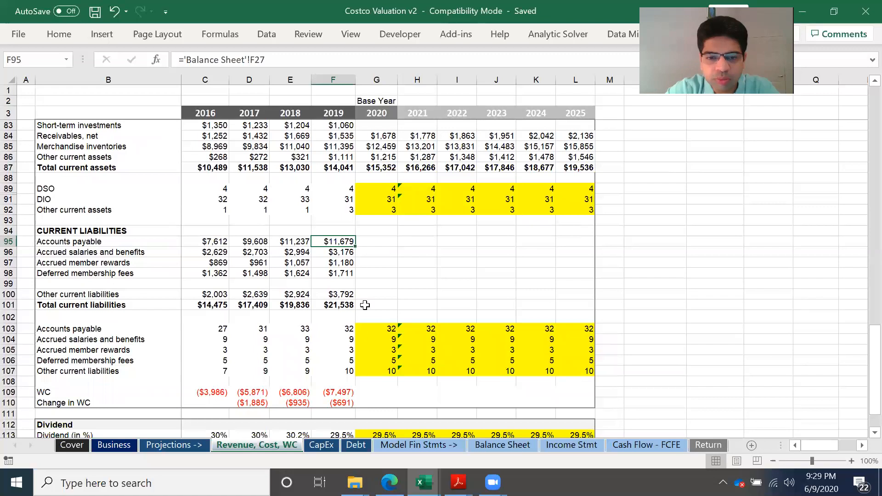
left_click(338, 326)
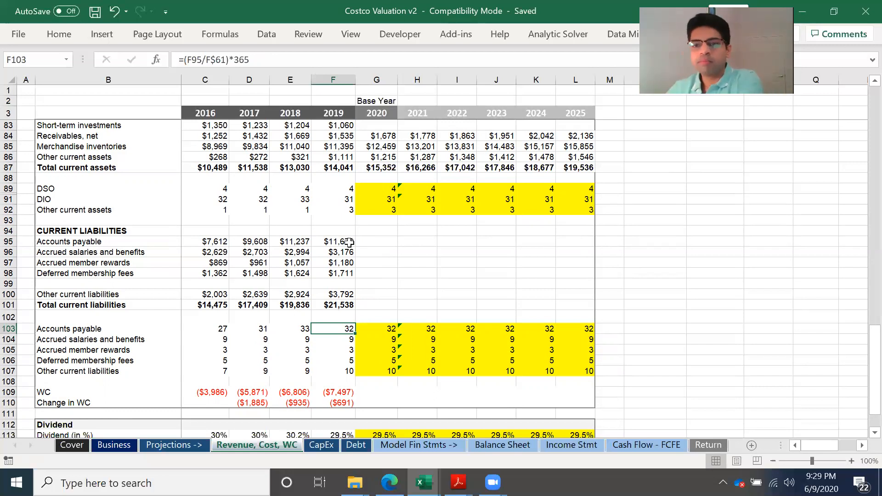
left_click(378, 238)
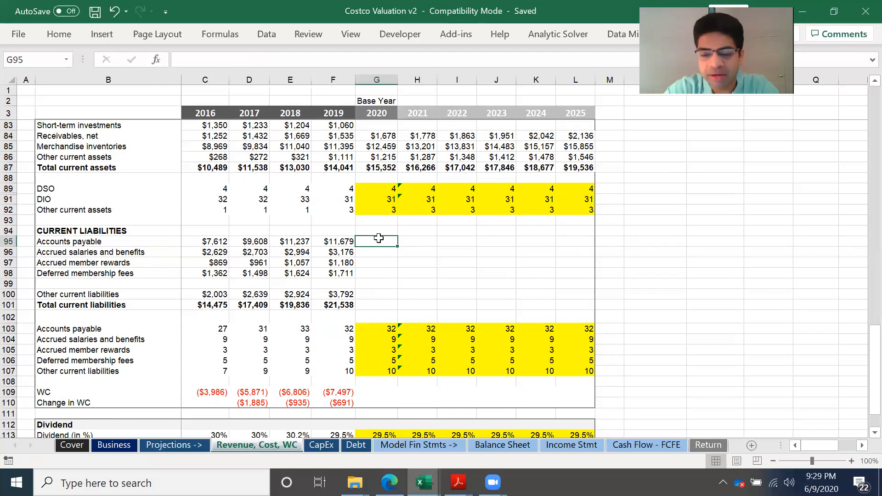
type("=")
left_click(378, 327)
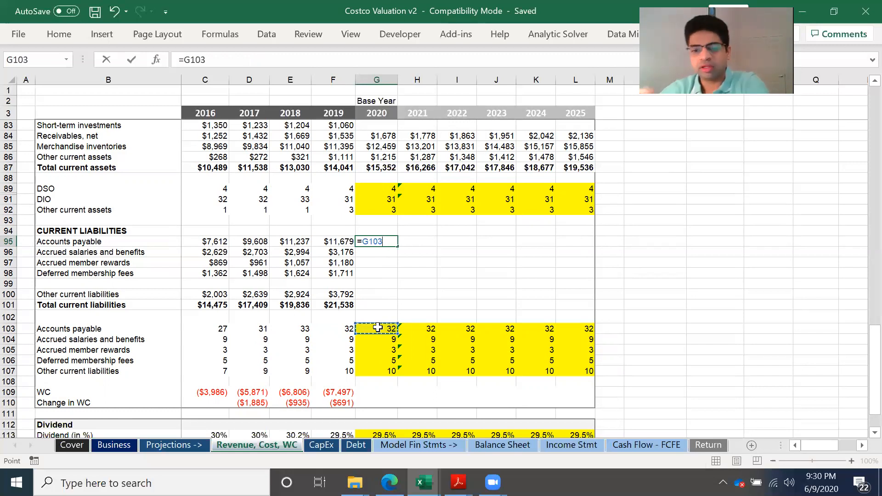
type("*")
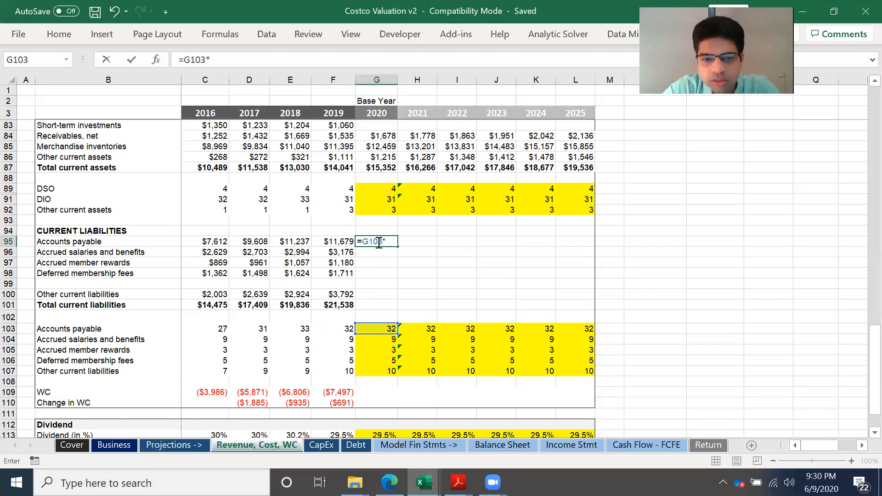
scroll(380, 179, "up", 9)
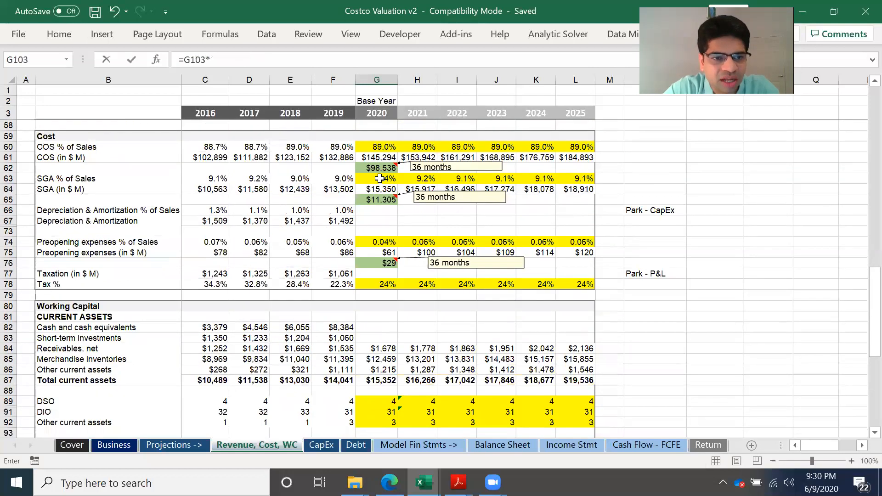
left_click(388, 190)
left_click(219, 60)
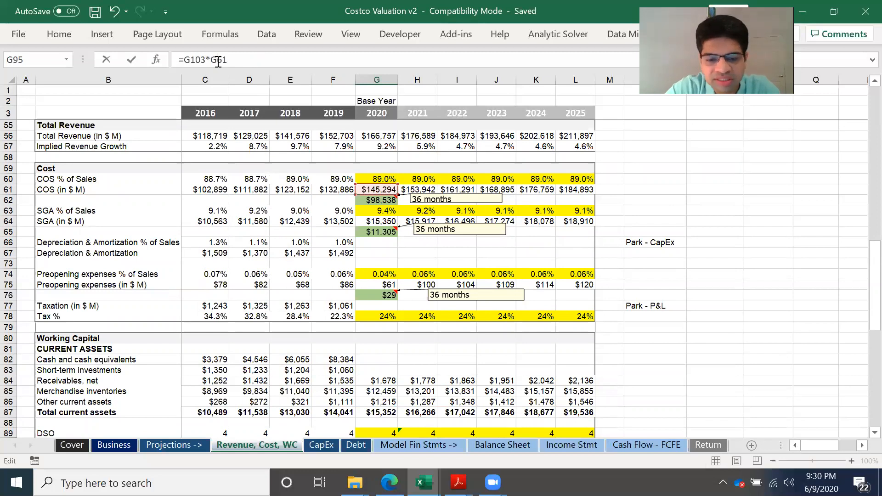
type("/365")
key("Return")
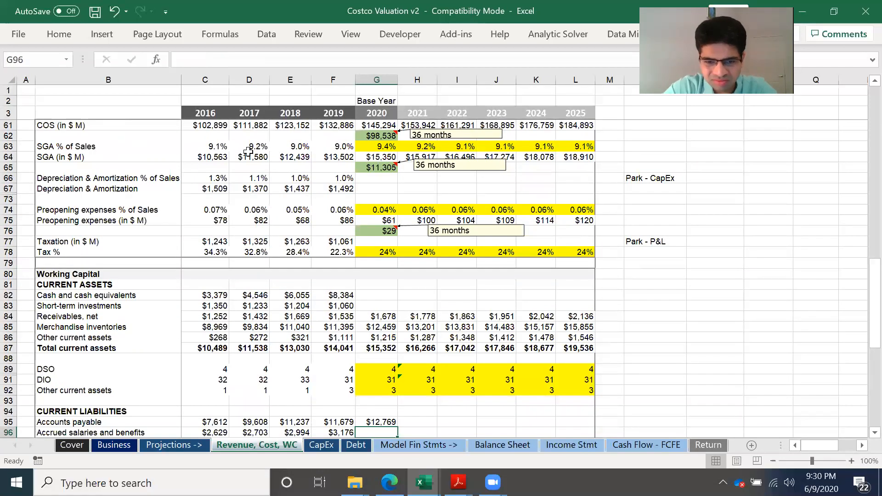
- Fill the G95 accounts payable formula across to 2025 and down through deferred membership fees, covering G95:L98
scroll(432, 275, "down", 5)
left_click(384, 261)
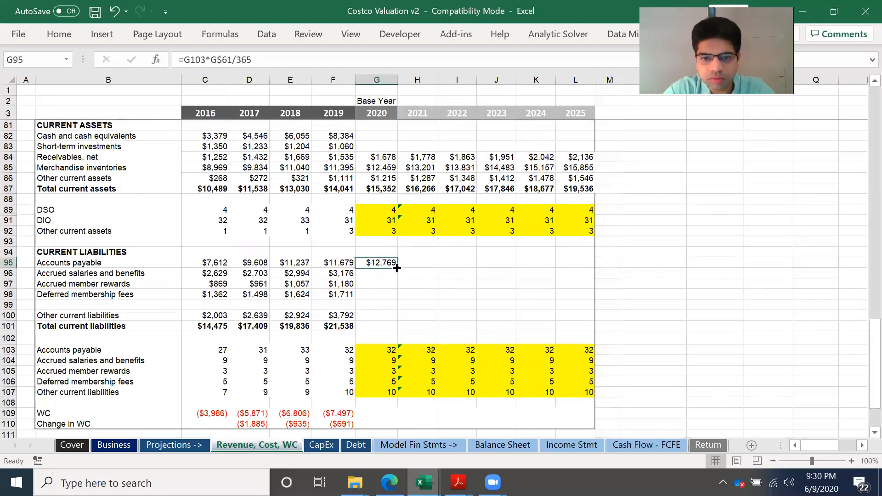
left_click_drag(397, 269, 586, 307)
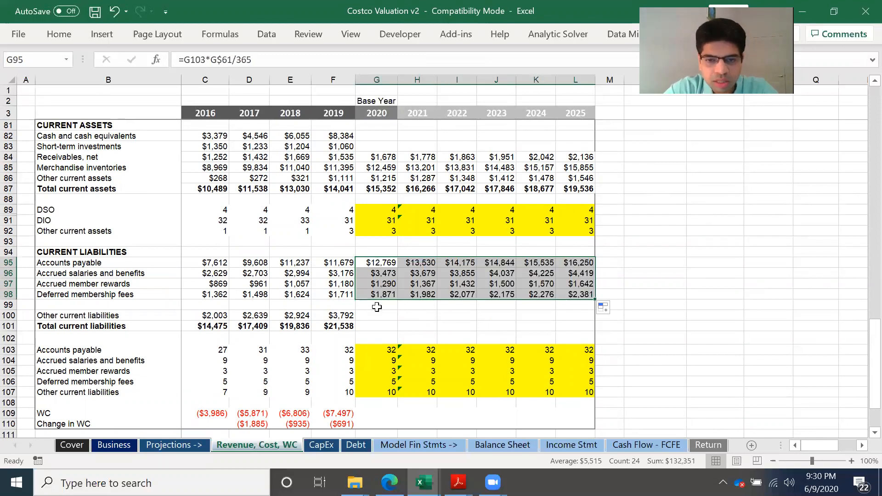
- Copy the 2020 deferred membership fees formula to other current liabilities in G100 and change it to =G107*G$61/365
left_click(381, 293)
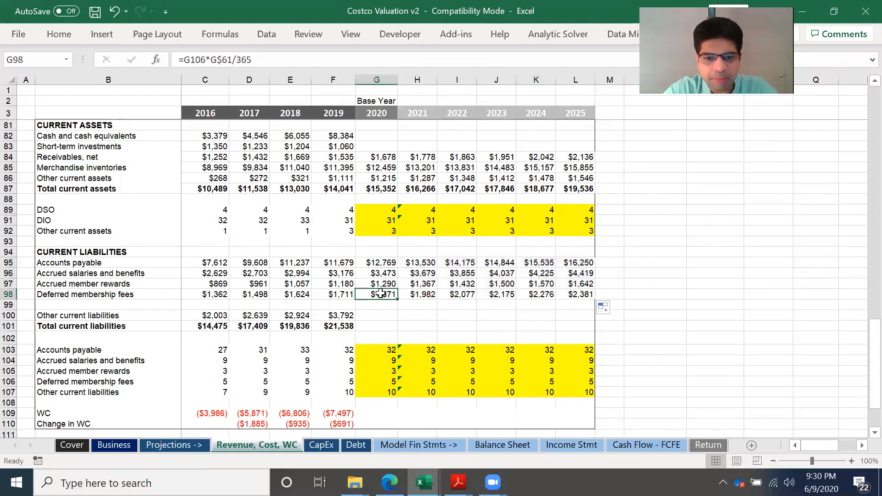
key("ctrl+c")
left_click(396, 317)
key("ctrl+v")
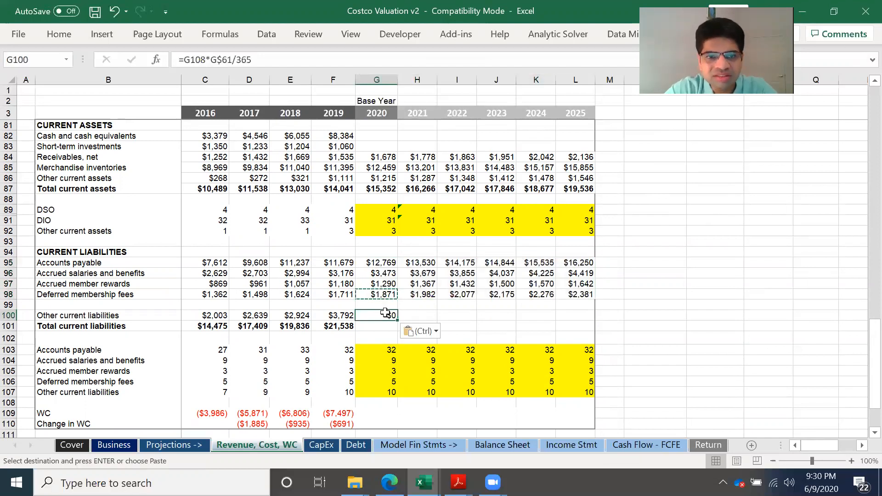
double_click(385, 315)
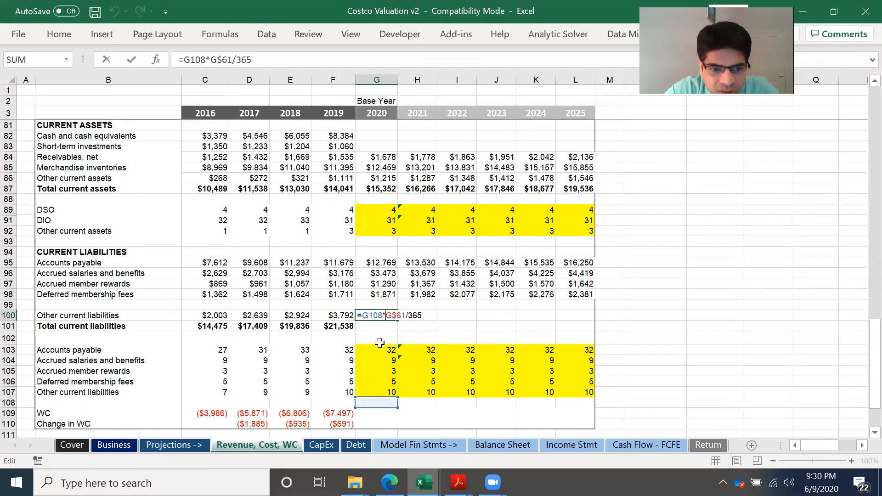
left_click(205, 55)
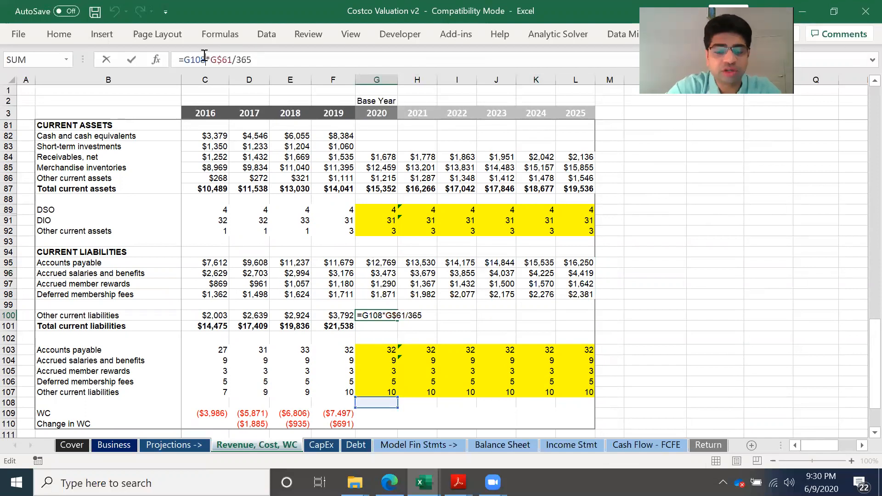
key("BackSpace")
type("7")
key("Return")
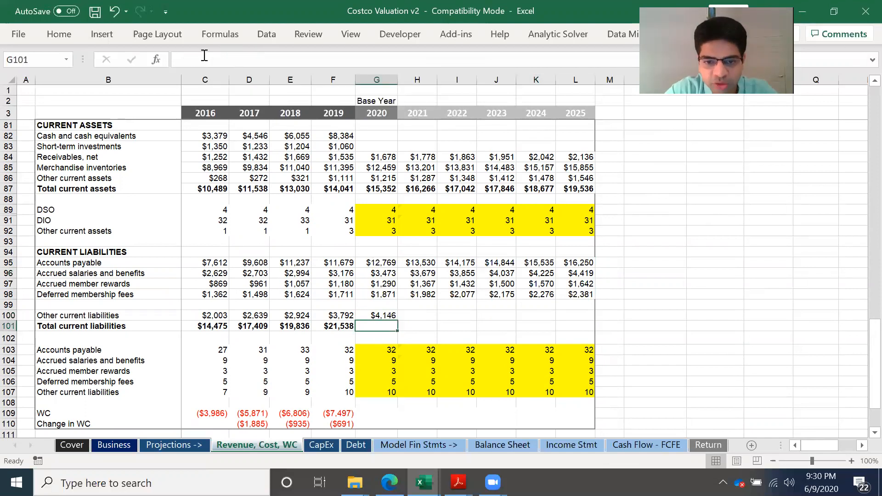
- Fill the other current liabilities formula from G100 across to 2025 in L100 and check its cell references
left_click(386, 313)
left_click_drag(398, 320, 594, 322)
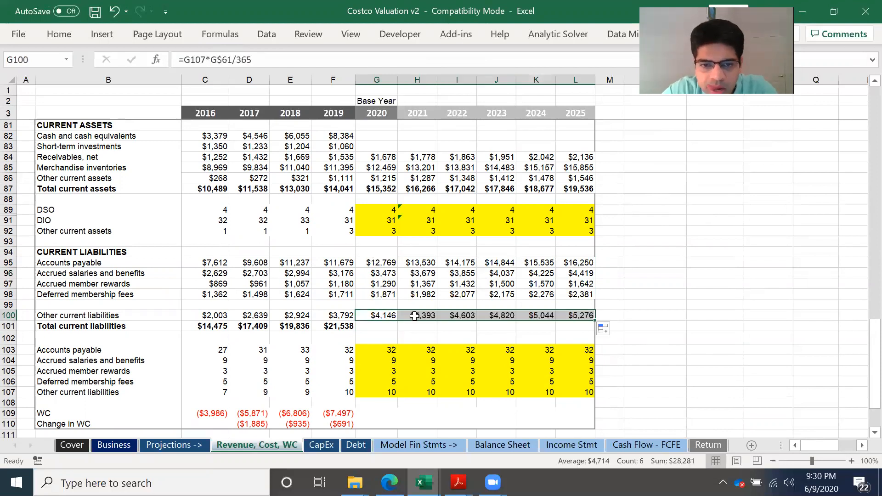
double_click(392, 317)
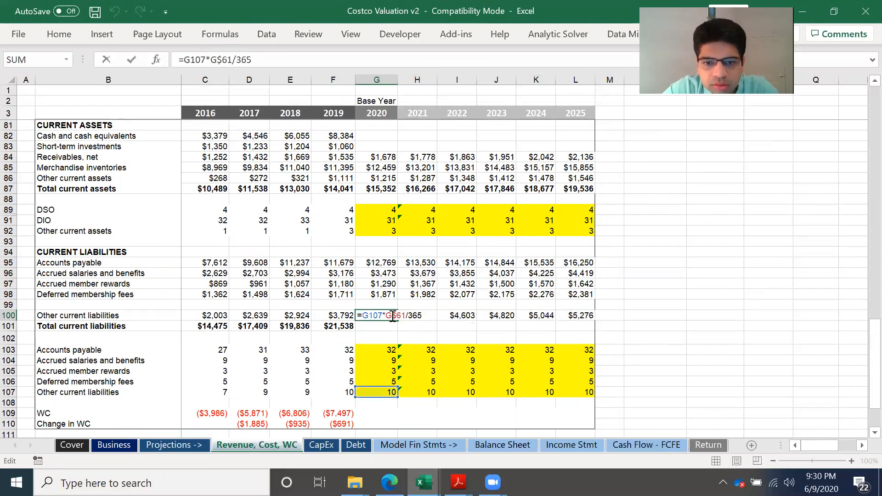
key("Return")
- Extend the 2019 total current liabilities formula from F101 across the projection years to L101
left_click(324, 327)
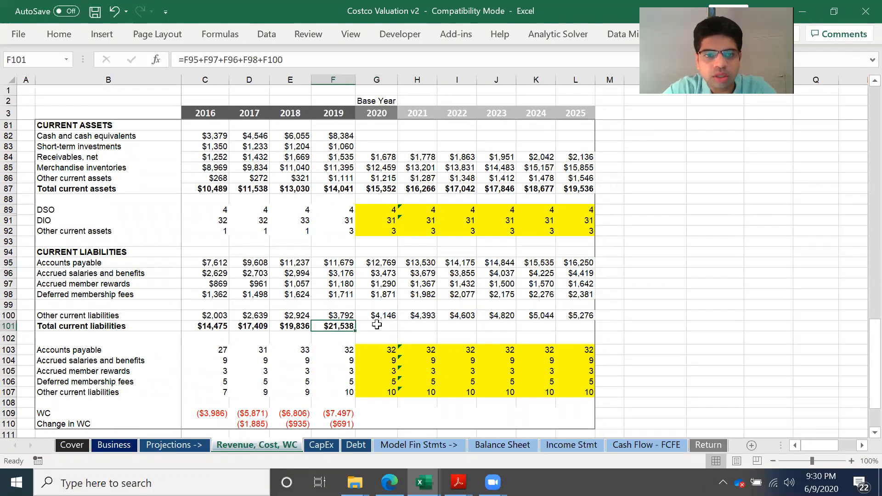
left_click(378, 325)
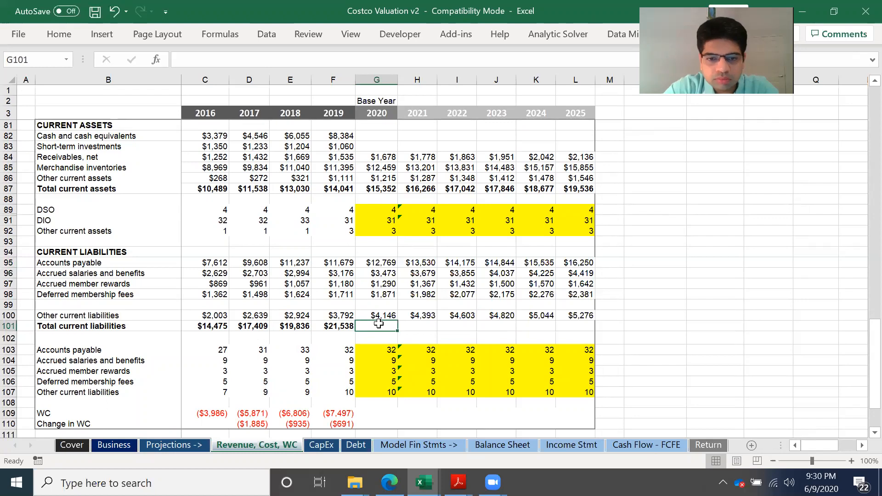
left_click(341, 325)
left_click_drag(356, 331, 592, 331)
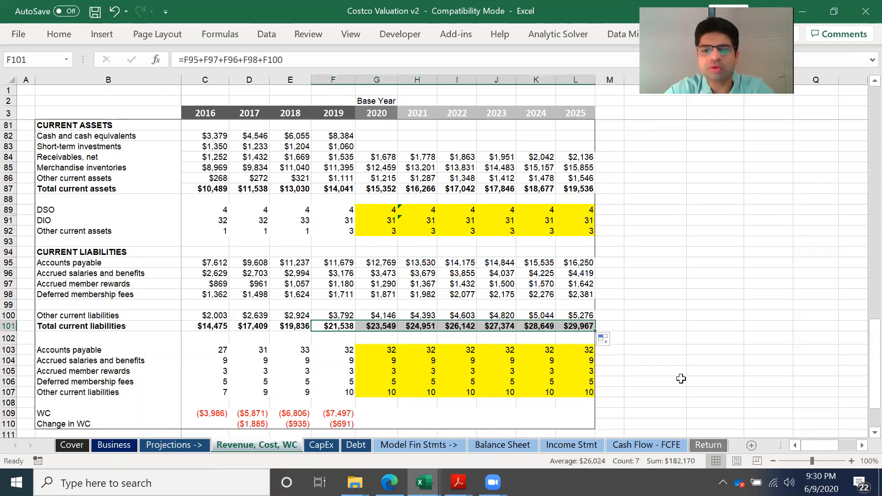
- Calculate 2020 working capital in G109 as total current assets minus total current liabilities, =G87-G101, and fill it across to L109
scroll(644, 391, "down", 1)
left_click(367, 379)
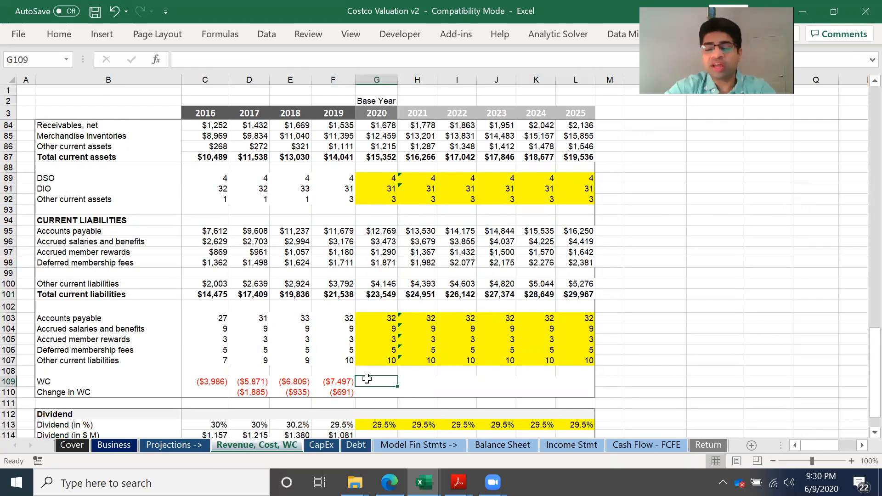
type("=")
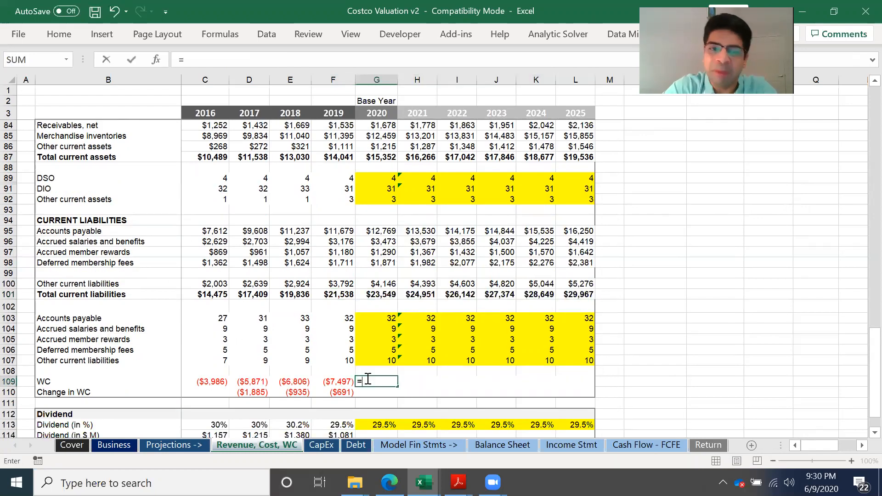
left_click(388, 154)
type("-")
left_click(380, 294)
key("Return")
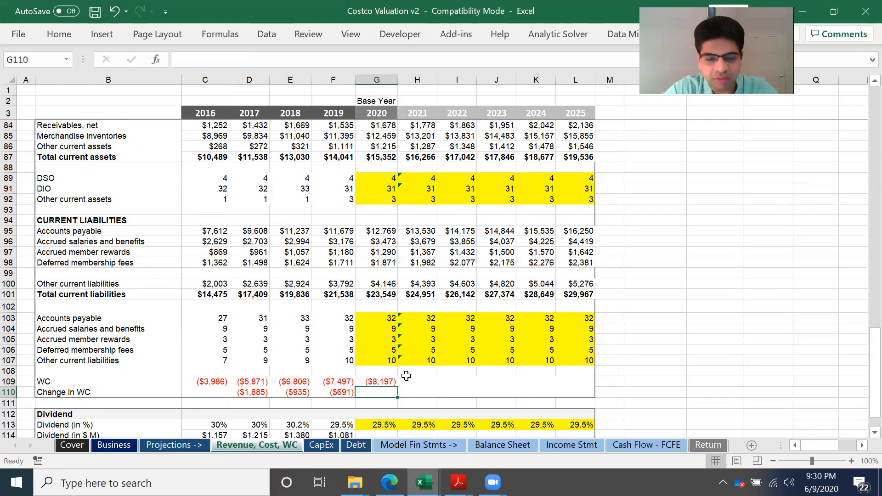
left_click(389, 381)
left_click_drag(397, 387, 592, 382)
- Calculate the 2020 change in working capital in G110 with =G109-F109, fill it across to L110, and save the workbook
left_click(367, 392)
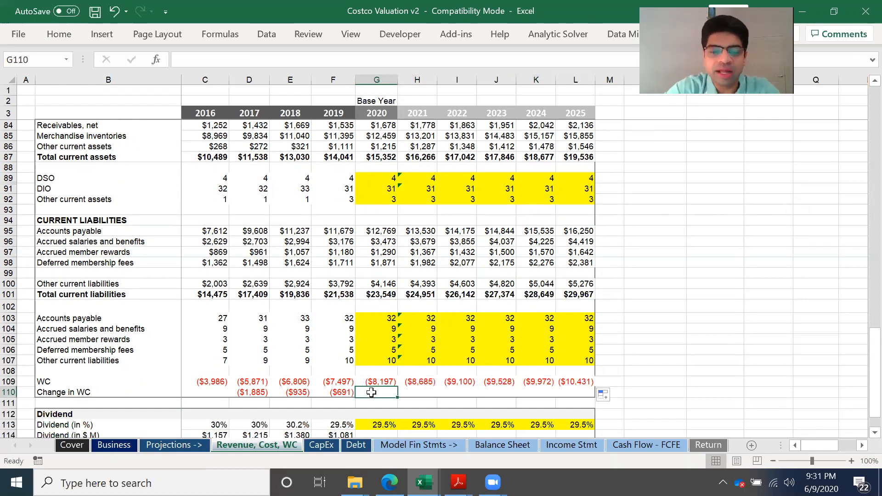
type("=")
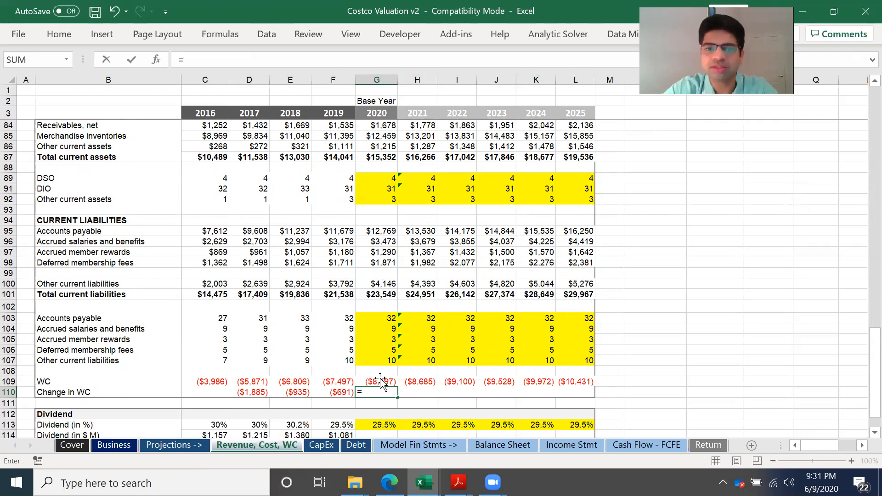
left_click(382, 381)
type("-")
left_click(339, 382)
key("Return")
left_click(390, 392)
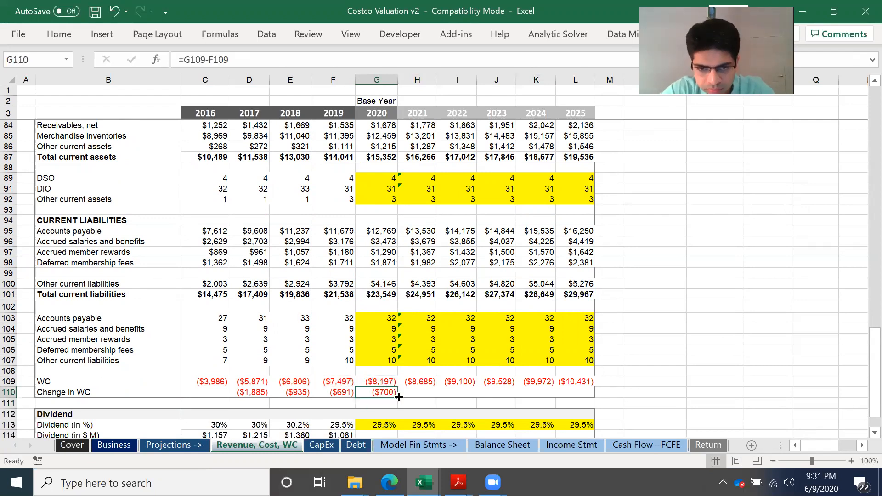
left_click_drag(397, 397, 593, 398)
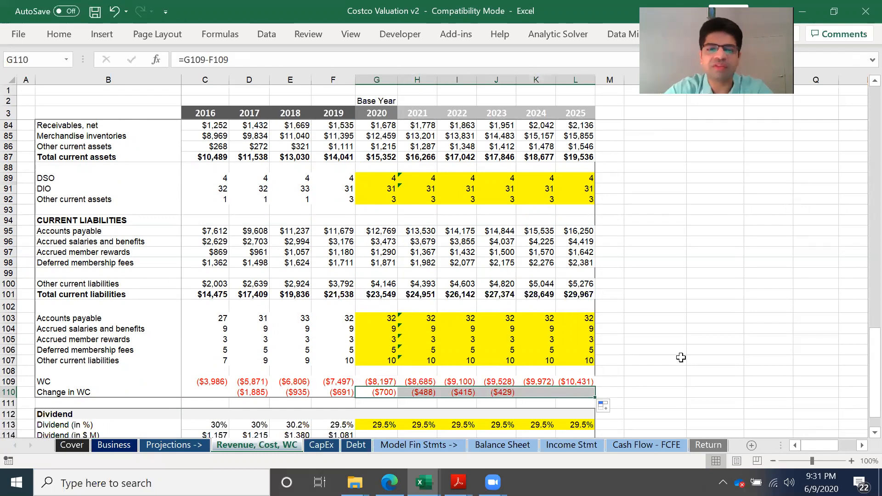
scroll(680, 358, "down", 3)
key("ctrl+s")
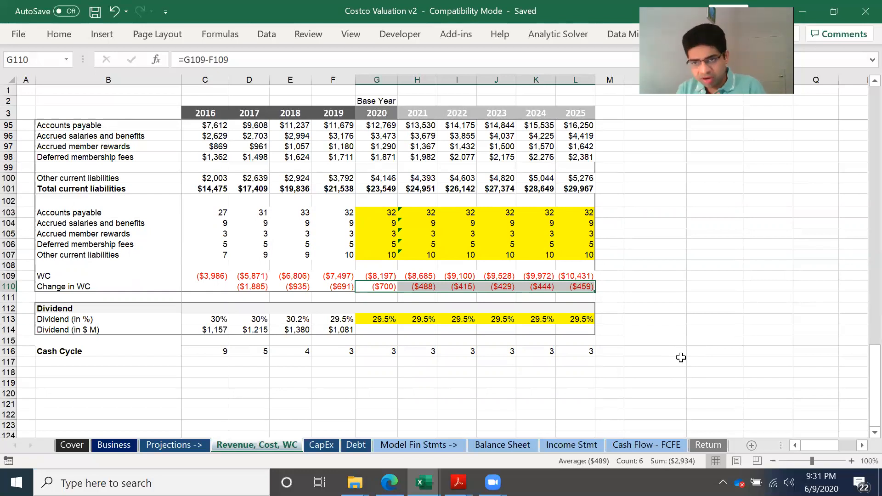
- Enter the note "Park - P&L" in N114 beside the Dividend (in $ M) row and save the workbook
left_click(638, 331)
type("pA")
key("BackSpace")
key("BackSpace")
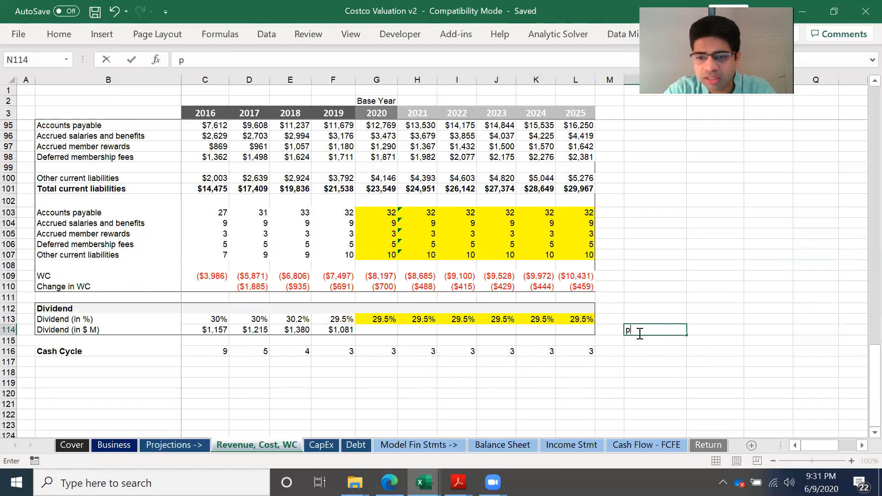
type("PaRK")
key("BackSpace")
key("BackSpace")
type("rk -")
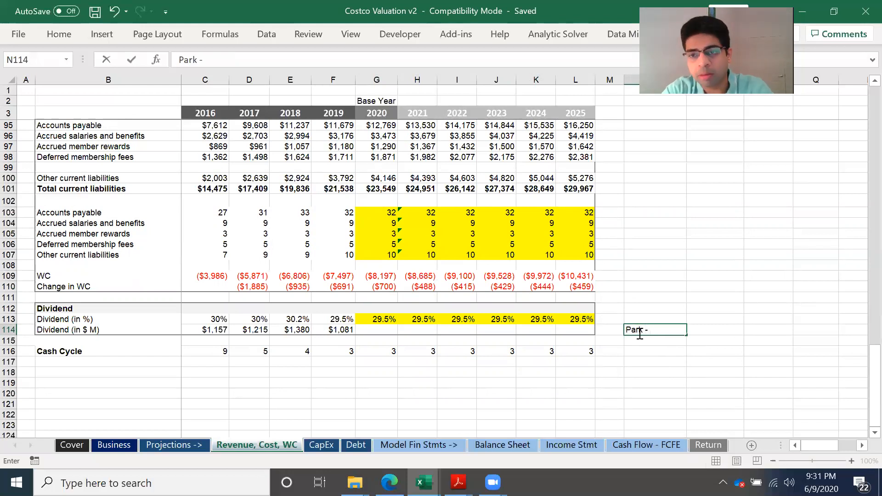
type(" P")
key("Return")
double_click(665, 331)
type("&")
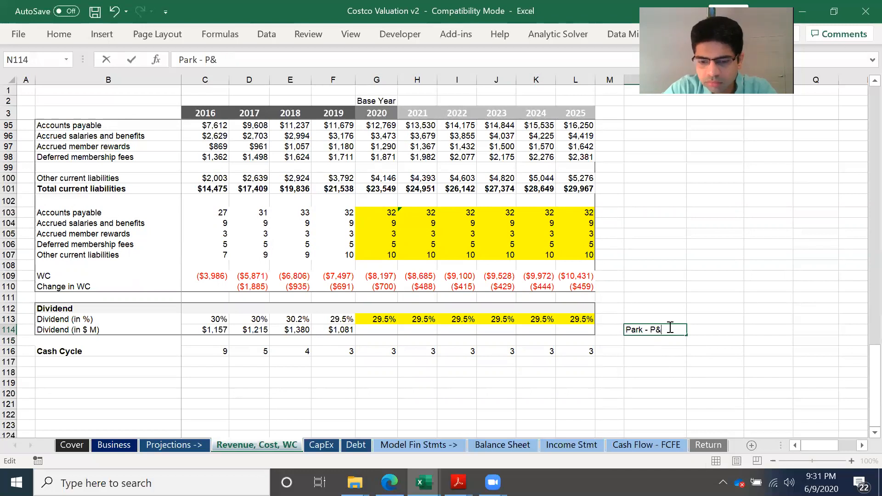
type("L")
key("Return")
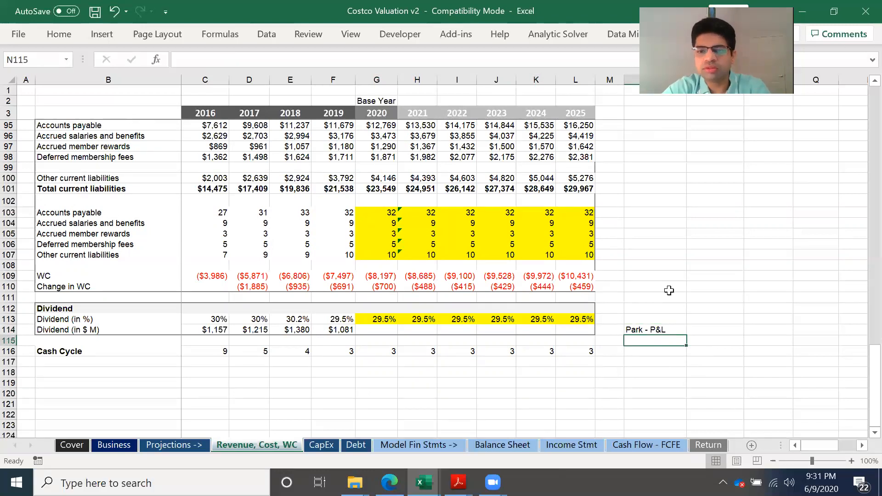
scroll(669, 290, "up", 5)
scroll(669, 291, "down", 2)
key("ctrl+s")
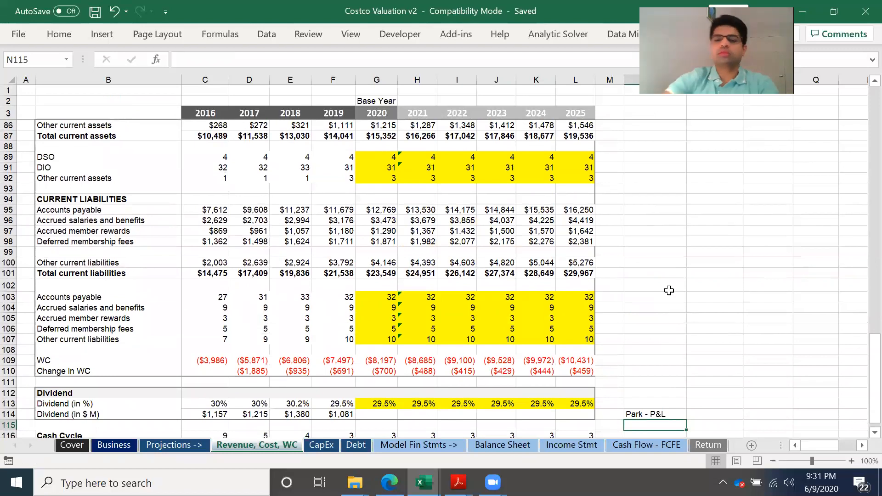
- Review the revenue, cost, working capital and dividend projections on the Revenue, Cost, WC sheet
scroll(669, 291, "up", 14)
scroll(670, 290, "down", 4)
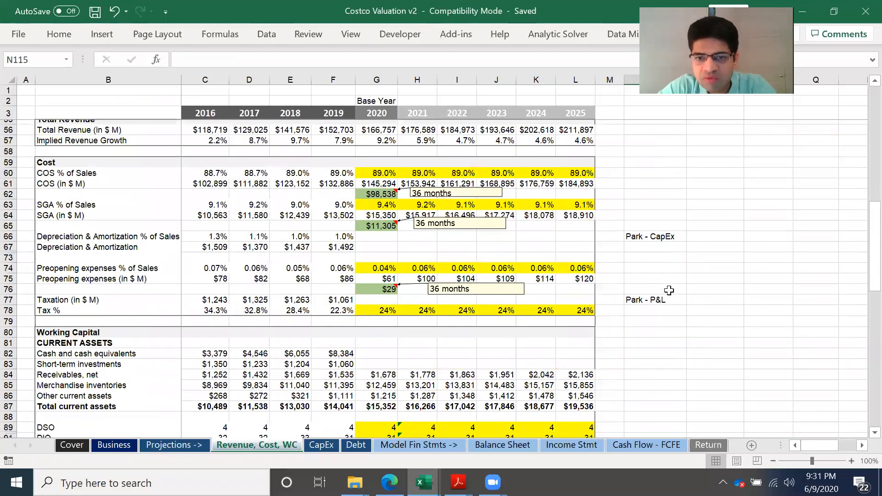
scroll(669, 291, "up", 11)
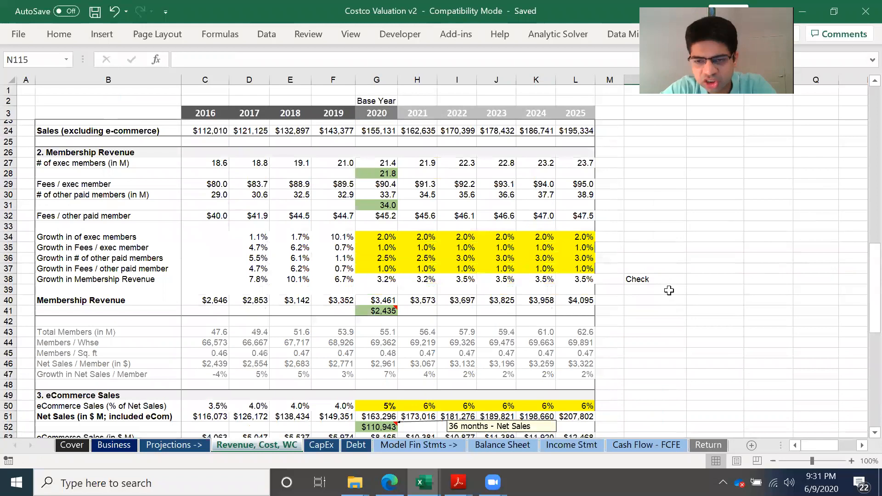
scroll(669, 291, "down", 12)
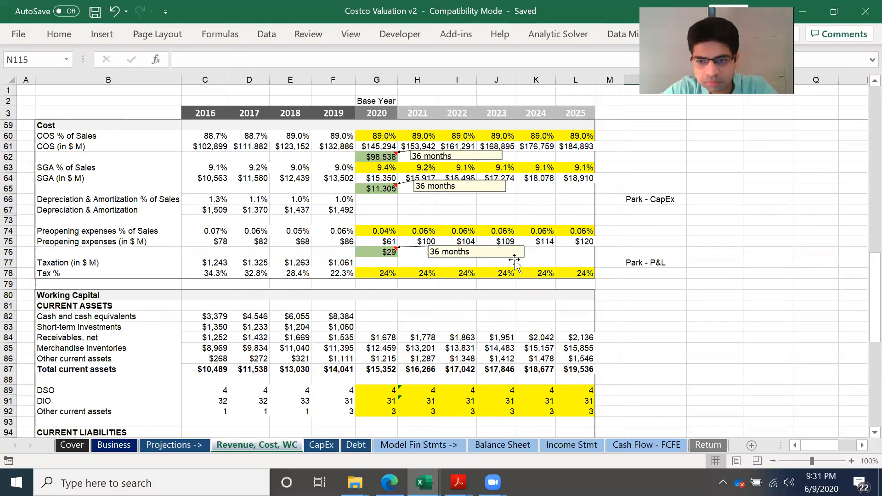
scroll(676, 370, "down", 9)
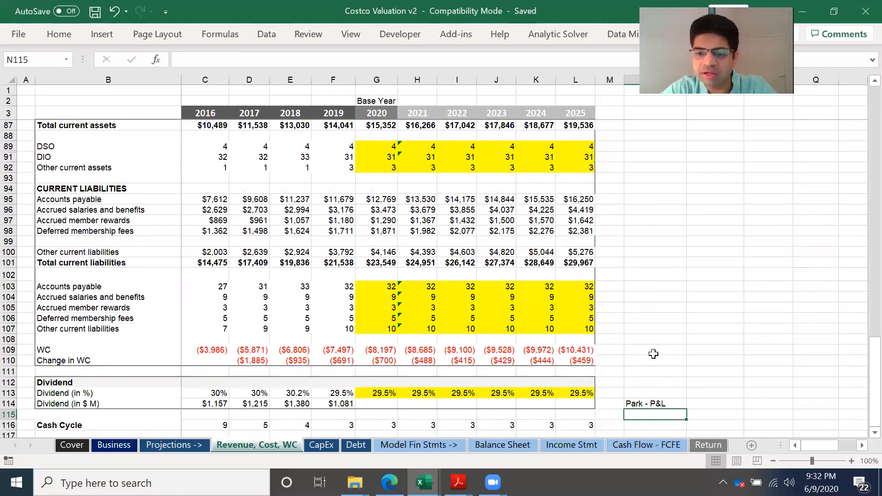
scroll(653, 353, "down", 3)
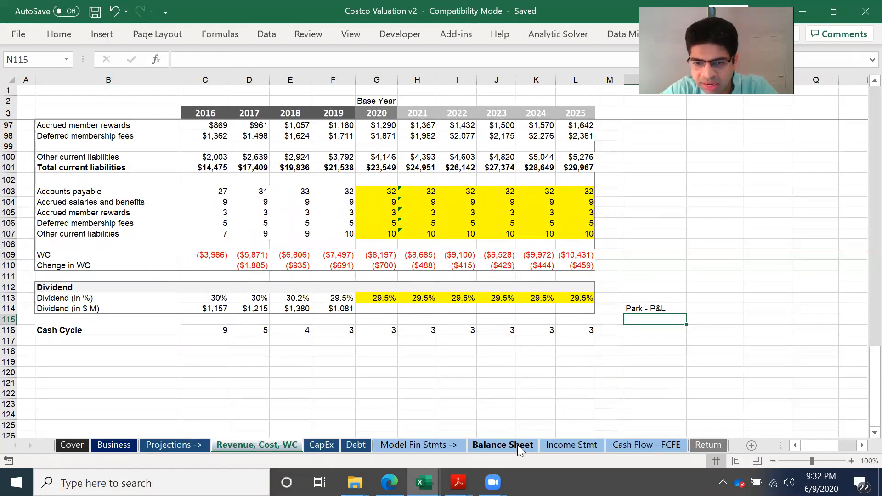
scroll(414, 221, "up", 2)
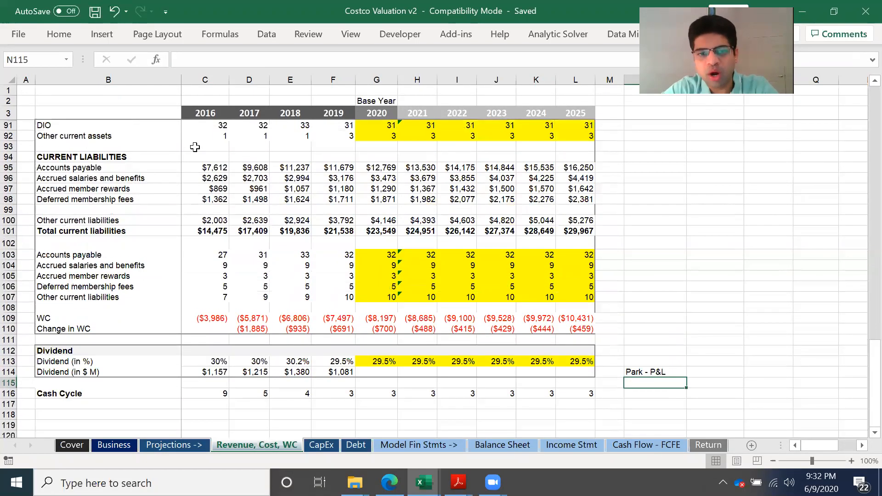
scroll(195, 146, "up", 5)
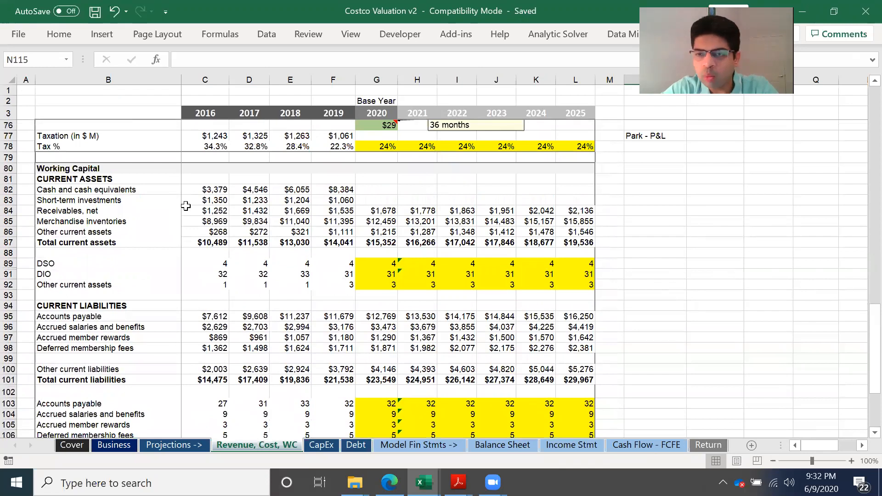
- On the Balance Sheet, link 2020 receivables to 'Revenue, Cost, WC'!G84 and fill the formula through other current assets and across to 2025
left_click(504, 444)
left_click(442, 168)
left_click(430, 157)
type("=")
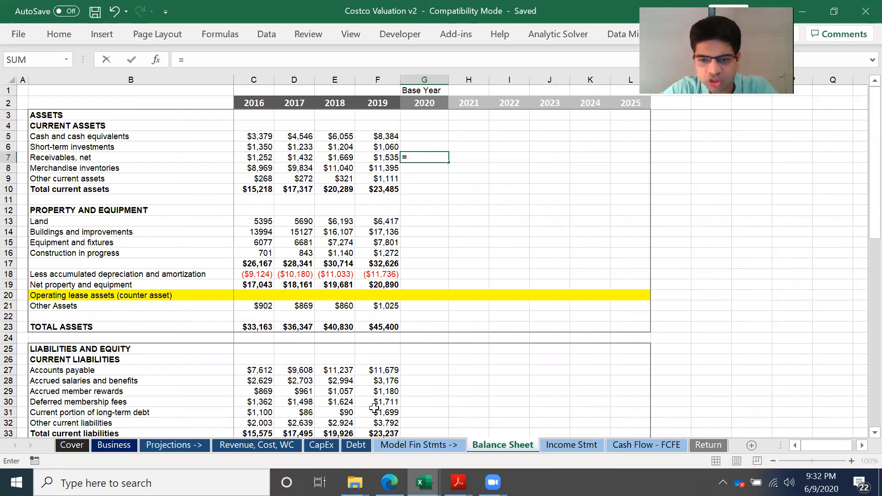
left_click(235, 446)
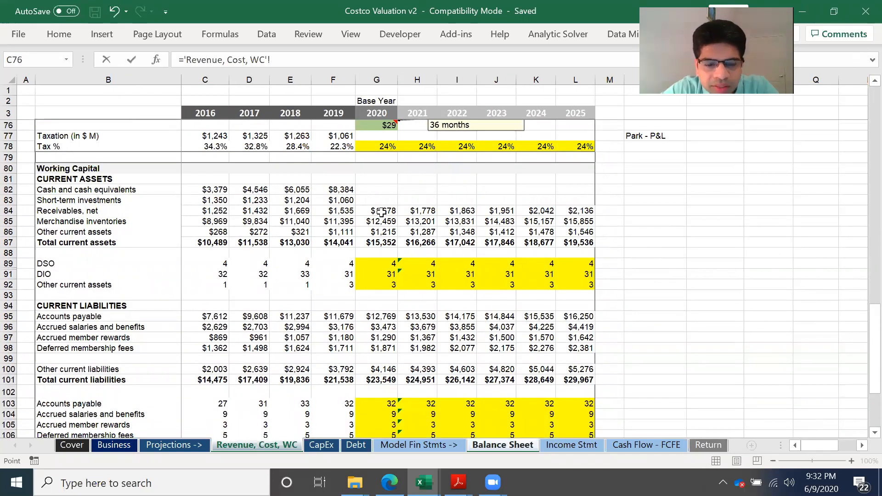
left_click(381, 212)
key("Return")
left_click(436, 157)
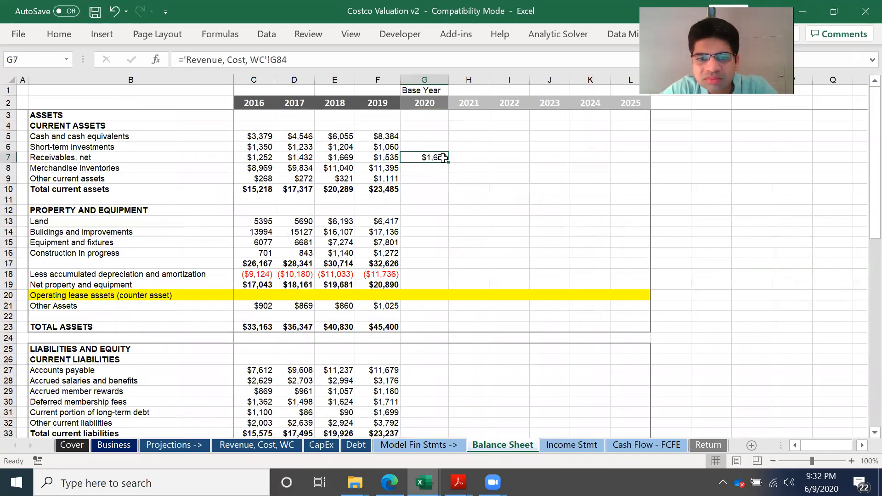
left_click_drag(446, 186, 647, 181)
- Total the 2020 current assets in G10 with =SUM(G5:G9) and extend the formula across to 2025
left_click(418, 190)
type("=S")
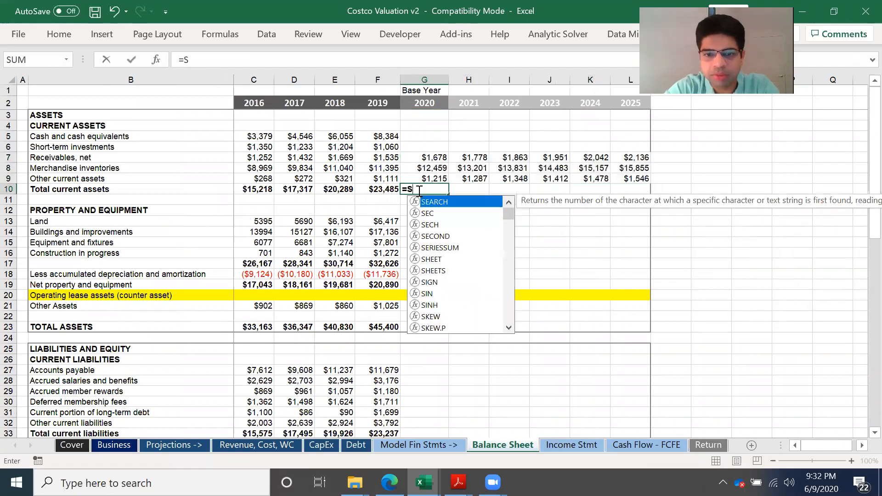
type("UM(")
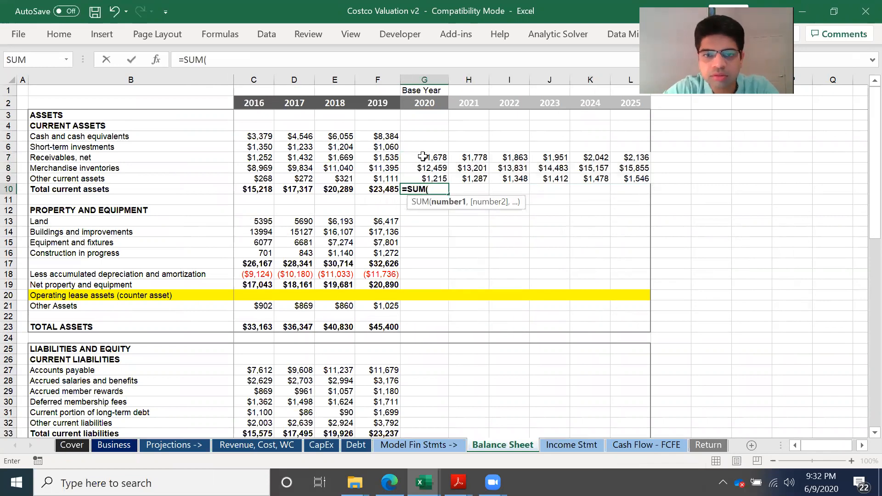
left_click_drag(423, 134, 429, 179)
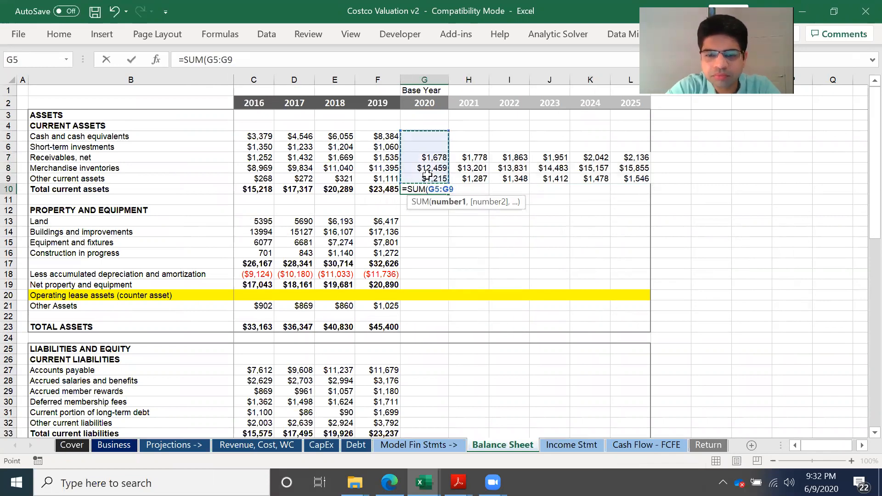
key("Return")
left_click(432, 189)
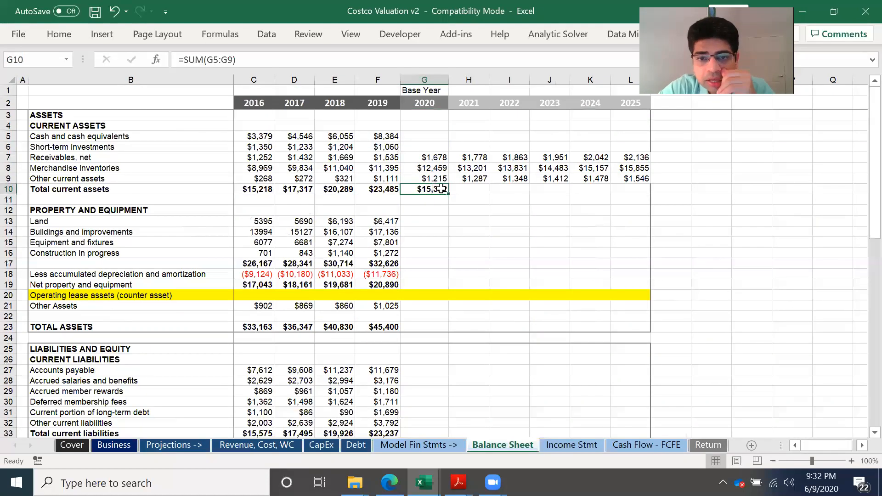
left_click_drag(448, 194, 644, 189)
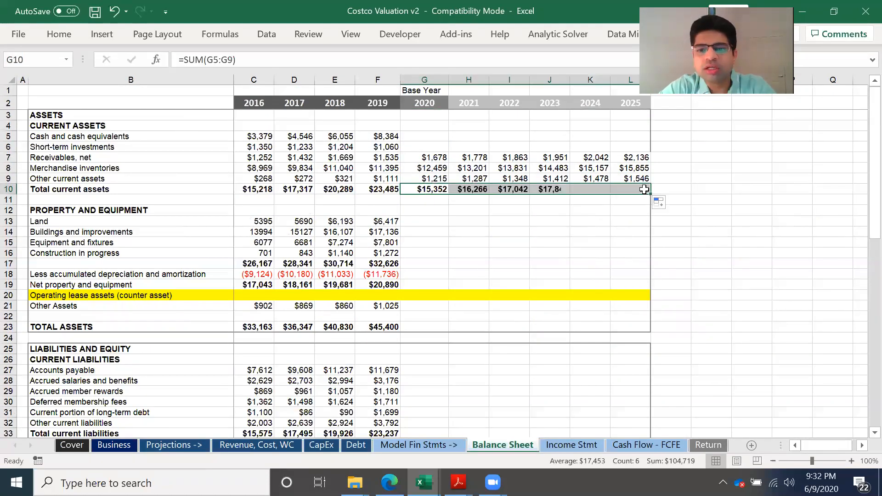
- Enter the note "Park - CF" in N5, beside the cash and cash equivalents row
left_click_drag(425, 136, 641, 151)
left_click(699, 138)
left_click(699, 138)
type("pA")
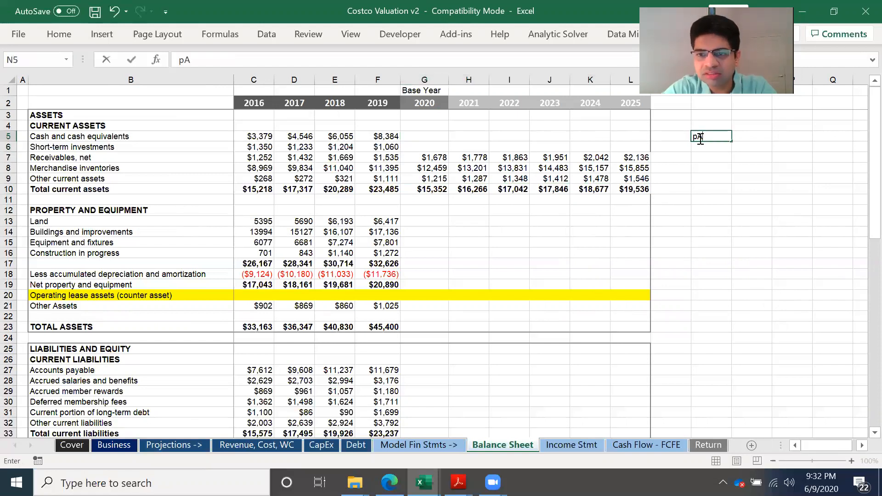
key("BackSpace")
key("BackSpace")
type("Park")
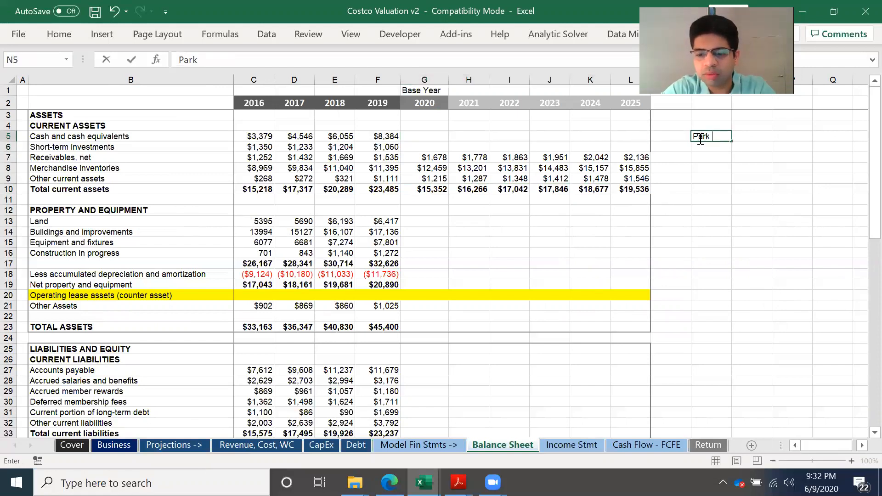
type(" - CF")
key("Return")
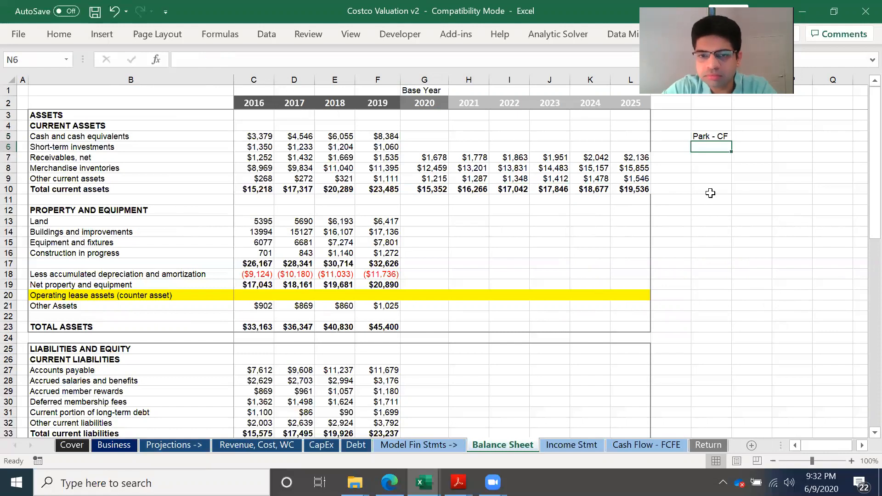
- Enter the note "Park - CapEx" in M17, beside the property and equipment subtotal row
scroll(675, 232, "down", 2)
left_click(410, 168)
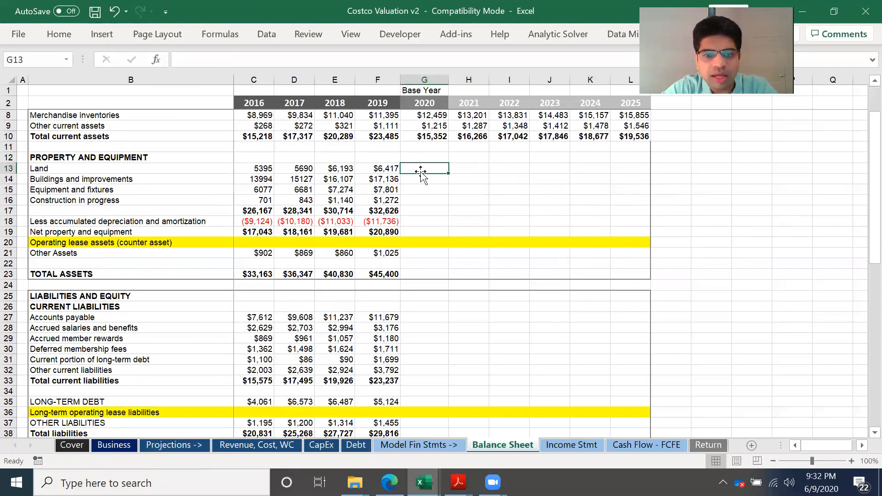
left_click(420, 212)
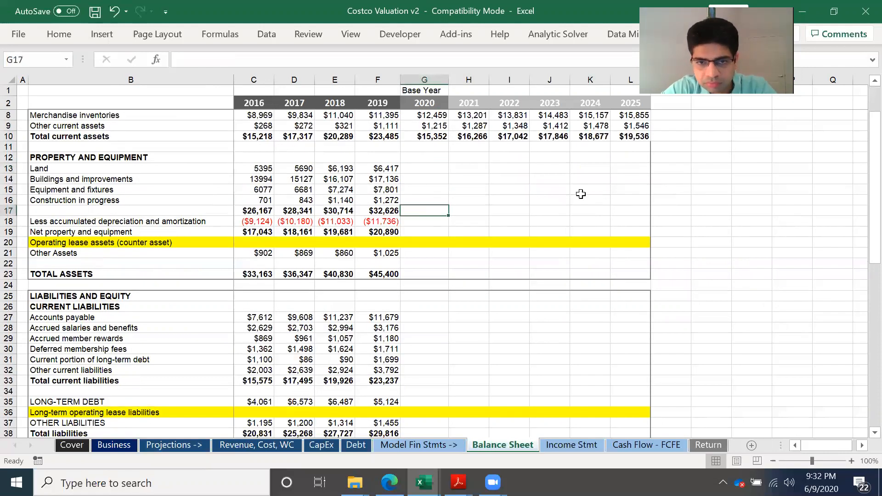
left_click(688, 222)
left_click(673, 211)
type("pA")
key("BackSpace")
key("BackSpace")
type("Park - CapEx")
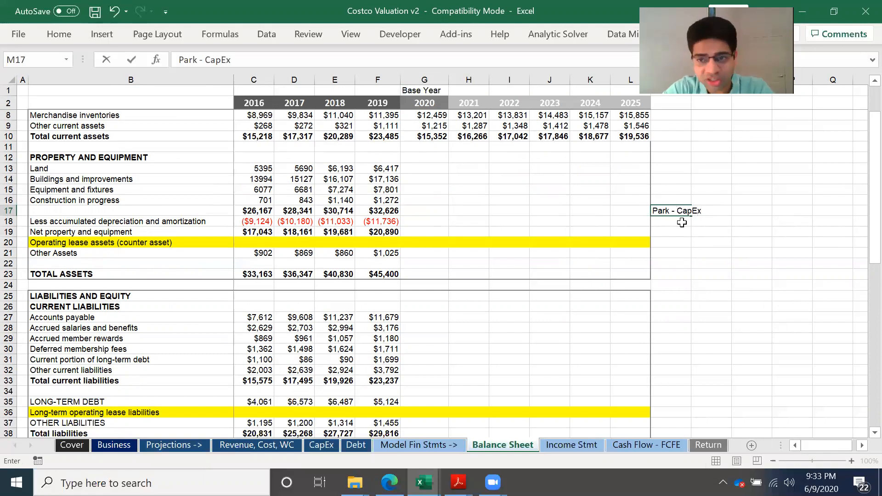
left_click(711, 253)
- Set 2020 Other Assets equal to the prior year with =F21 and extend the formula across to 2025
scroll(509, 266, "down", 1)
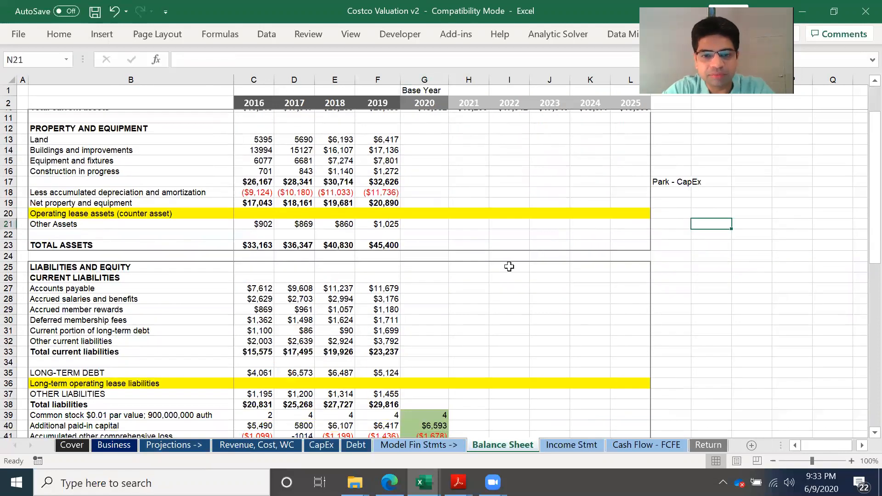
scroll(510, 266, "down", 1)
left_click(436, 210)
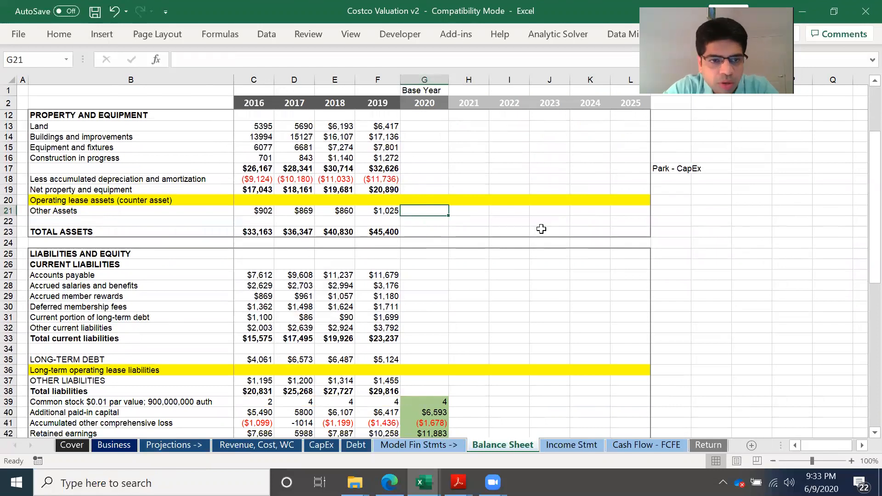
type("=")
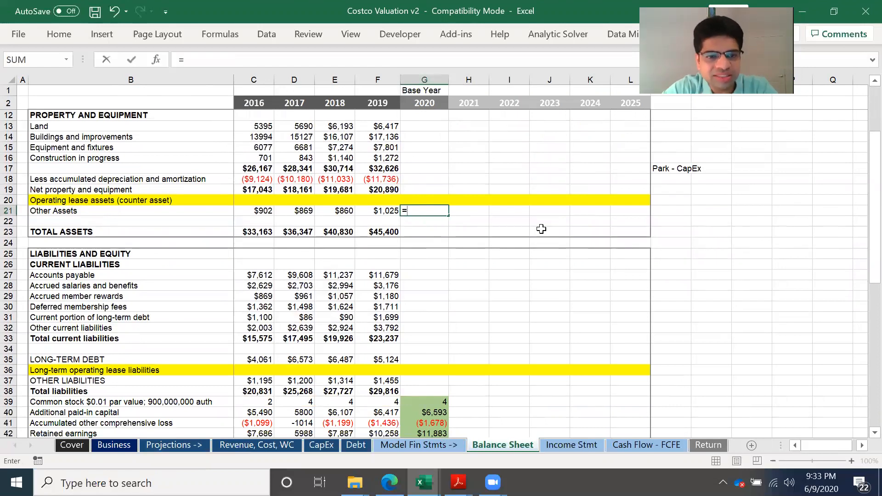
left_click(390, 210)
key("Return")
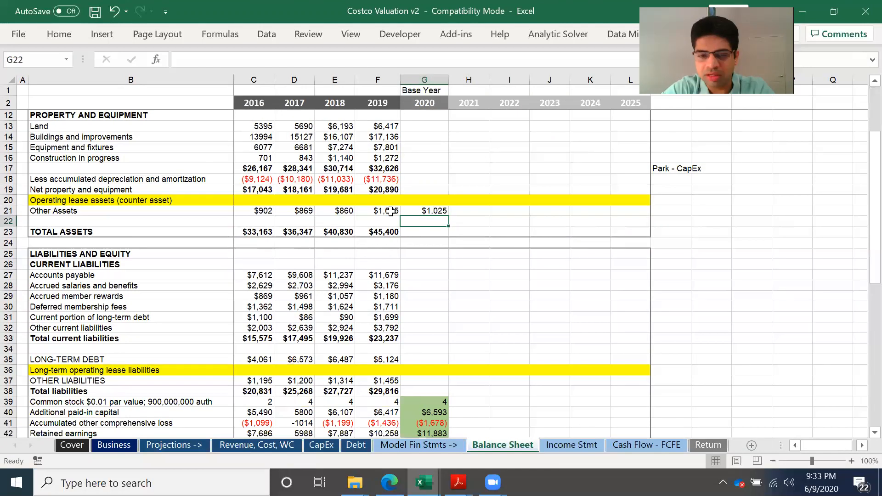
left_click(435, 211)
left_click_drag(449, 217, 636, 216)
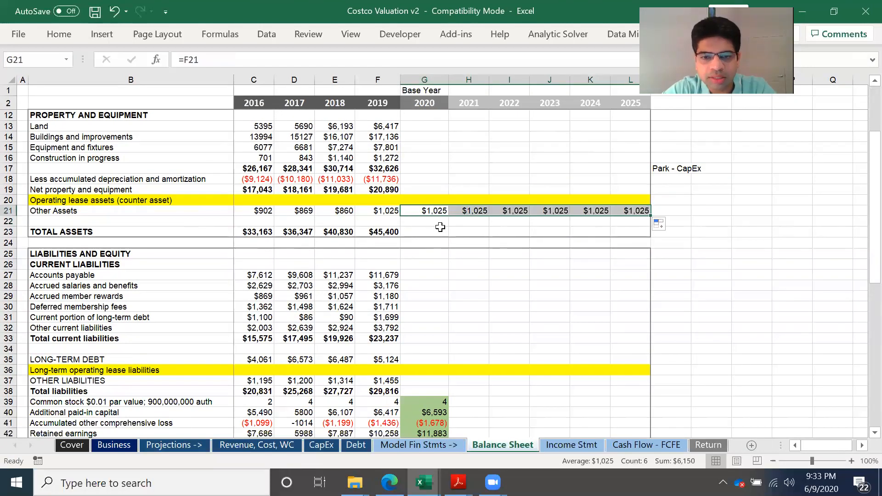
- Link 2020 accounts payable to 'Revenue, Cost, WC'!G95 and fill the formula down through deferred membership fees and across to 2025
scroll(466, 287, "down", 1)
scroll(466, 287, "down", 2)
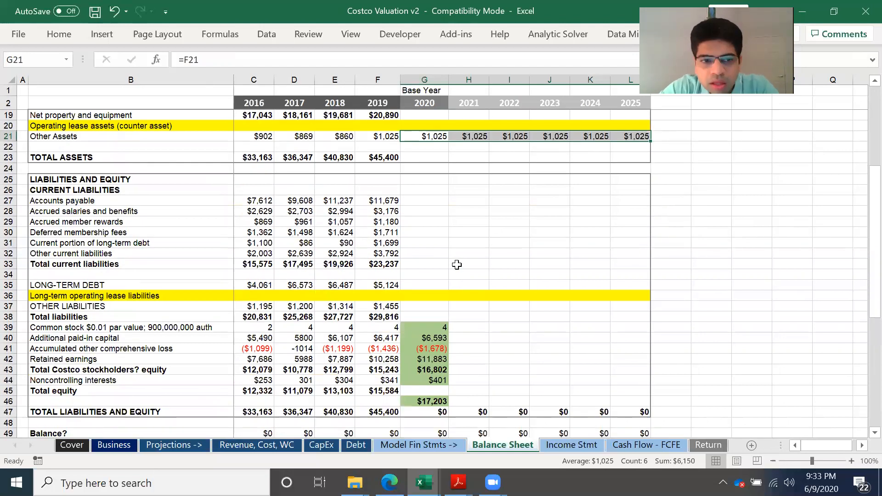
left_click(426, 202)
type("=")
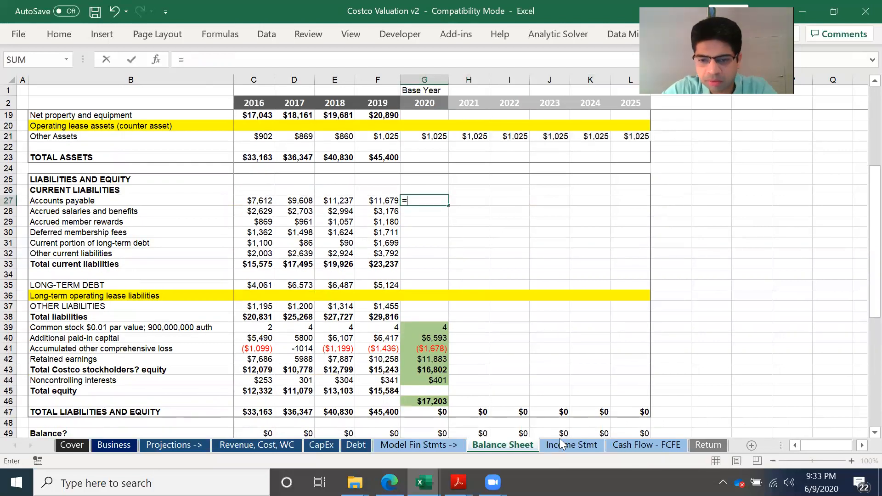
left_click(256, 445)
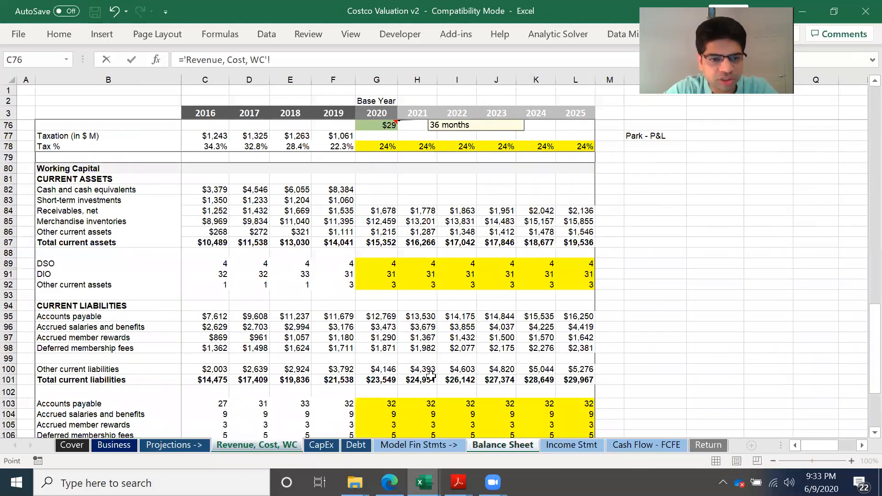
scroll(429, 380, "down", 3)
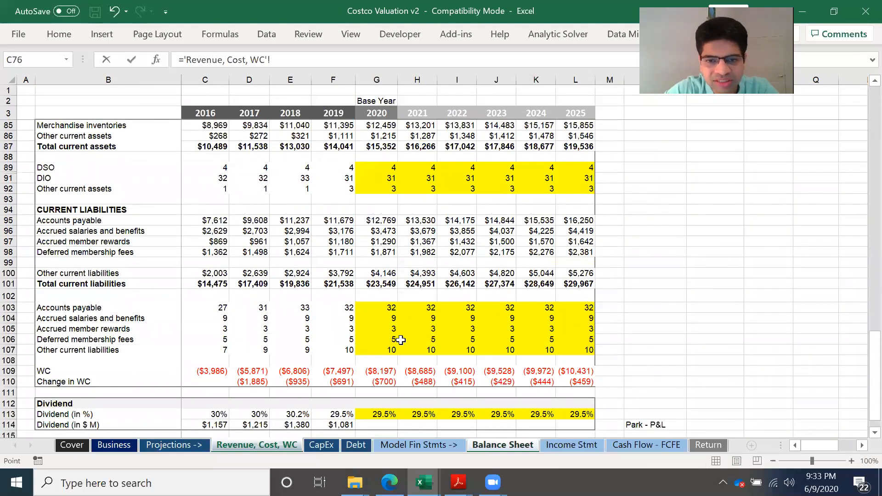
left_click(383, 221)
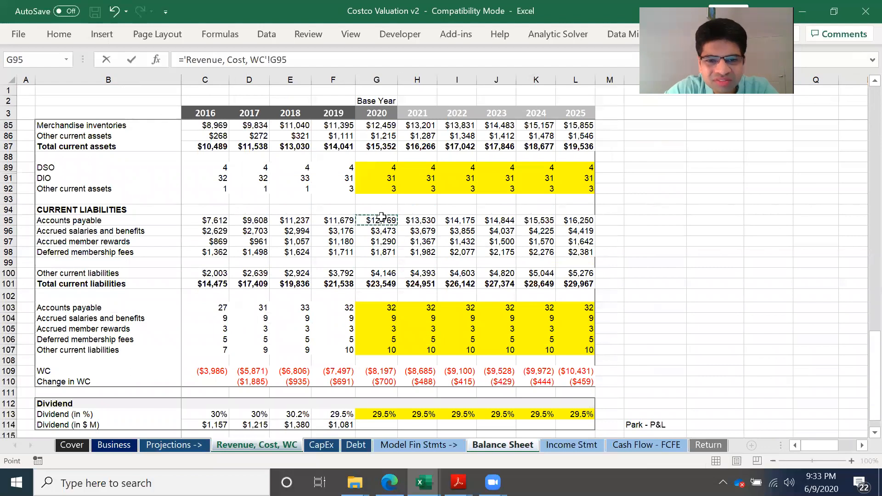
key("Return")
left_click(436, 200)
left_click_drag(448, 205, 655, 236)
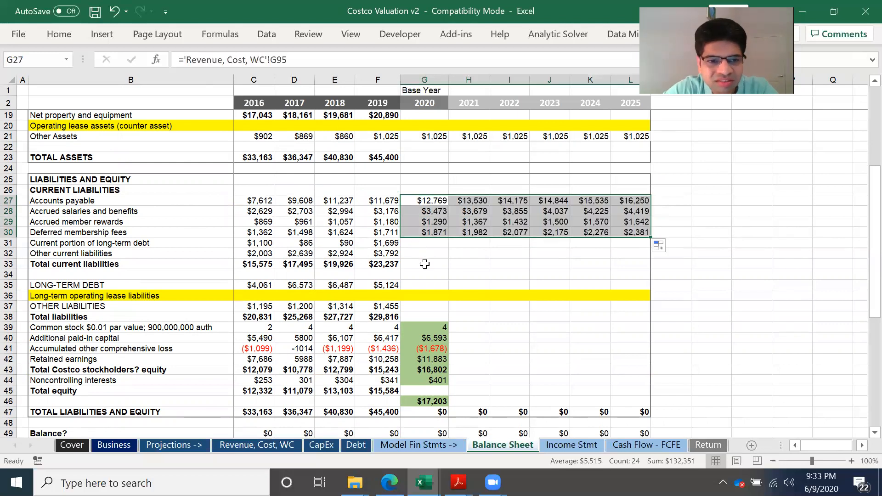
- Link 2020 other current liabilities to 'Revenue, Cost, WC'!G100 and fill the formula across to 2025
left_click(424, 264)
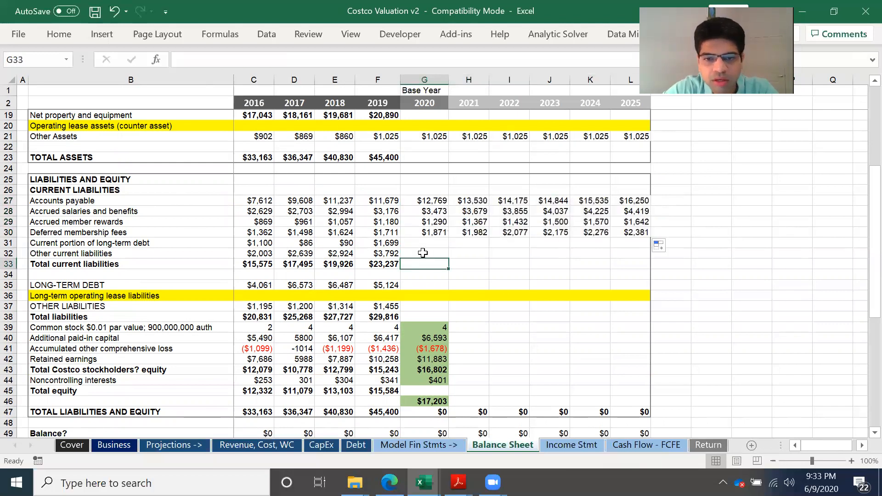
left_click(433, 253)
type("=")
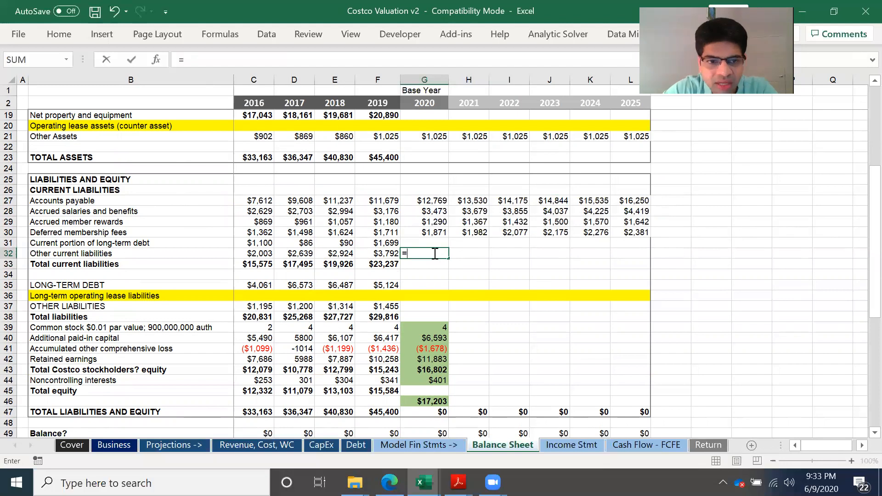
left_click(241, 448)
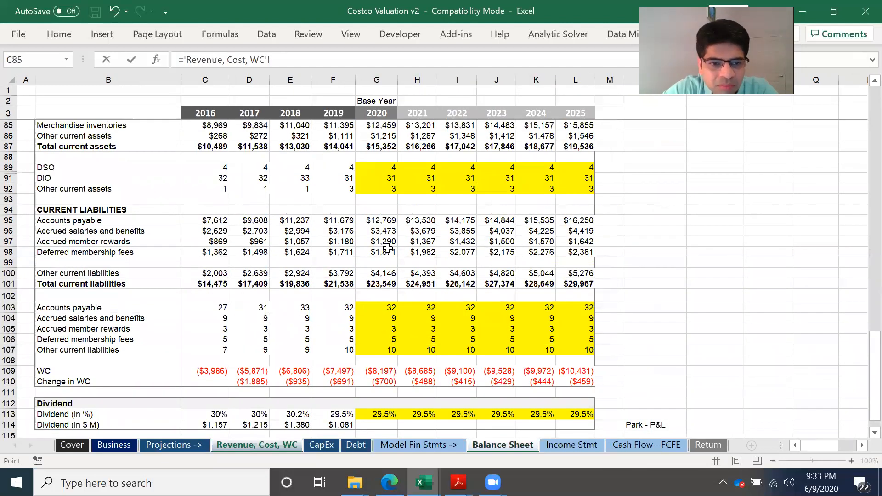
left_click(392, 274)
key("ctrl+Return")
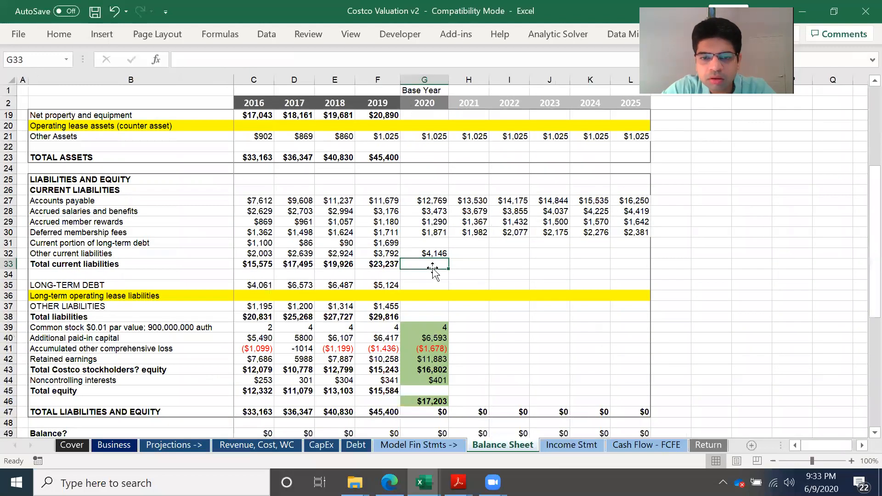
left_click_drag(612, 248, 634, 252)
- Total the 2020 current liabilities in G33 with =SUM(G27:G32) and extend the formula across to 2025
left_click(436, 263)
type("=sum(")
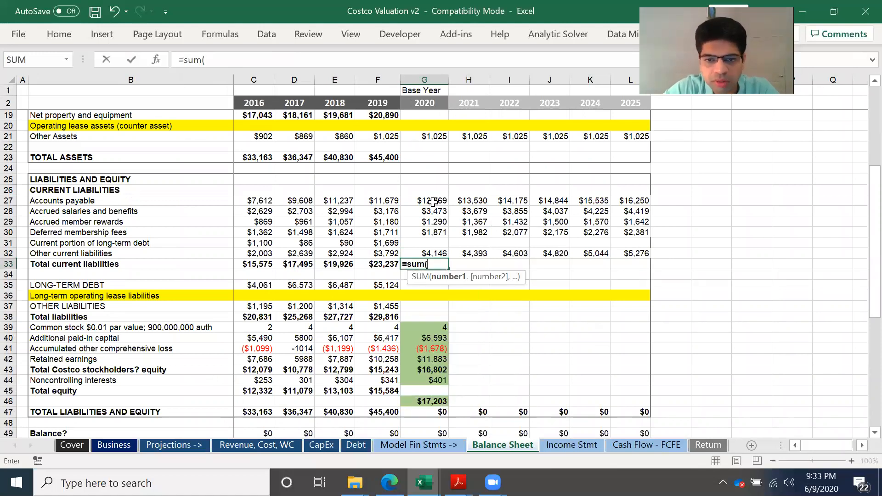
left_click_drag(433, 201, 440, 254)
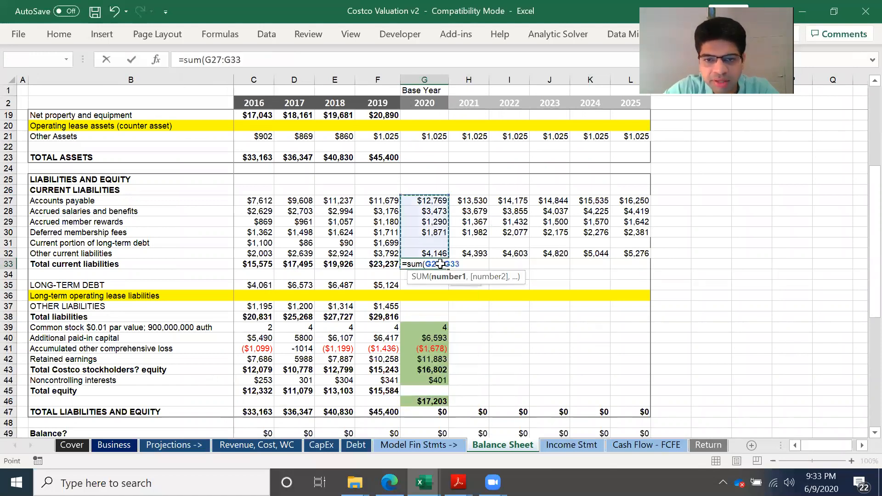
key("Return")
left_click(441, 262)
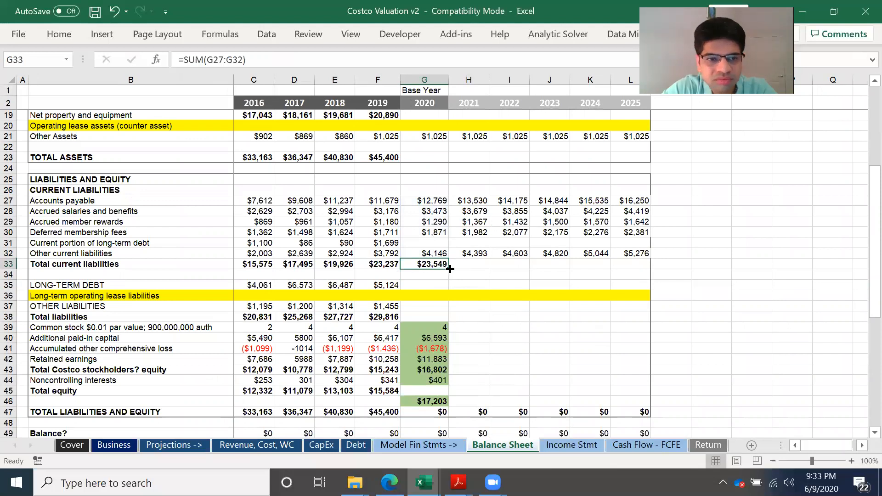
left_click_drag(450, 269, 634, 279)
- Enter the note "Park - Debt" in M35, beside the long-term debt row
left_click(440, 284)
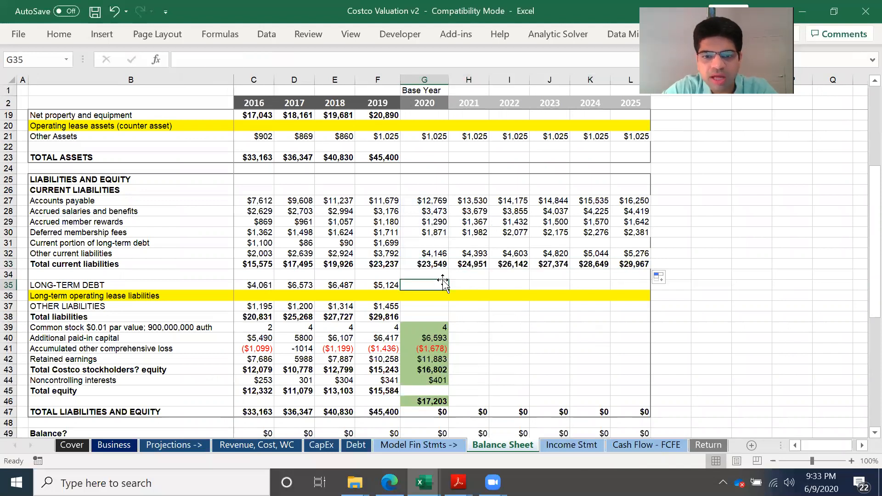
left_click(677, 281)
type("Parl")
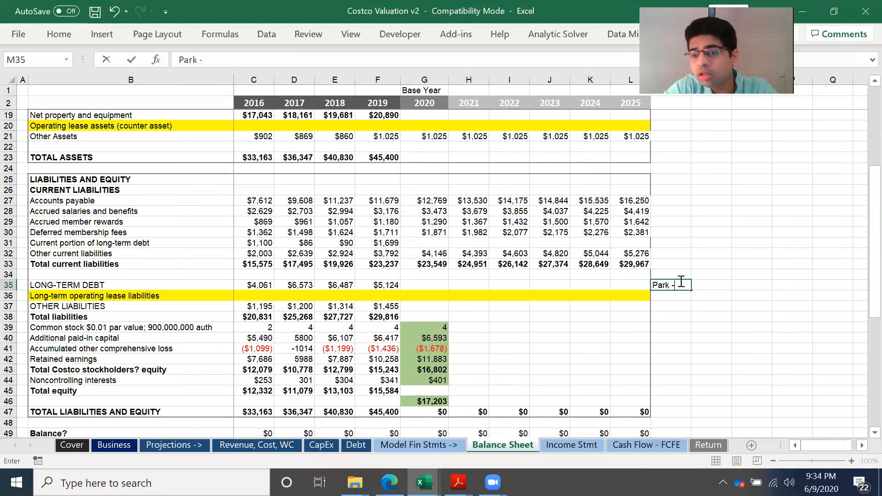
type(" - Deb")
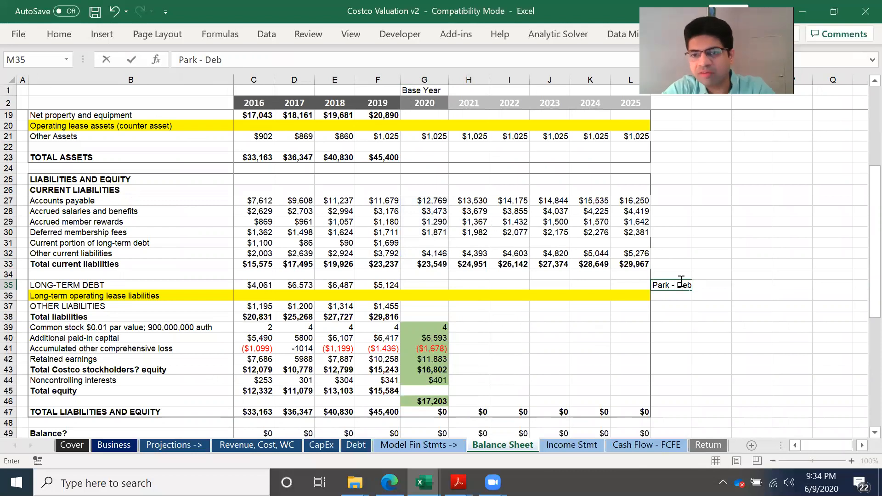
type("t")
key("Return")
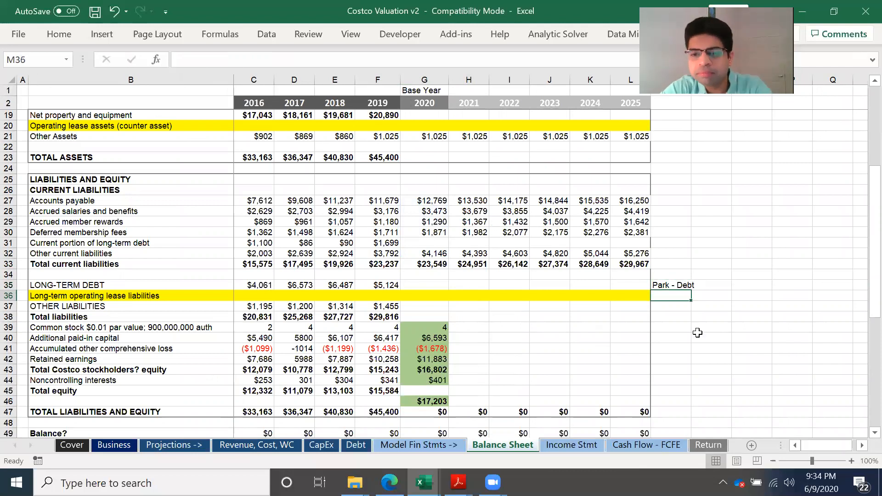
- Set 2020 Other Liabilities equal to the prior year with =F37, extend the formula across to 2025, and save the workbook
scroll(698, 332, "down", 2)
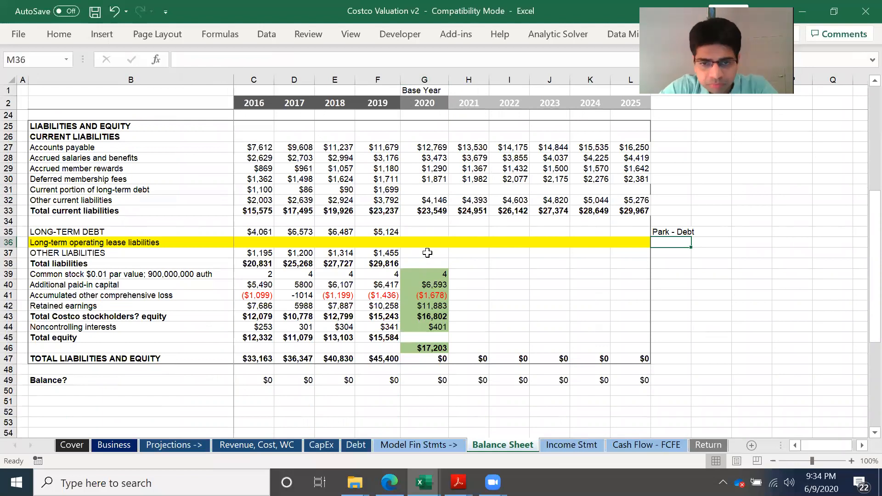
left_click(428, 231)
left_click(437, 254)
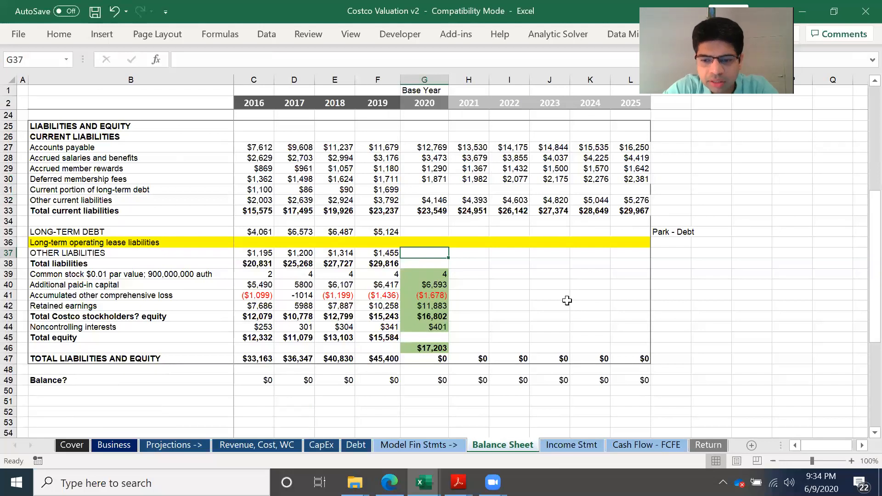
type("=")
left_click(386, 253)
key("Return")
left_click(424, 252)
left_click_drag(450, 256, 645, 255)
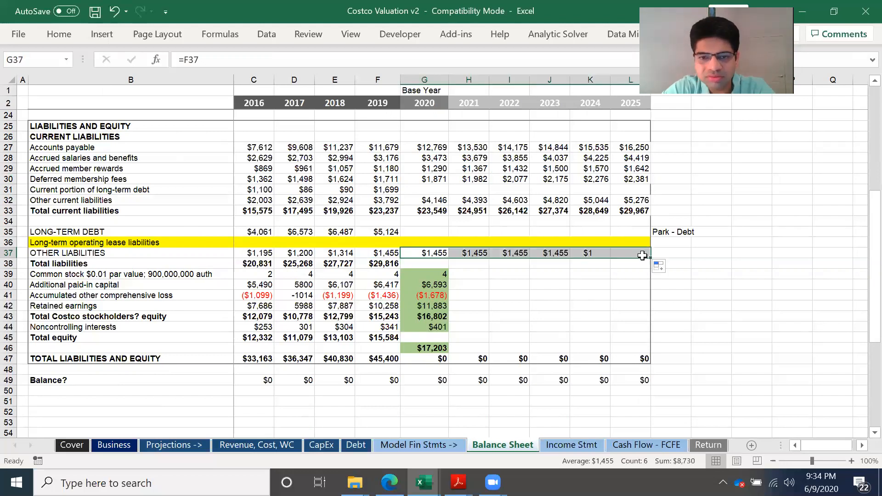
left_click(439, 337)
key("ctrl+s")
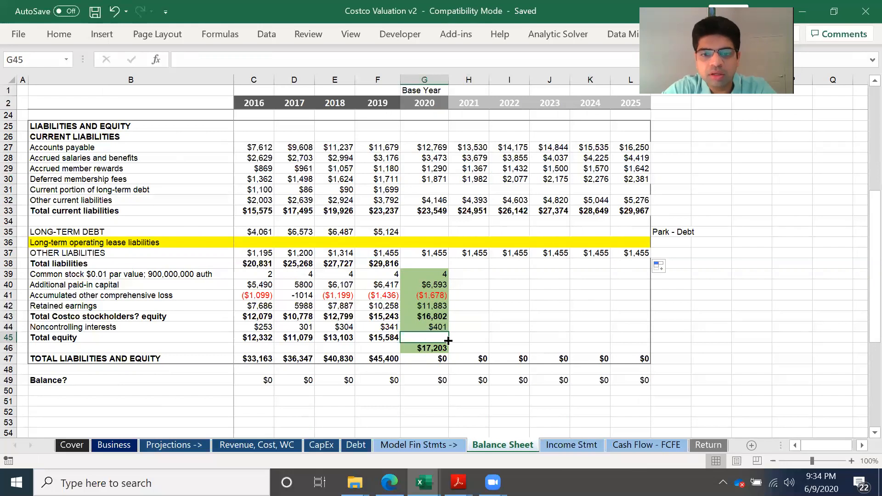
- Enter the note "Park - P&L" in M45, beside the total equity row, and save the workbook
left_click(434, 277)
left_click_drag(434, 277, 439, 328)
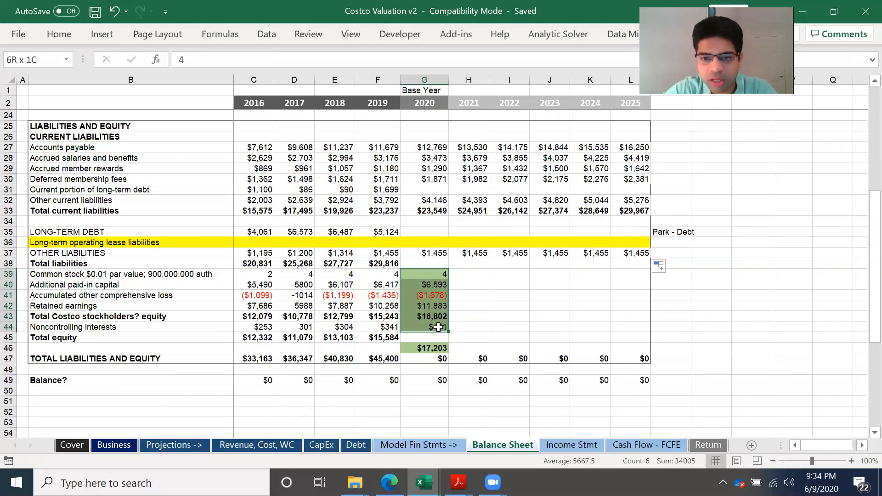
left_click_drag(438, 327, 438, 329)
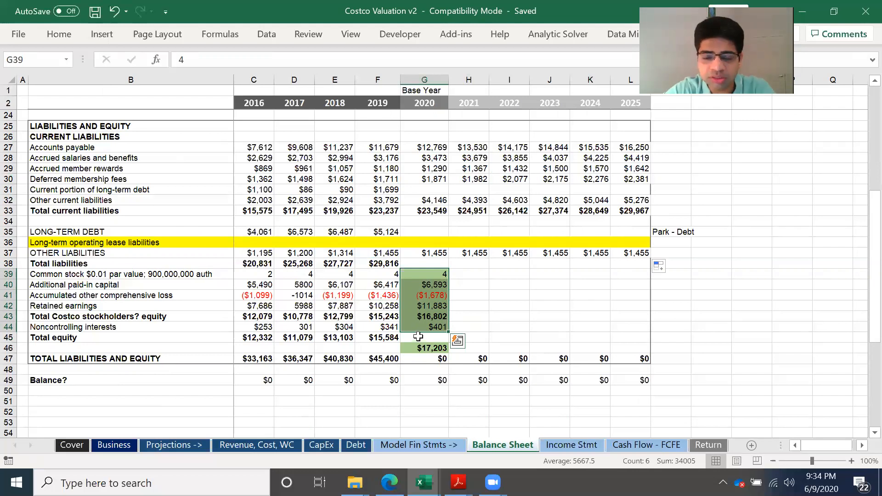
left_click(418, 337)
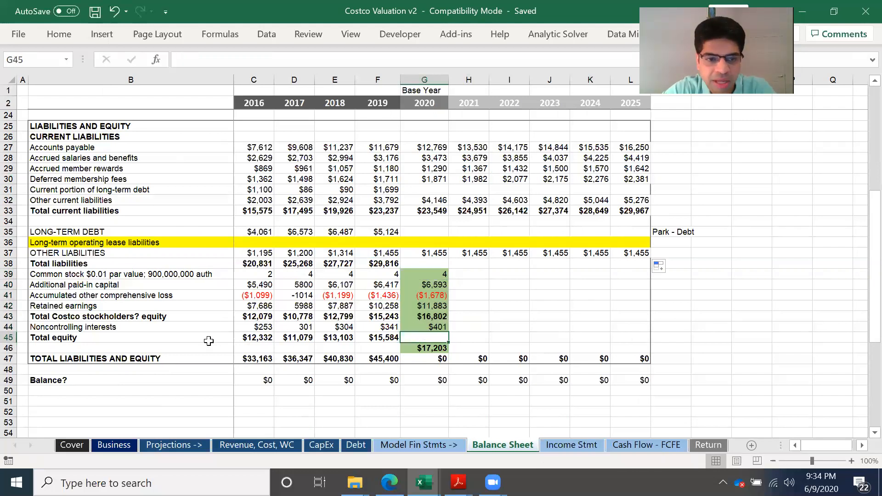
left_click(671, 341)
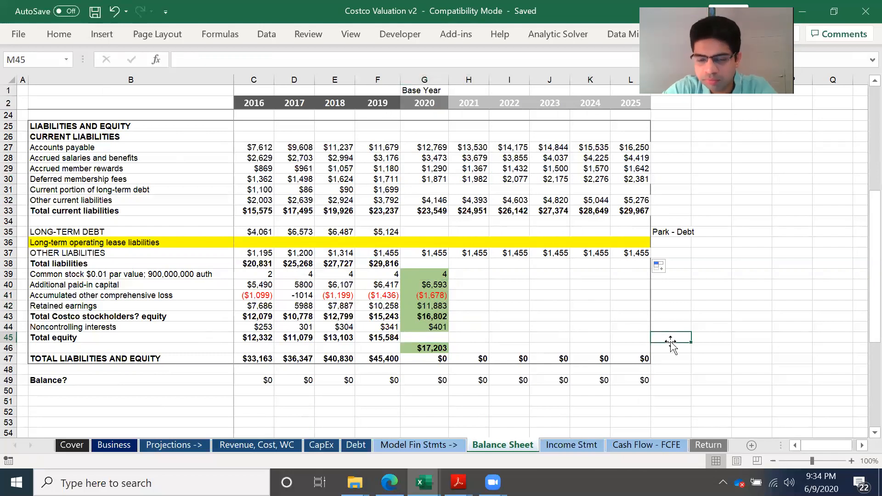
type("Park - P&L")
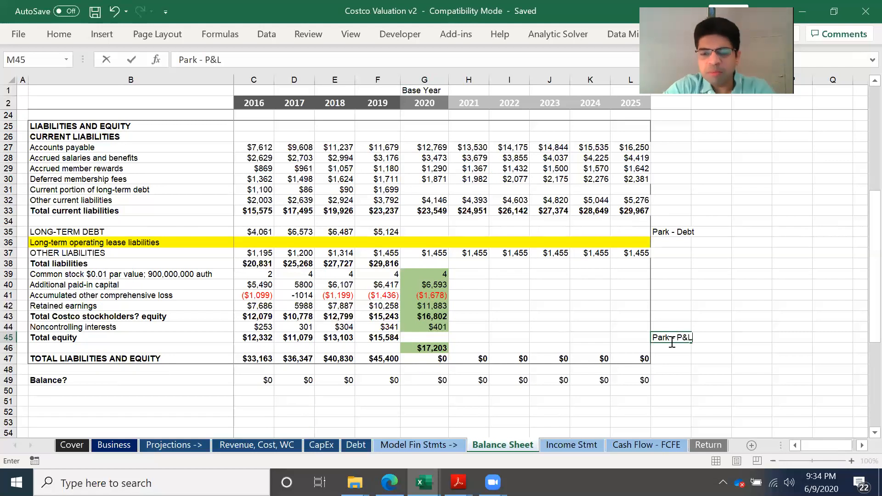
key("Return")
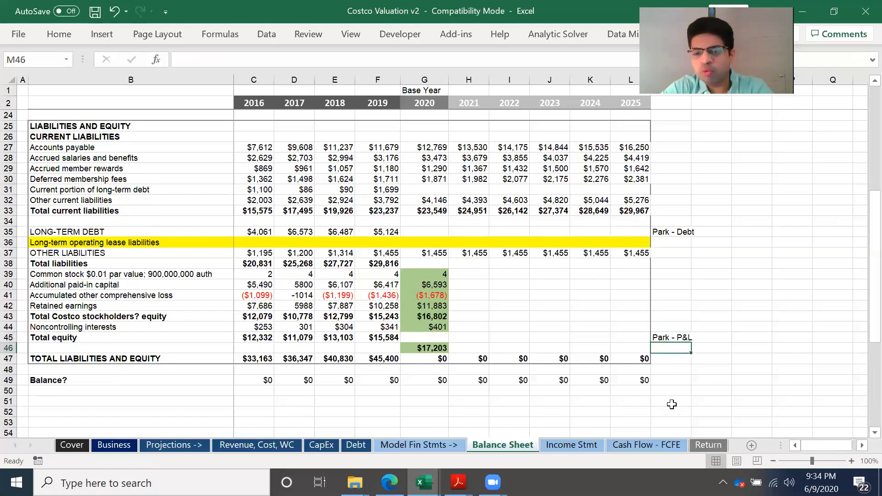
key("ctrl+s")
- Examine on the Debt sheet how the 2020 long-term debt formula combines the 2019 debt balances with the added amount in G39
scroll(429, 418, "up", 1)
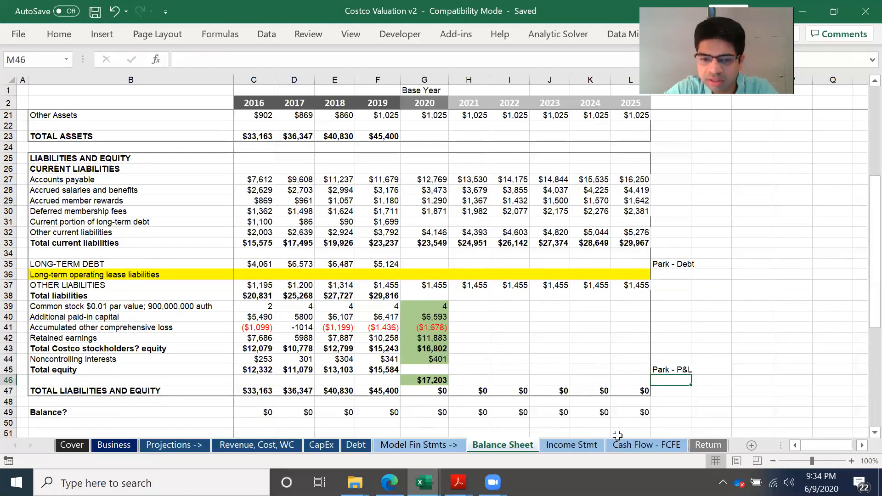
left_click(353, 448)
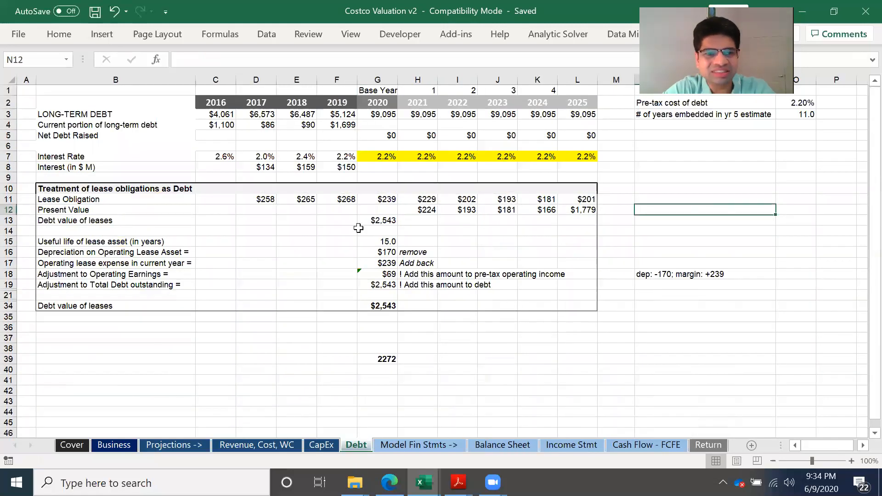
left_click(459, 220)
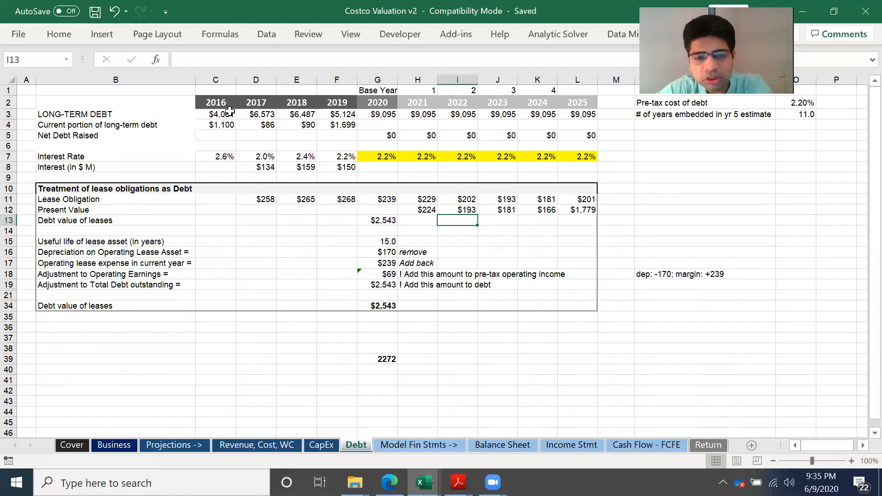
left_click_drag(335, 114, 335, 124)
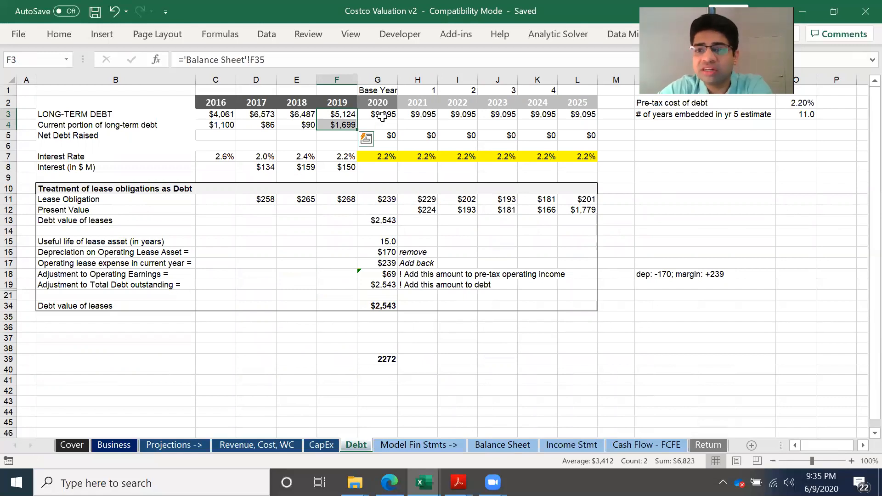
left_click(383, 115)
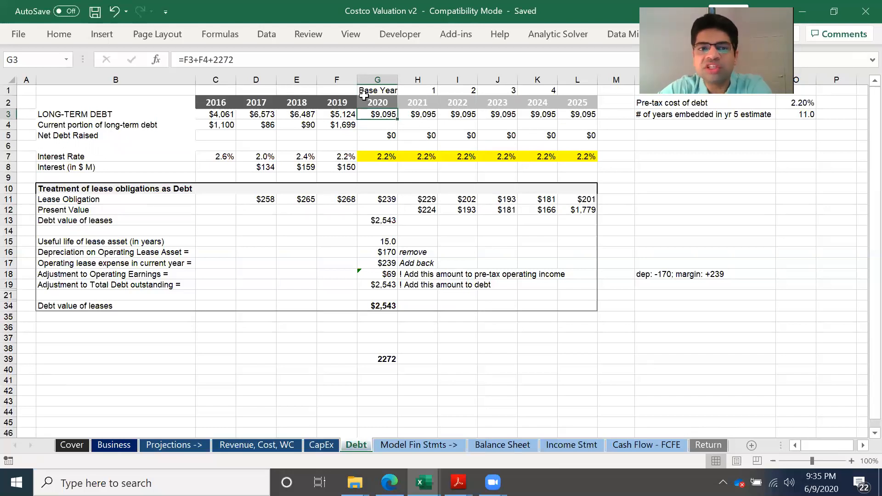
double_click(240, 58)
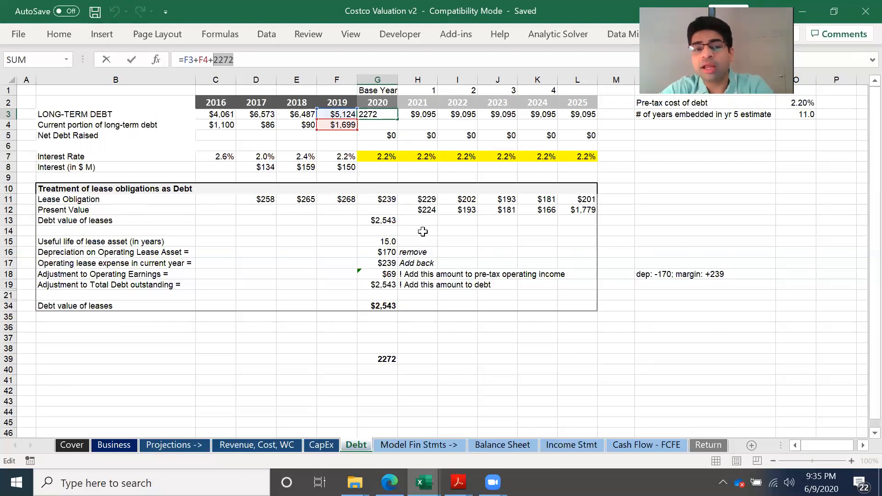
key("Escape")
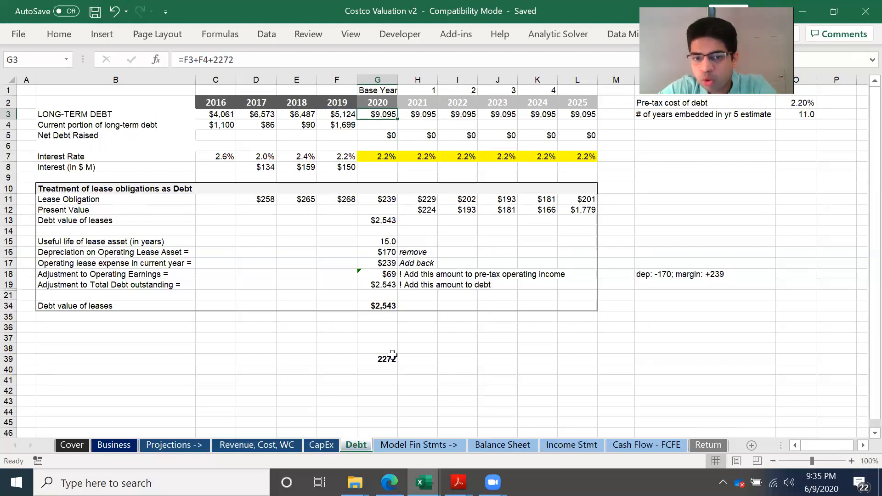
left_click(387, 358)
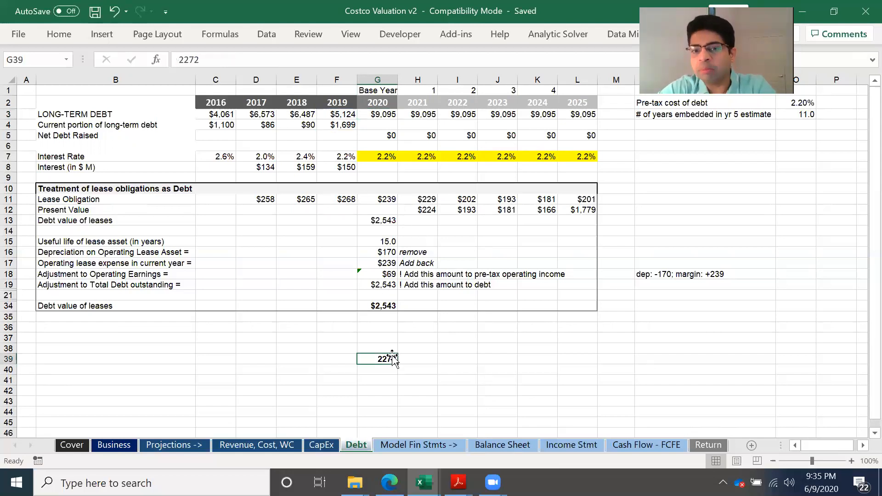
left_click(390, 115)
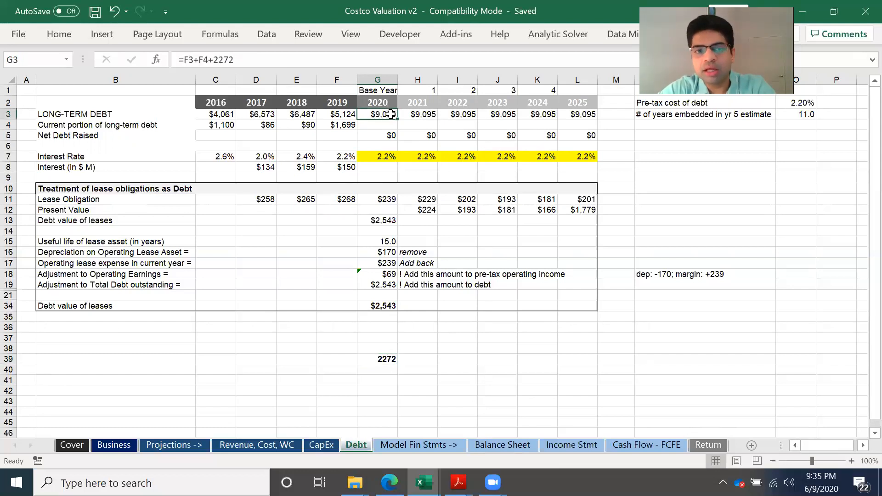
left_click_drag(235, 60, 213, 61)
key("Escape")
left_click(391, 359)
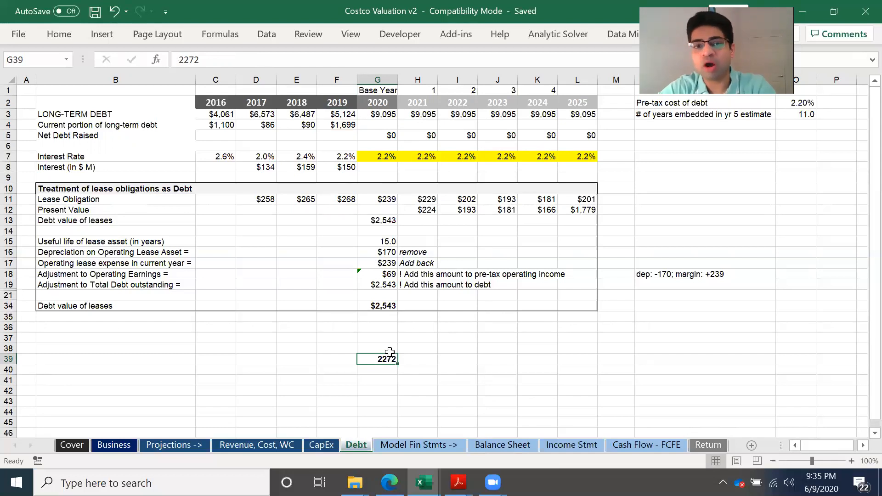
left_click(388, 113)
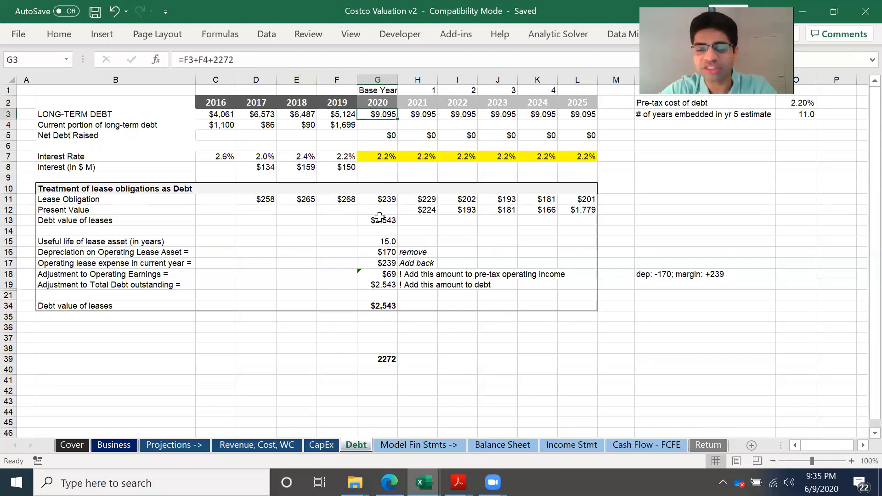
left_click(387, 358)
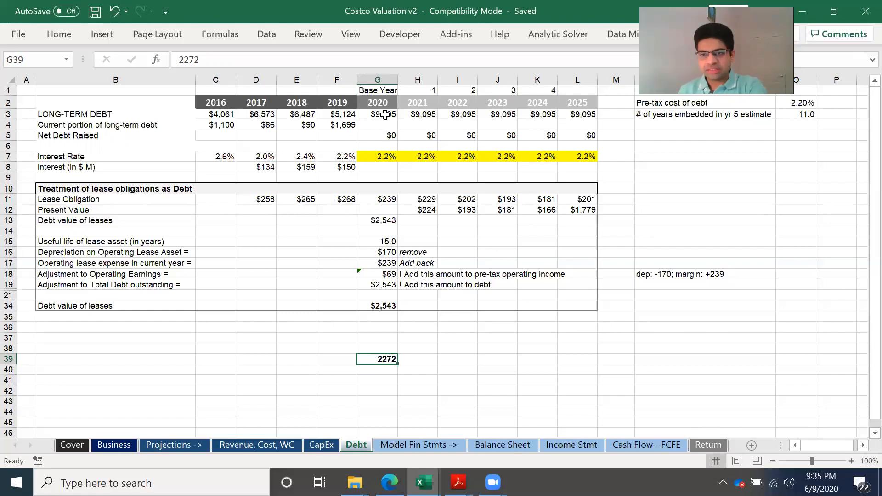
left_click(354, 124)
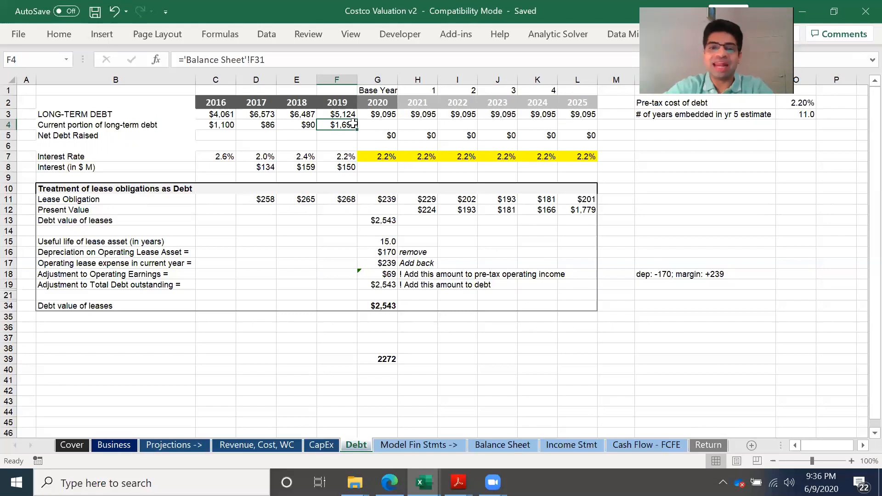
left_click(91, 135)
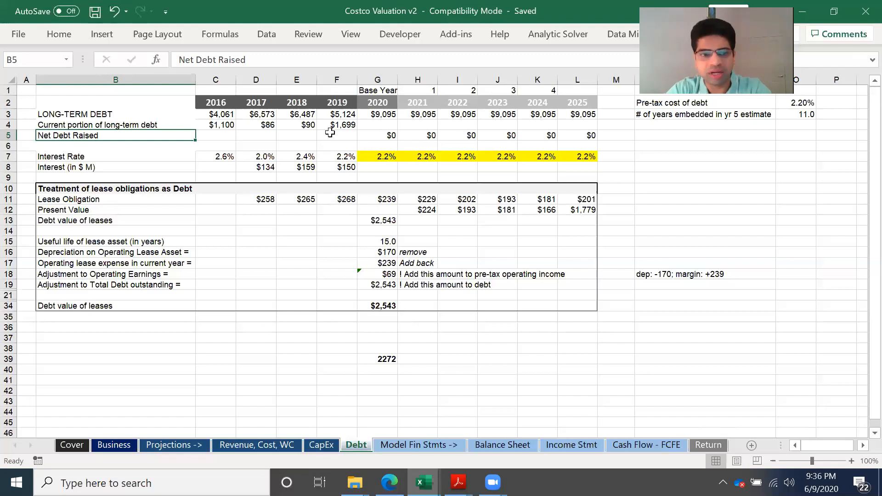
- Examine the net debt raised, interest rate and interest rows on the Debt sheet, comparing the 2019 rate formula with the 2020 assumption
key("Right")
key("Right")
key("Right")
key("Right")
key("Right")
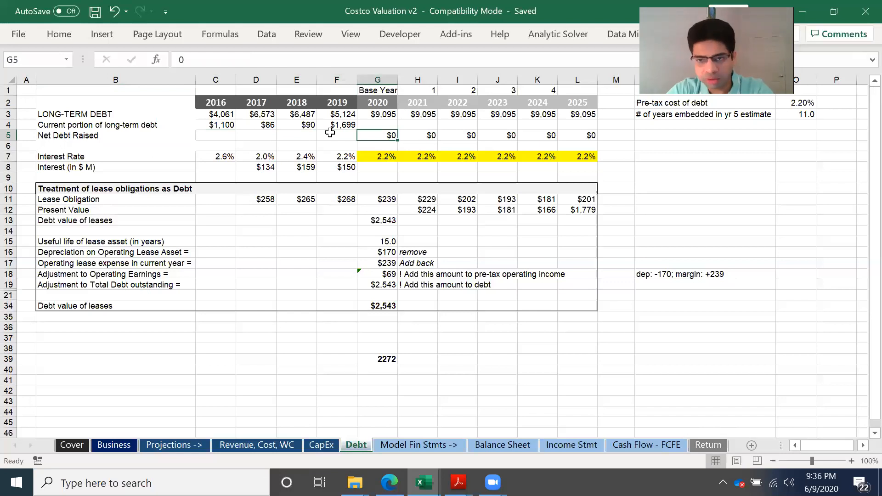
left_click(352, 157)
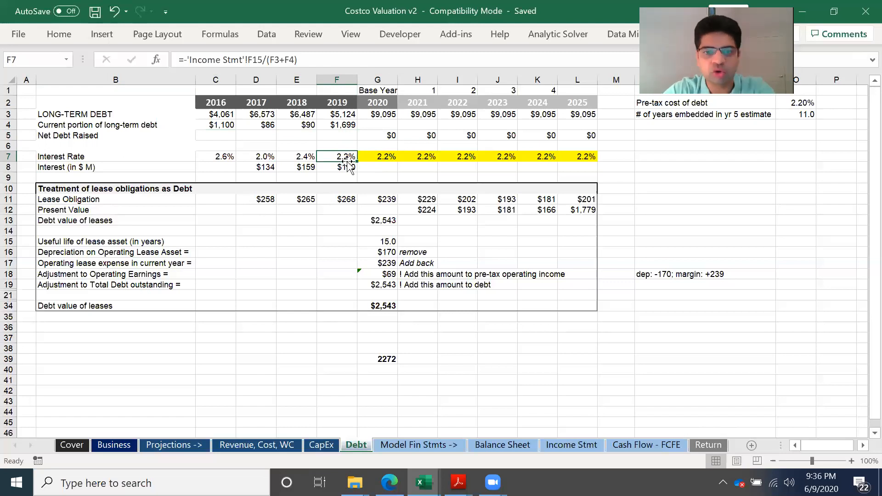
left_click(382, 159)
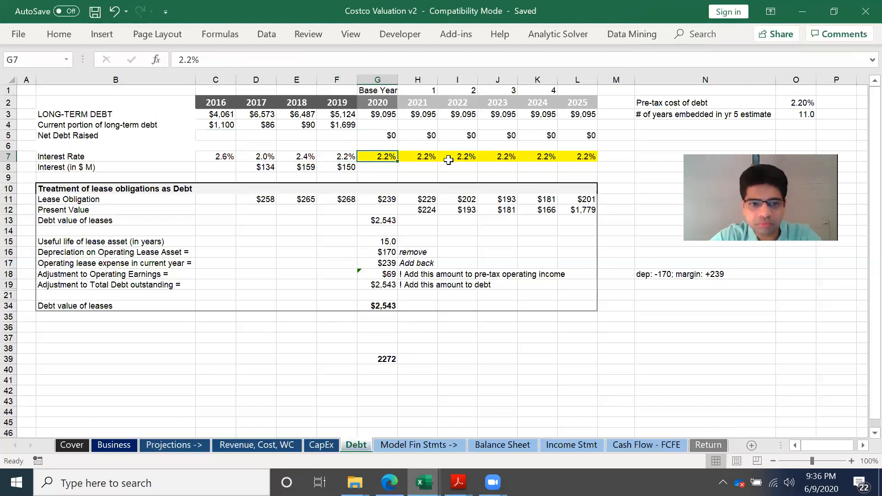
left_click(347, 166)
left_click(365, 164)
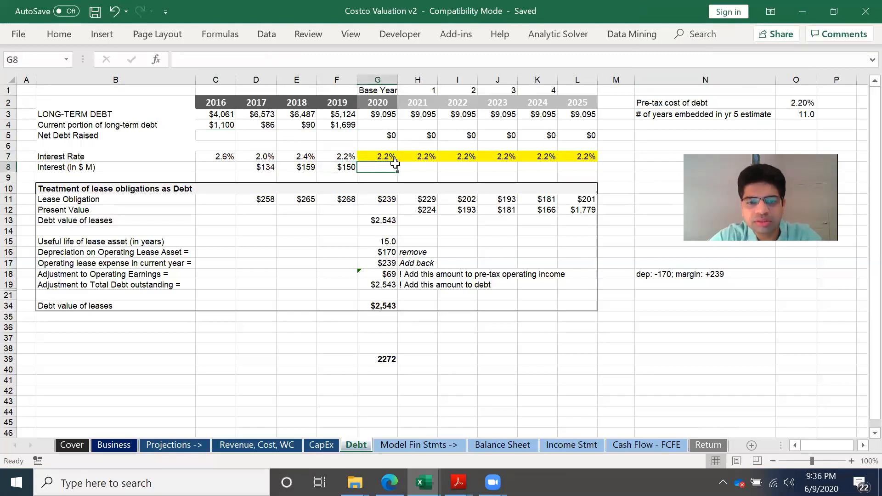
- Enter the note "Park - P&L" in M8, beside the interest row
left_click(631, 167)
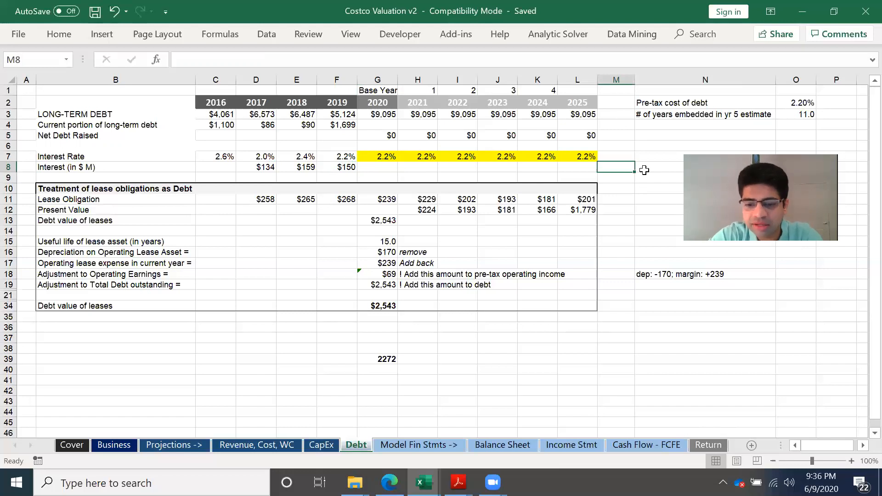
type("pAR")
key("BackSpace")
key("BackSpace")
key("BackSpace")
type("Park - P&L")
key("Return")
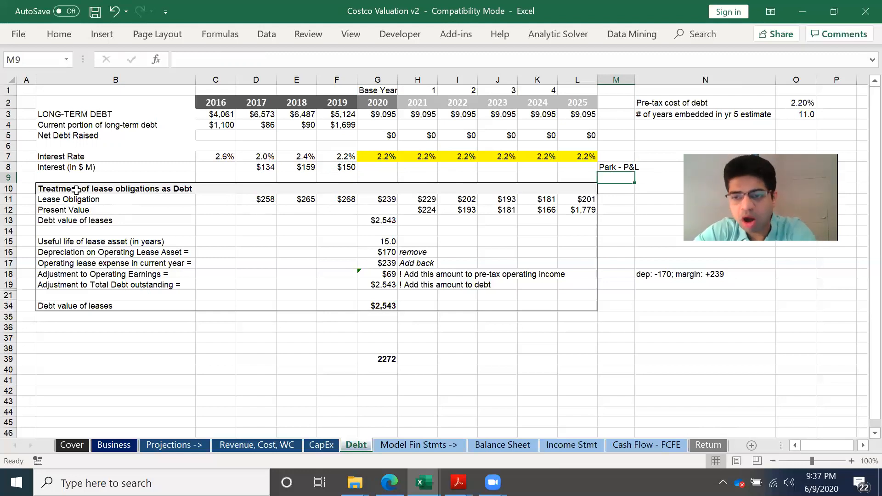
- Examine the lease obligations block, comparing the historical, 2020 and 2021–2024 obligations with the 2025 formula in L11
left_click_drag(77, 190, 236, 307)
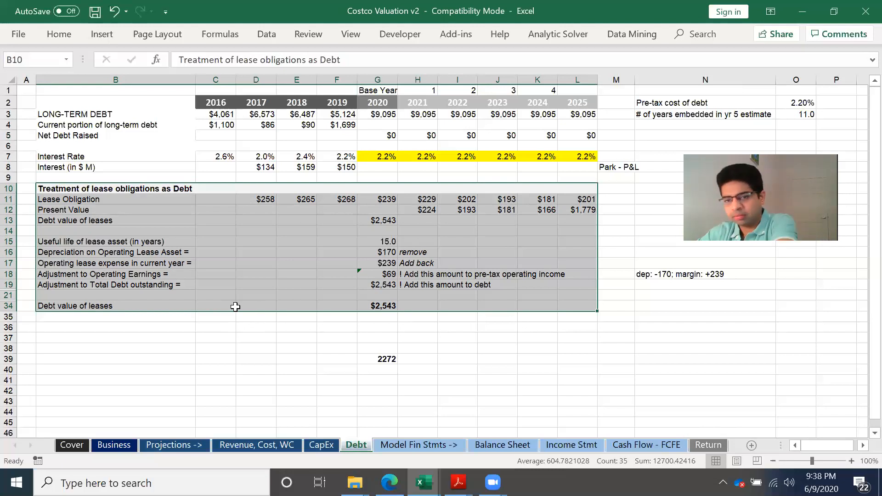
left_click_drag(269, 199, 333, 199)
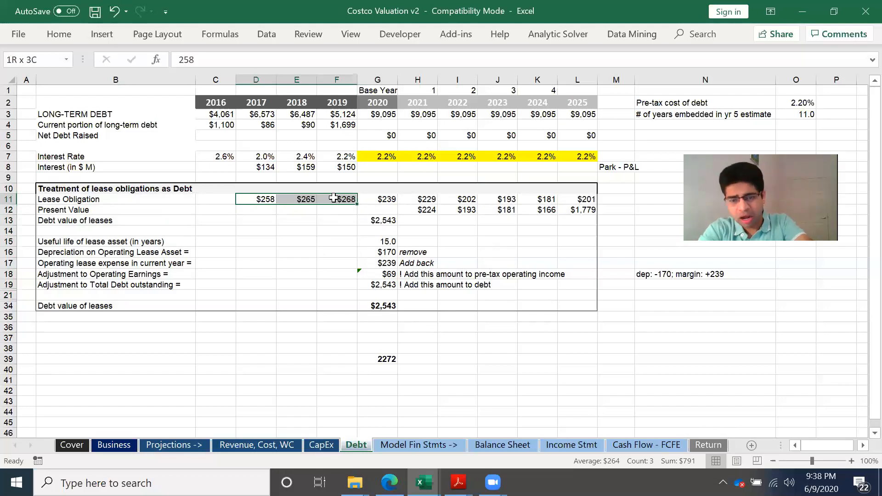
left_click(381, 199)
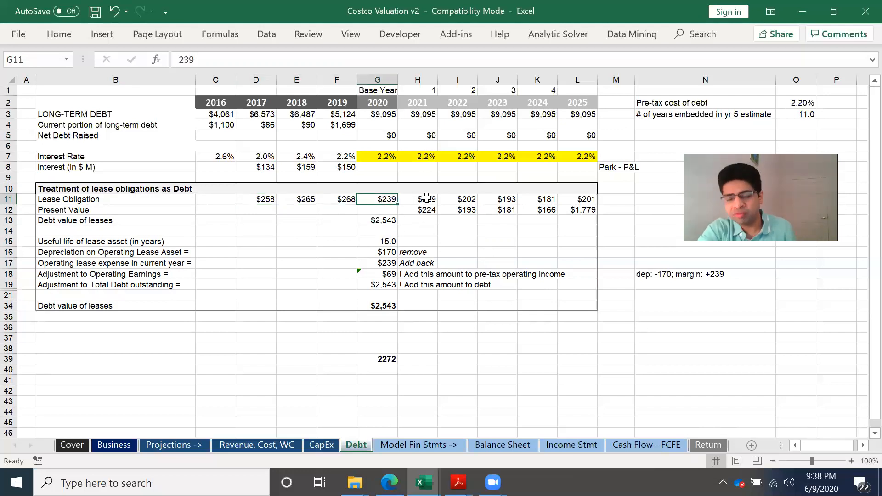
left_click_drag(426, 198, 546, 196)
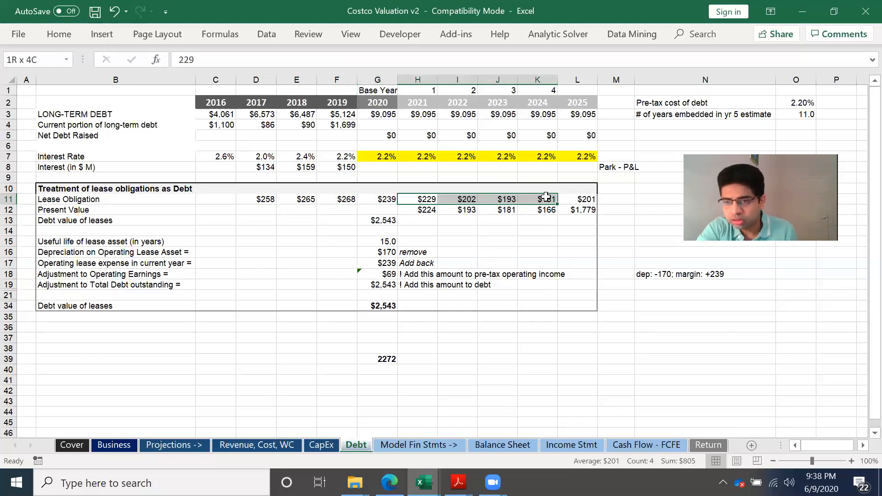
left_click_drag(546, 196, 546, 197)
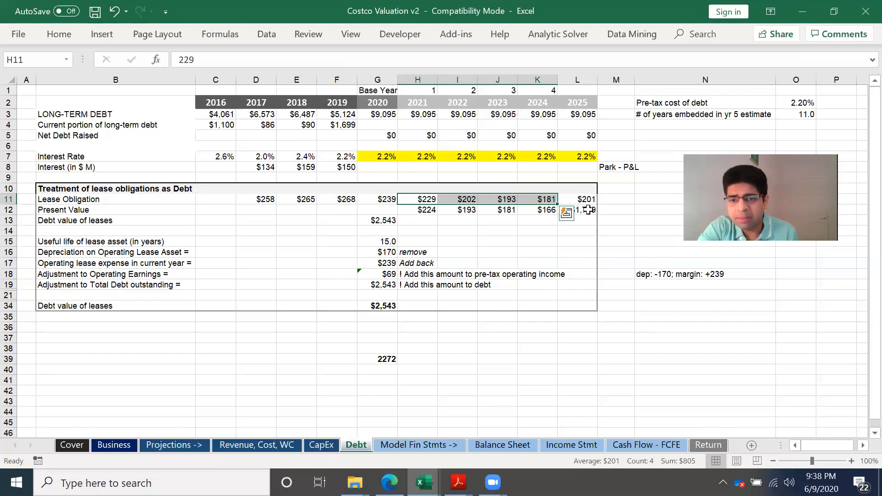
left_click(580, 198)
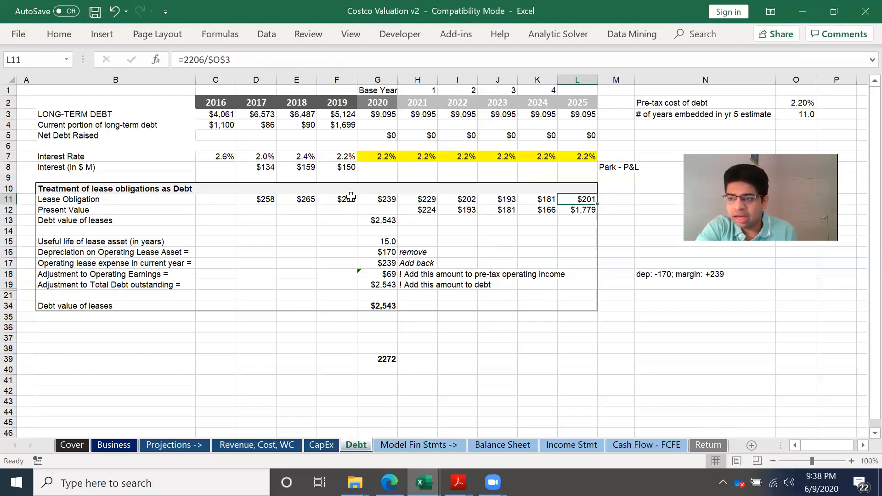
left_click(469, 202)
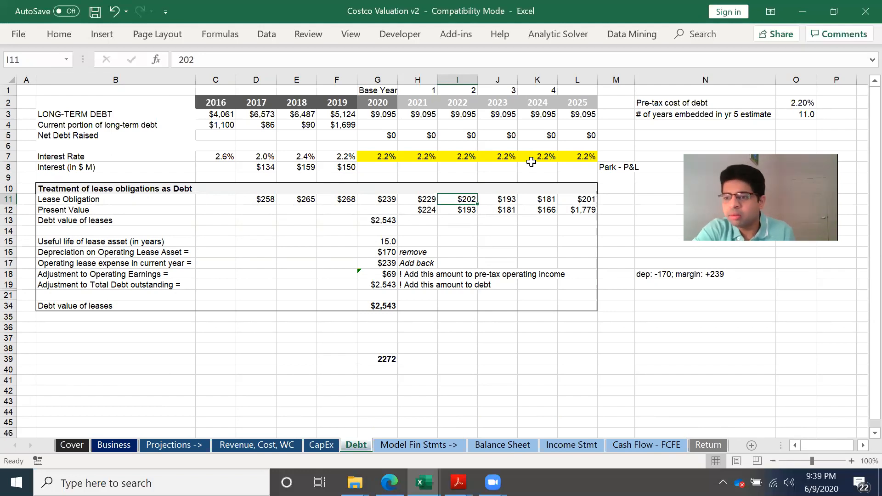
- Examine how the lease present values in row 12 use the pre-tax cost of debt and year numbers to build the debt value of leases
left_click(796, 106)
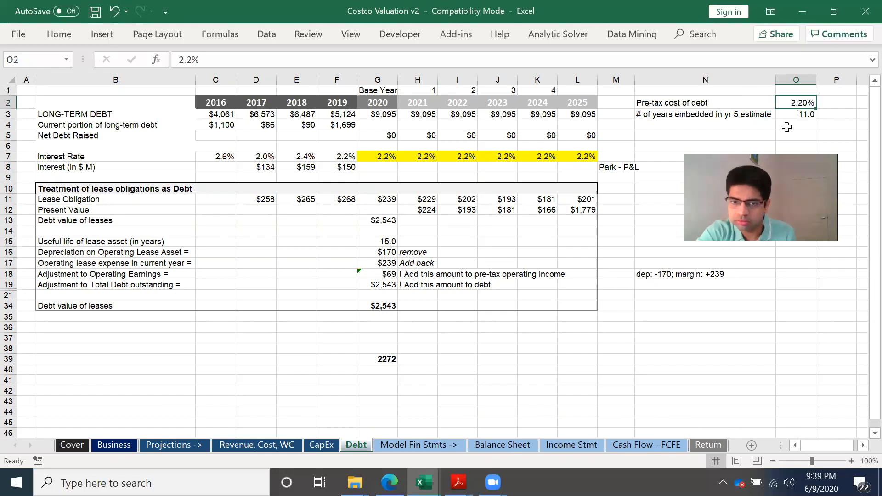
left_click(386, 222)
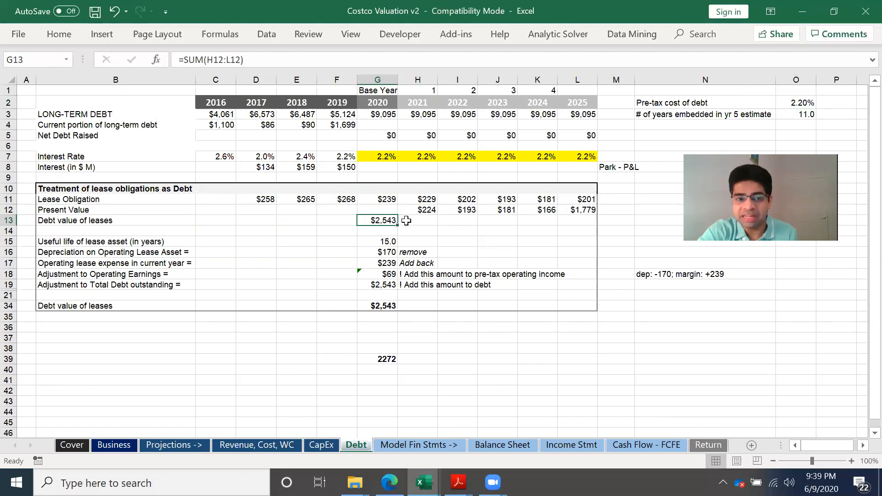
left_click(422, 210)
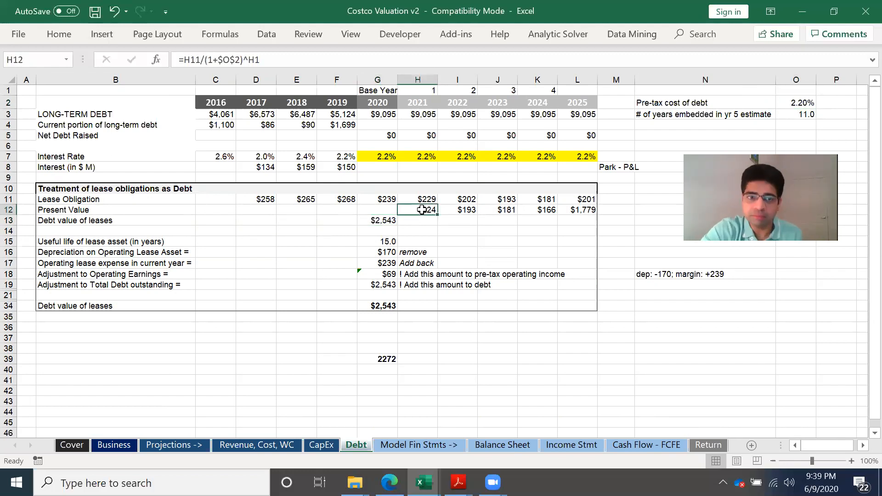
double_click(422, 210)
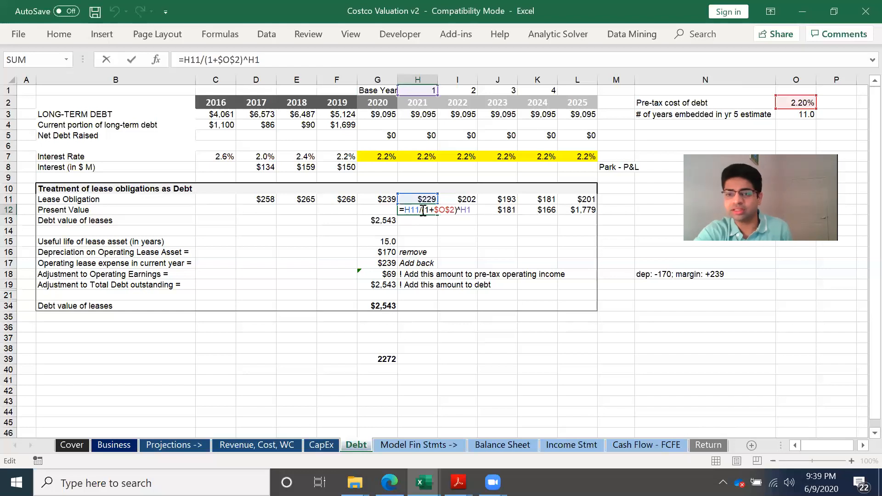
key("ctrl+Return")
key("Down")
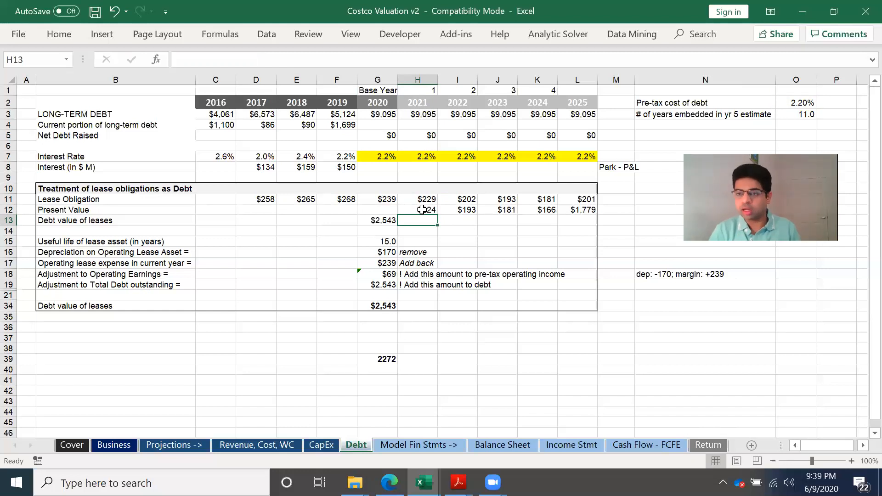
left_click(422, 210)
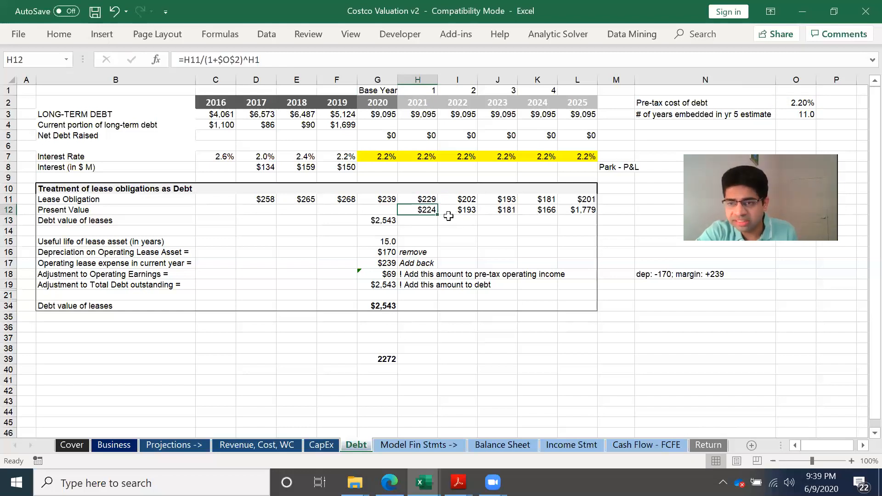
left_click(389, 221)
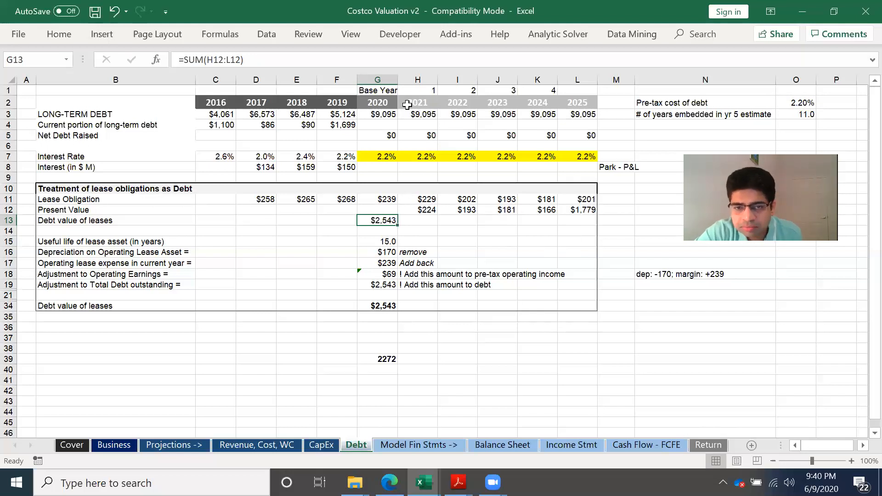
left_click(387, 102)
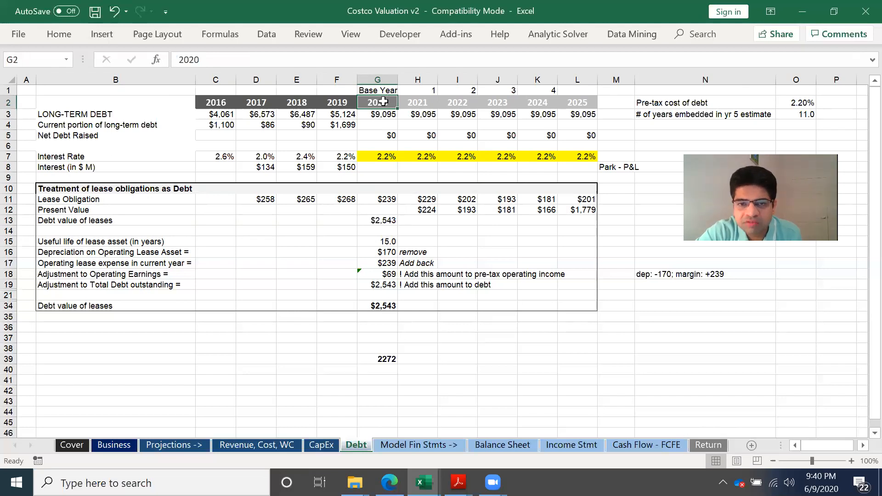
left_click_drag(383, 102, 537, 101)
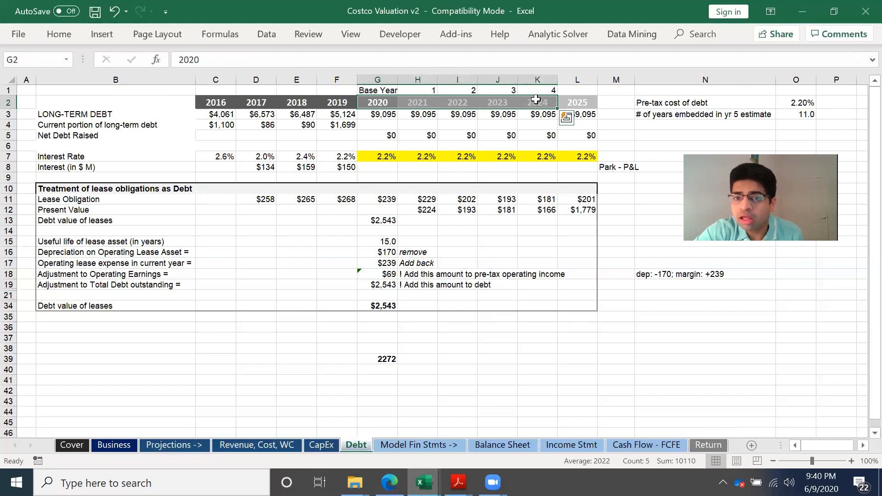
left_click(560, 215)
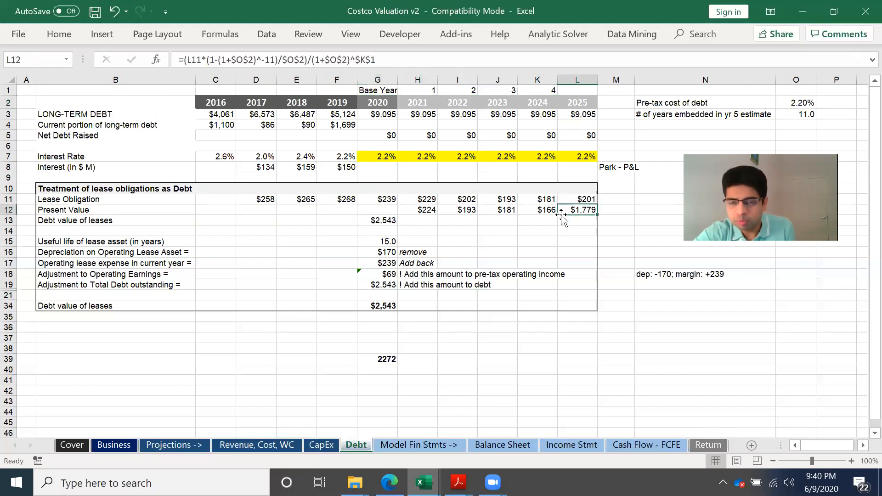
left_click(594, 198)
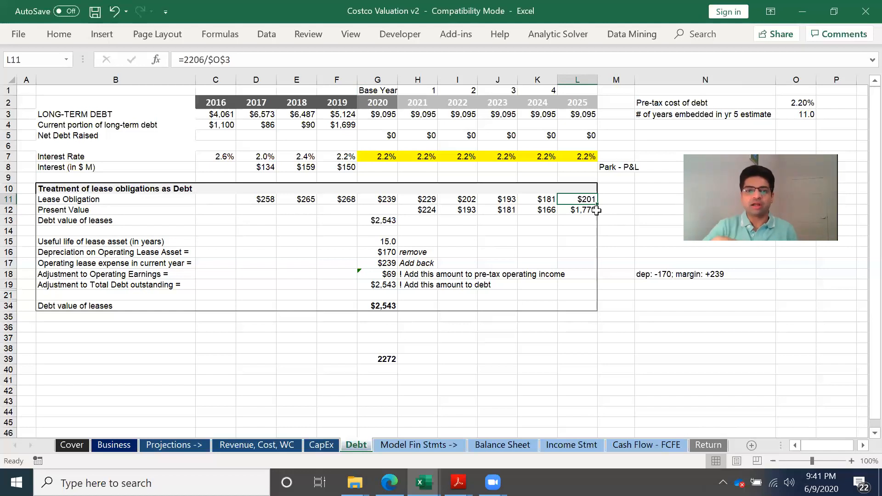
- Review the formulas for the lease asset's useful life, its depreciation and the current-year operating lease expense
left_click(386, 242)
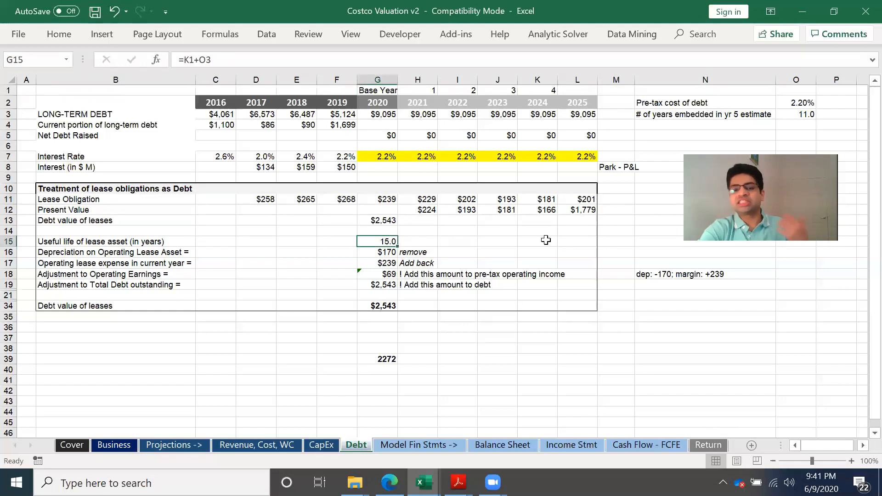
left_click_drag(408, 102, 542, 110)
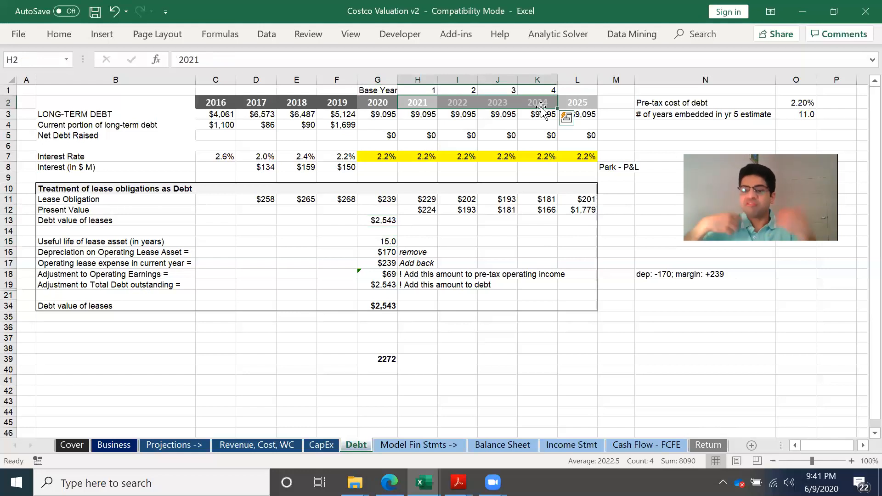
left_click(390, 252)
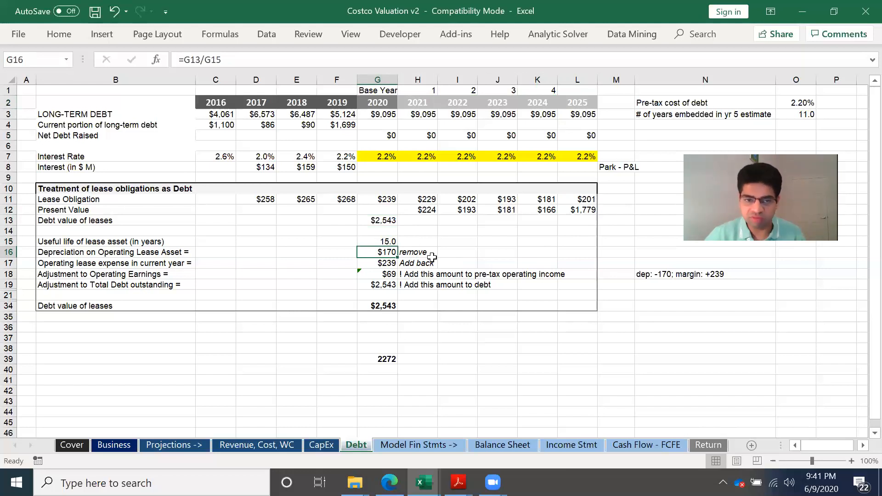
left_click(419, 251)
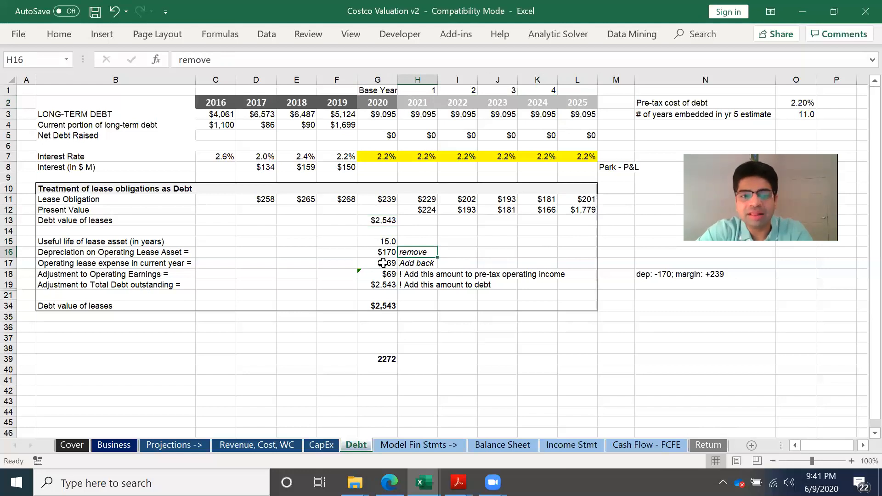
left_click(384, 263)
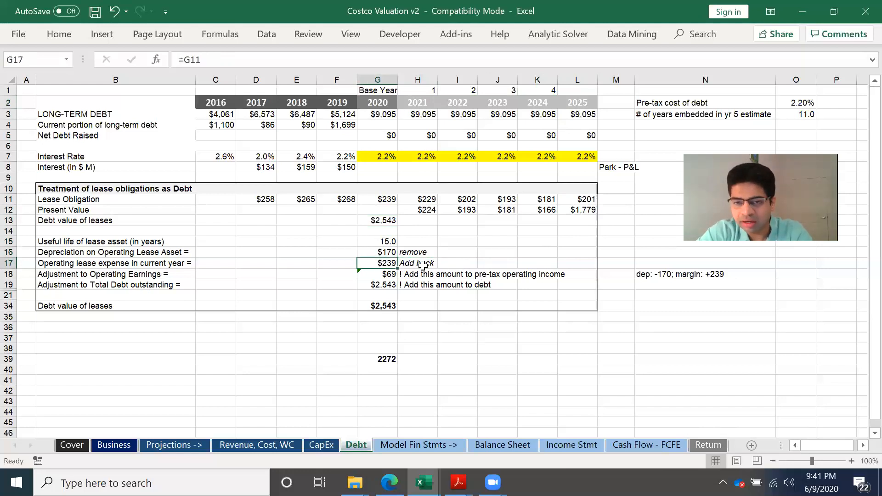
left_click(388, 197)
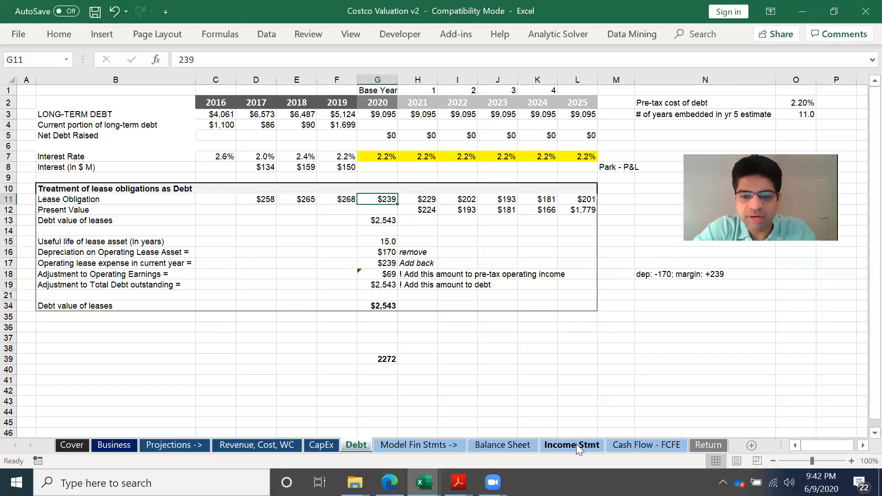
left_click(385, 169)
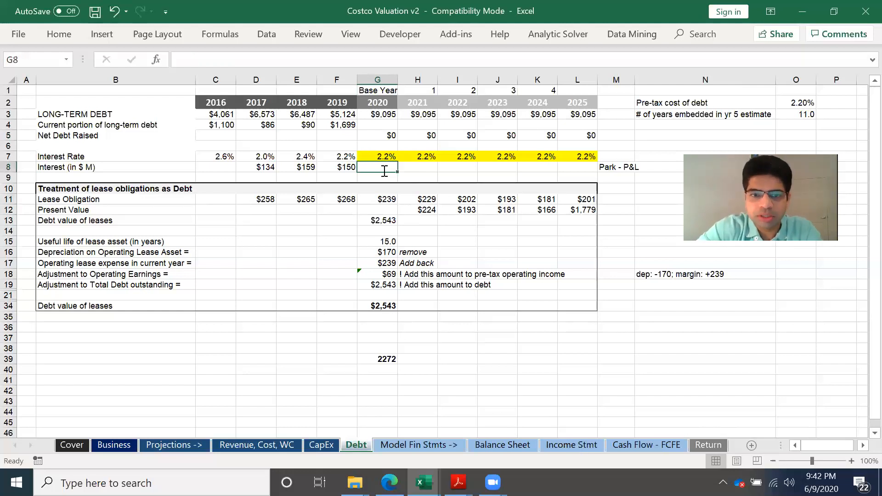
type("=")
left_click(374, 156)
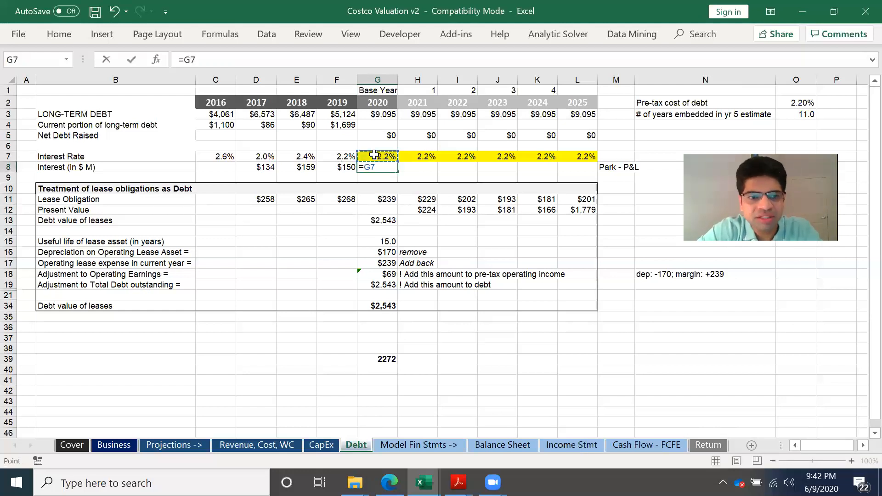
key("Escape")
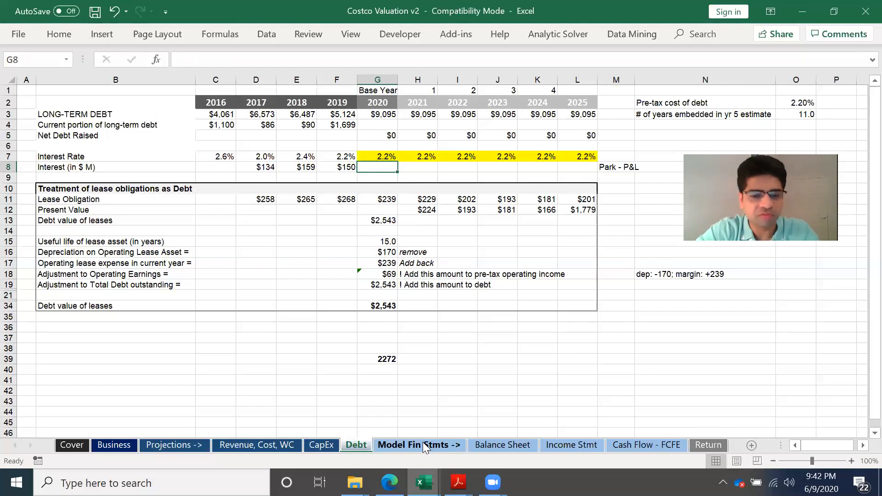
- On the Income Stmt sheet, link 2020–2025 net sales in row 4 to the Net Sales row (G51 onward) of Revenue, Cost, WC
left_click(588, 446)
left_click(452, 124)
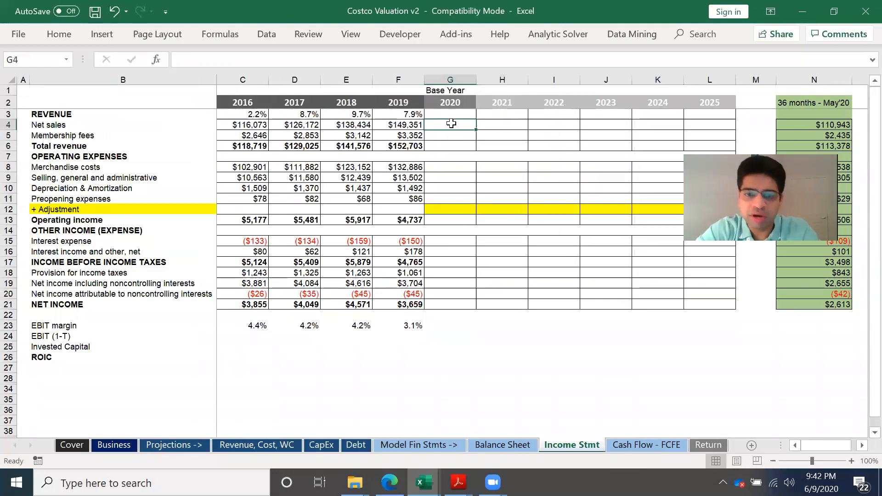
type("=")
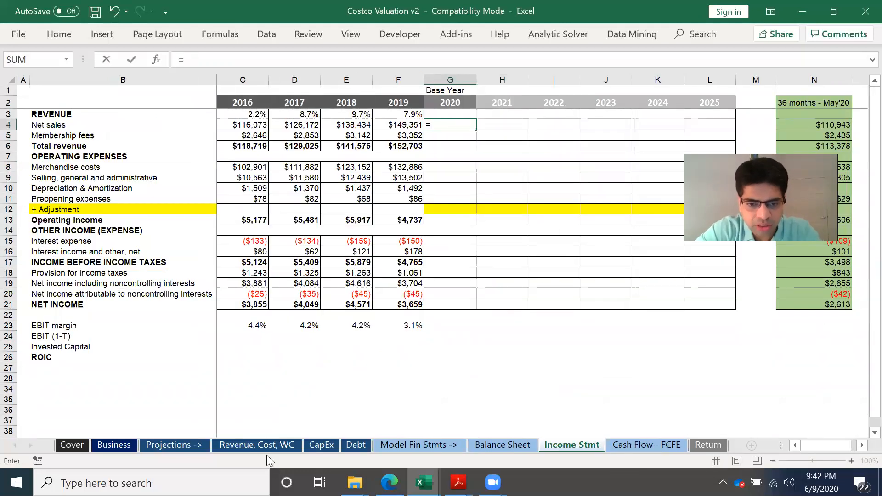
left_click(265, 445)
scroll(452, 292, "up", 20)
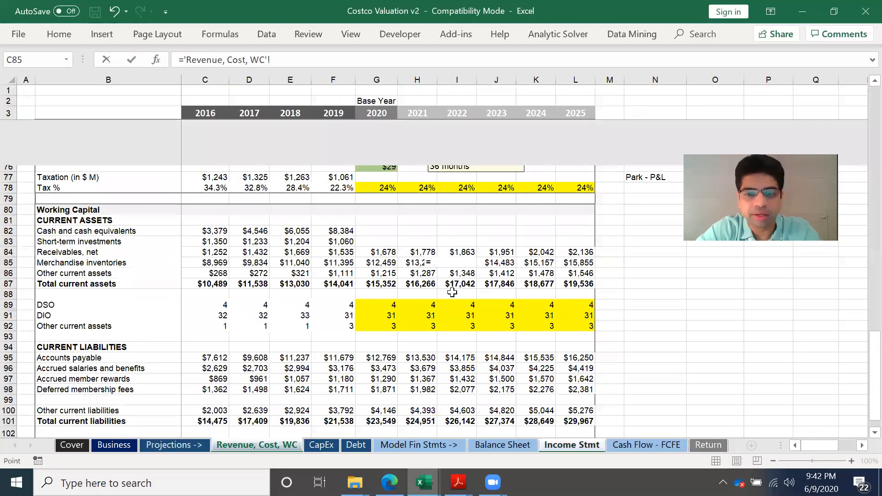
scroll(453, 293, "down", 7)
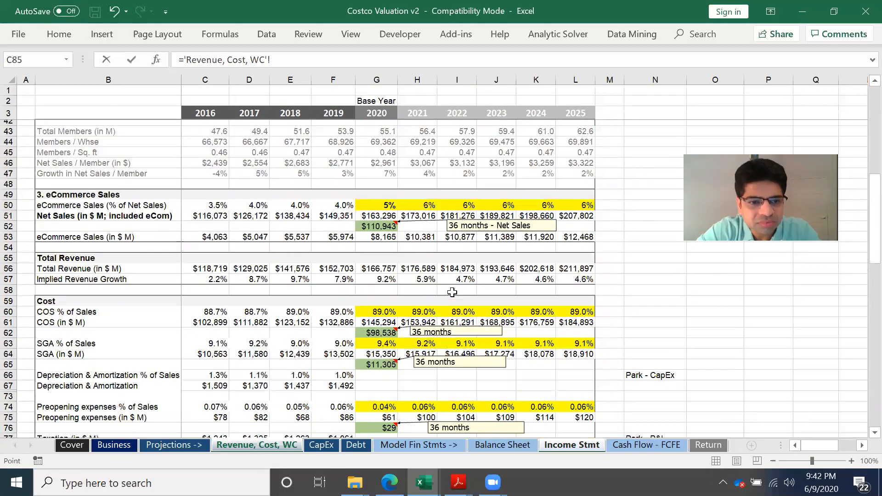
left_click(390, 209)
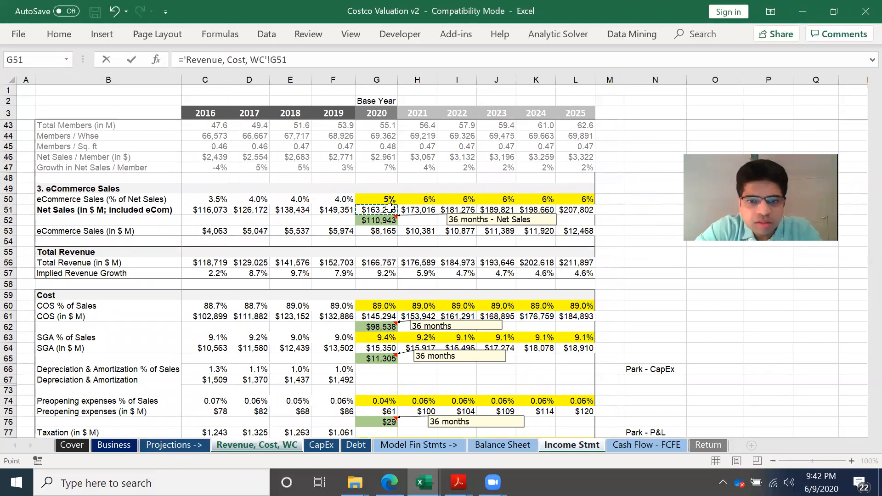
key("Return")
left_click(464, 124)
left_click_drag(476, 129, 733, 130)
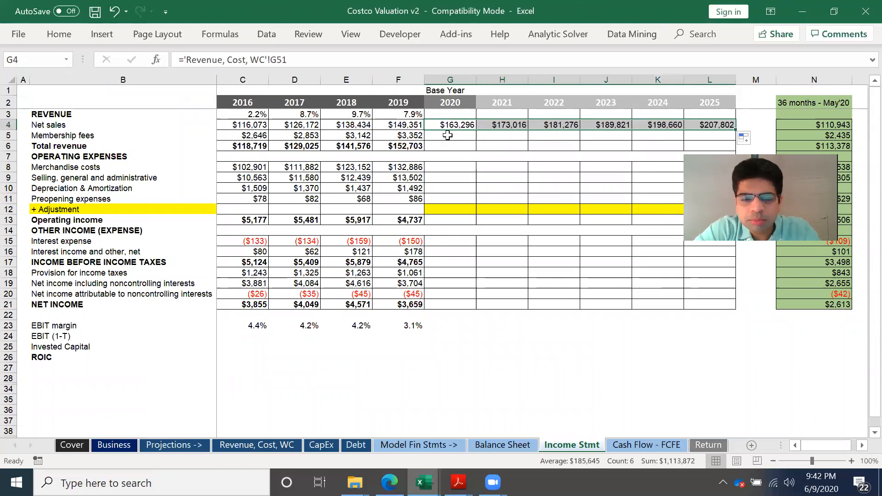
- Link 2020–2025 membership fees in row 5 to the Membership Revenue row of the Revenue, Cost, WC sheet
left_click(444, 135)
type("=")
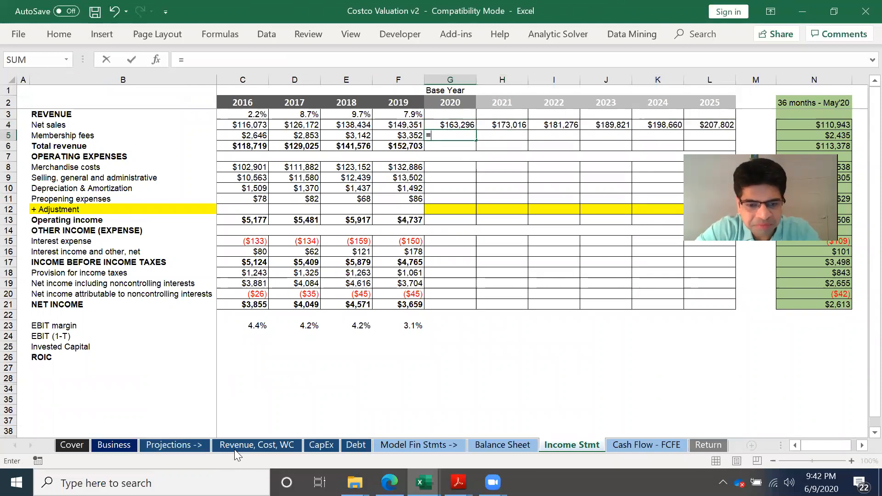
left_click(257, 444)
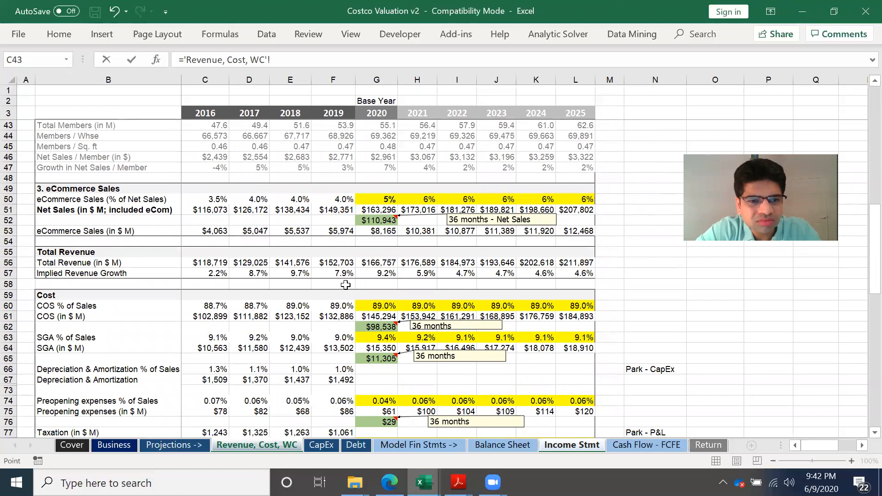
scroll(346, 285, "up", 3)
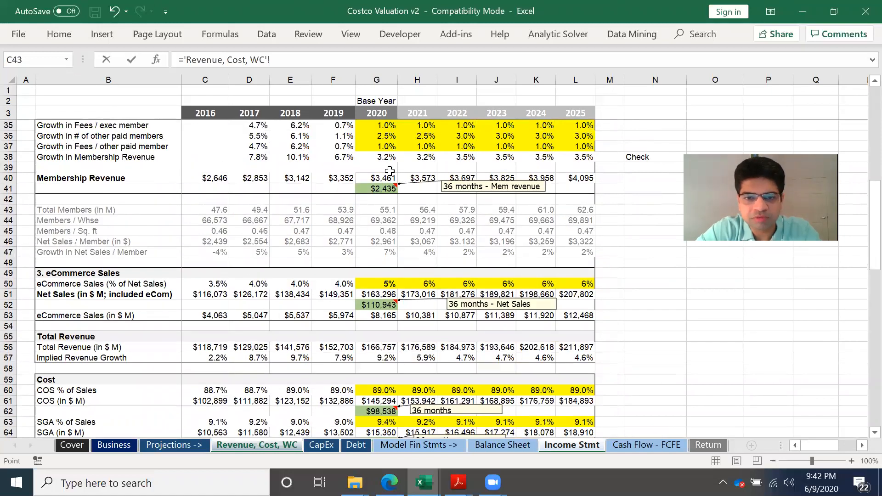
left_click(390, 179)
key("Return")
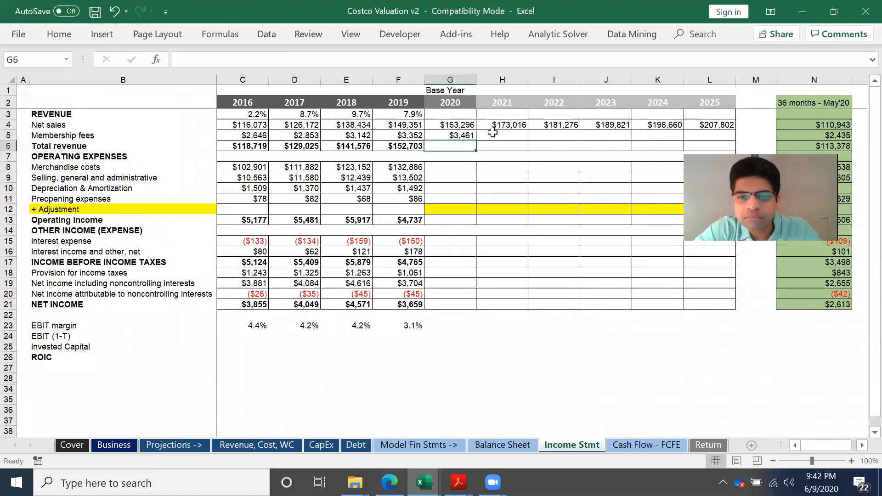
left_click(460, 136)
left_click_drag(476, 141, 733, 141)
- Calculate 2020–2025 total revenue with =SUM(G4:G5) filled across row 6, and extend the 2019 growth formula in row 3 through 2025
left_click(471, 144)
type("=S")
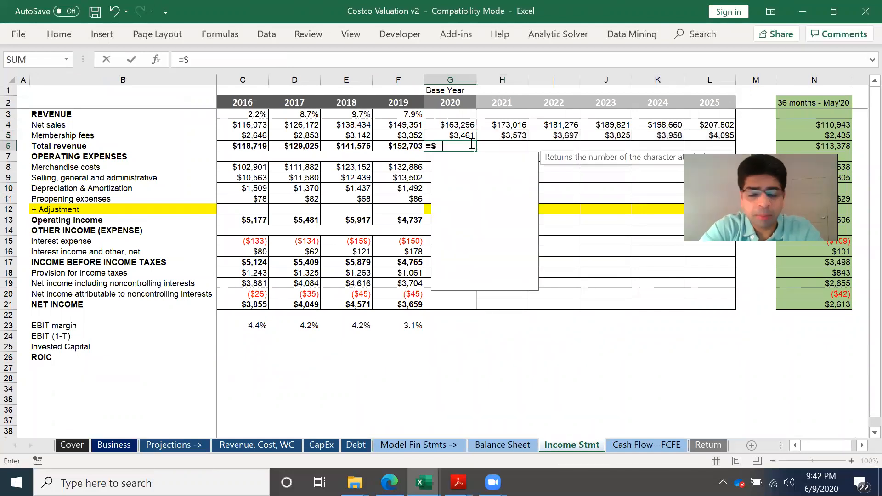
type("UM(")
left_click_drag(464, 125, 464, 133)
key("Return")
left_click(465, 143)
left_click_drag(476, 151, 712, 142)
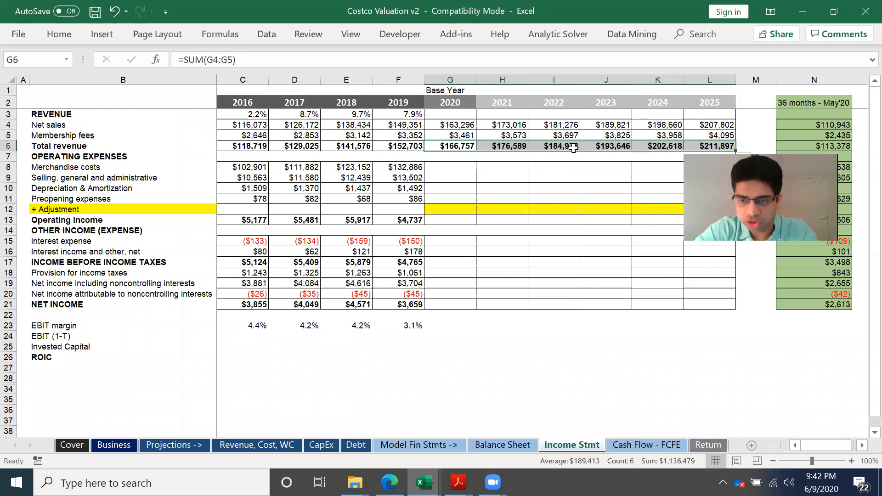
left_click(415, 114)
left_click_drag(423, 120, 733, 122)
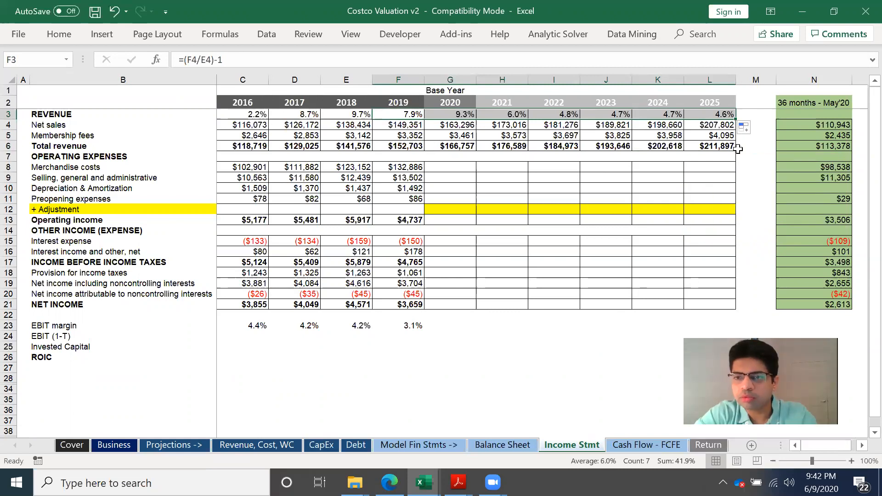
- Link 2020–2025 merchandise costs in row 8 to the COS (in $ M) row, starting at G61 of Revenue, Cost, WC
left_click(448, 168)
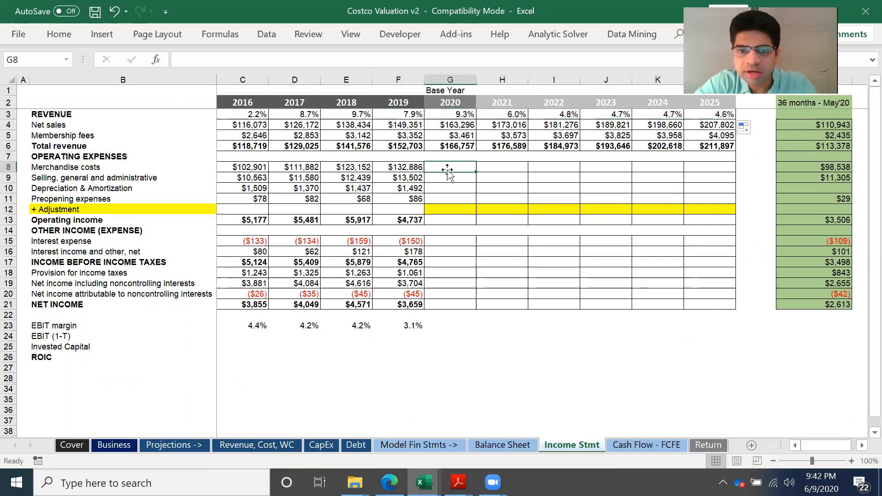
type("=")
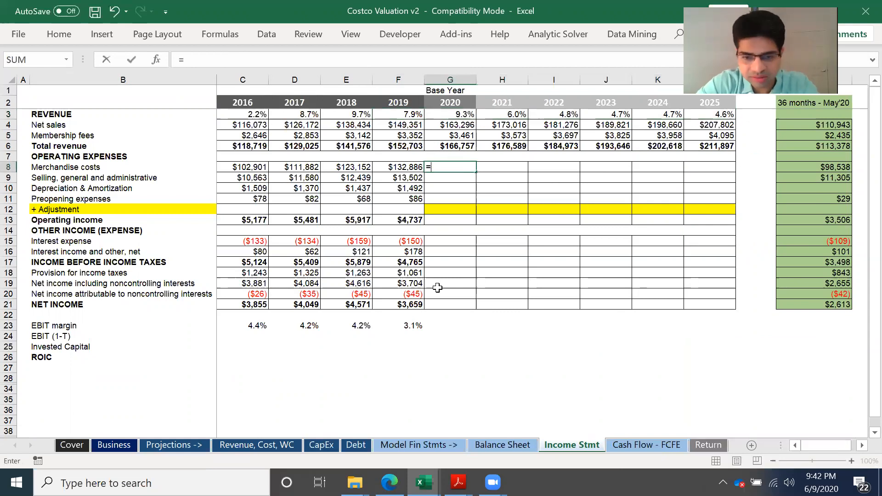
left_click(265, 447)
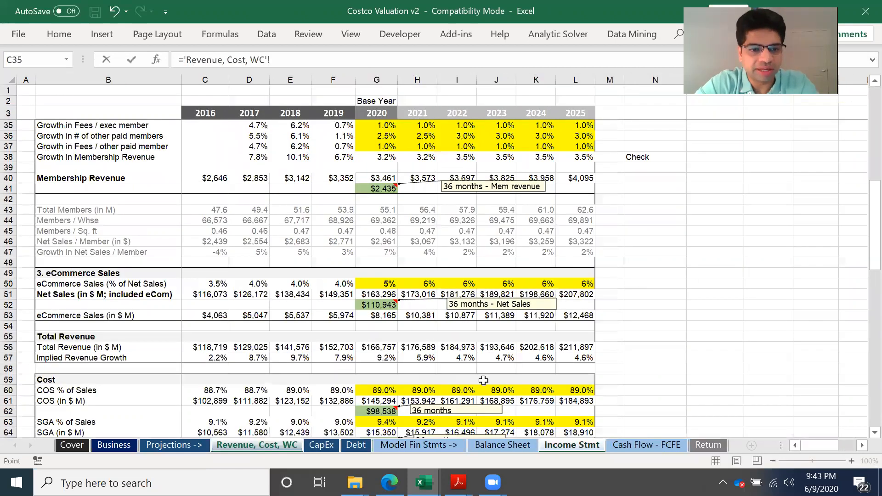
left_click(380, 400)
key("Return")
left_click(469, 170)
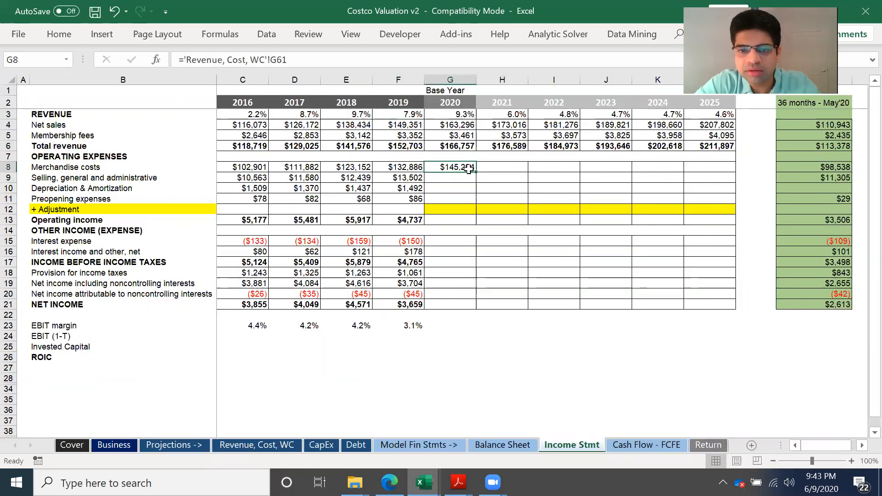
left_click_drag(469, 169, 720, 167)
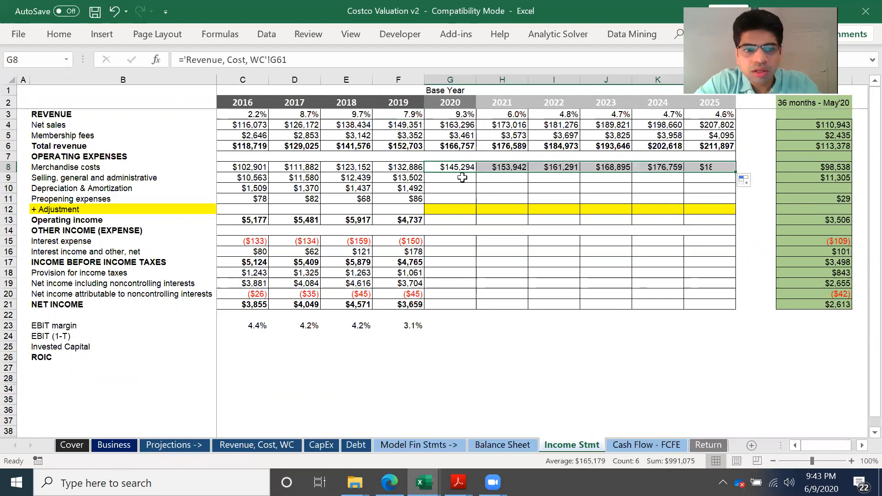
- Link 2020–2025 selling, general and administrative costs in row 9 to the SGA (in $ M) row, starting at G64 of Revenue, Cost, WC
left_click(462, 178)
type("=")
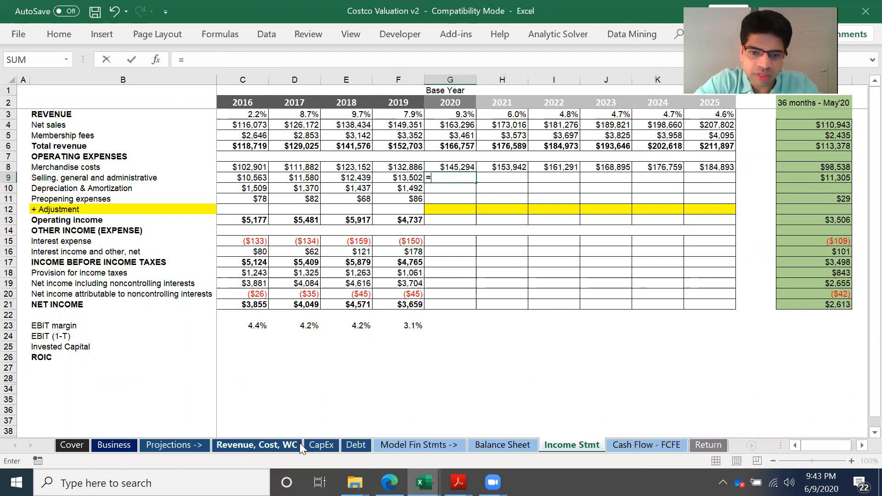
left_click(277, 444)
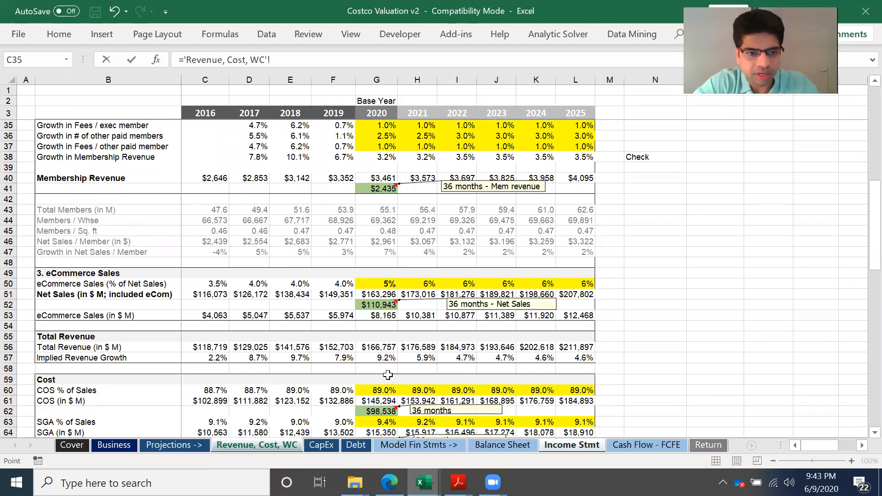
scroll(408, 358, "down", 2)
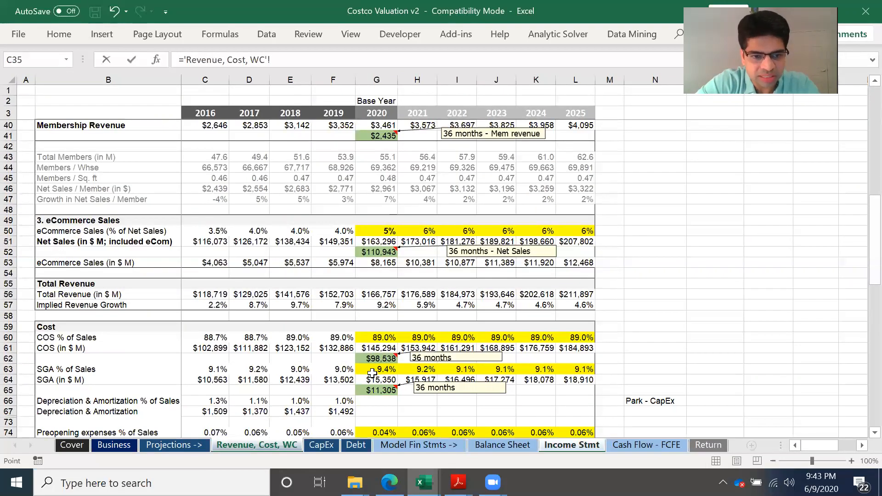
left_click(383, 380)
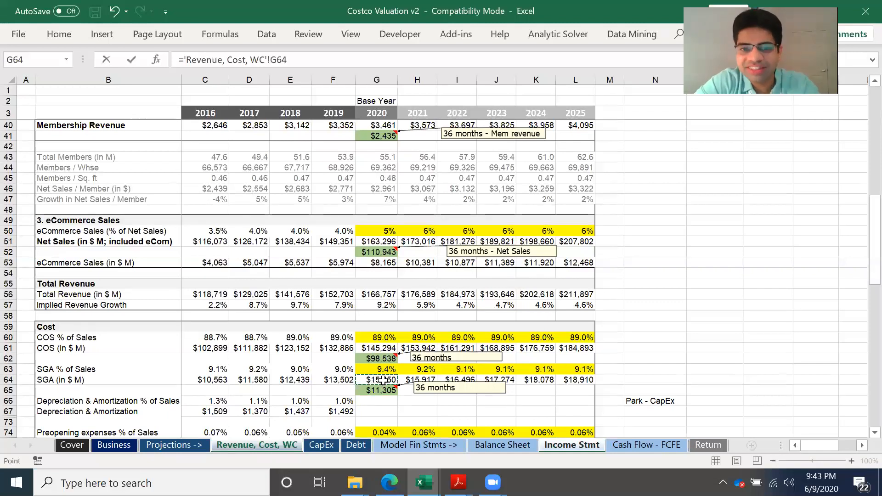
key("Return")
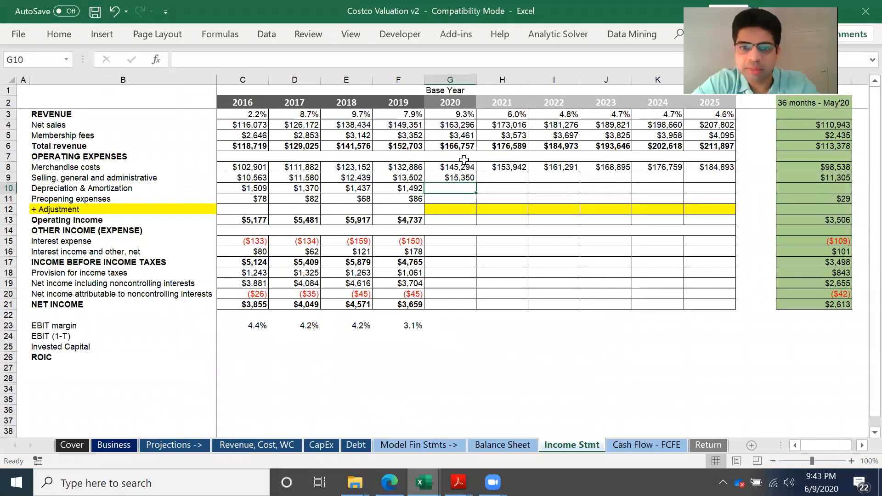
left_click(466, 178)
left_click_drag(477, 182, 719, 180)
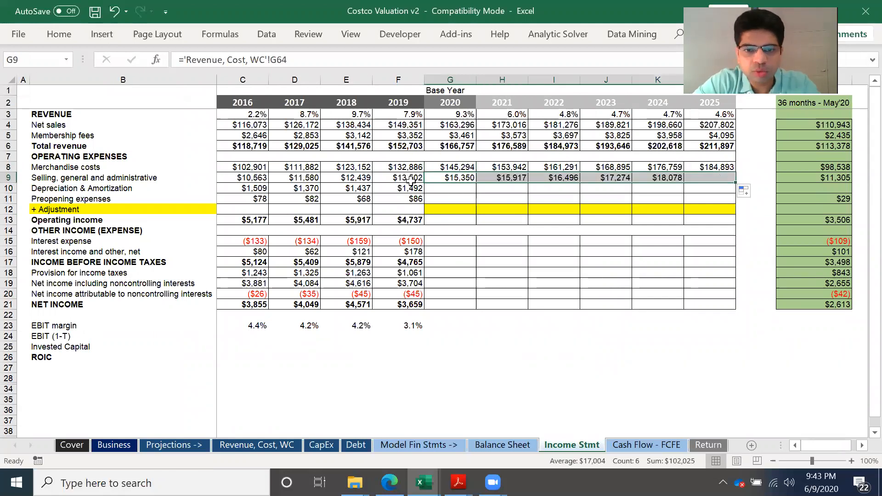
- Enter the note "Park - CapEx" in M10, beside the Depreciation & Amortization row
left_click(442, 190)
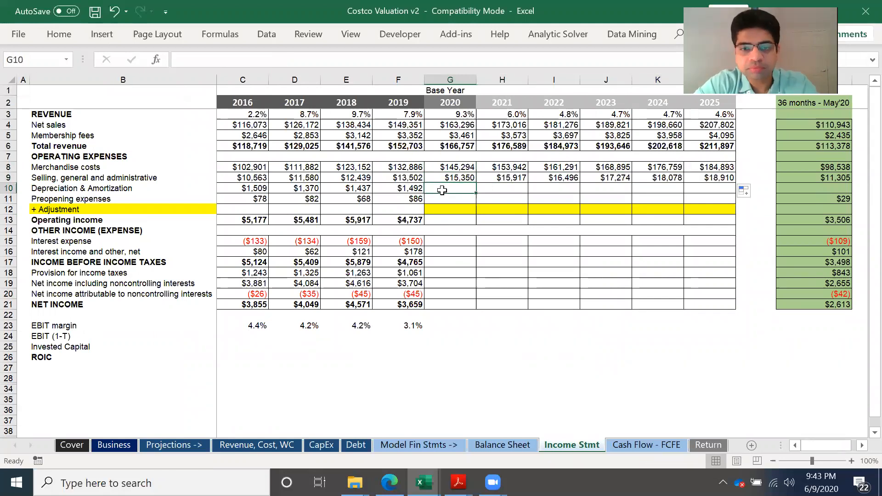
left_click(762, 190)
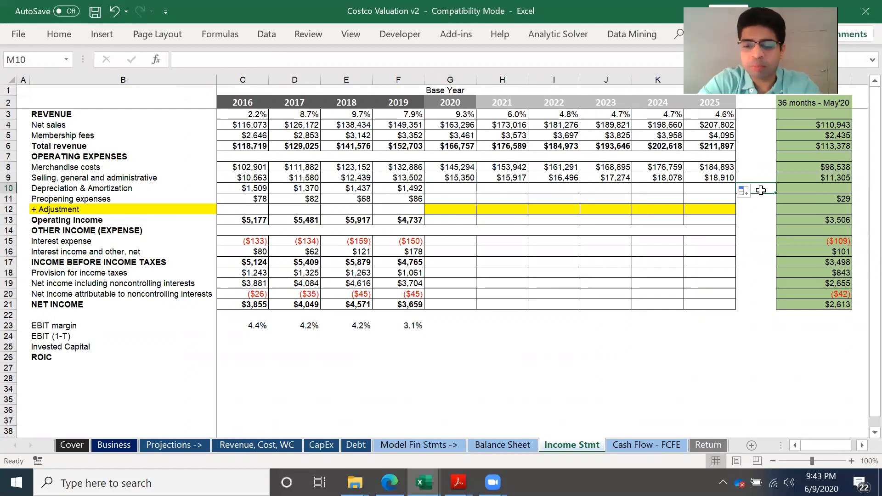
type("pAR")
key("BackSpace")
key("BackSpace")
key("BackSpace")
type("Park")
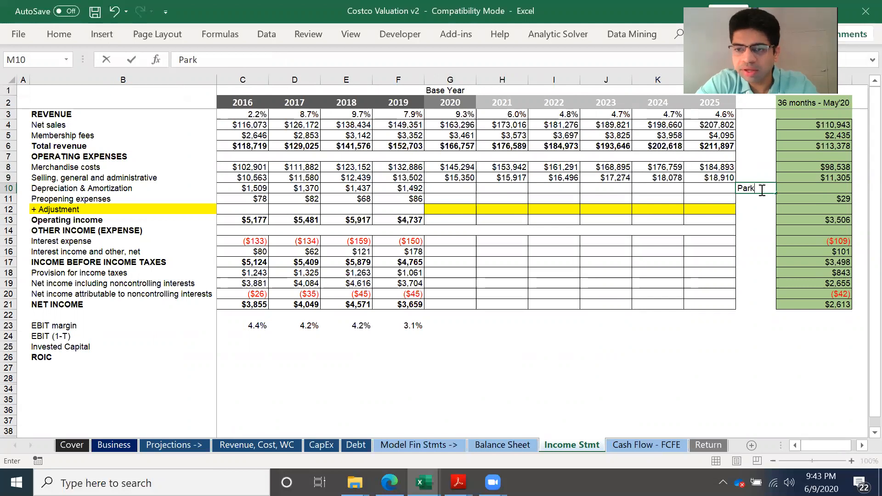
type(" - CapEx")
key("Return")
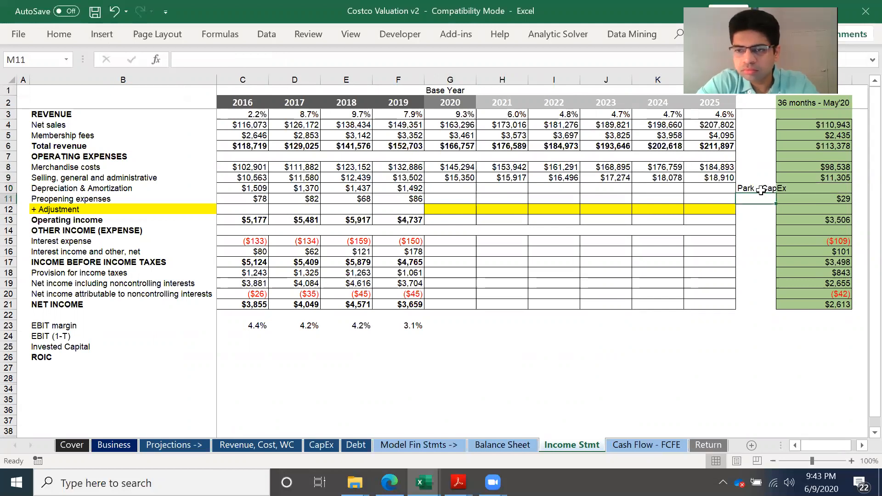
- Link 2020–2025 preopening expenses in row 11 to the Preopening expenses (in $ M) row of the Revenue, Cost, WC sheet
left_click(442, 196)
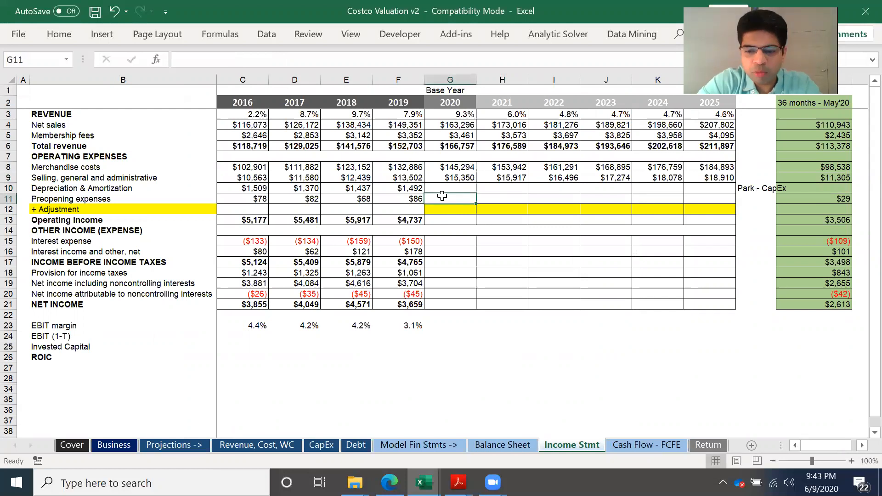
type("=")
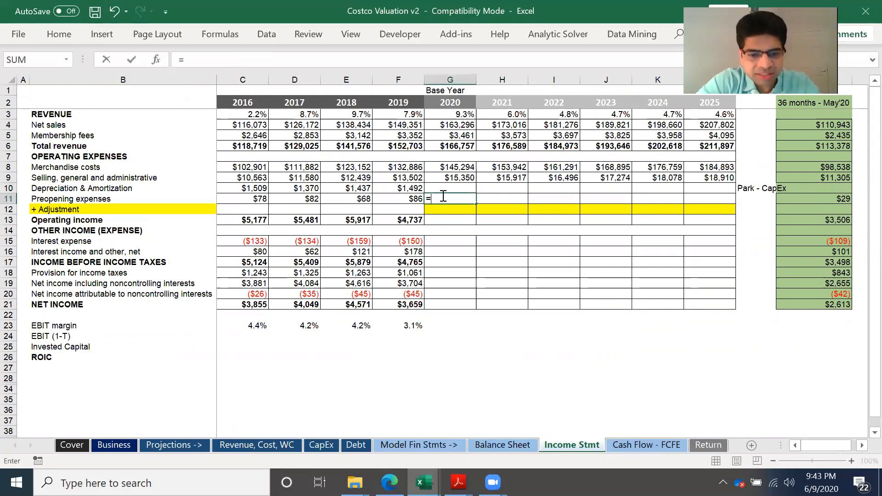
left_click(282, 448)
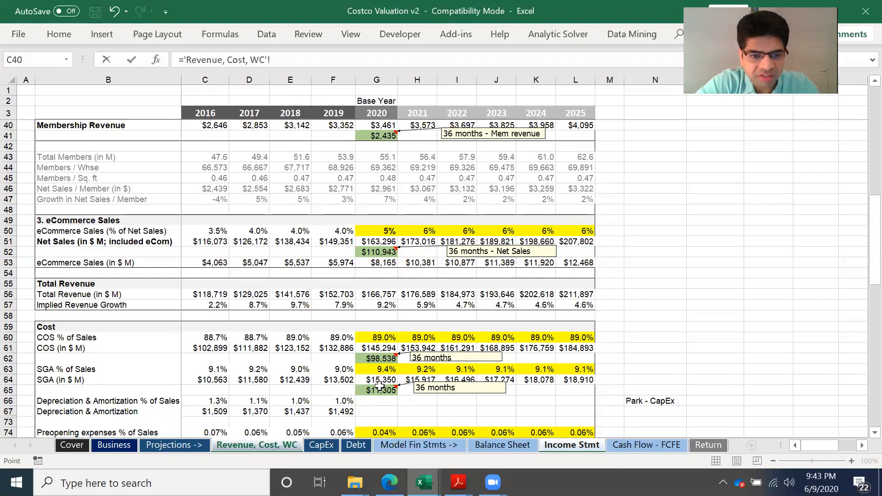
scroll(384, 407, "down", 2)
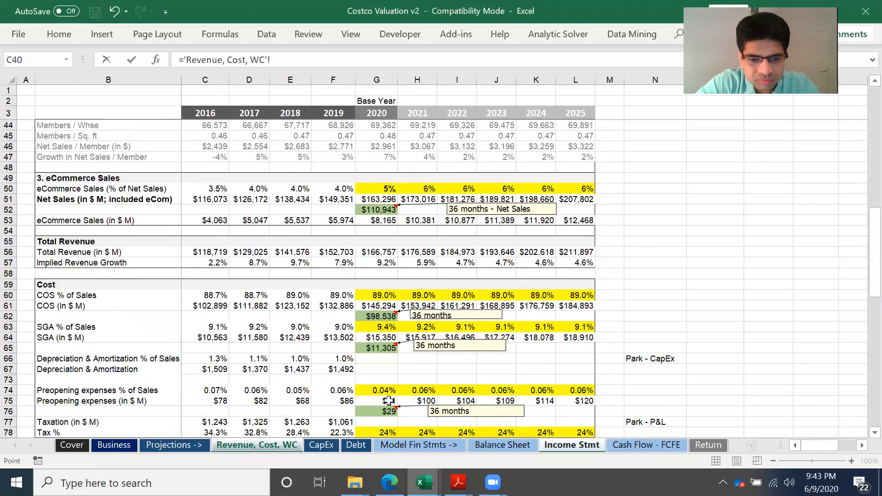
left_click(387, 400)
key("Return")
left_click(470, 199)
left_click_drag(476, 204, 725, 211)
- Link the 2020–2025 + Adjustment row of the income statement to the Lease Obligation row of the Debt sheet, starting at G11
left_click(468, 211)
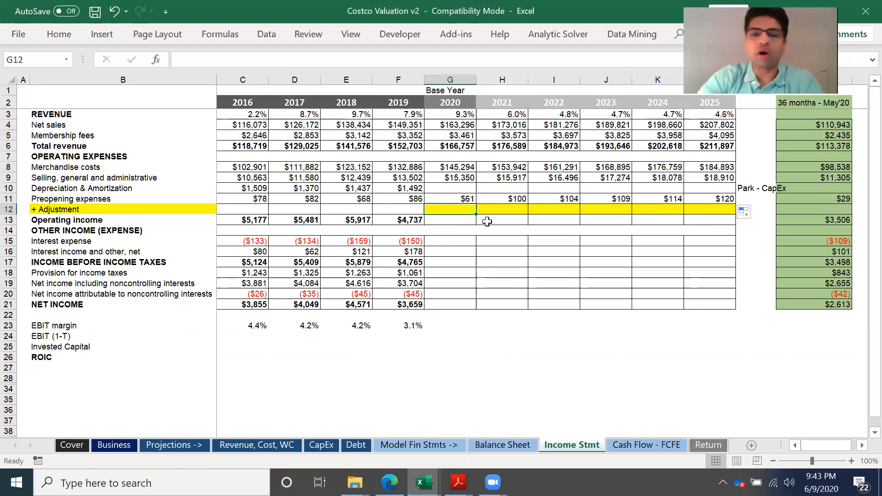
type("=")
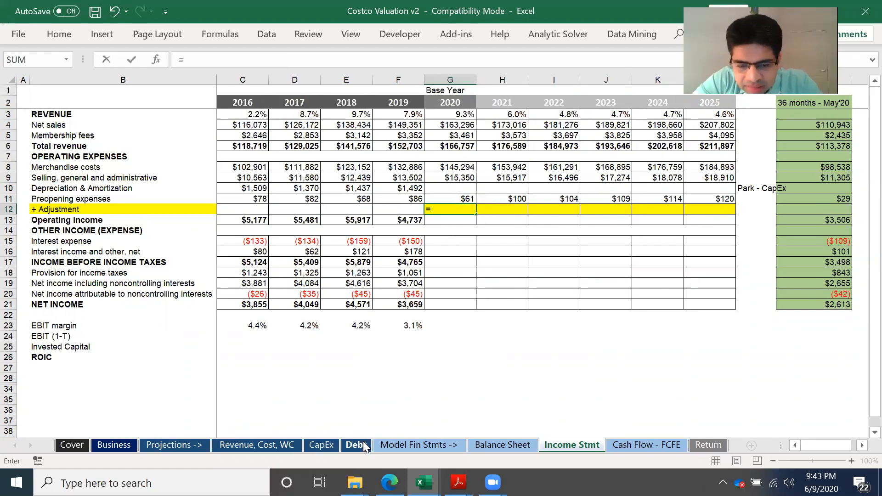
left_click(357, 445)
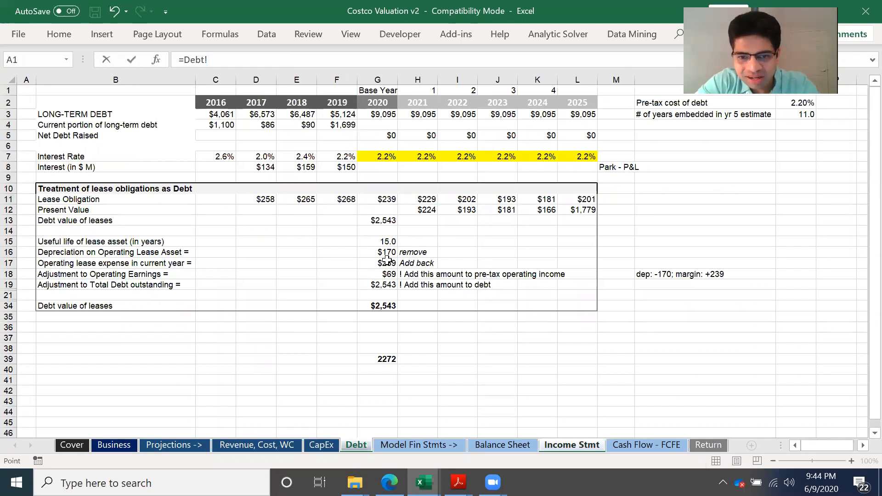
left_click(383, 198)
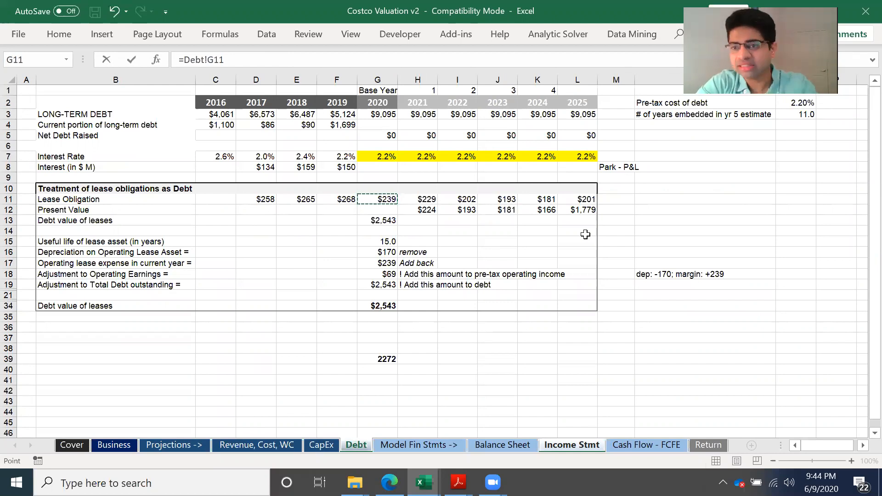
key("Return")
left_click(465, 212)
left_click_drag(477, 215, 728, 212)
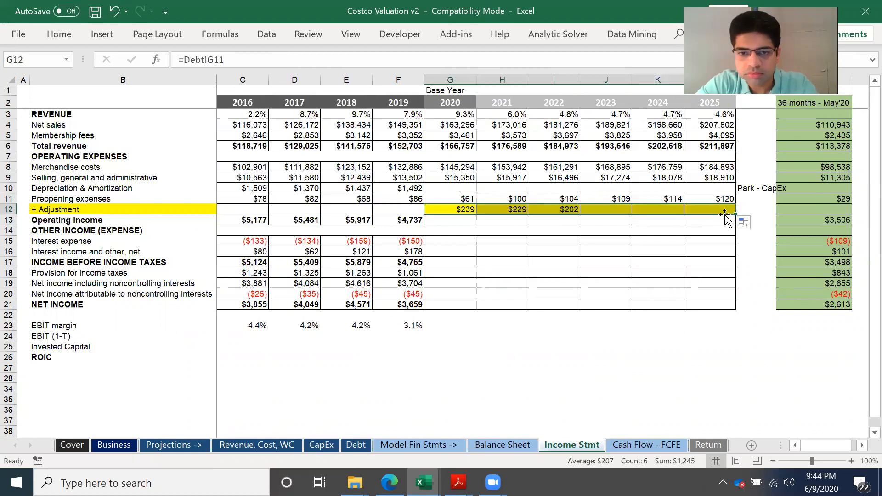
- Calculate 2020–2025 operating income in row 13, starting with =G6-G8-G9-G10-G11+G12 in G13
left_click(448, 218)
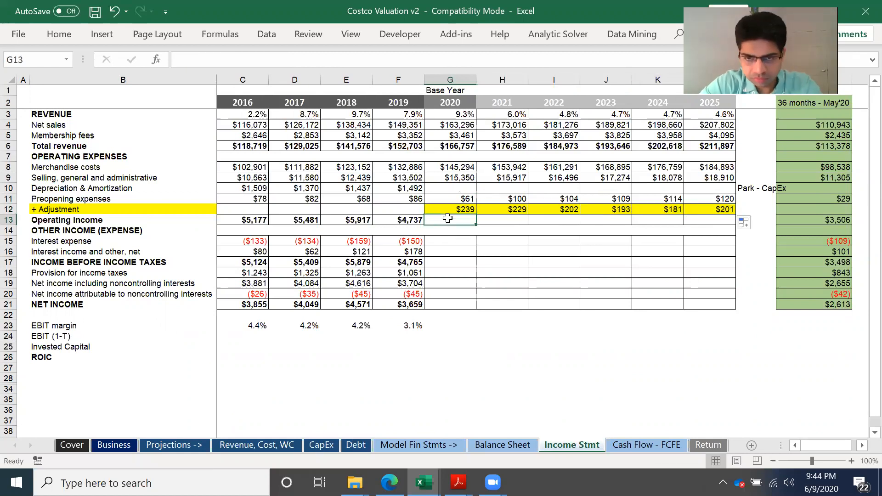
type("=")
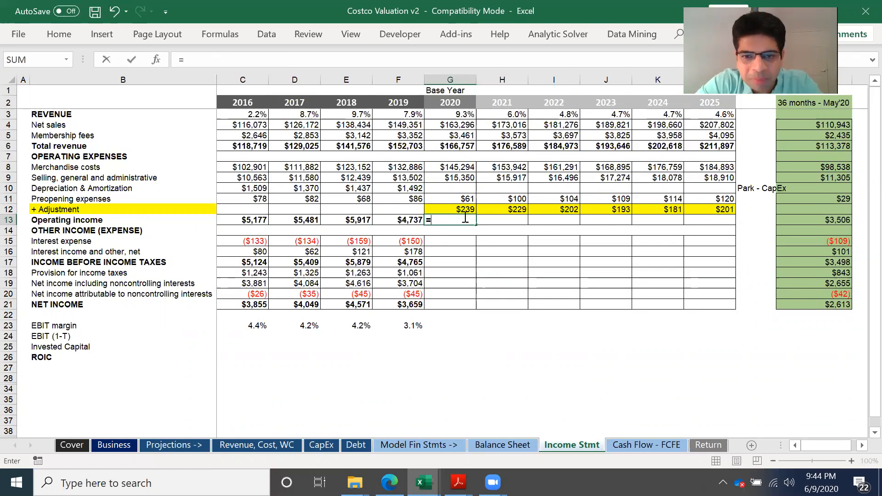
left_click(470, 151)
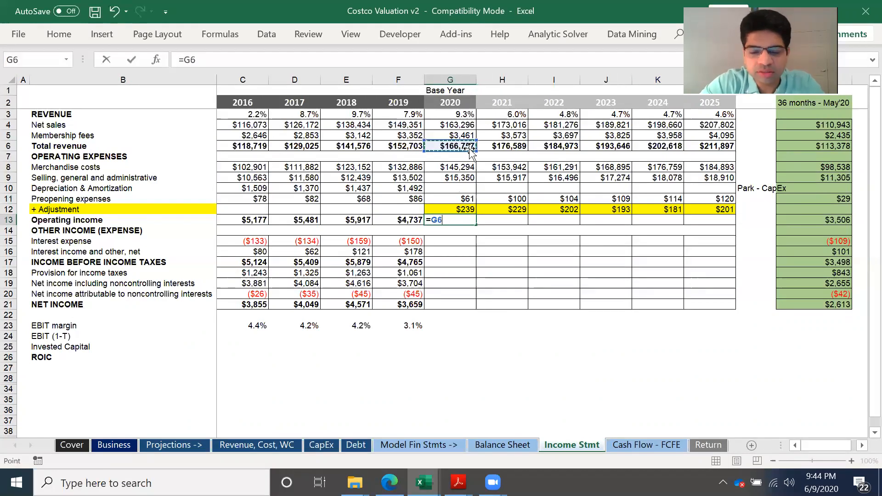
type("-")
left_click(463, 167)
type("-")
left_click(463, 178)
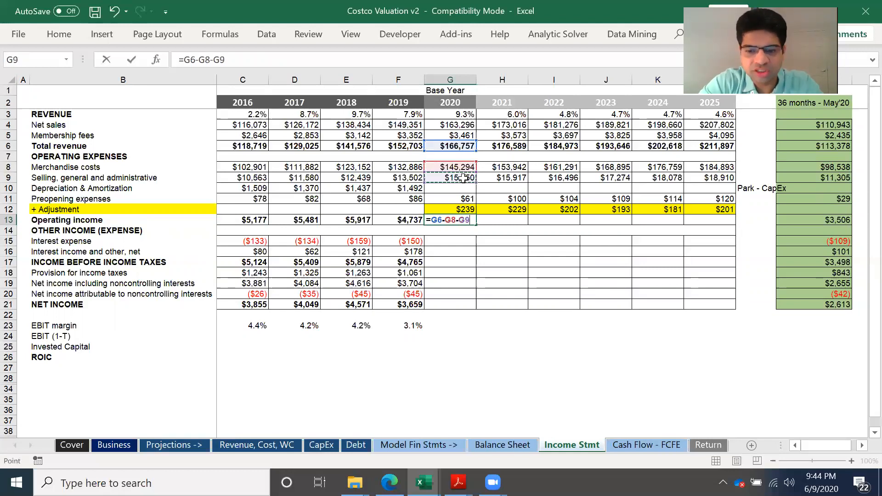
type("-")
left_click(463, 189)
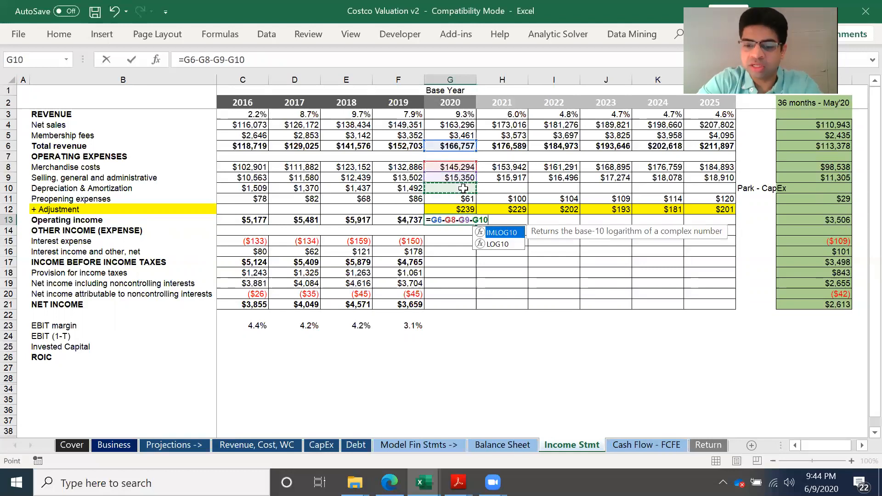
type("-")
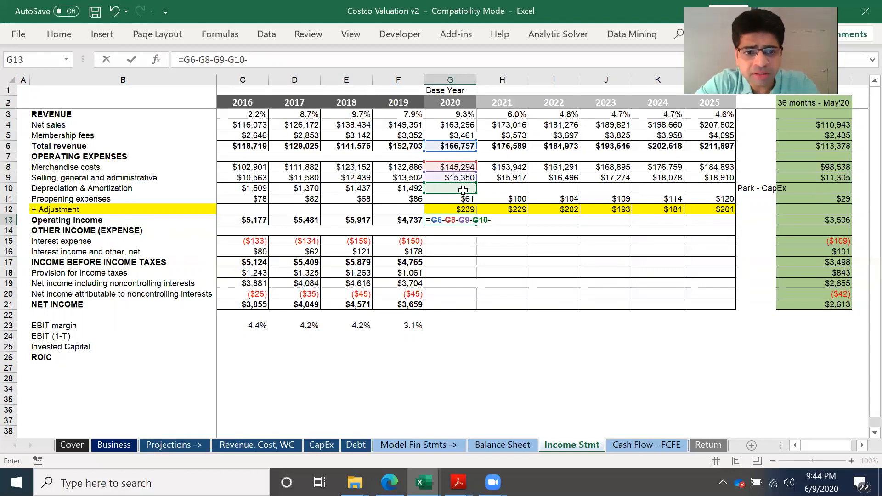
left_click(463, 198)
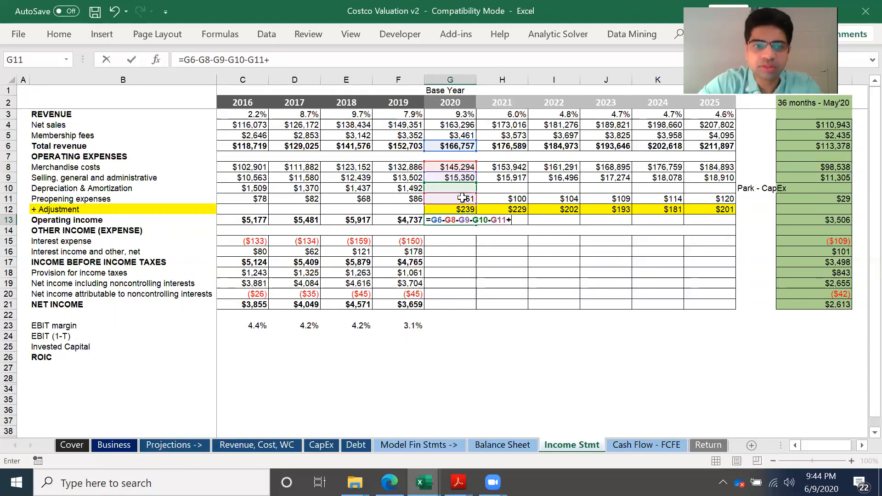
type("+")
left_click(462, 209)
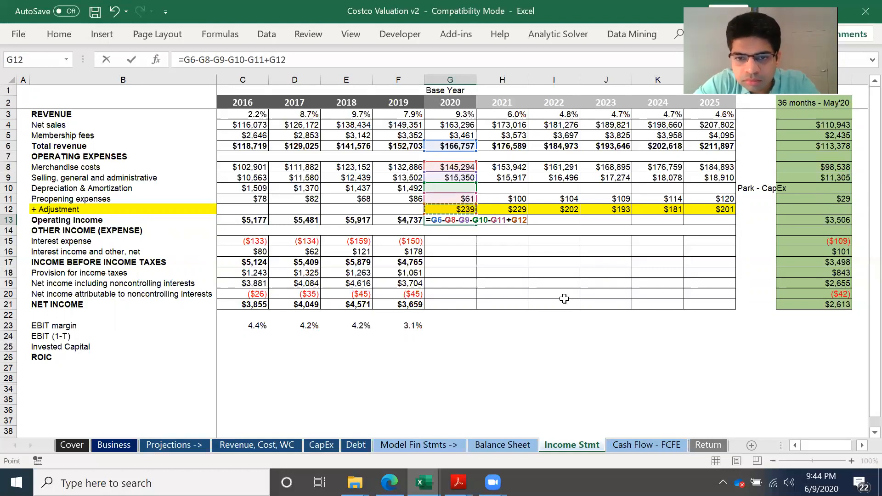
key("Return")
left_click(459, 220)
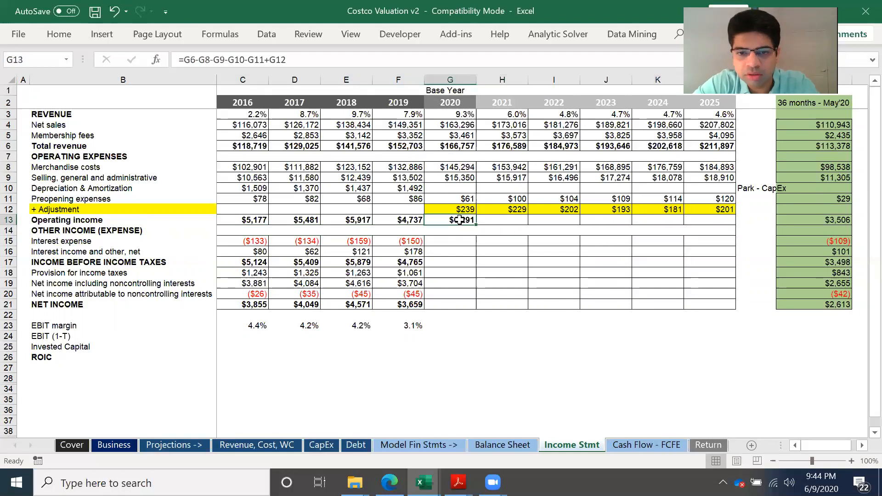
left_click_drag(477, 225, 726, 221)
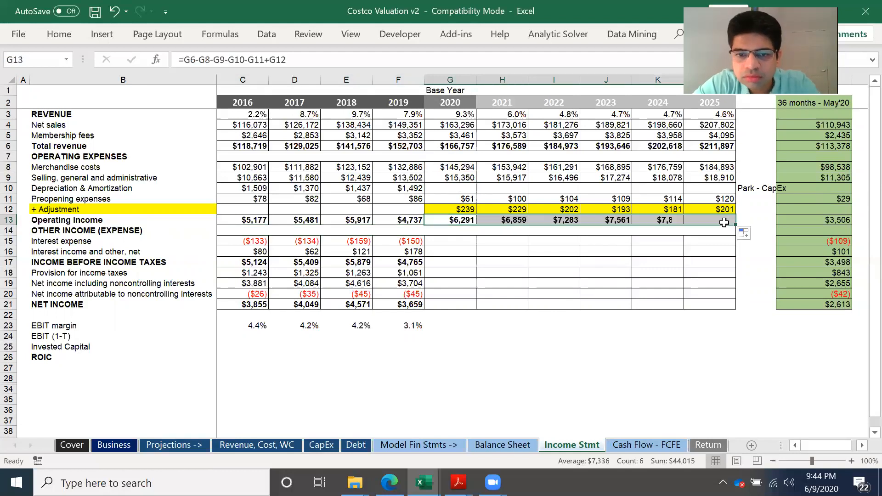
- Link 2020 interest expense in G15 to the Interest (in $ M) cell G8 of the Debt sheet
left_click(465, 242)
type("=")
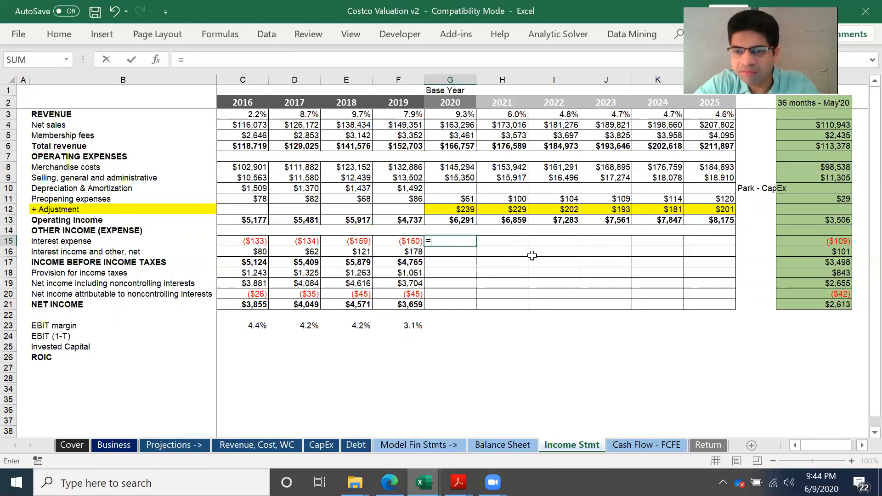
left_click(355, 446)
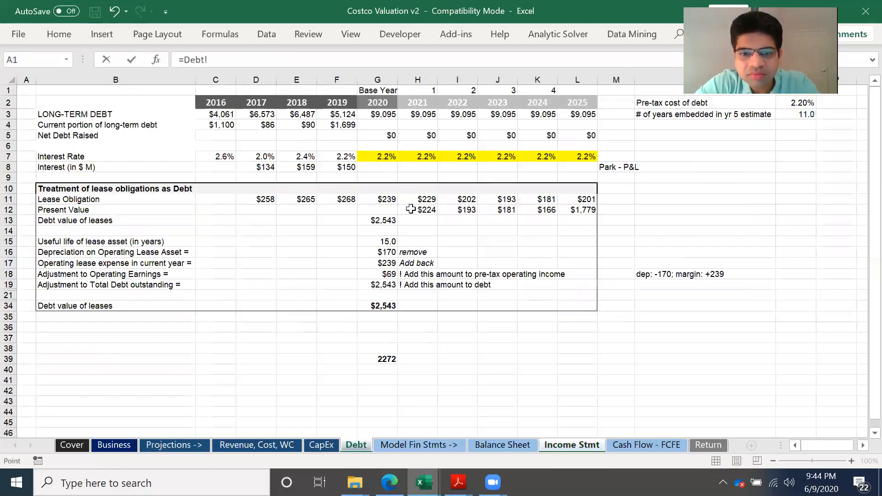
left_click(381, 167)
key("Return")
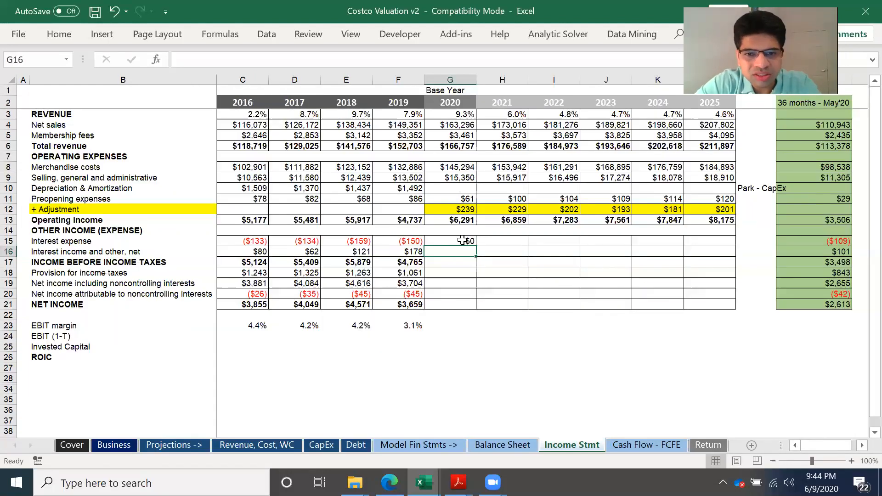
- Delete the "Park - P&L" note in M8 of the Debt sheet, beside the Interest (in $ M) row
left_click(355, 444)
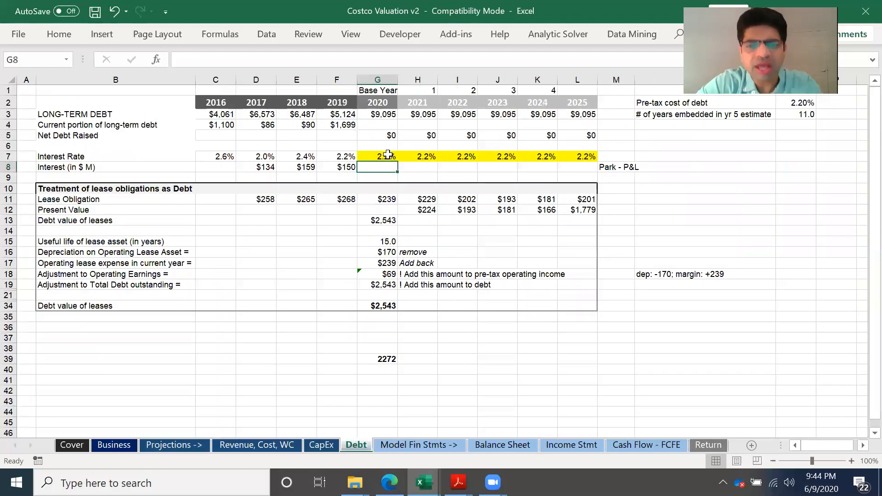
type("=")
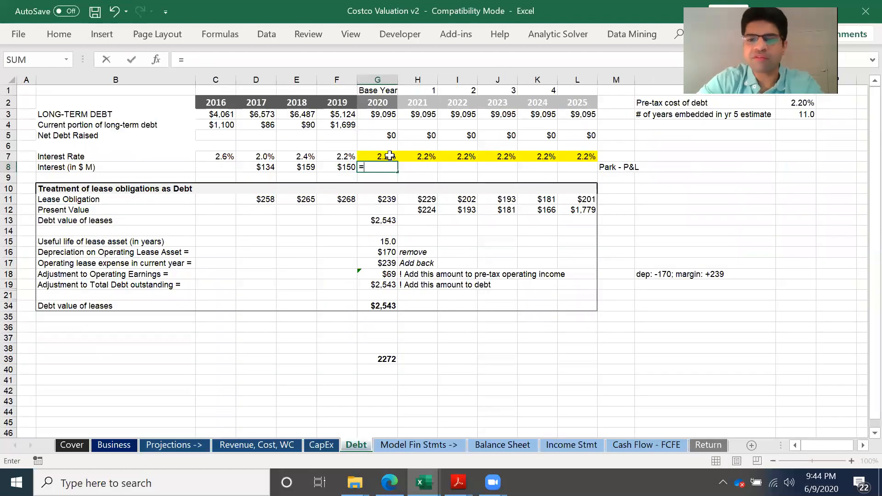
key("Escape")
left_click(626, 166)
key("Delete")
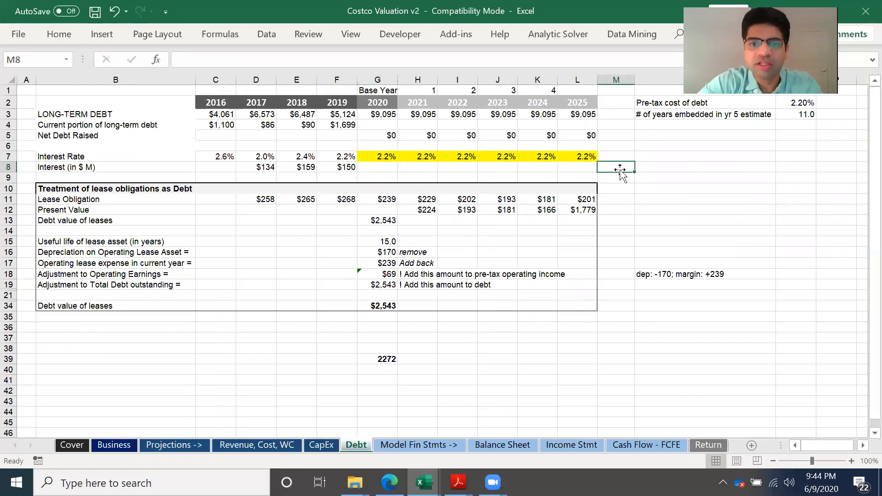
- Calculate 2020–2025 interest in row 8 of the Debt sheet as interest rate times long-term debt, starting with =G7*G3 in G8
left_click(379, 165)
type("=")
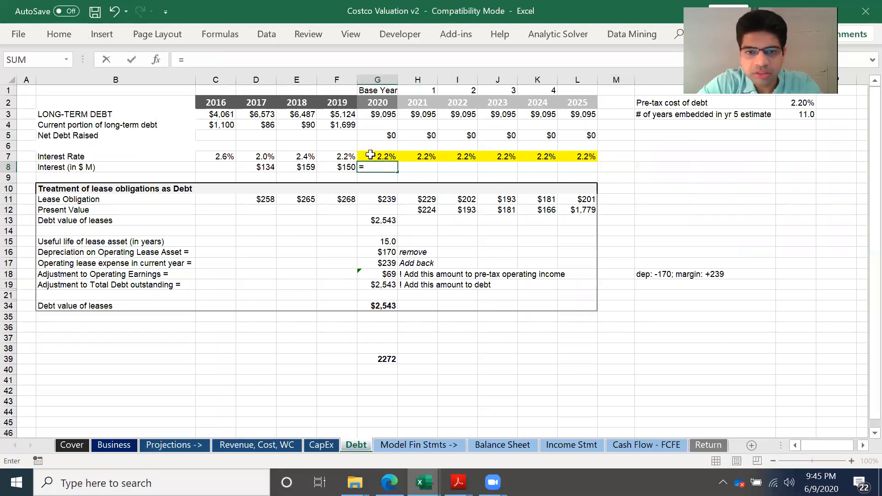
left_click(373, 156)
type("*")
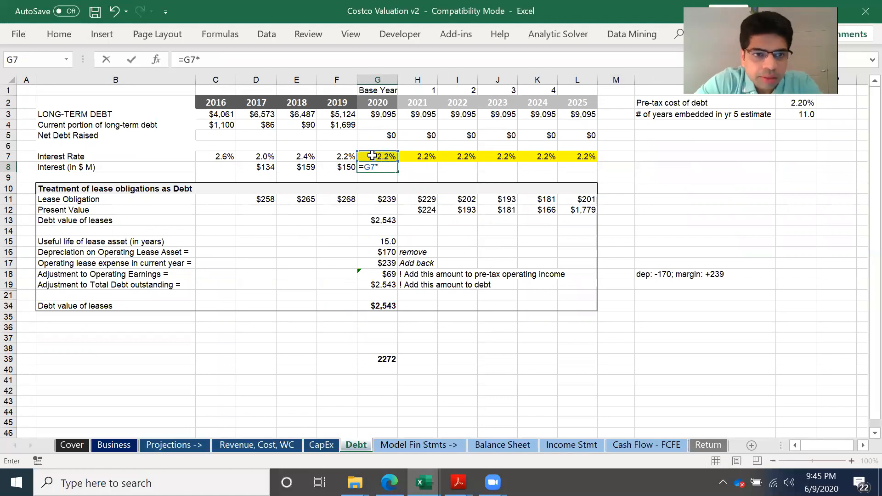
left_click(391, 115)
key("Return")
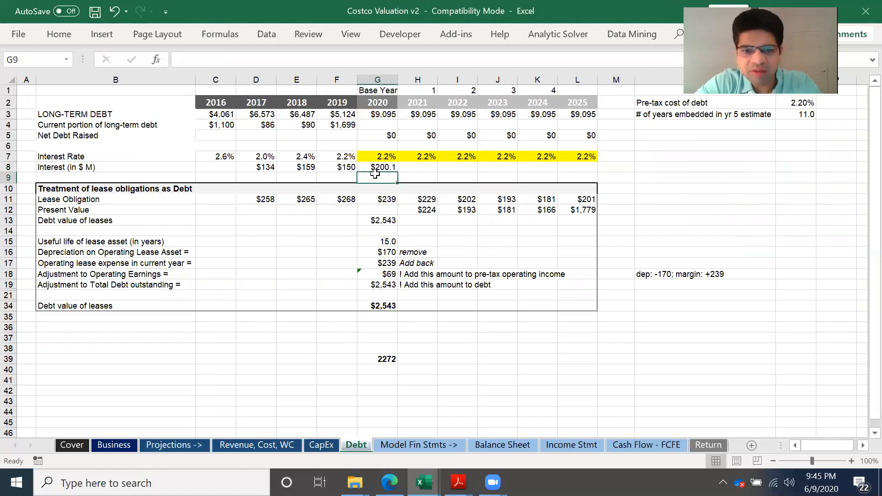
left_click(383, 166)
left_click_drag(585, 172, 615, 181)
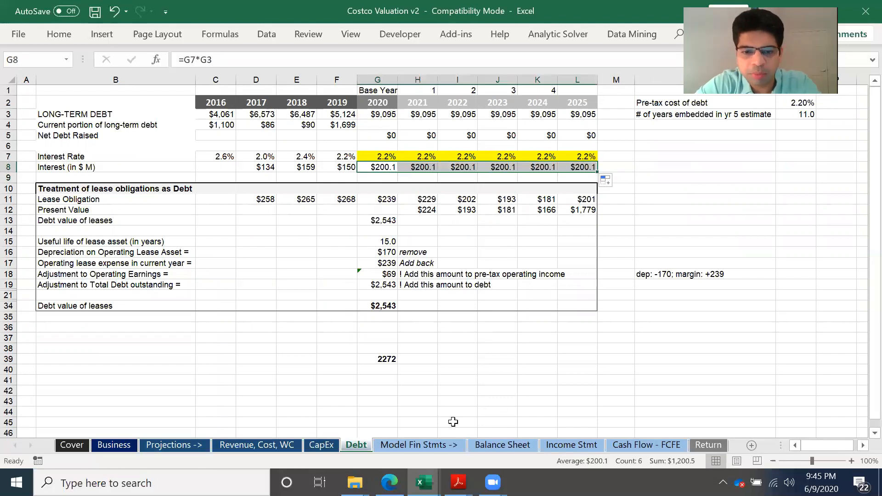
- Make the income statement's interest expense link negative with =-Debt!G8 in G15 and extend it through 2025
left_click(293, 448)
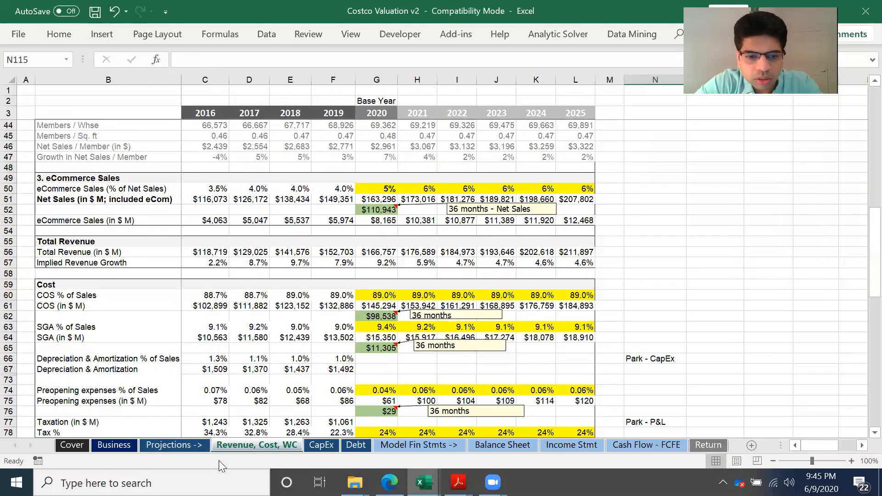
left_click(560, 444)
left_click(461, 241)
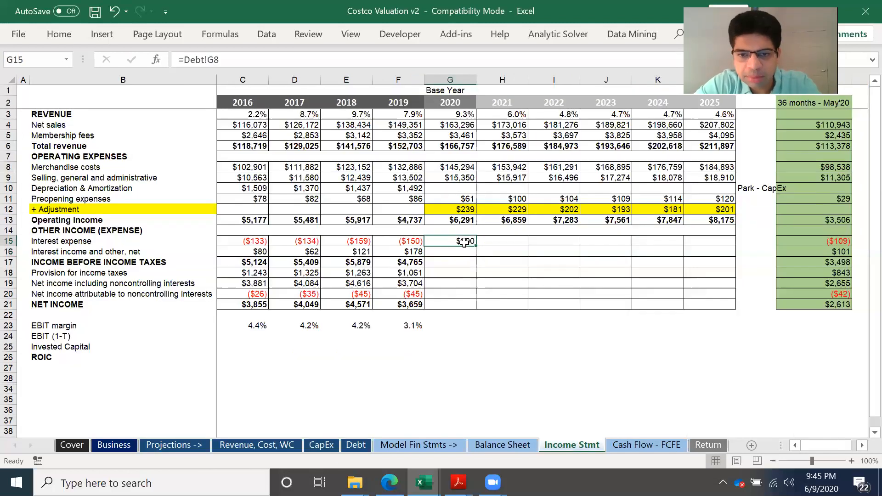
left_click(188, 58)
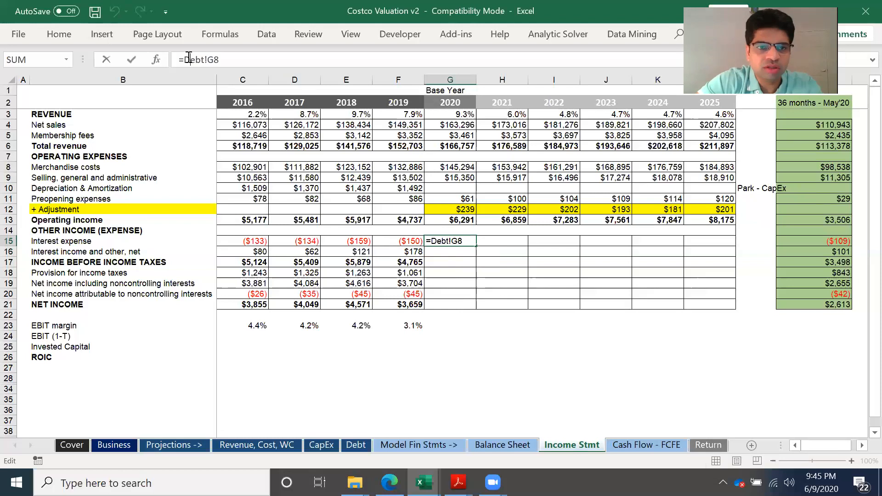
type("-")
key("Return")
left_click(455, 240)
left_click_drag(478, 247, 712, 247)
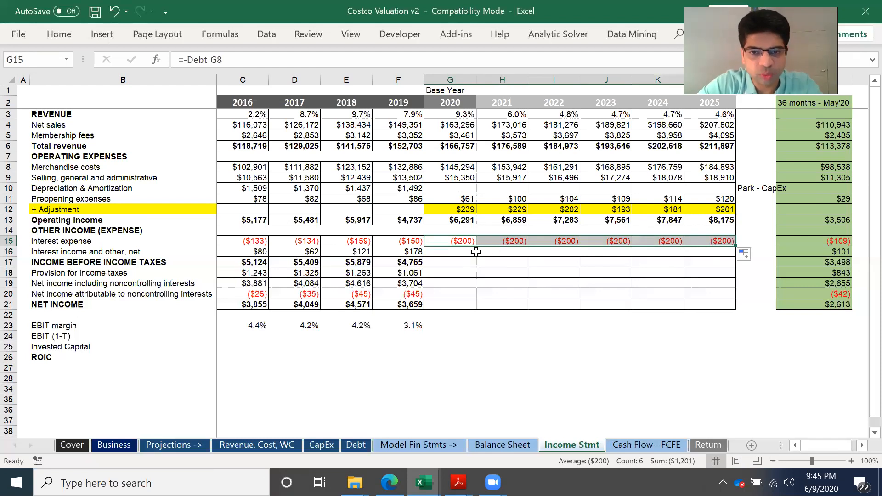
- Carry the 2019 interest income and other, net forward to 2020–2025 in row 16, starting with =F16 in G16
left_click(460, 253)
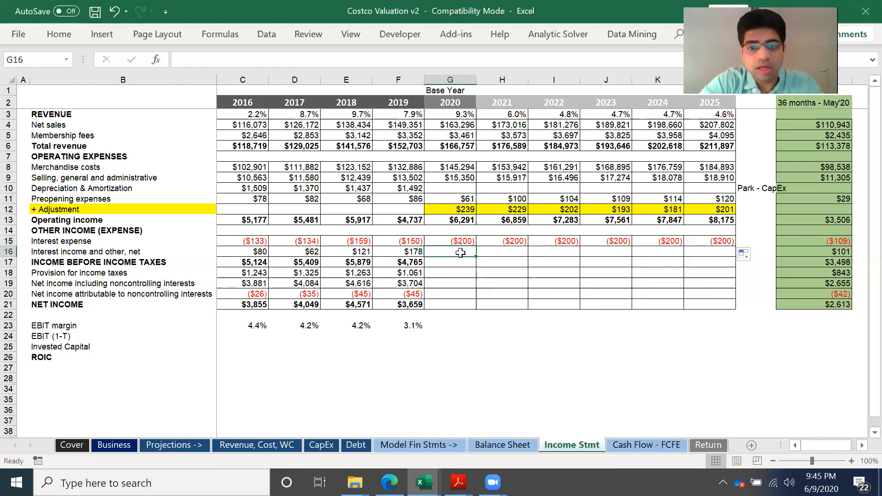
type("=")
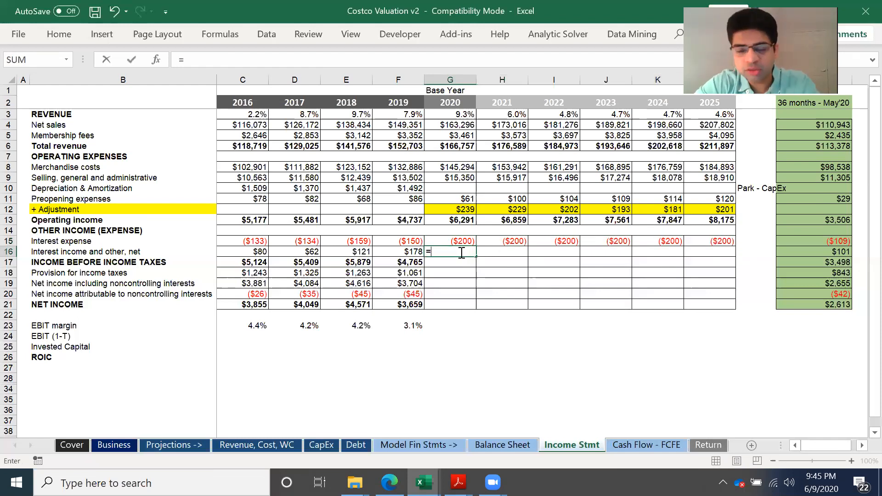
left_click(408, 251)
key("Return")
left_click(450, 249)
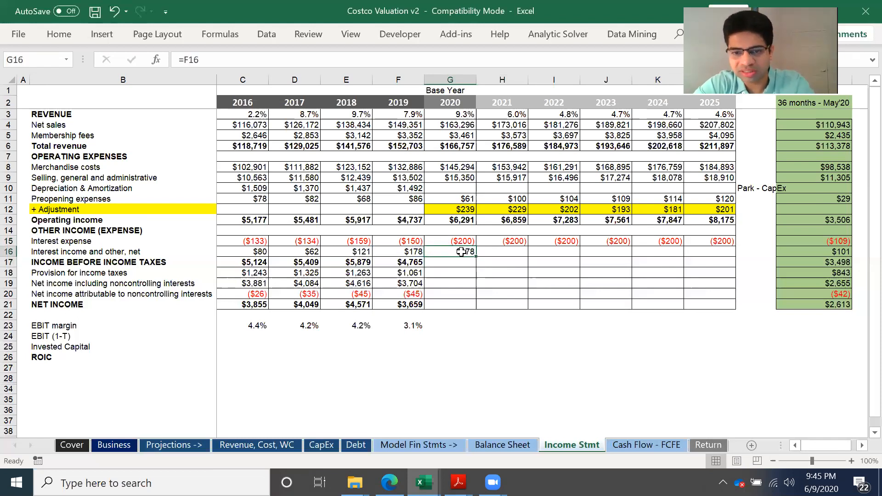
left_click_drag(477, 255, 734, 261)
- Calculate 2020 income before income taxes in G17 of the income statement as =G13+G15+G16
left_click(467, 263)
left_click(416, 263)
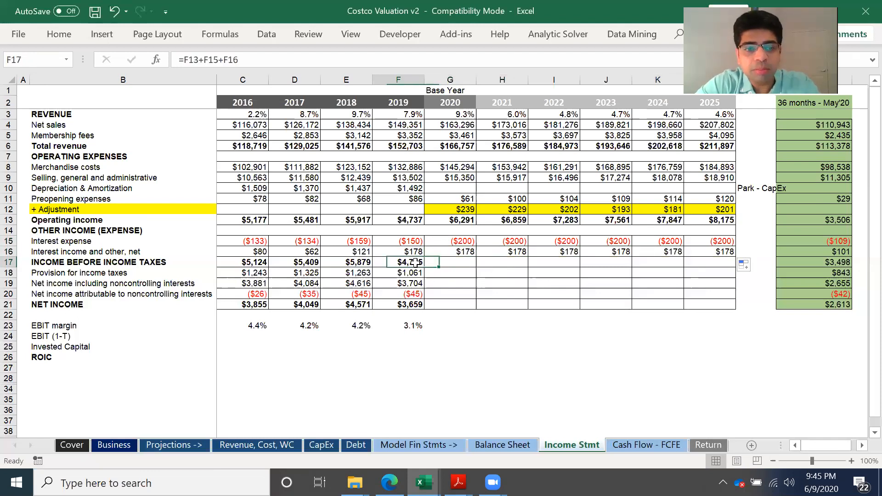
left_click(453, 263)
type("=")
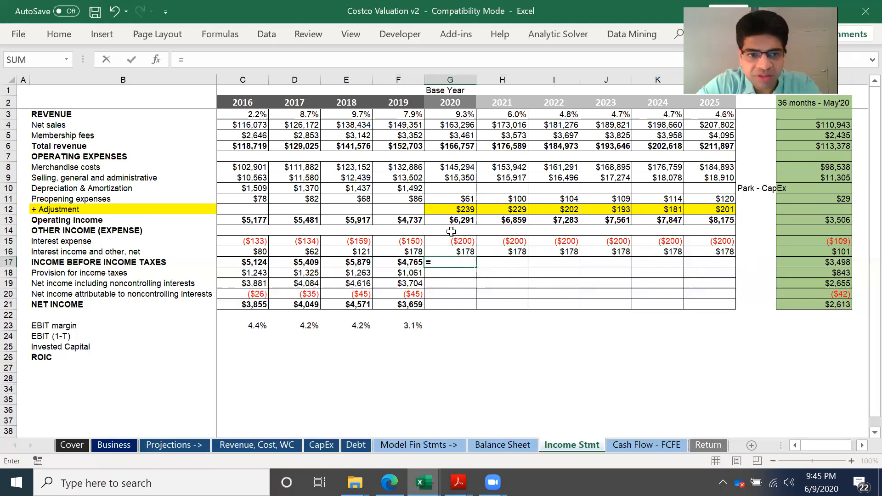
left_click(463, 221)
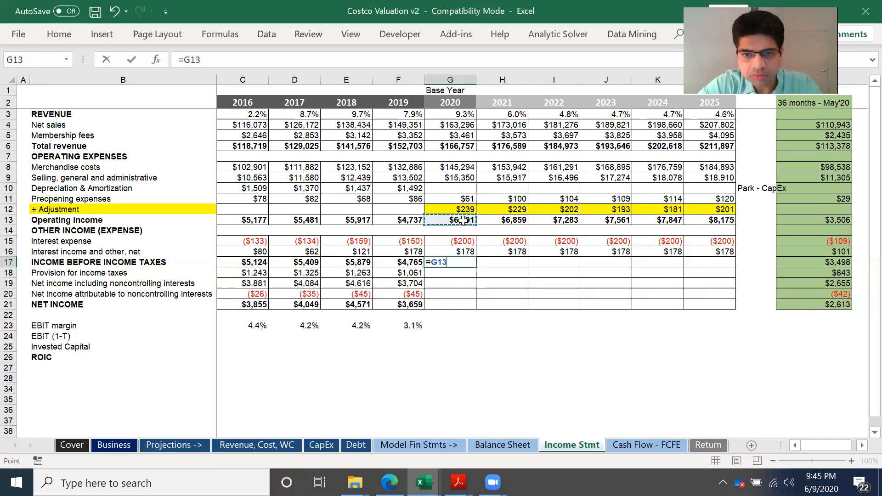
type("+")
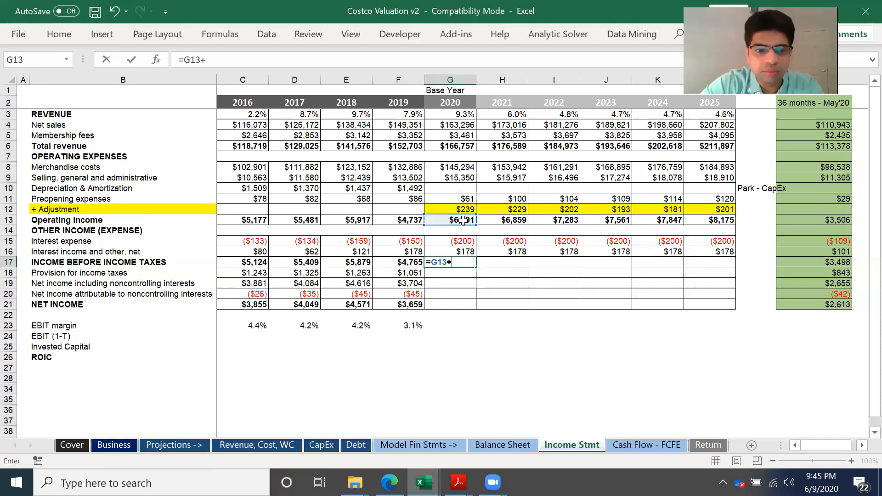
left_click(456, 241)
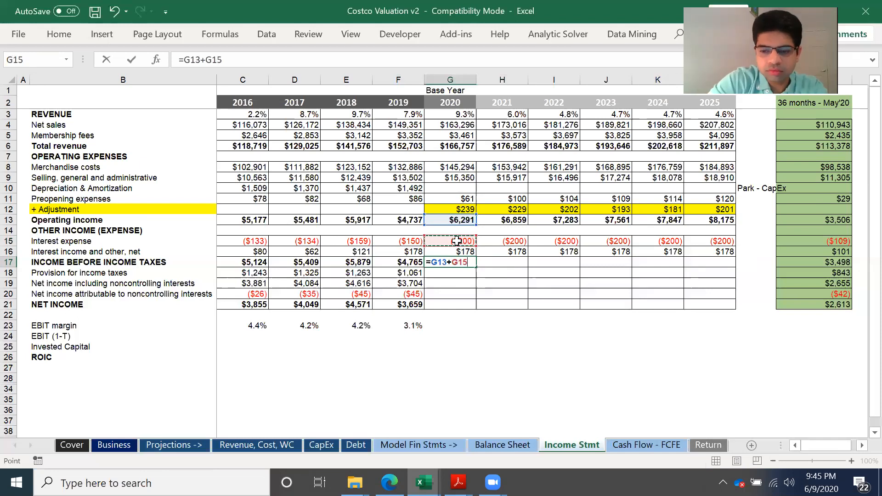
type("+")
left_click(459, 251)
key("Return")
- Check the 2019 formula in F17, extend the 2020 income before income taxes formula through 2025, and save the workbook
double_click(410, 265)
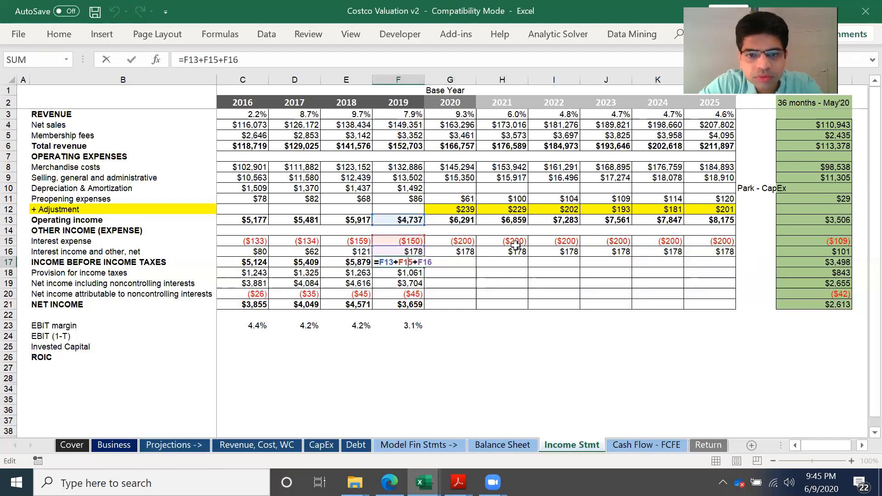
key("Return")
left_click(471, 265)
left_click_drag(476, 267, 718, 262)
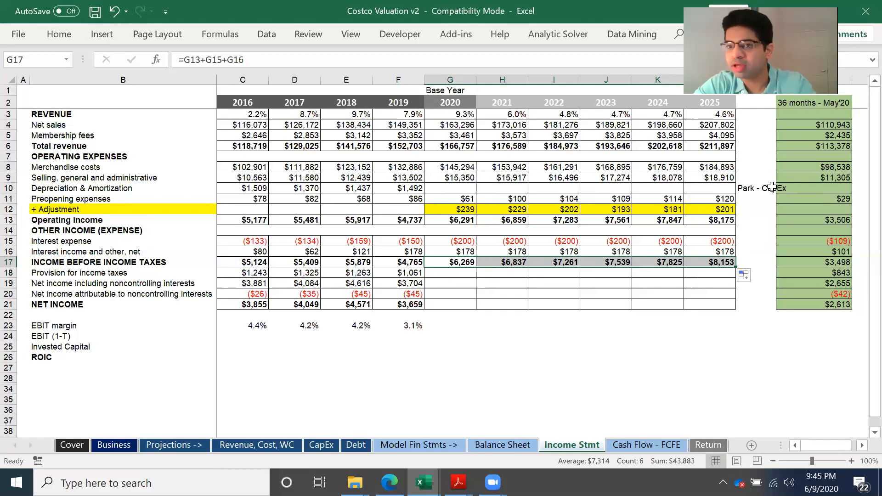
left_click(451, 275)
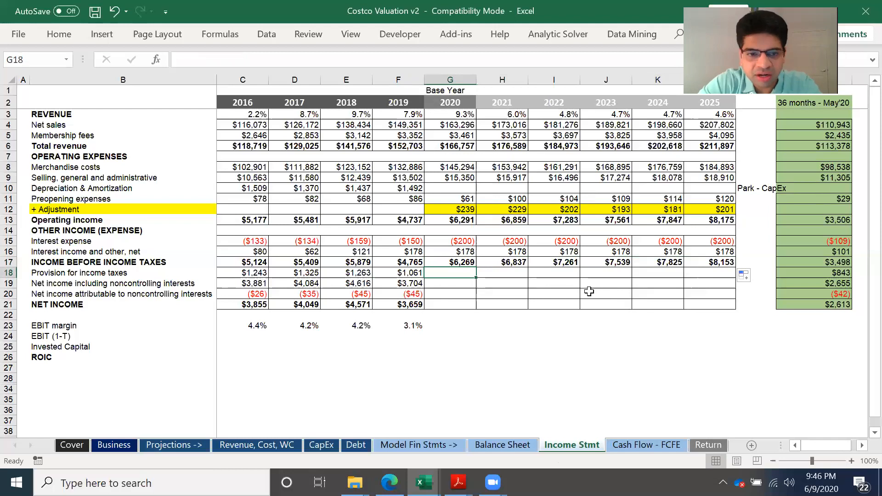
key("ctrl+s")
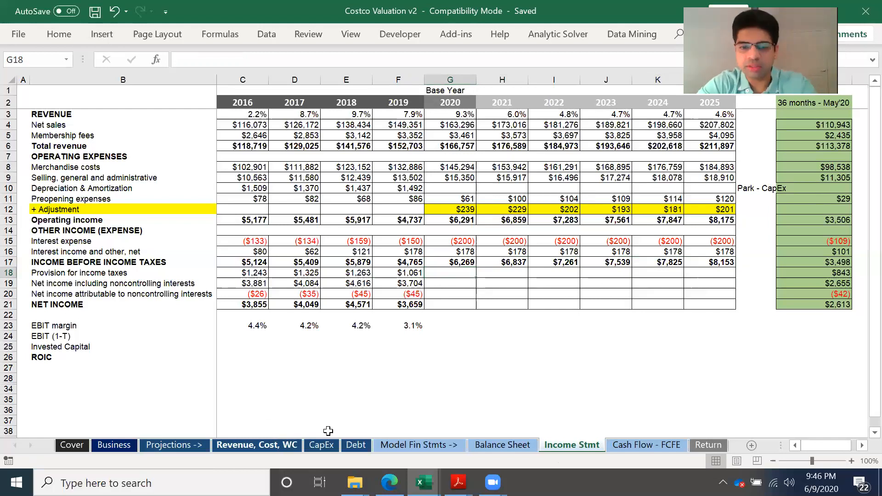
- Calculate 2020–2025 taxation in row 77 of the Revenue, Cost, WC sheet, starting with =G78*'Income Stmt'!G17 in G77
left_click(275, 441)
scroll(661, 362, "down", 1)
scroll(661, 362, "down", 2)
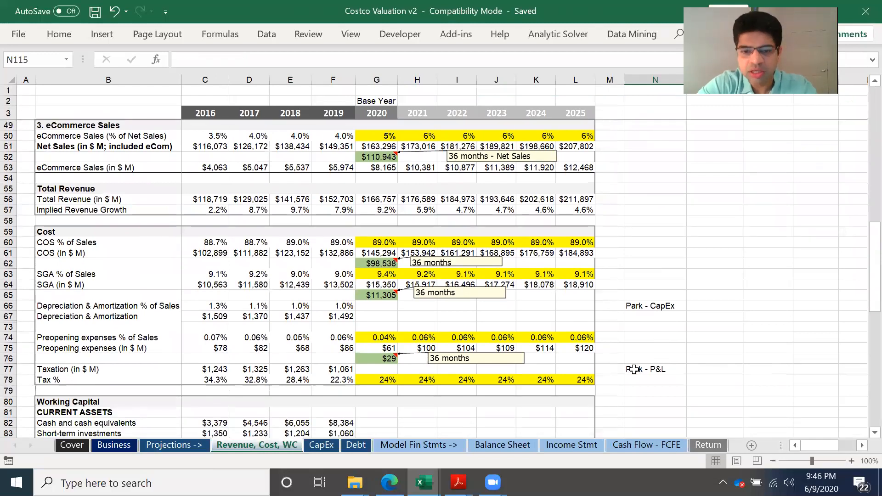
left_click(389, 369)
type("=")
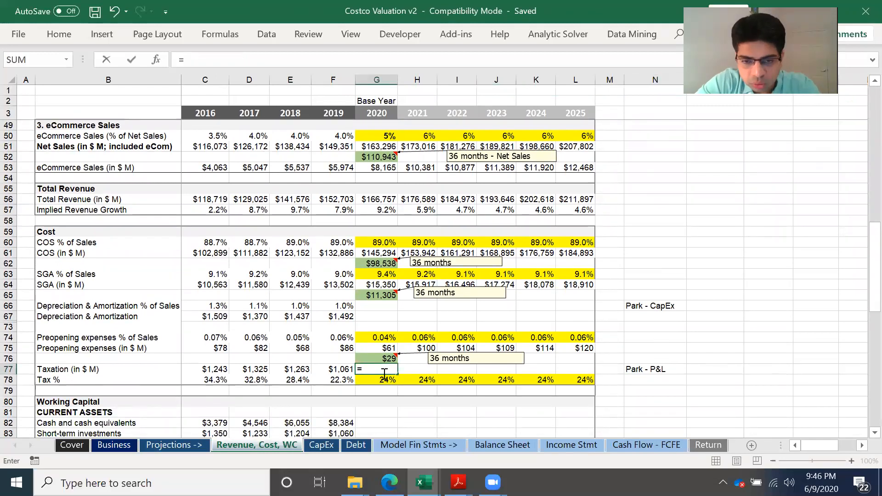
left_click(383, 380)
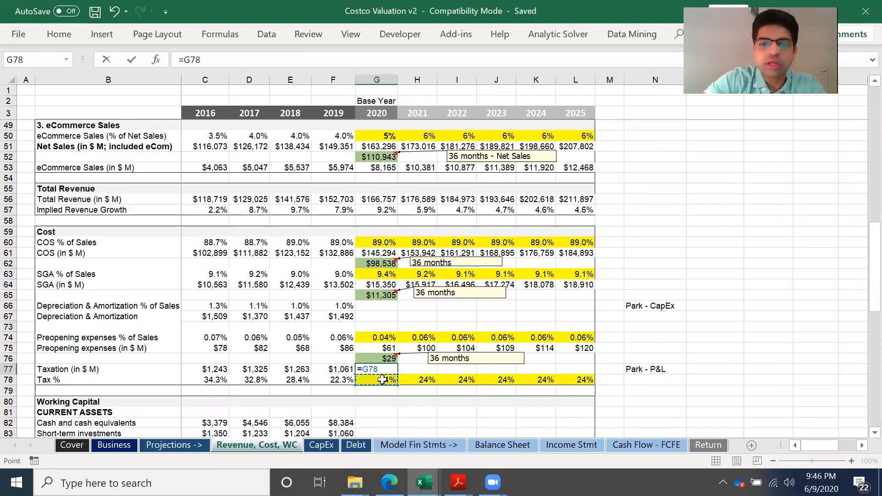
type("*")
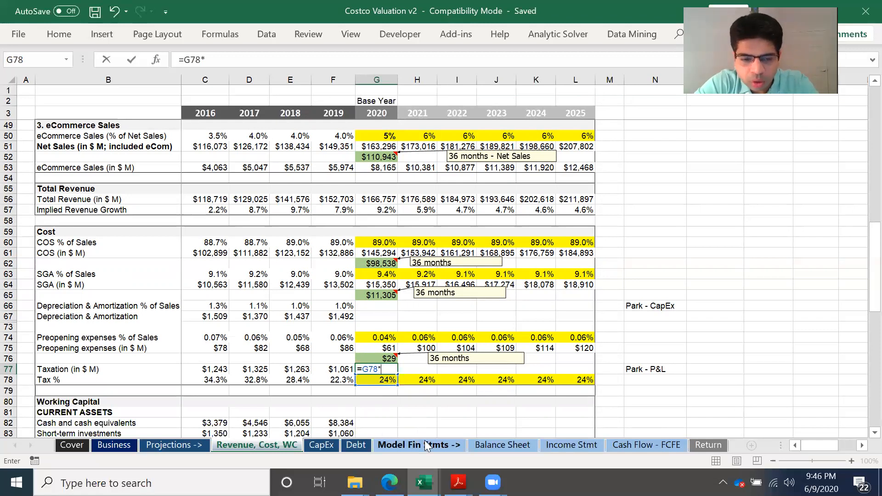
left_click(582, 443)
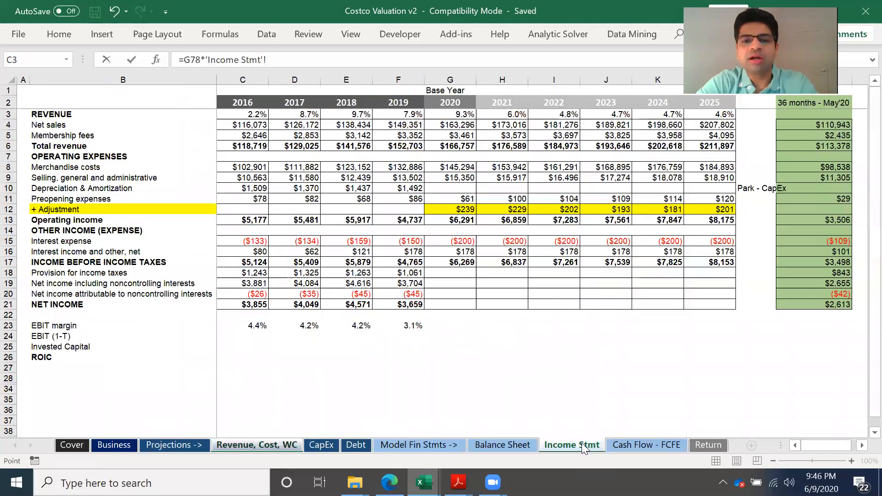
left_click(466, 259)
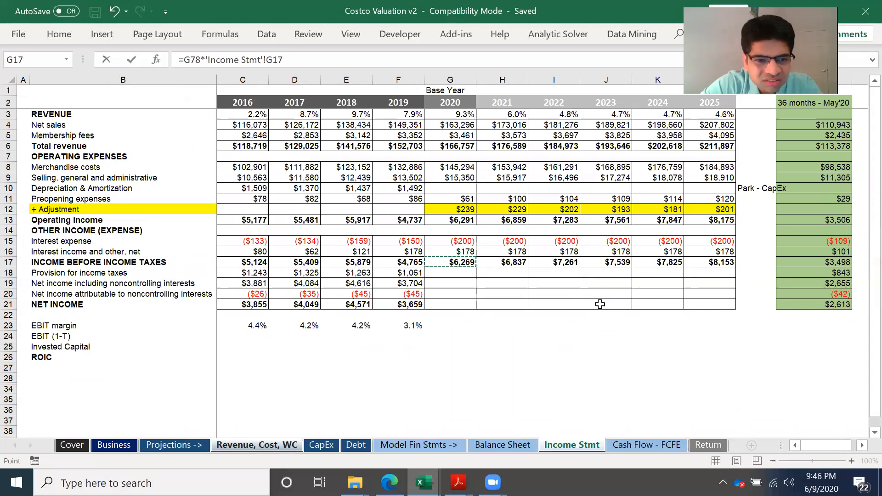
key("Return")
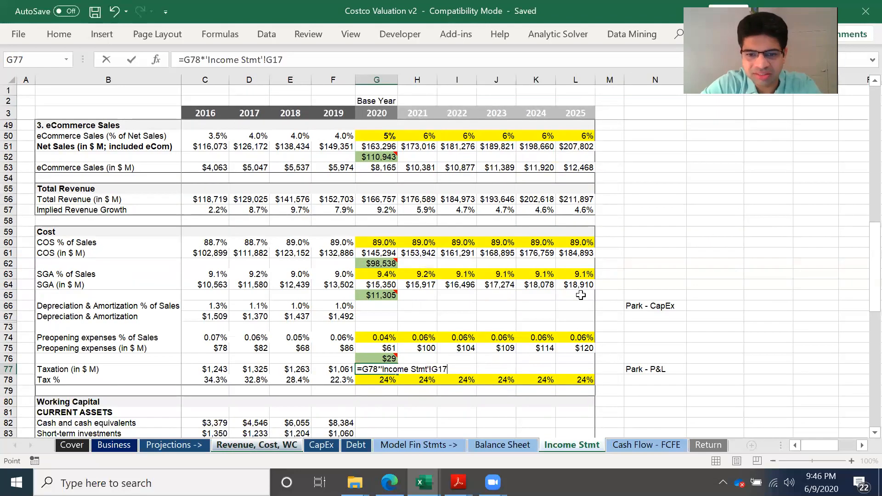
left_click(371, 368)
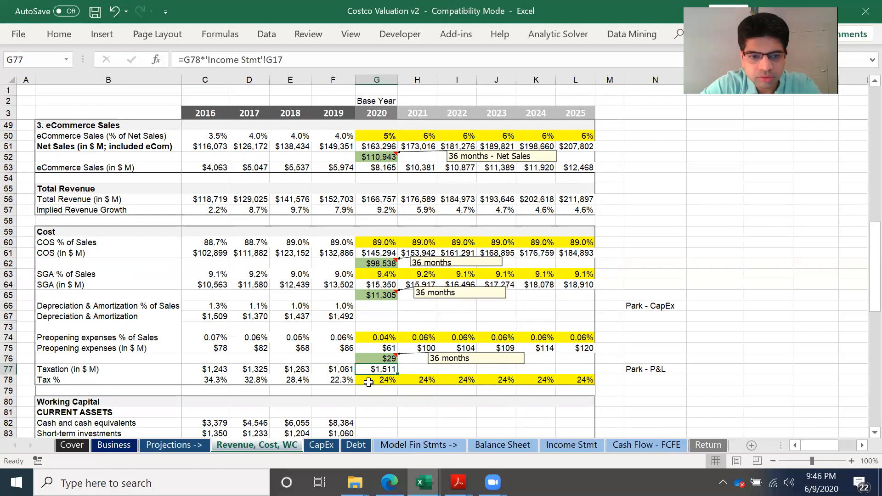
left_click_drag(398, 374, 590, 364)
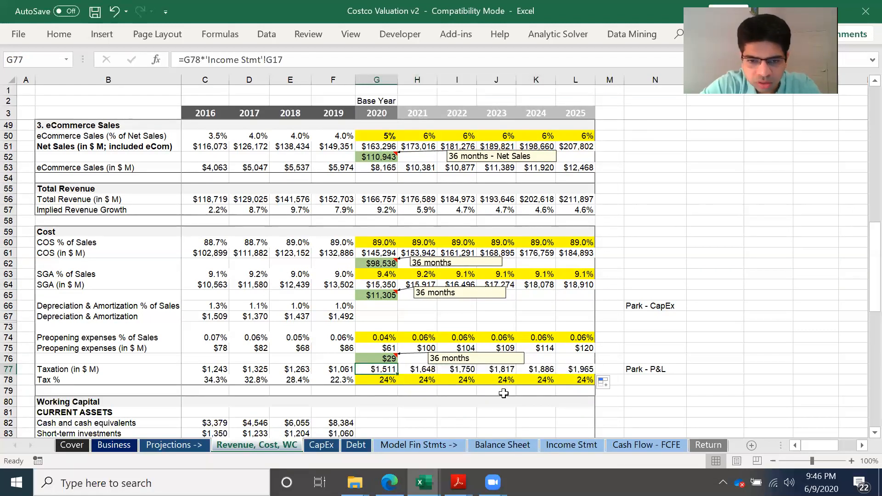
- Link the income statement's provision for income taxes for 2020–2025 to the taxation row, starting with ='Revenue, Cost, WC'!G77 in G18
scroll(432, 344, "down", 1)
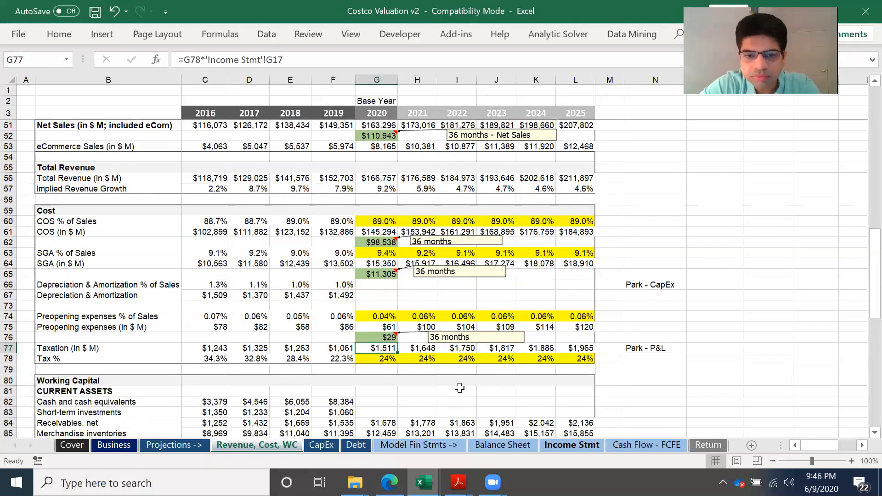
left_click(592, 450)
left_click(460, 261)
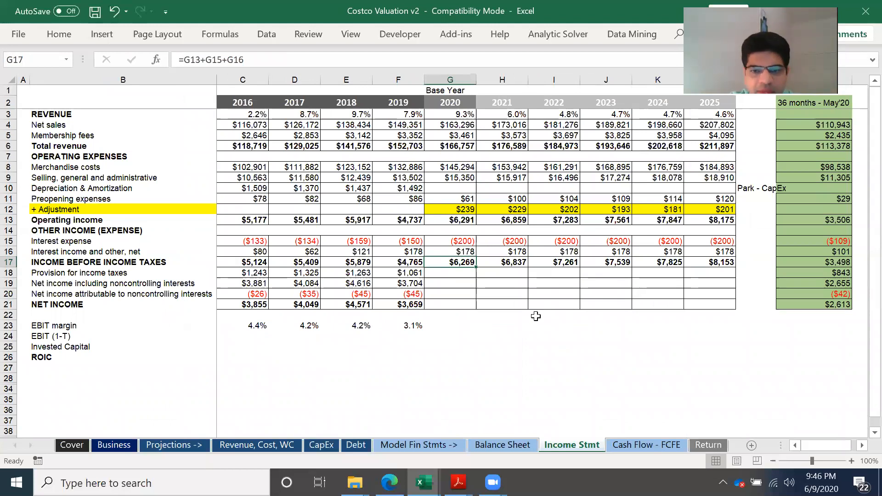
left_click(464, 274)
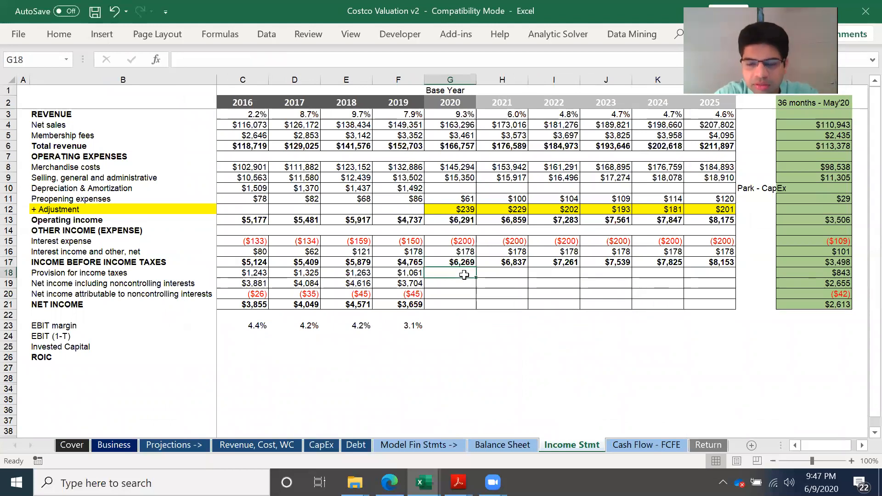
type("=")
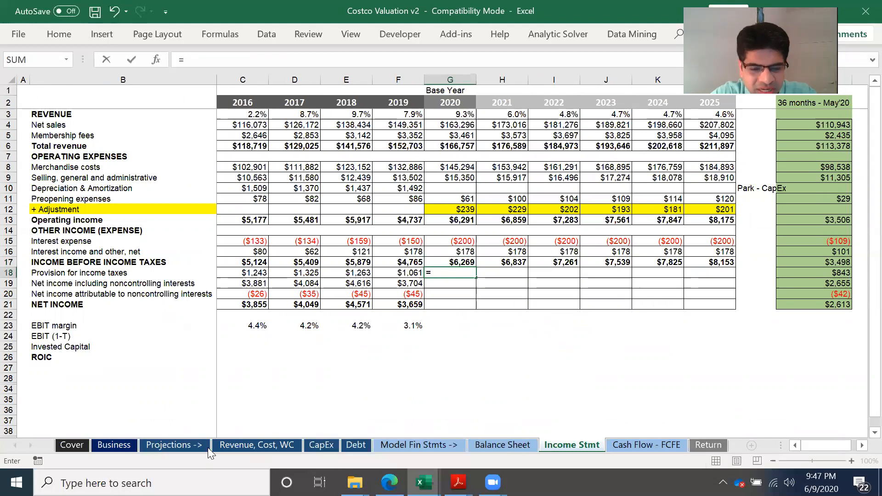
left_click(282, 452)
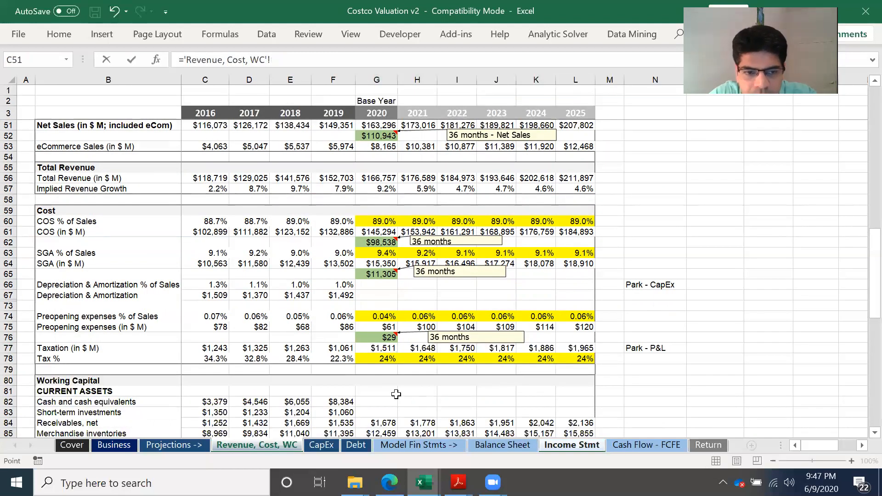
scroll(396, 394, "down", 3)
scroll(396, 394, "up", 1)
left_click(375, 273)
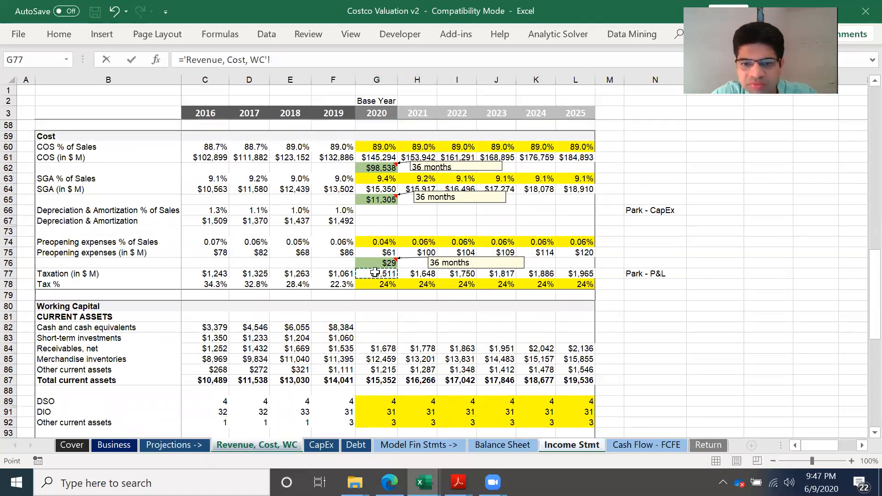
key("Return")
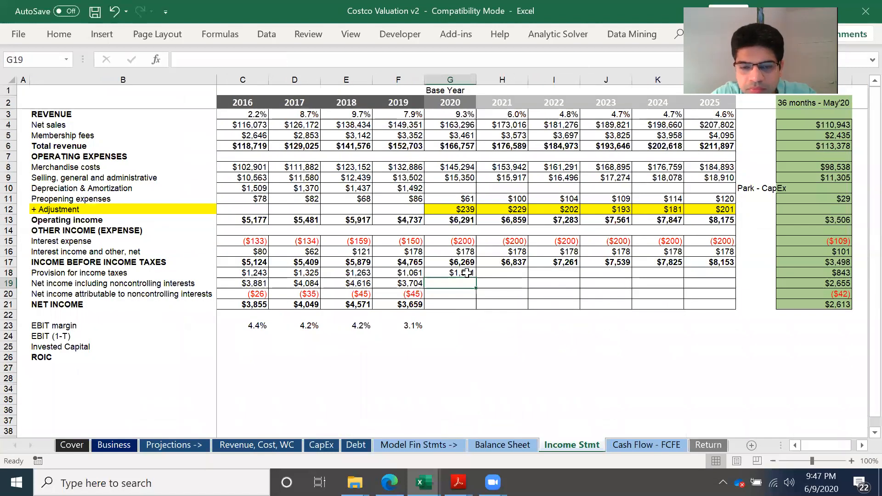
left_click(467, 273)
left_click_drag(478, 279, 723, 277)
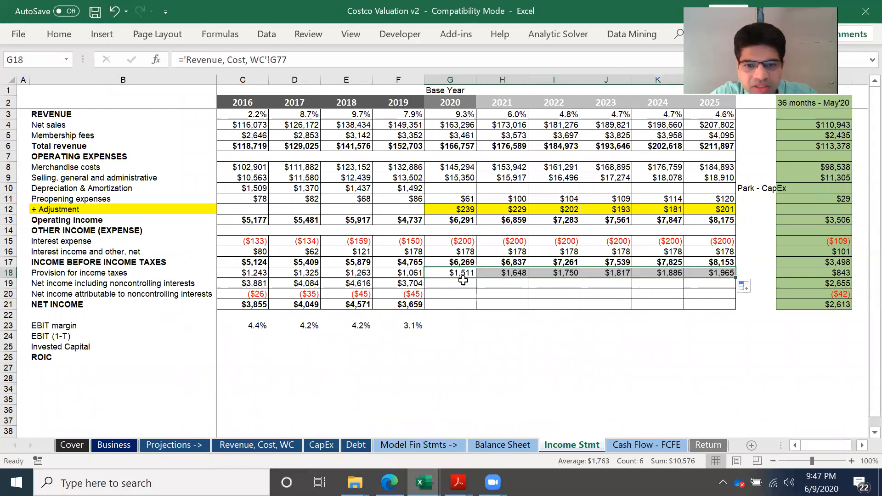
- Extend the 2019 net income including noncontrolling interests formula, =F17-F18, from F19 through 2025
left_click(452, 285)
left_click(419, 285)
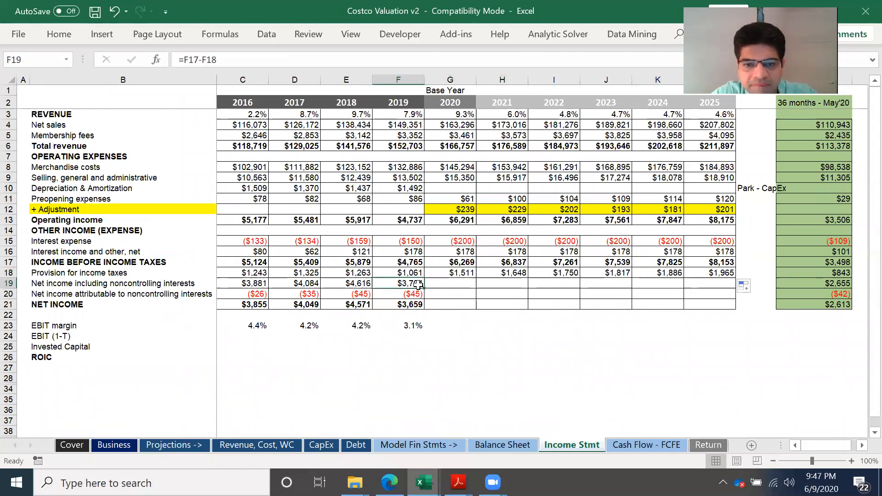
left_click(416, 275)
left_click(418, 284)
left_click_drag(426, 290, 735, 289)
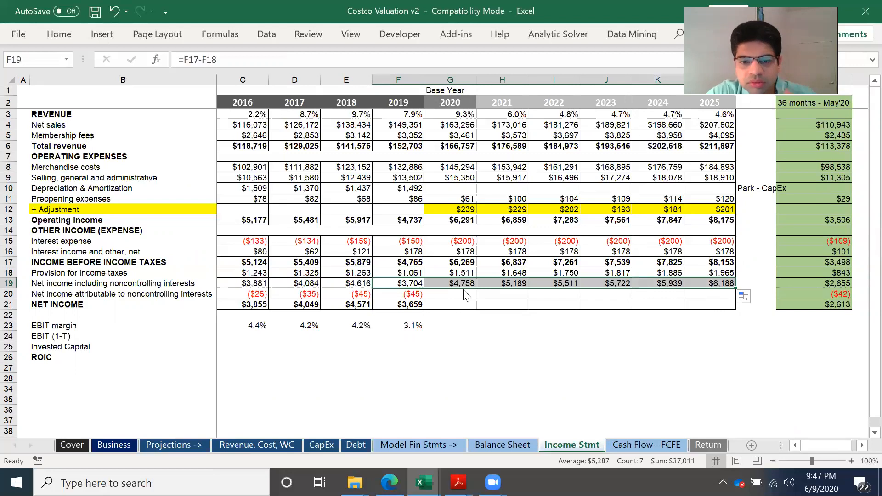
- Carry the 2019 net income attributable to noncontrolling interests forward to 2020–2025 in row 20, starting with =F20 in G20
left_click(465, 295)
type("=")
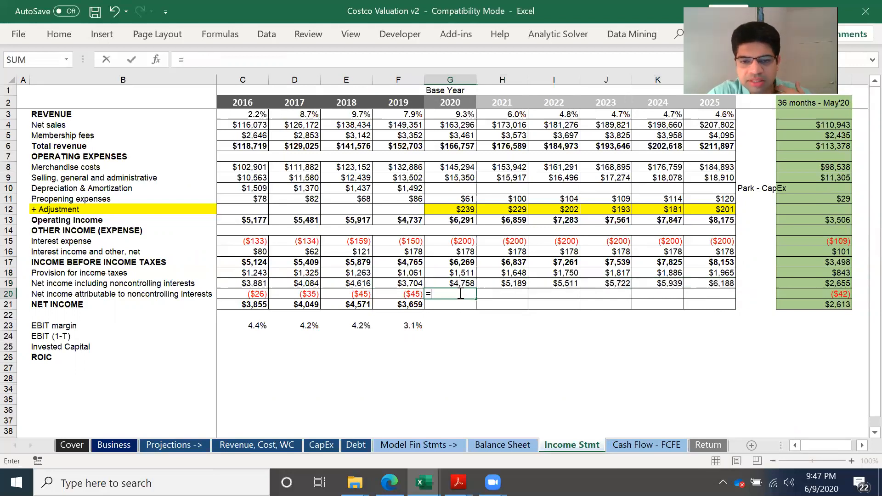
left_click(414, 294)
key("Return")
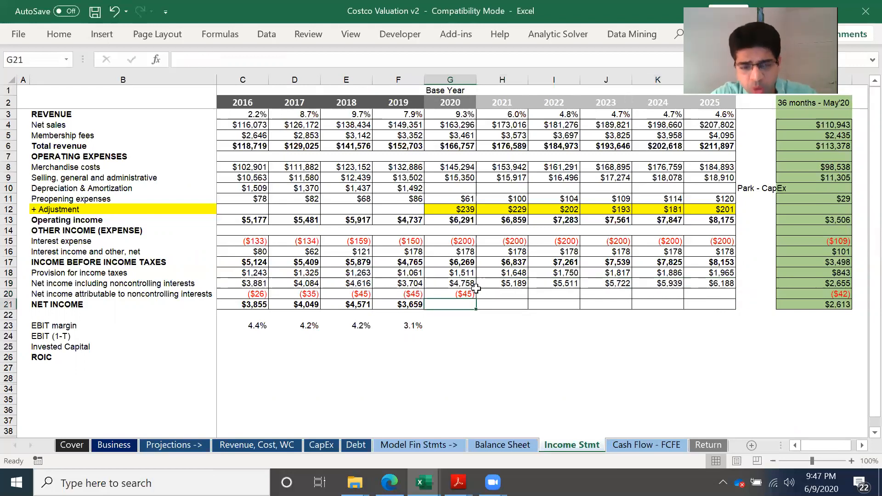
left_click(466, 295)
left_click_drag(476, 299, 731, 304)
- Extend the 2019 net income formula, =F19+F20, from F21 through 2025 and save the workbook
left_click(465, 302)
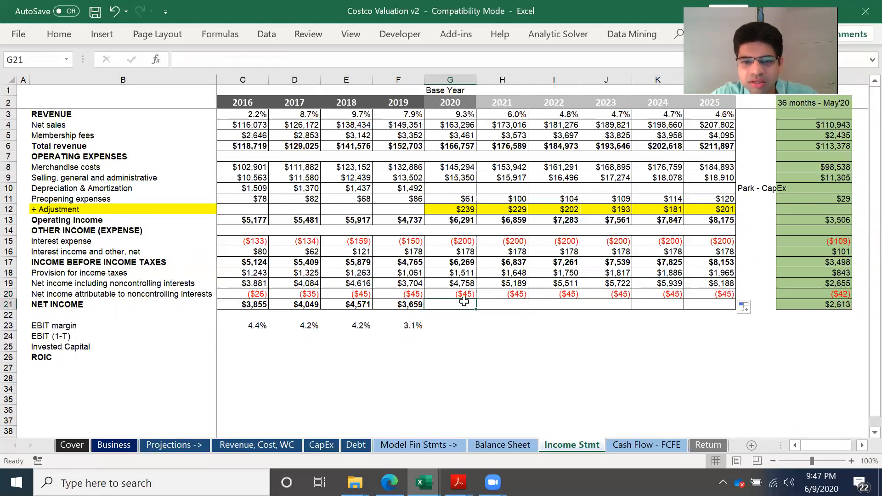
left_click(404, 303)
left_click_drag(427, 310, 730, 331)
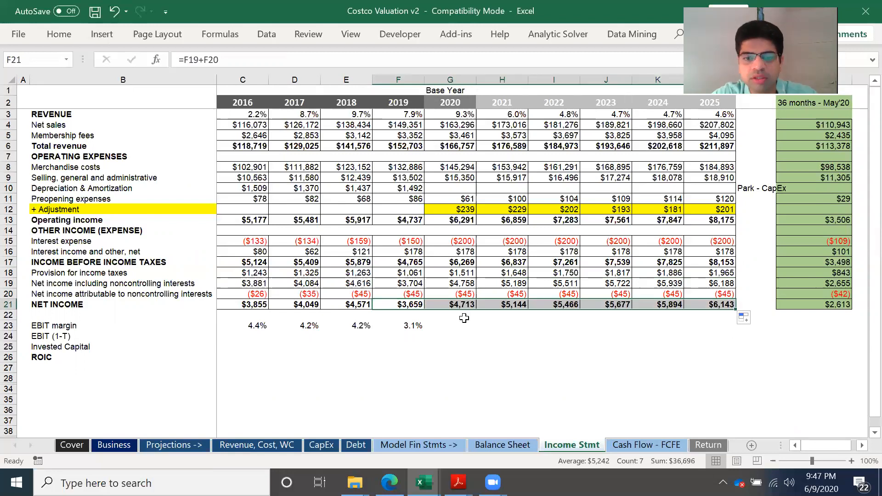
key("ctrl+s")
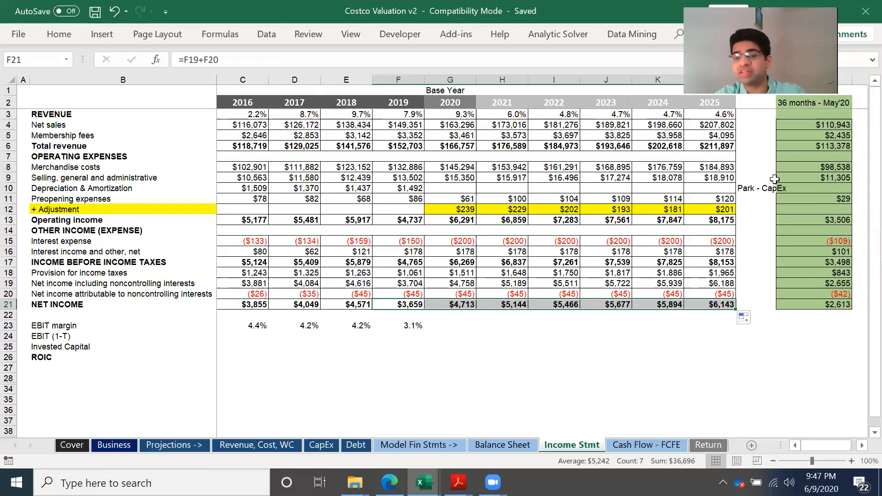
left_click(759, 188)
key("ctrl+s")
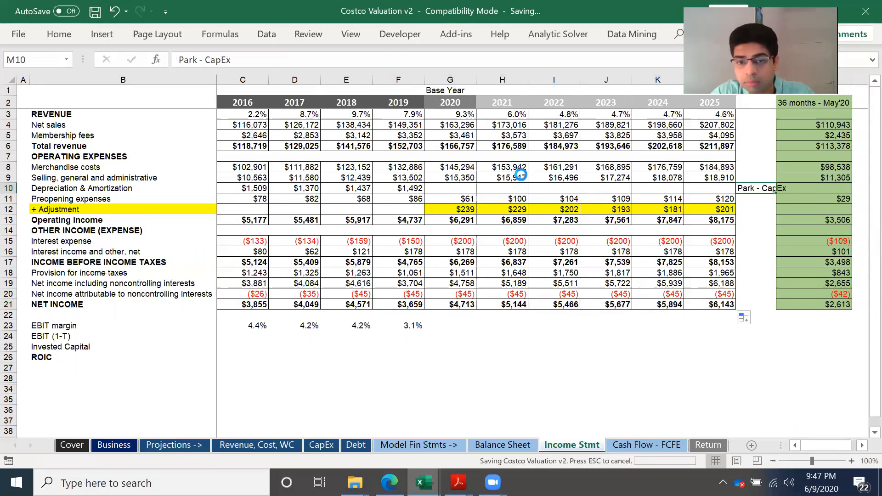
left_click(463, 187)
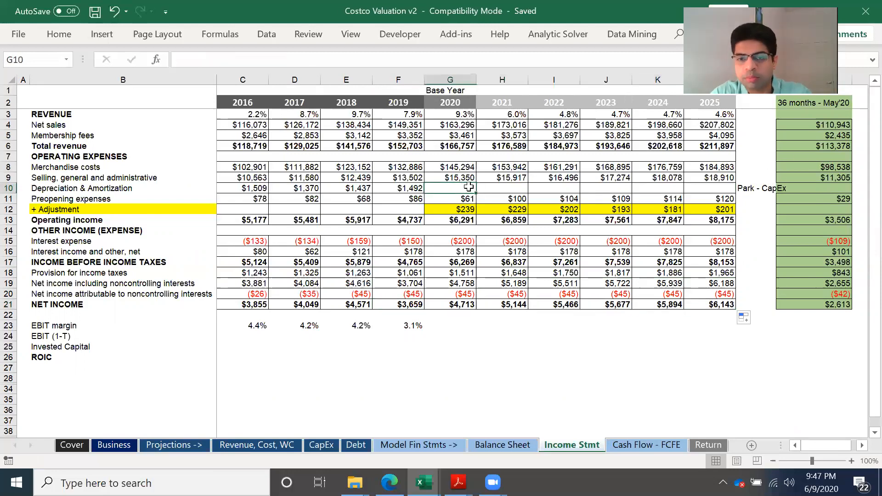
- Save the workbook and examine the CapEx sheet's historical property and equipment, CapEx addition and CapEx per sq. ft rows
left_click(759, 190)
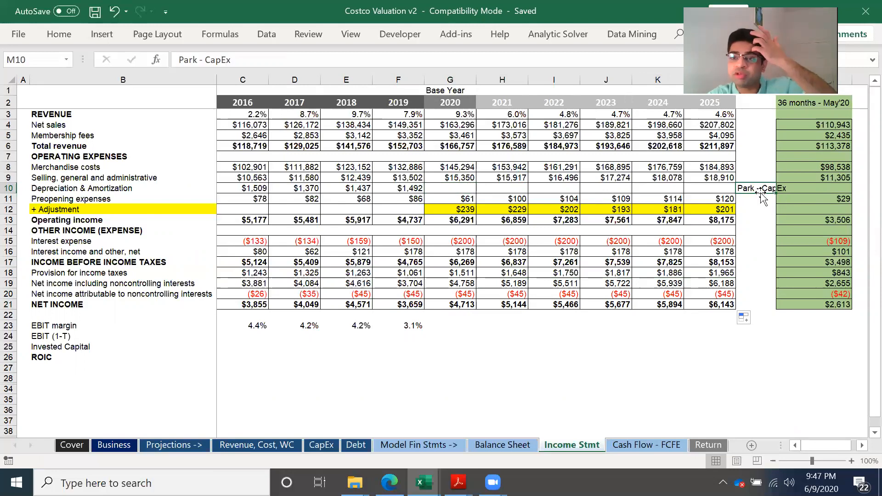
left_click(322, 446)
key("ctrl+s")
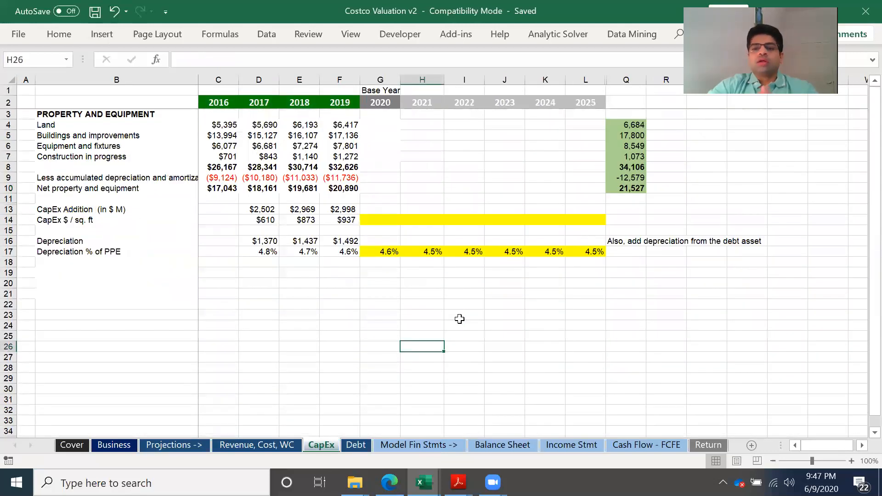
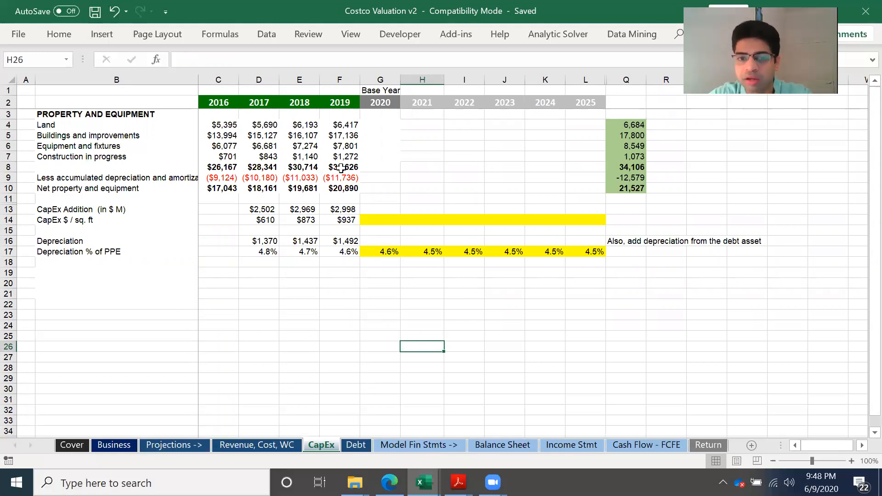
left_click(341, 168)
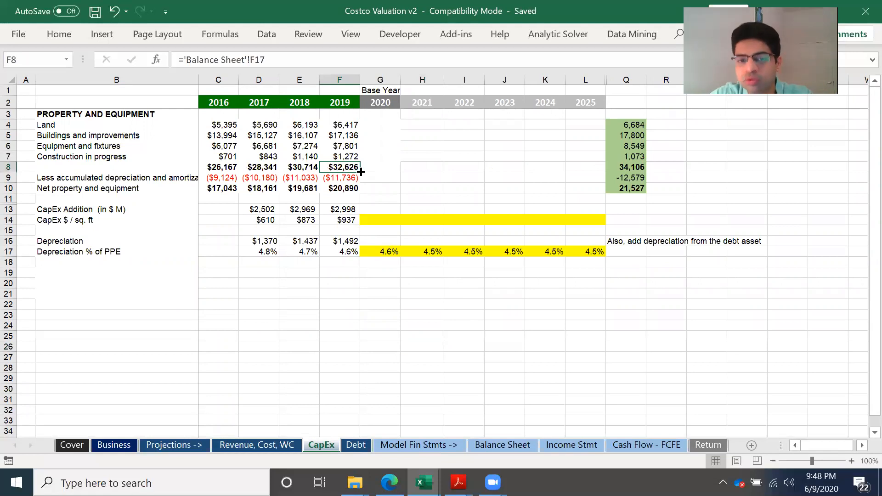
left_click(627, 168)
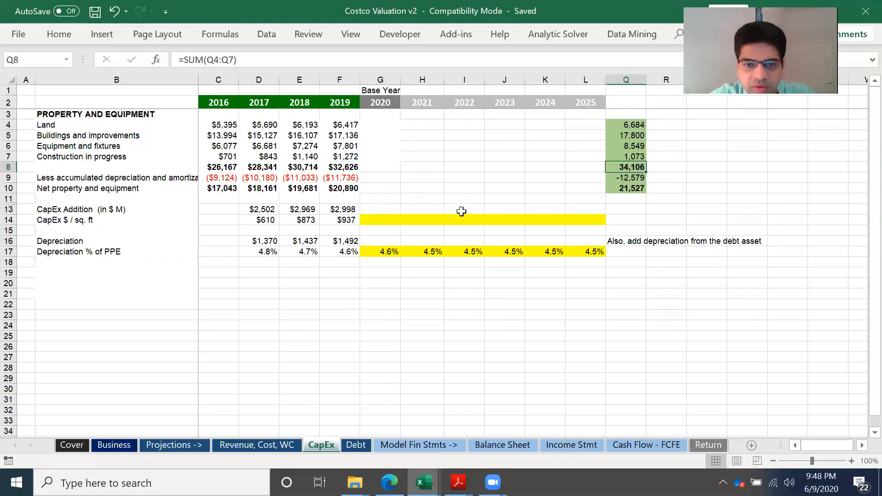
left_click(349, 192)
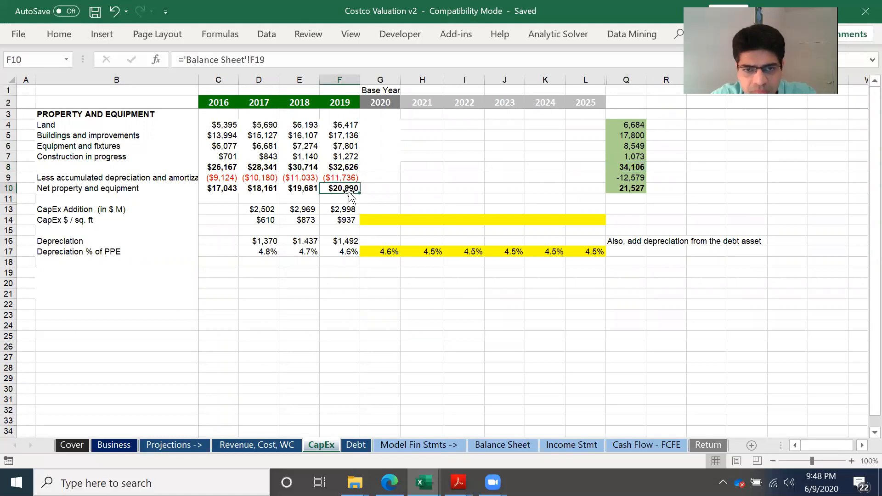
left_click(354, 209)
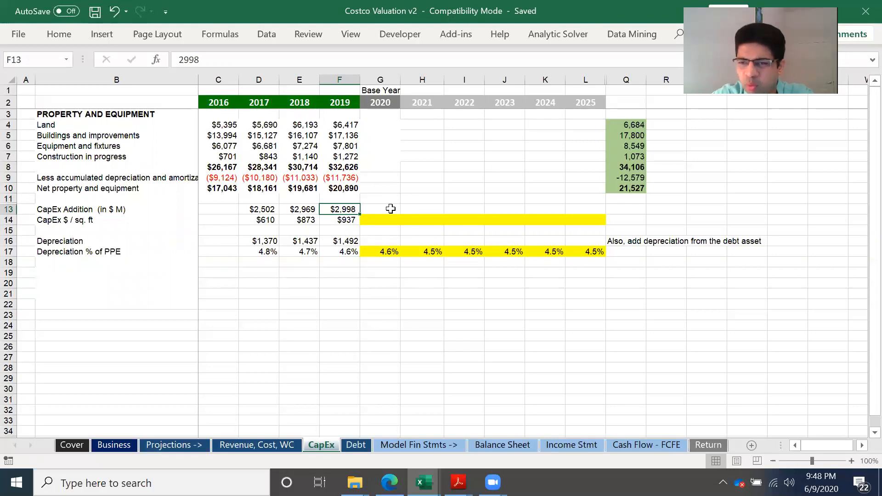
left_click(353, 219)
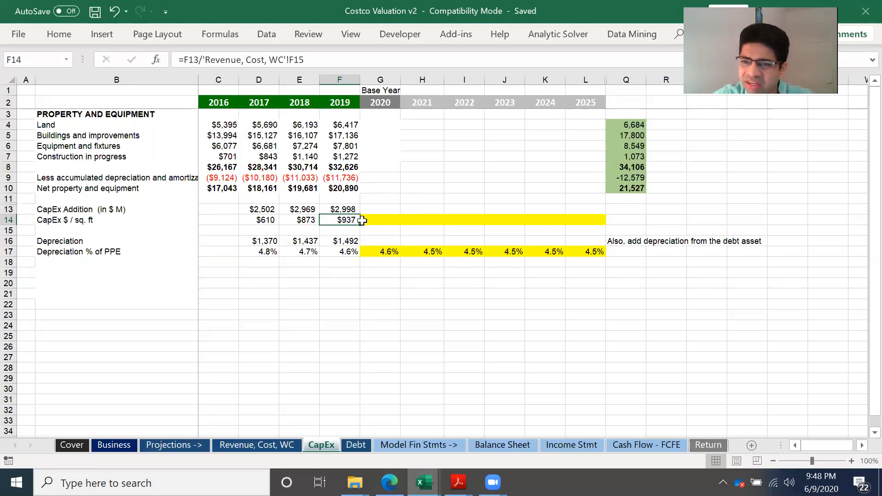
left_click(311, 220)
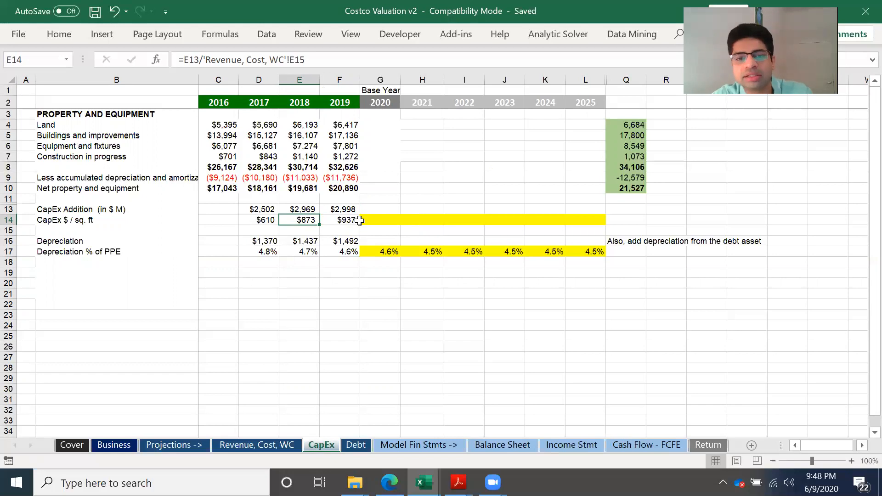
- Set the 2020 CapEx $ / sq. ft assumption in G14 to 900
left_click(382, 221)
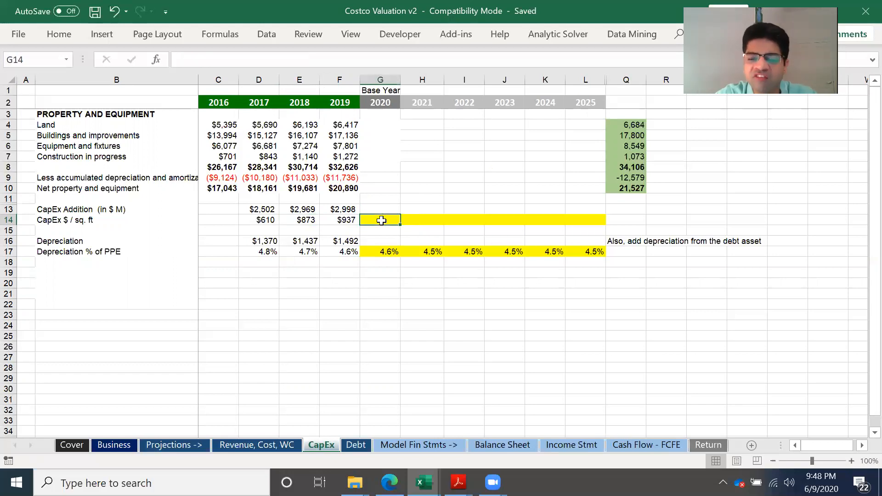
type("=")
key("BackSpace")
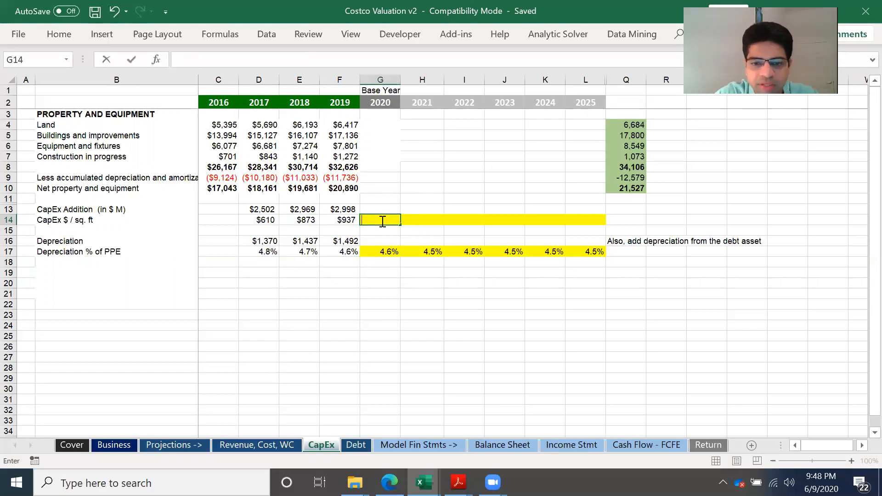
type("800")
key("Return")
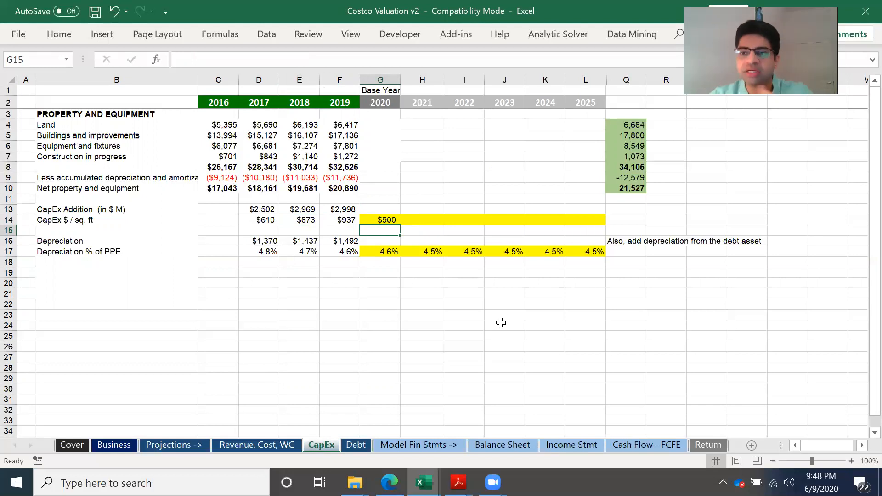
- Carry the 2020 CapEx $ / sq. ft forward to 2021–2025, starting with =G14 in H14
left_click(415, 221)
type("=")
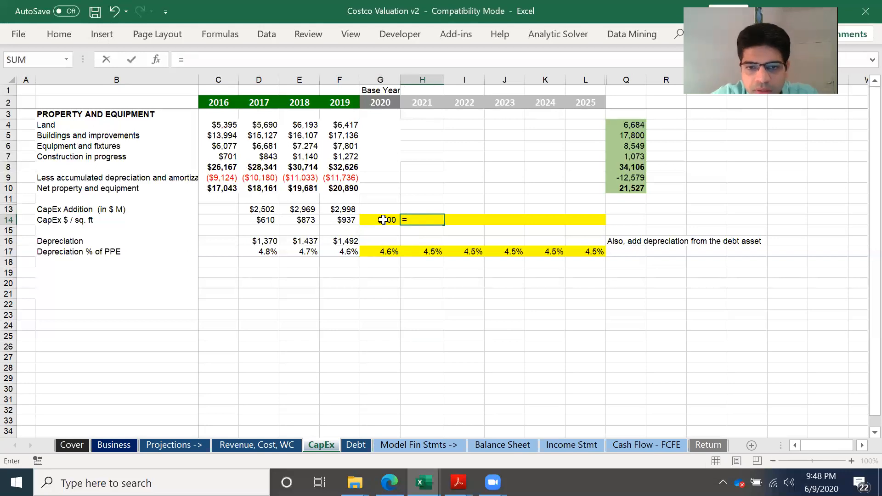
left_click(383, 220)
key("ctrl+Return")
left_click_drag(594, 230, 607, 230)
left_click(407, 260)
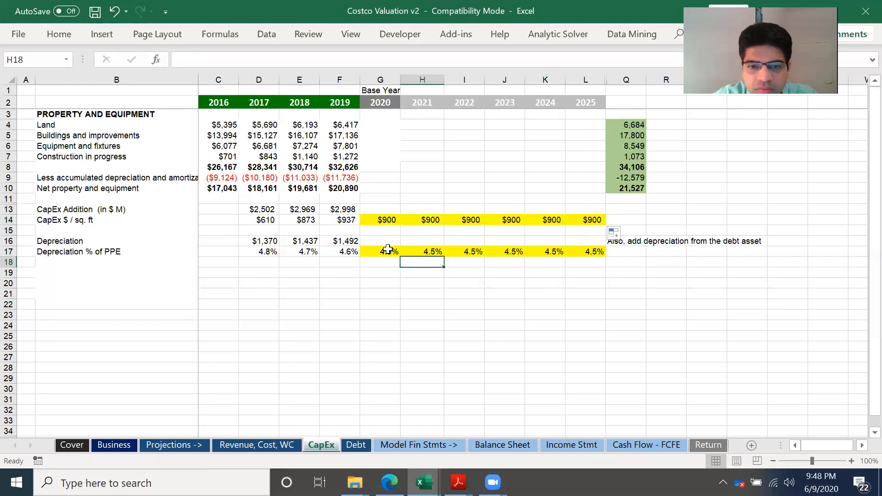
- Enter a 1% growth rate for CapEx $ / sq. ft in Q14 and format it as a percentage
left_click(665, 218)
key("Left")
type("1%")
key("ctrl+Return")
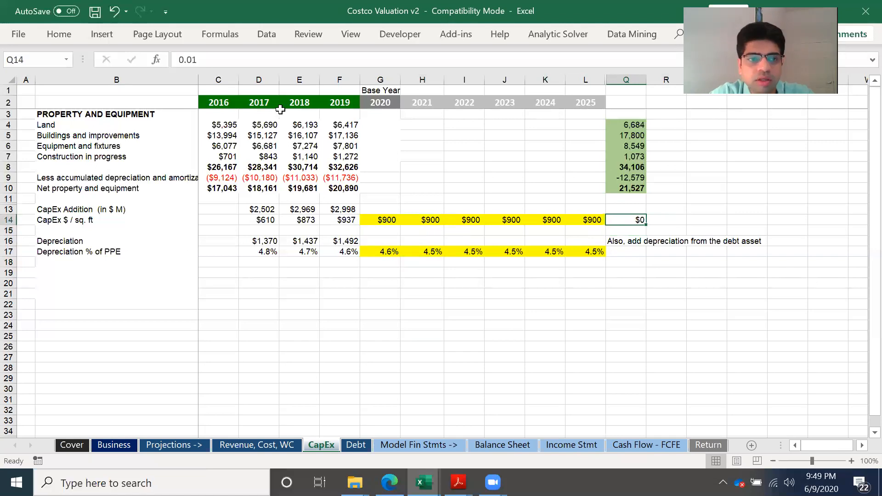
left_click(59, 34)
left_click(477, 82)
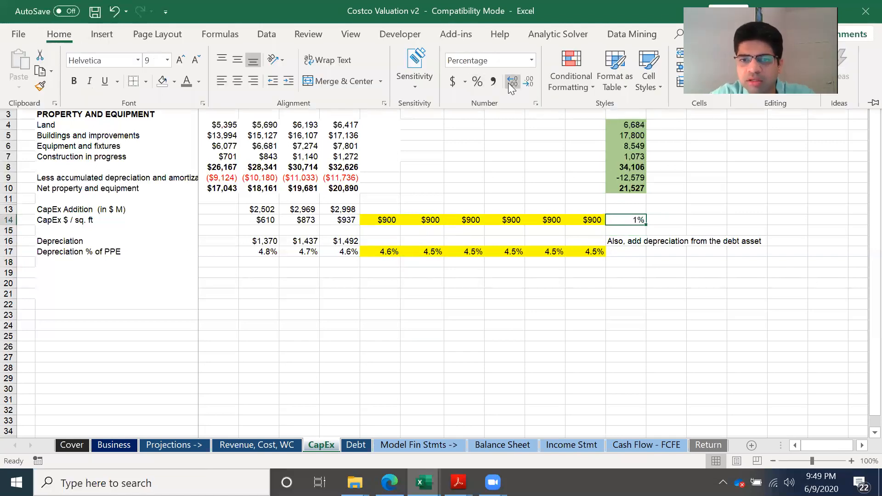
- Change the 2021 CapEx $ / sq. ft formula in H14 to =G14*(1+$Q$14) and extend it through 2025
left_click(392, 213)
left_click(421, 219)
left_click(214, 55)
type("*(1+")
left_click(642, 220)
type(")")
left_click(221, 59)
type("$")
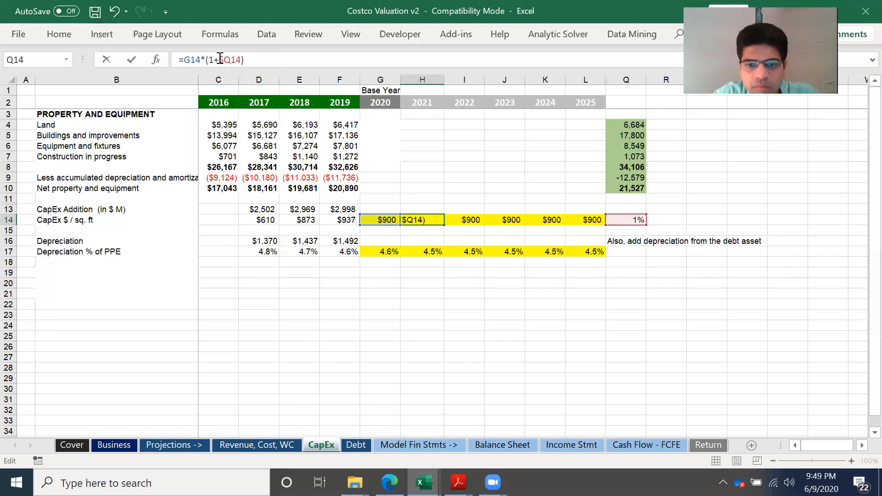
key("Right")
type("$")
key("Return")
left_click(431, 220)
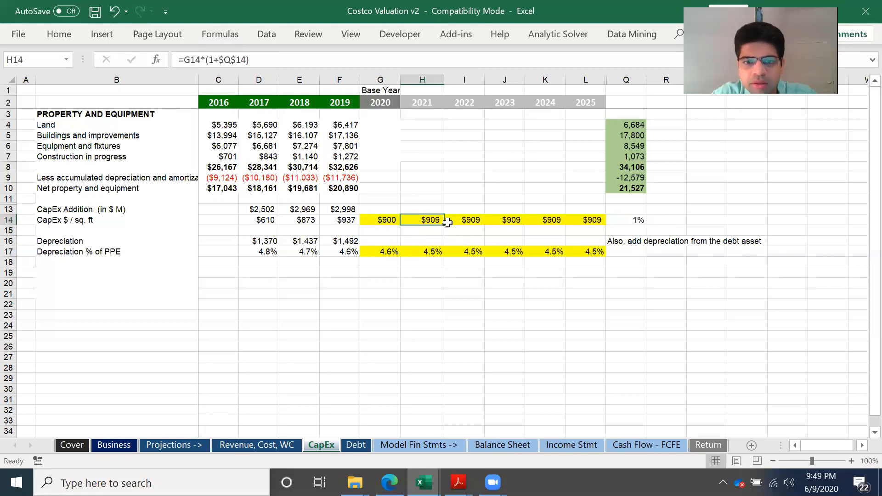
left_click_drag(446, 228, 595, 227)
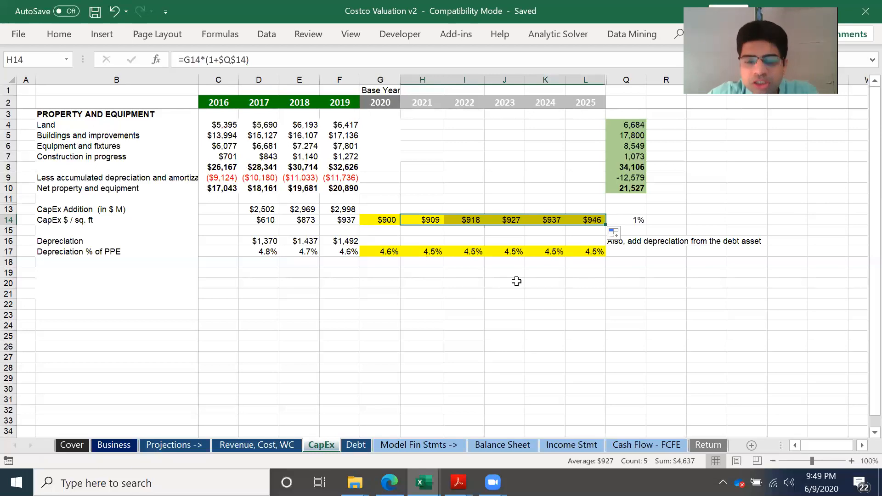
- Examine the 2019 CapEx $ / sq. ft formula in F14 and trace it to the area added row on the Revenue, Cost, WC sheet
left_click(348, 216)
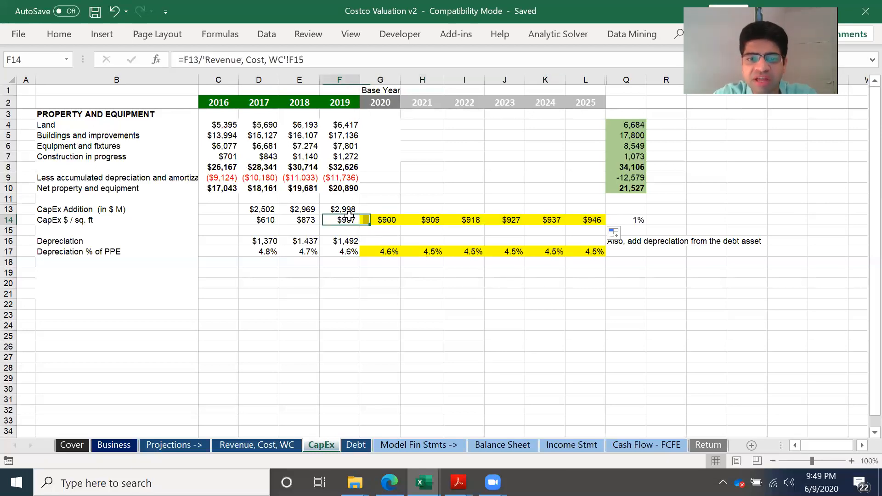
double_click(348, 217)
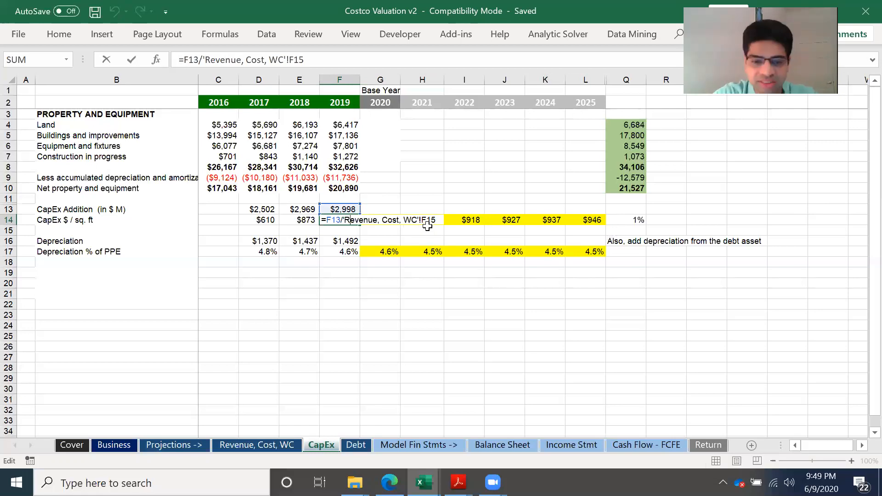
key("ctrl+Return")
left_click(317, 60)
key("Escape")
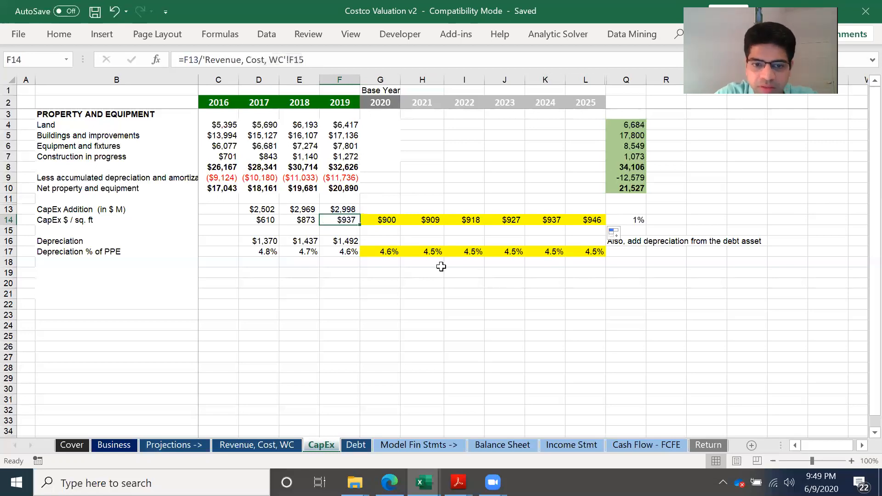
left_click(243, 445)
scroll(321, 253, "up", 18)
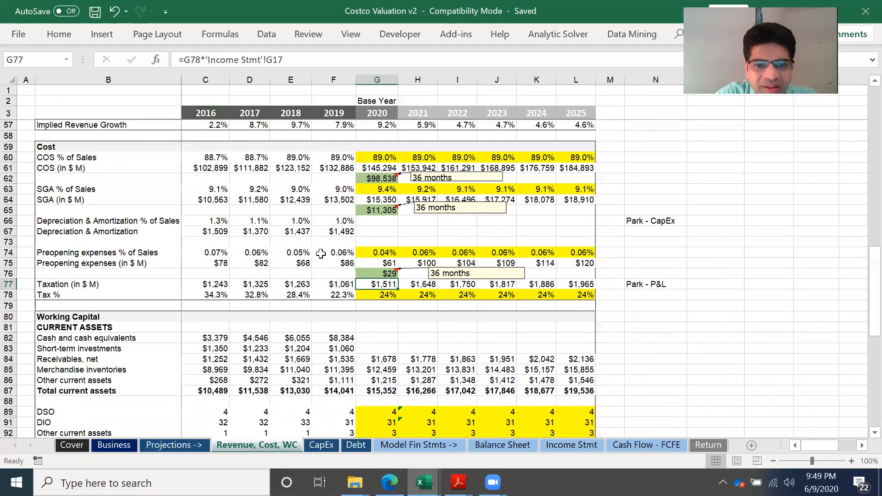
scroll(321, 254, "down", 13)
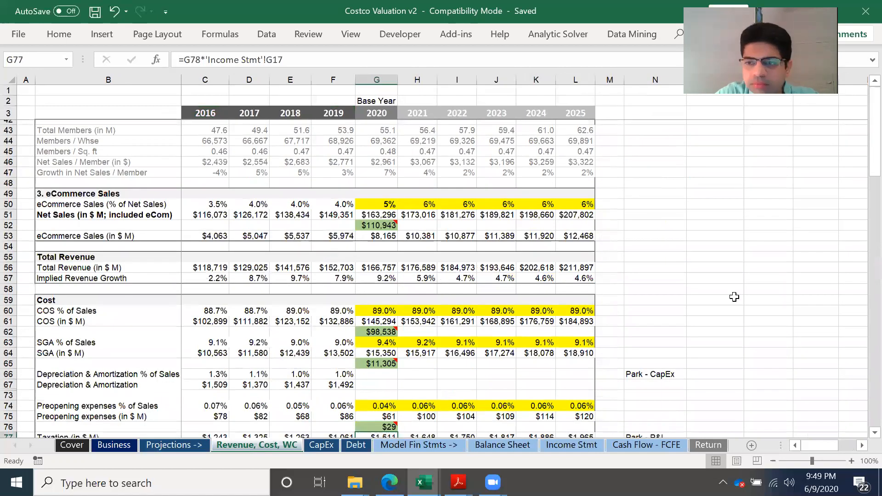
scroll(348, 198, "up", 14)
scroll(348, 198, "down", 1)
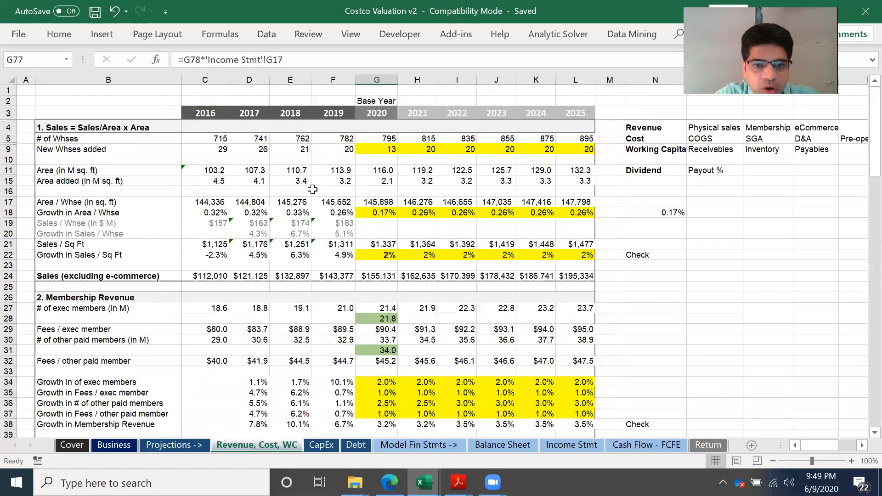
left_click(340, 181)
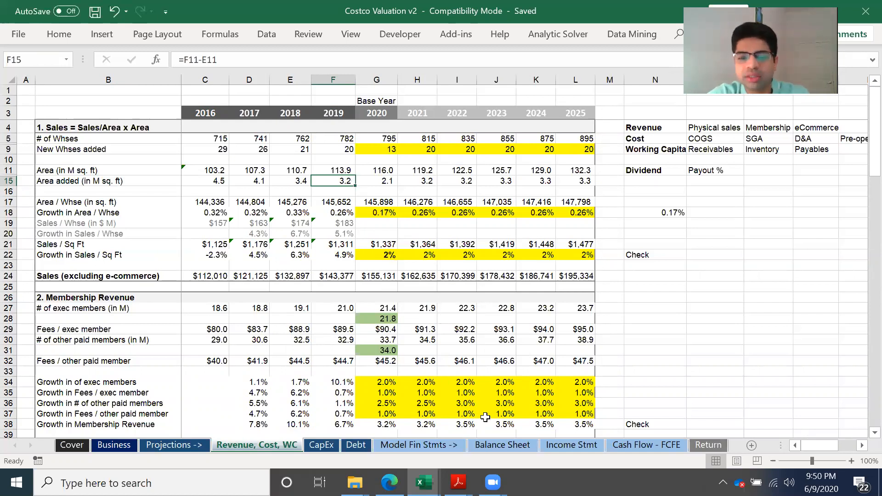
- Calculate the 2020 CapEx addition in G13 of the CapEx sheet as =G14*'Revenue, Cost, WC'!G15 and extend it through 2025
left_click(323, 445)
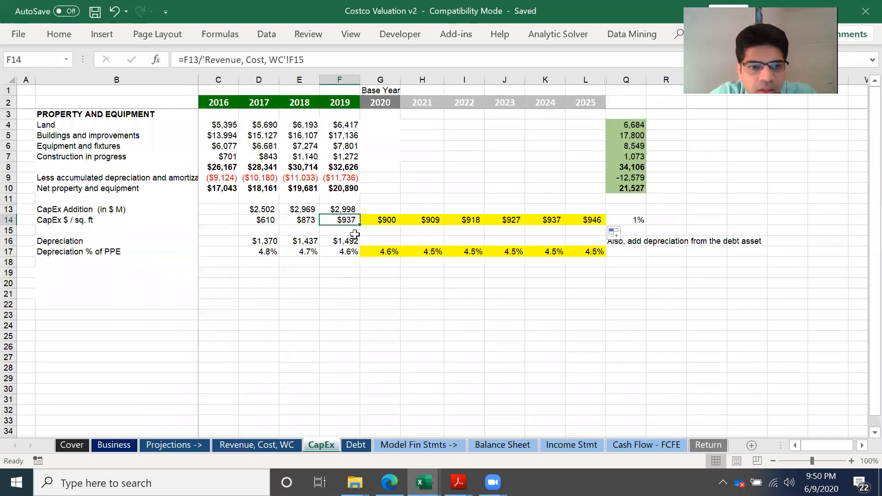
left_click(373, 210)
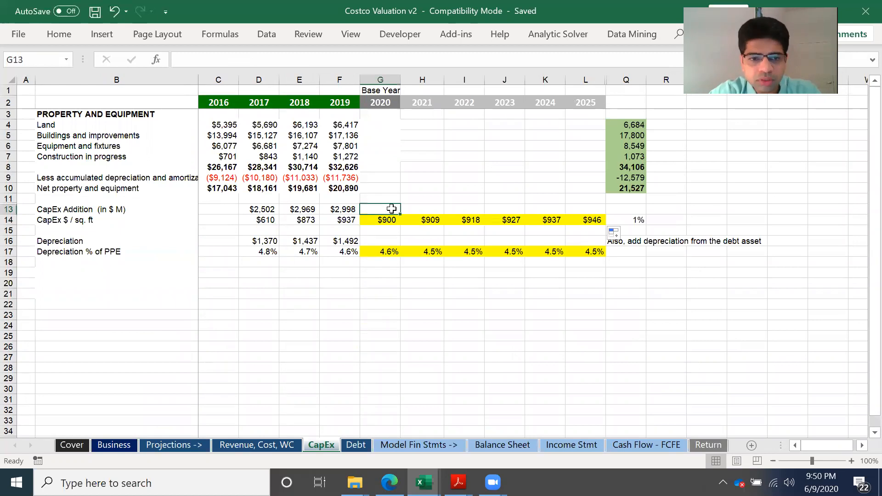
type("=")
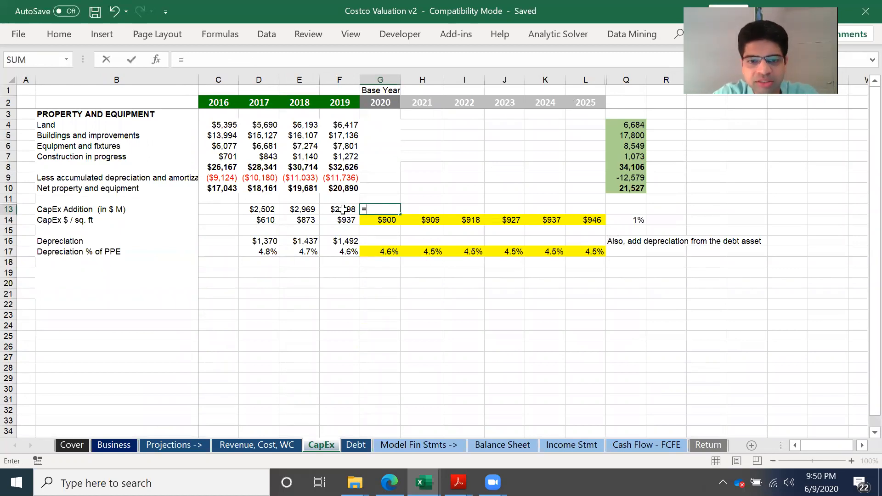
left_click(380, 221)
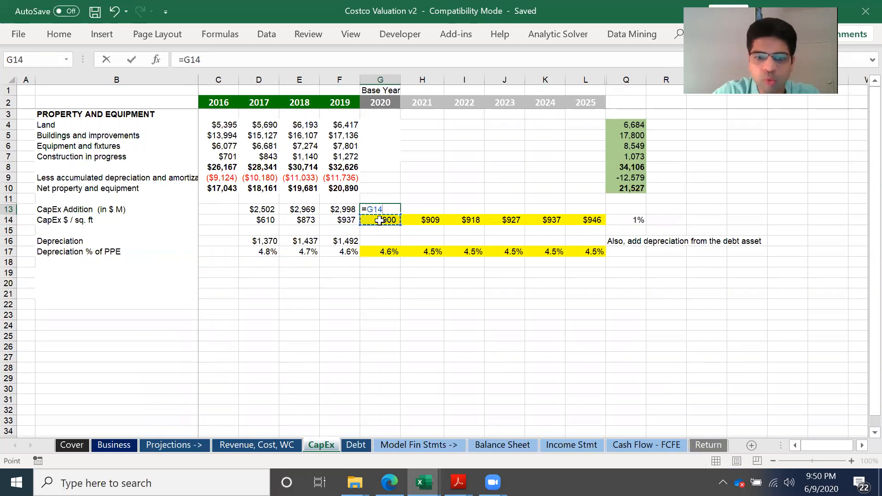
type("*")
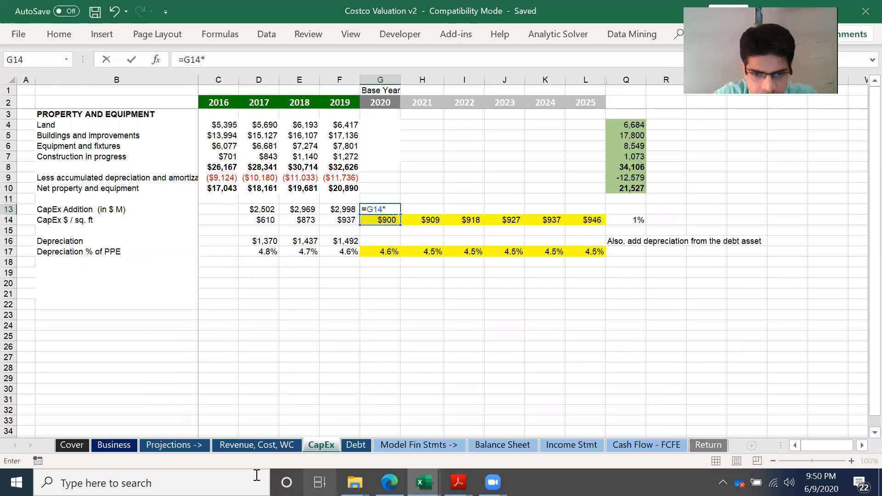
left_click(251, 443)
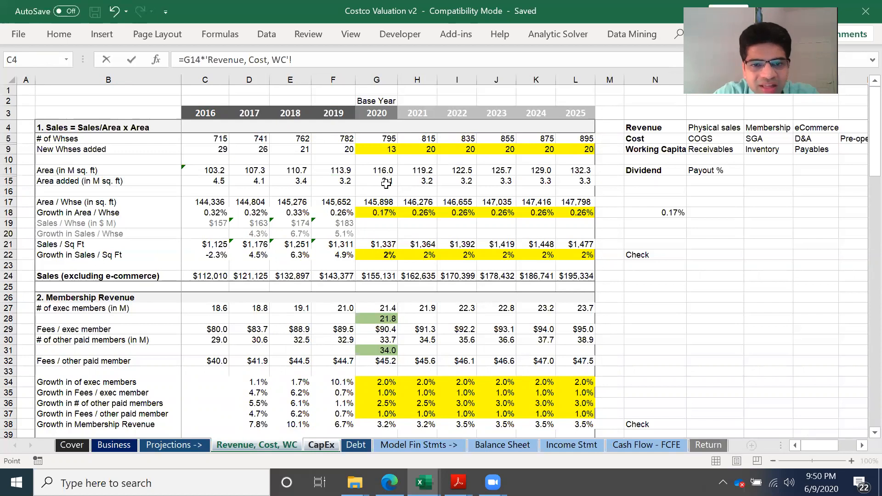
left_click(385, 182)
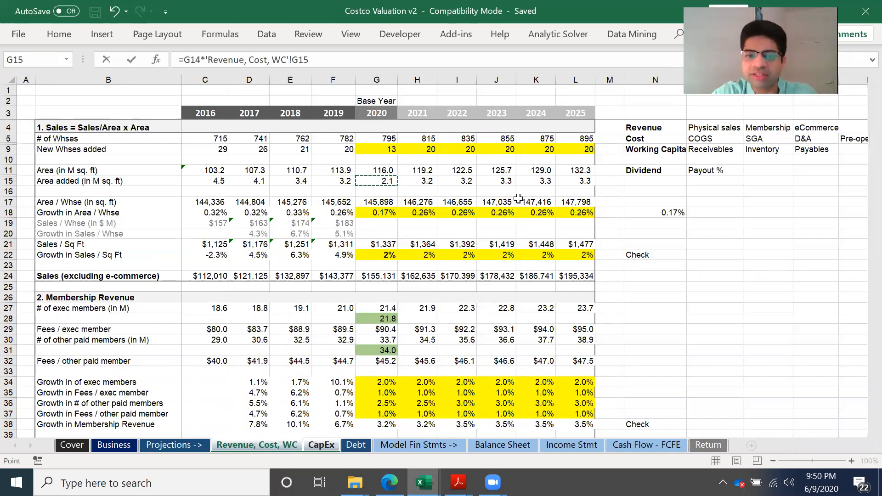
key("Return")
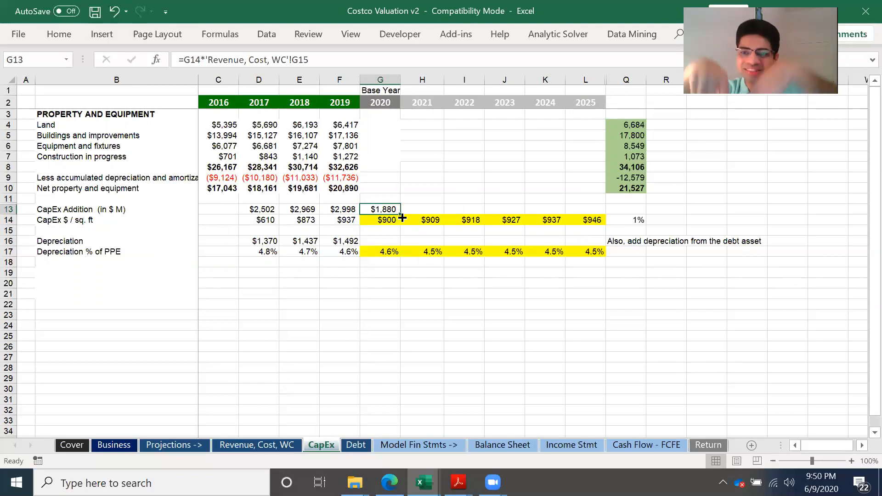
left_click_drag(402, 218, 600, 210)
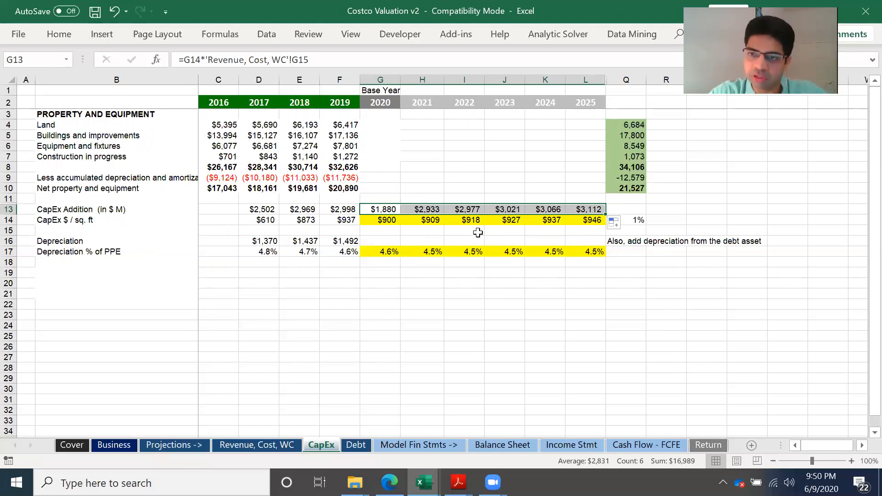
- Examine the depreciation % of PPE formulas for 2019 in F17 and 2020 in G17
left_click(351, 241)
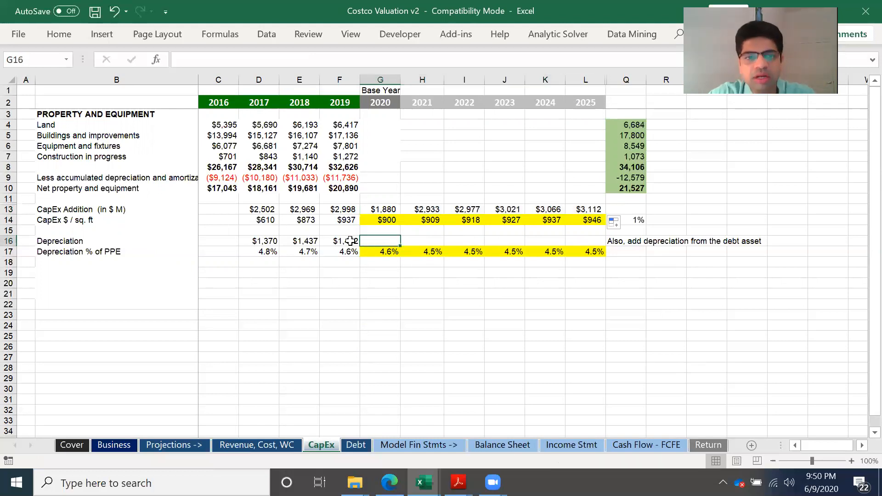
left_click(351, 251)
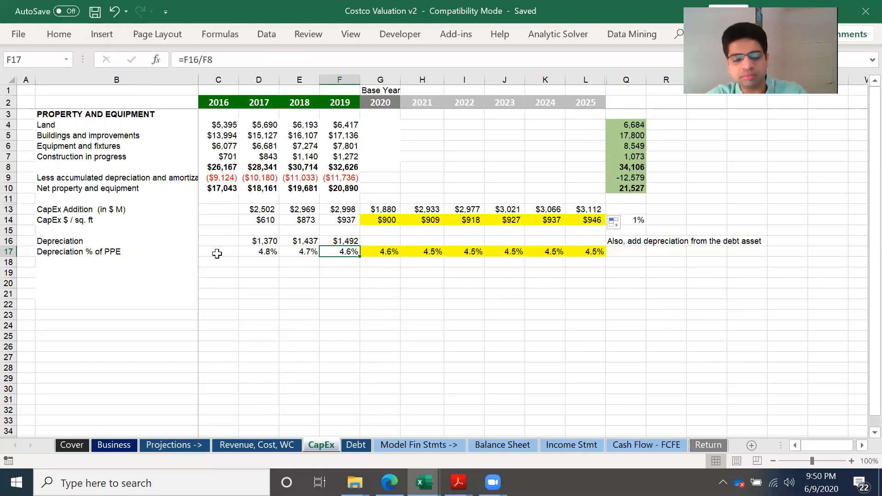
left_click(379, 240)
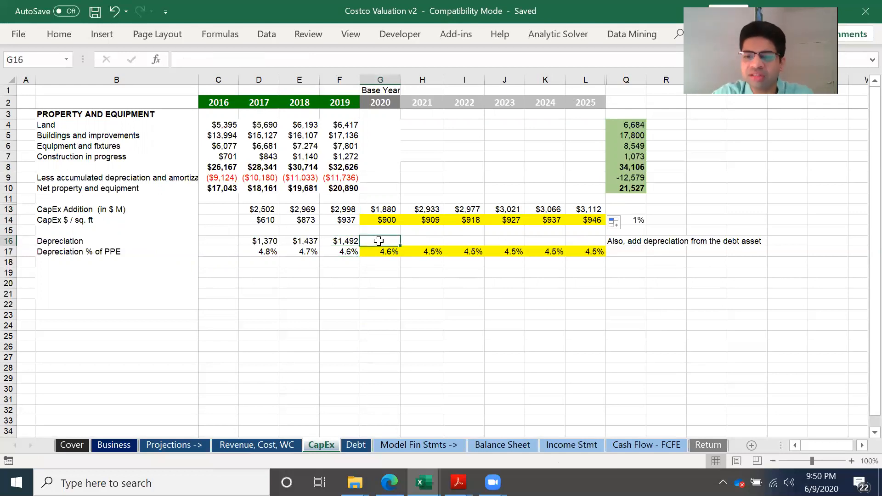
left_click(389, 252)
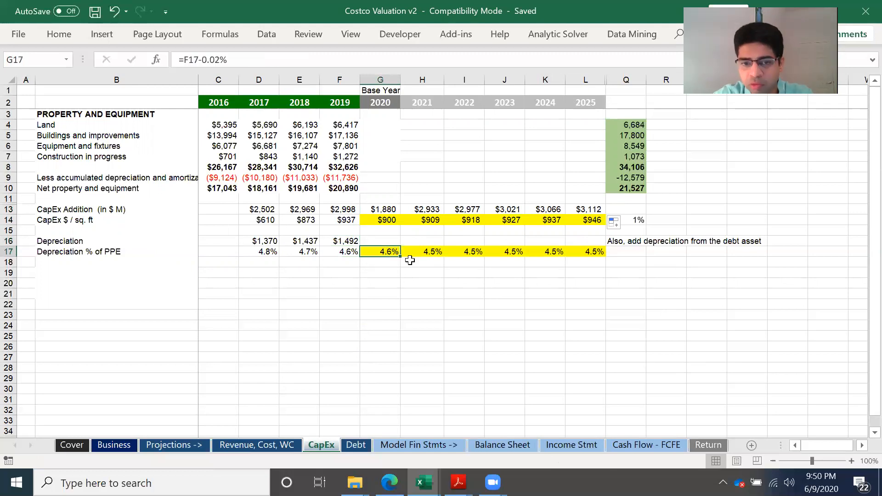
left_click(395, 239)
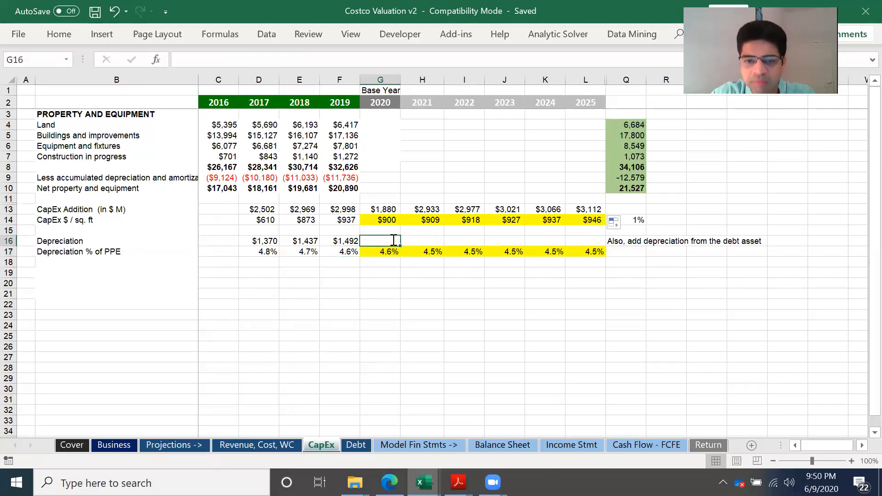
type("=")
left_click(390, 251)
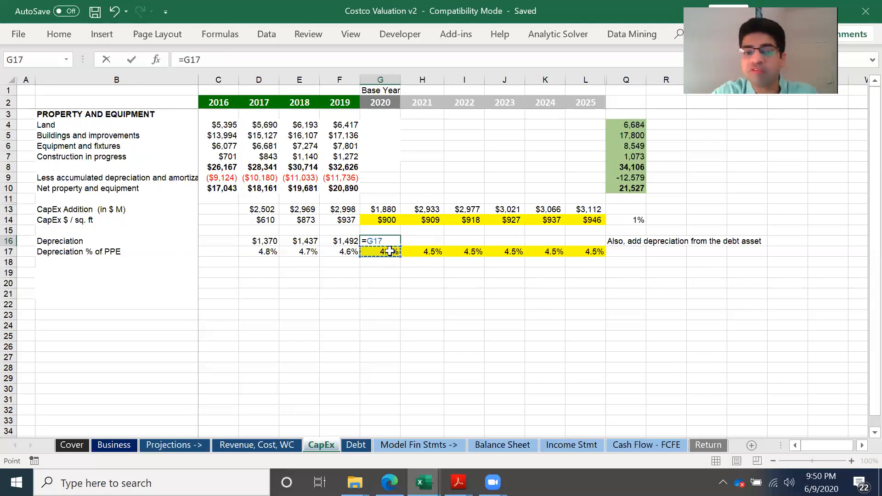
key("Escape")
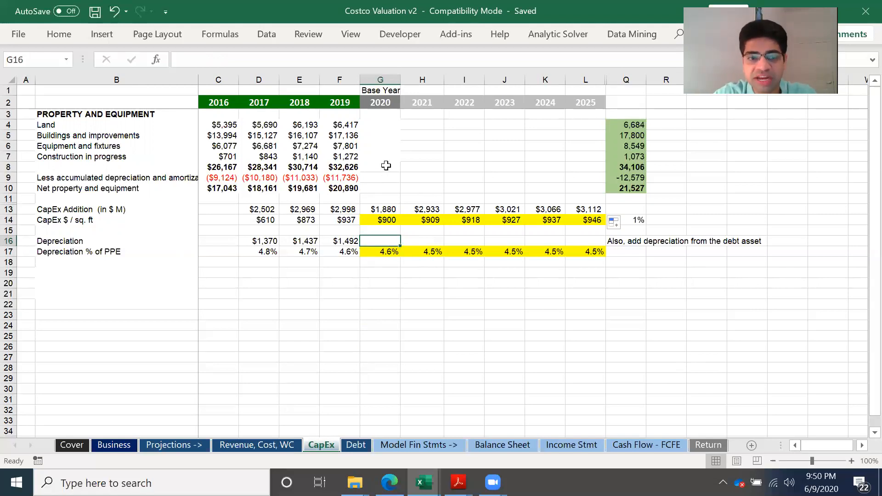
- Calculate 2020 gross property and equipment in G8 as =F8+G13 and extend the formula through 2025
left_click(370, 165)
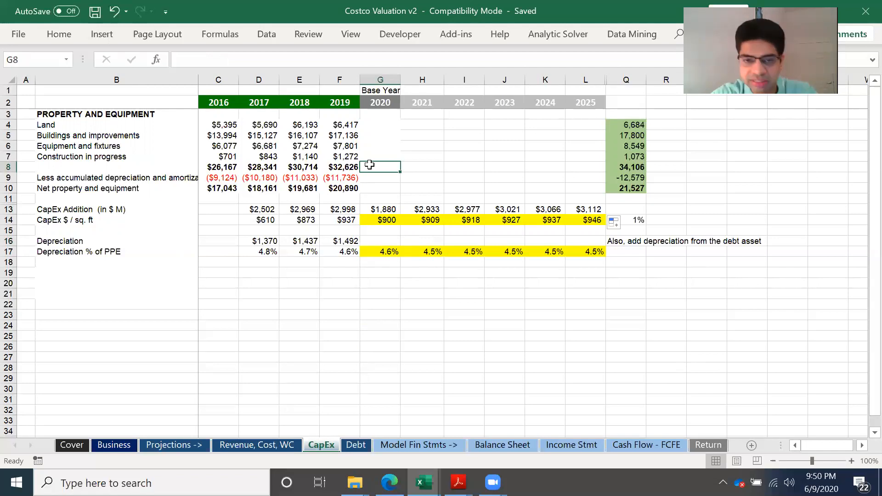
key("ctrl+s")
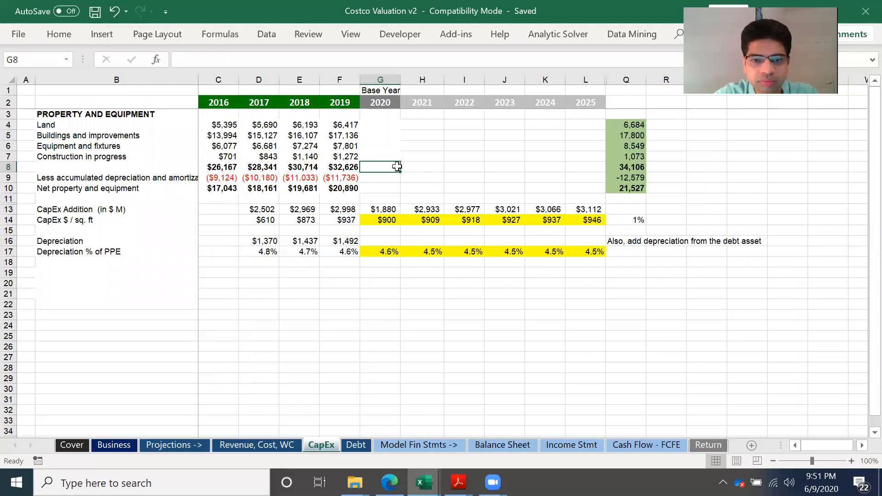
type("=")
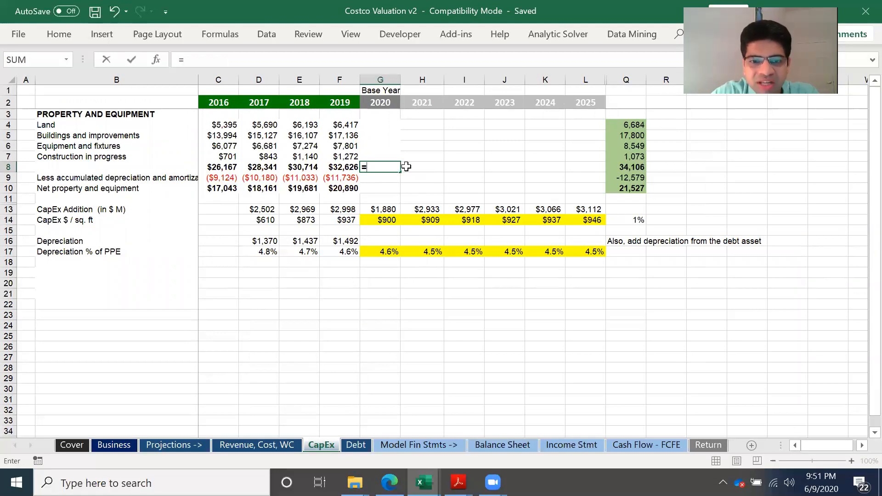
left_click(342, 166)
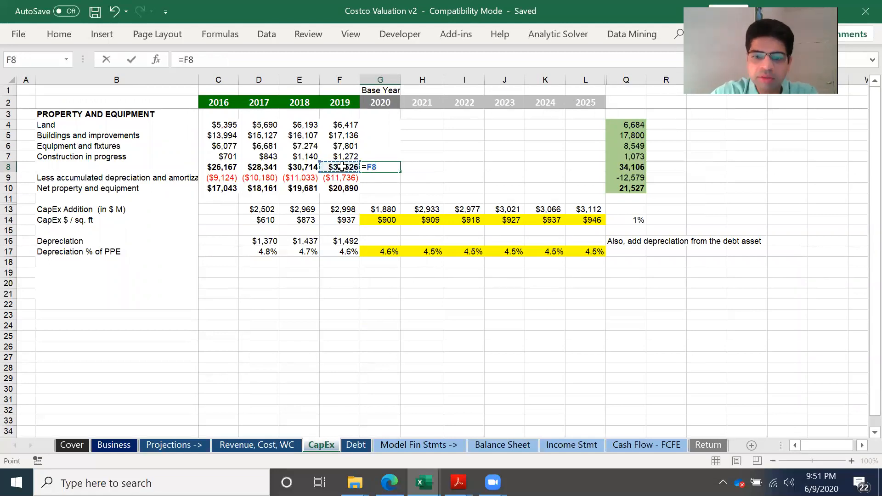
type("+")
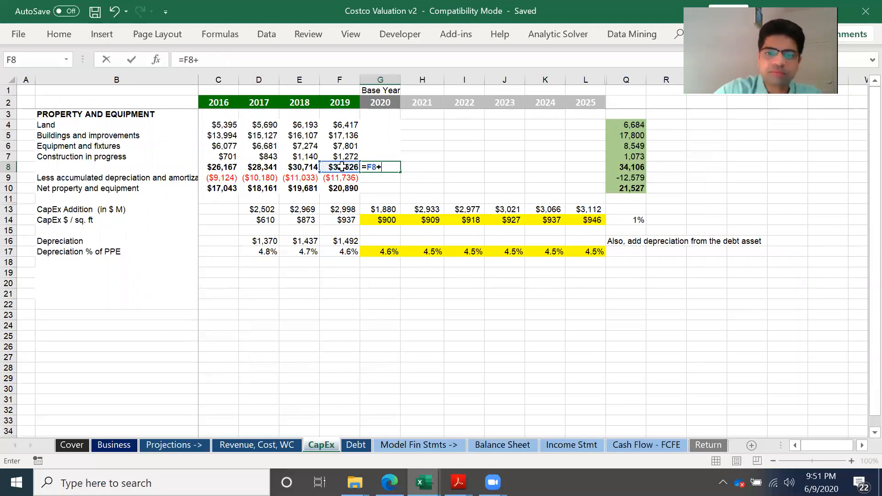
left_click(389, 210)
key("Return")
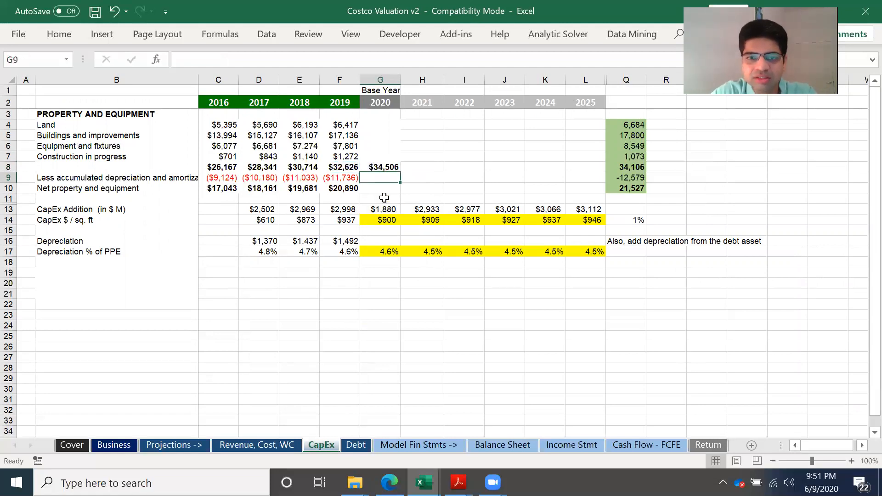
left_click(389, 165)
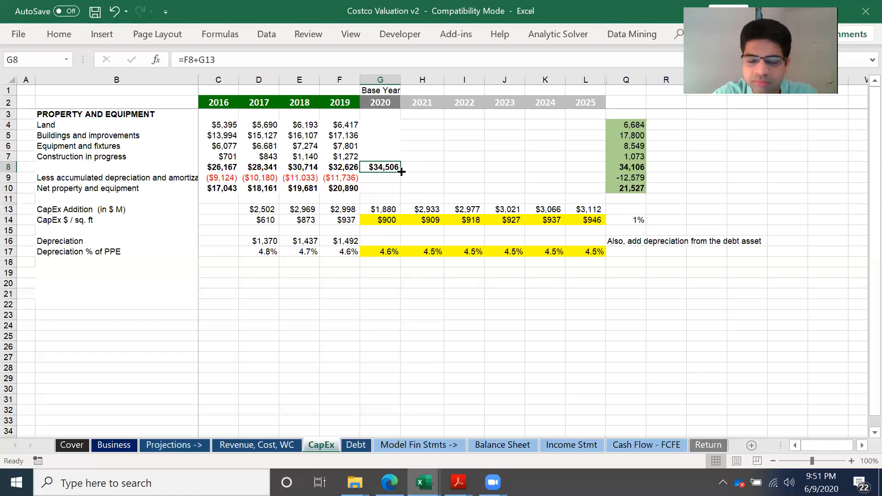
left_click_drag(402, 172, 600, 178)
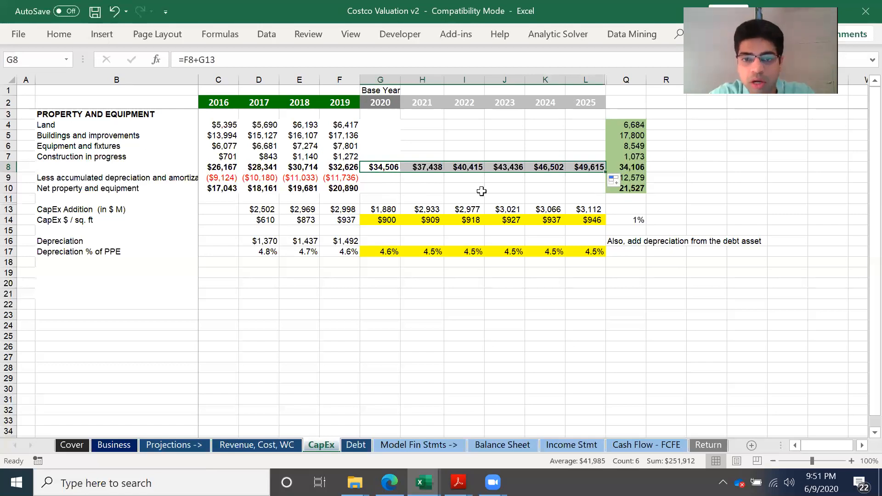
left_click(394, 179)
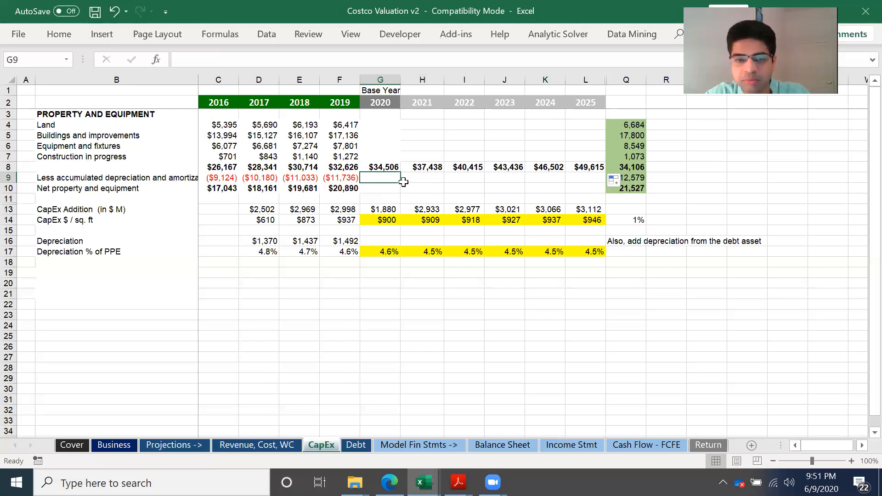
type("=")
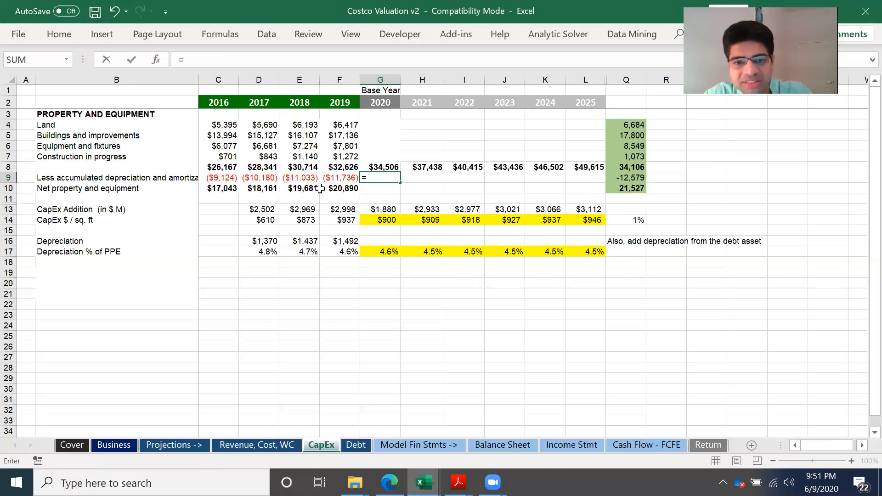
key("Escape")
- Calculate 2020 depreciation in G16 as =G17*G8 and extend the formula through 2025
left_click(386, 237)
type("=")
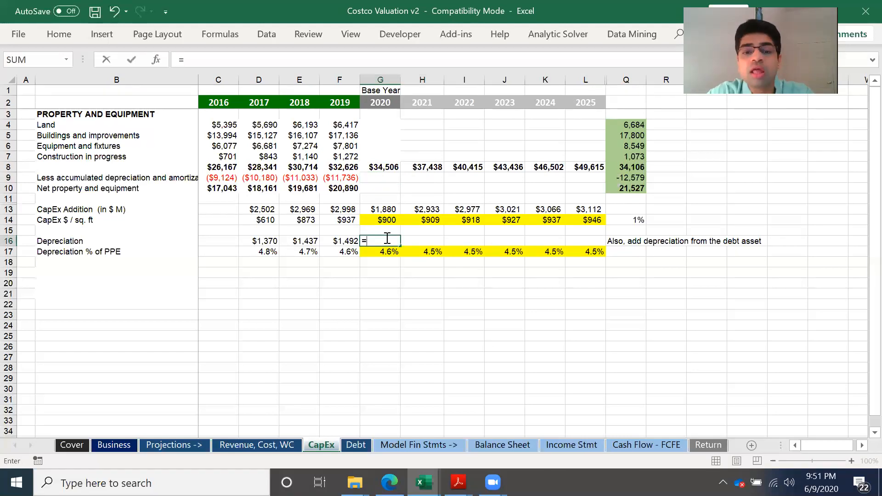
left_click(386, 252)
type("*")
left_click(390, 164)
key("Return")
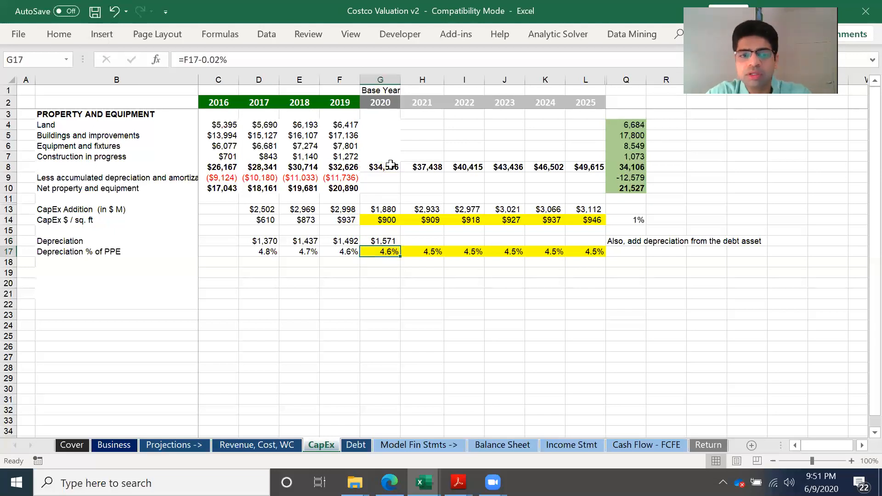
left_click(395, 241)
left_click_drag(401, 246, 596, 244)
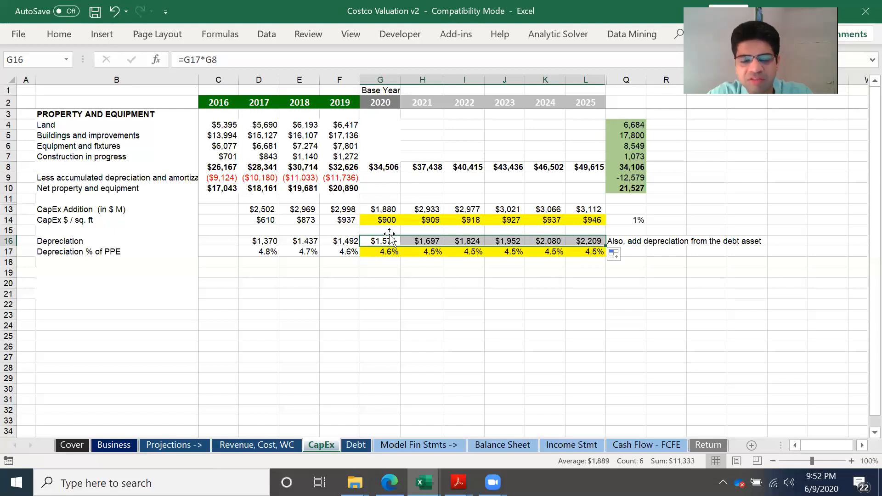
- Add the operating lease asset's depreciation from the Debt sheet by changing G16 to =(G17*G8)+Debt!$G$16, and extend it through 2025
left_click(628, 241)
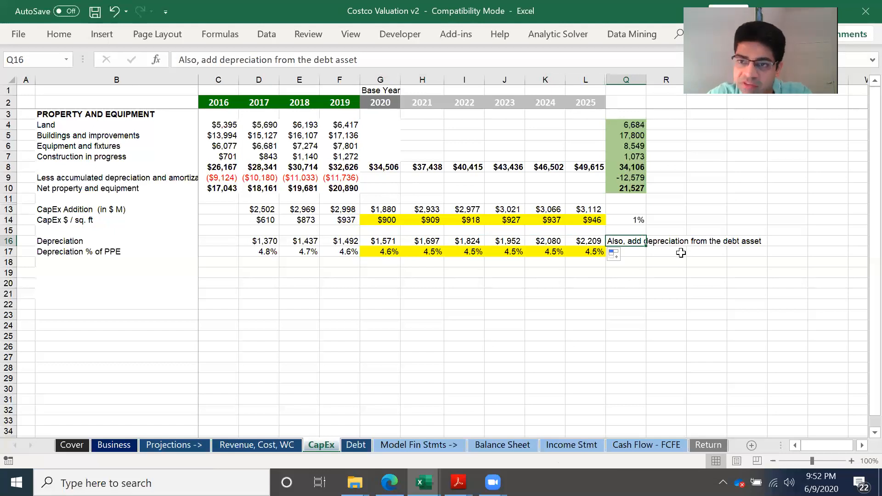
left_click(394, 241)
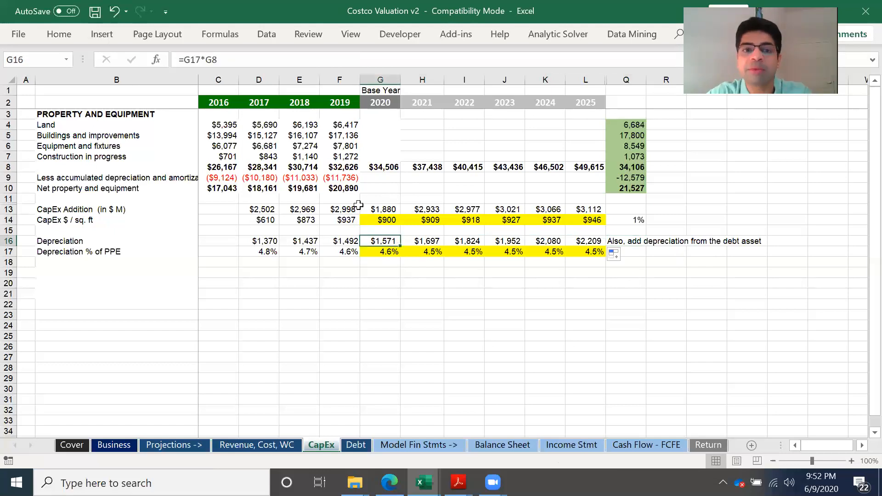
left_click(183, 58)
type("(")
type(")")
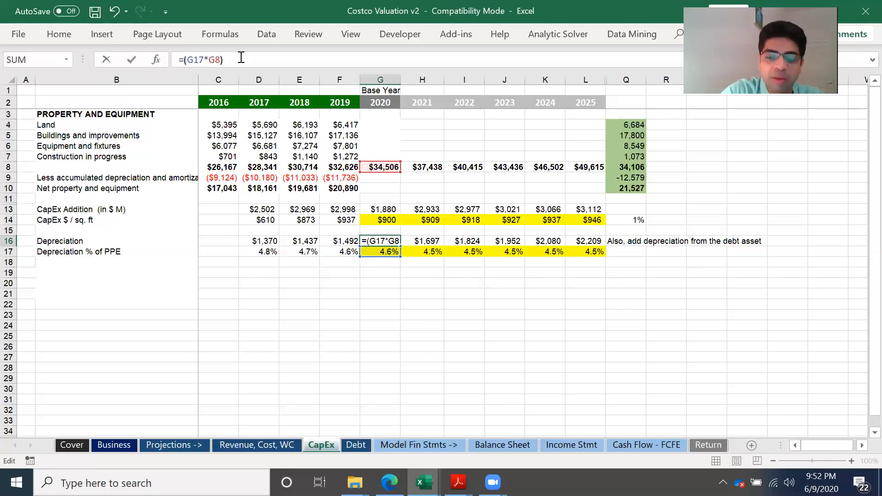
type("+")
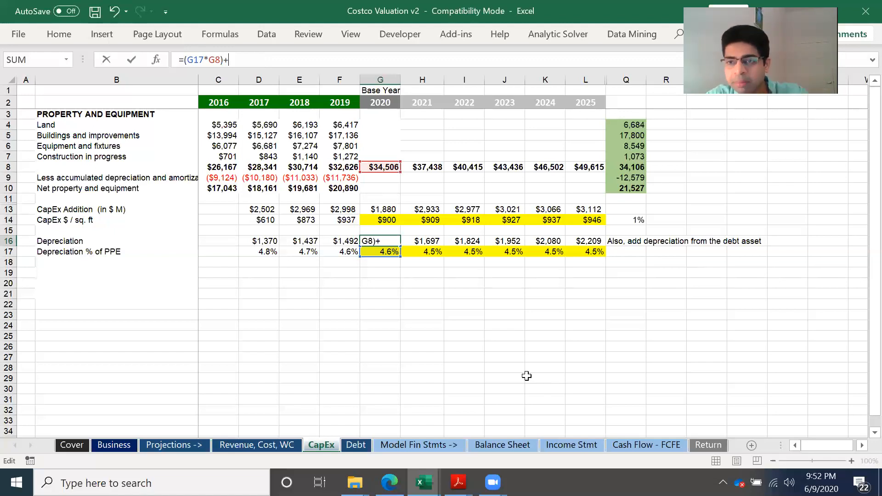
left_click(362, 445)
left_click(390, 251)
left_click(252, 60)
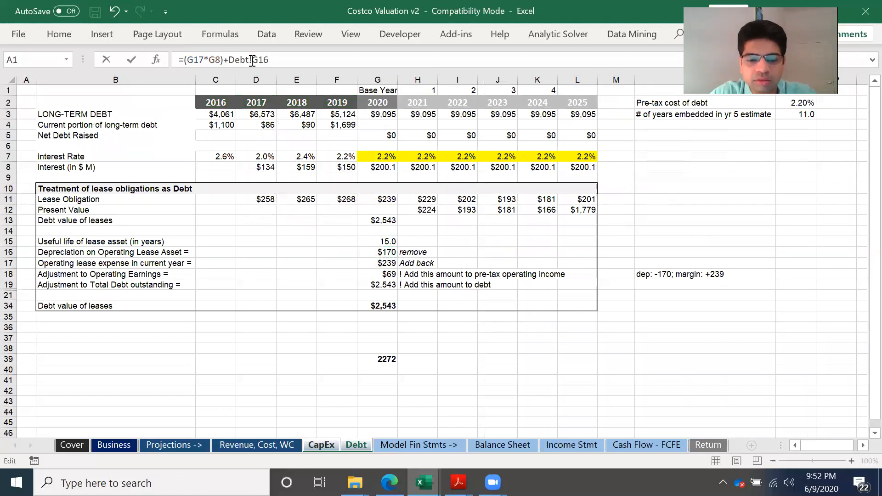
key("Return")
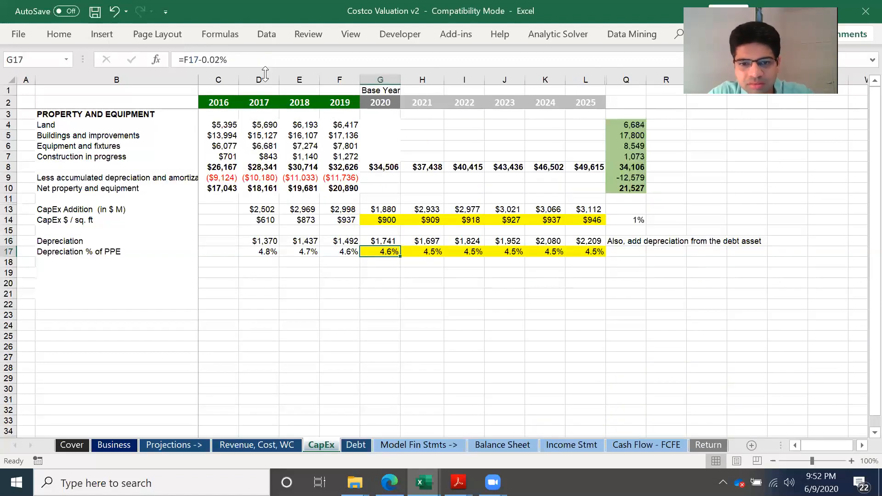
key("Up")
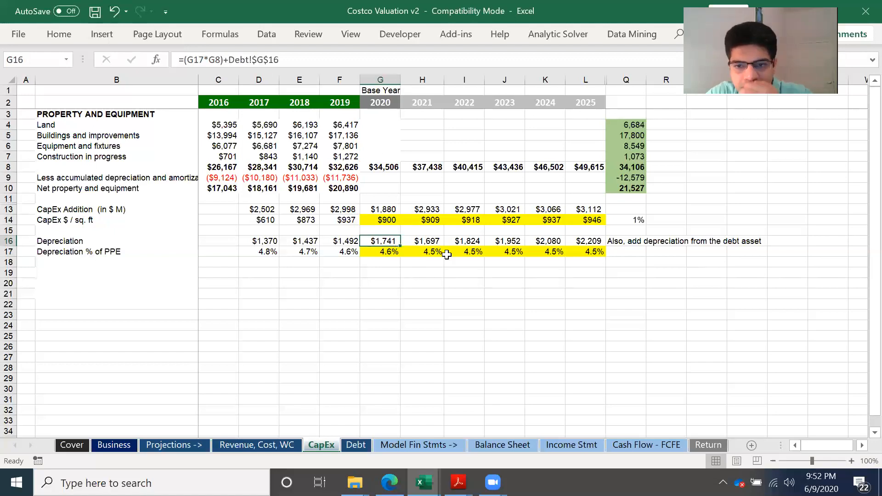
left_click_drag(399, 246, 601, 247)
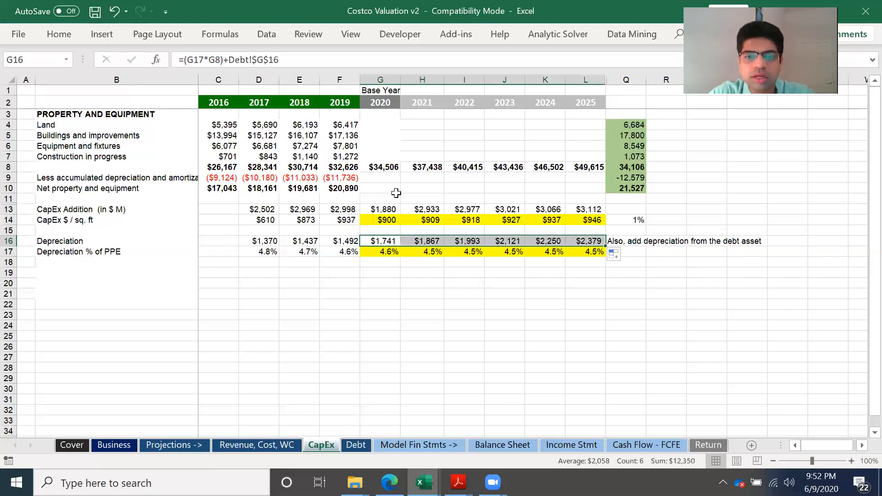
- Calculate 2020 accumulated depreciation in G9 as =F9-G16 and extend the formula through 2025
left_click(376, 176)
type("=")
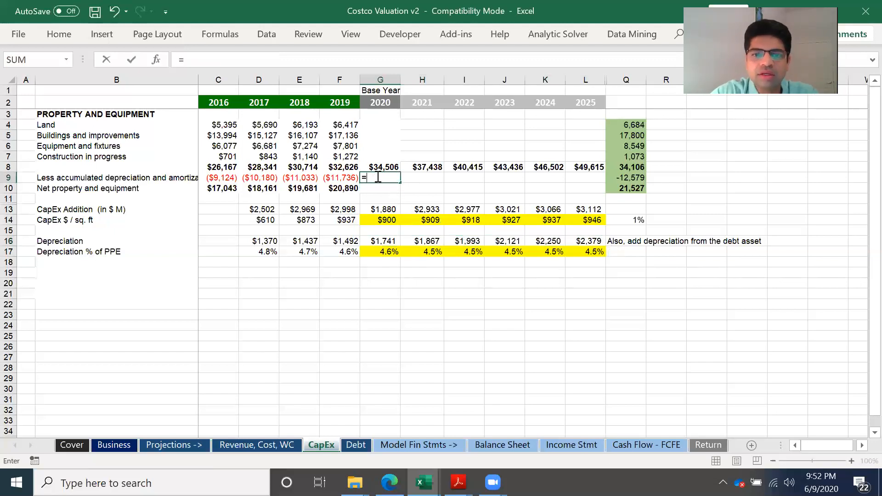
left_click(350, 177)
type("-")
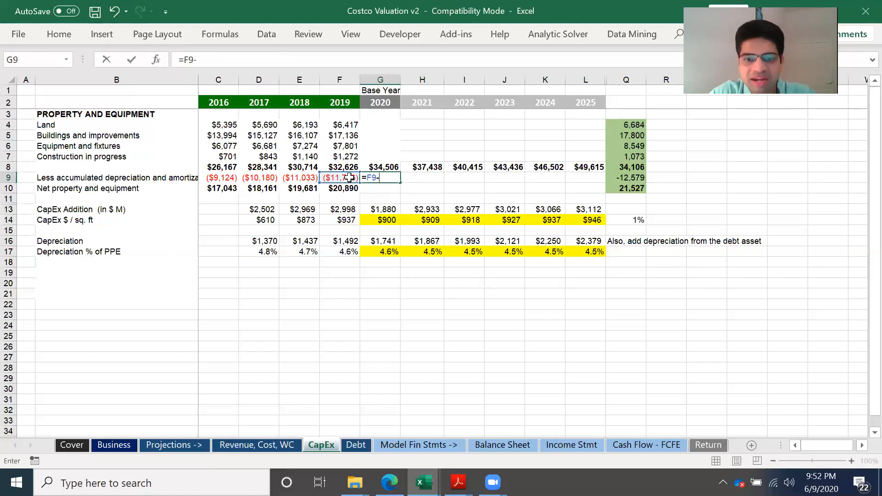
left_click(387, 241)
key("Return")
left_click(384, 178)
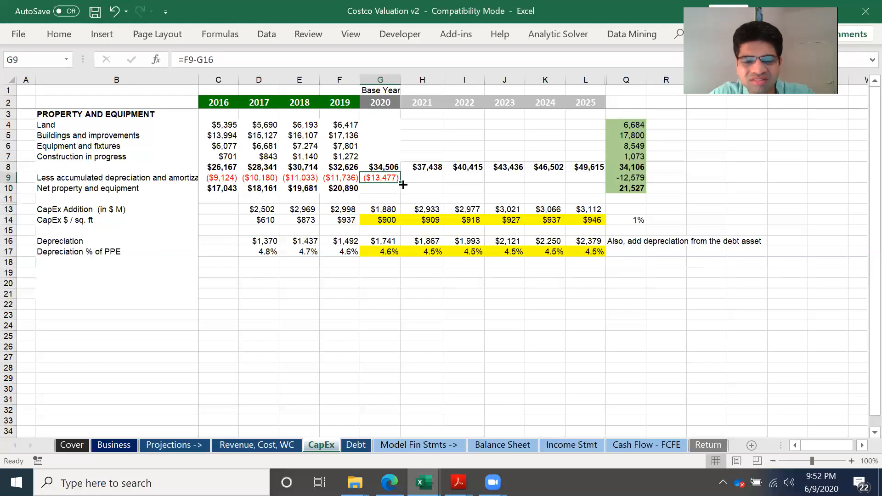
left_click_drag(403, 184, 593, 186)
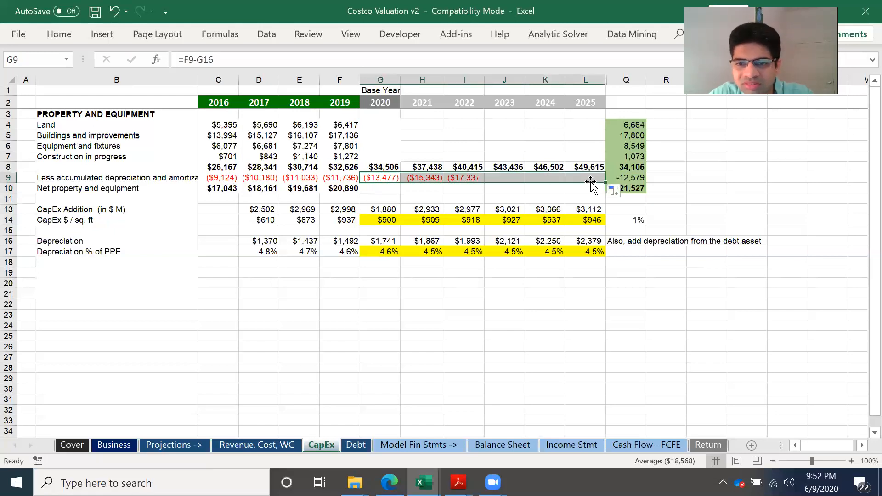
- Calculate 2020 net property and equipment in G10 as =G8+G9, extend the formula through 2025, and save the workbook
left_click(369, 188)
type("=")
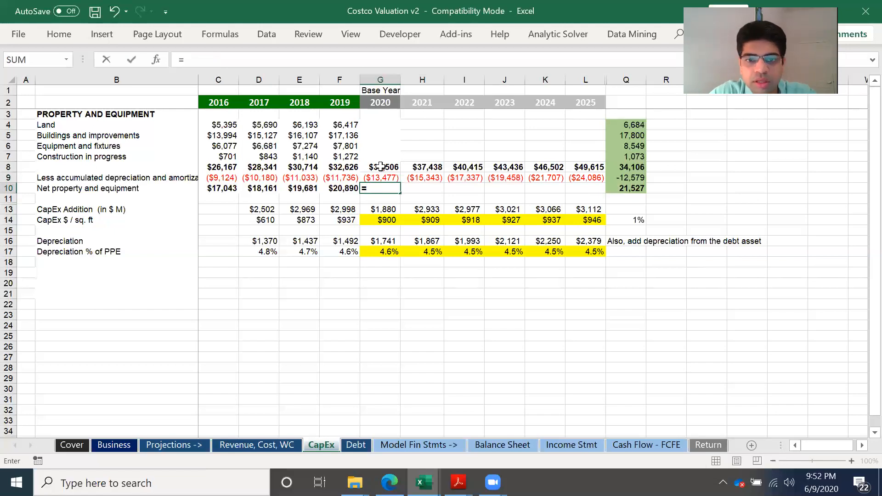
left_click(381, 166)
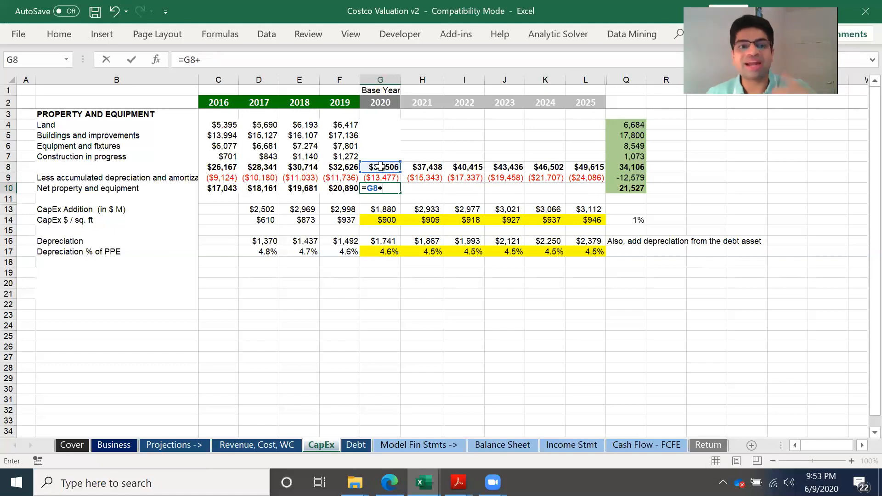
left_click(383, 178)
key("Return")
left_click(394, 186)
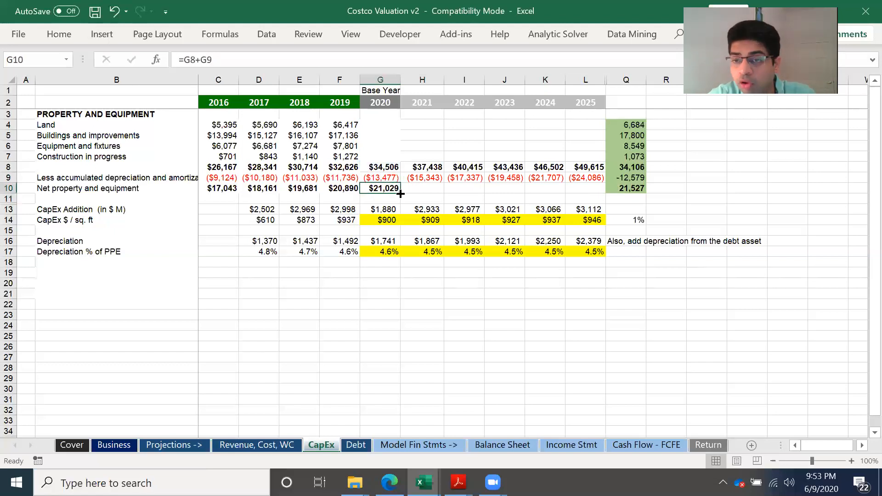
left_click_drag(403, 192, 545, 197)
left_click(391, 185)
left_click_drag(400, 193, 593, 194)
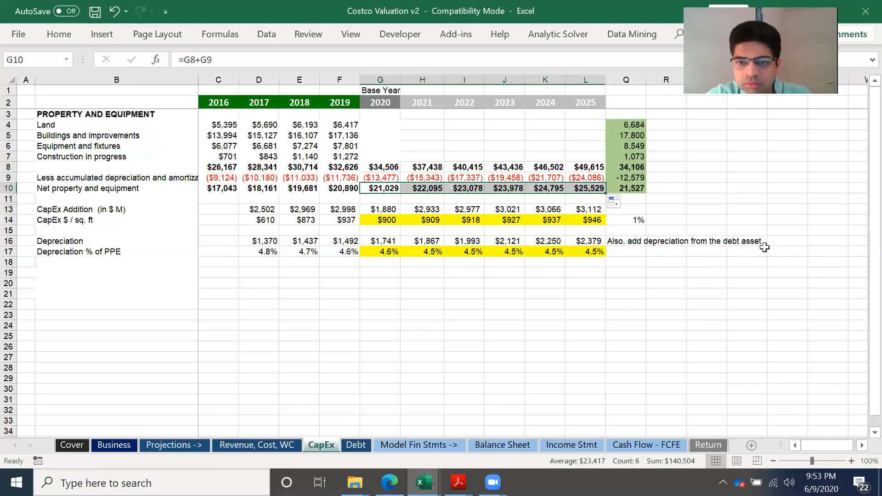
key("ctrl+s")
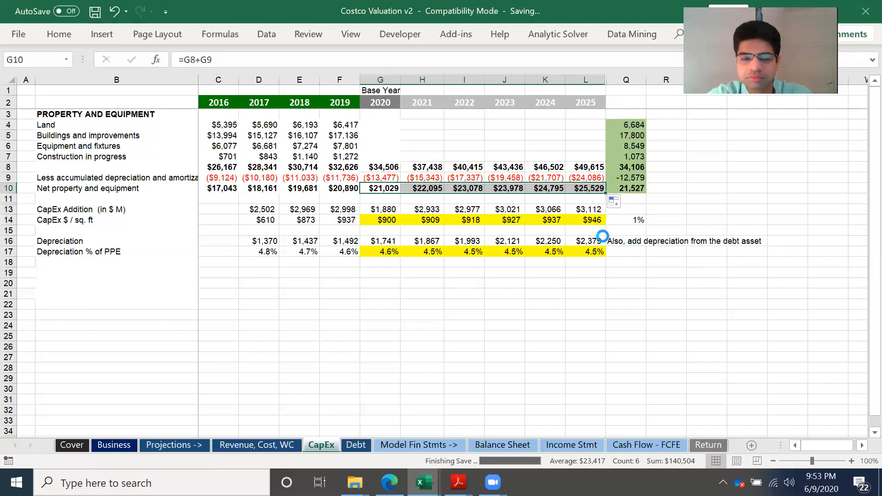
key("ctrl+s")
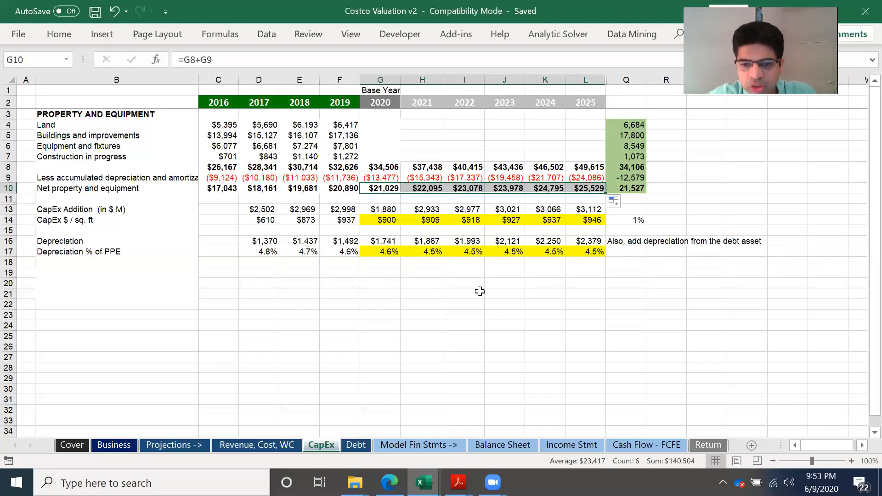
- On the Revenue, Cost, WC sheet, link 2020 depreciation and amortization in G67 to CapEx!G16 and extend it through 2025
left_click(266, 444)
scroll(458, 297, "down", 7)
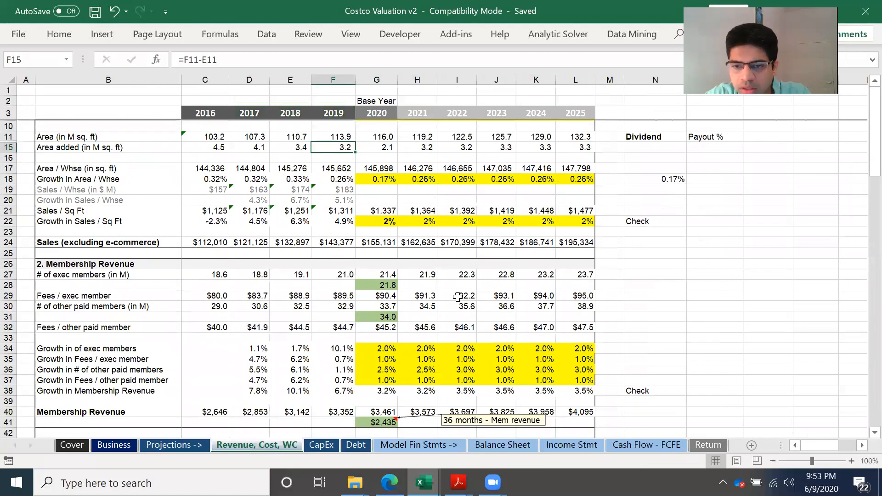
scroll(628, 295, "up", 1)
scroll(627, 295, "down", 6)
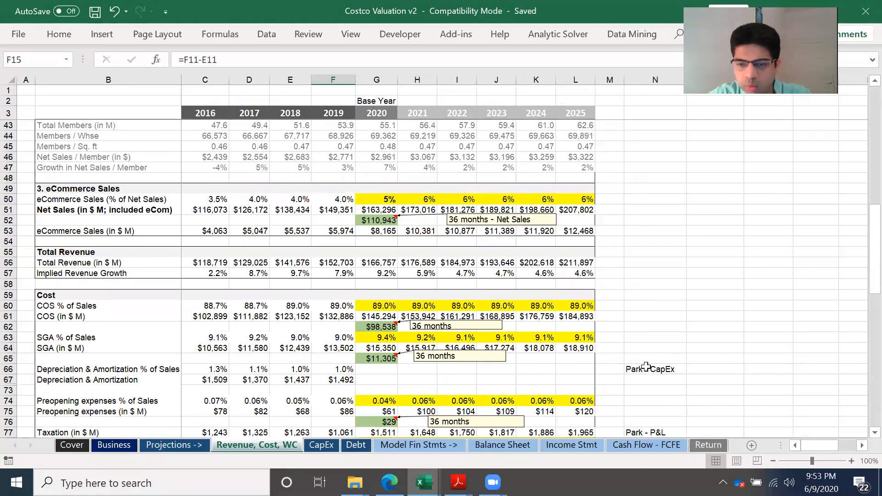
scroll(646, 369, "down", 3)
left_click(371, 274)
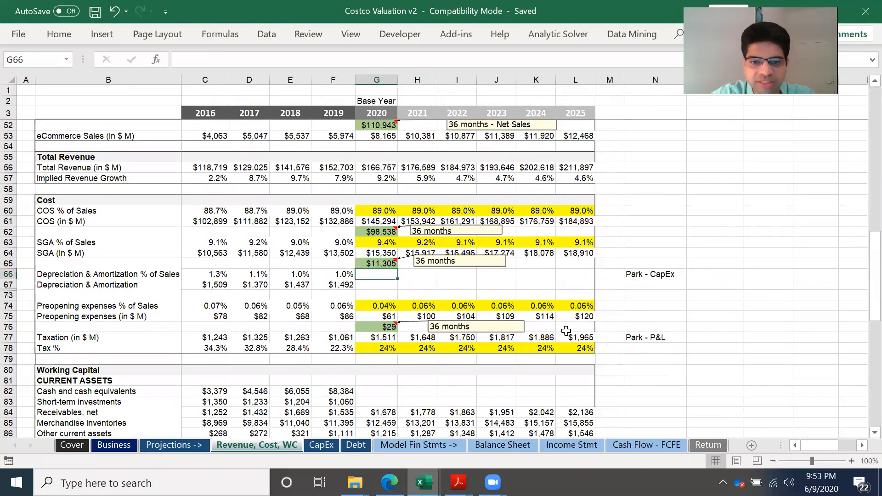
key("Down")
type("=")
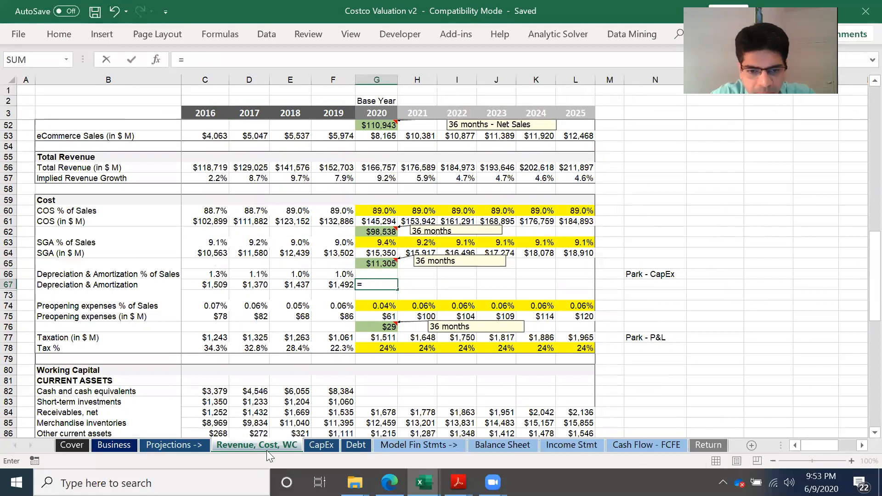
left_click(322, 446)
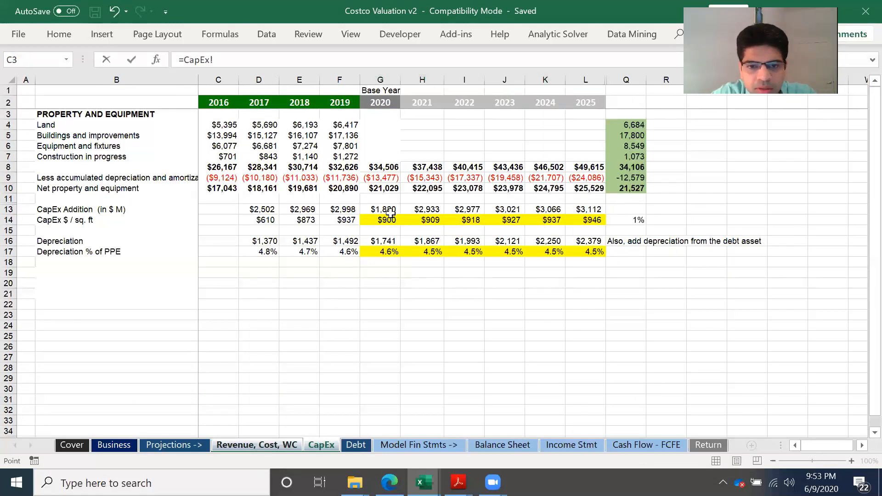
left_click(390, 240)
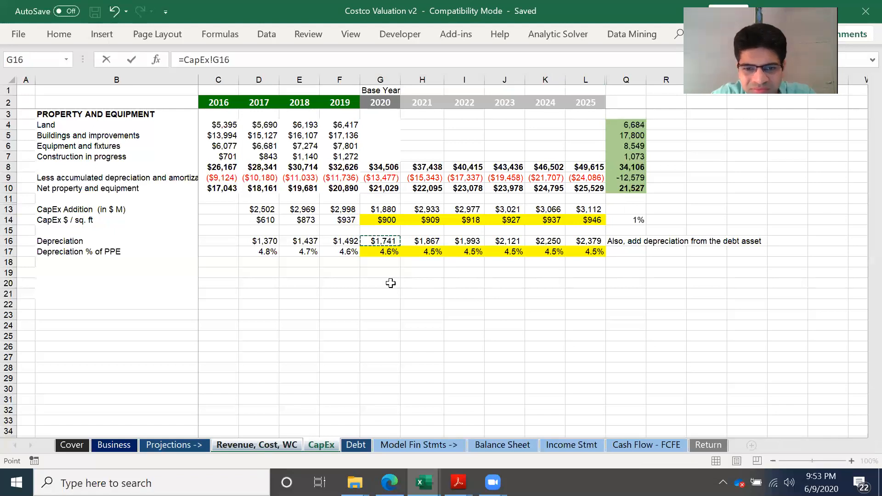
key("Return")
left_click_drag(398, 290, 593, 288)
- Extend the depreciation and amortization % of sales formula from F66 through 2025 and delete the "Park - CapEx" note in N66
left_click(341, 275)
left_click_drag(359, 278, 593, 276)
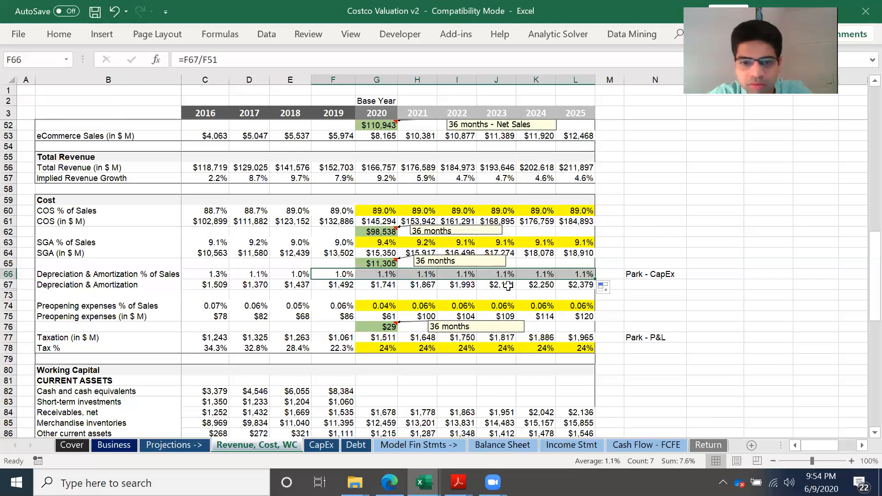
left_click(650, 274)
key("Delete")
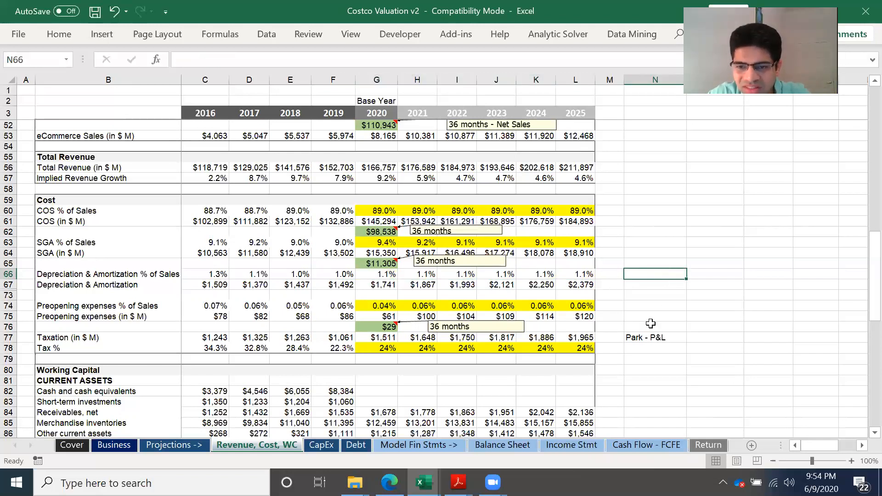
- Review the taxation, working capital and dividend sections of the Revenue, Cost, WC sheet for remaining parked items
scroll(650, 323, "down", 6)
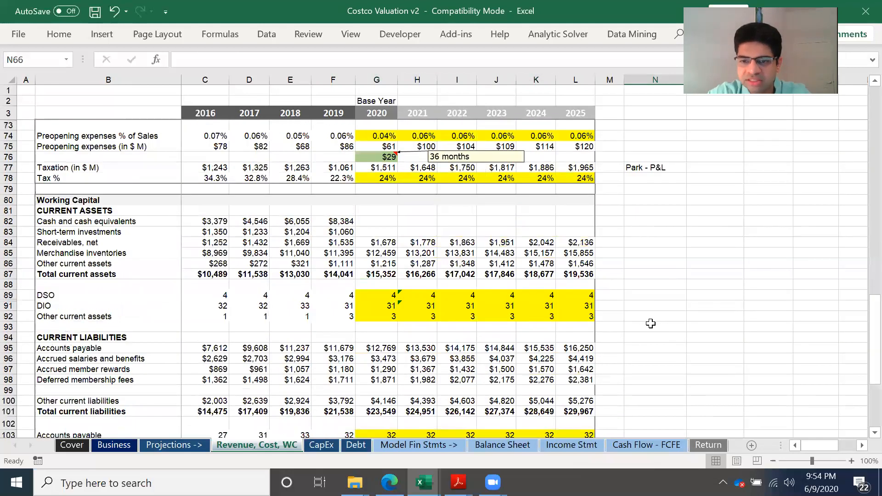
scroll(651, 323, "down", 3)
left_click(651, 324)
scroll(651, 324, "down", 4)
scroll(651, 323, "up", 11)
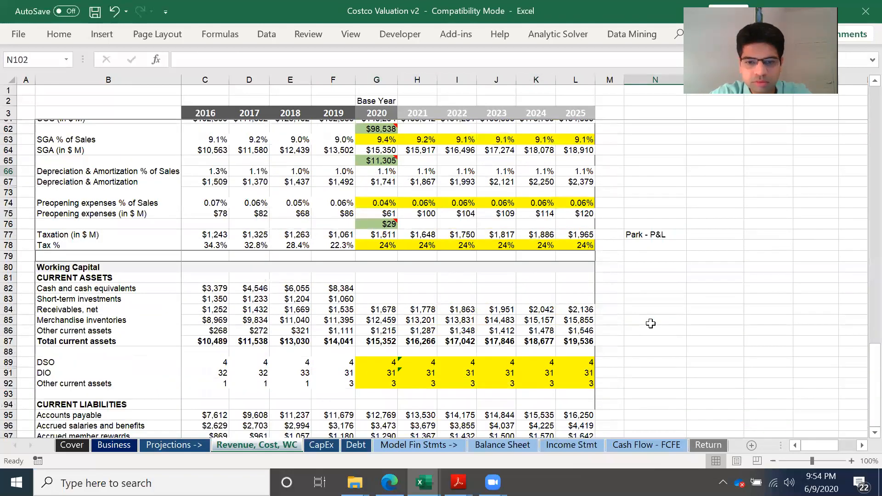
scroll(651, 323, "down", 8)
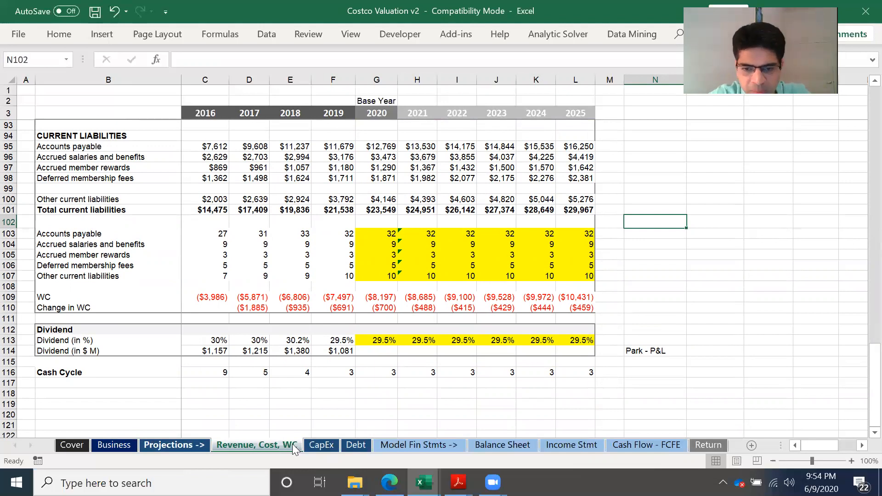
- Save the workbook, link the Balance Sheet's 2020 gross property and equipment in G17 to CapEx!G8, and extend it through 2025
left_click(524, 445)
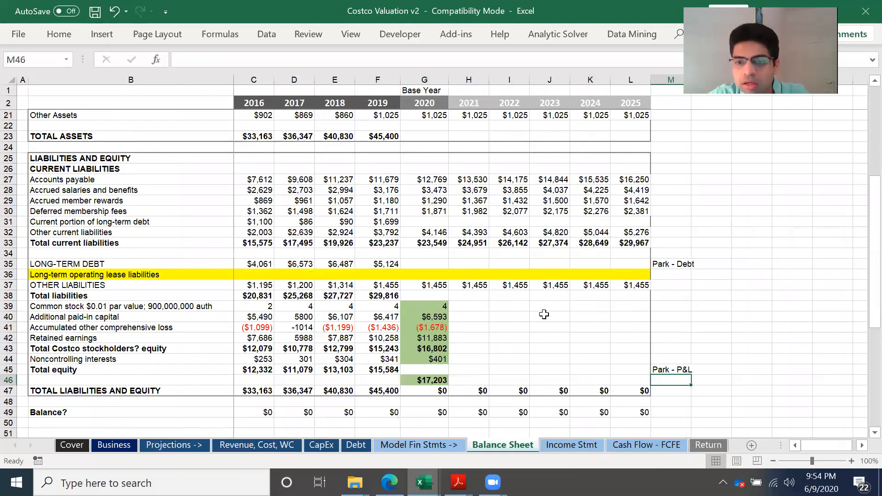
scroll(544, 314, "up", 6)
left_click(439, 222)
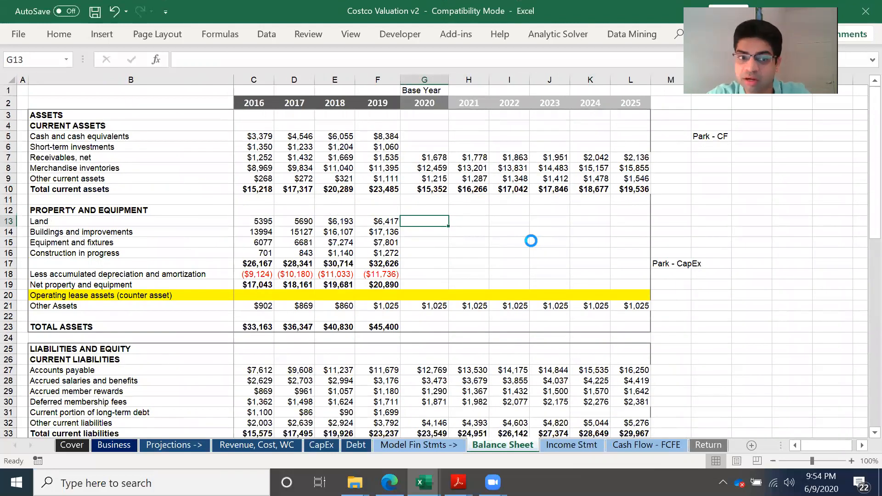
key("ctrl+s")
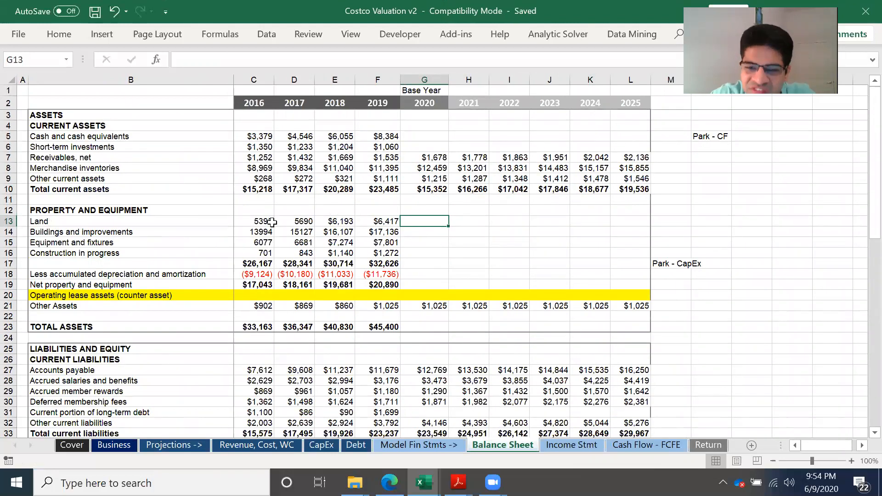
left_click_drag(261, 221, 545, 271)
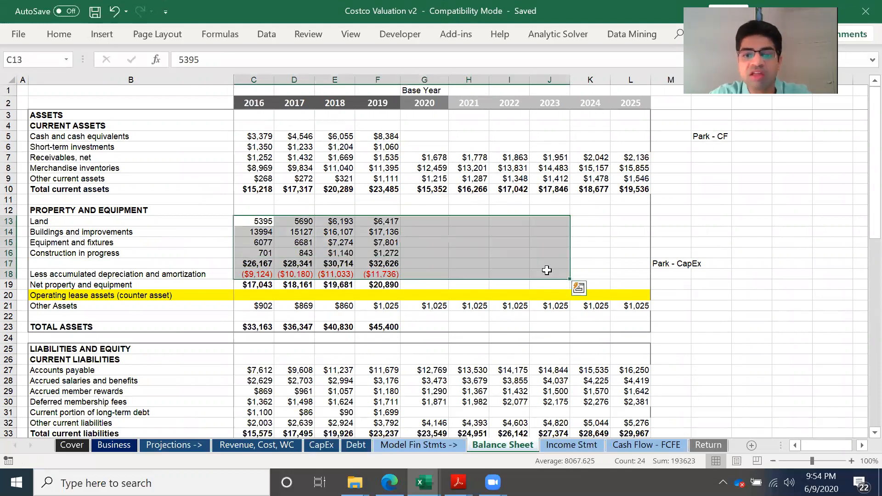
left_click(9, 263)
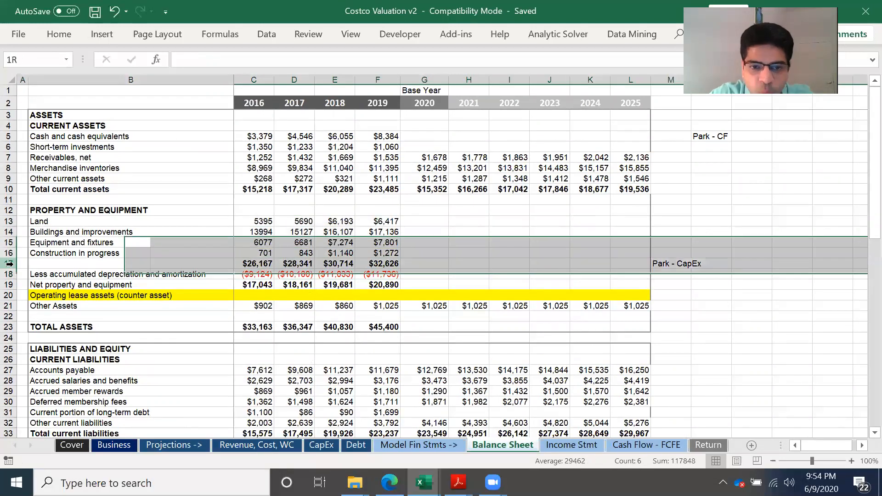
left_click(431, 263)
type("=")
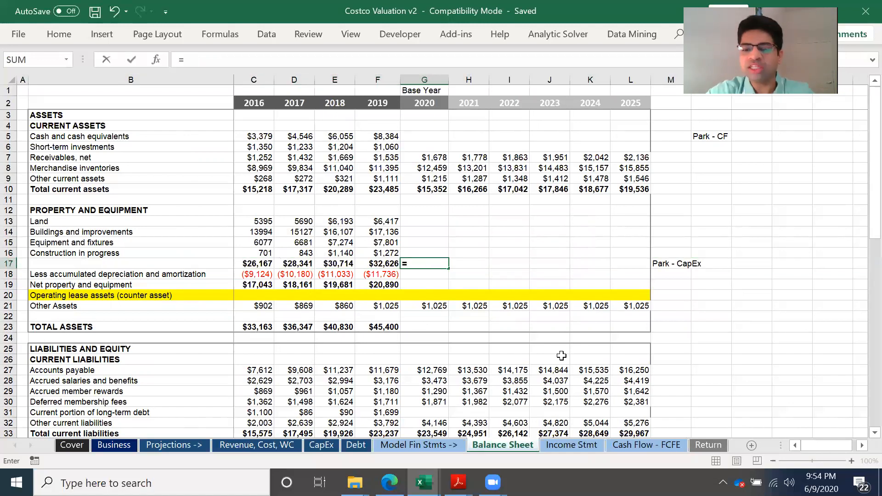
left_click(321, 445)
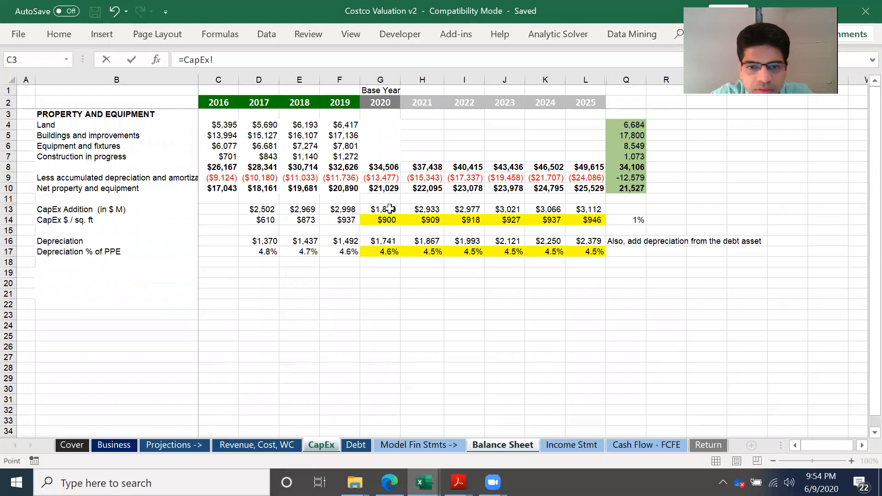
left_click(389, 167)
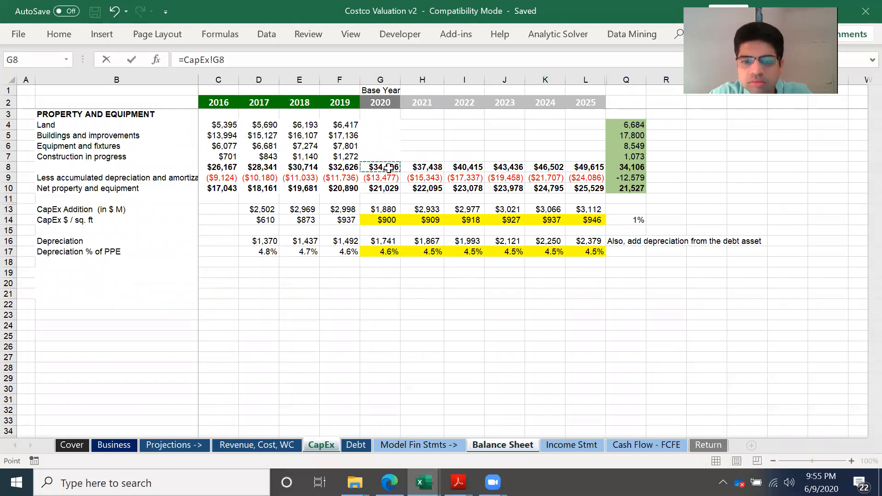
key("Return")
left_click_drag(451, 272, 650, 270)
left_click(417, 277)
type("=")
left_click(396, 277)
left_click(409, 278)
type("=")
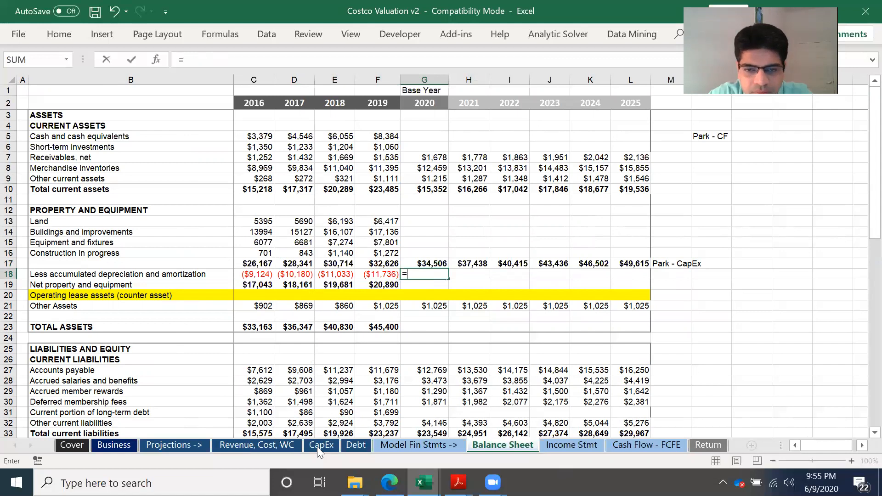
key("BackSpace")
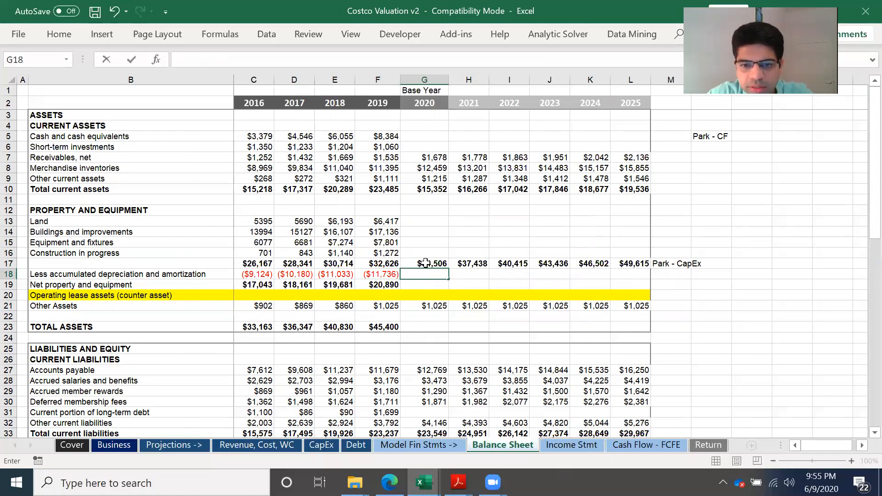
- Fill the CapEx link from G17 into the accumulated depreciation row for 2020–2025 and apply F18's formatting to G18:L18
left_click(425, 263)
left_click_drag(448, 268, 636, 281)
left_click_drag(639, 281, 638, 281)
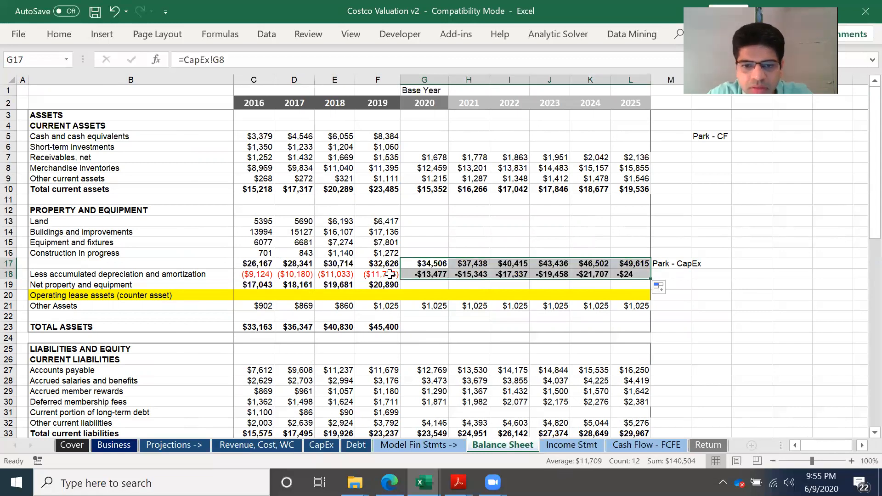
left_click(377, 274)
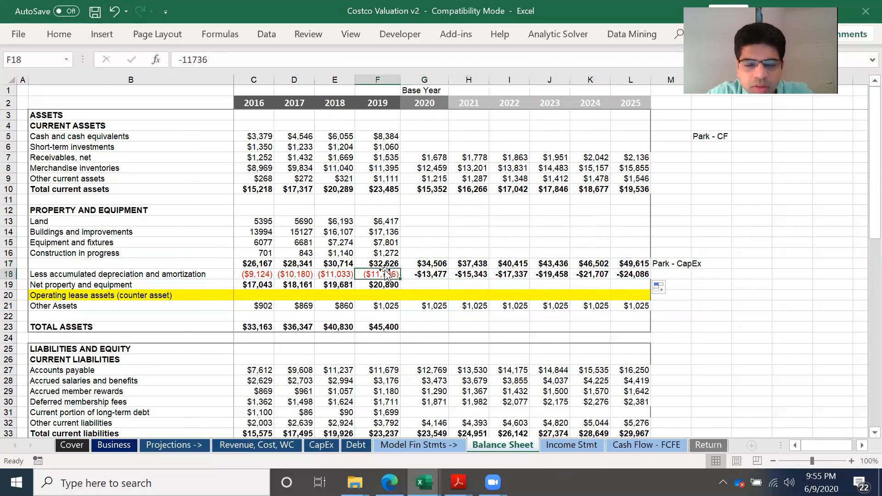
left_click(65, 40)
left_click(40, 85)
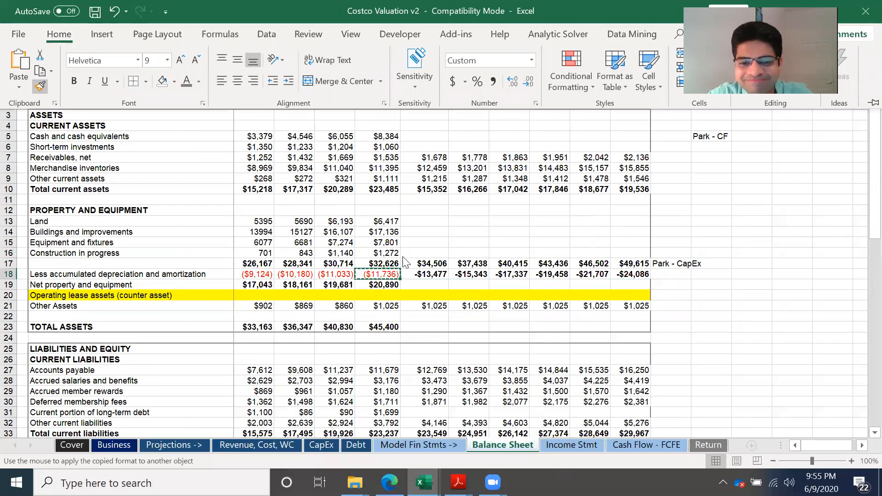
left_click_drag(427, 275, 643, 276)
- Calculate 2020 net property and equipment in G19 as =G17+G18, extend the formula through 2025, and save the workbook
left_click(407, 286)
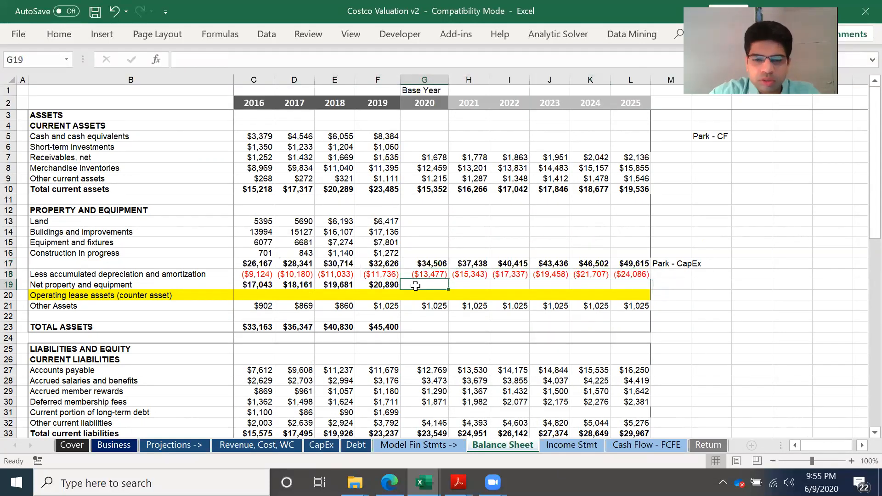
type("=")
left_click(427, 263)
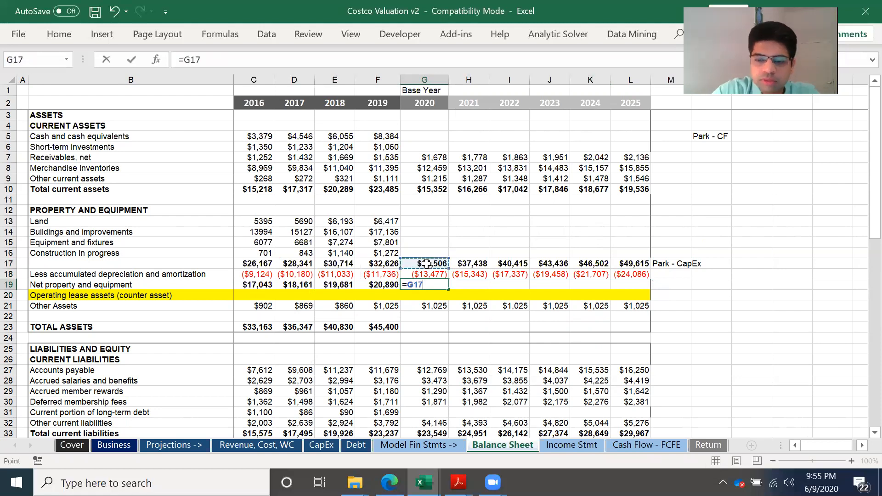
type("+")
left_click(430, 274)
key("Return")
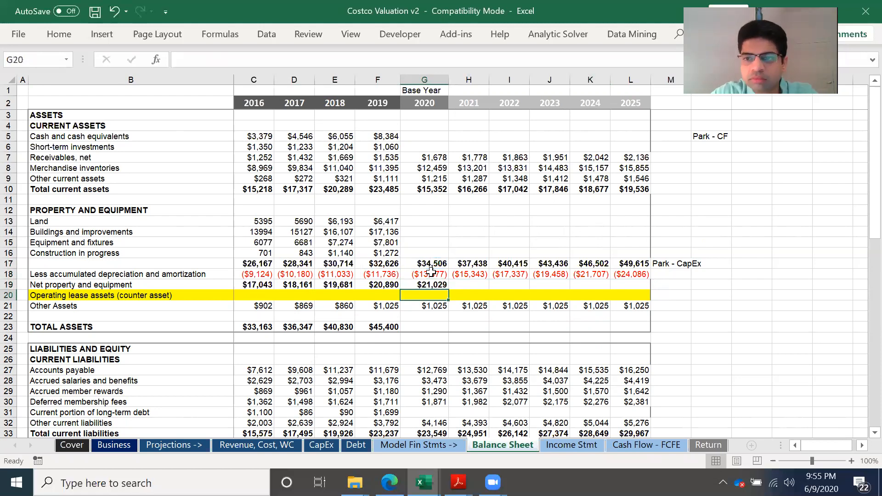
left_click(432, 282)
left_click_drag(448, 290, 641, 294)
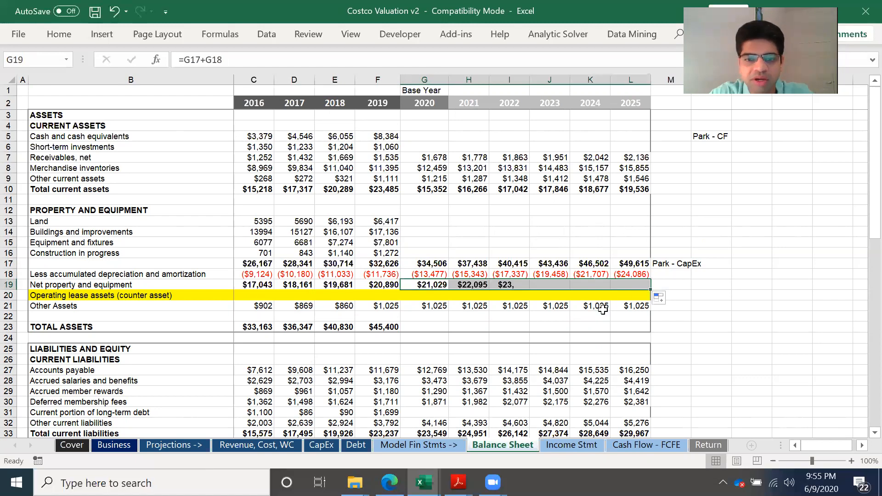
left_click(435, 305)
key("ctrl+s")
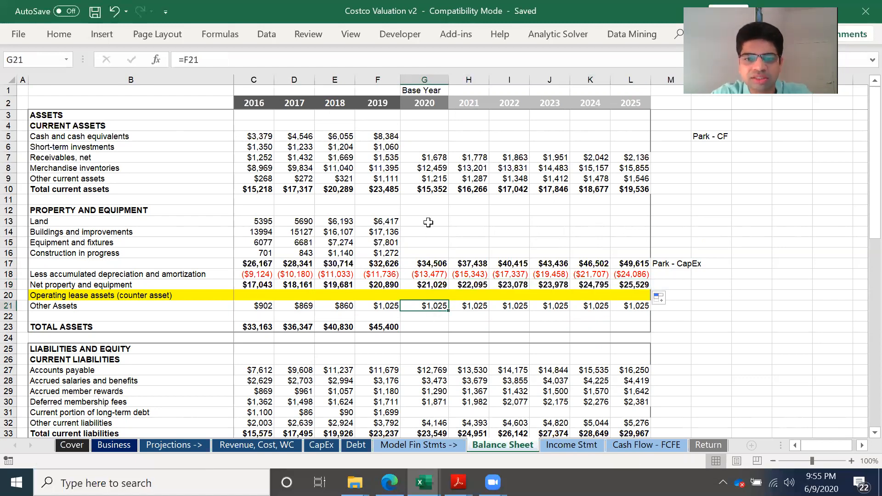
- Calculate 2020 total assets in G23 of the Balance Sheet as =G10+G19+G21
left_click(428, 328)
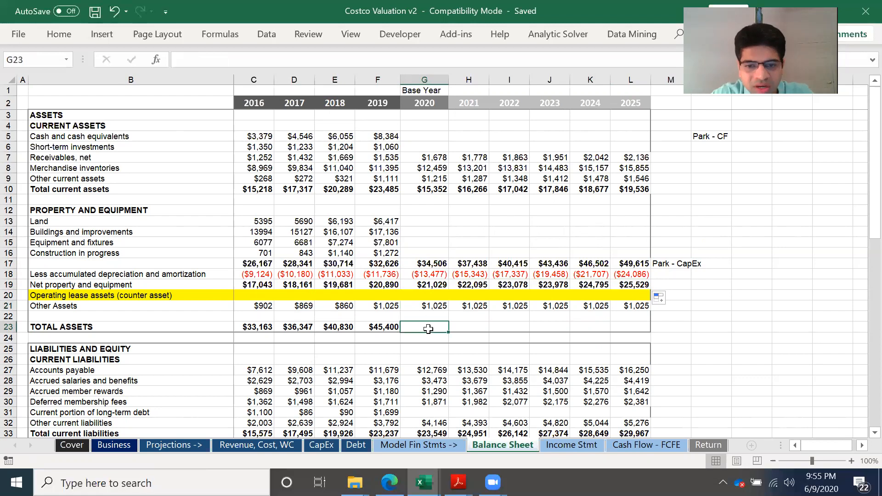
type("=")
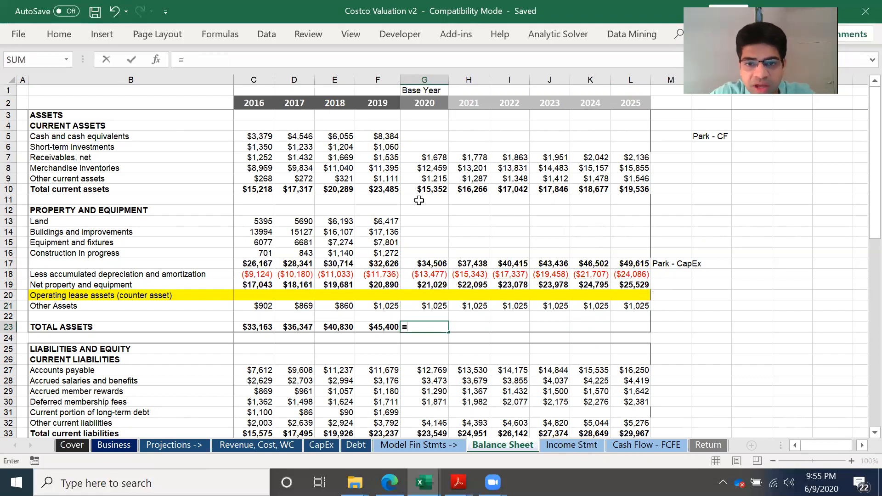
left_click(428, 189)
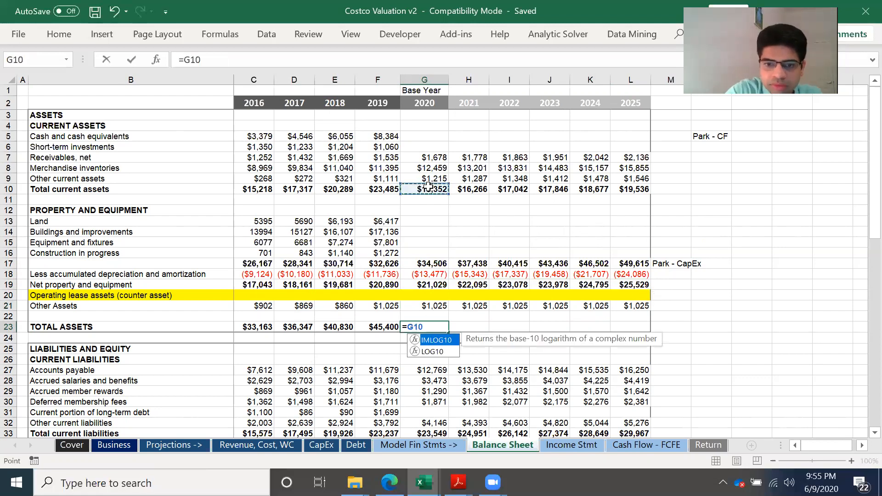
type("+")
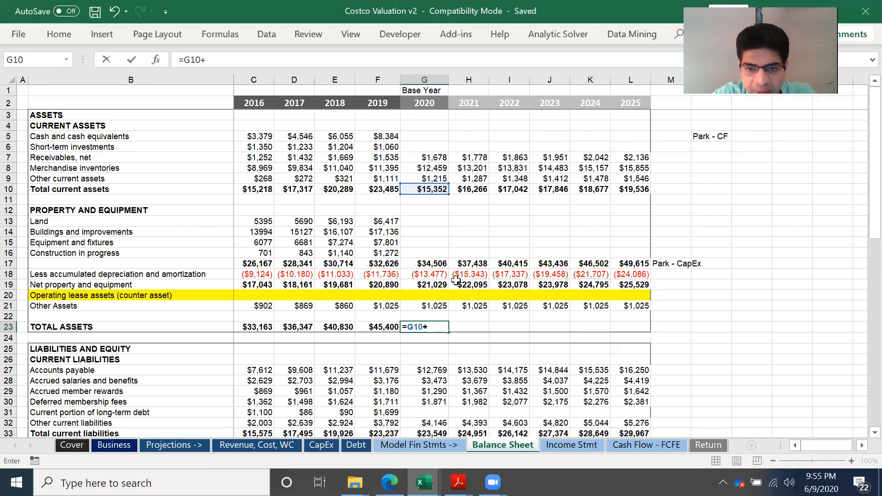
left_click(440, 284)
type("+")
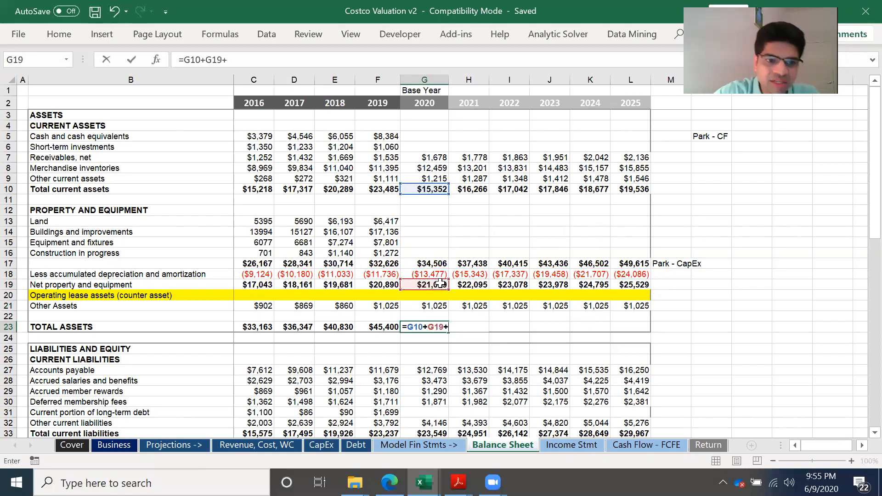
left_click(440, 306)
key("Return")
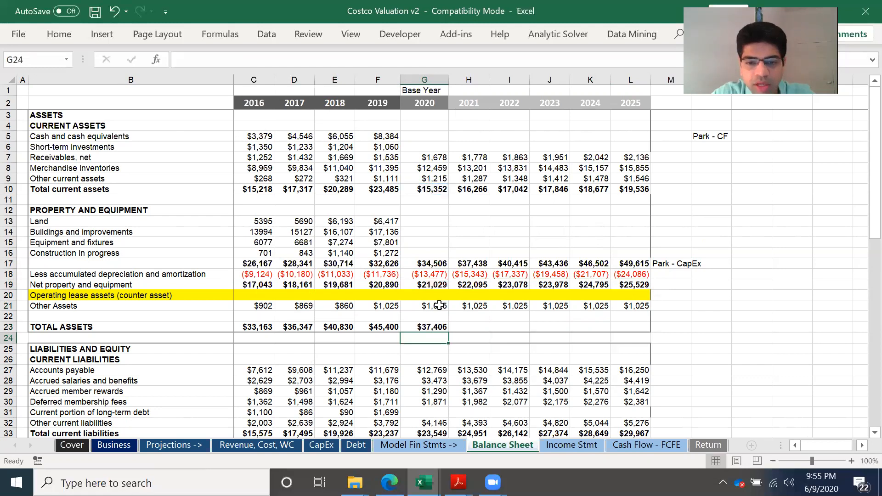
- Add the operating lease assets cell G20 to the total assets formula in G23 and extend it through 2025
left_click(427, 327)
left_click(255, 60)
type("+")
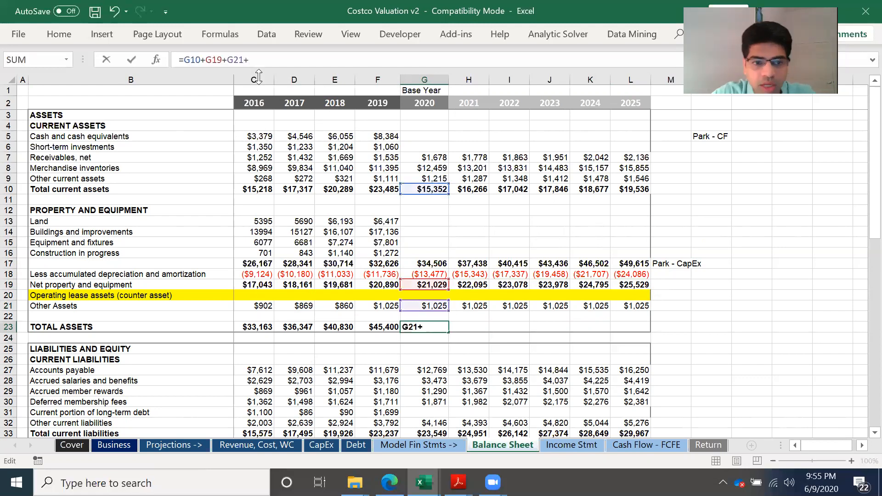
left_click(421, 295)
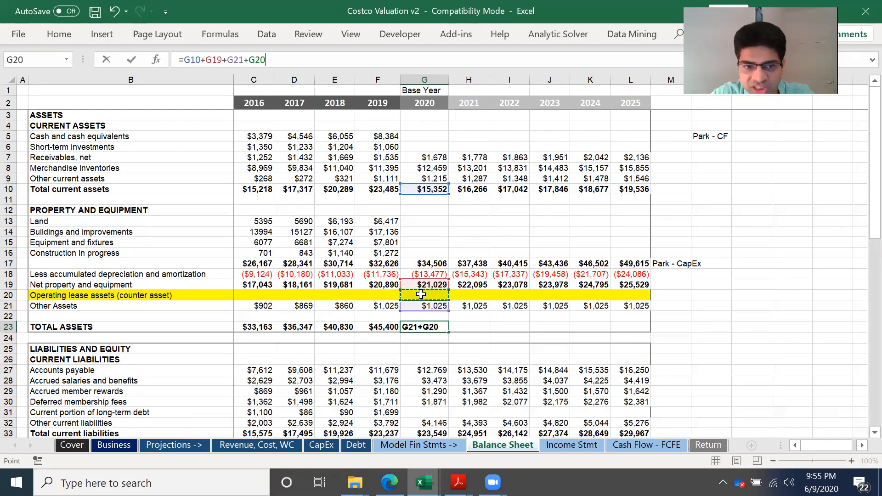
key("Return")
left_click(435, 327)
left_click_drag(450, 335, 640, 330)
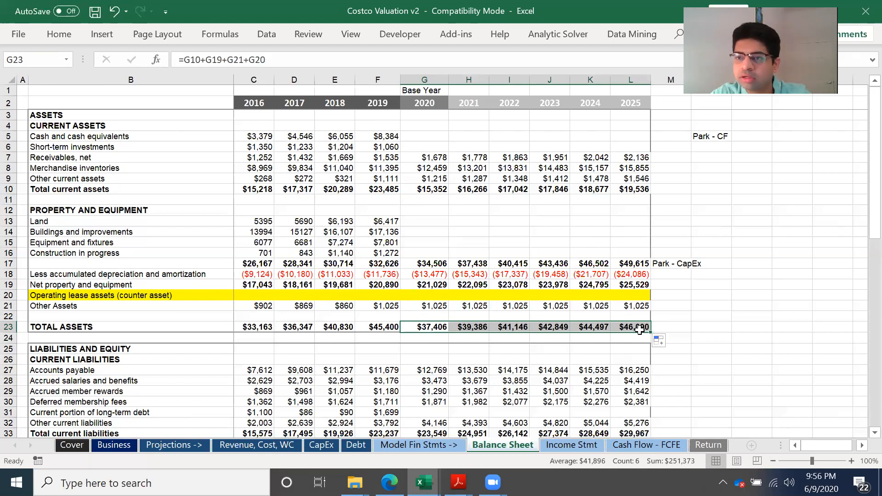
left_click(713, 293)
left_click(430, 306)
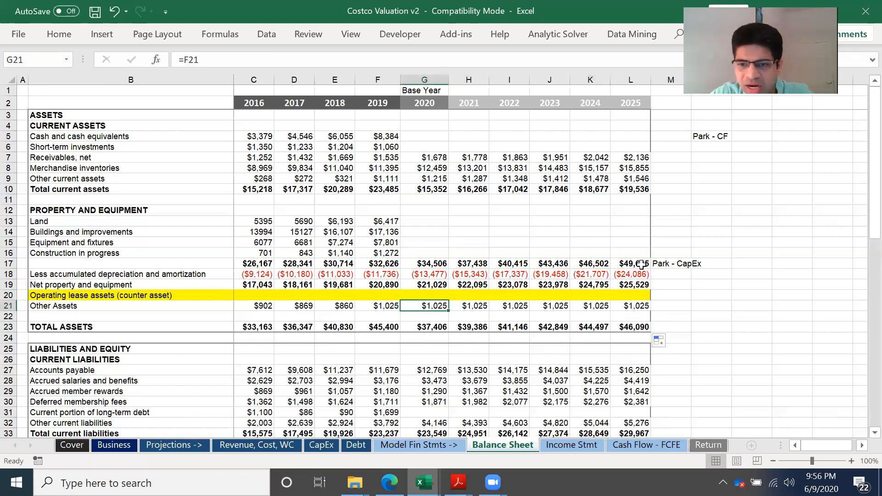
- Delete the "Park - CapEx" note in M17, check the rest of the Balance Sheet, and save the workbook
left_click(663, 260)
key("Delete")
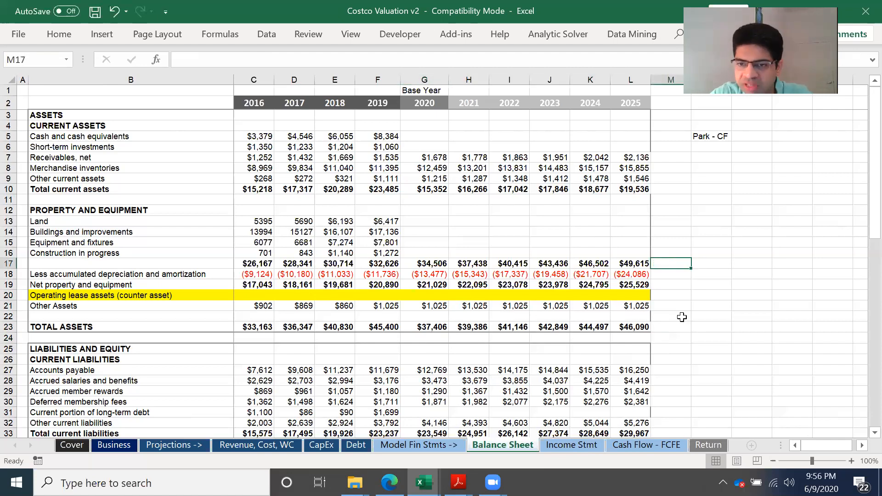
scroll(681, 317, "down", 4)
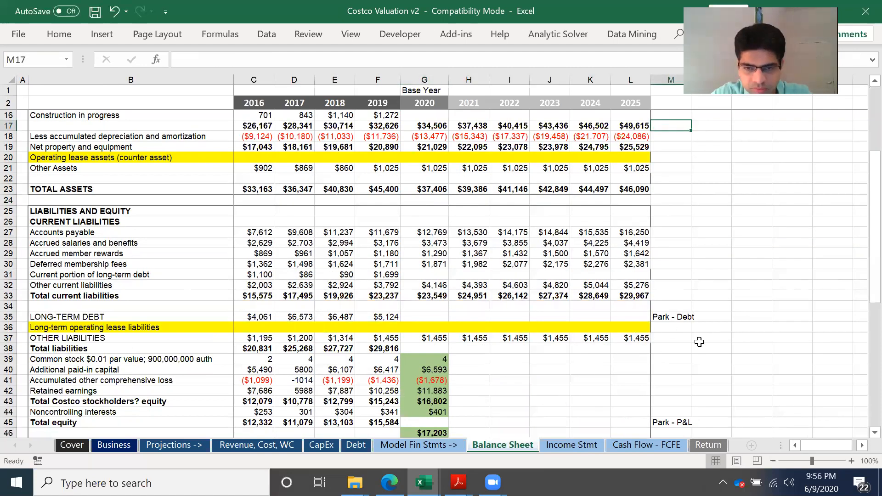
scroll(699, 342, "down", 5)
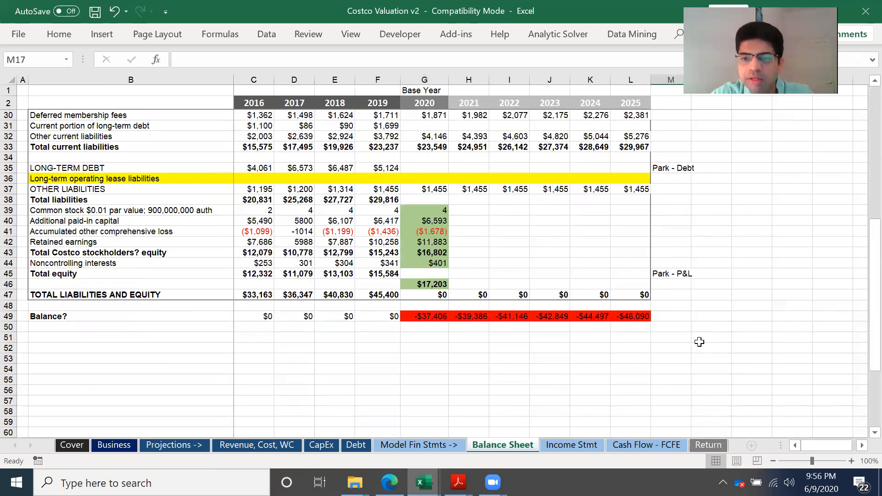
scroll(700, 342, "up", 9)
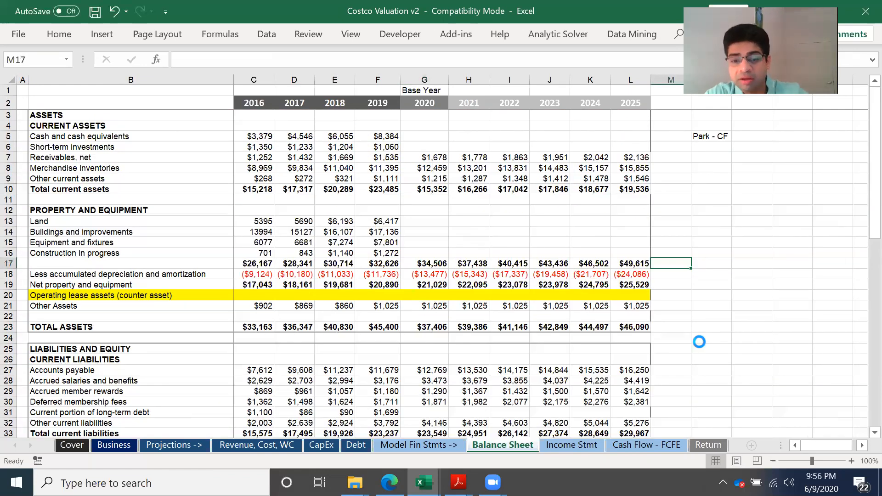
key("ctrl+s")
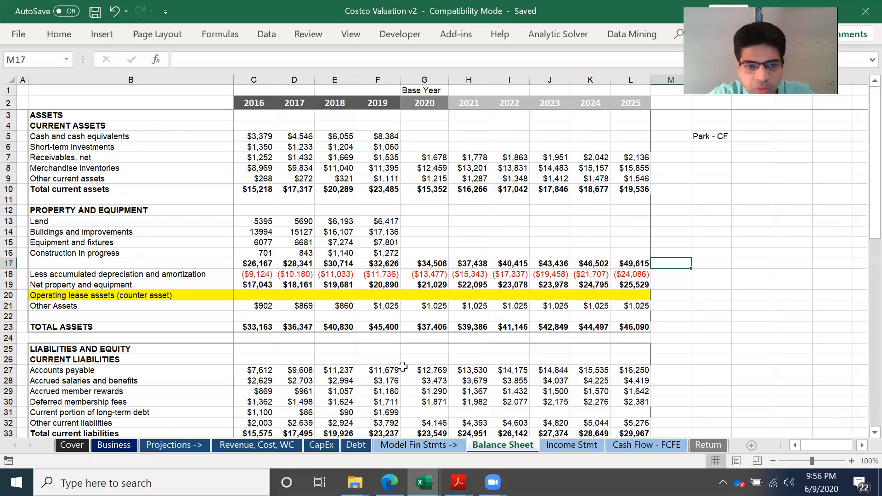
- Link the Balance Sheet's 2020 long-term debt in G35 to Debt!G3
scroll(396, 365, "down", 2)
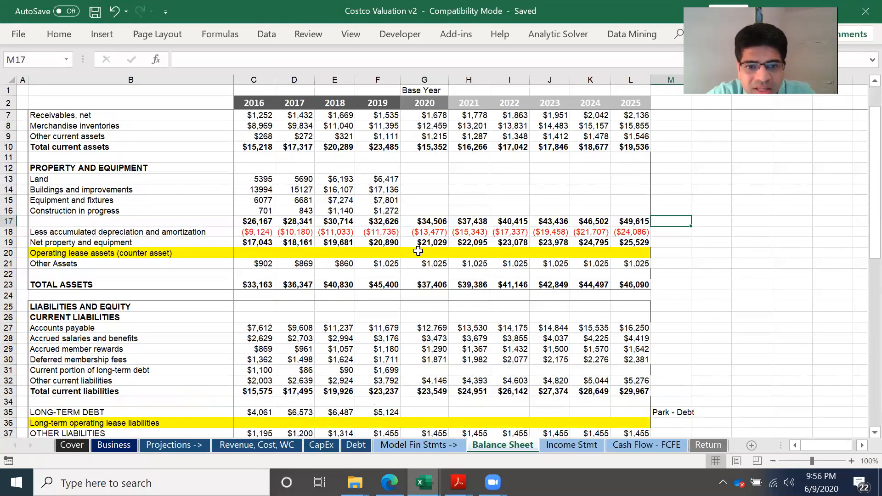
left_click(437, 325)
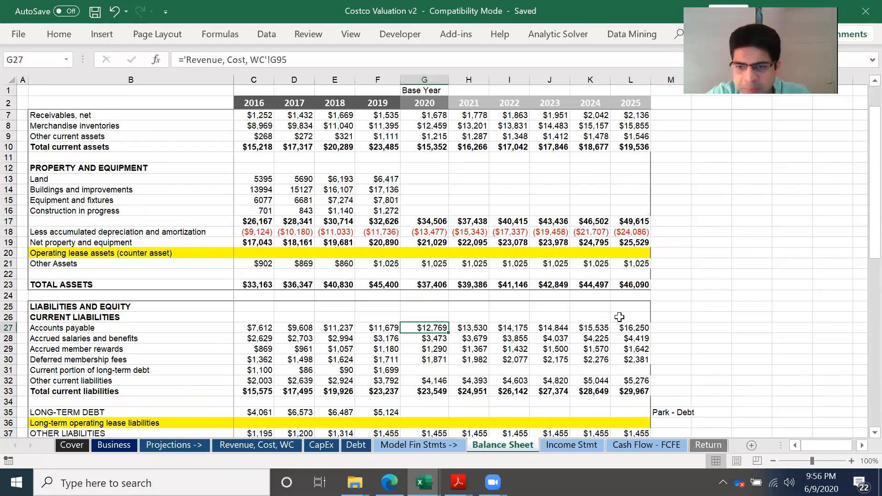
scroll(619, 317, "down", 4)
left_click(687, 274)
left_click(437, 275)
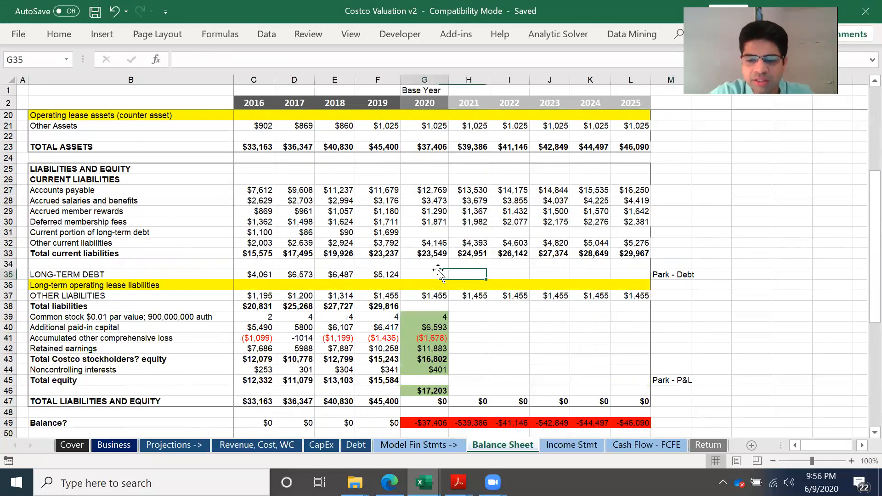
type("=")
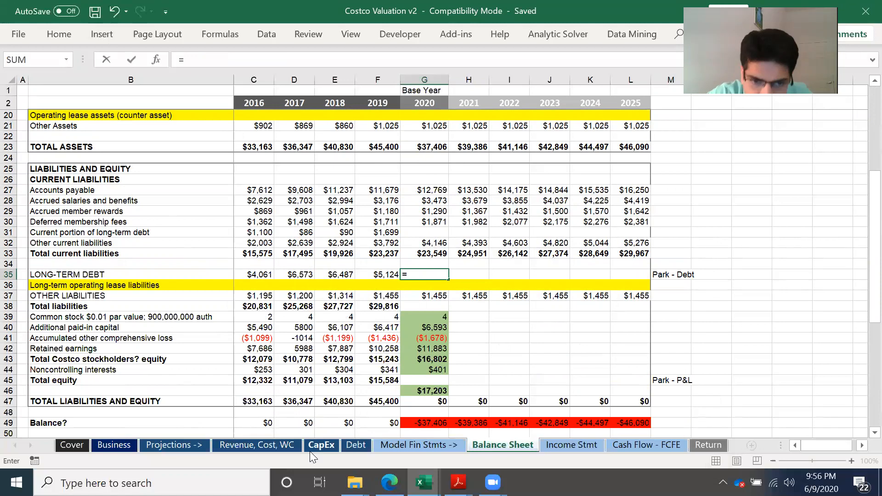
left_click(352, 443)
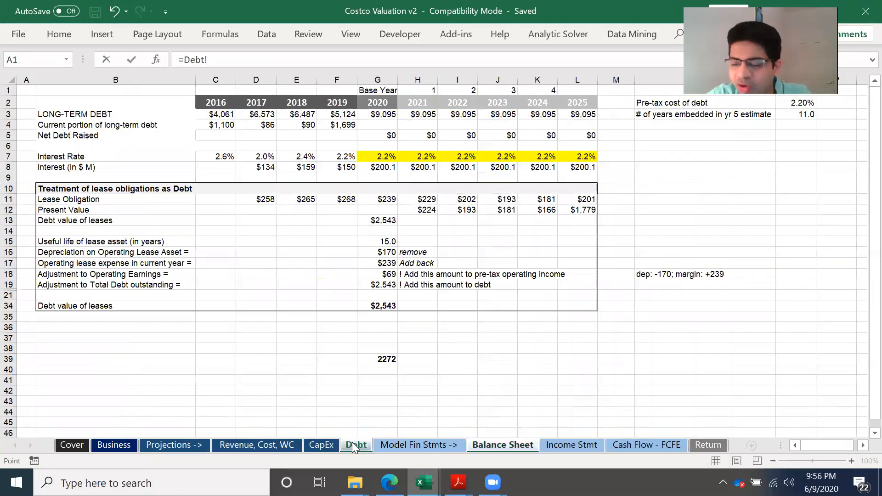
left_click(391, 114)
key("Return")
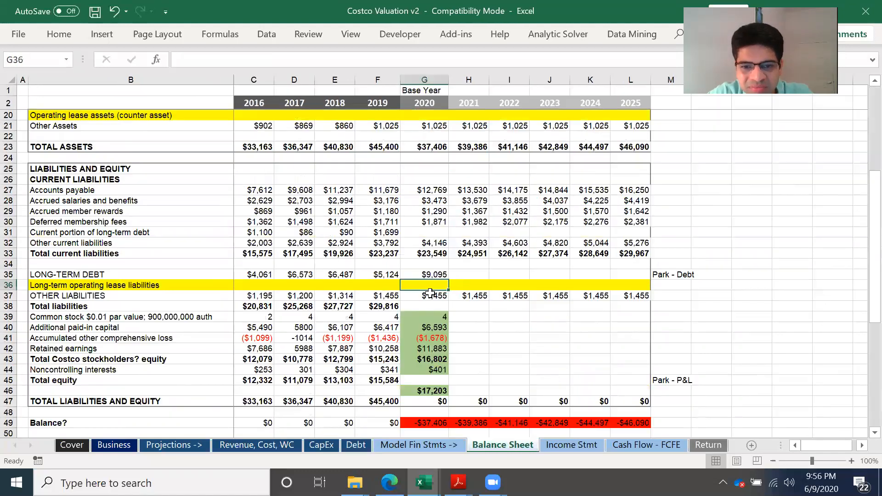
- Extend the long-term debt link from G35 through 2025 and delete the "Park - Debt" note in M35
left_click(440, 274)
left_click_drag(447, 280, 649, 278)
left_click(680, 276)
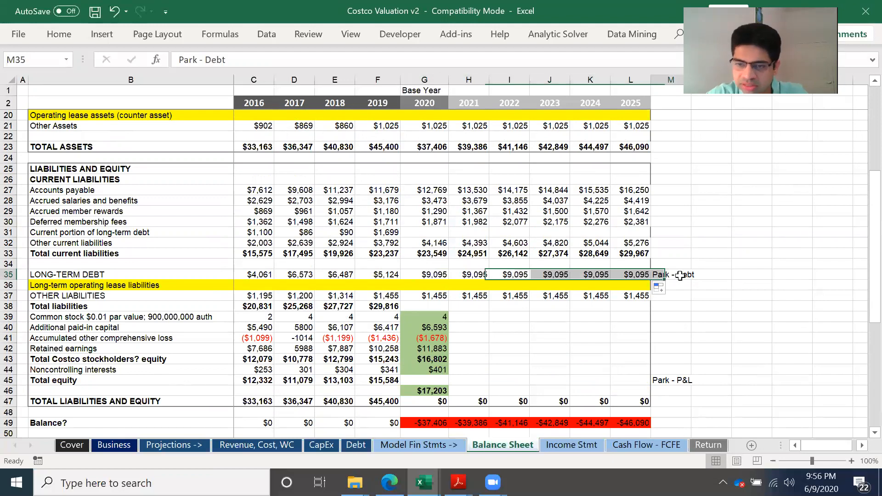
key("Delete")
scroll(680, 275, "up", 1)
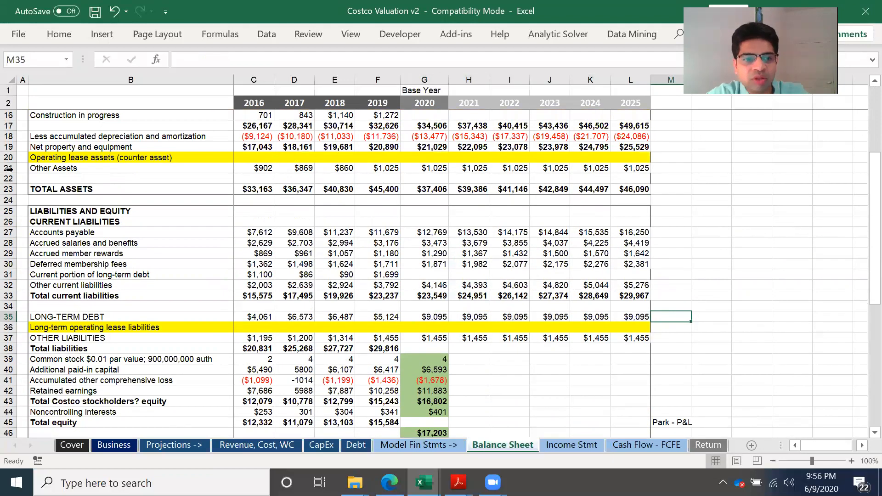
- Save the workbook and link the 2020 operating lease assets in G20 to the debt value of leases in Debt!G13
left_click(439, 157)
key("ctrl+s")
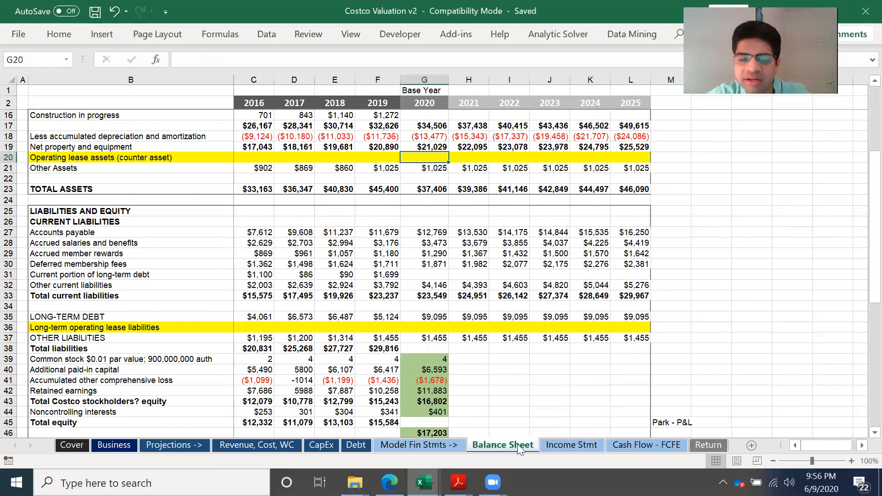
type("=")
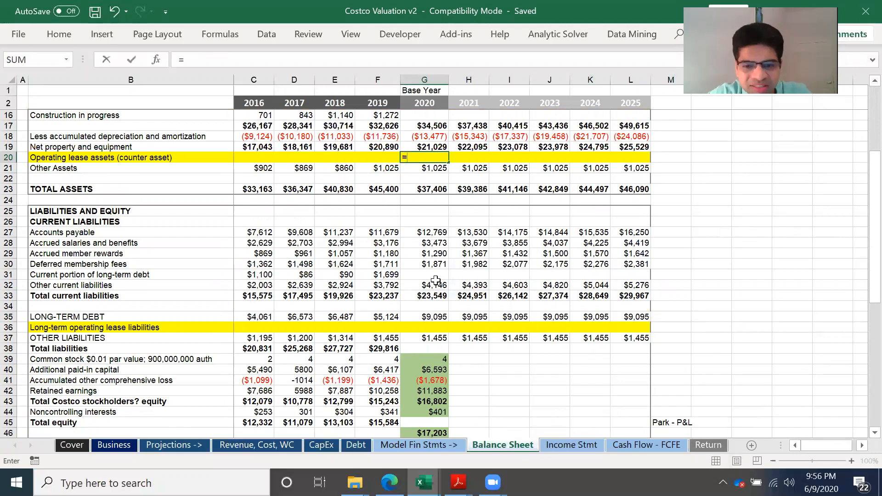
left_click(356, 445)
left_click(390, 220)
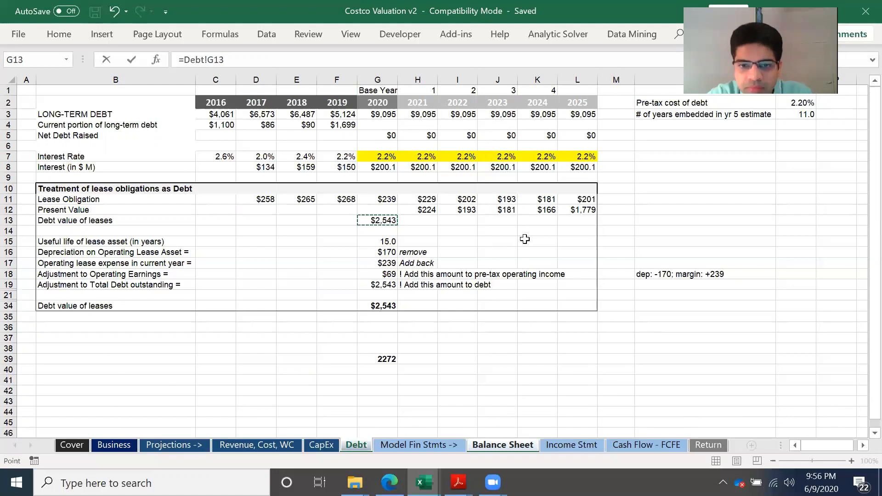
key("Return")
- Set the 2021 operating lease assets in H20 to =G20 and extend the formula through 2025
left_click(437, 157)
left_click(459, 157)
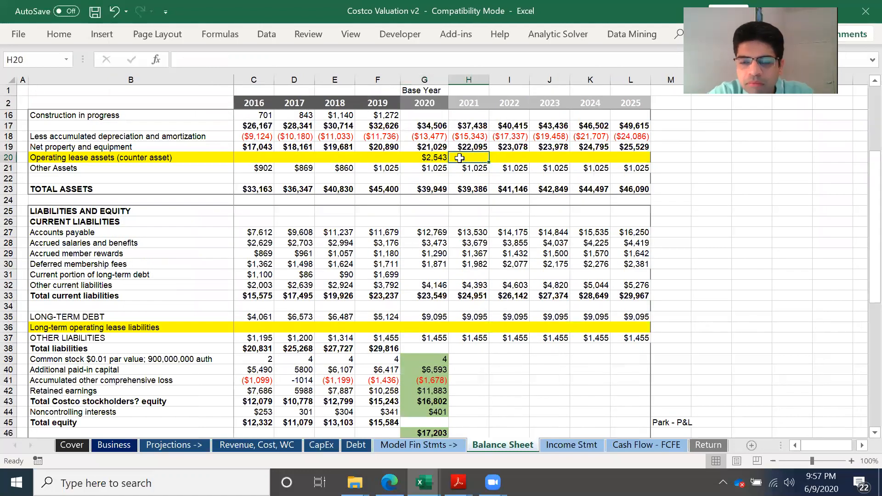
type("=")
left_click(420, 158)
key("Return")
left_click(466, 157)
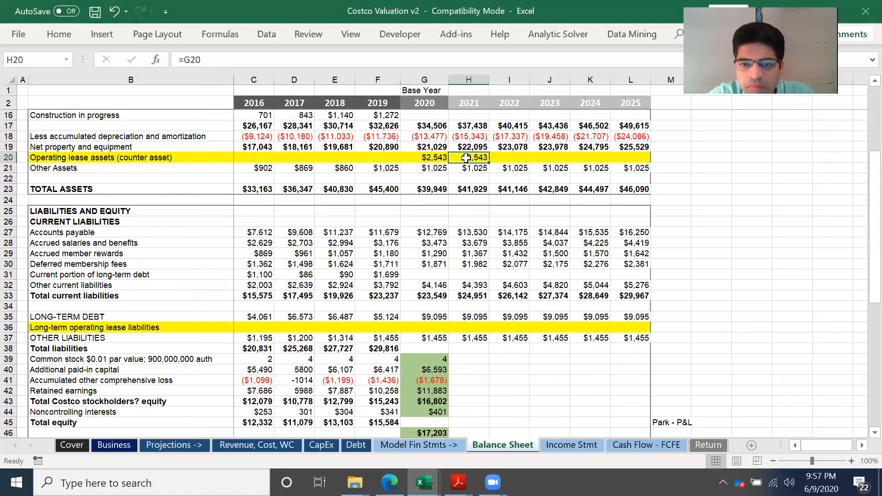
left_click_drag(488, 163, 645, 175)
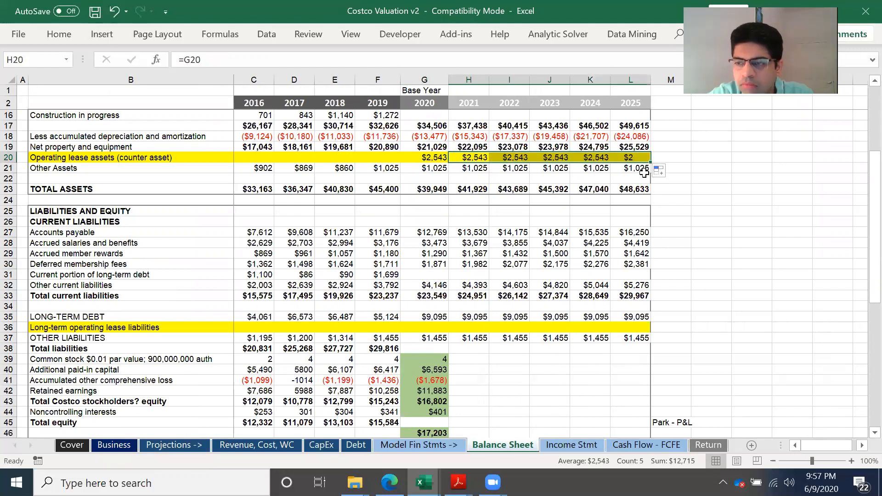
- Link the 2020 long-term operating lease liabilities in G36 to the debt value of leases in Debt!G13
left_click(433, 328)
type("=")
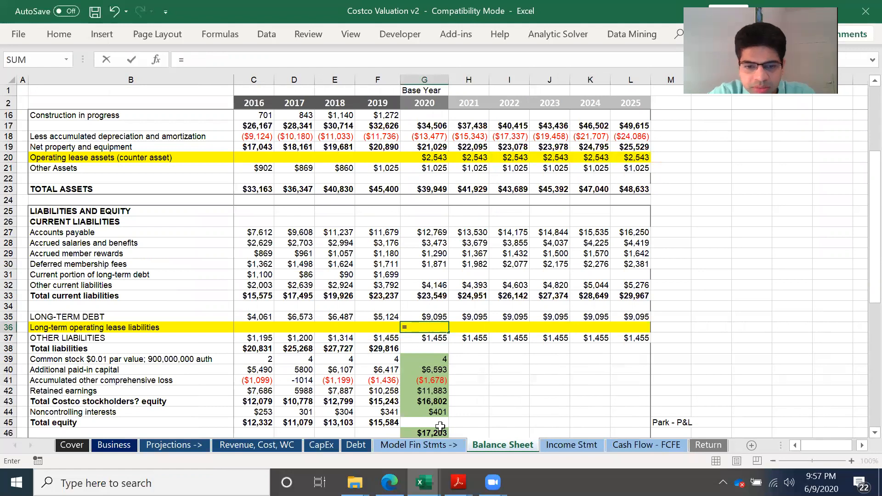
left_click(346, 444)
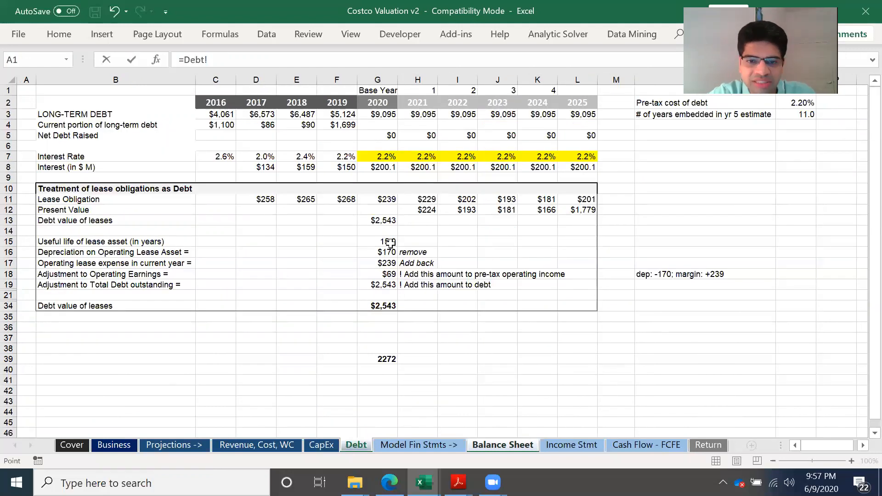
left_click(387, 218)
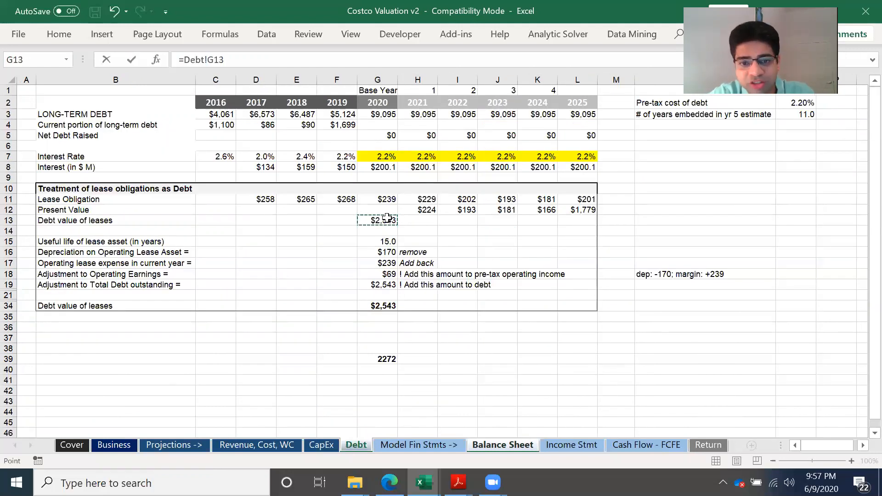
key("Return")
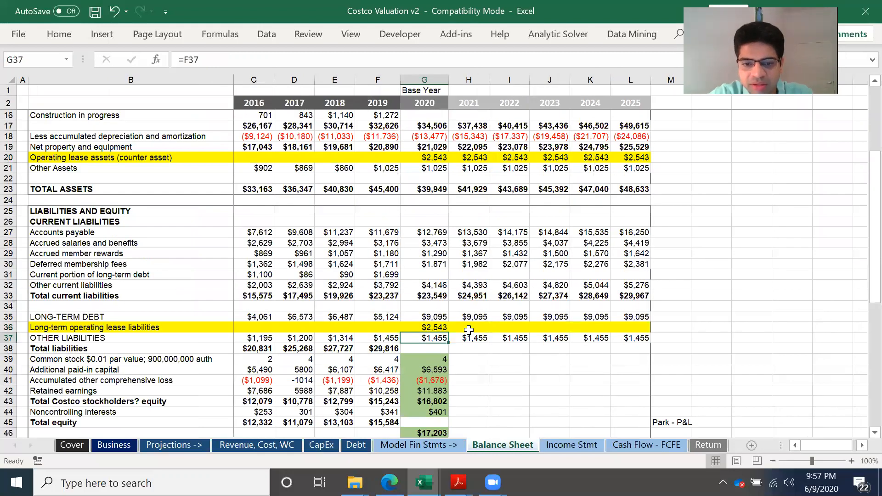
- Set the 2021 long-term operating lease liabilities in H36 to =G36 and extend the formula through 2025
left_click(469, 330)
type("=")
left_click(428, 326)
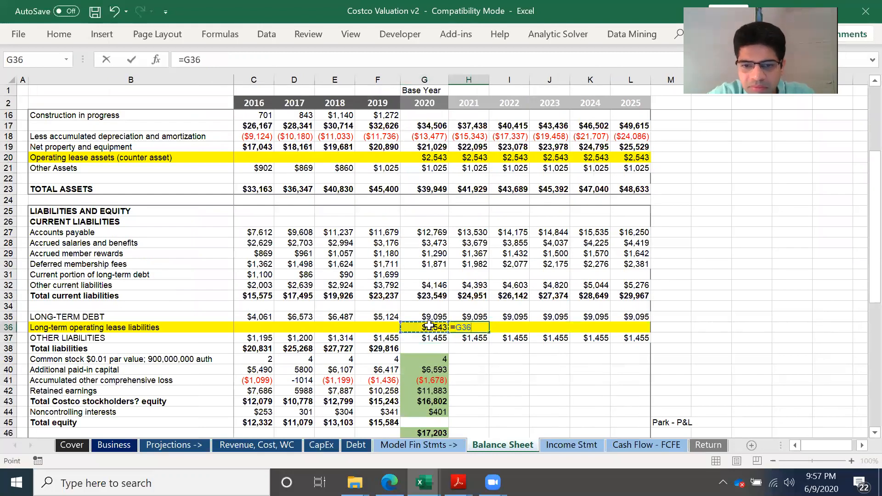
key("Return")
left_click(476, 329)
left_click_drag(489, 332, 647, 331)
scroll(745, 301, "down", 1)
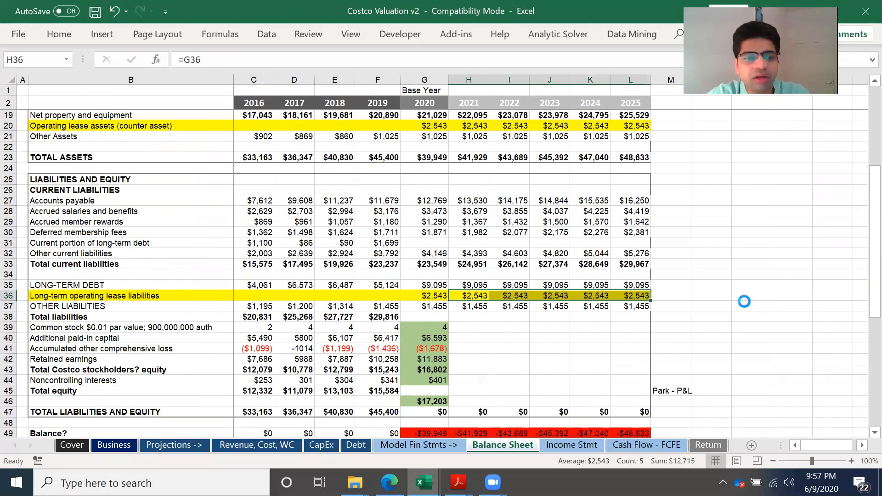
- Save the workbook and review the Balance Sheet's projection columns, from the equity rows up to 2020 cash and cash equivalents in G5
key("ctrl+s")
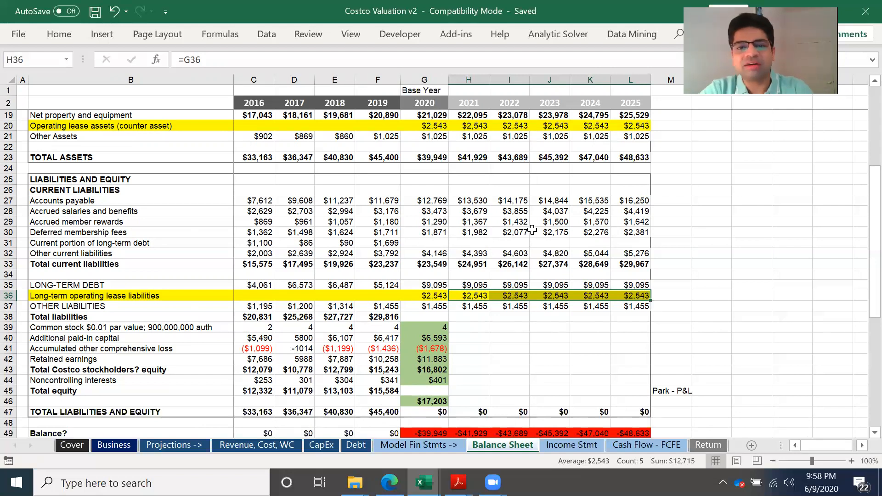
scroll(533, 230, "up", 1)
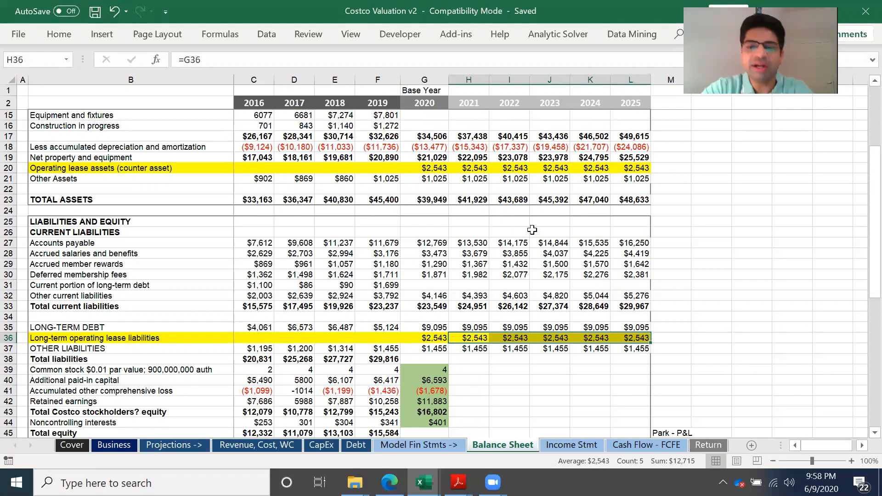
right_click(527, 373)
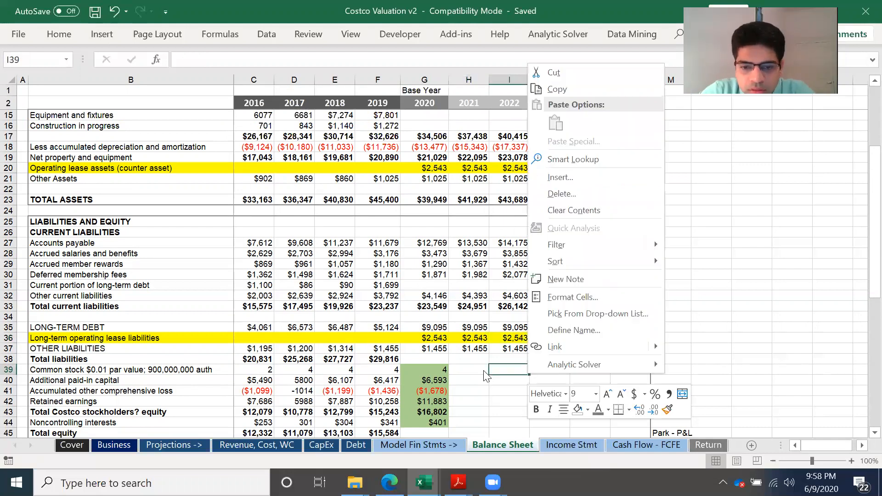
key("Escape")
scroll(468, 376, "down", 2)
scroll(467, 375, "up", 2)
scroll(467, 375, "down", 4)
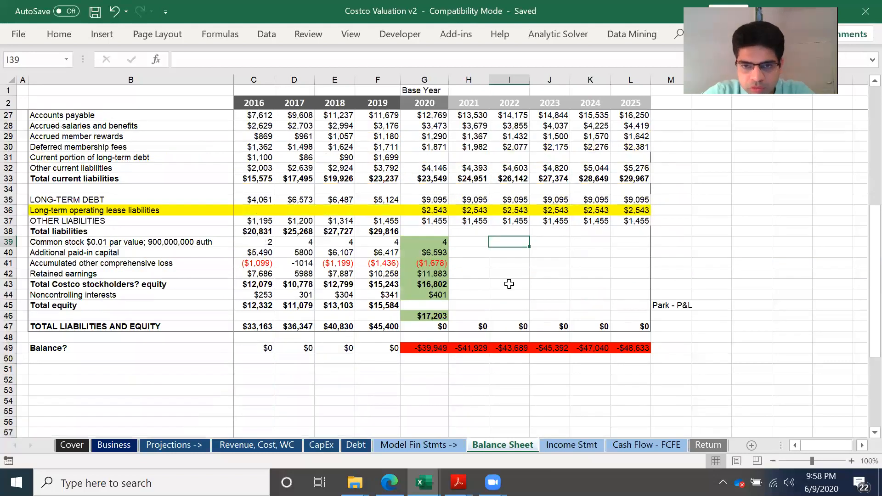
scroll(509, 284, "up", 9)
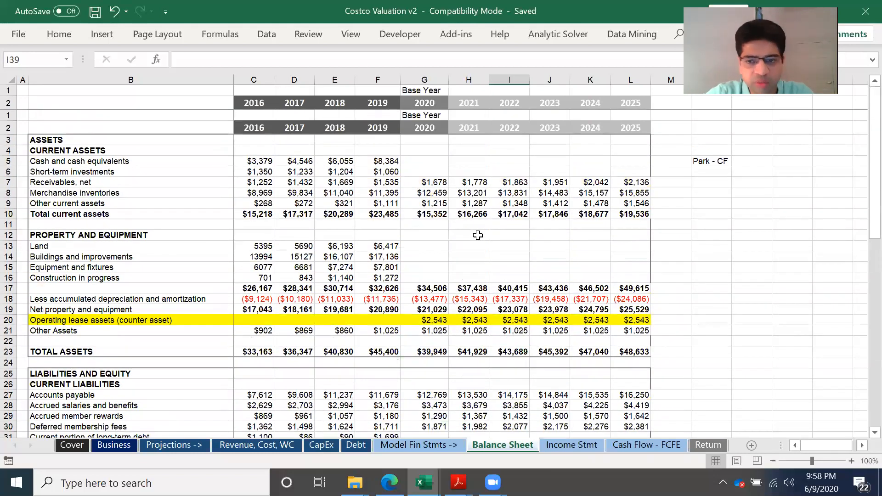
scroll(478, 236, "down", 1)
left_click(428, 135)
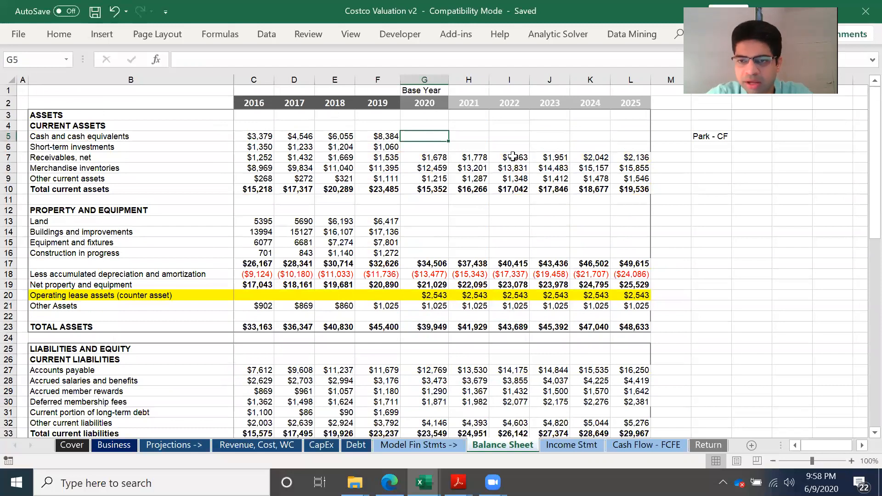
- Calculate 2020 Total equity on the Balance Sheet as 2019 equity plus 2020 net income minus the 2020 dividend in $ M from Revenue, Cost, WC
scroll(705, 236, "down", 9)
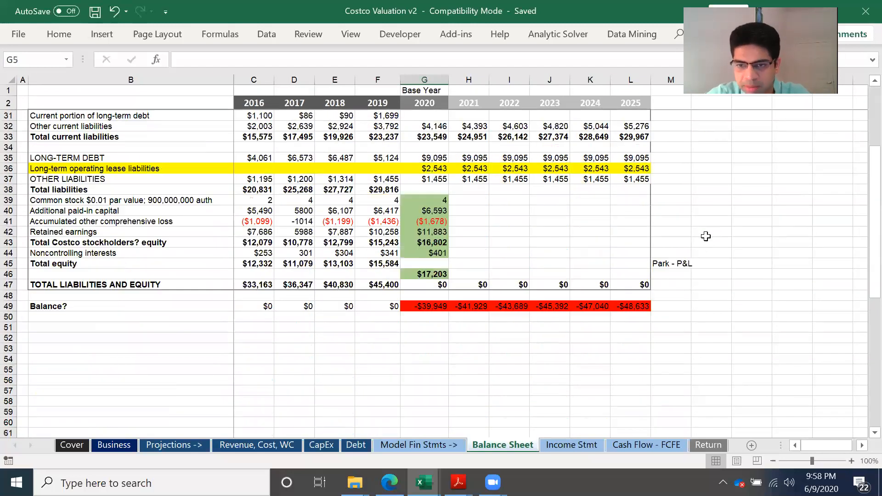
left_click(425, 262)
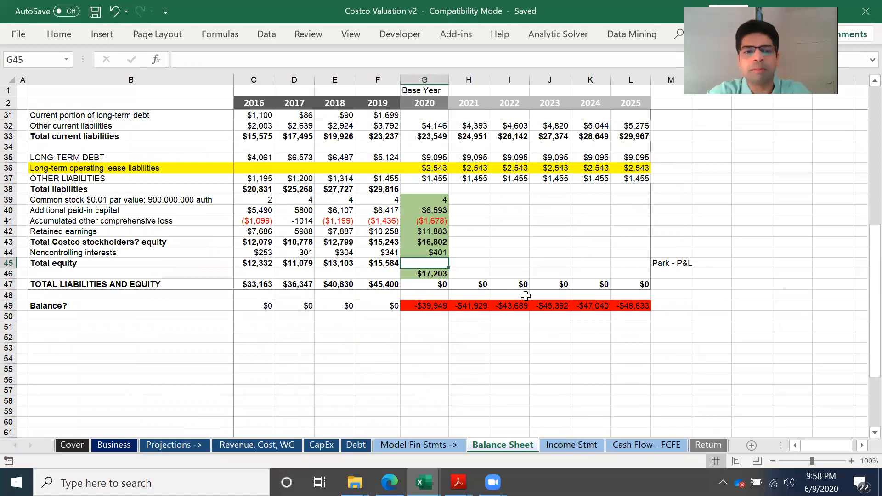
type("=")
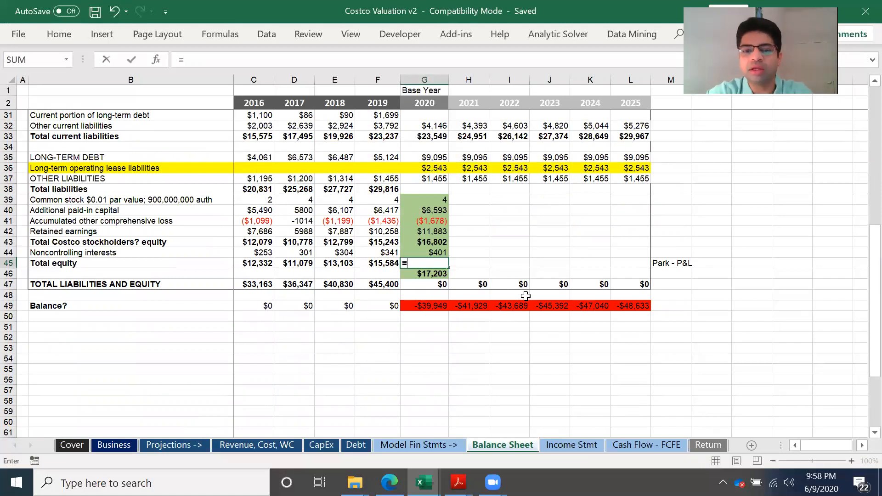
left_click(377, 263)
type("+")
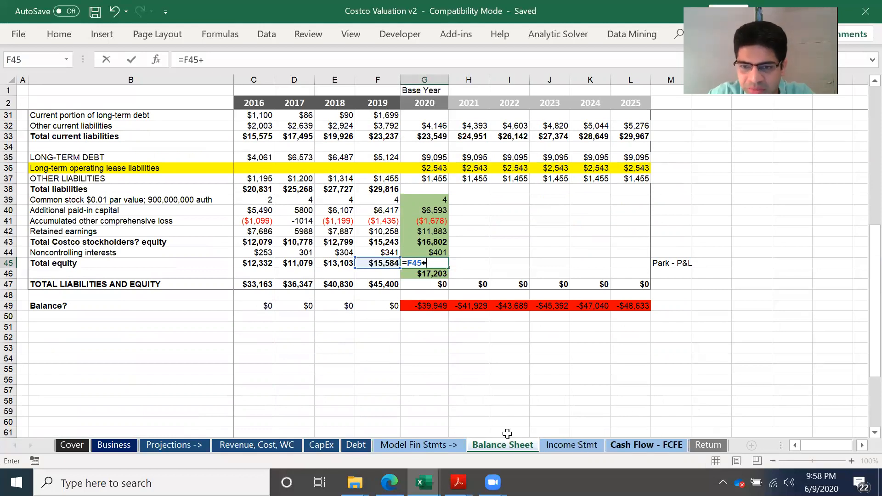
left_click(580, 443)
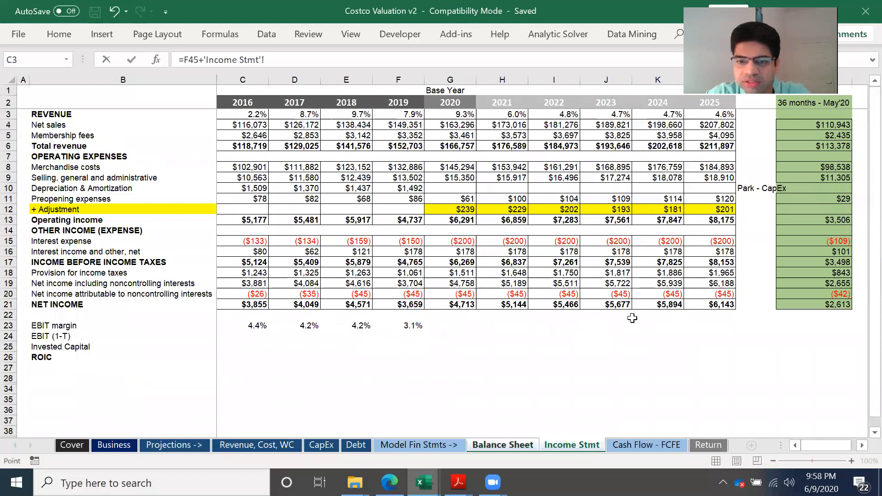
left_click(465, 305)
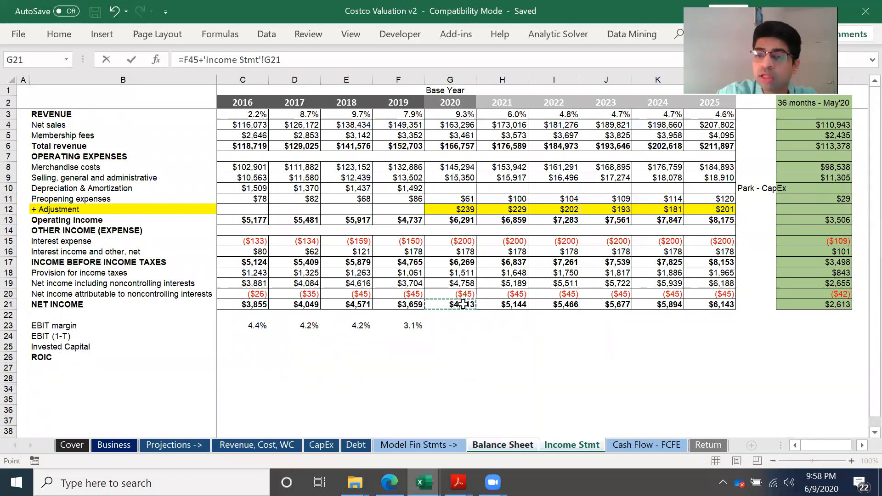
type("+")
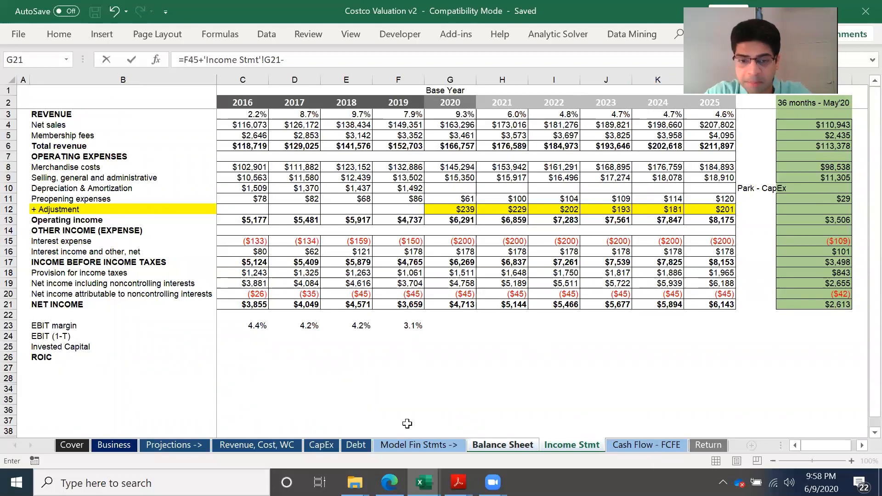
left_click(256, 448)
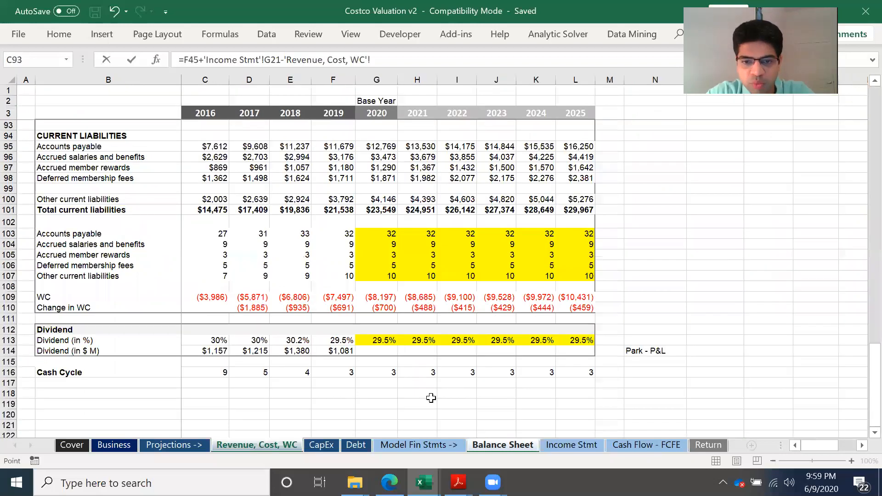
left_click(378, 350)
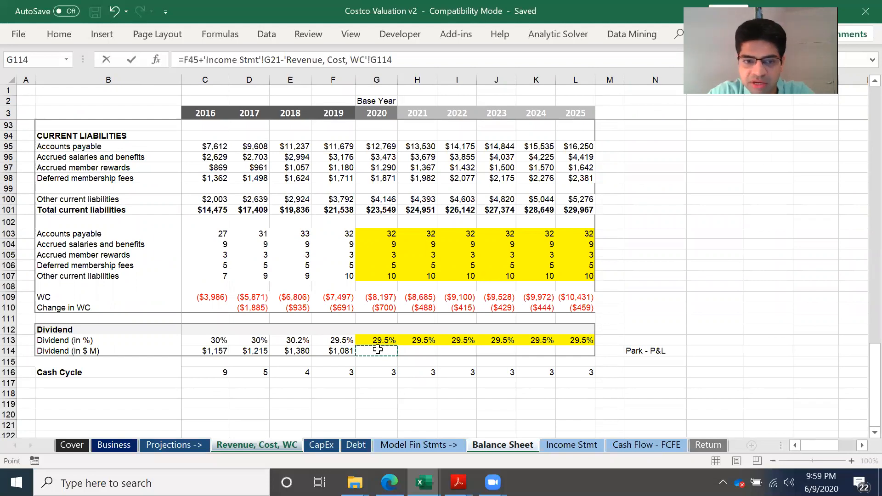
key("Return")
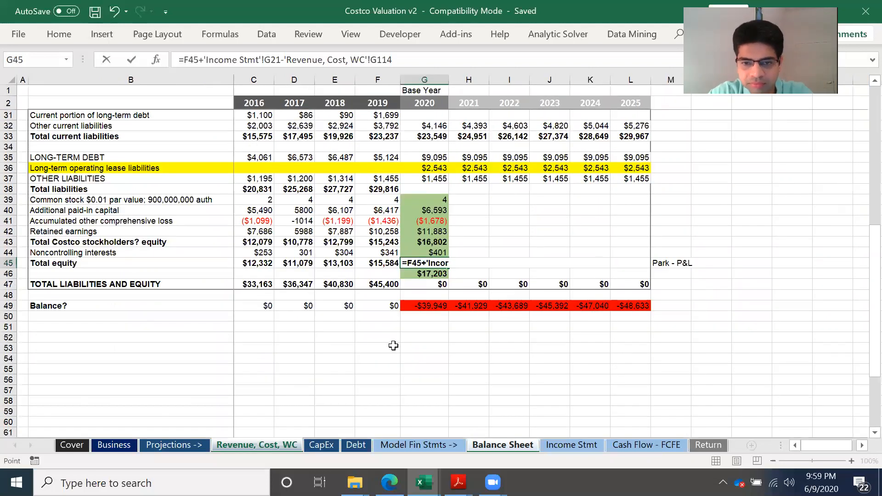
- Extend the 2020 Total equity formula across 2021 to 2025 and check the 2020 TOTAL LIABILITIES AND EQUITY formula
left_click(443, 287)
left_click(450, 274)
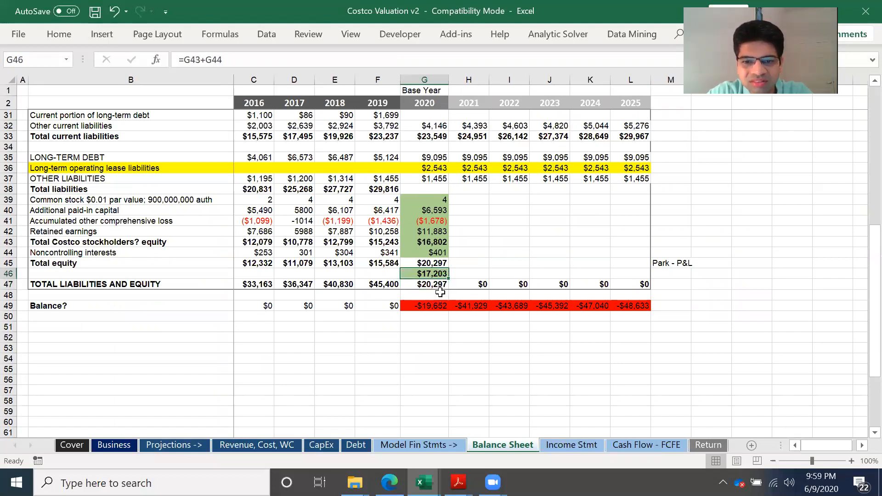
left_click(449, 265)
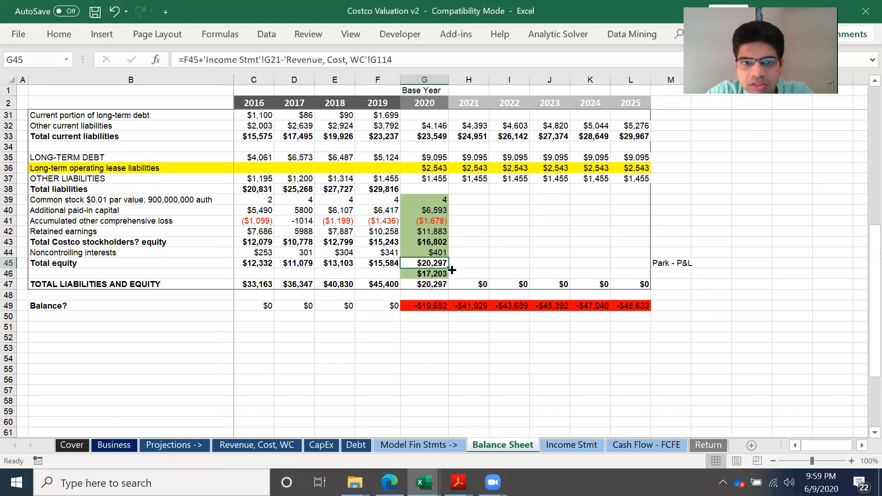
left_click_drag(449, 268, 650, 262)
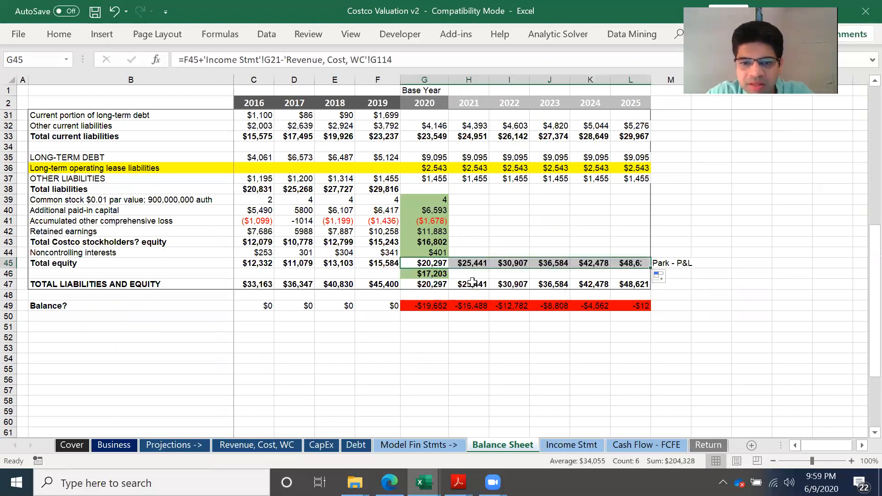
double_click(440, 284)
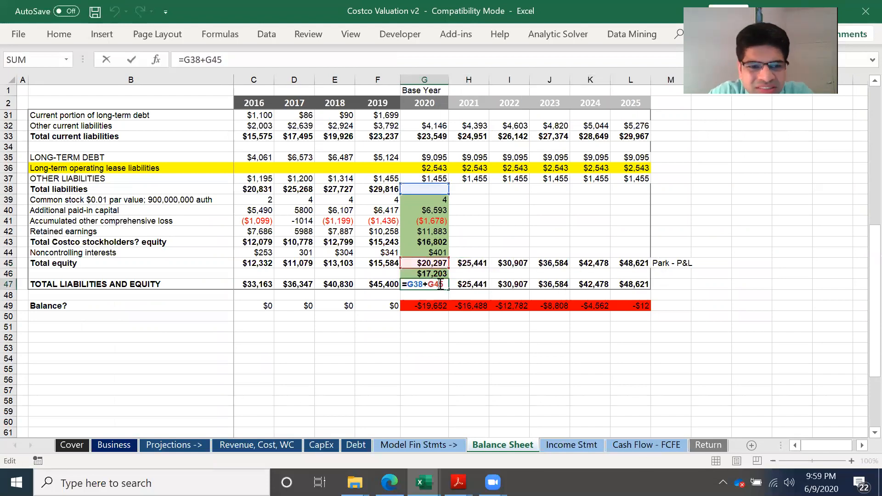
key("Return")
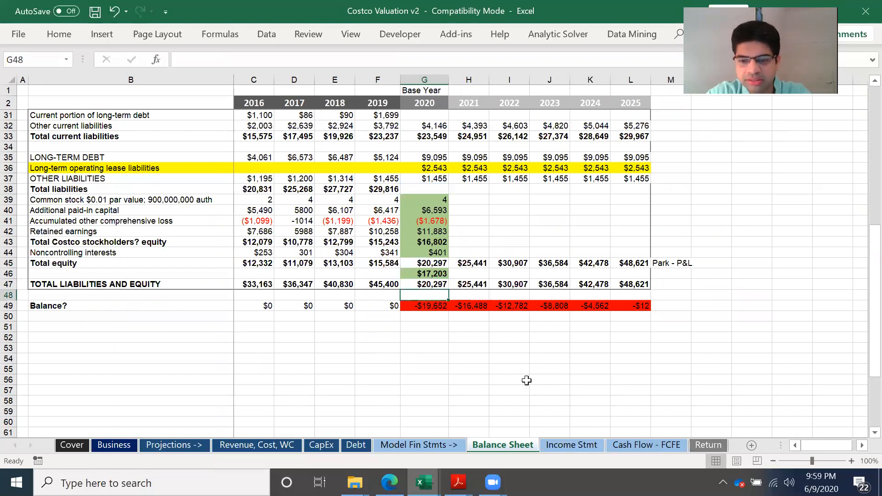
- On the Revenue, Cost, WC sheet, calculate the 2020 dividend in $ M as the dividend percentage times 2020 net income
left_click(289, 446)
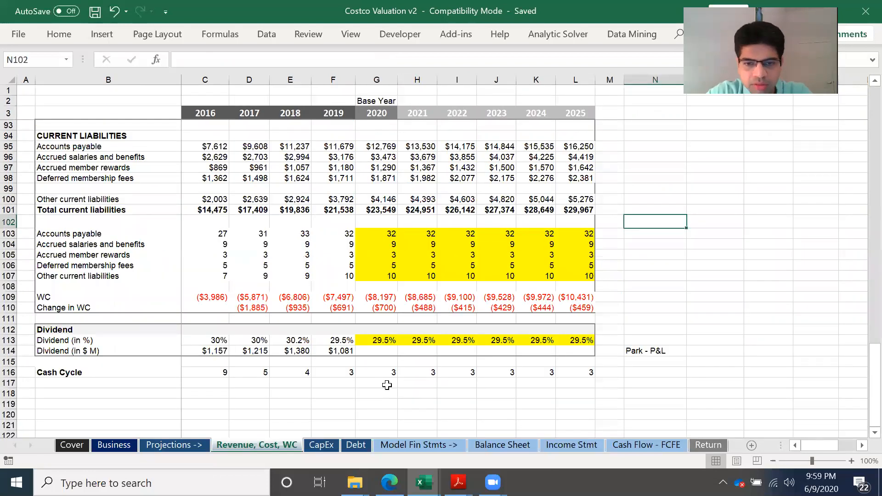
left_click(376, 351)
type("=")
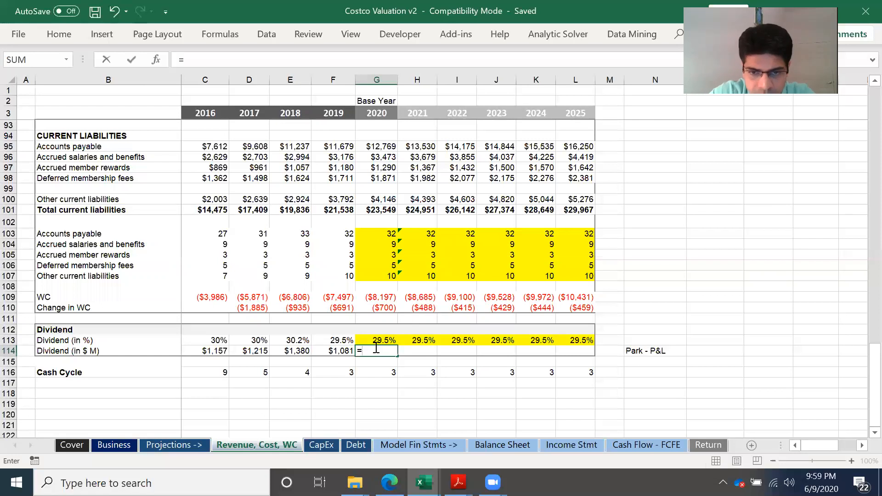
left_click(377, 340)
type("*")
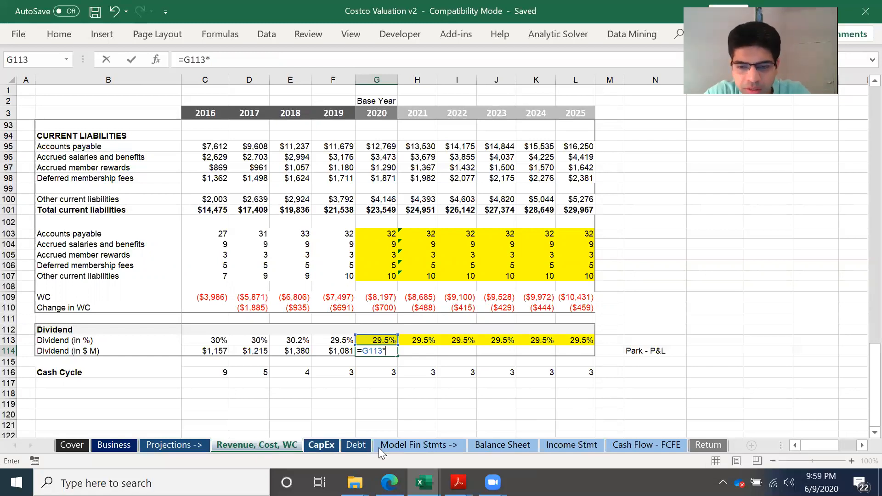
left_click(558, 447)
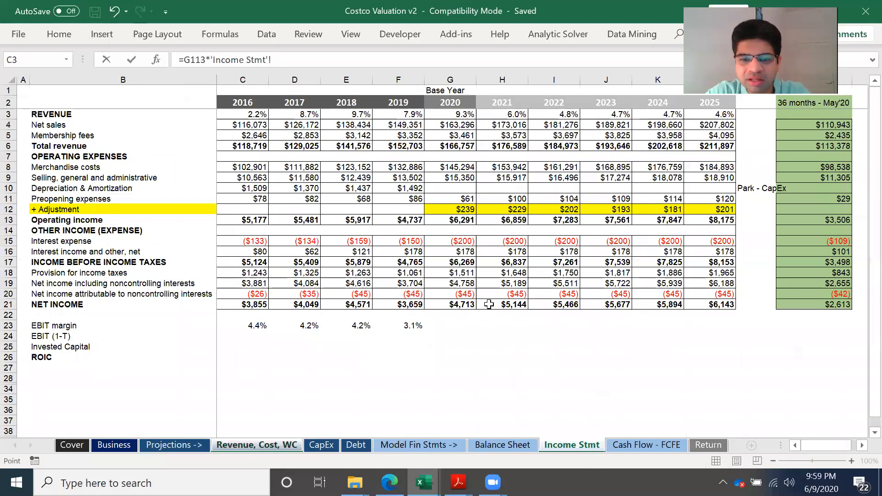
left_click(473, 305)
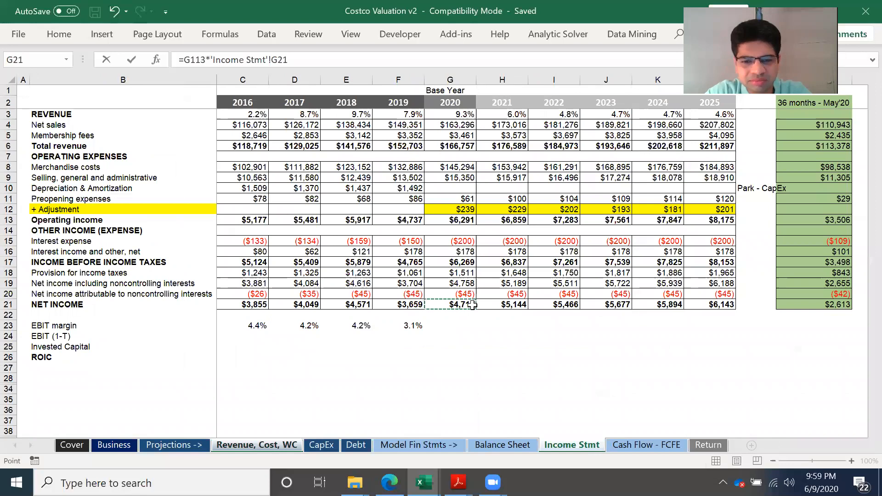
key("Return")
- Extend the 2020 dividend in $ M formula across 2021 to 2025
left_click(395, 352)
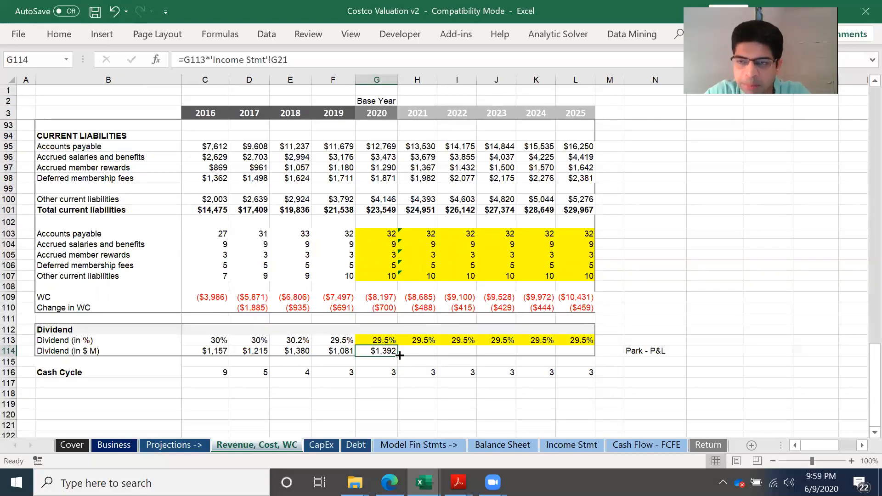
left_click_drag(399, 355, 596, 364)
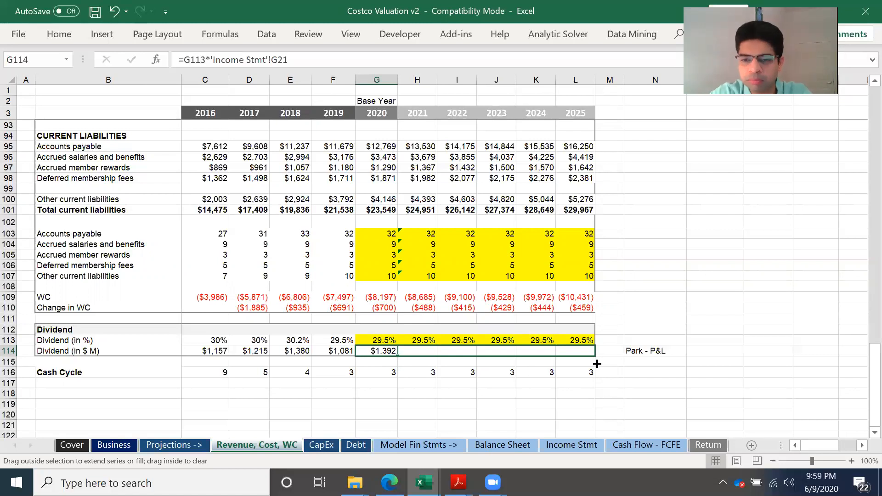
left_click_drag(597, 364, 597, 364)
key("Tab")
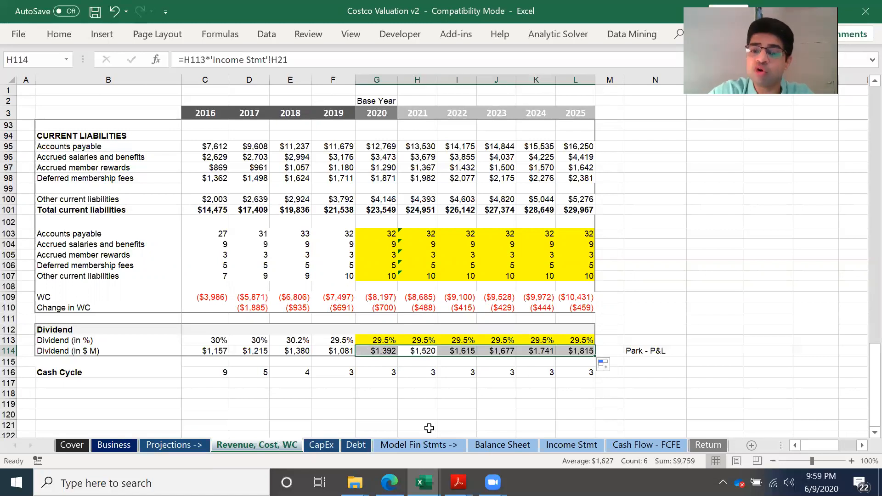
- Review the 2020 Total equity and TOTAL LIABILITIES AND EQUITY formulas on the Balance Sheet
left_click(494, 445)
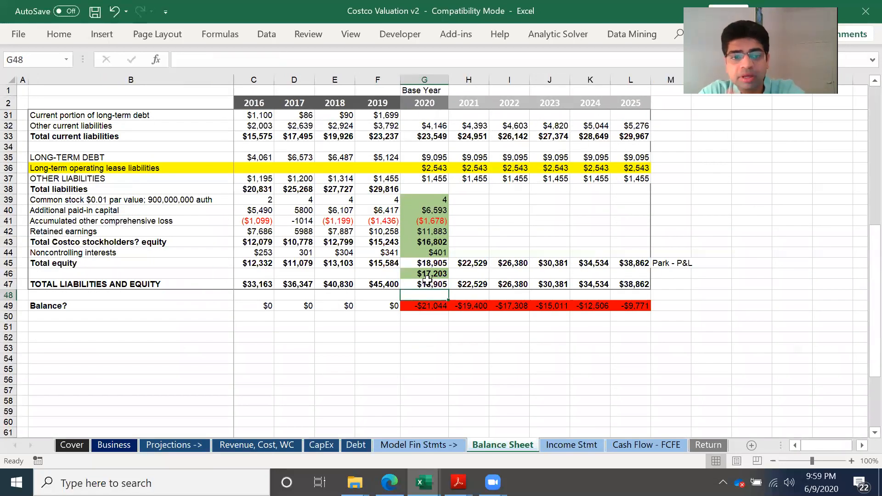
left_click(439, 286)
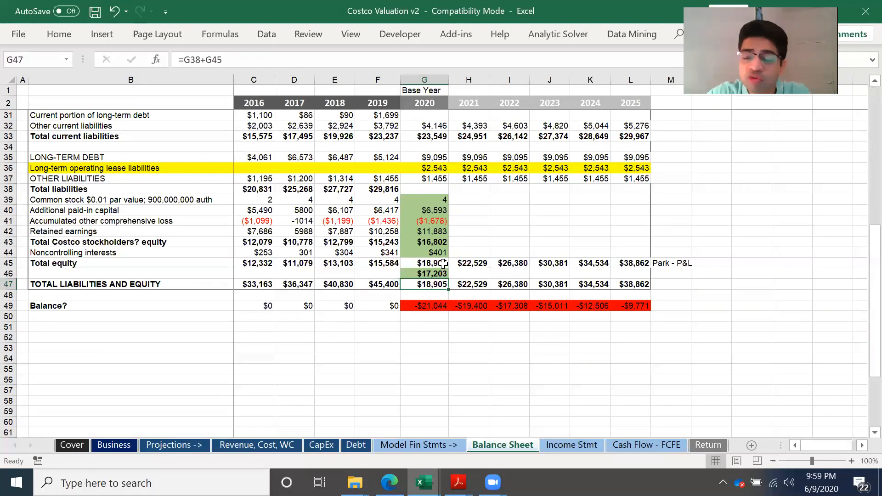
left_click(444, 264)
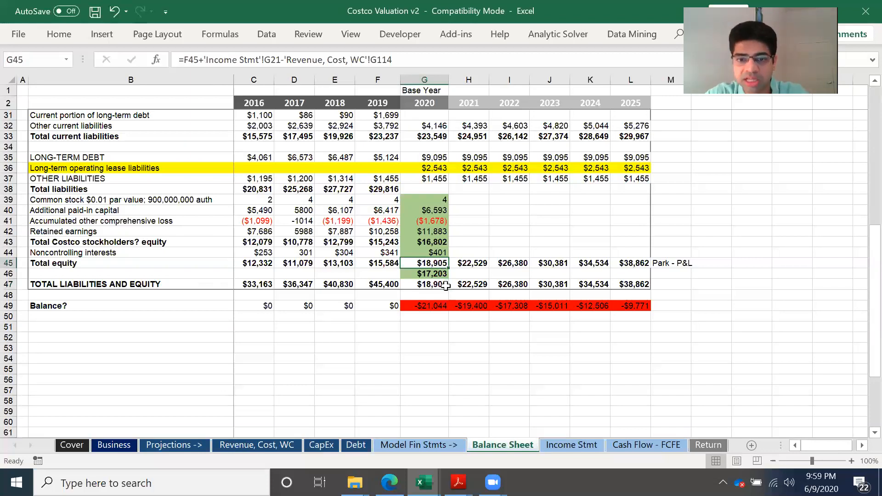
left_click(444, 284)
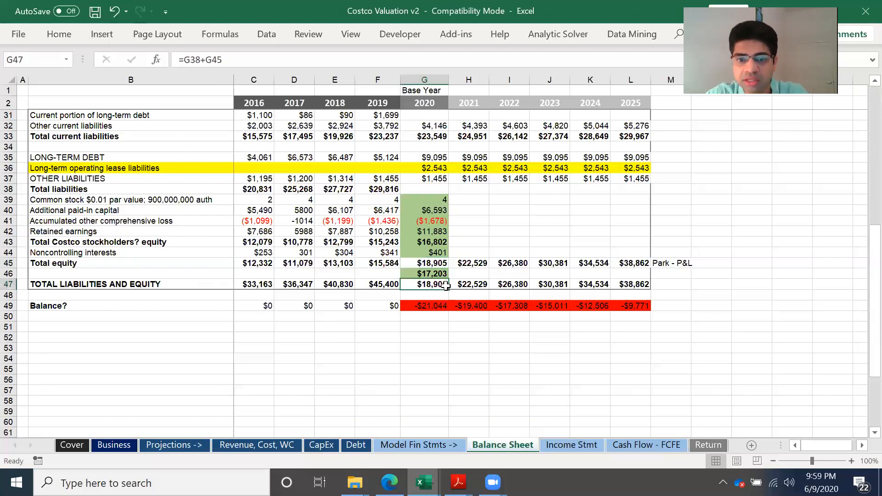
left_click(440, 261)
left_click_drag(409, 57, 286, 54)
key("BackSpace")
key("BackSpace")
key("Return")
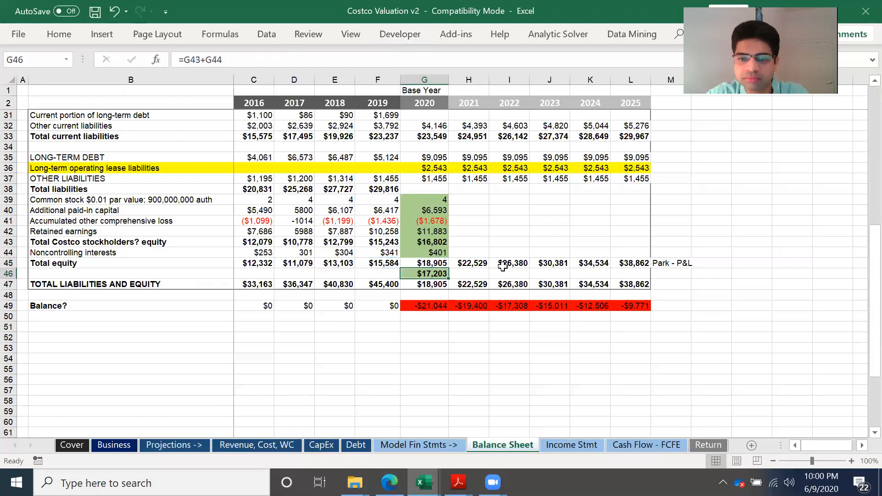
- Delete the "Park - P&L" note beside the Total equity row and save the workbook
left_click(662, 259)
key("Delete")
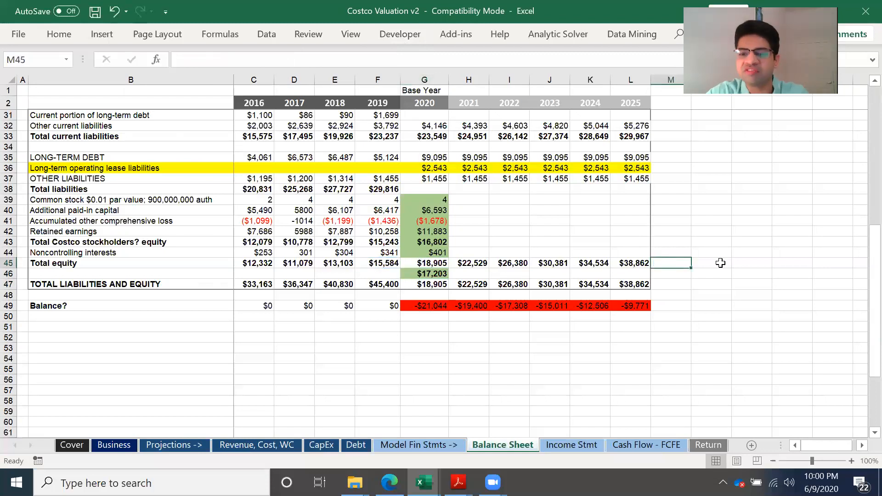
scroll(721, 263, "up", 4)
scroll(721, 263, "up", 6)
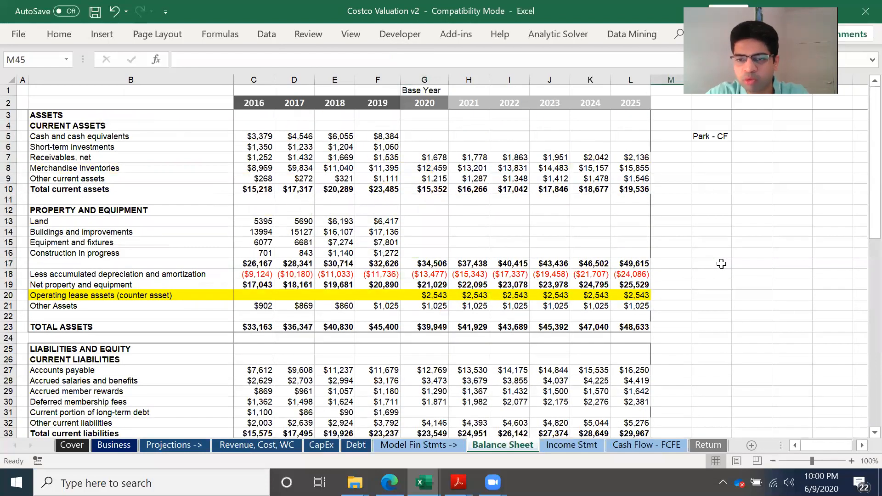
scroll(721, 263, "down", 10)
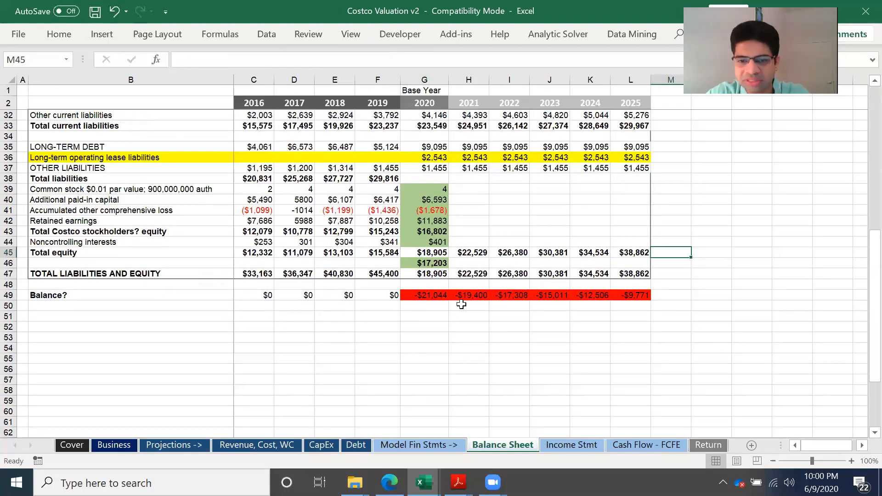
left_click(450, 296)
key("ctrl+s")
scroll(524, 271, "up", 10)
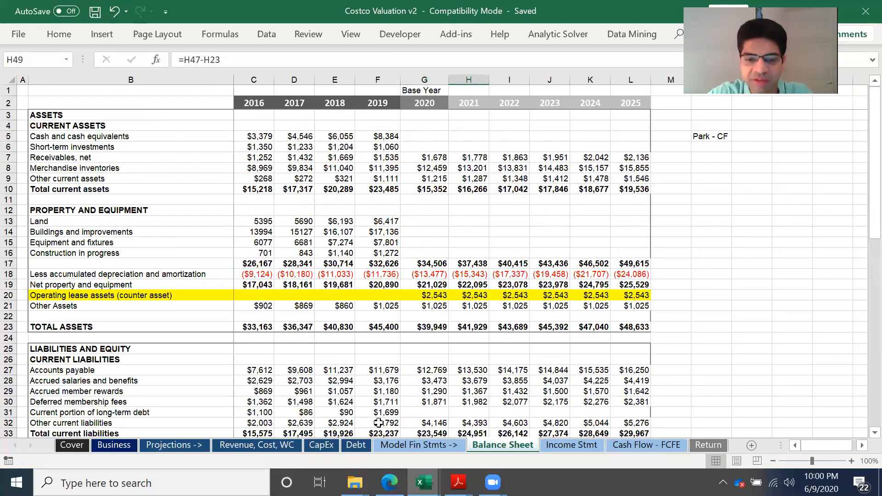
- On the Revenue, Cost, WC sheet, delete the "Park - P&L" note beside the Dividend (in $ M) row
left_click(263, 445)
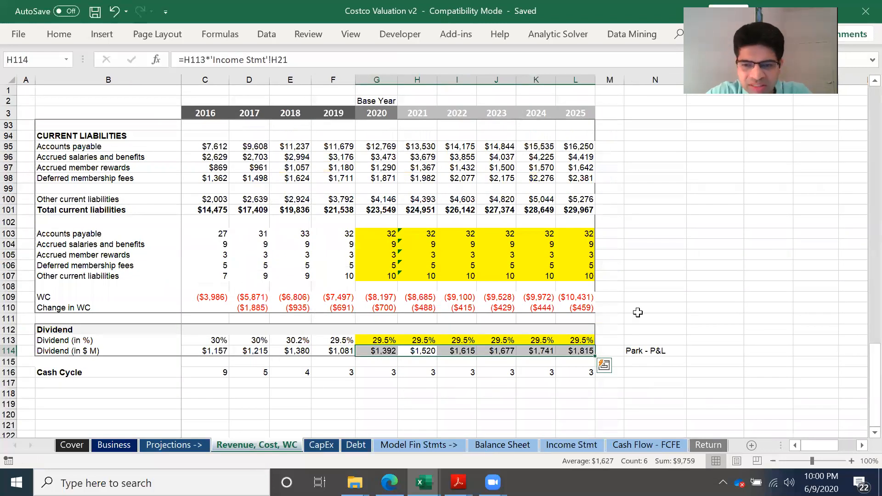
left_click(638, 351)
scroll(638, 350, "up", 1)
scroll(639, 350, "up", 18)
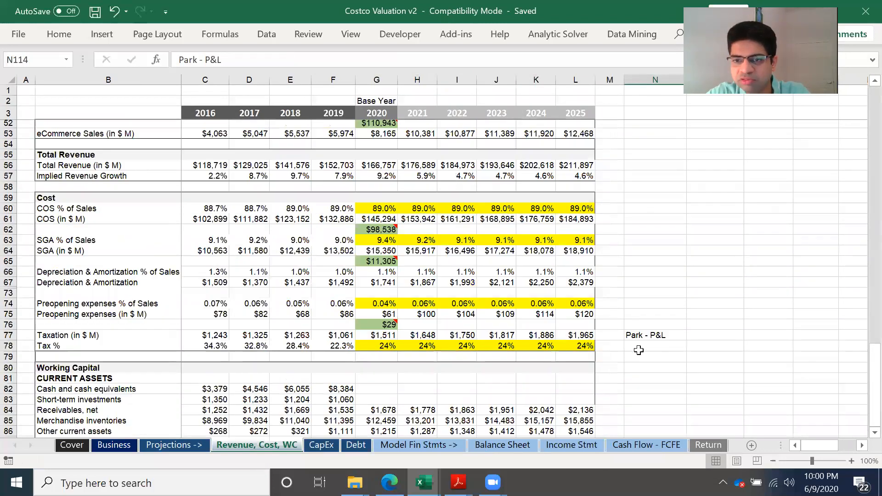
scroll(639, 350, "down", 15)
scroll(639, 350, "down", 8)
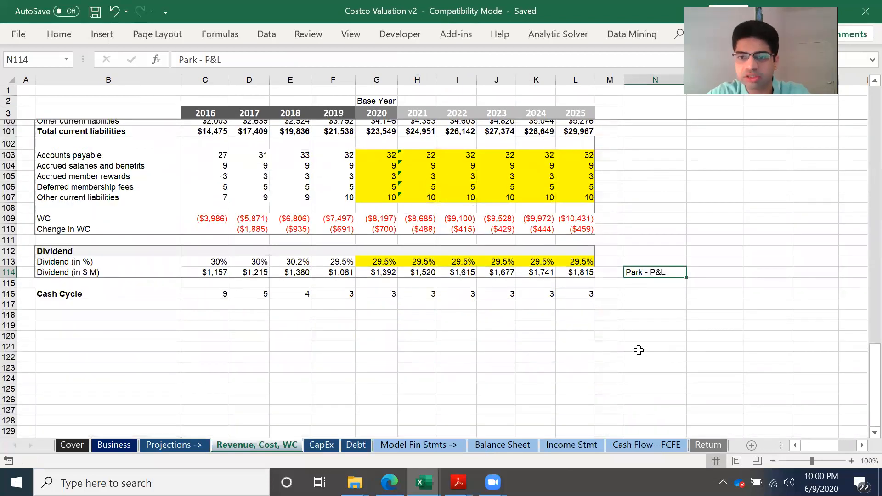
scroll(639, 350, "up", 1)
key("Delete")
- Delete the "Park - P&L" note beside the Taxation (in $ M) row and save the workbook
scroll(664, 259, "up", 5)
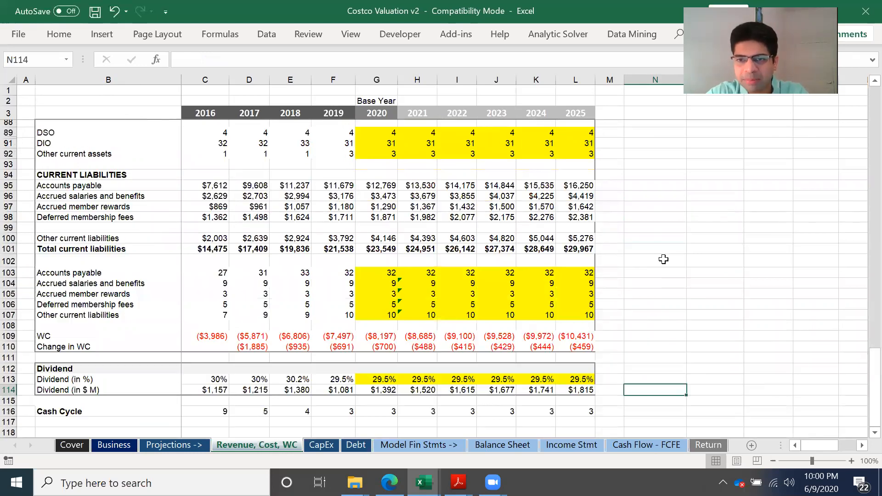
scroll(664, 259, "up", 8)
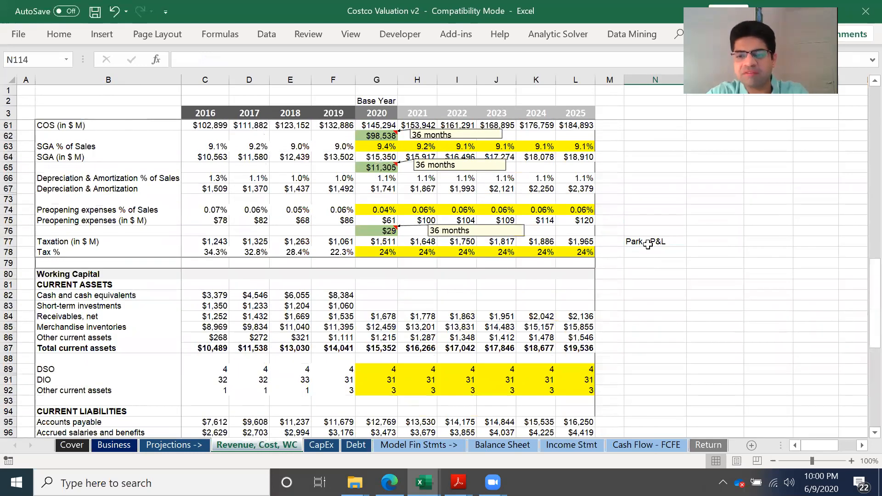
left_click(648, 246)
scroll(668, 267, "up", 2)
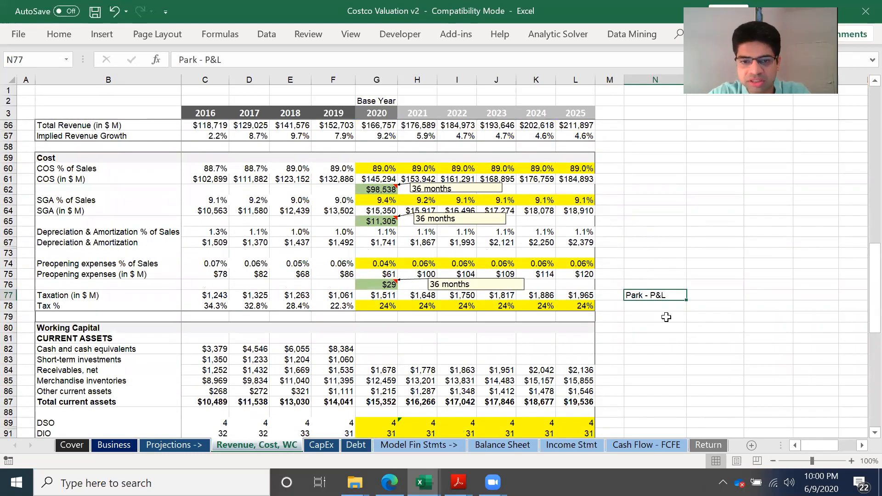
left_click(379, 296)
left_click(659, 294)
key("Delete")
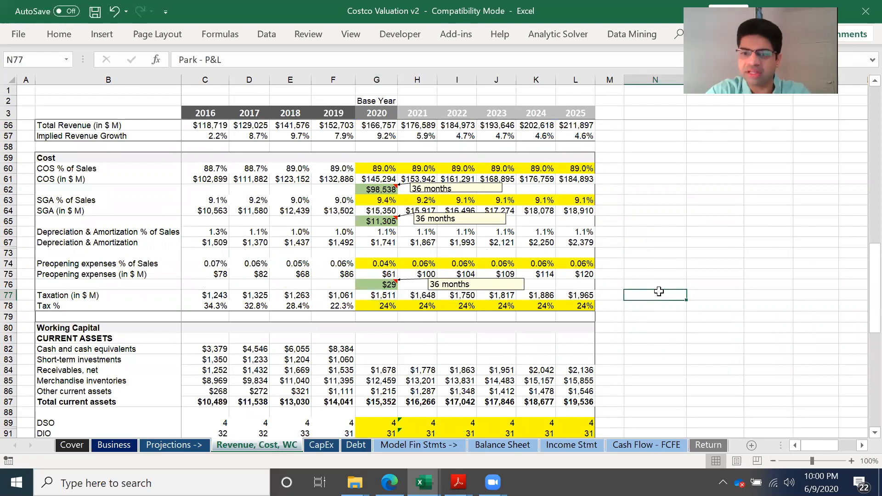
scroll(659, 292, "up", 3)
scroll(659, 292, "up", 9)
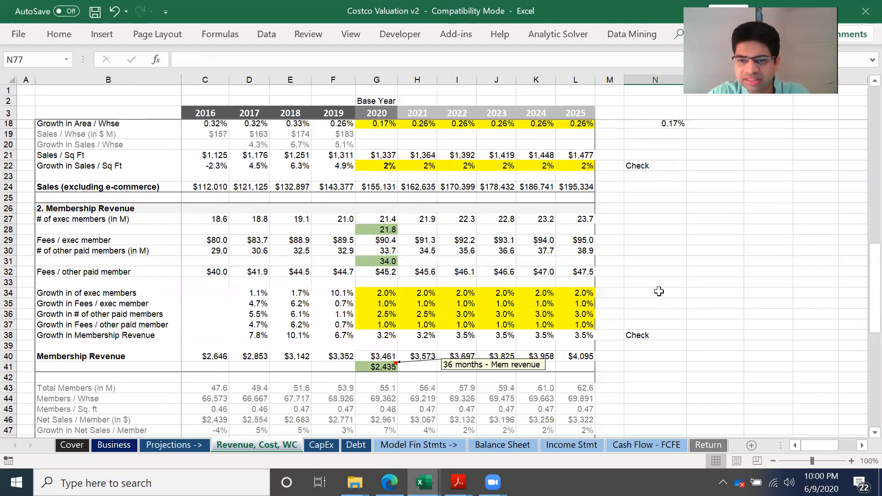
scroll(659, 292, "up", 3)
key("ctrl+s")
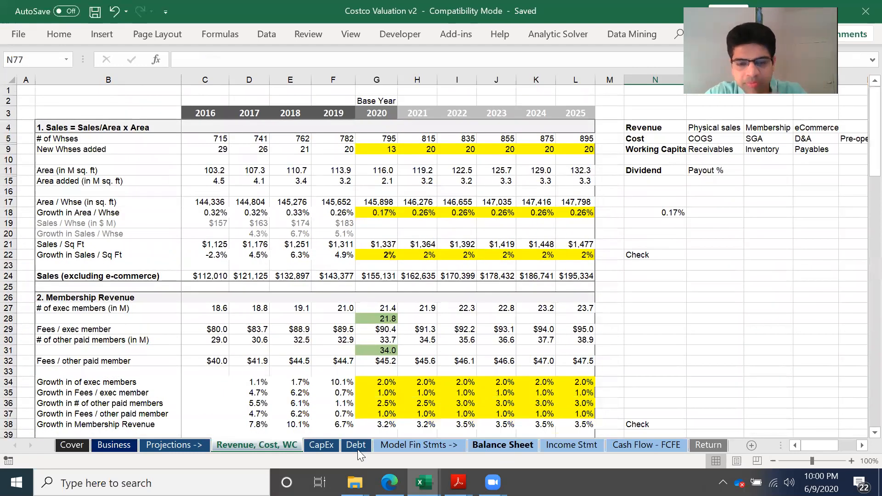
- On the Income Stmt sheet, link 2020 Depreciation & Amortization to the 2020 Depreciation value on the CapEx sheet
left_click(328, 444)
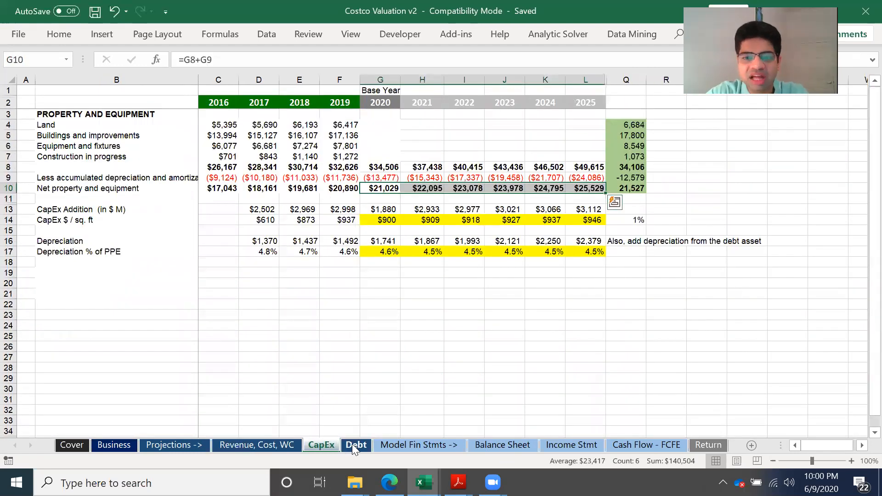
left_click(352, 444)
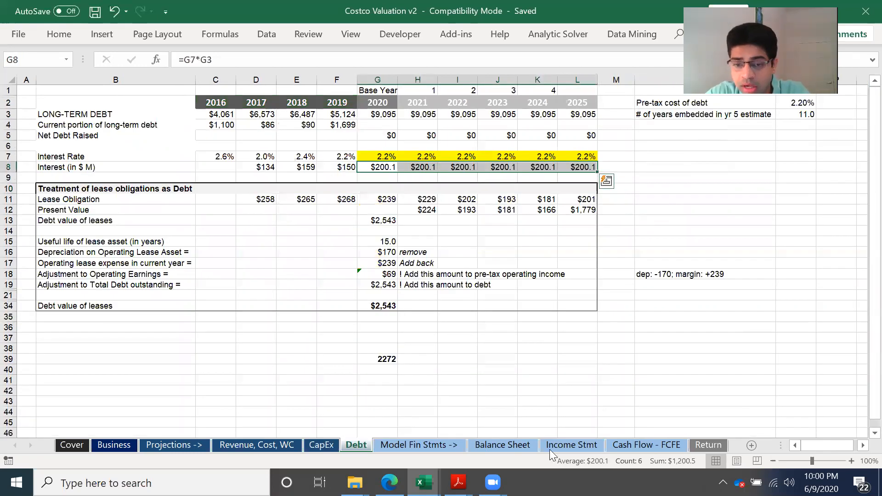
left_click(522, 450)
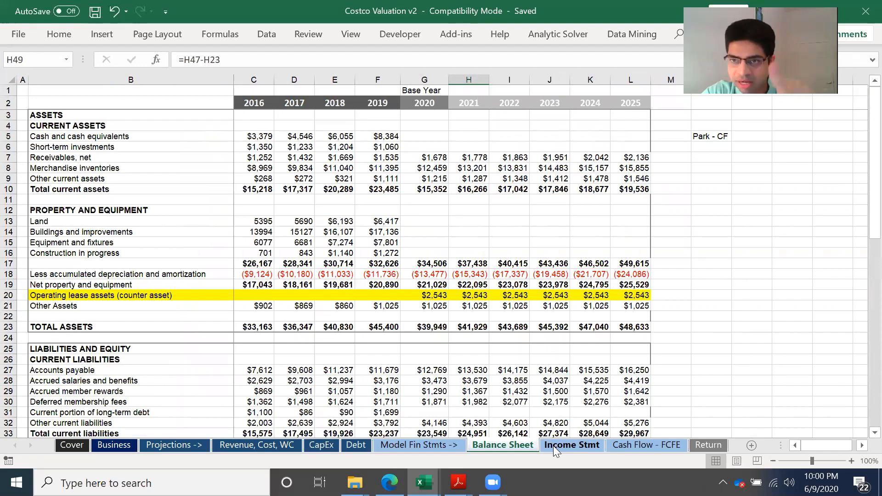
left_click(554, 446)
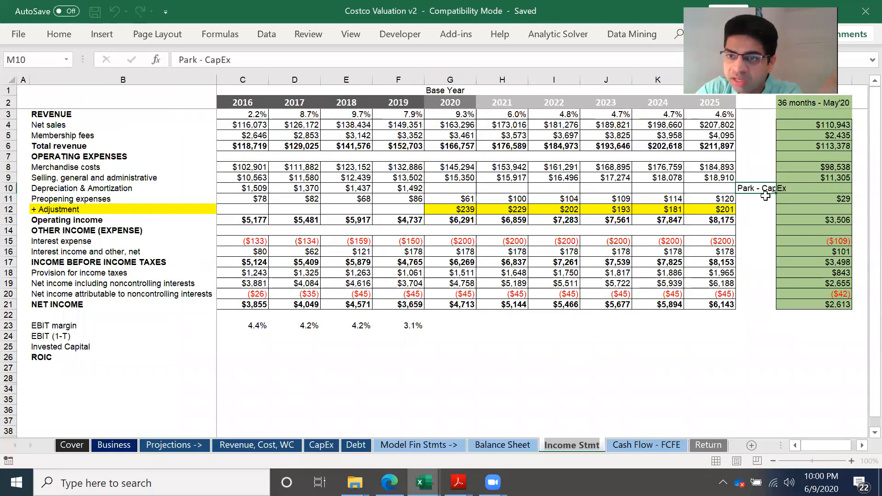
left_click(474, 188)
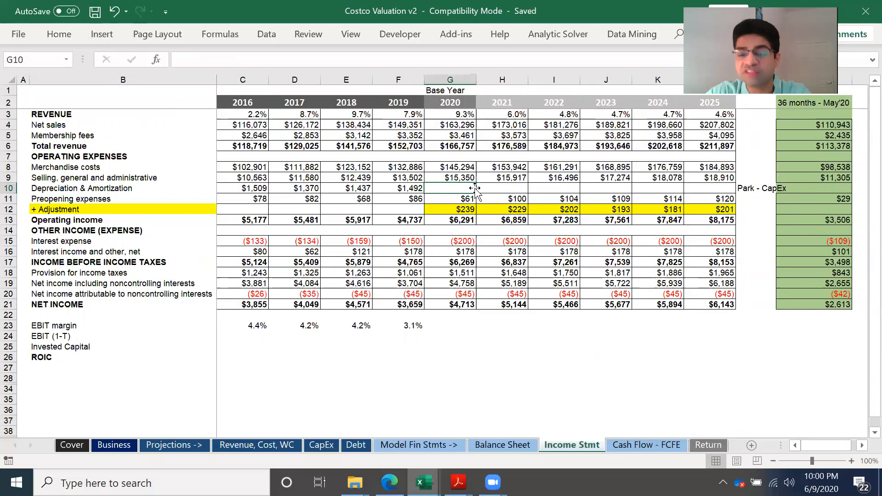
type("=")
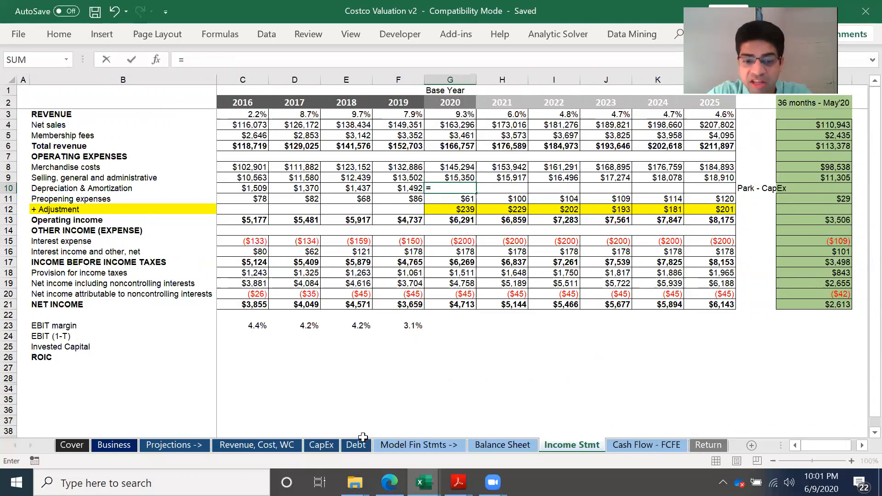
left_click(327, 446)
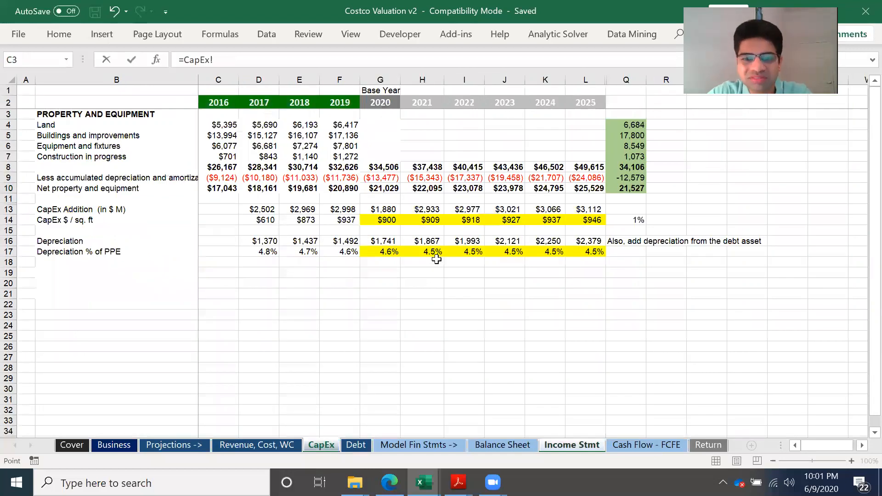
left_click(388, 221)
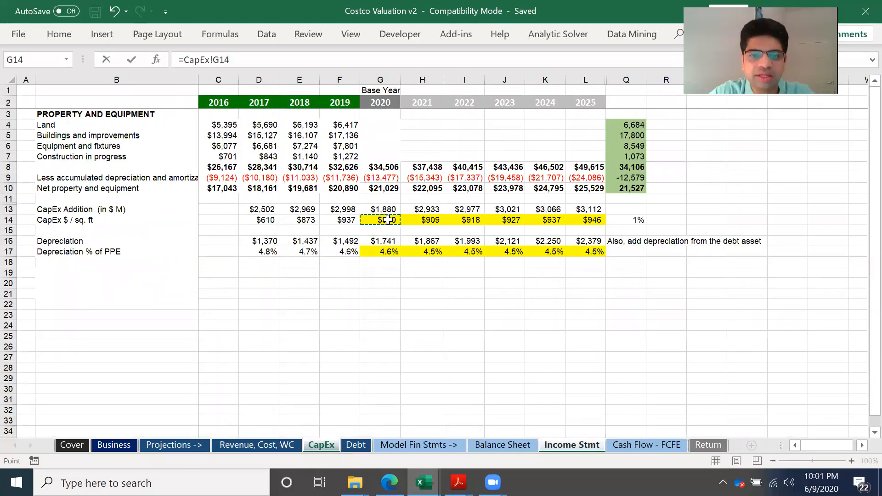
left_click(389, 208)
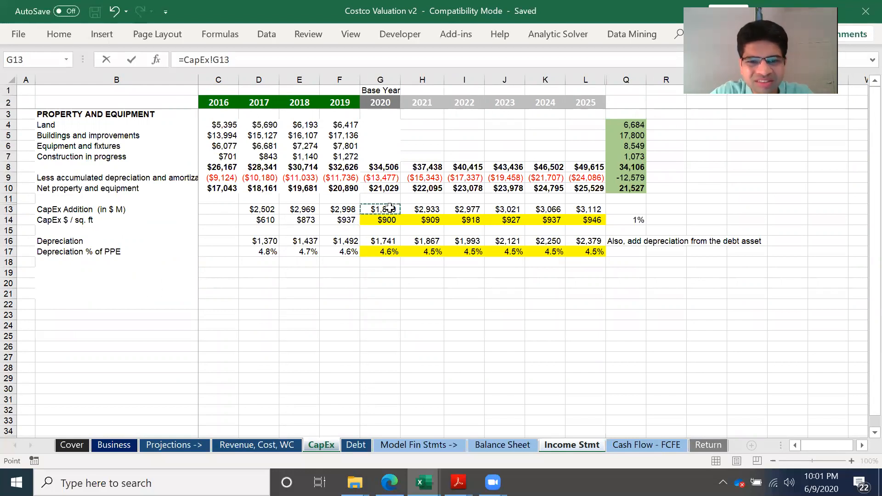
left_click(391, 240)
key("Return")
- Extend the 2020 Depreciation & Amortization link across 2021 to 2025 and save the workbook
left_click(462, 187)
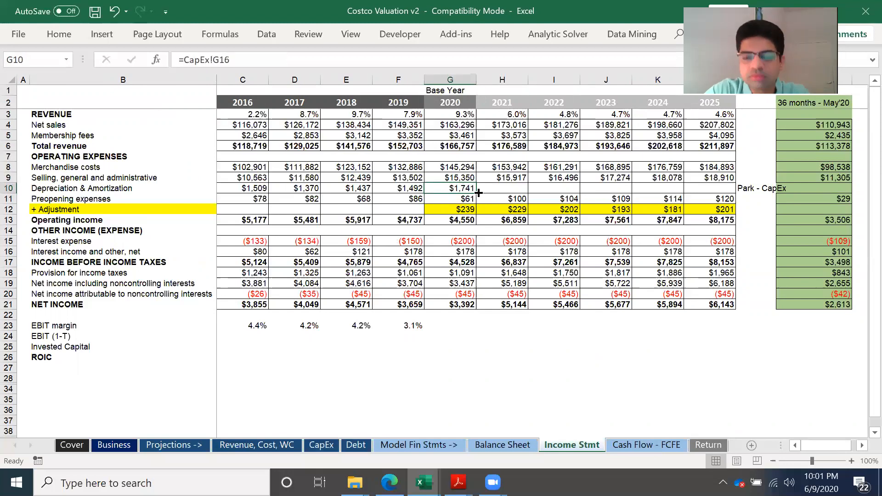
left_click_drag(478, 193, 815, 228)
key("ctrl+s")
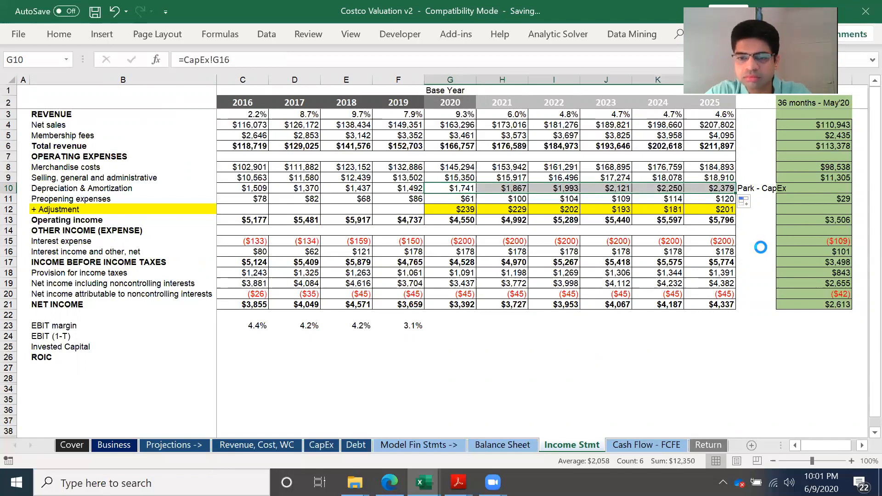
- Check the 2025 depreciation link on the Income Stmt, and compare the 2020, 2021 and 2025 Depreciation formulas on the CapEx sheet
left_click(721, 189)
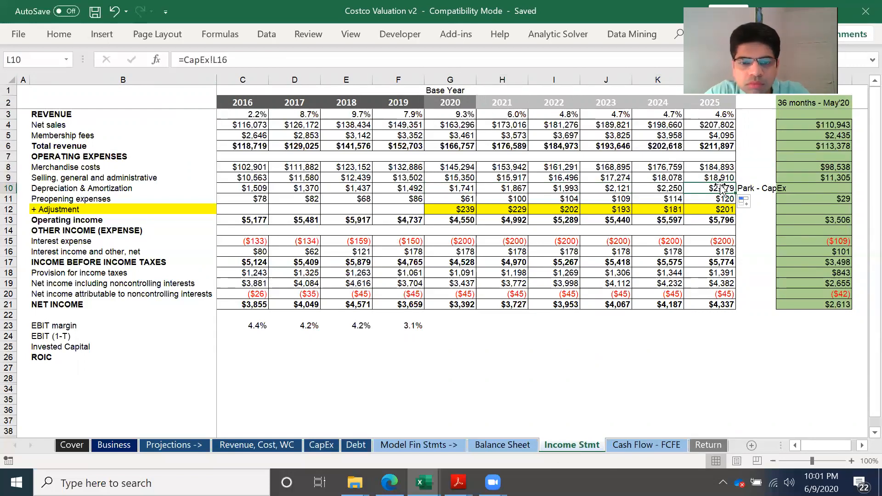
left_click(317, 445)
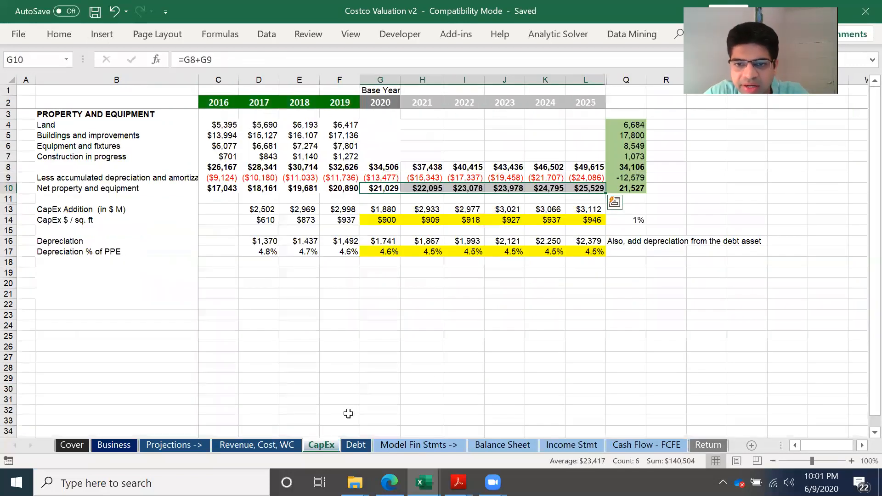
left_click(590, 241)
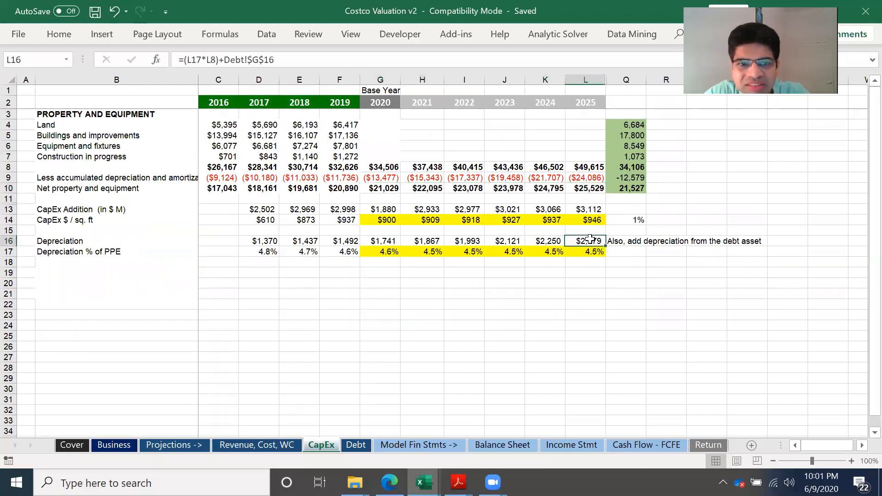
left_click(385, 240)
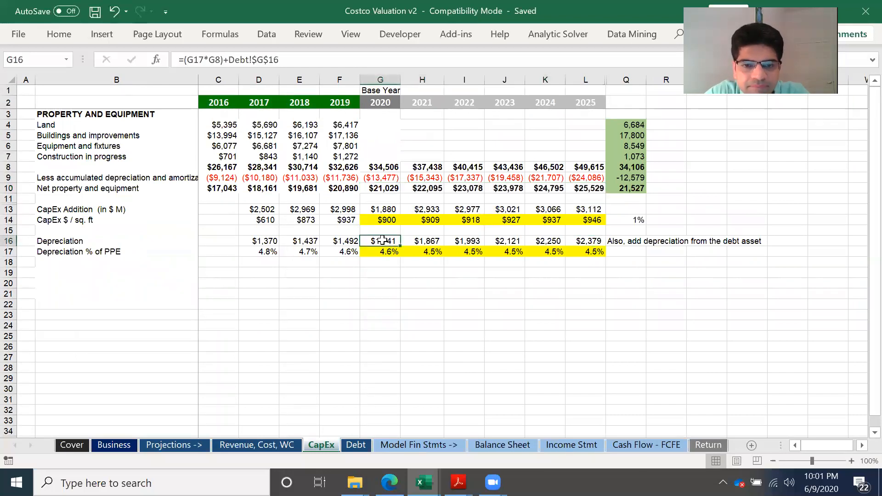
left_click(409, 240)
left_click(387, 241)
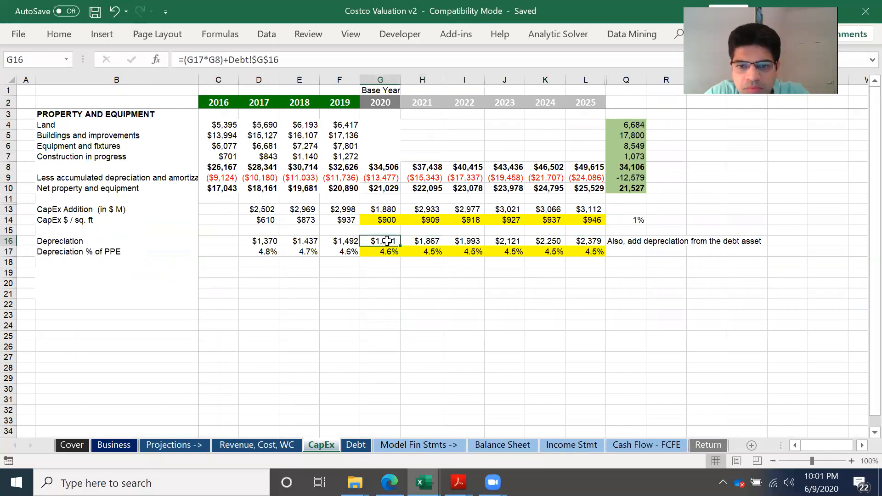
left_click(409, 241)
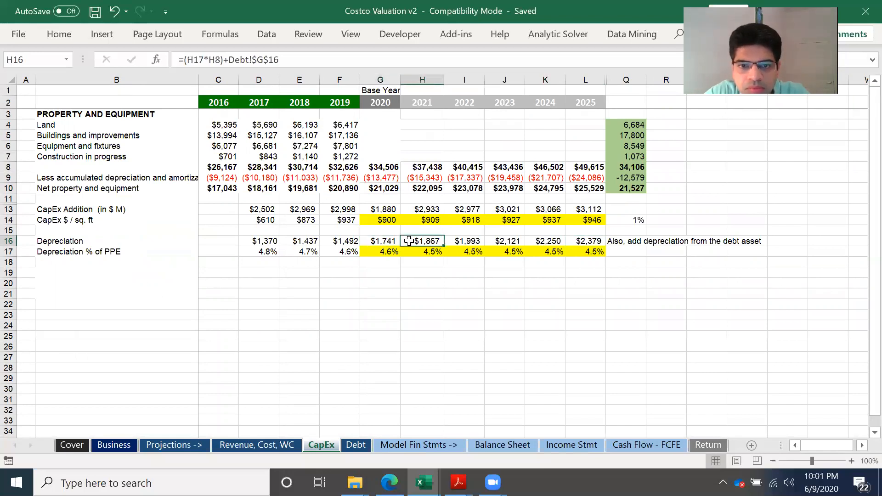
left_click(385, 242)
left_click(416, 241)
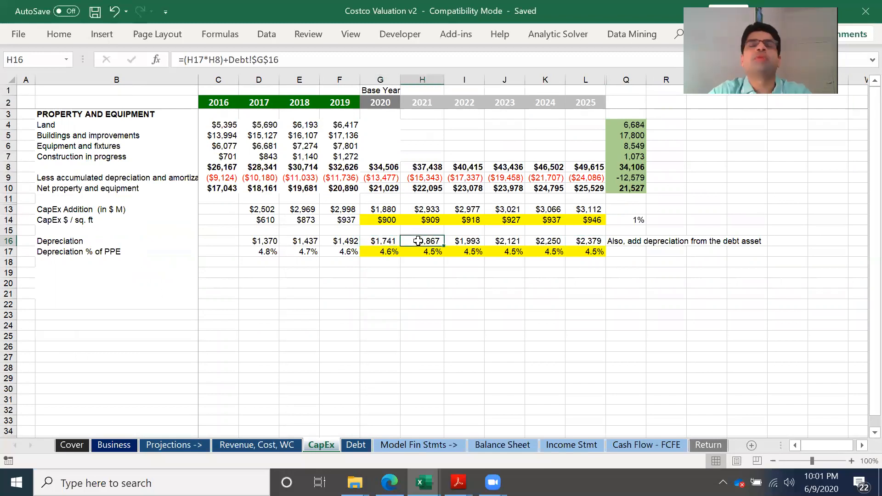
left_click(458, 339)
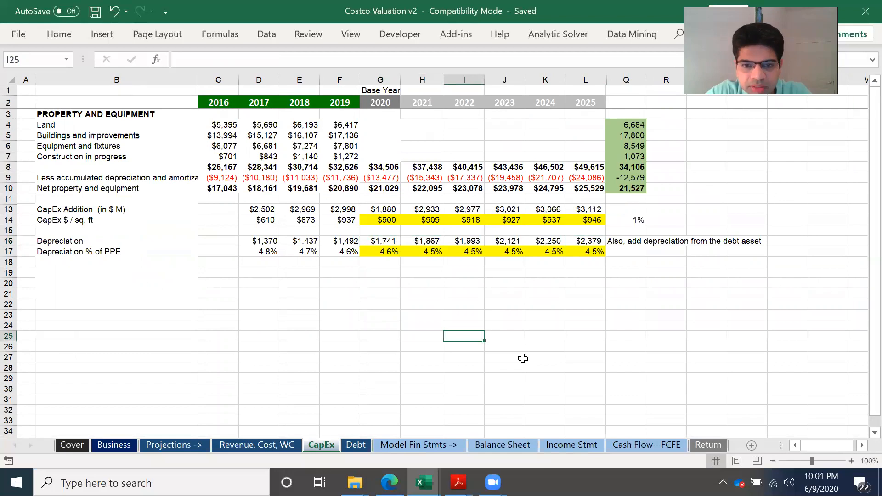
- Review the sales, membership, eCommerce, total revenue and cost projections on the Revenue, Cost, WC sheet
left_click(290, 446)
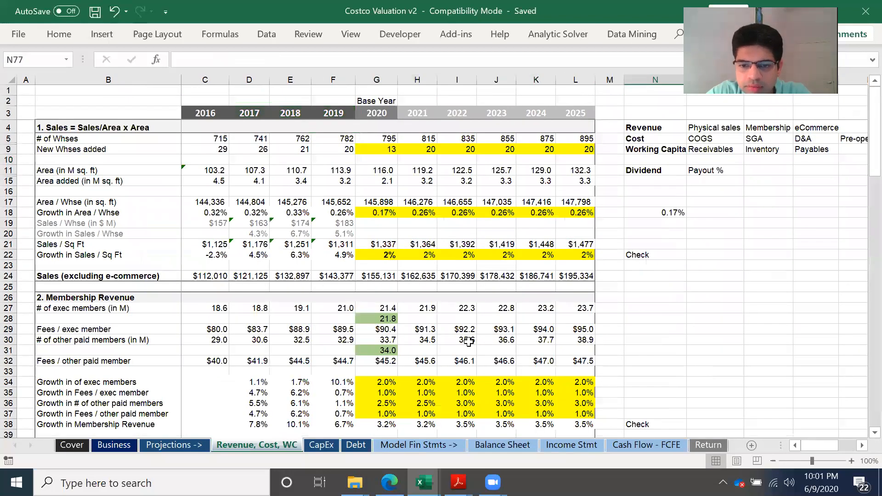
scroll(468, 340, "down", 8)
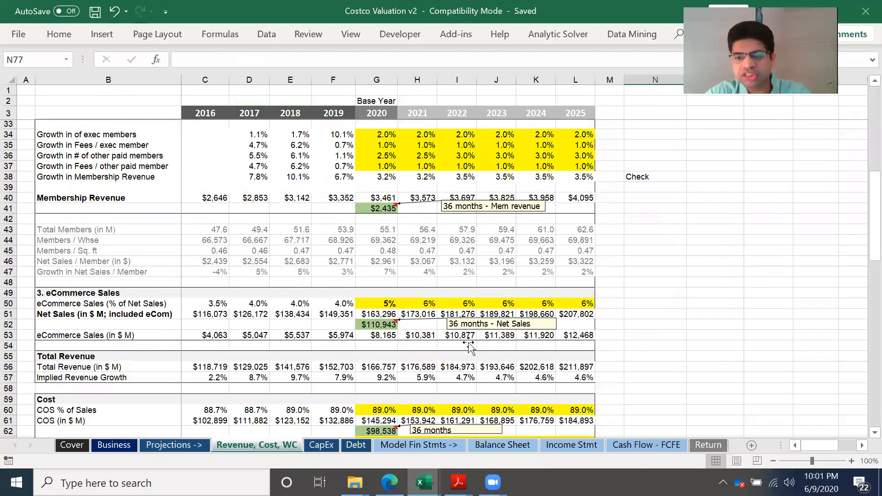
scroll(468, 347, "up", 10)
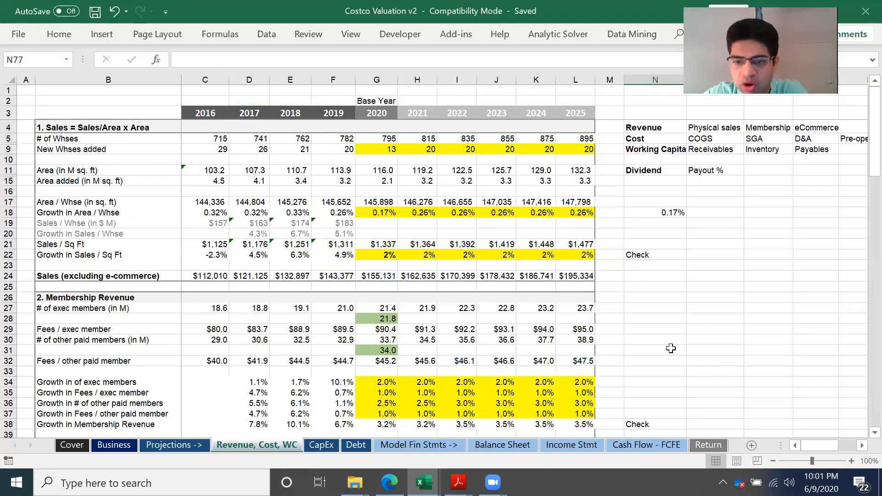
scroll(671, 349, "down", 4)
scroll(671, 349, "down", 2)
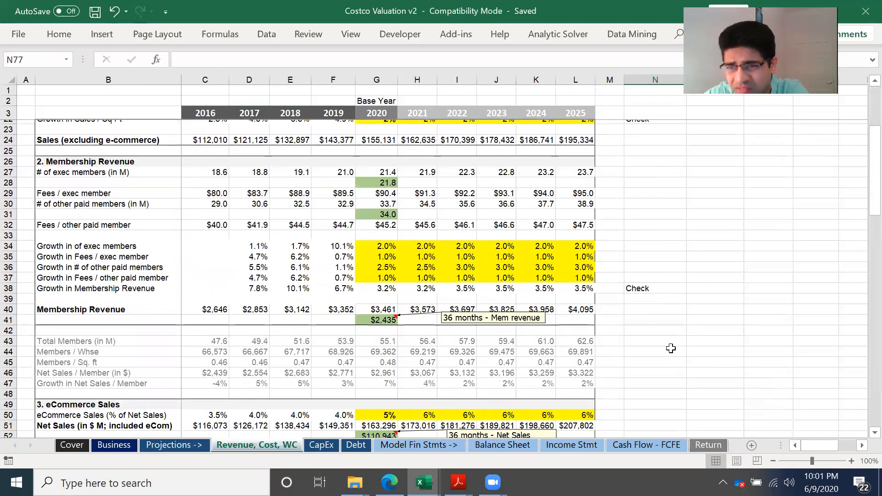
scroll(671, 348, "down", 4)
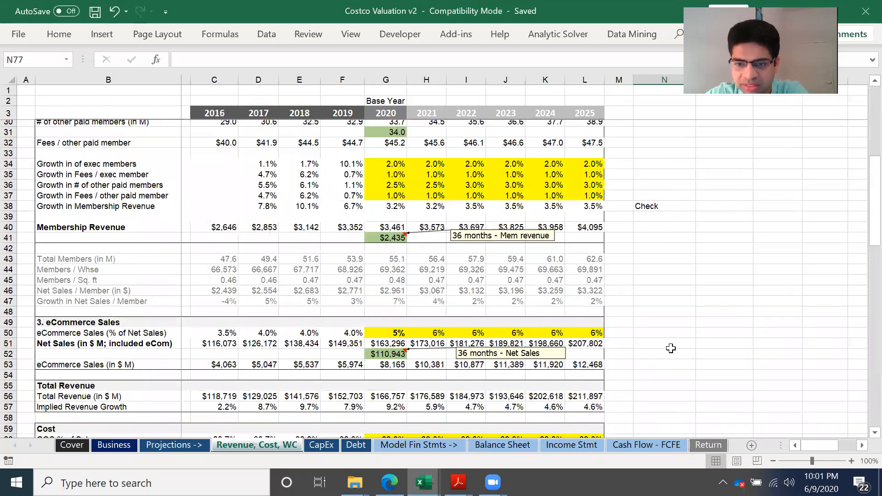
scroll(671, 349, "down", 3)
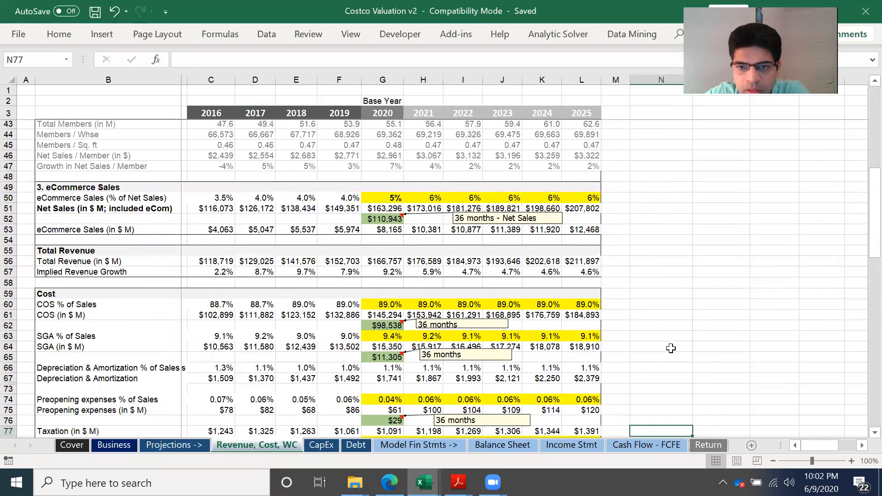
scroll(437, 347, "right", 1)
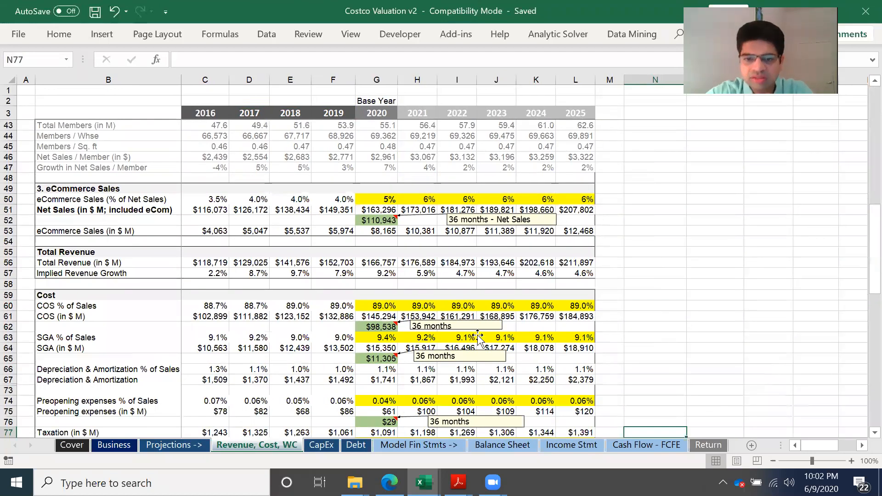
- Set the 2024 SGA % of Sales to 9% after comparing it with the historical and other projected percentages
left_click(479, 339)
key("Left")
key("Left")
key("Left")
key("Left")
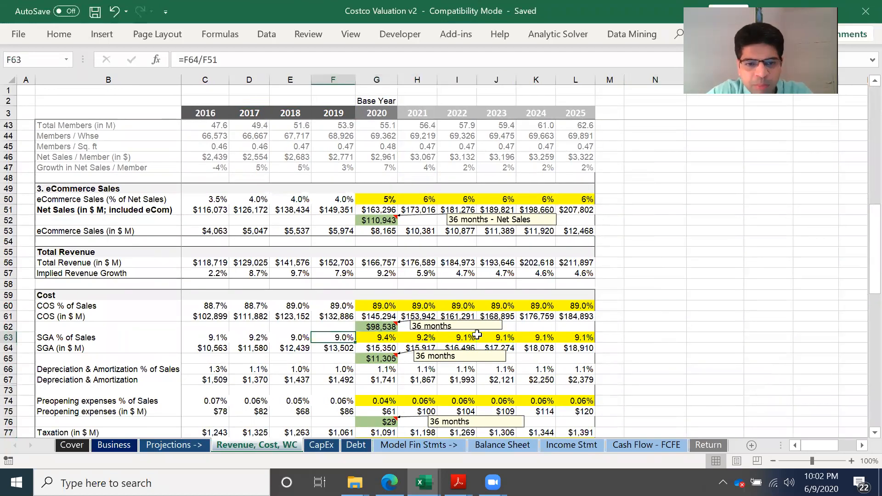
key("shift+Left")
key("Right")
key("Right")
key("Right")
key("Right")
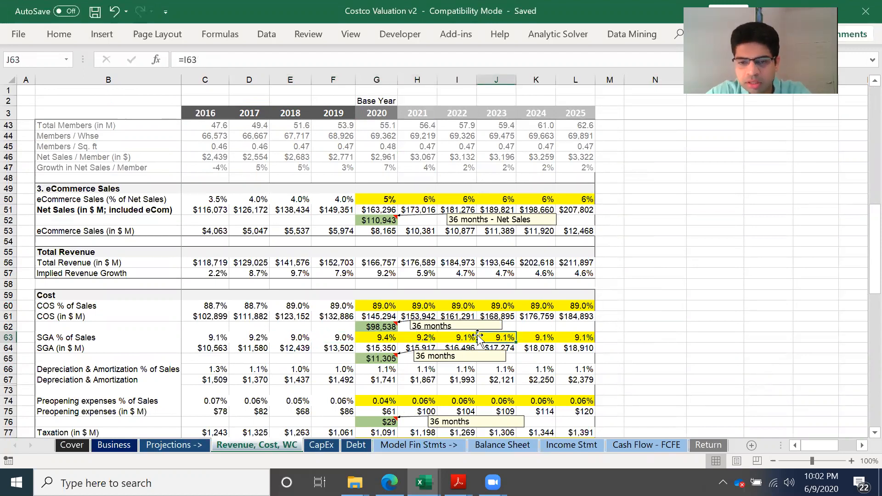
key("Right")
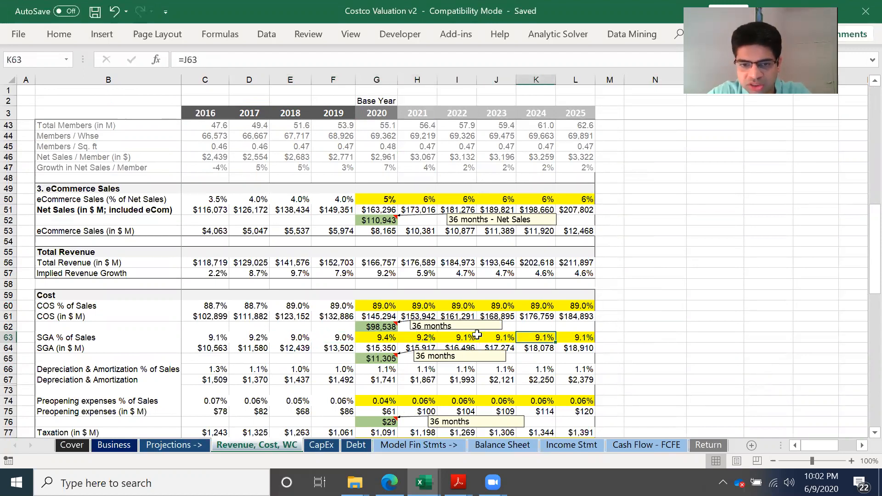
key("shift+Right")
key("Right")
key("Left")
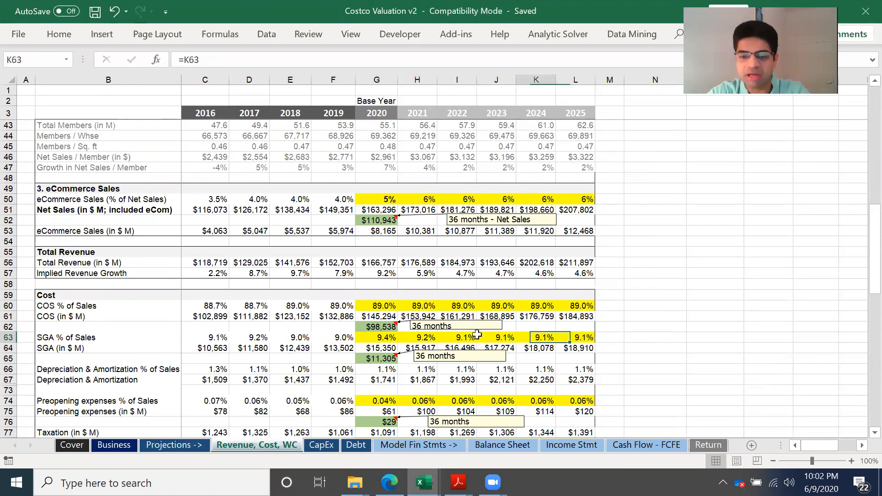
type("9%")
key("ctrl+Return")
key("Right")
key("Right")
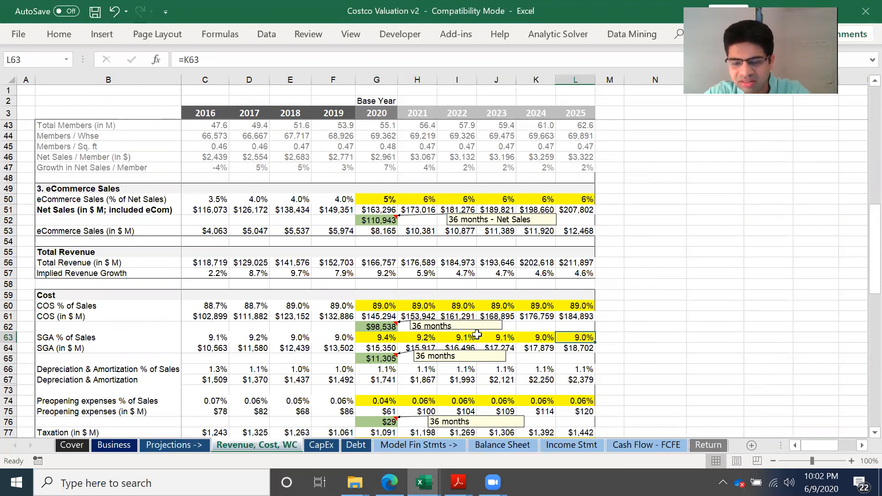
- Review the cost percentages, membership growth assumptions and Check notes on the Revenue, Cost, WC sheet
scroll(478, 335, "down", 4)
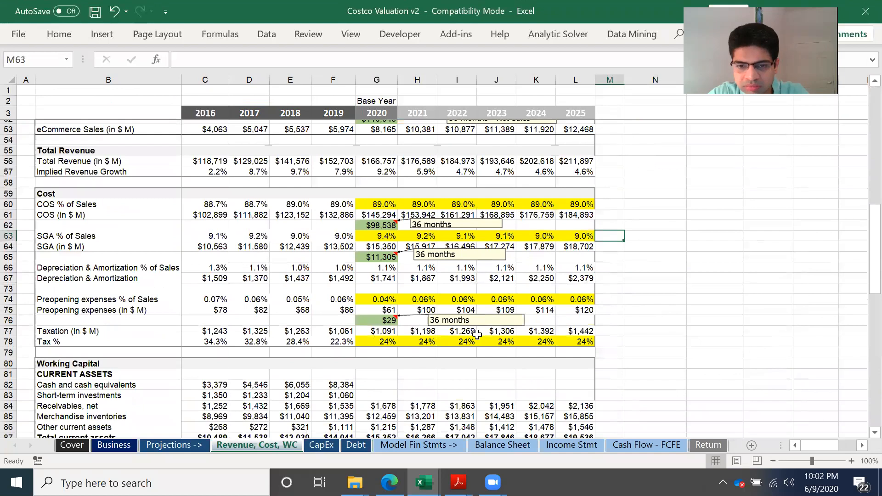
scroll(477, 335, "up", 5)
double_click(476, 352)
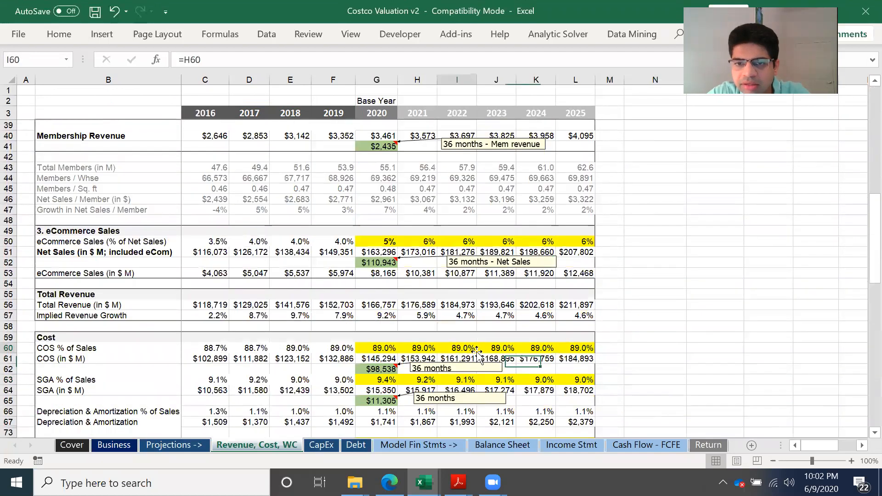
scroll(477, 355, "up", 1)
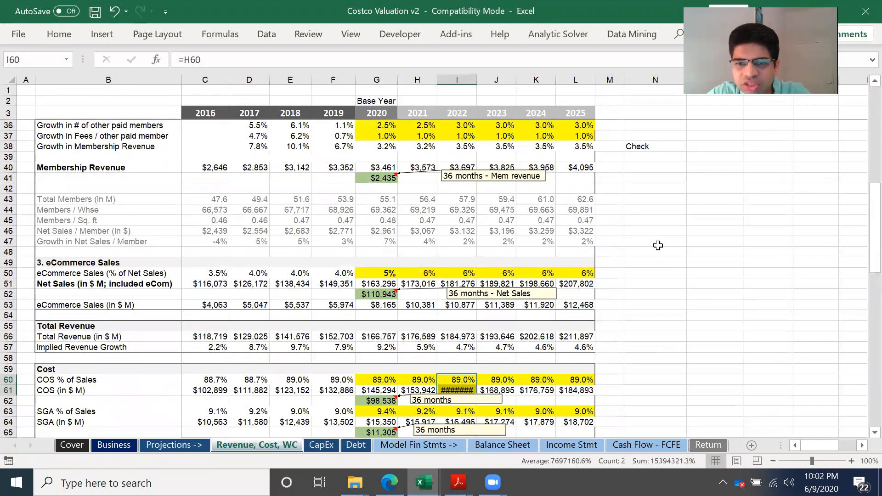
scroll(658, 245, "up", 7)
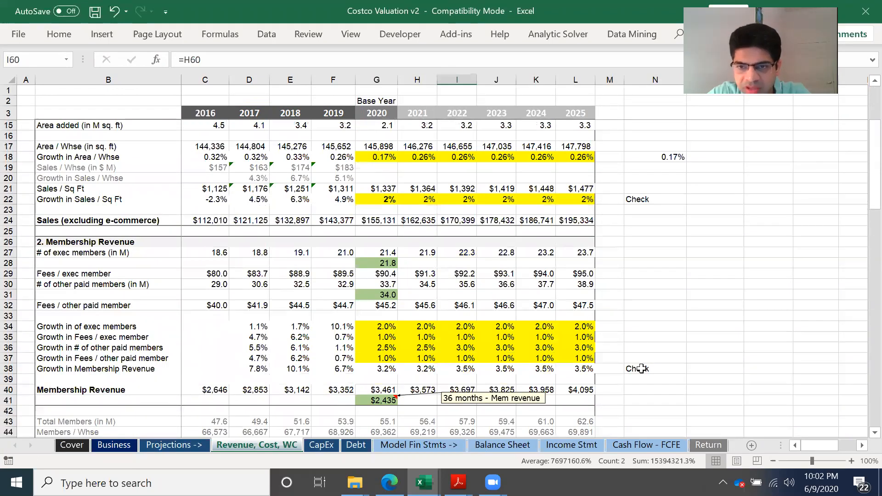
left_click(642, 369)
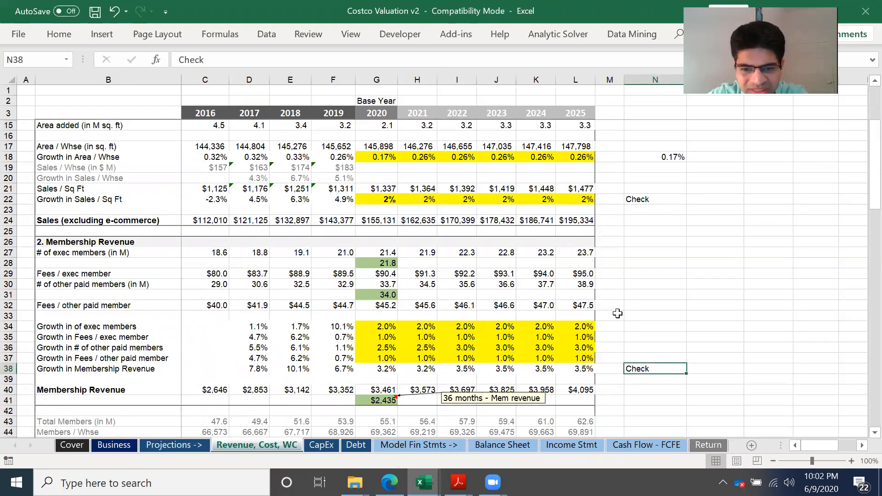
left_click(633, 335)
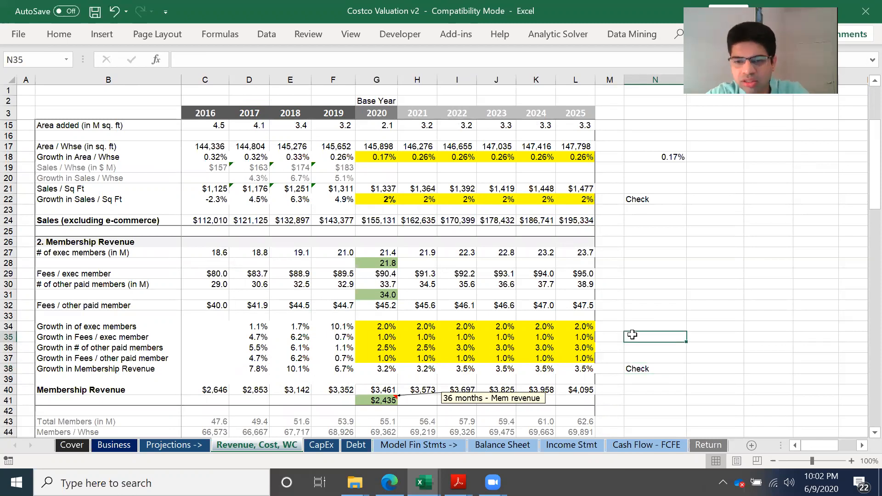
scroll(633, 335, "down", 1)
scroll(610, 216, "up", 2)
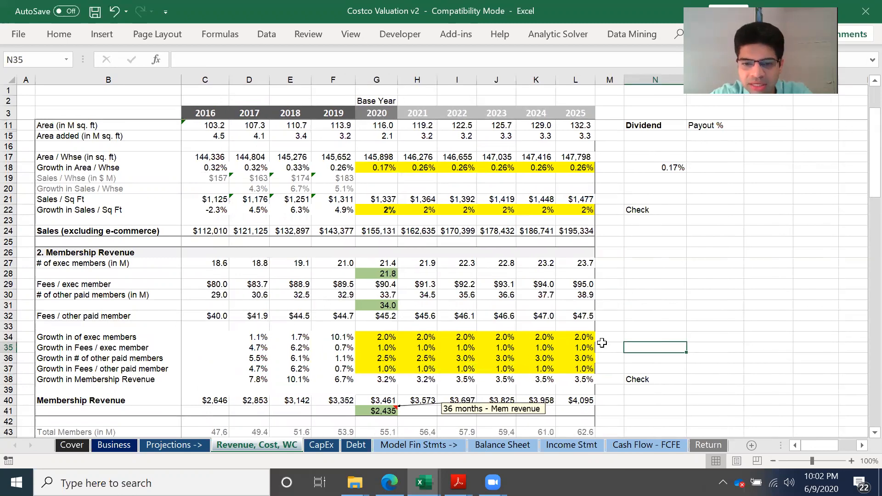
- On the Income Stmt sheet, check the 2025 revenue growth and trace the 2022 net income formulas
left_click(573, 444)
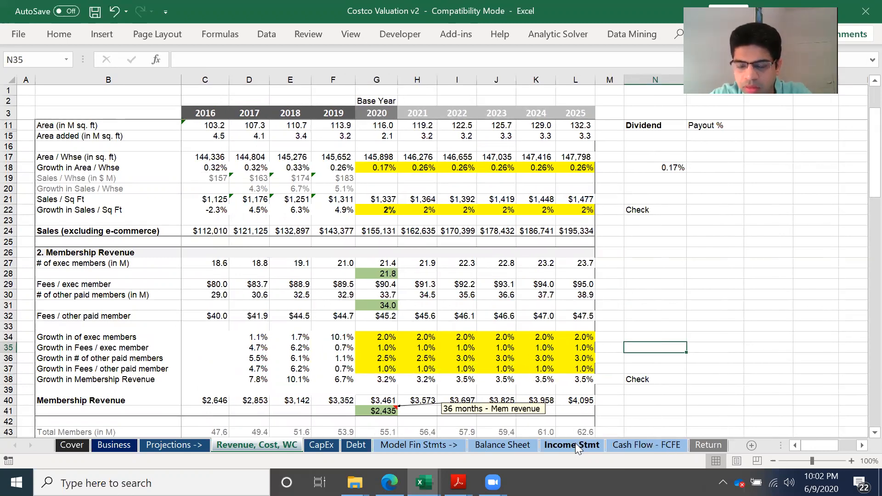
left_click(723, 114)
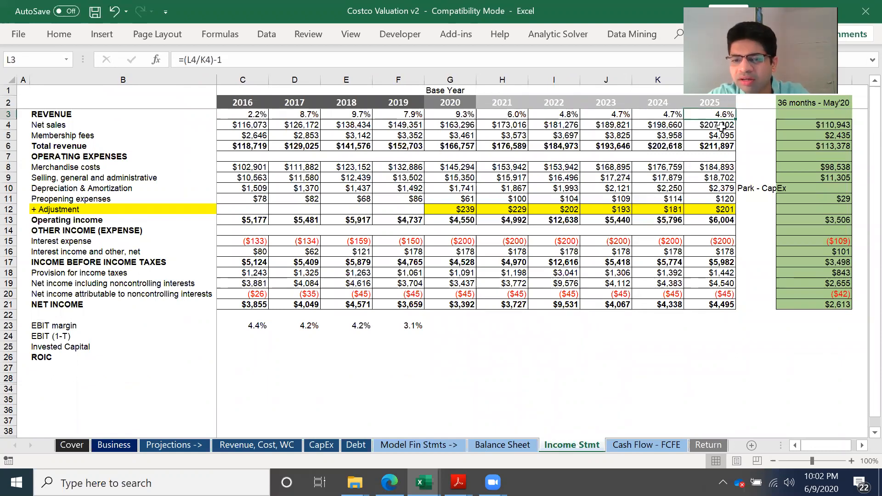
left_click(573, 304)
double_click(573, 304)
key("Return")
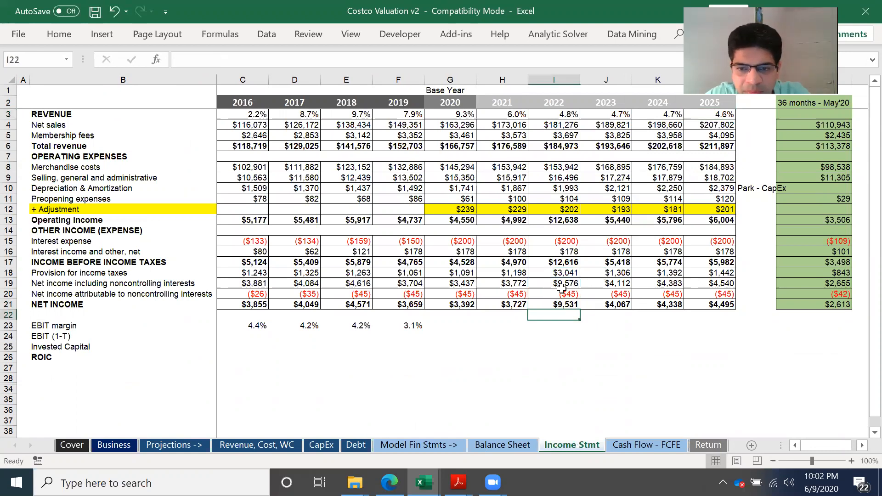
left_click(559, 283)
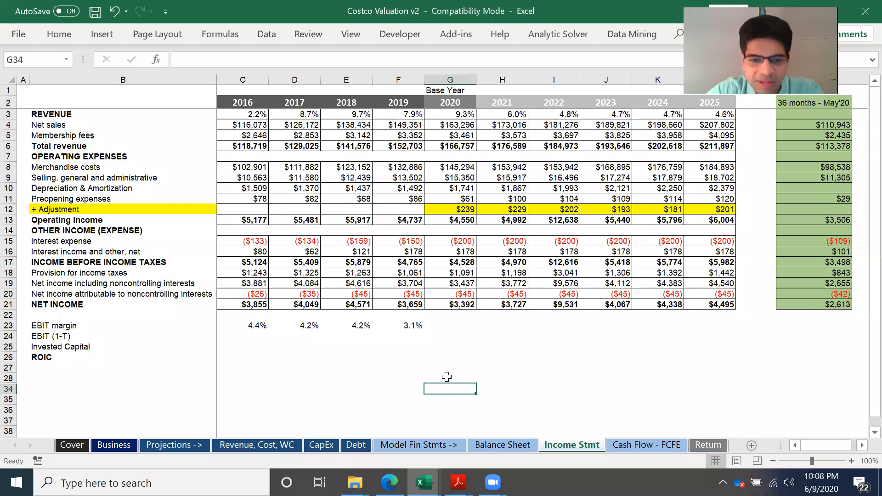
- On the Revenue, Cost, WC sheet, inspect the COS formulas around 2022 and move the COS 36 months note clear of the row
left_click(287, 446)
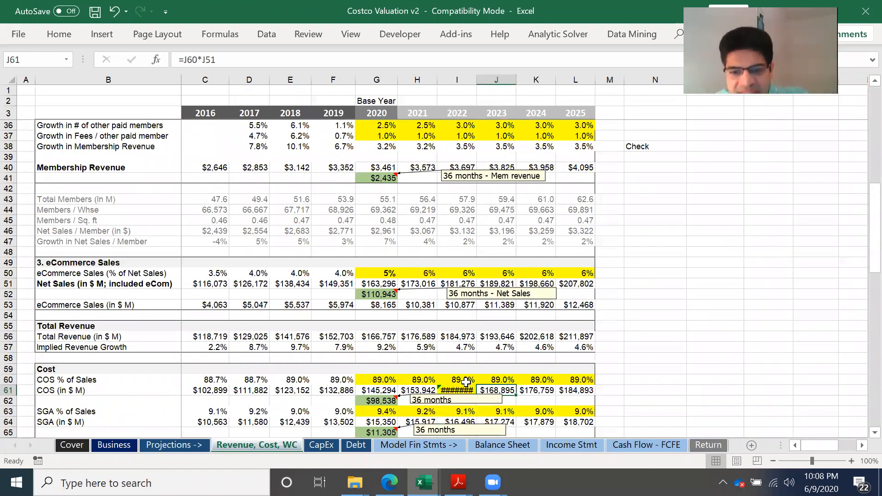
scroll(466, 382, "down", 1)
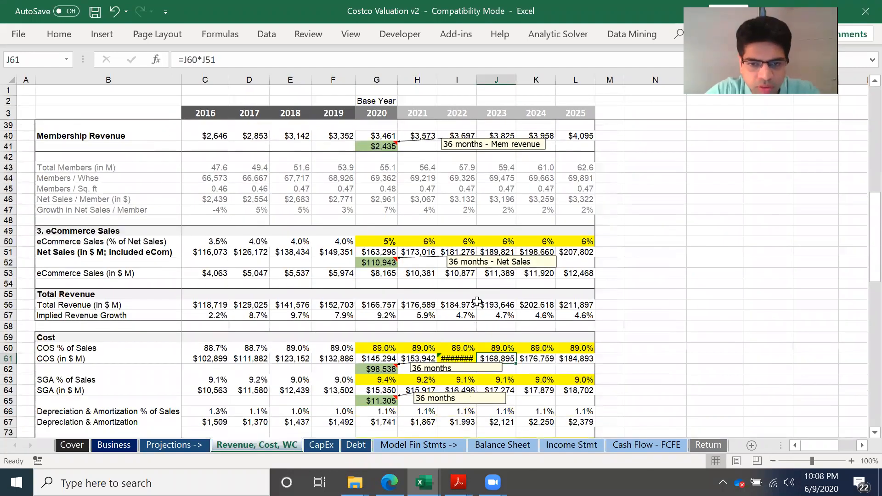
key("Left")
key("Down")
key("Down")
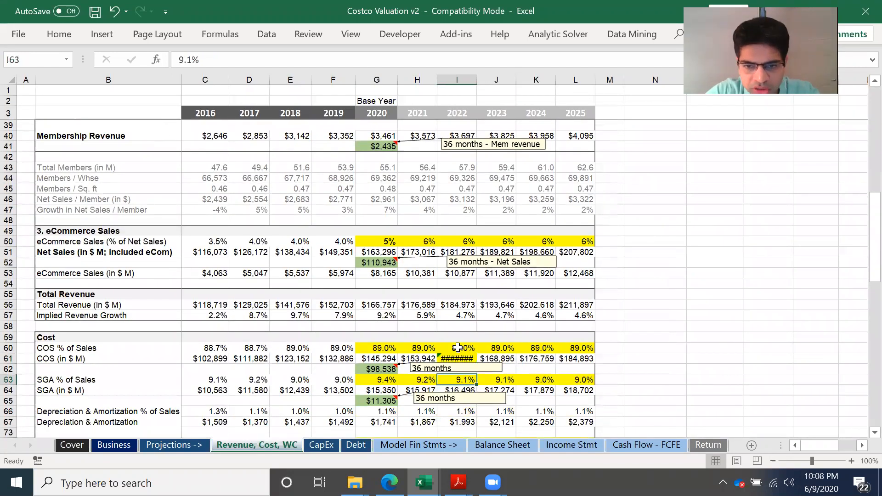
left_click(422, 359)
scroll(624, 350, "down", 1)
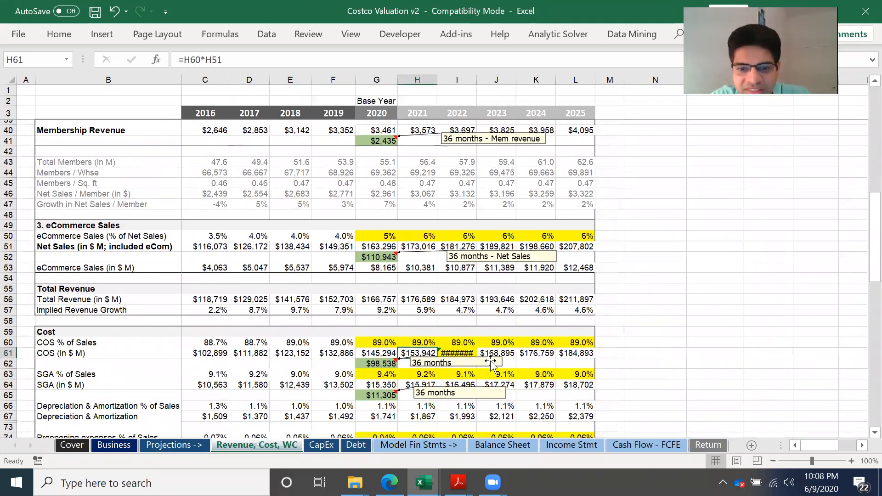
scroll(491, 365, "down", 1)
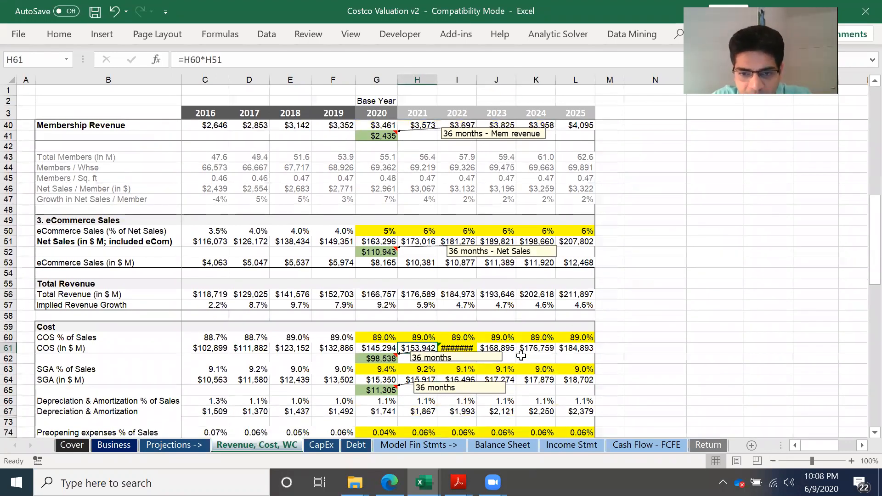
left_click(494, 356)
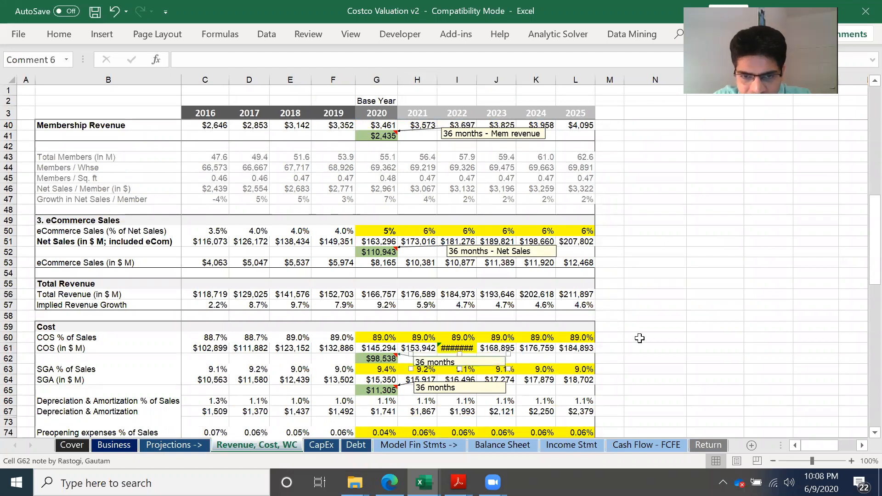
- Extend the 2021 COS formula to 2022 and save the workbook after checking the Income Stmt sheet
left_click(419, 348)
left_click_drag(437, 354, 476, 349)
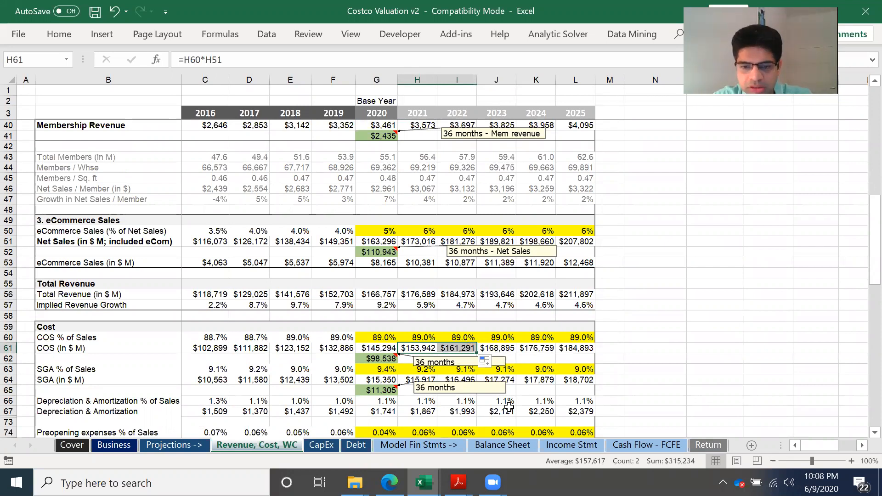
double_click(458, 349)
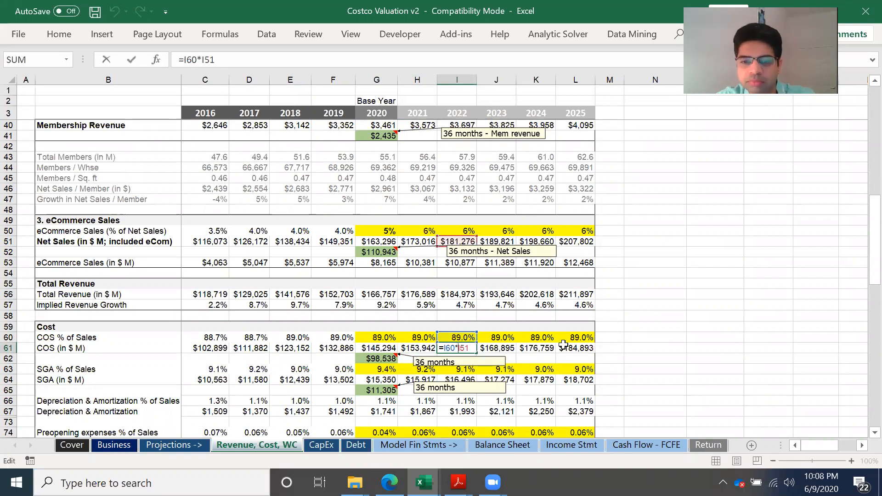
key("Escape")
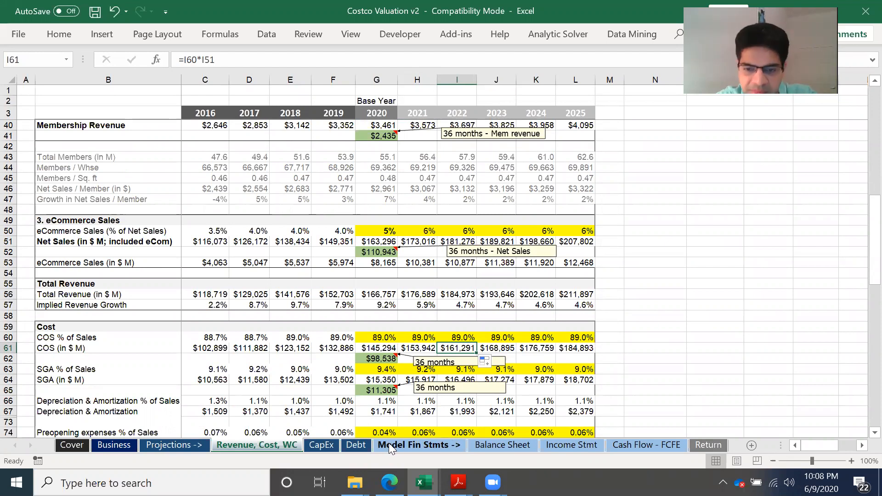
left_click(577, 447)
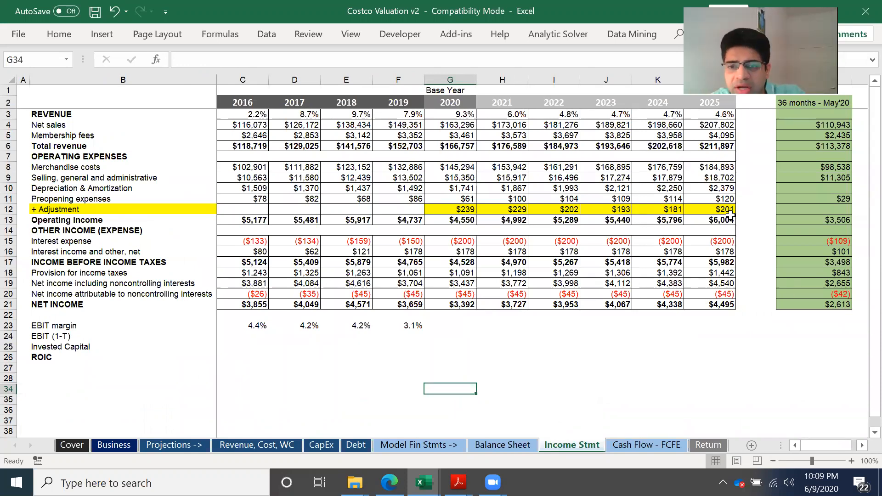
key("ctrl+s")
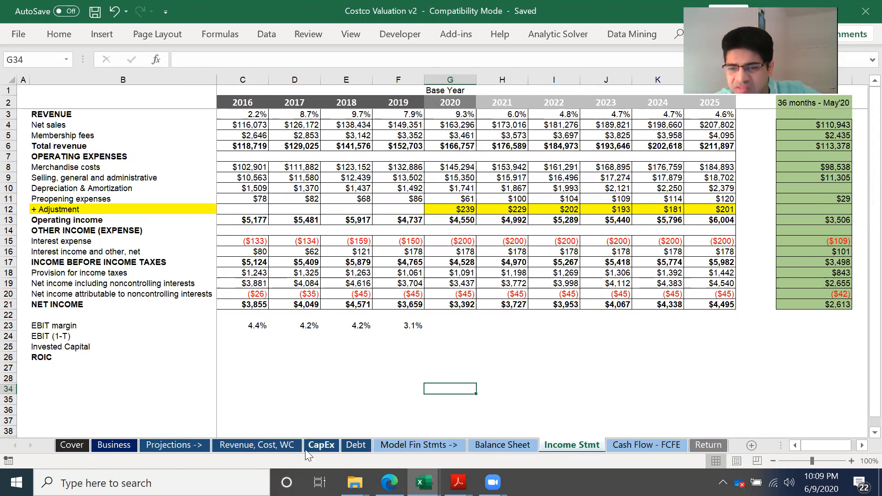
- On the Cash Flow - FCFE sheet, review the blank projection rows and the highlighted outline of CFO, CFI and CFF components
left_click(642, 443)
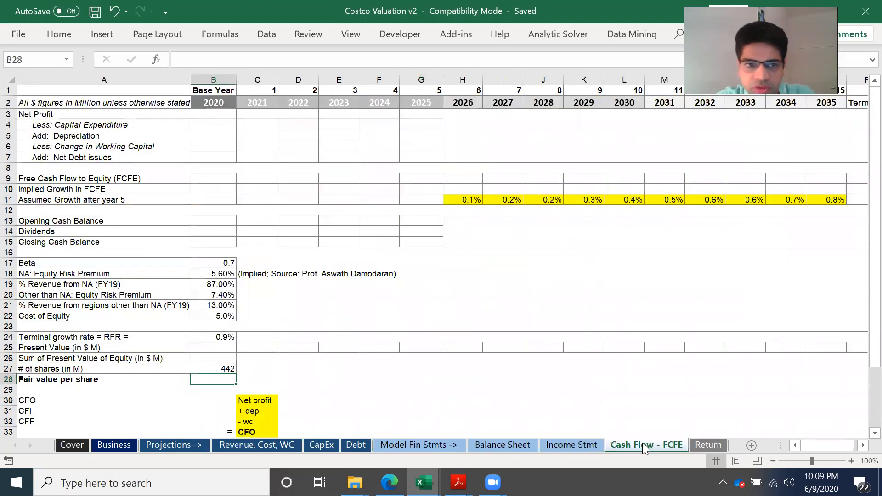
left_click(219, 112)
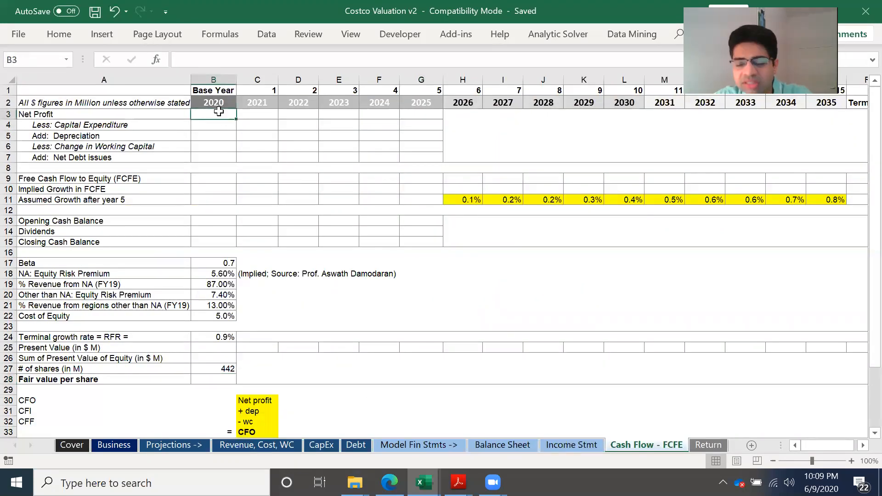
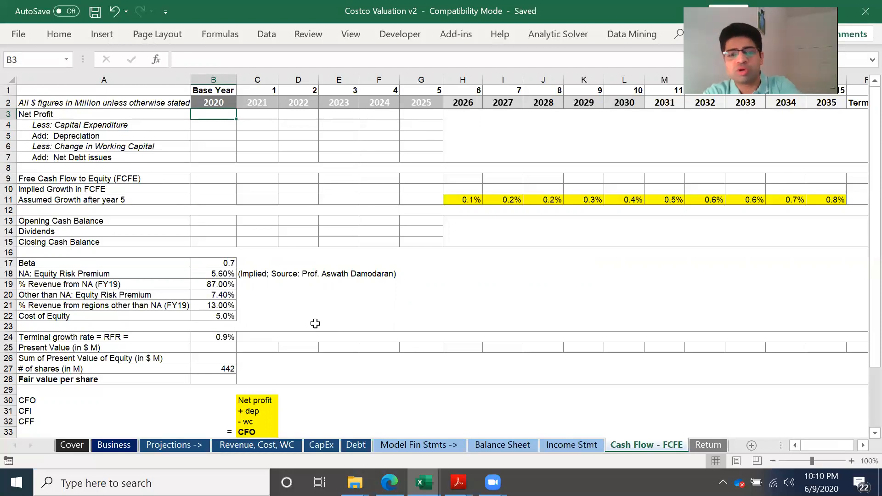
scroll(315, 324, "down", 1)
scroll(315, 324, "up", 1)
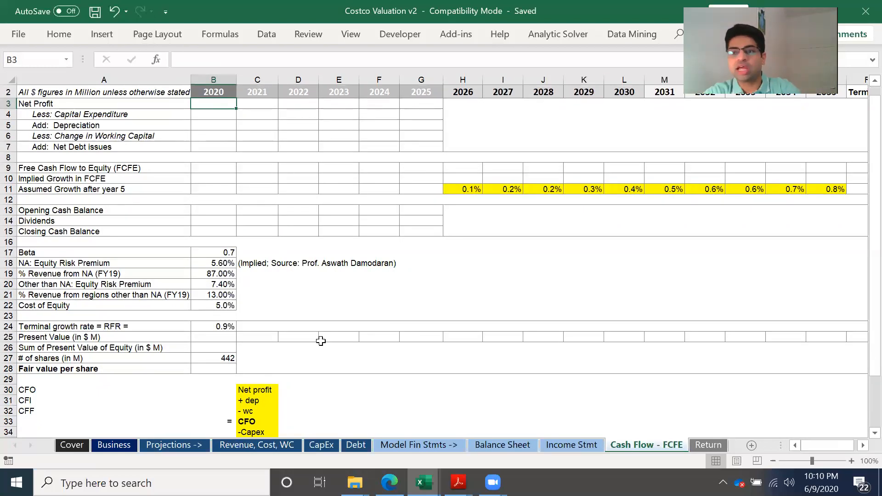
scroll(329, 378, "down", 2)
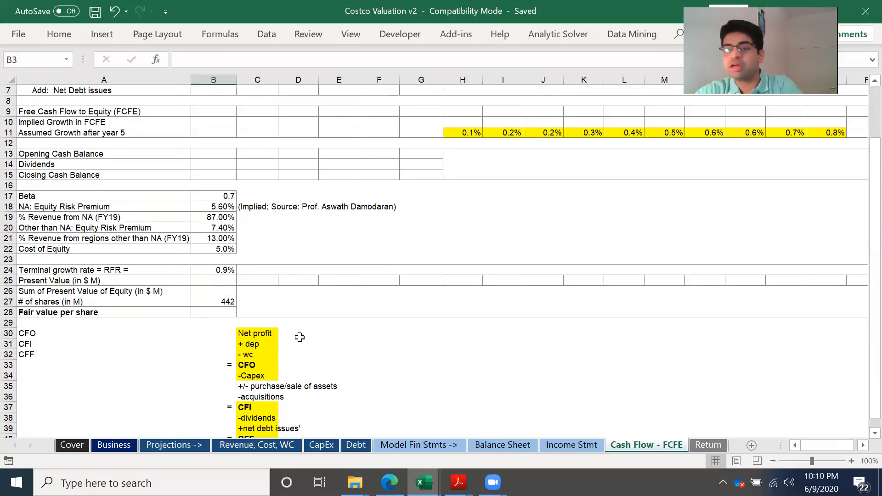
left_click(262, 335)
scroll(285, 348, "down", 1)
left_click(259, 303)
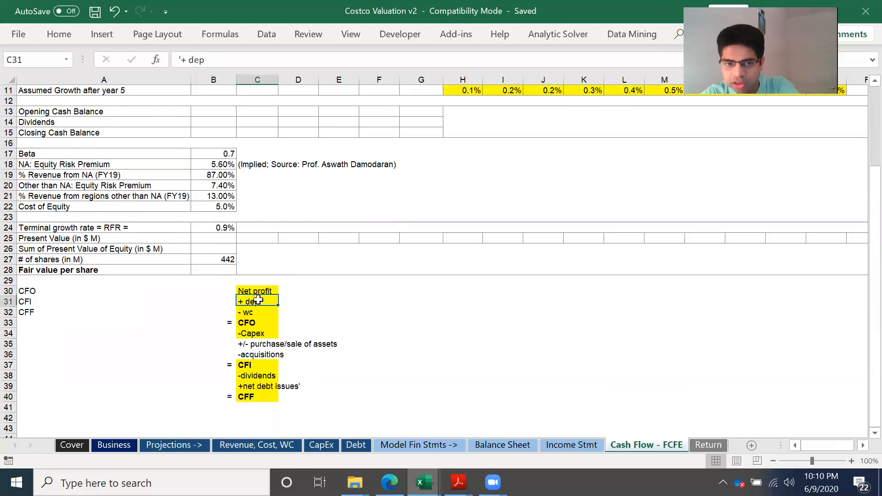
left_click(259, 313)
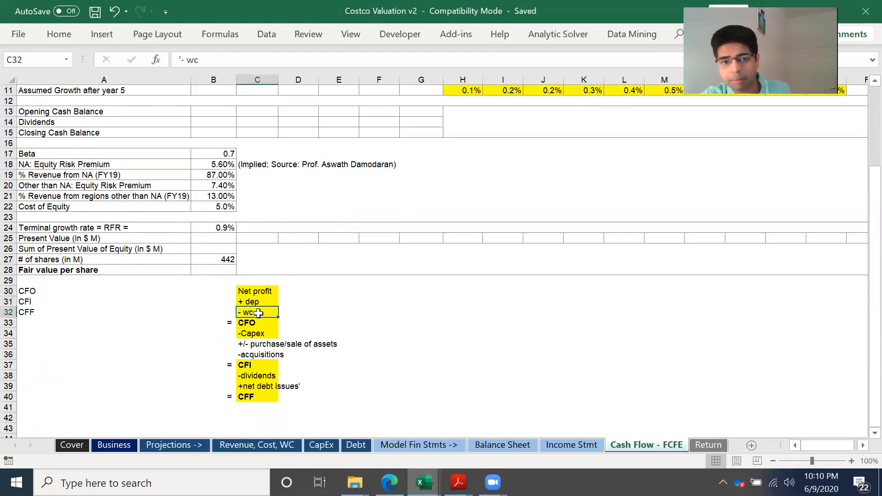
left_click(269, 334)
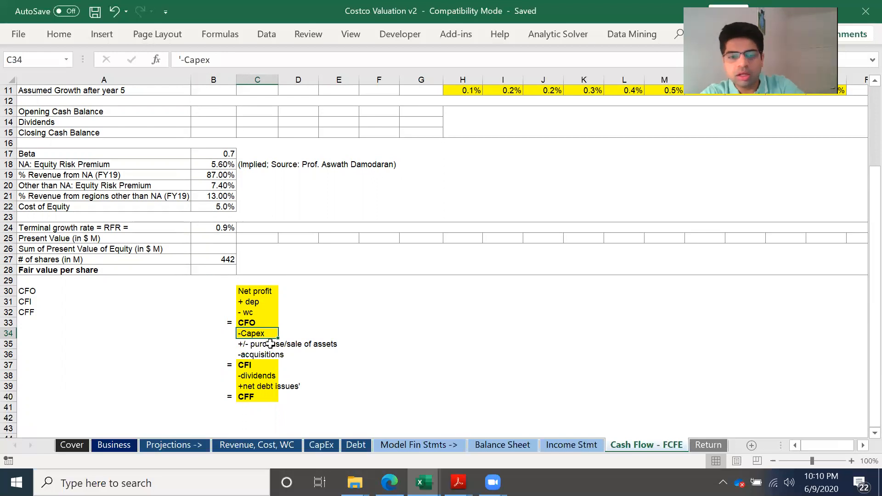
left_click(275, 354)
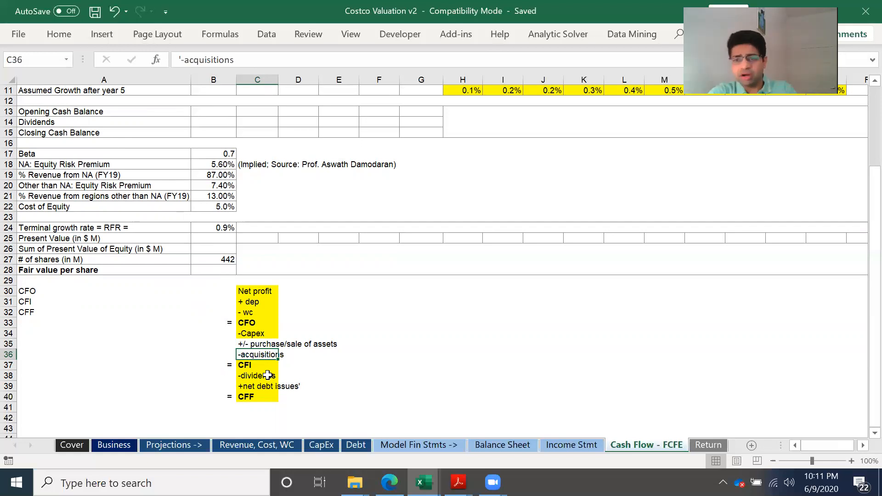
scroll(302, 357, "up", 4)
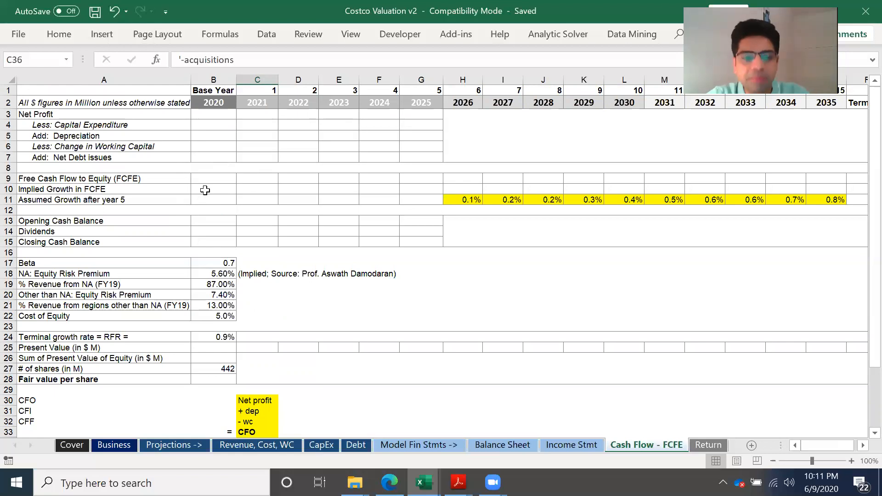
- Link the 2020 Net Profit to the 2020 net income on the Income Stmt sheet and extend the formula through 2025
left_click(205, 190)
left_click(227, 115)
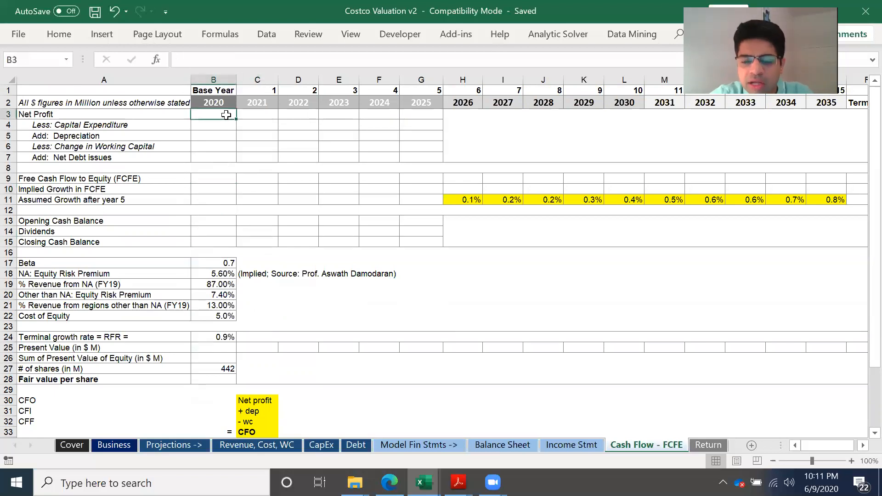
type("=")
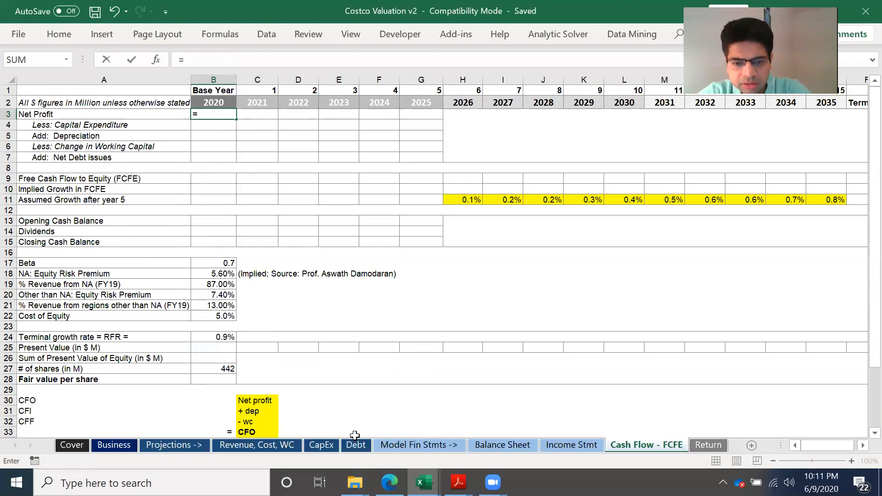
left_click(268, 442)
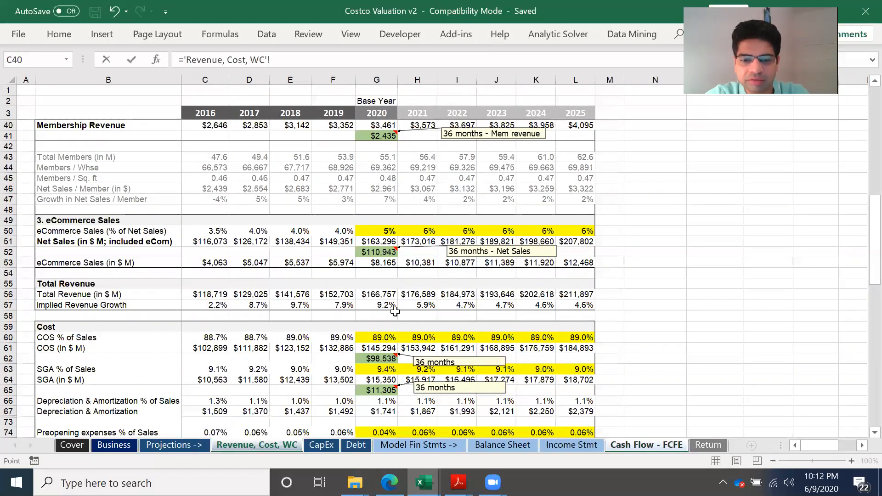
left_click(590, 446)
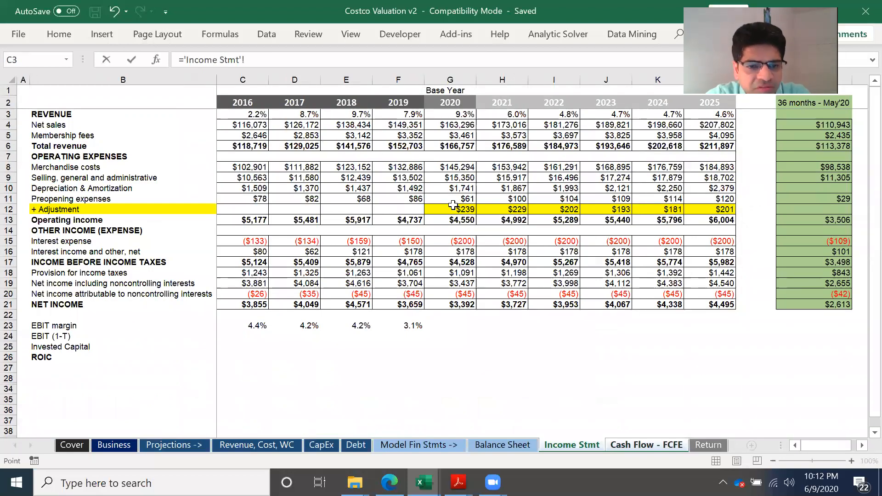
left_click(469, 305)
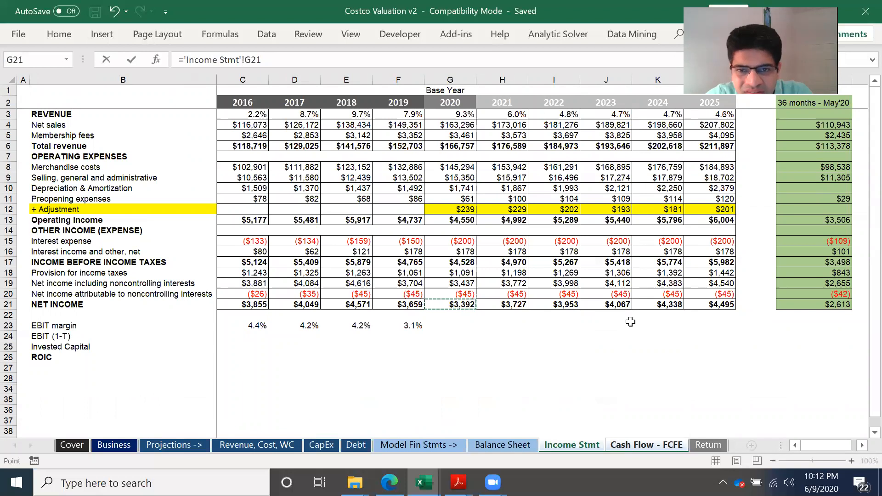
key("Return")
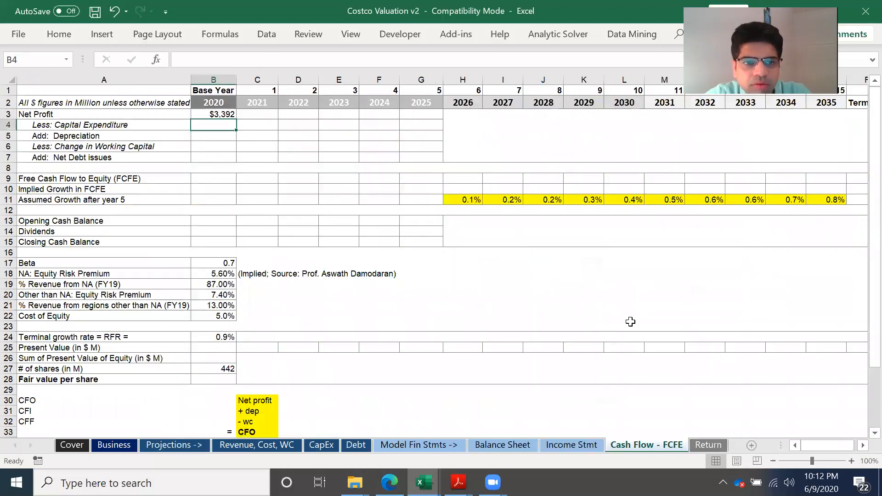
left_click(233, 116)
left_click_drag(239, 117, 442, 123)
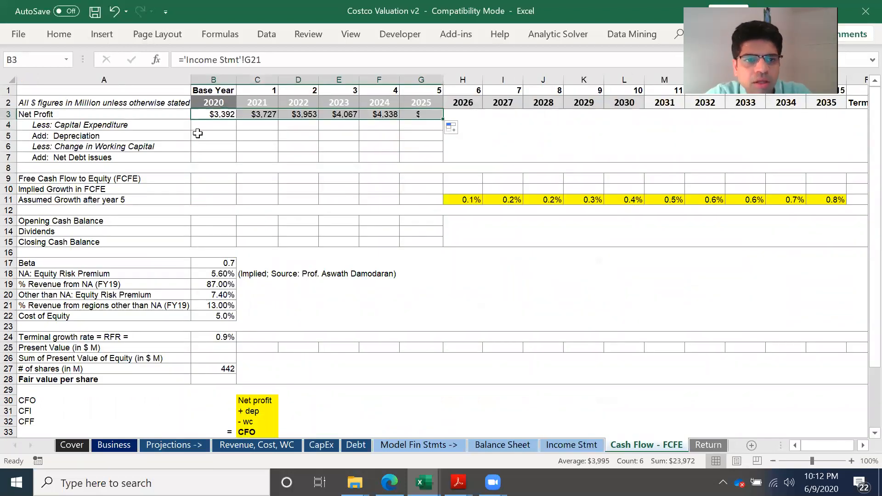
- Try to link the 2020 Capital Expenditure to the 2020 gross property and equipment total on the CapEx sheet
left_click(217, 125)
type("=")
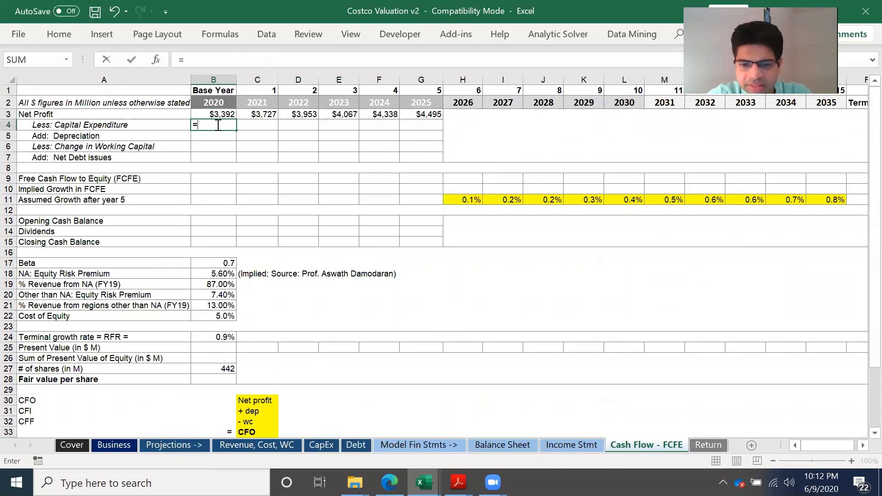
left_click(322, 445)
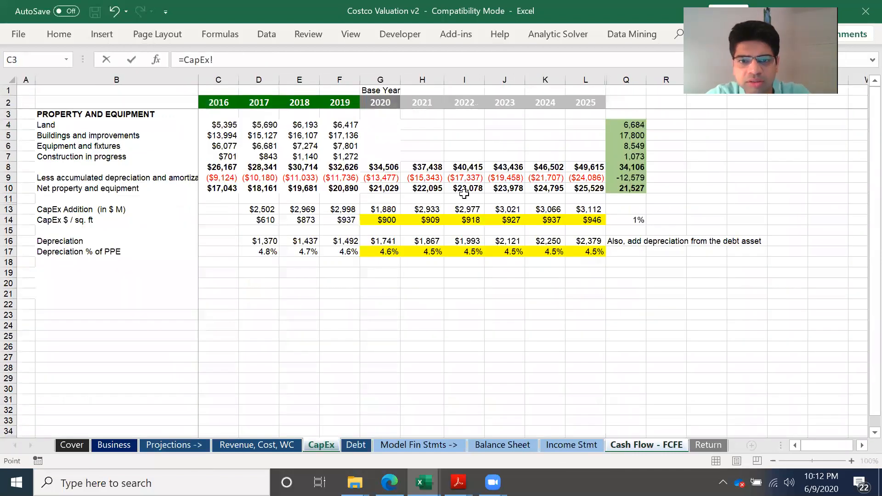
left_click(387, 166)
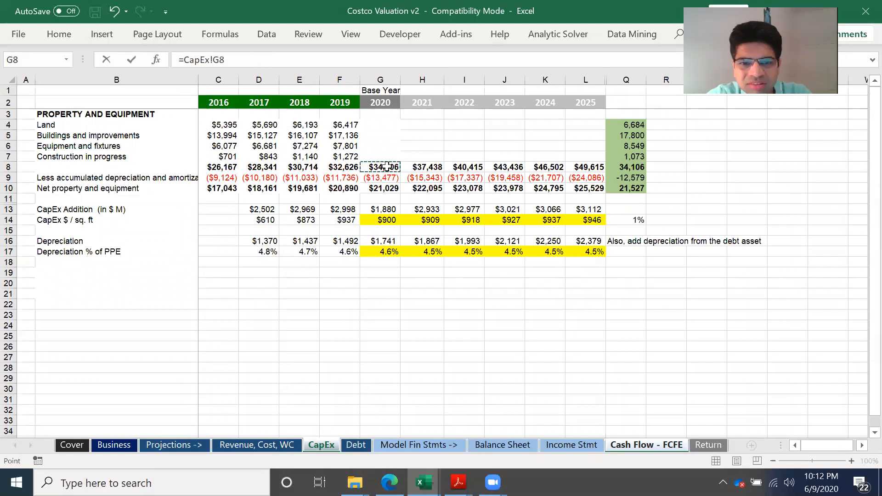
key("Return")
- Link the 2020 Capital Expenditure to the 2020 CapEx Addition on the CapEx sheet and extend the formula through 2025
left_click(219, 123)
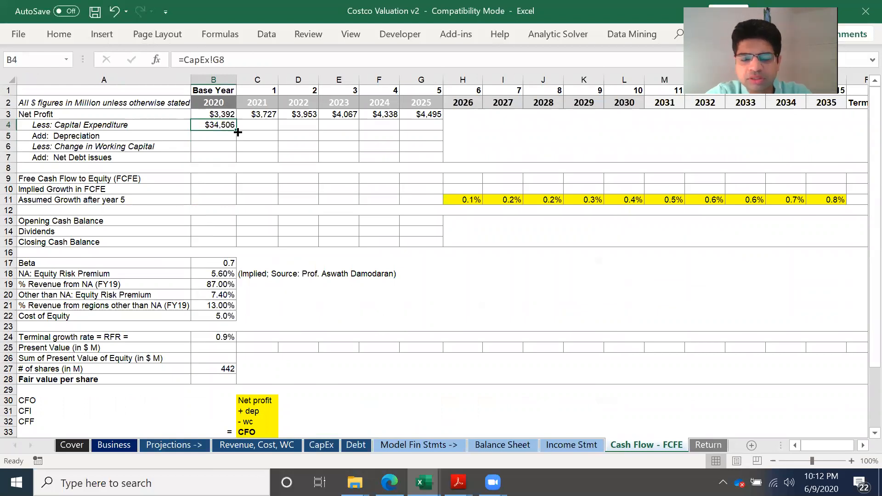
type("=")
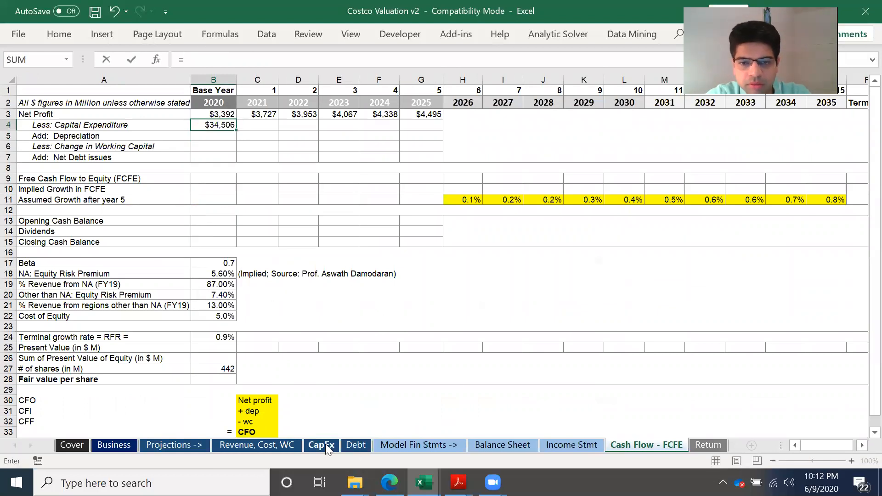
left_click(322, 445)
left_click(386, 207)
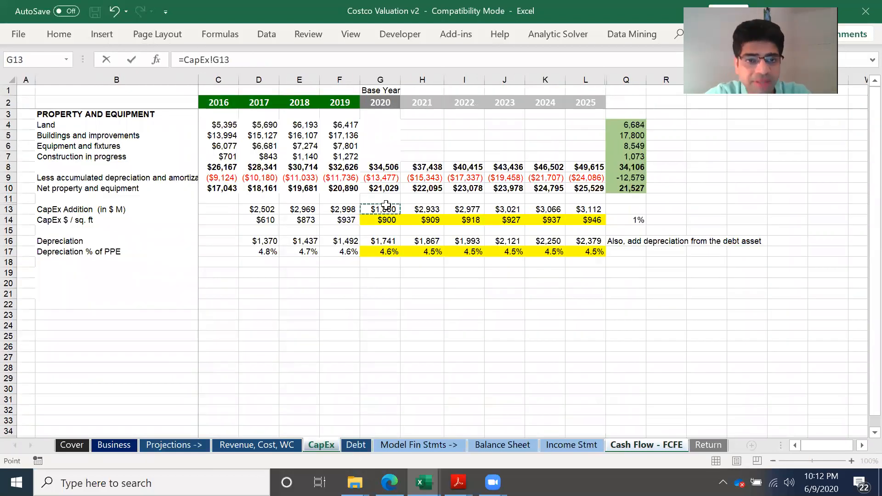
key("Return")
left_click(219, 127)
left_click_drag(237, 133, 433, 132)
- Link the 2020 Depreciation to the 2020 depreciation on the CapEx sheet and extend the formula through 2025
left_click(216, 136)
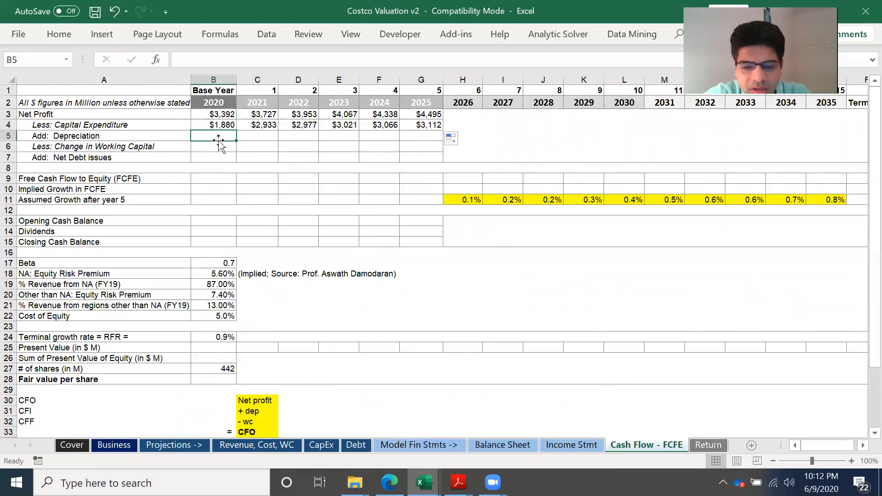
type("=")
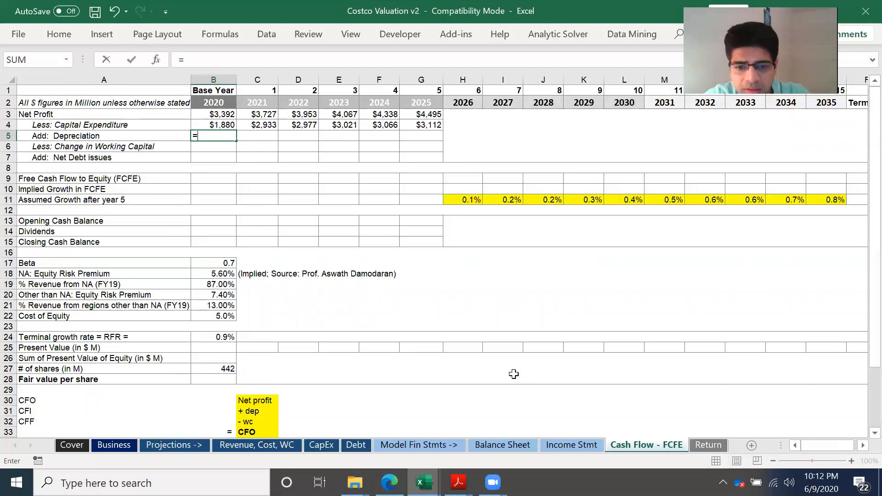
left_click(332, 453)
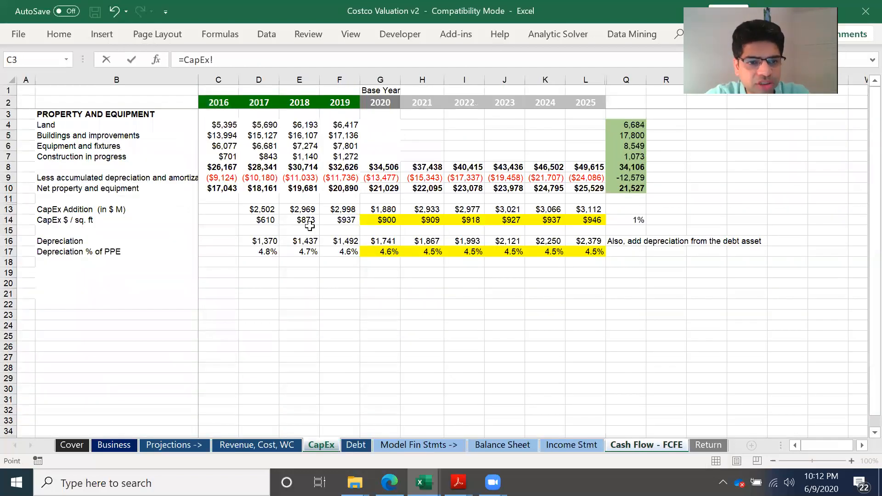
left_click(389, 241)
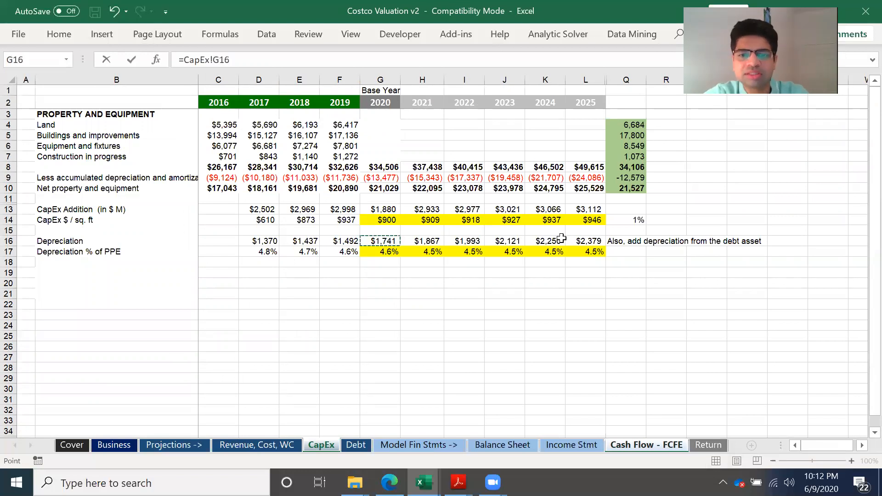
key("Return")
left_click(233, 137)
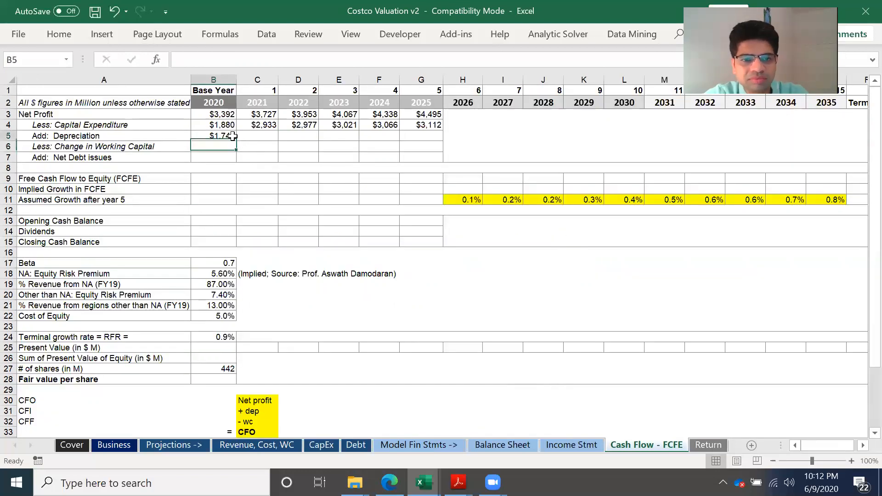
left_click_drag(236, 141, 449, 142)
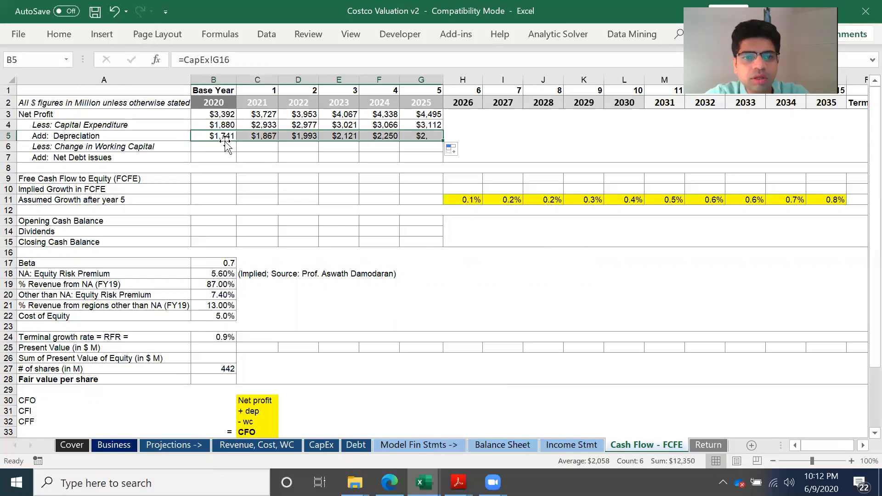
- Link the 2020 Change in Working Capital to Change in WC on the Revenue, Cost, WC sheet and extend it through 2025
left_click(227, 147)
type("=")
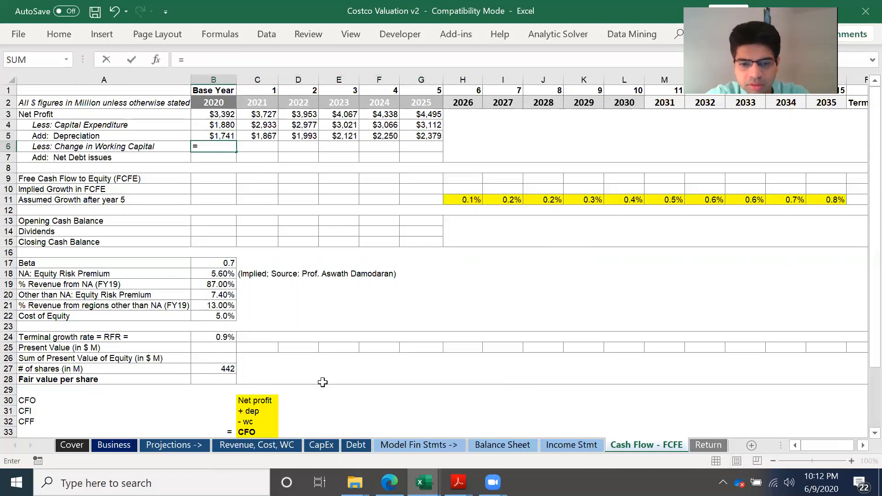
left_click(270, 446)
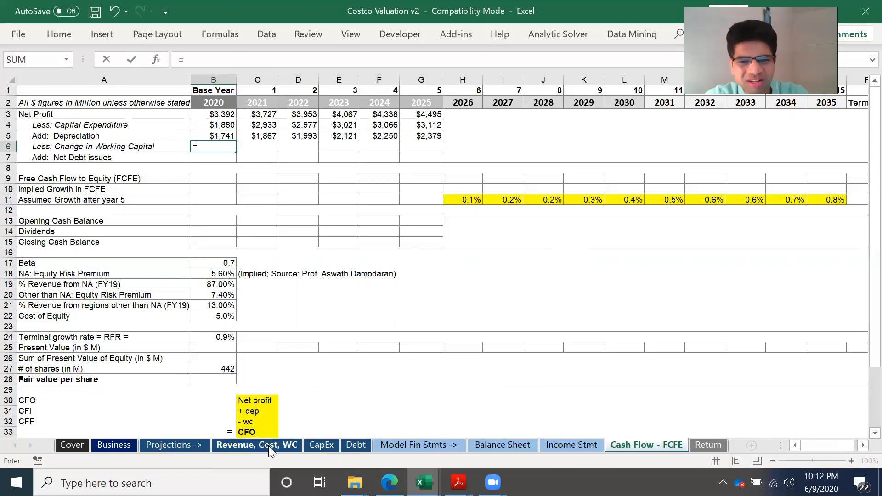
scroll(423, 403, "down", 4)
scroll(424, 403, "down", 10)
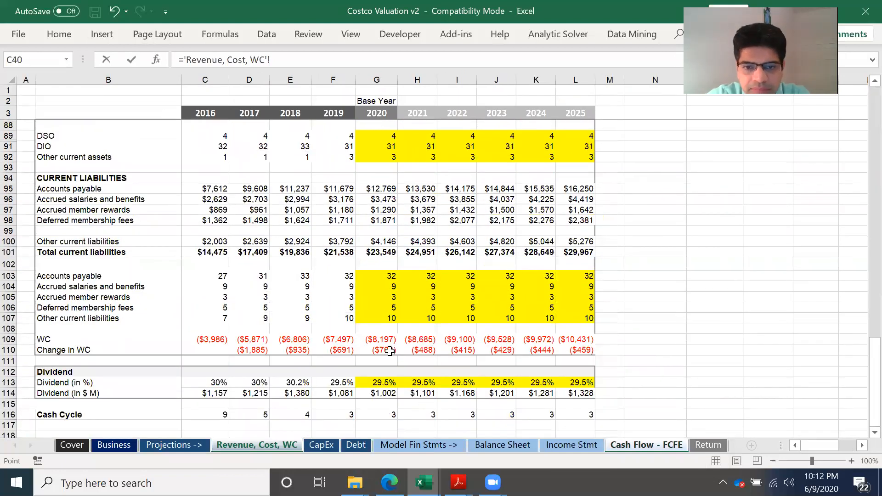
left_click(395, 348)
key("Return")
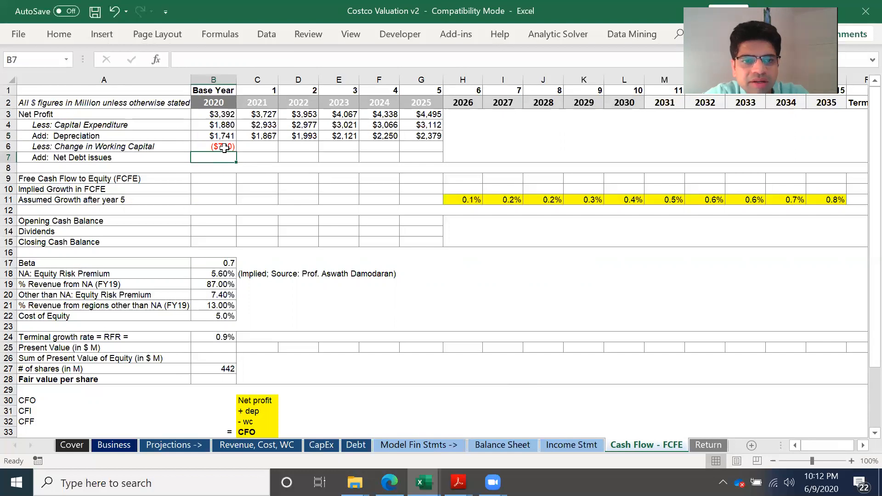
left_click(226, 146)
left_click_drag(236, 151, 437, 159)
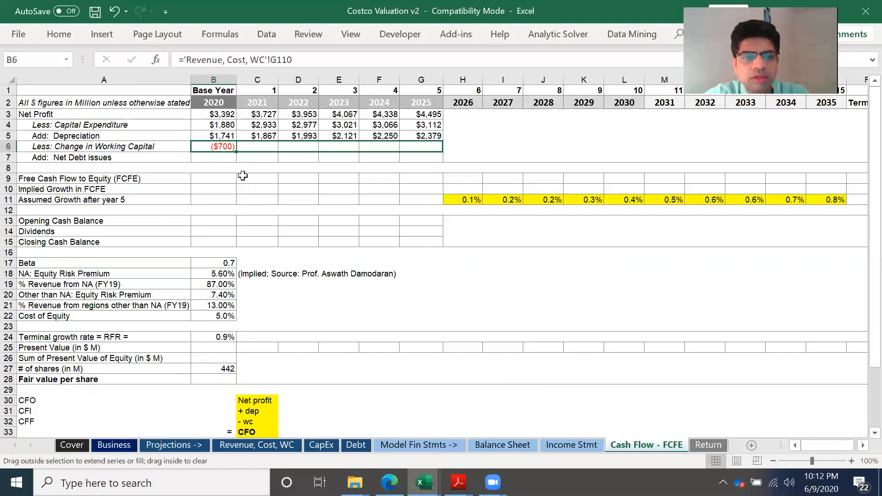
- Link the 2020 Net Debt Issues to the 2020 Net Debt Raised on the Debt sheet and extend the formula through 2025
left_click(226, 159)
type("=")
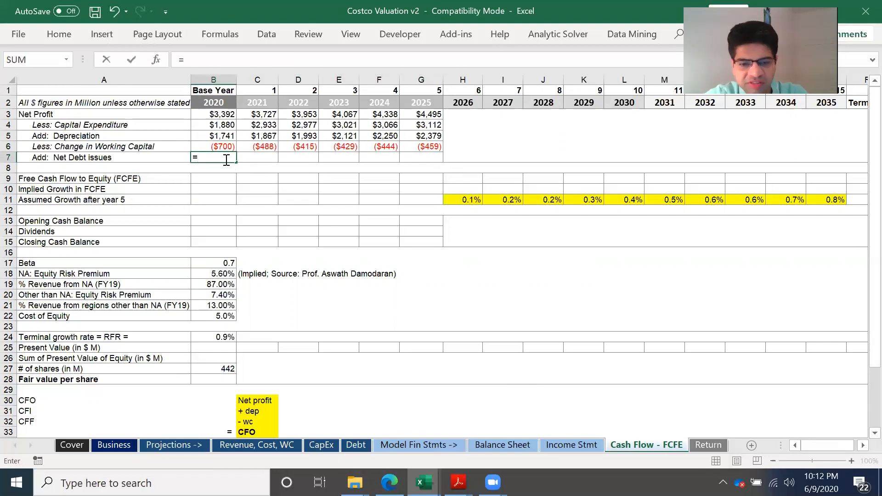
left_click(356, 444)
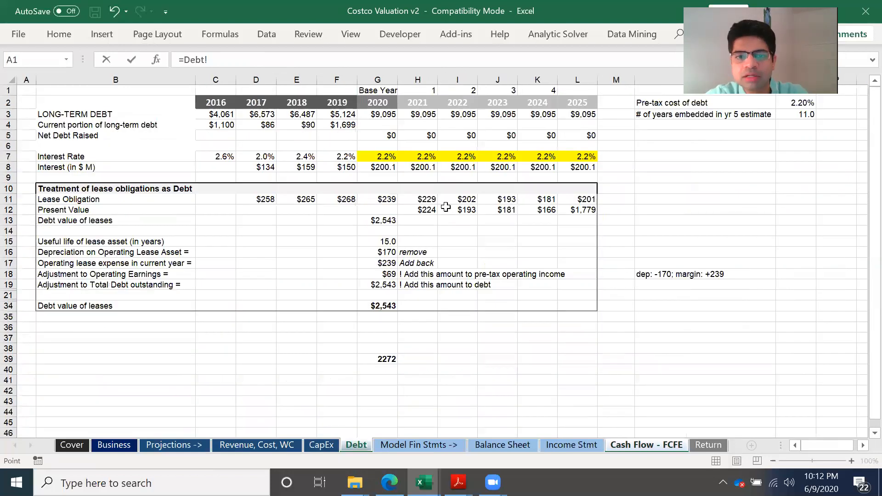
left_click(380, 135)
key("Return")
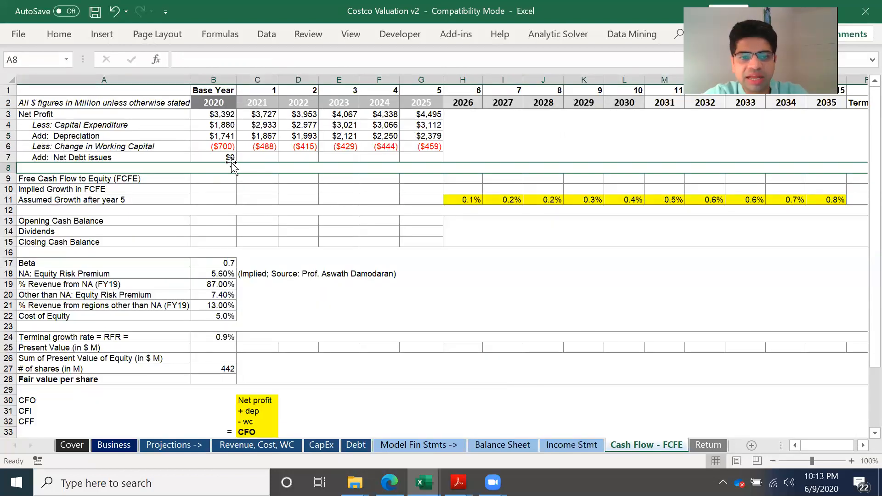
left_click(231, 158)
left_click_drag(263, 159, 432, 159)
- Calculate the 2020 Free Cash Flow to Equity as net profit plus depreciation, minus change in working capital and capital expenditure, plus net debt issues
left_click(225, 181)
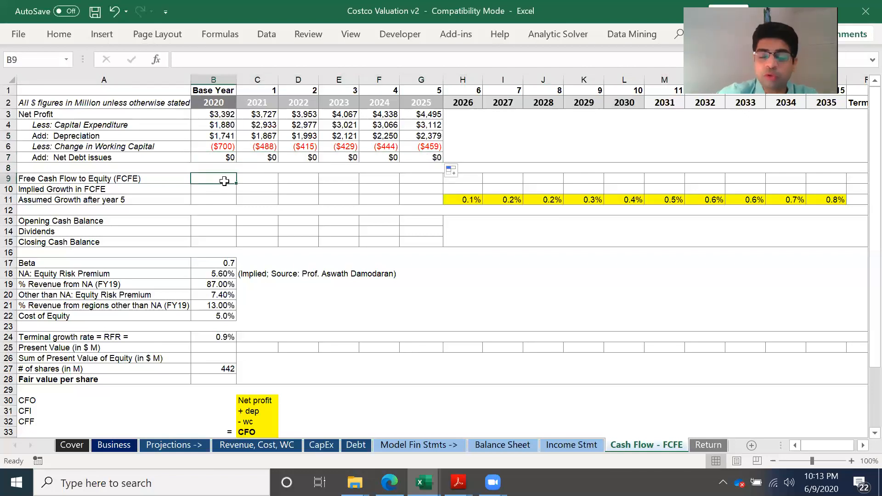
type("=")
left_click(217, 114)
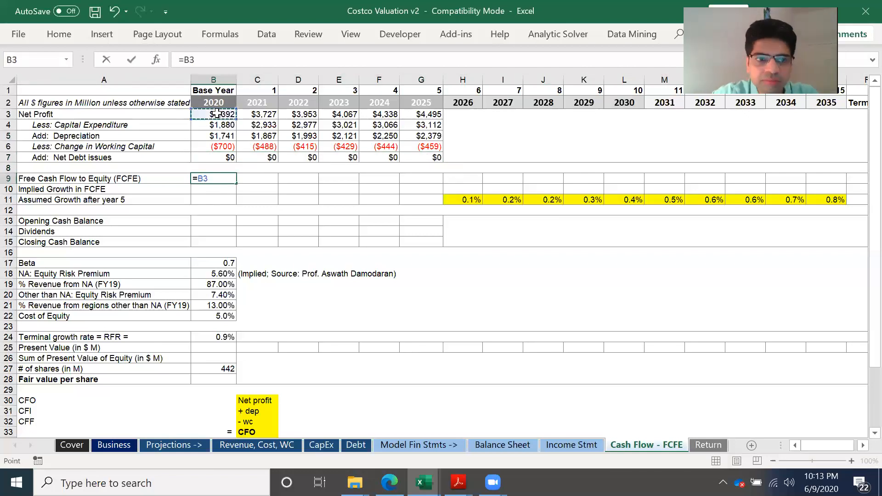
type("-")
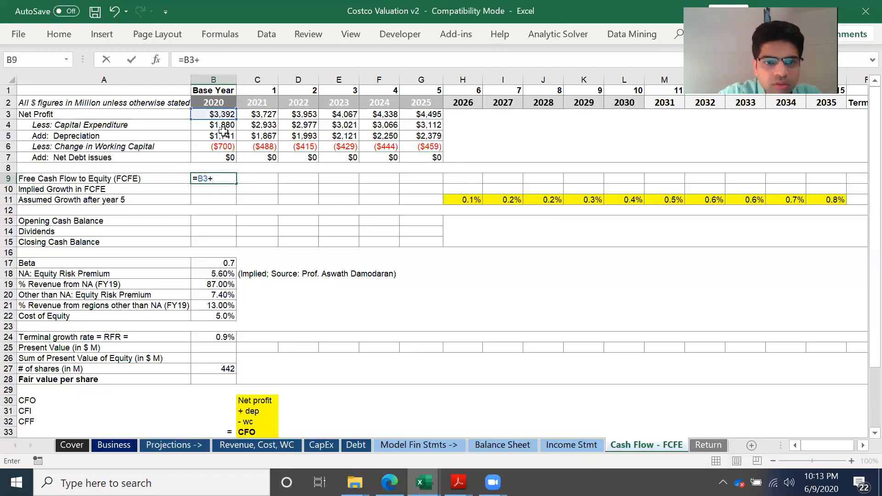
left_click(223, 135)
type("-")
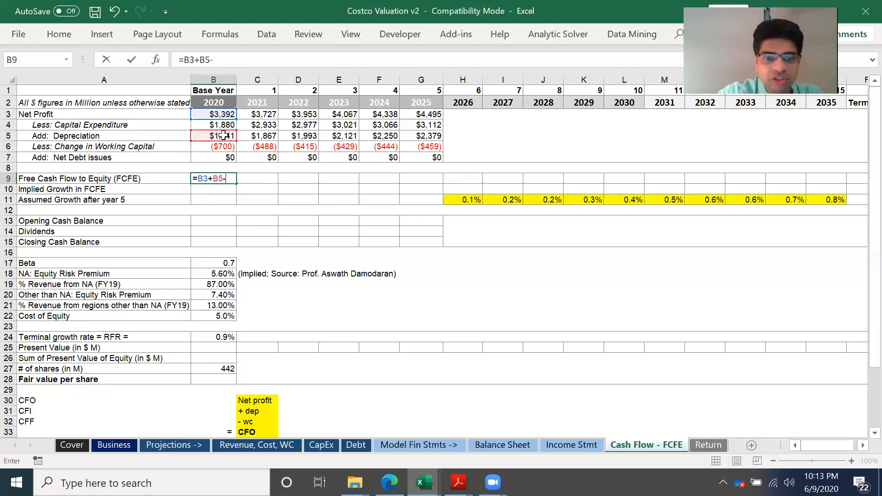
left_click(227, 146)
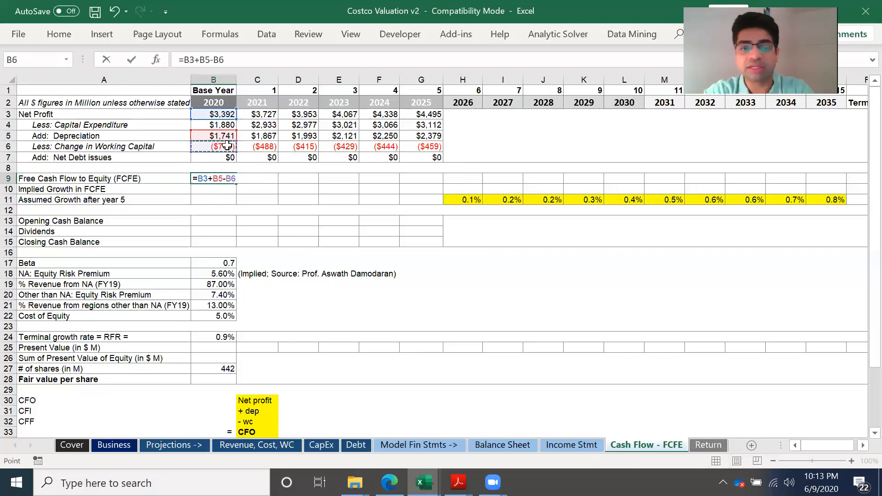
type("-")
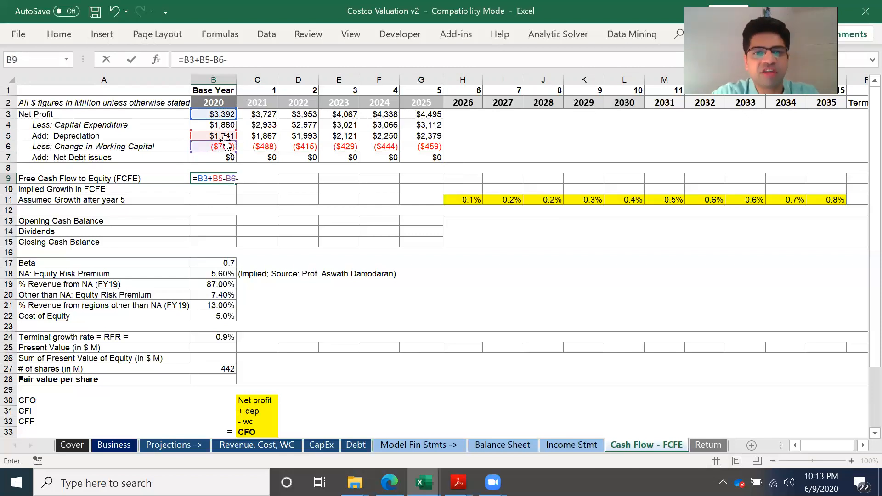
left_click(221, 124)
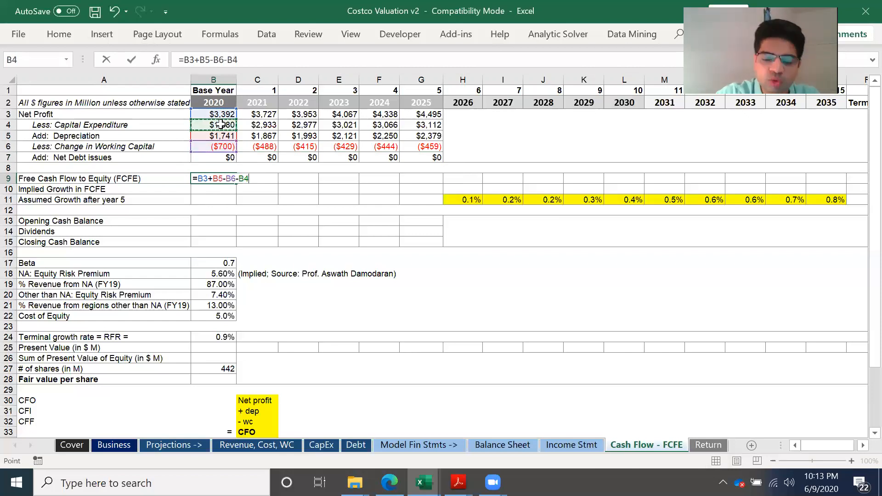
type("+")
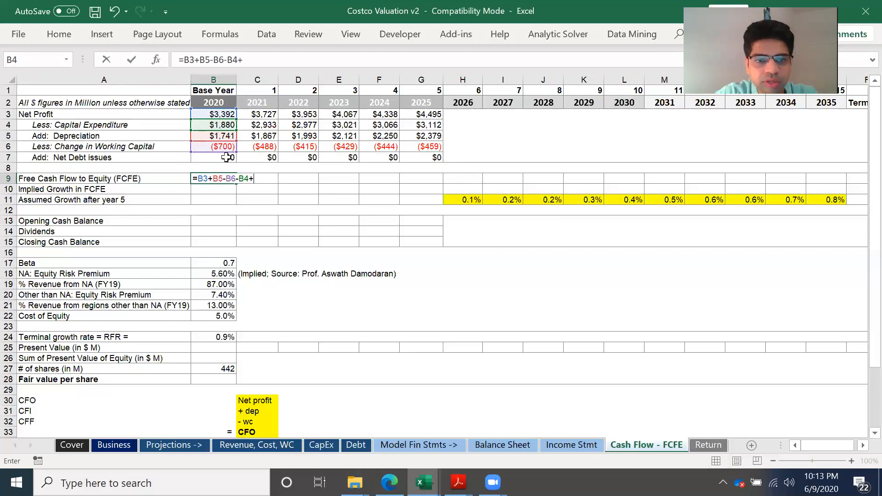
left_click(227, 157)
key("Return")
- Check the cell references in the 2020 Free Cash Flow to Equity formula and extend it through 2025
left_click(230, 179)
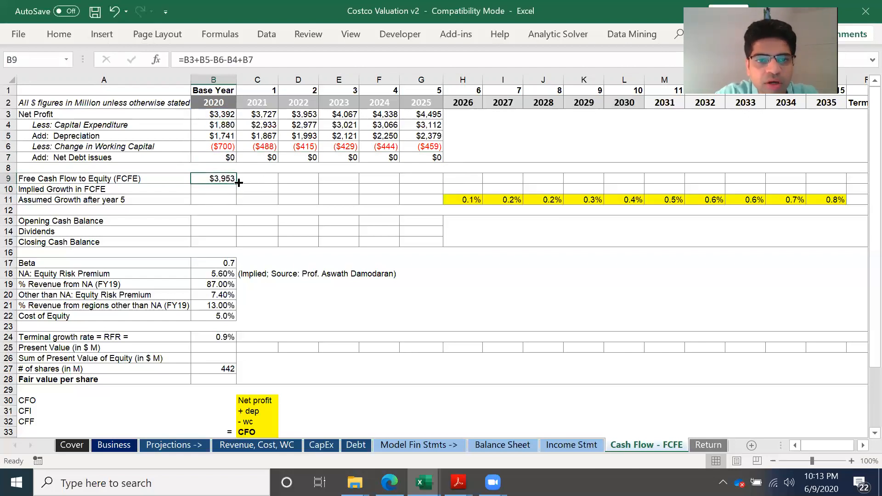
double_click(229, 177)
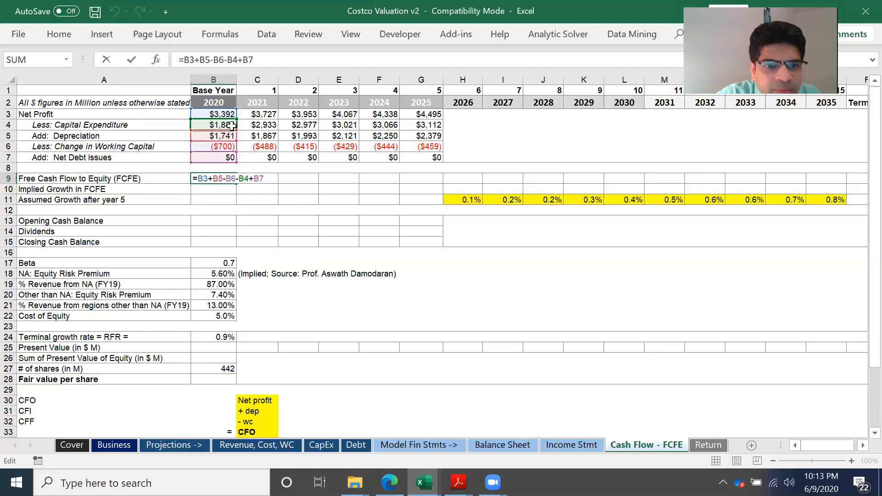
key("Return")
left_click(232, 181)
left_click_drag(236, 184, 439, 196)
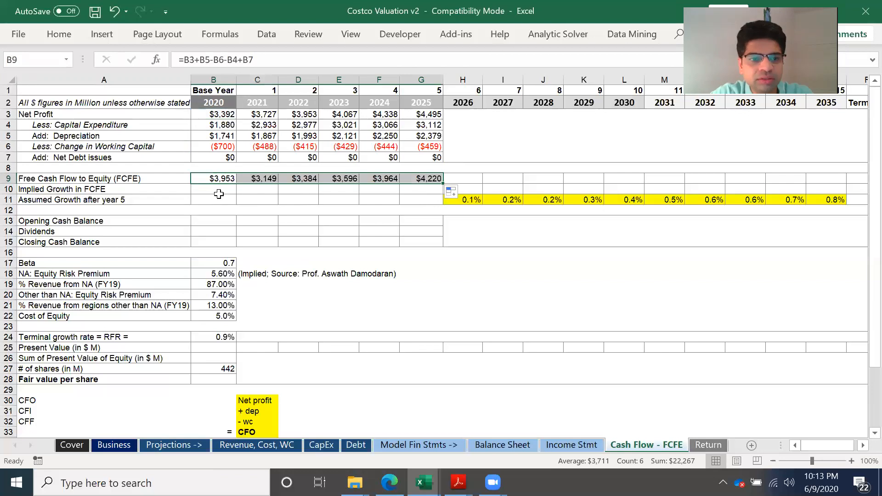
- Calculate the 2021 Implied Growth in FCFE as (C9/B9)-1 and extend the formula through 2025
left_click(244, 191)
type("=")
left_click(257, 177)
type("/")
left_click(216, 177)
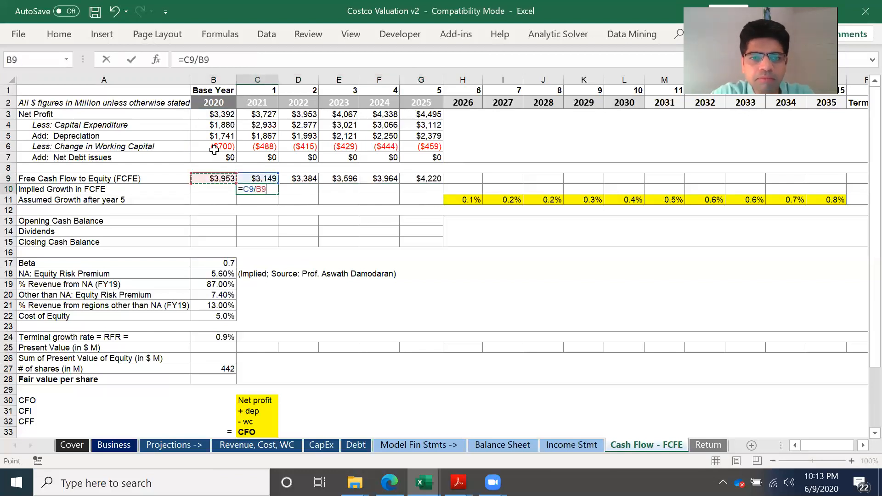
left_click(183, 60)
type("(")
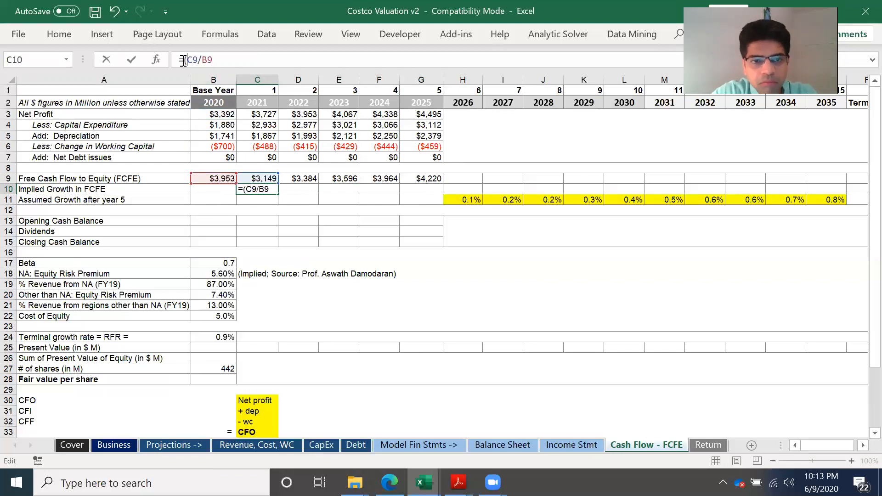
left_click(217, 60)
type(")")
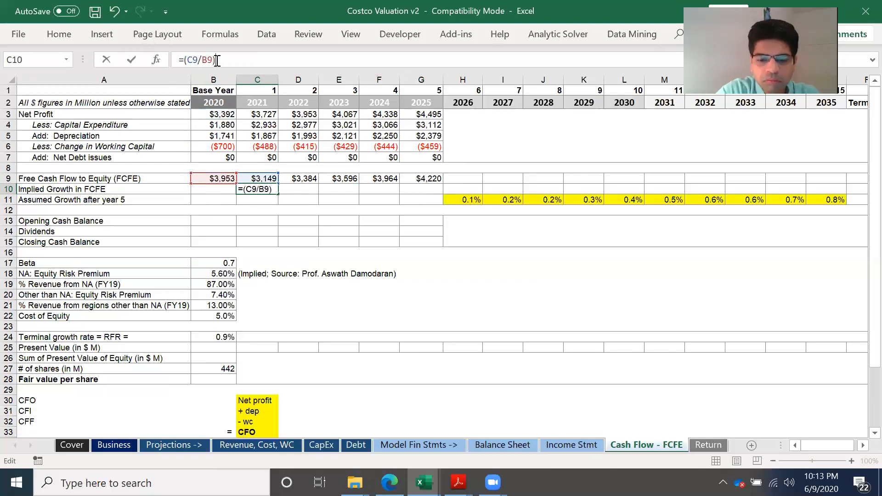
type("-1")
key("Return")
left_click(257, 190)
left_click_drag(279, 194, 529, 188)
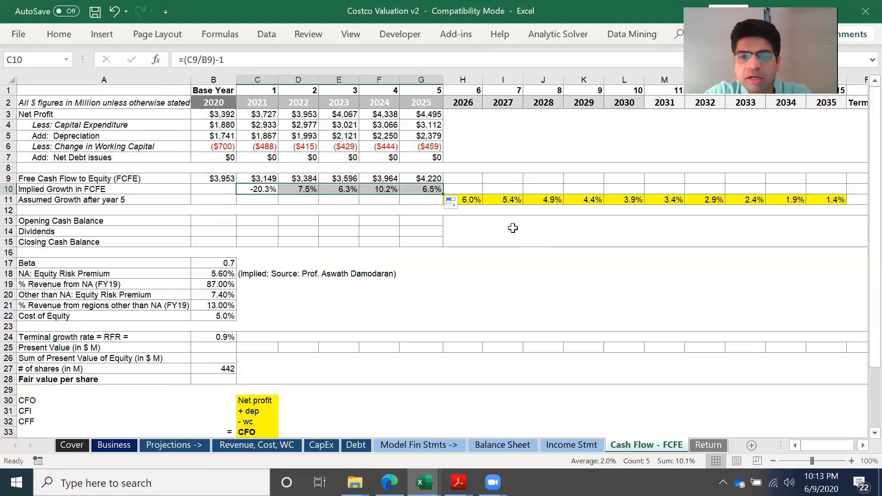
- Examine the 2025 implied growth, the assumed growth rates for 2026 to 2035 and the terminal growth rate's source
scroll(481, 234, "right", 2)
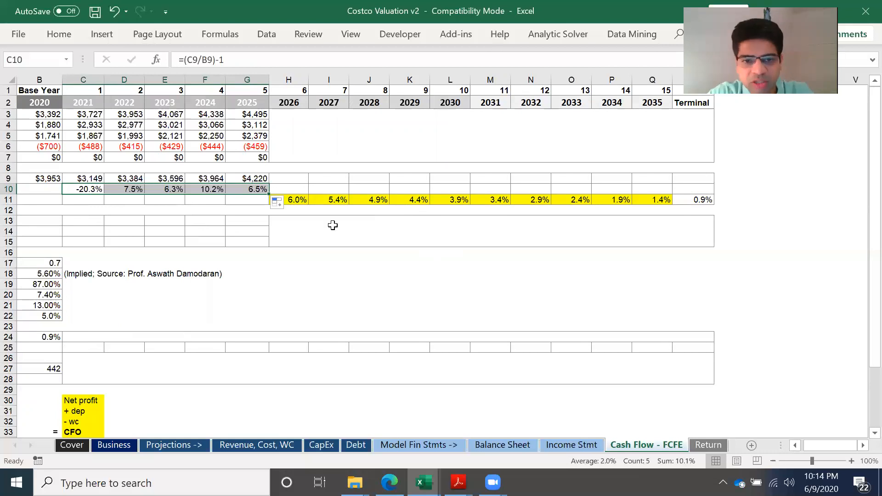
left_click(322, 271)
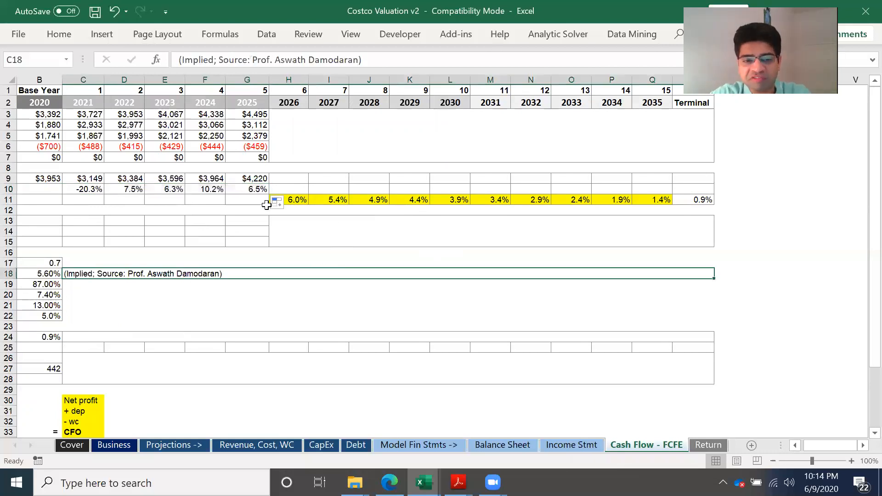
left_click(261, 190)
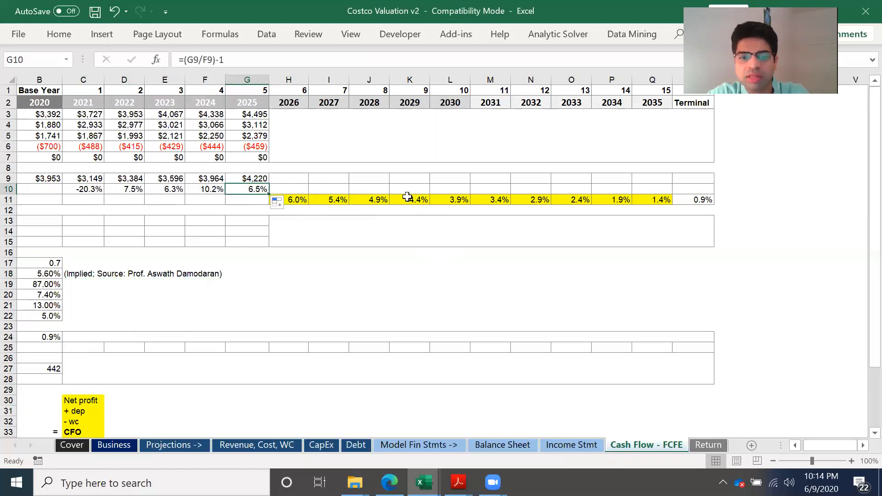
scroll(406, 197, "left", 2)
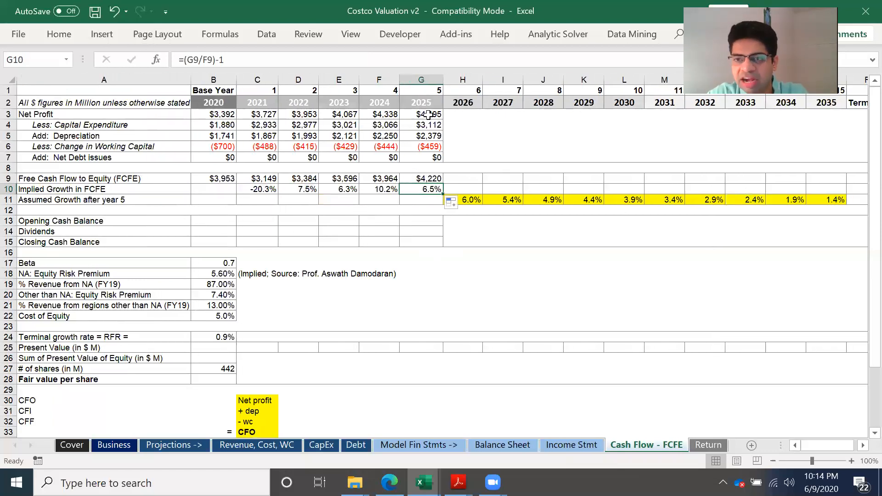
scroll(450, 174, "right", 2)
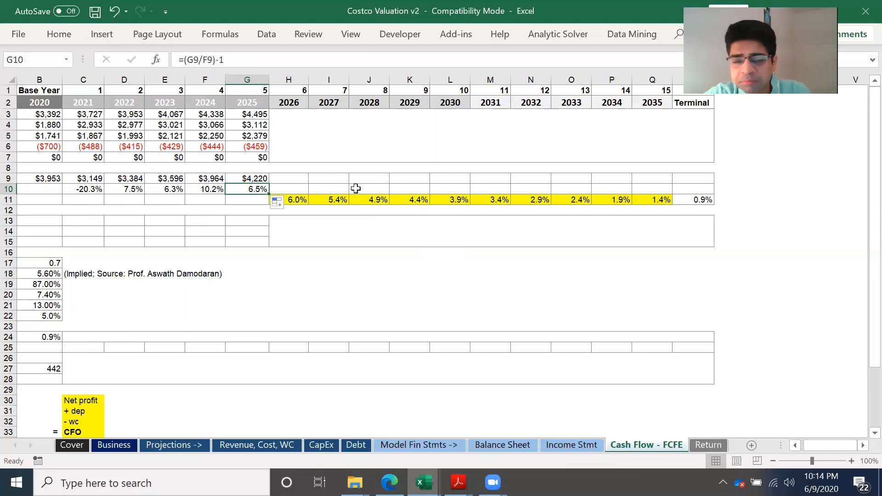
left_click(710, 202)
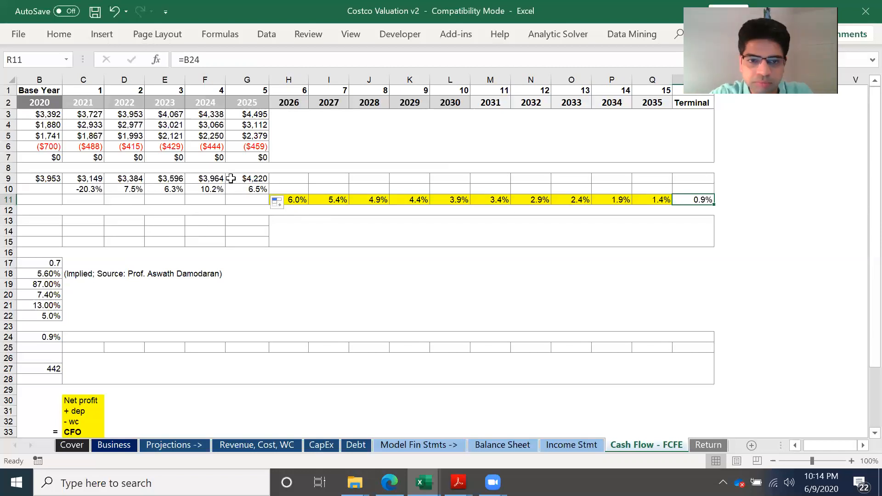
- Project the 2026 Free Cash Flow to Equity as the 2025 value times one plus the 2026 assumed growth, and extend it through 2035
left_click(287, 179)
left_click(289, 189)
left_click(290, 179)
type("=")
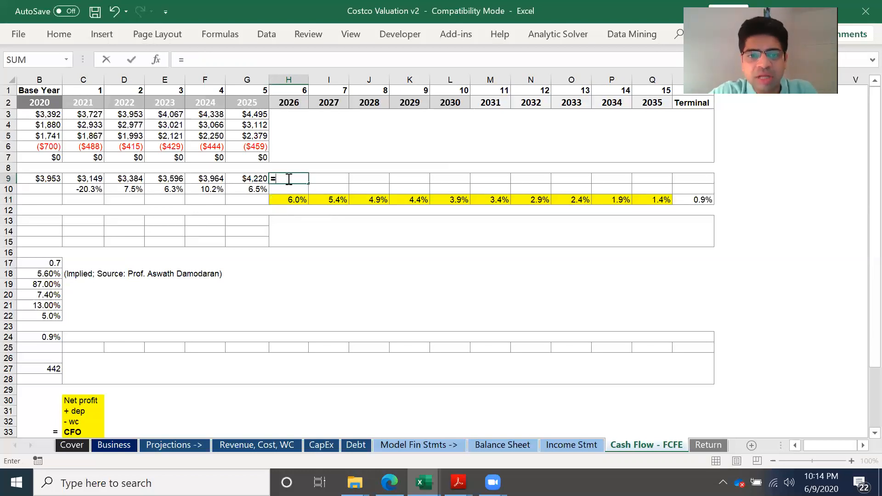
left_click(260, 178)
type("*(1")
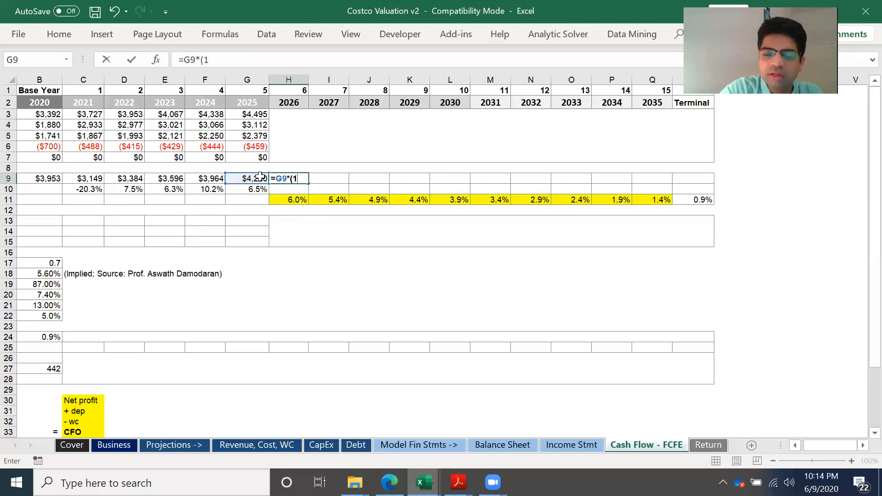
type("+")
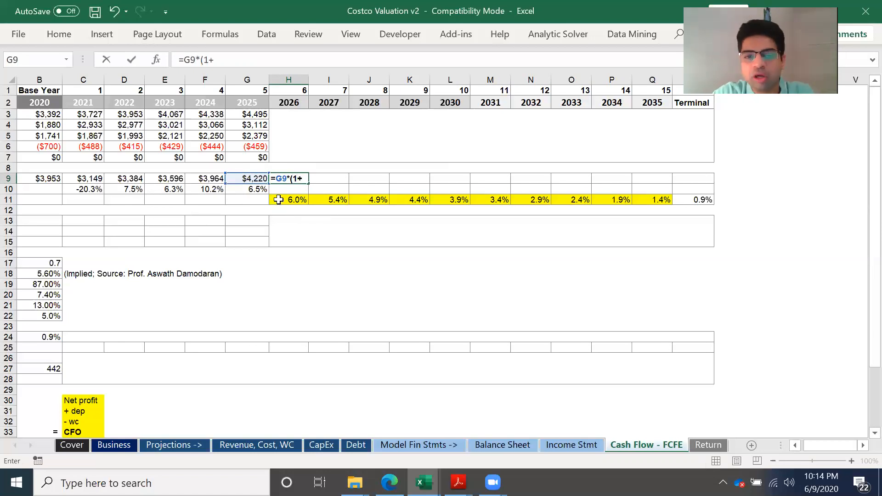
left_click(301, 200)
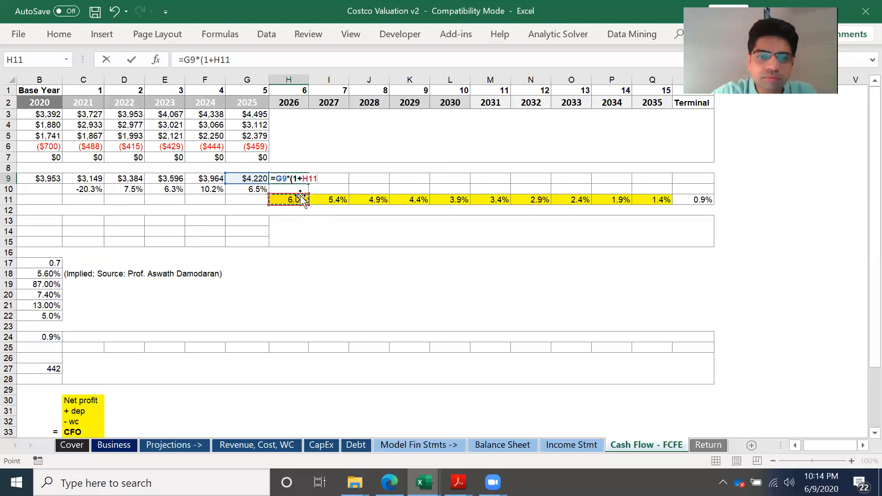
key("Return")
left_click(299, 179)
left_click_drag(309, 185, 664, 182)
- Calculate the Terminal Free Cash Flow to Equity value in R9 as Q9*(1+R11)/(B22-R11), using the cost of equity and terminal growth rate
left_click(696, 178)
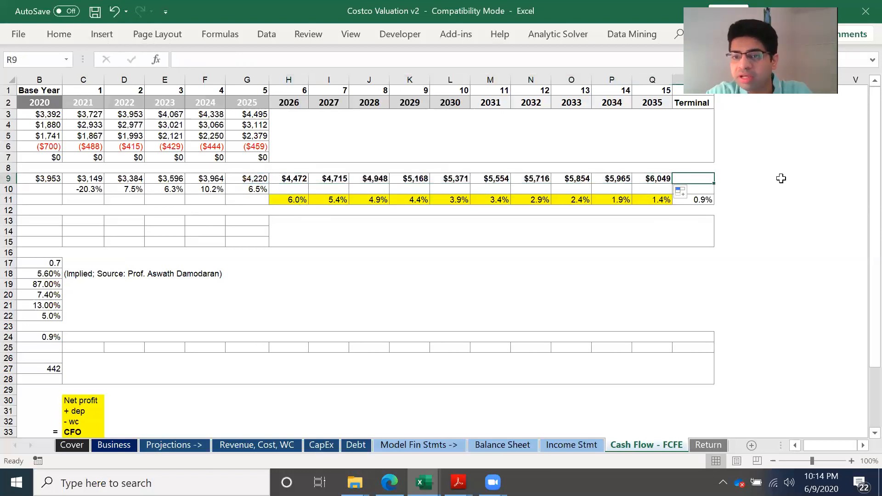
type("=")
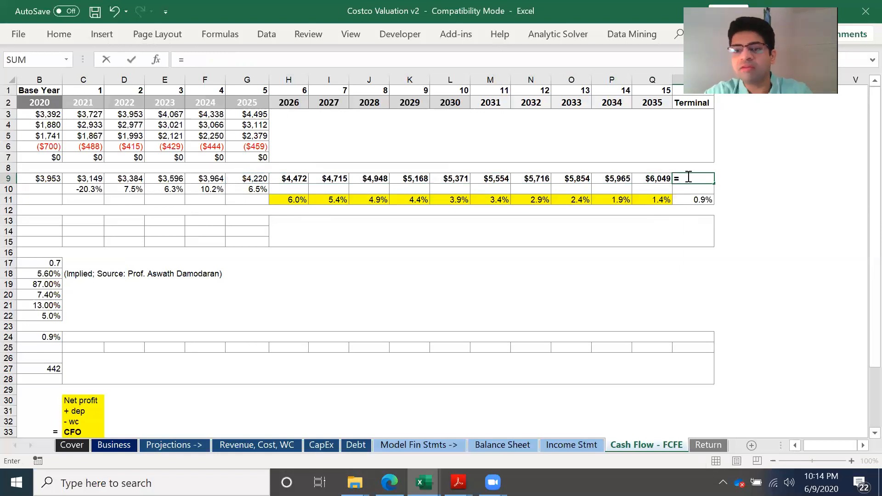
left_click(664, 177)
type("*")
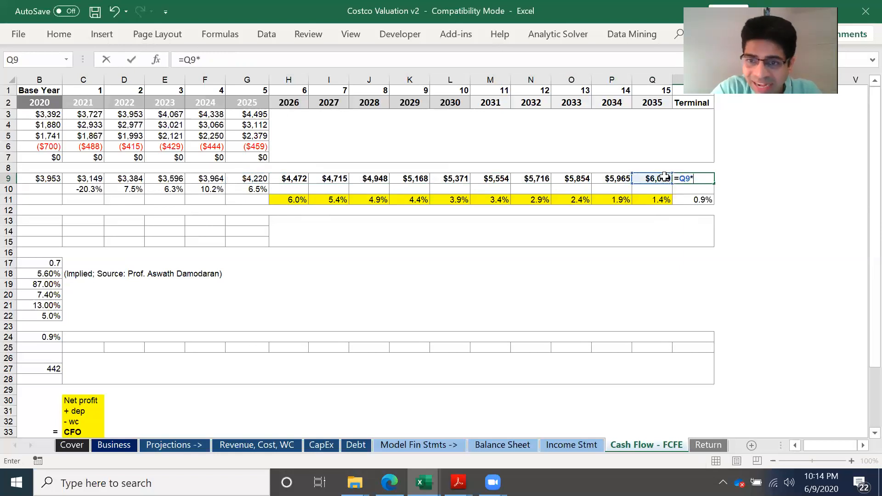
type("(1+")
left_click(692, 199)
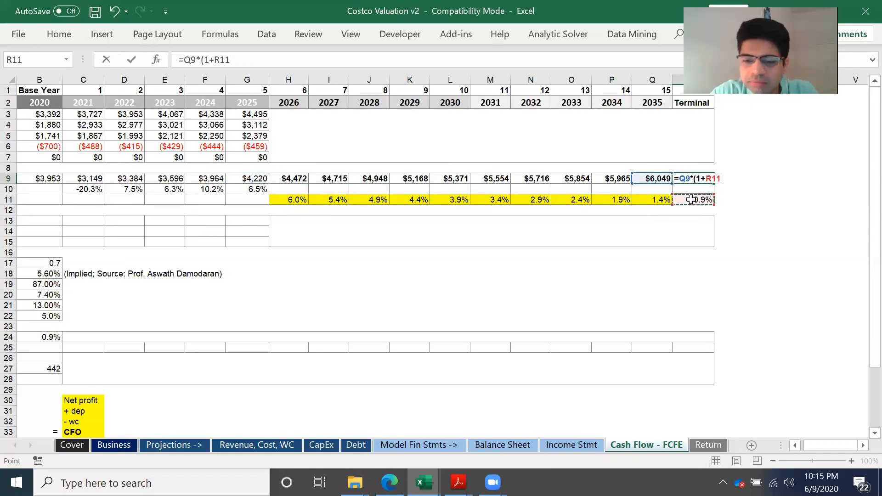
type(")/")
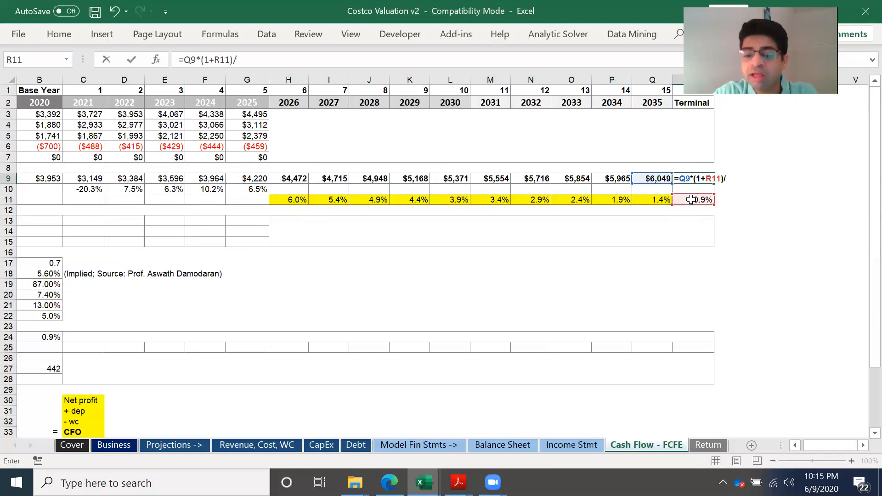
type("(")
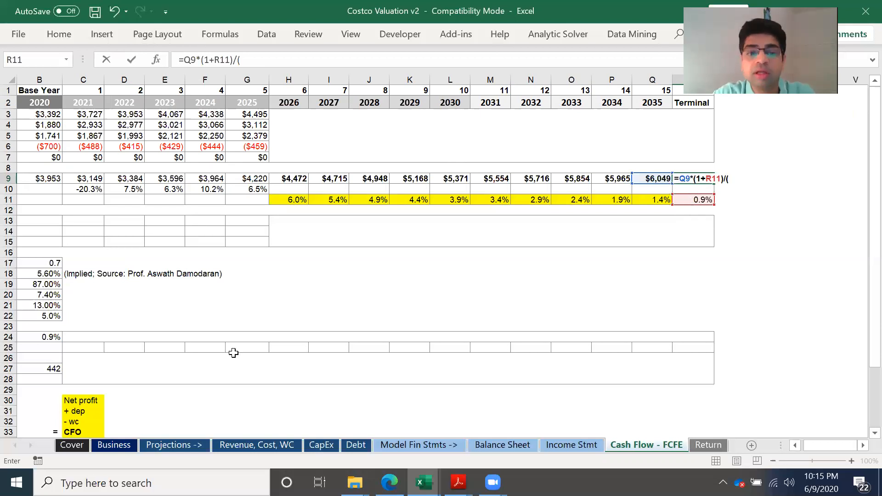
scroll(222, 318, "left", 1)
left_click(222, 318)
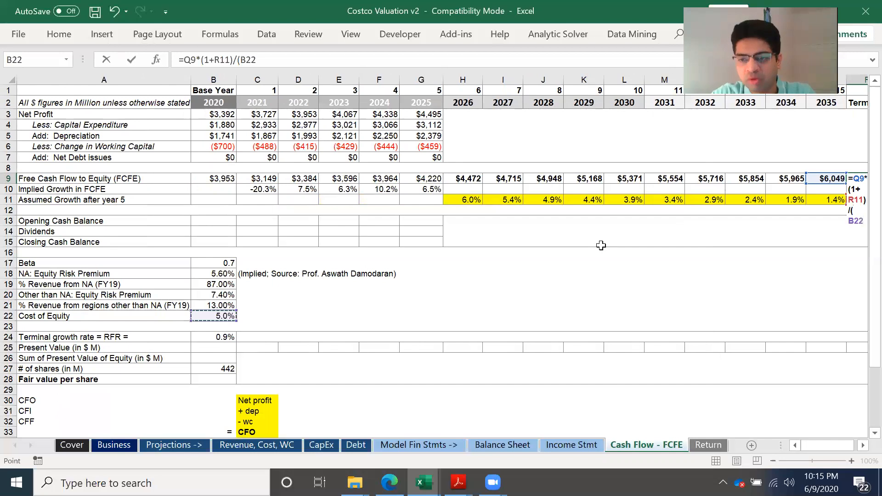
scroll(601, 245, "right", 2)
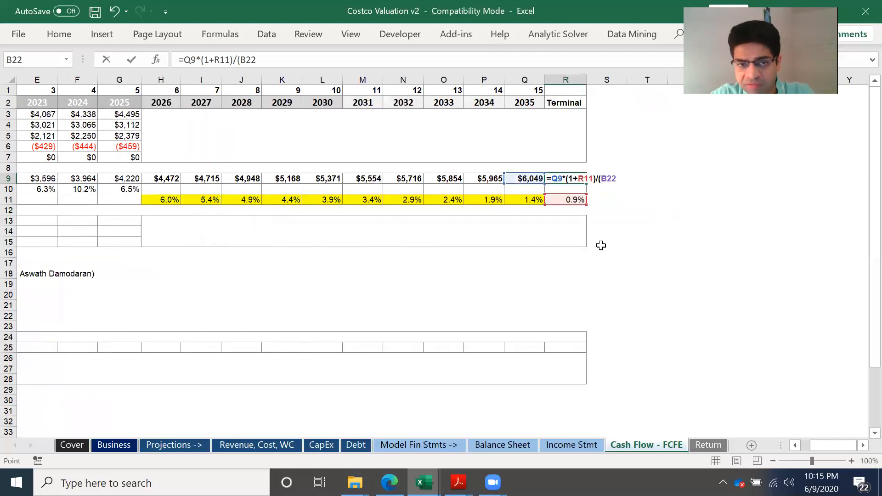
left_click(280, 60)
type("-")
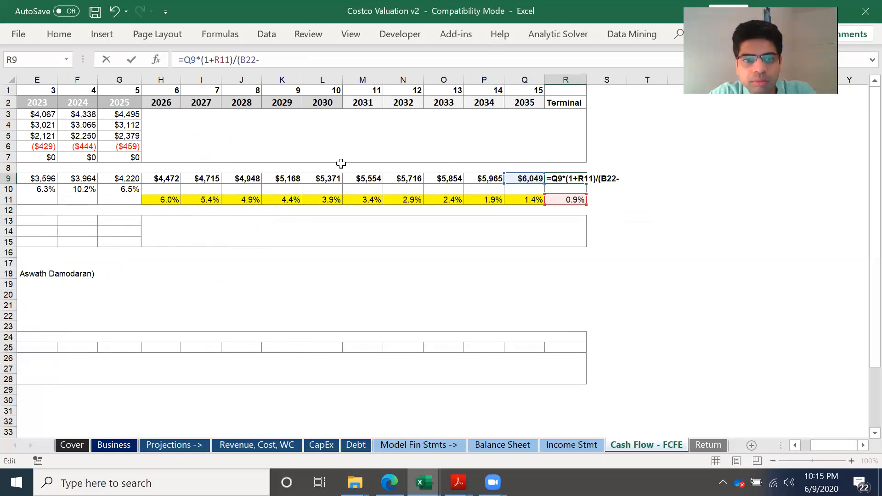
left_click(563, 199)
type(")")
key("Return")
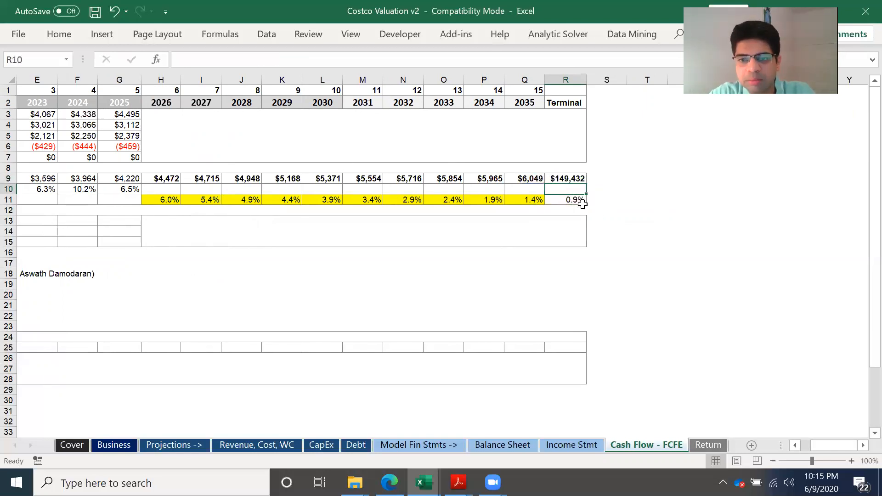
- Save the workbook and review the Opening Cash Balance, Dividends and Closing Cash Balance rows for 2020 to 2025
scroll(556, 246, "left", 4)
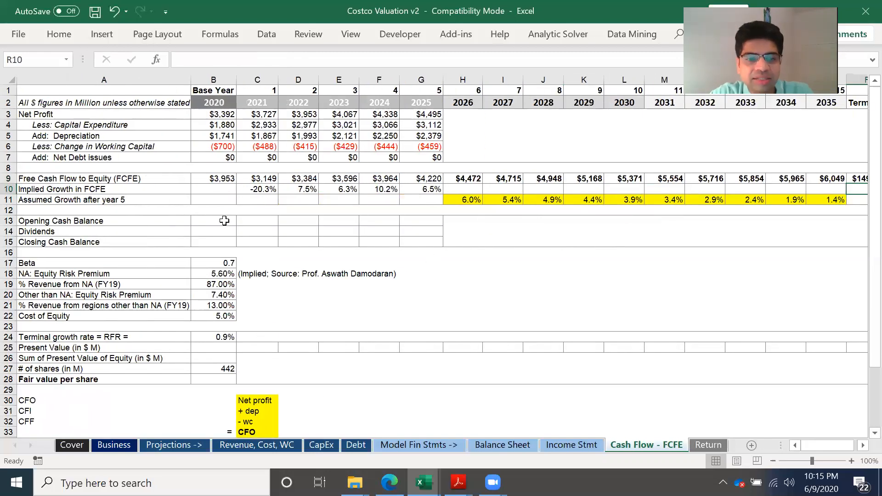
left_click(224, 221)
key("ctrl+s")
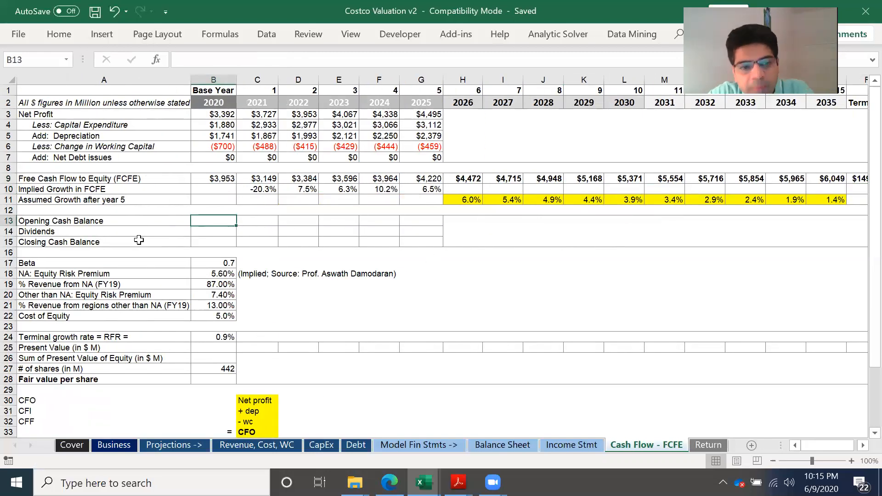
left_click(96, 224)
left_click_drag(269, 244, 433, 244)
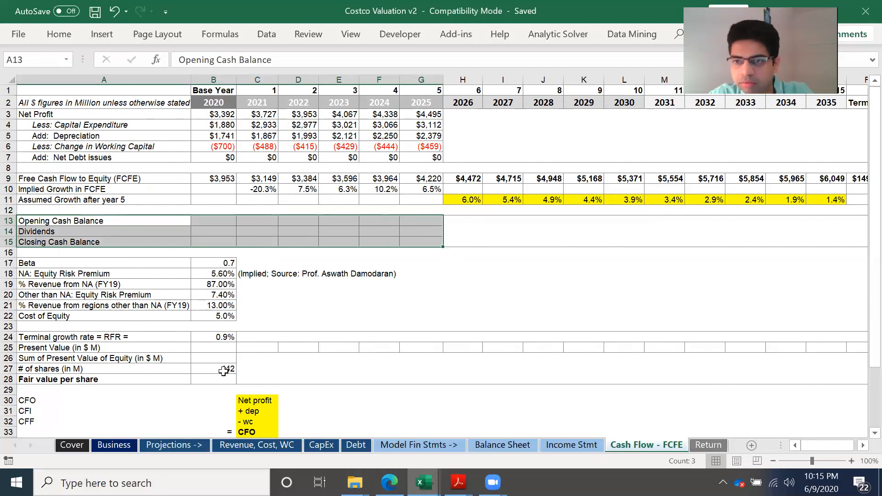
- Calculate the 2020 Opening Cash Balance as the sum of the Balance Sheet's 2019 cash and cash equivalents and short-term investments (F5+F6)
left_click(203, 221)
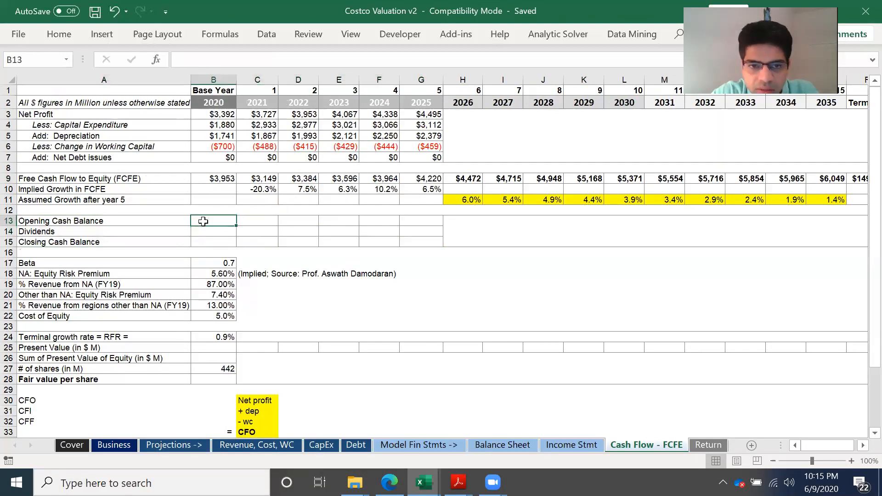
type("=")
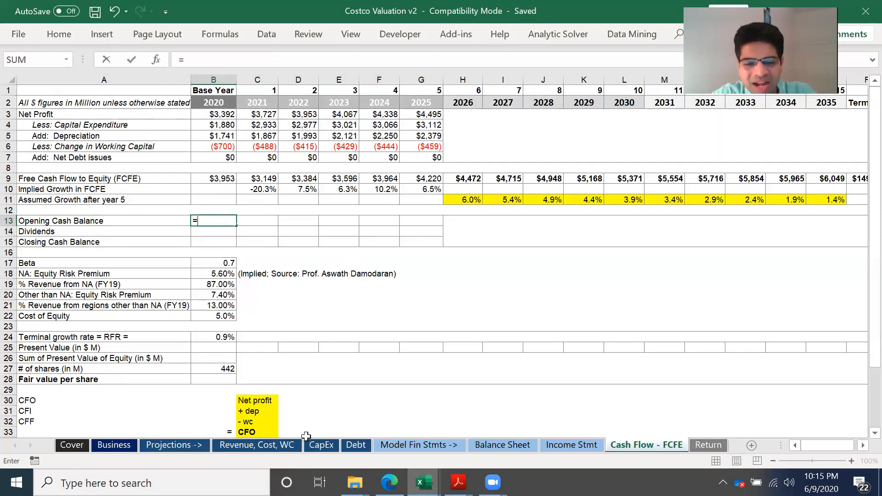
left_click(502, 443)
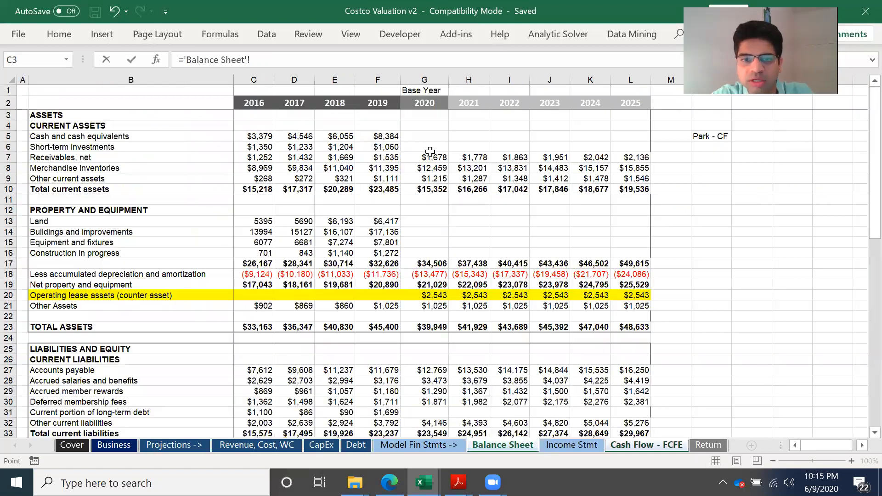
left_click(376, 136)
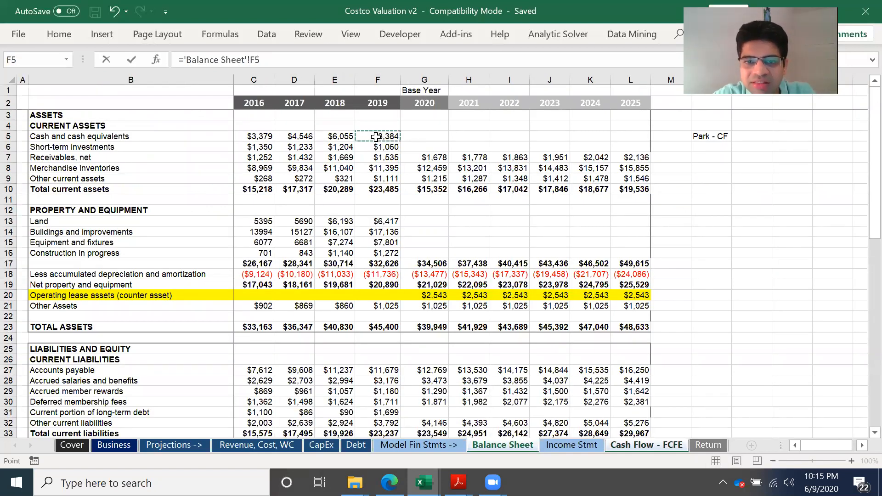
type("+")
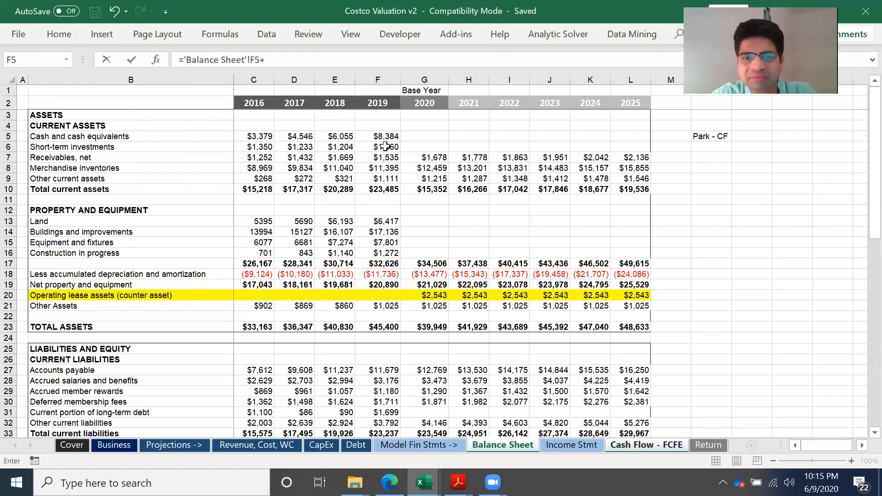
left_click(385, 147)
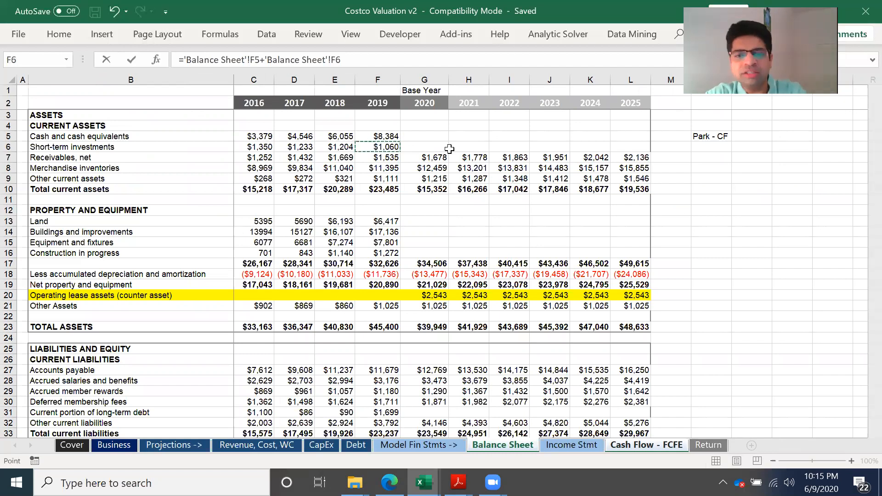
key("Return")
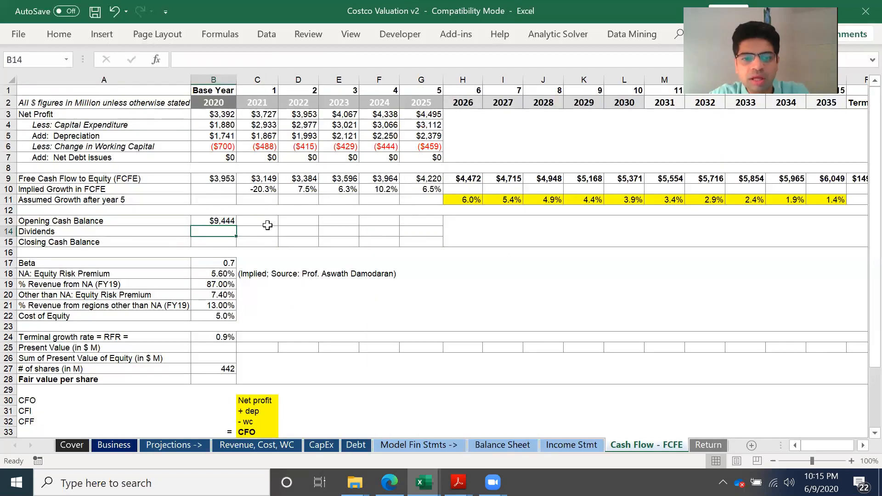
left_click(231, 222)
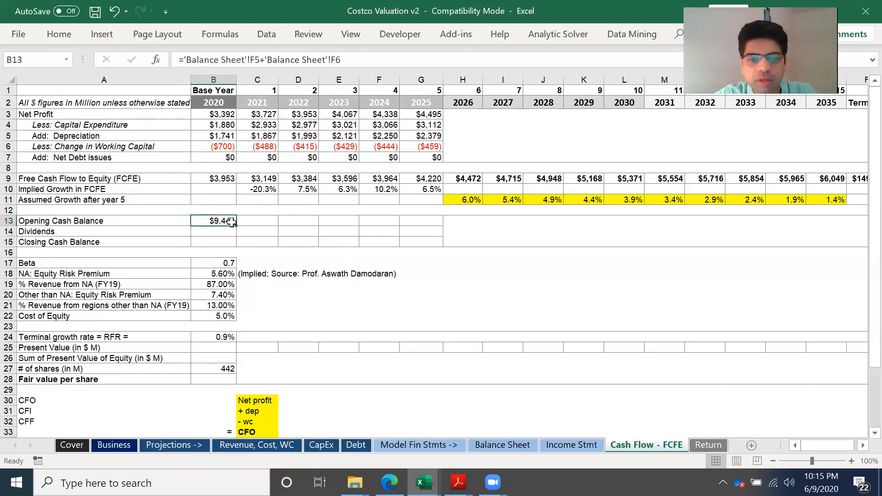
- Link the 2020 Dividends to the 2020 Dividend (in $ M), cell G114, on the Revenue, Cost, WC sheet
key("Down")
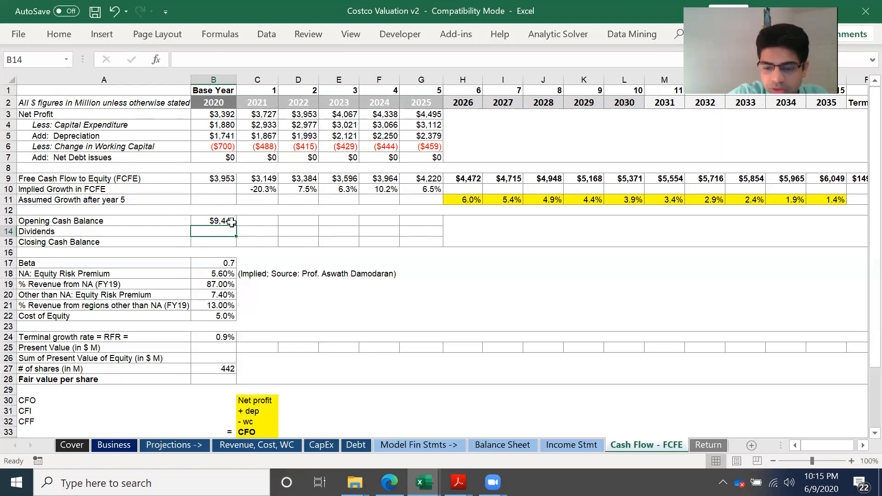
type("=")
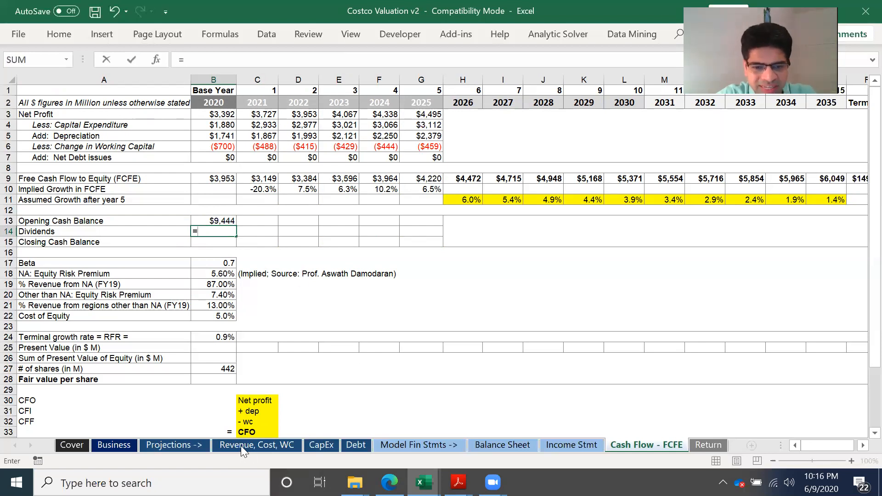
left_click(235, 443)
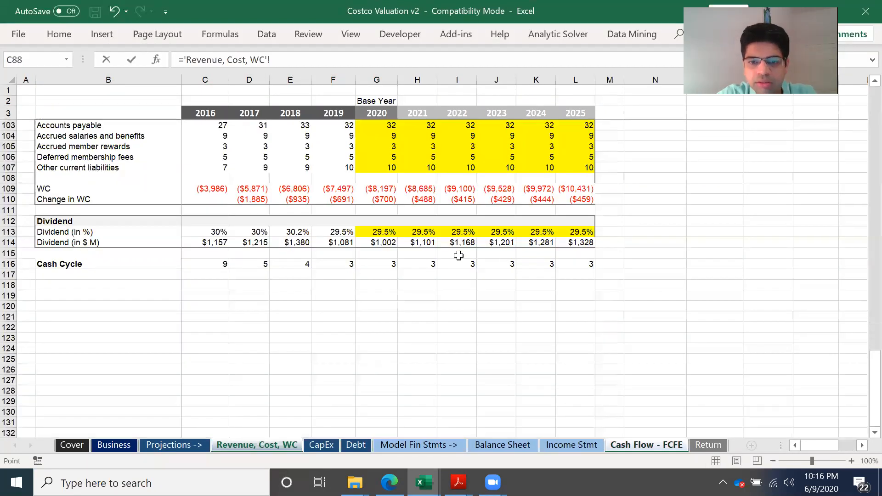
left_click(380, 245)
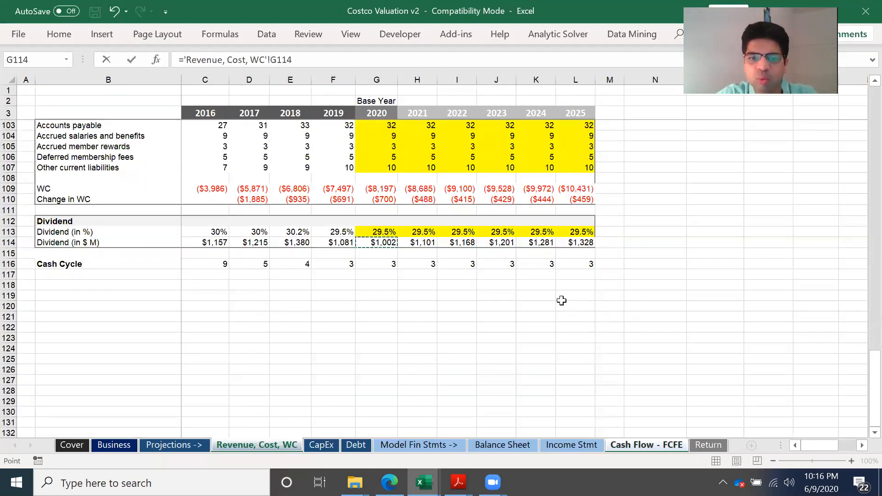
key("Return")
- Calculate the 2020 Closing Cash Balance as opening cash plus Free Cash Flow to Equity minus dividends (B13+B9-B14)
type("=")
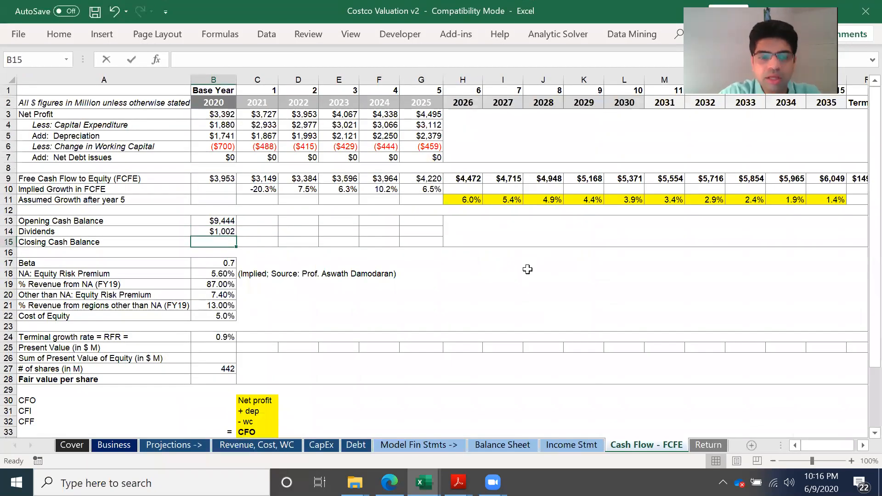
left_click(219, 220)
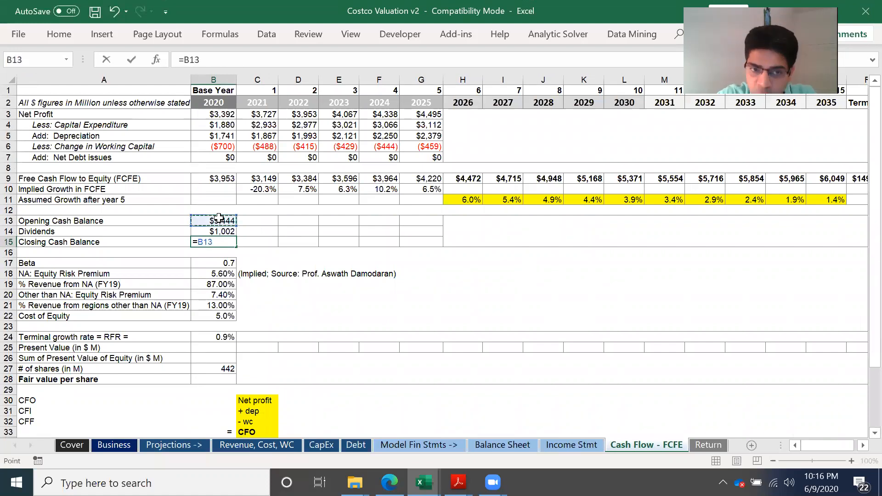
type("+")
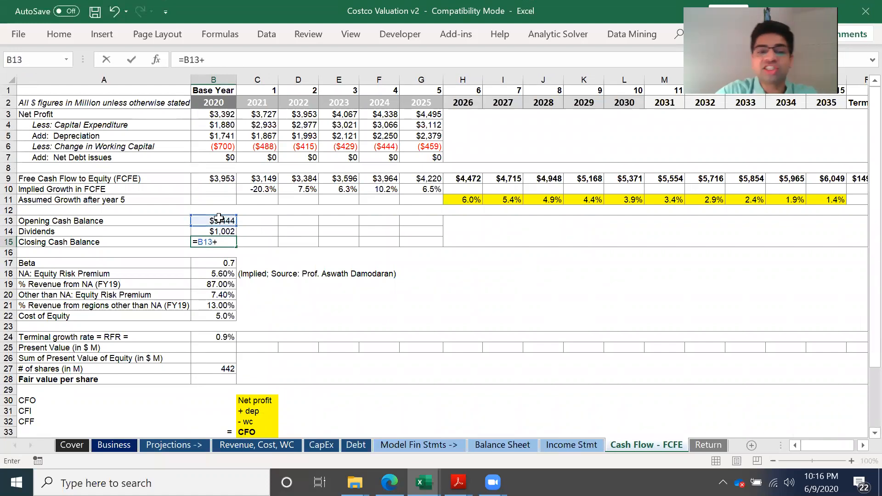
left_click(228, 177)
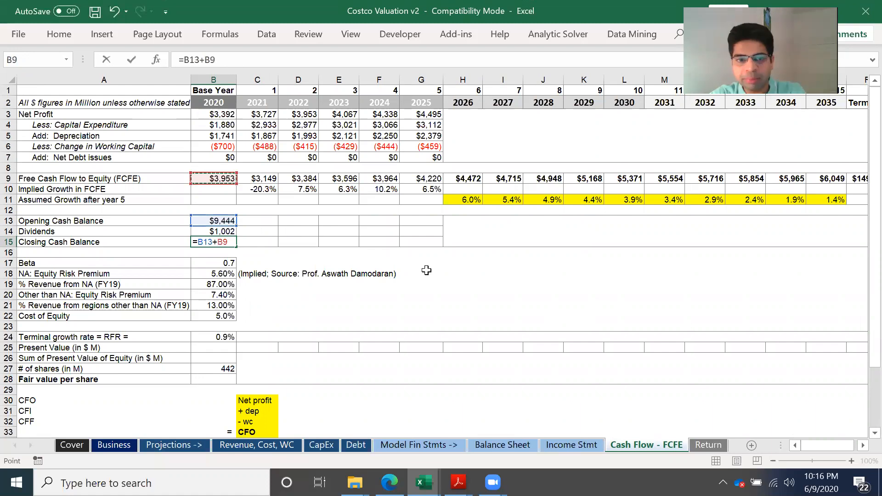
type("-")
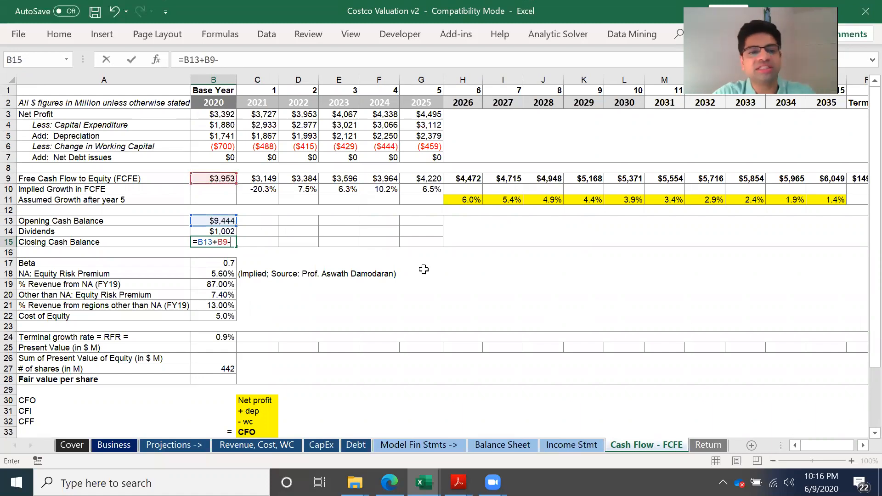
left_click(222, 230)
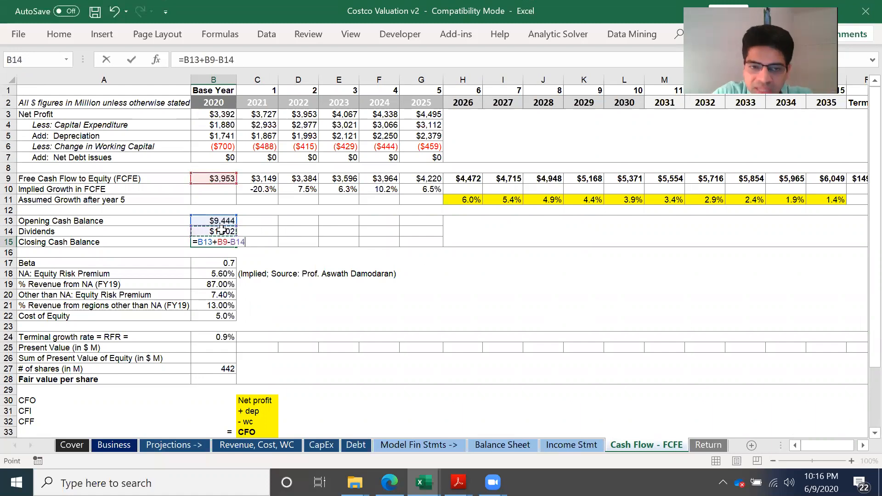
key("Return")
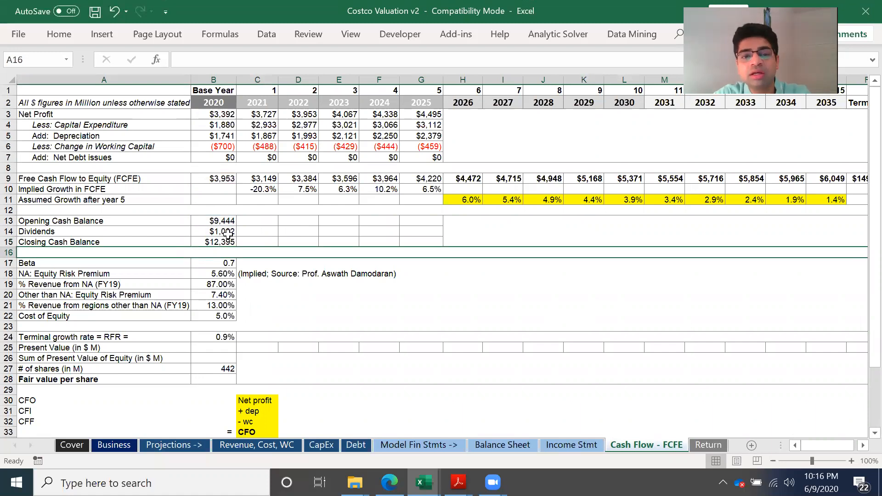
- Check the formulas behind the 2020 Closing Cash Balance and the 2020 Free Cash Flow to Equity
left_click(229, 243)
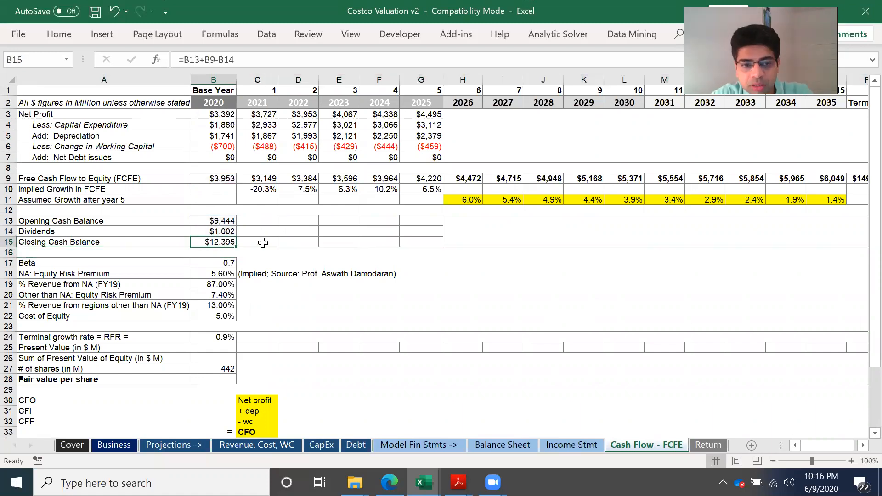
left_click(229, 170)
left_click(228, 178)
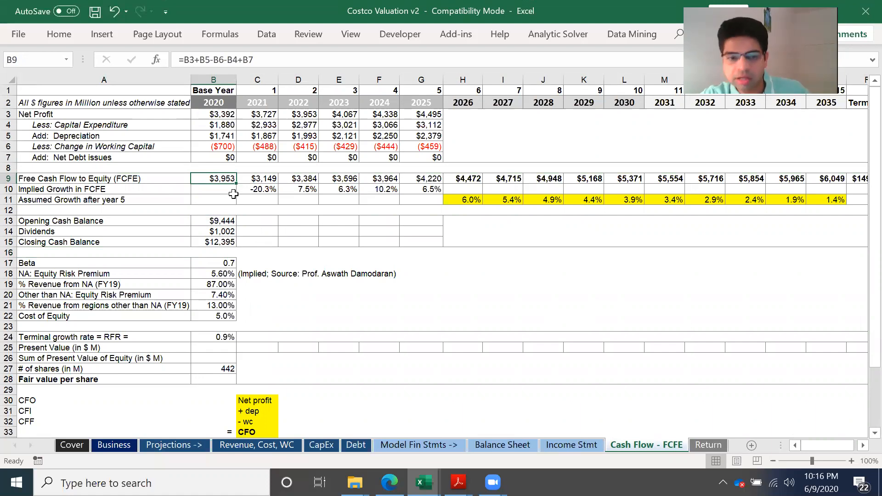
left_click(257, 219)
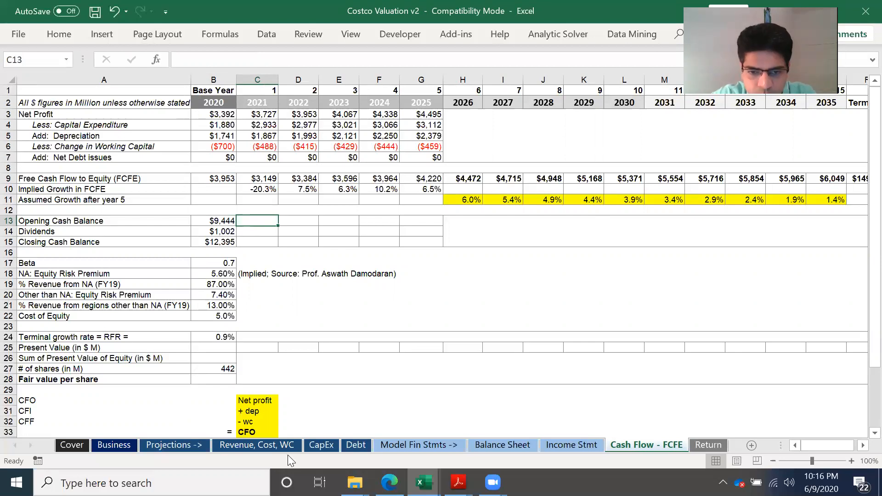
- Link the Balance Sheet's 2020 cash and cash equivalents to cell C15 on the Cash Flow - FCFE sheet
left_click(510, 452)
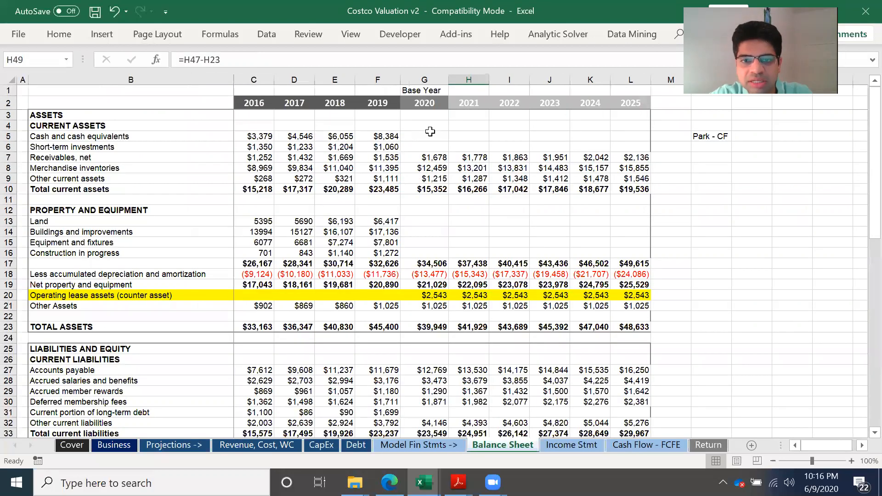
type("='Cash Flow - FCFE'!")
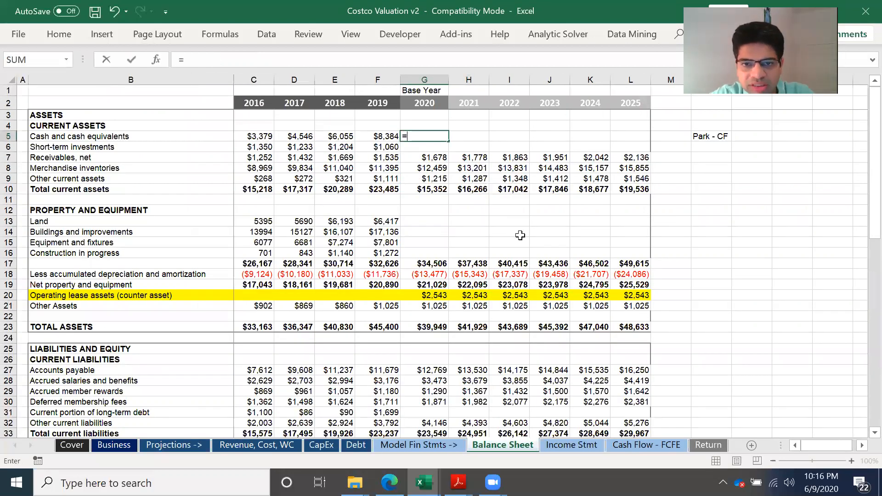
left_click(652, 447)
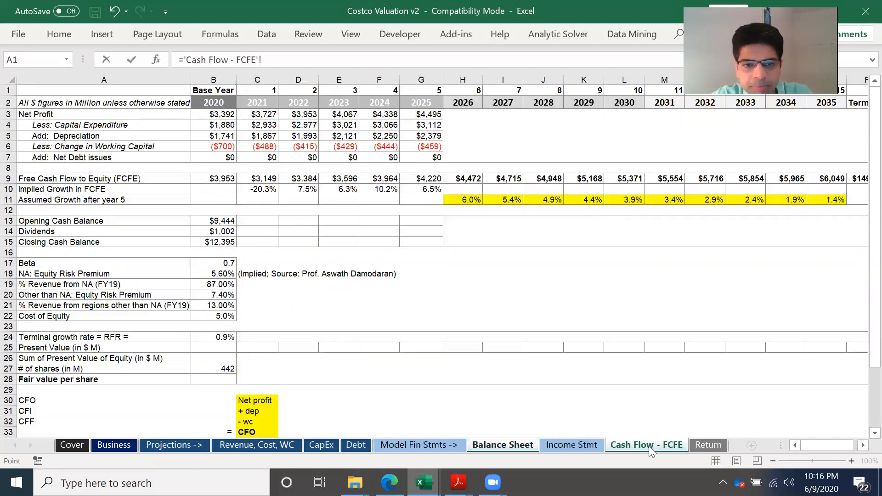
left_click(257, 242)
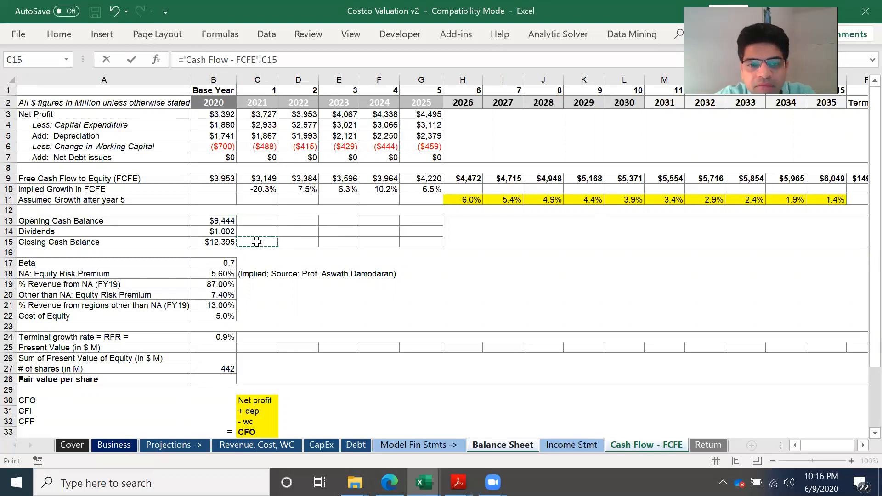
key("Return")
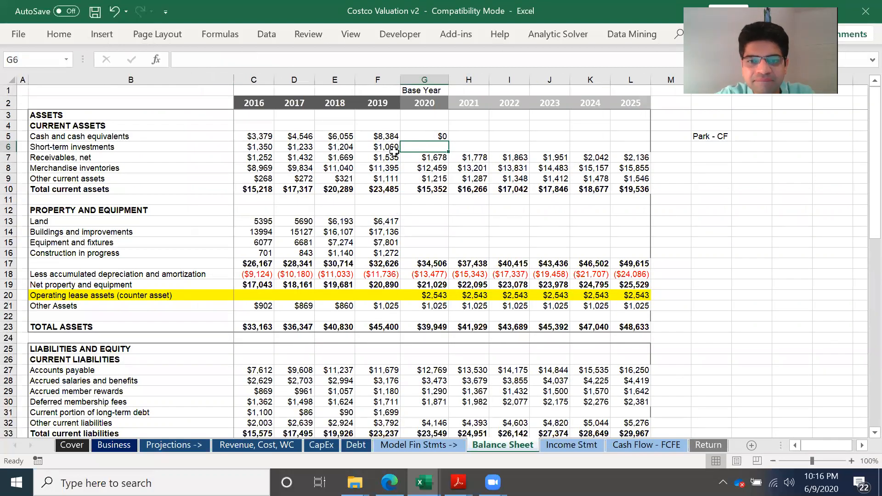
- Link the Balance Sheet's 2020 cash and cash equivalents to the 2020 Closing Cash Balance, cell B15, on the Cash Flow - FCFE sheet
left_click(432, 133)
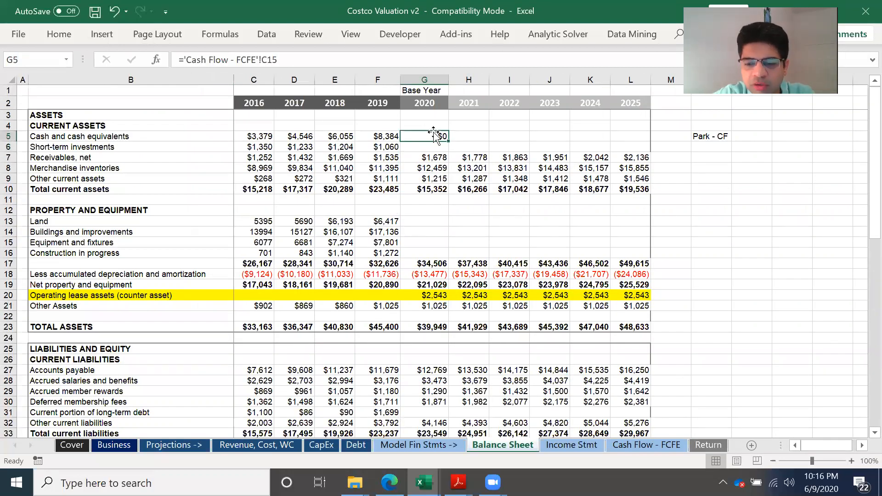
type("=")
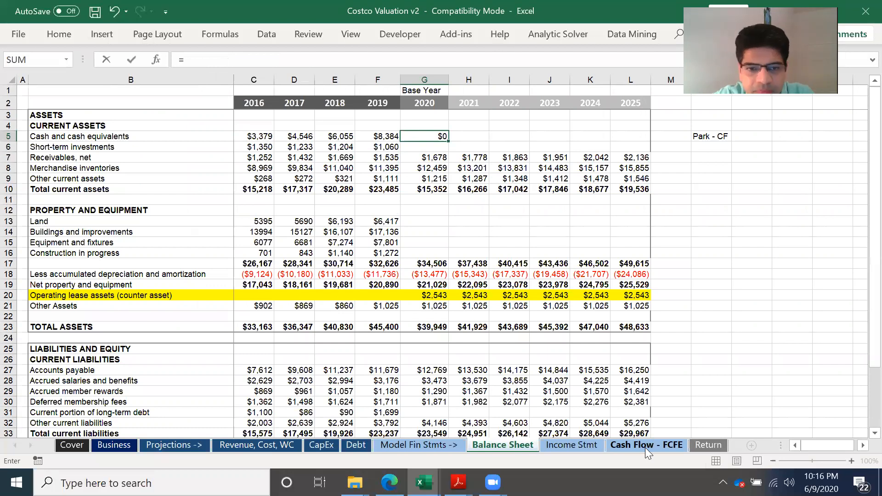
left_click(646, 448)
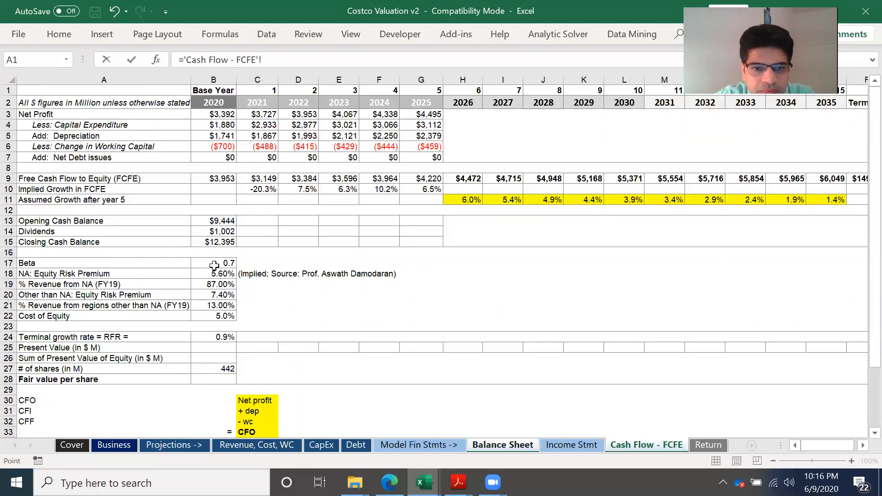
left_click(219, 241)
key("Return")
- Copy the Balance Sheet's 2020 cash and cash equivalents formula across 2021 to 2025
left_click(432, 135)
key("Right")
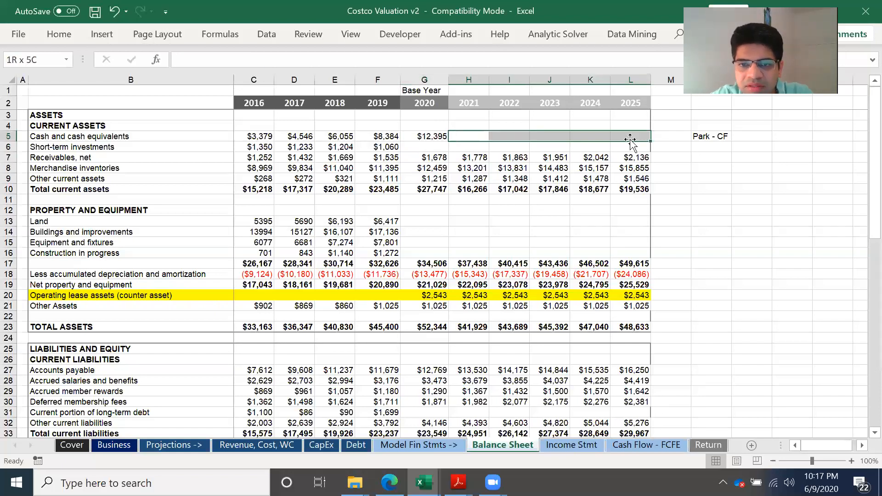
key("Left")
left_click_drag(450, 143, 649, 144)
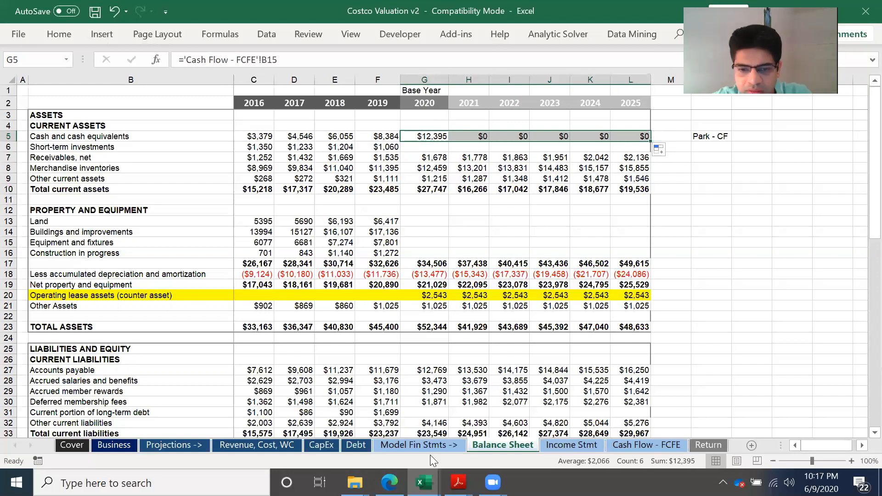
- Link the 2021 Opening Cash Balance on the Cash Flow - FCFE sheet to Balance Sheet cell H5 and copy it across to 2025
left_click(662, 446)
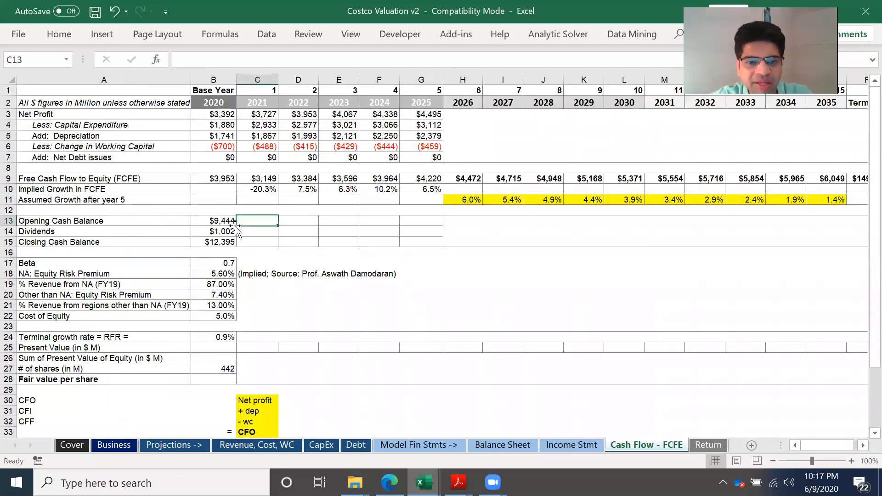
type("=")
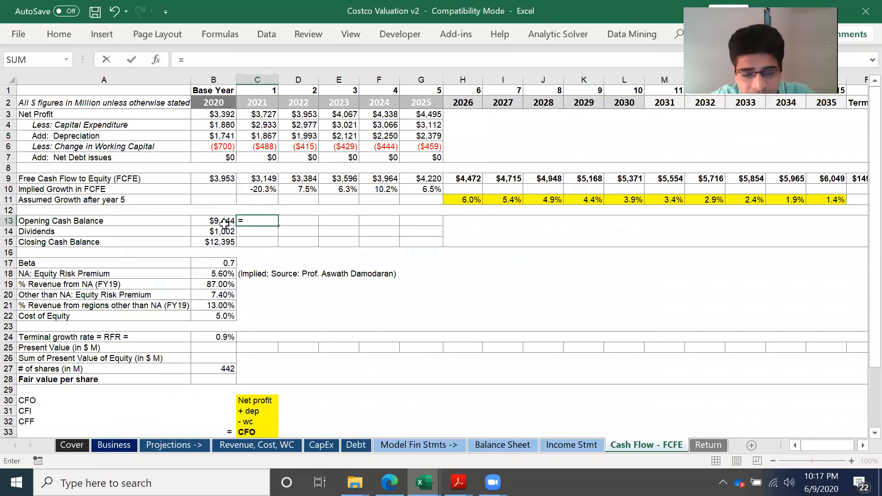
left_click(502, 444)
left_click(471, 134)
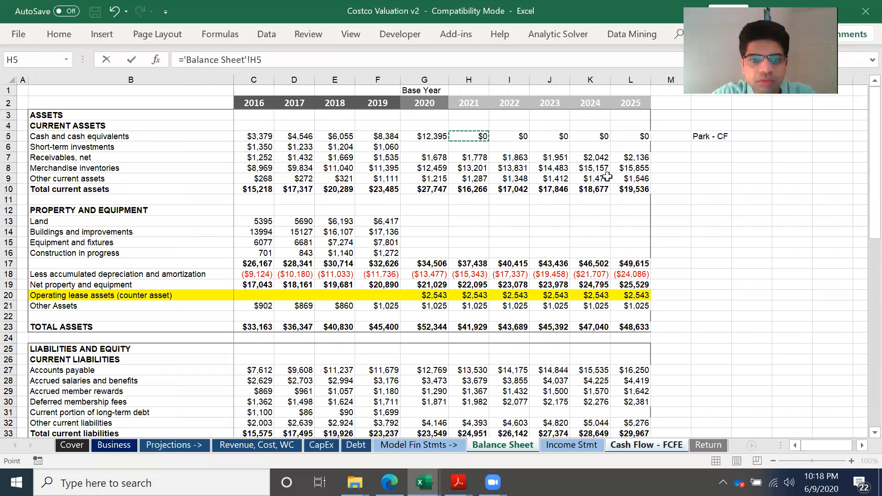
key("Return")
left_click(276, 223)
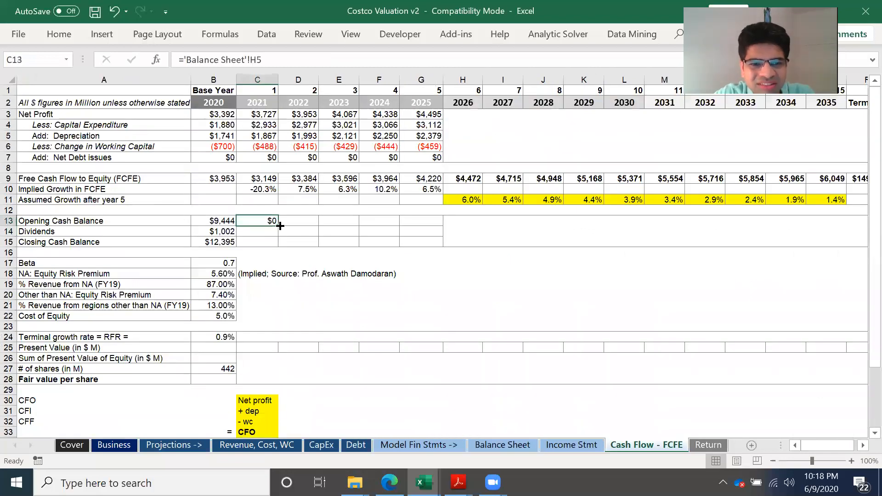
left_click_drag(279, 226, 453, 243)
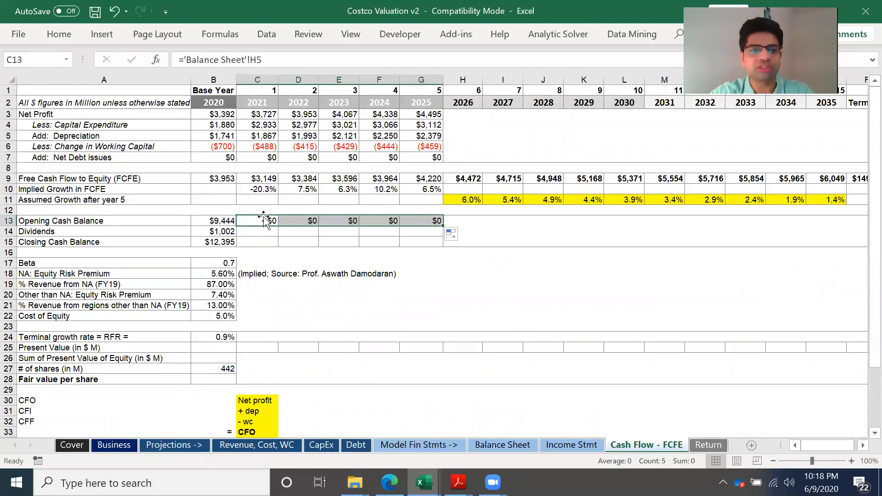
- Link the 2021 Dividends to the Dividend (in $ M) cell H114 on the Revenue, Cost, WC sheet and copy the link across to 2025
key("Down")
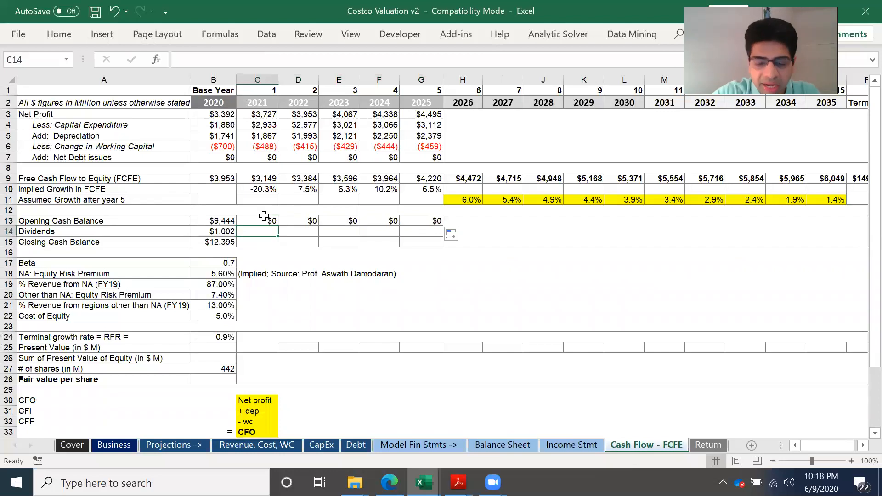
type("=")
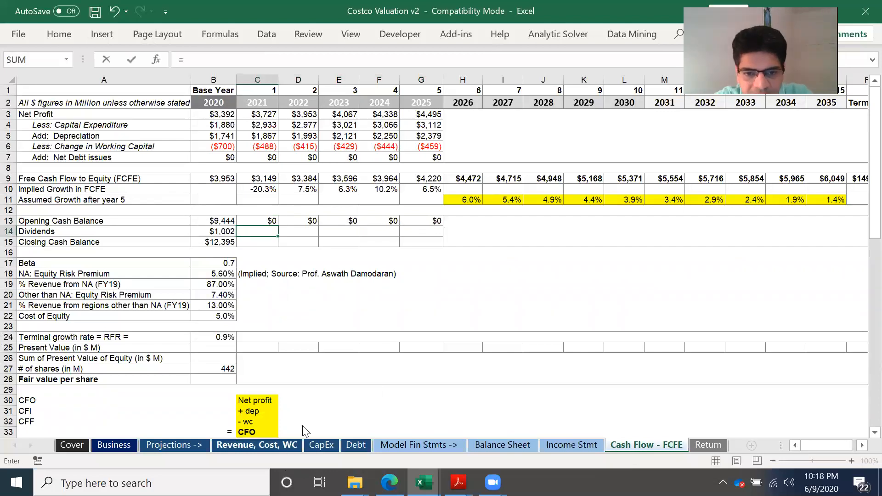
left_click(279, 448)
left_click(419, 241)
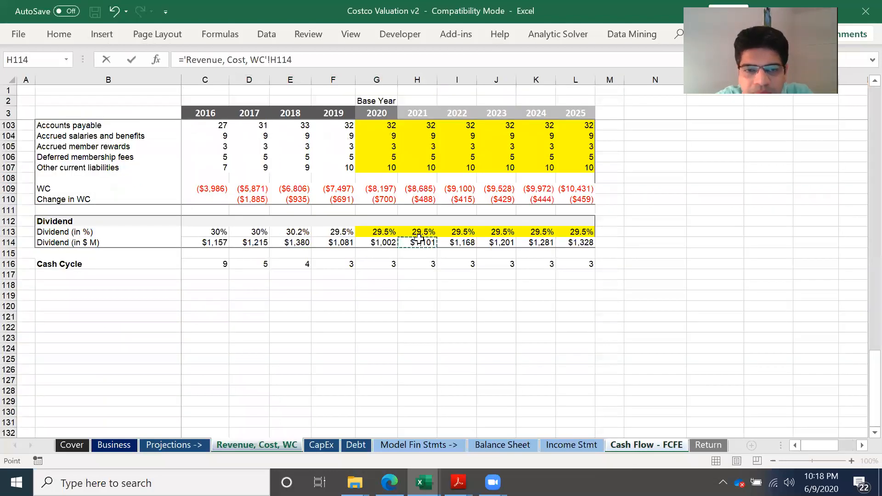
key("Return")
left_click(270, 232)
left_click_drag(278, 237, 446, 241)
- Calculate the 2021 Closing Cash Balance as opening cash plus FCFE minus dividends (C13+C9-C14) and copy it across to 2025
left_click(266, 243)
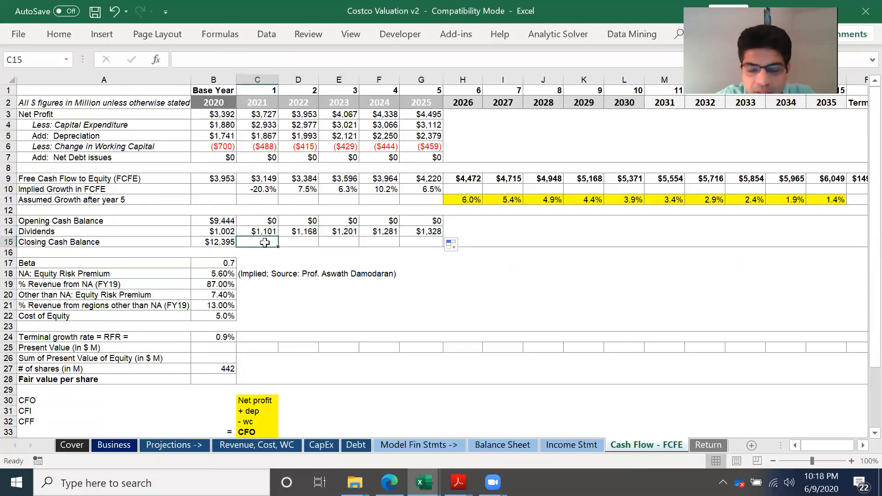
type("=")
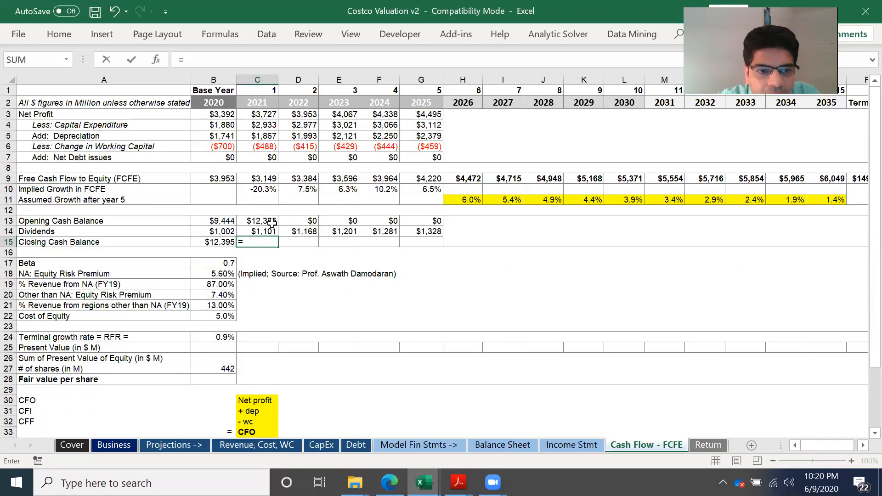
left_click(273, 221)
type("+")
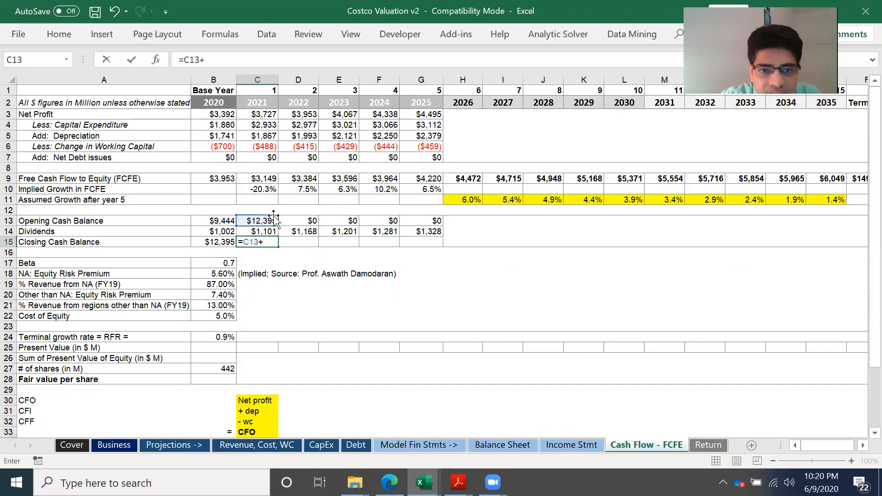
left_click(265, 178)
type("-")
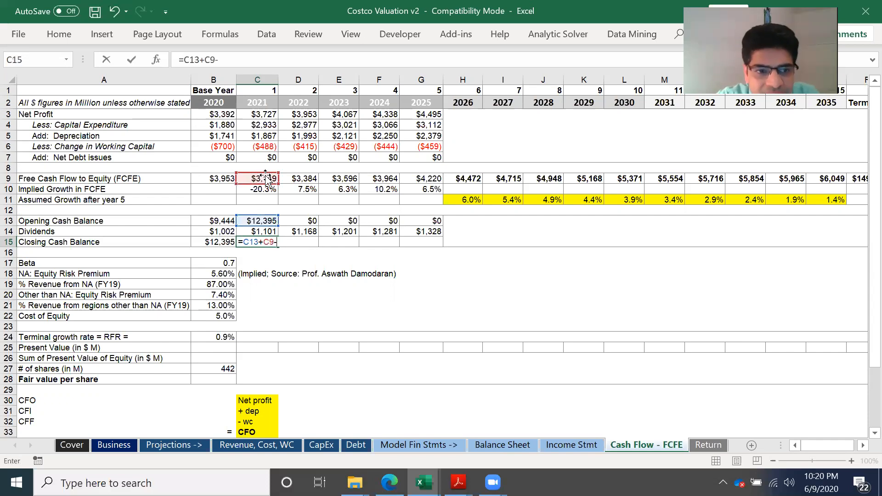
left_click(267, 231)
key("ctrl+Return")
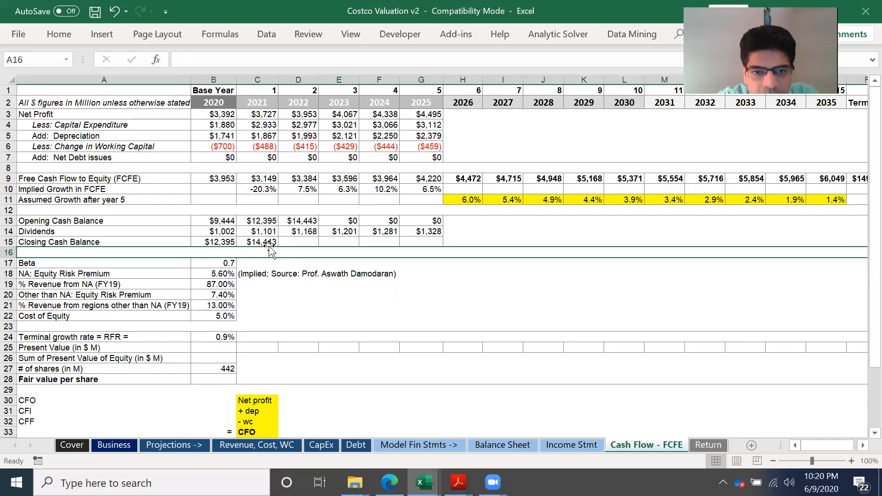
left_click_drag(279, 245, 441, 251)
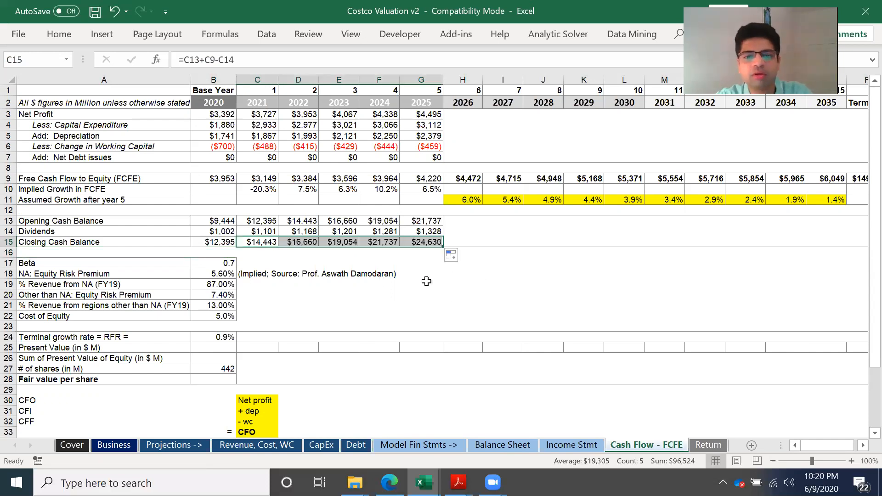
- Save the workbook and delete the "Park - CF" note beside the cash row on the Balance Sheet
key("ctrl+s")
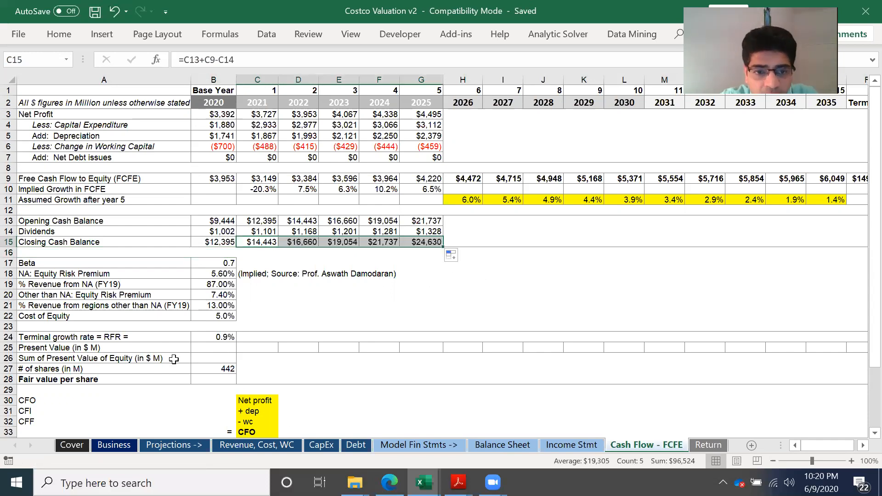
left_click(510, 445)
left_click(712, 135)
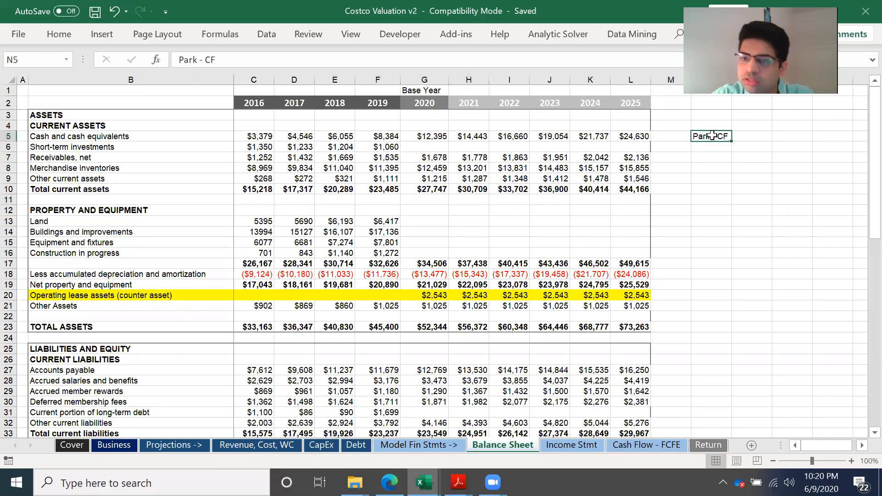
key("Delete")
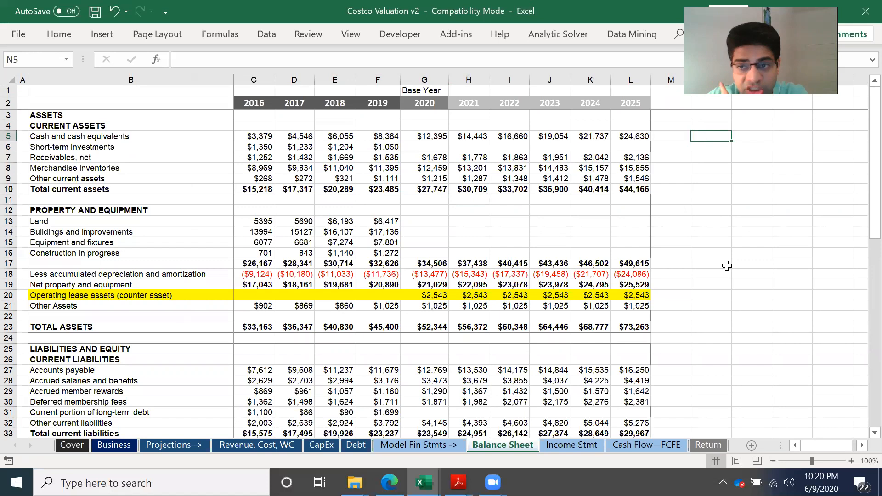
- Examine the Balance Sheet's balance check row and the formula behind 2020 Total Assets
scroll(727, 265, "down", 13)
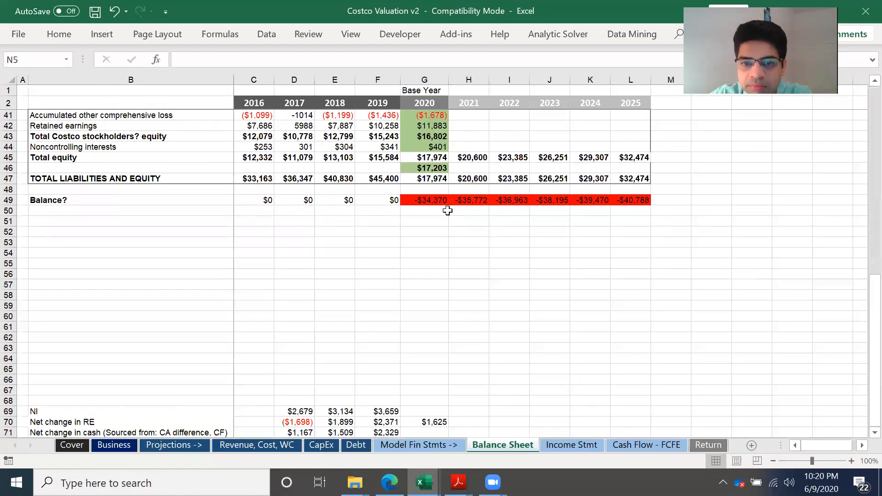
scroll(448, 211, "up", 5)
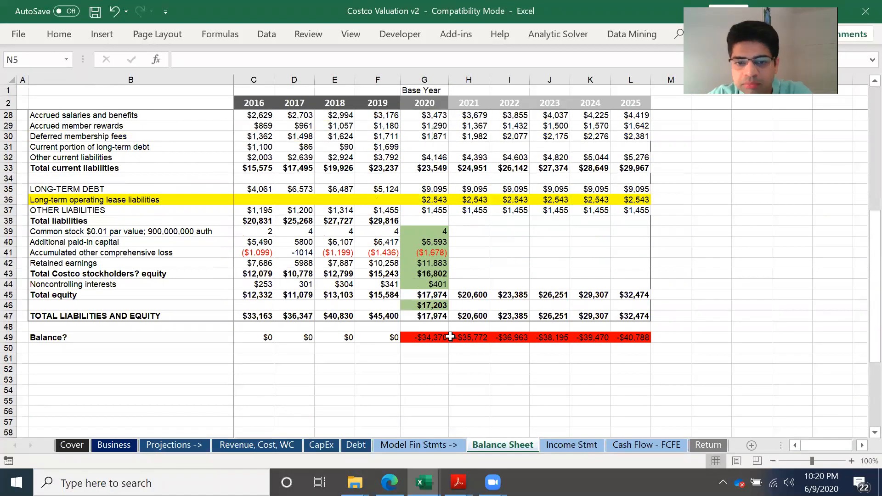
double_click(439, 341)
scroll(528, 312, "up", 17)
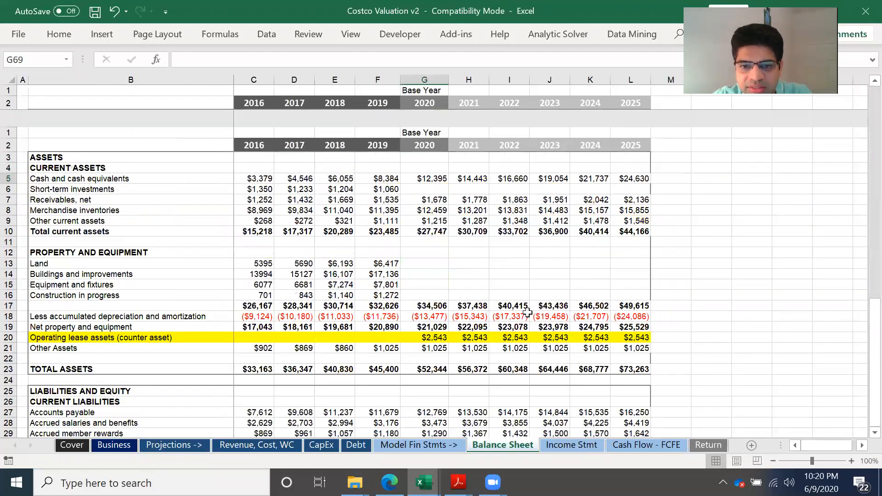
double_click(435, 326)
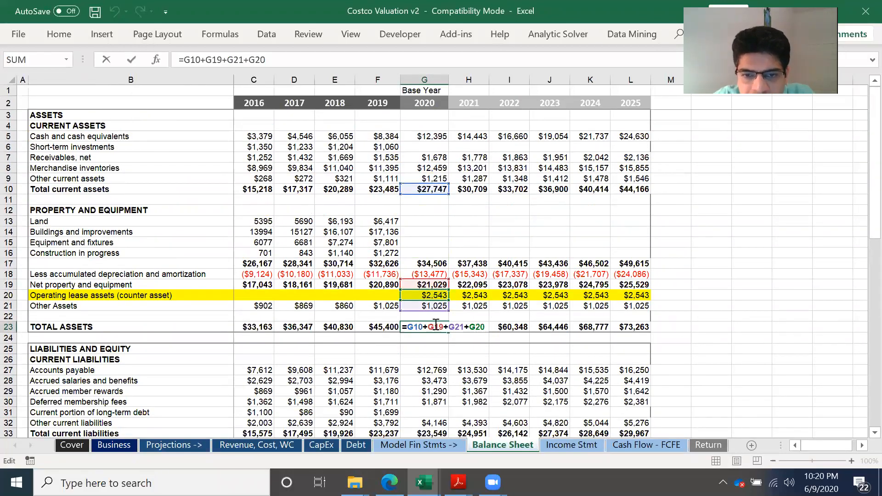
key("Return")
- Examine the formulas behind the 2020 balance check and 2020 Total Liabilities and Equity on the Balance Sheet
scroll(532, 341, "down", 1)
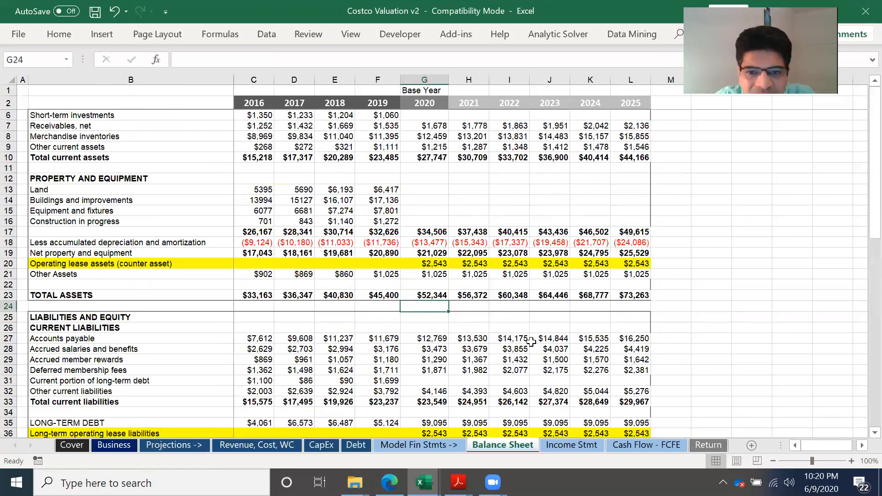
scroll(532, 341, "down", 5)
double_click(426, 401)
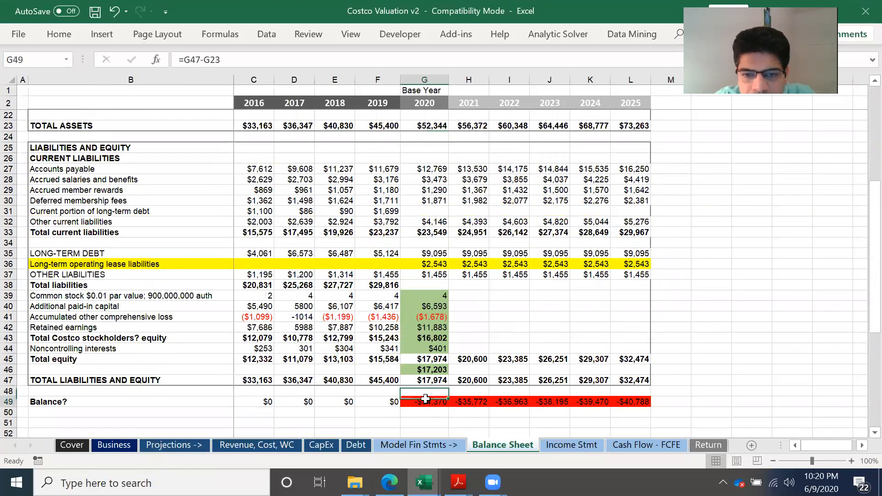
key("Return")
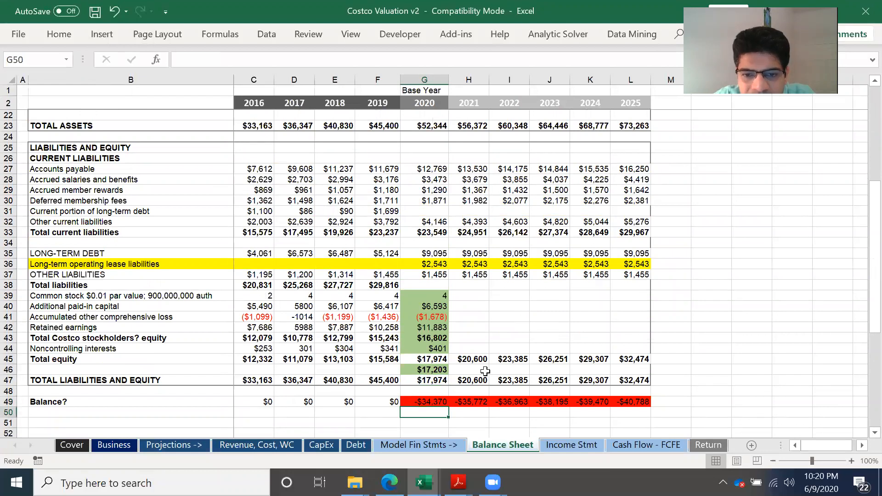
double_click(435, 401)
key("Return")
left_click(433, 380)
double_click(433, 380)
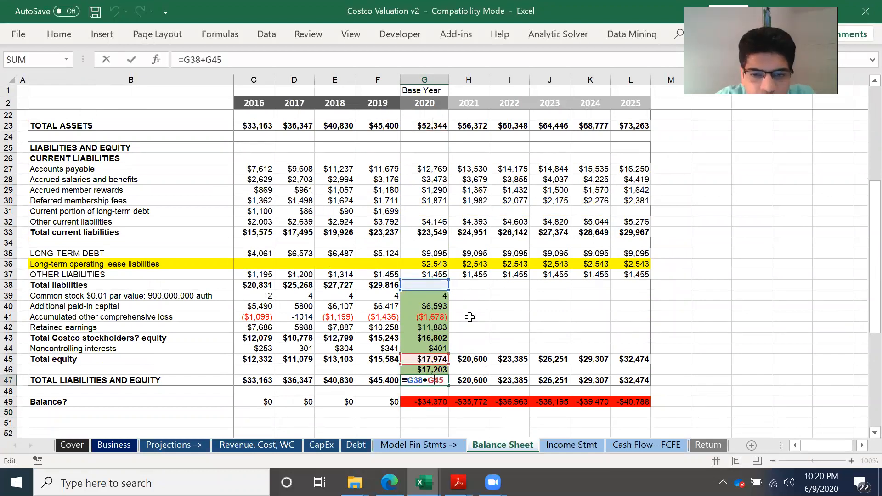
key("Return")
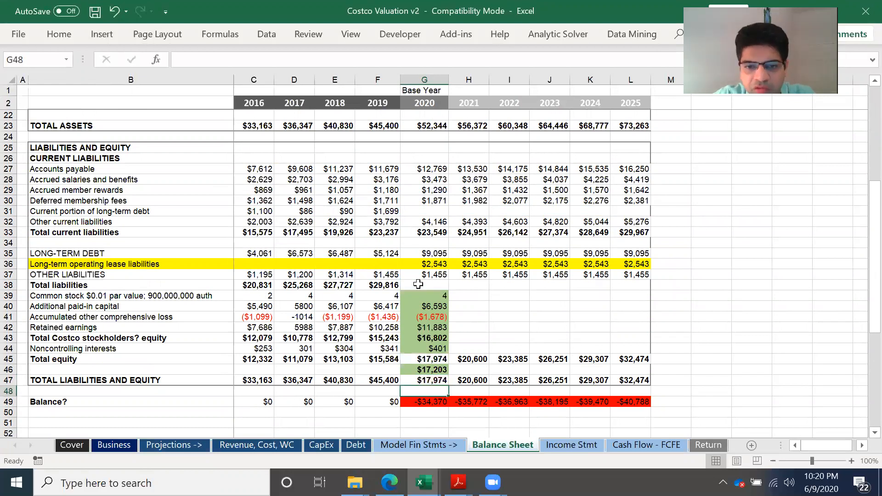
- Copy the 2019 Total liabilities formula across 2020 to 2025 on the Balance Sheet
left_click(385, 284)
left_click_drag(400, 290, 644, 292)
left_click(437, 401)
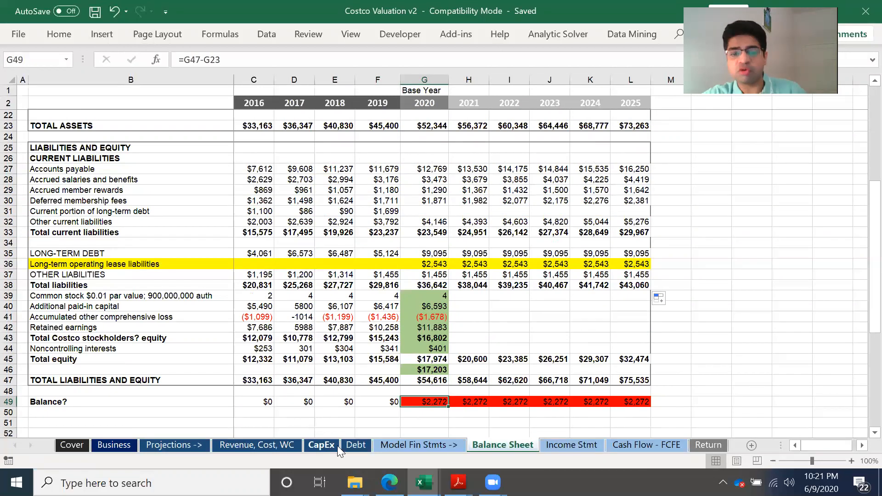
- Examine the standalone figure in G39 and the 2020 Long-Term Debt formula on the Debt sheet
left_click(351, 445)
left_click(390, 359)
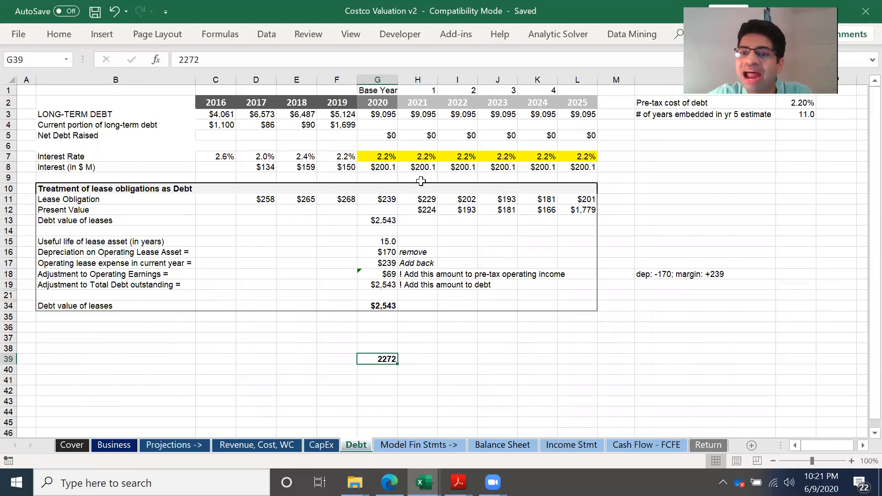
left_click(384, 115)
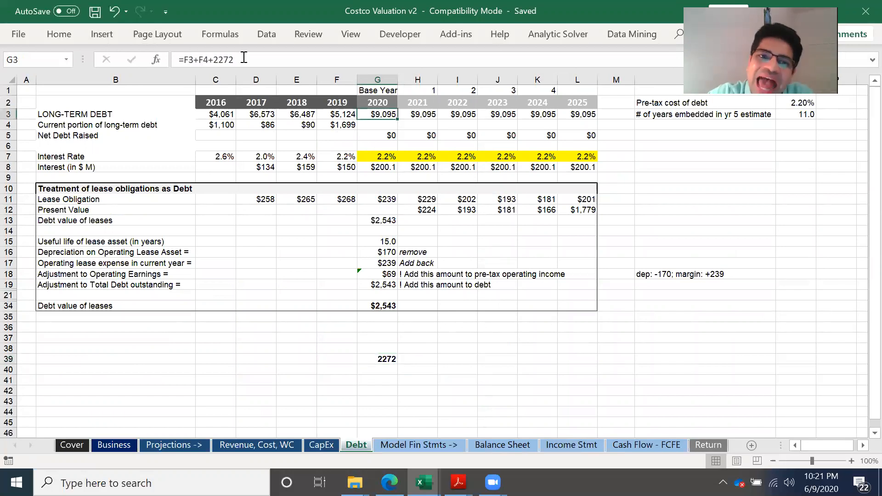
left_click(235, 58)
left_click_drag(219, 57, 209, 56)
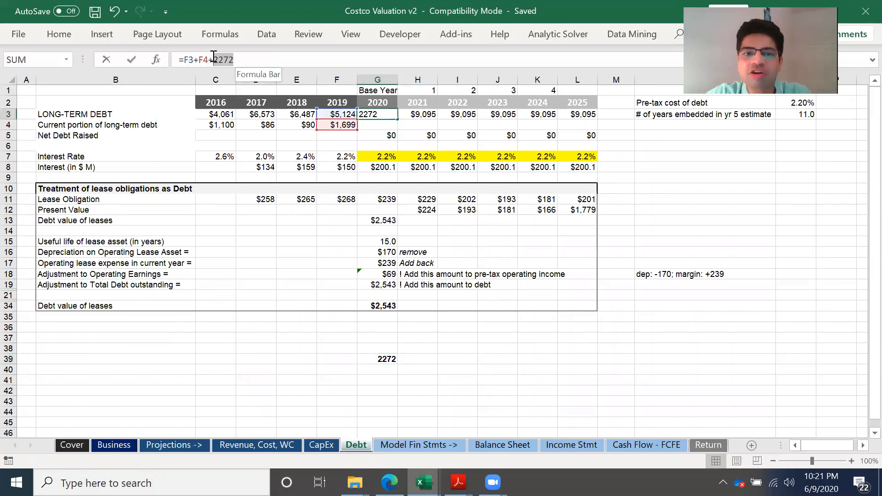
key("Escape")
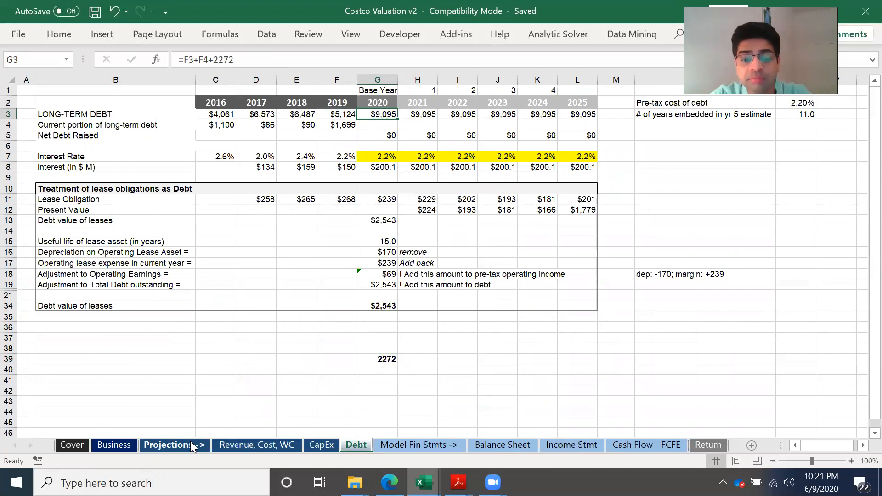
- Add the new debt in Debt!G39 to the 2020 Other Assets formula on the Balance Sheet, making it =F21+Debt!G39
left_click(505, 447)
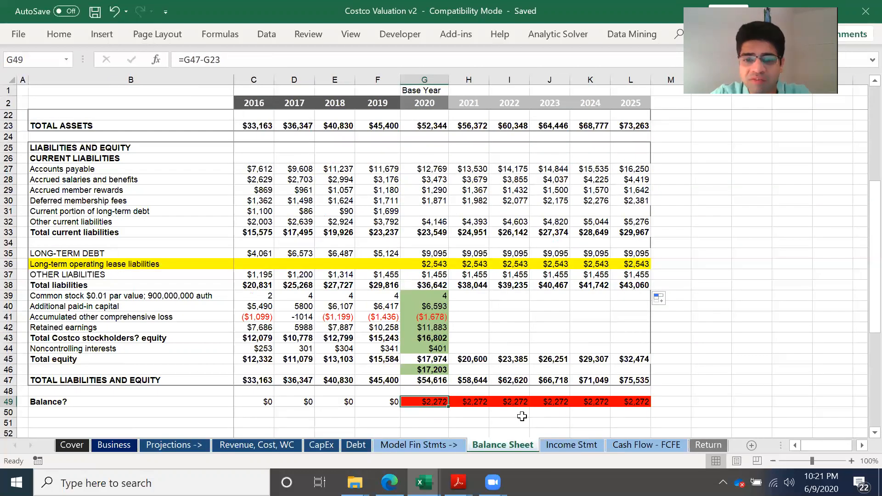
scroll(461, 393, "down", 1)
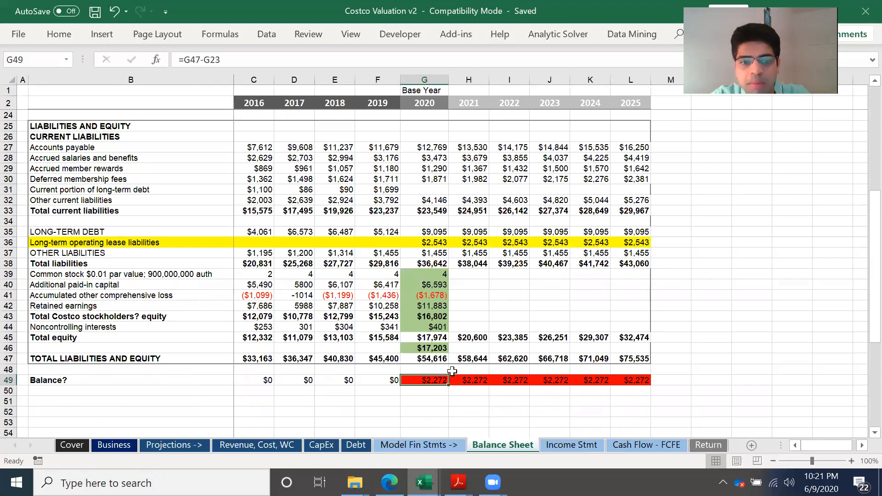
scroll(452, 370, "up", 2)
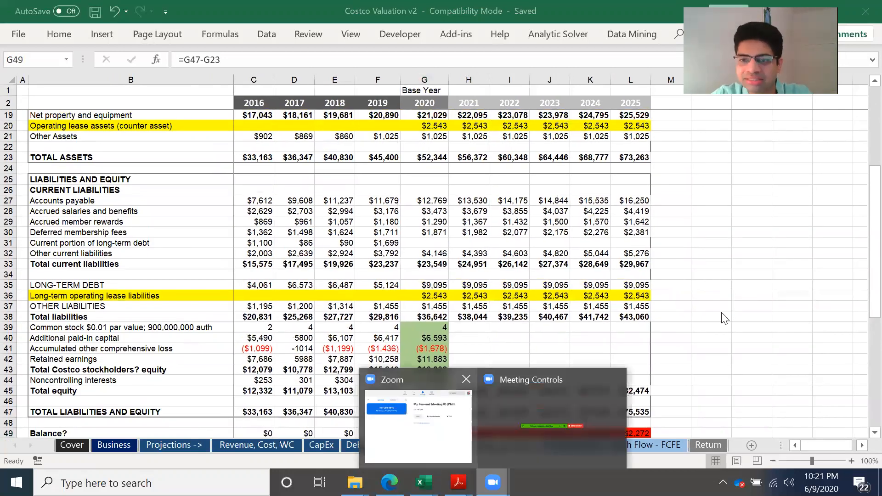
scroll(506, 253, "up", 5)
left_click(428, 317)
left_click(429, 306)
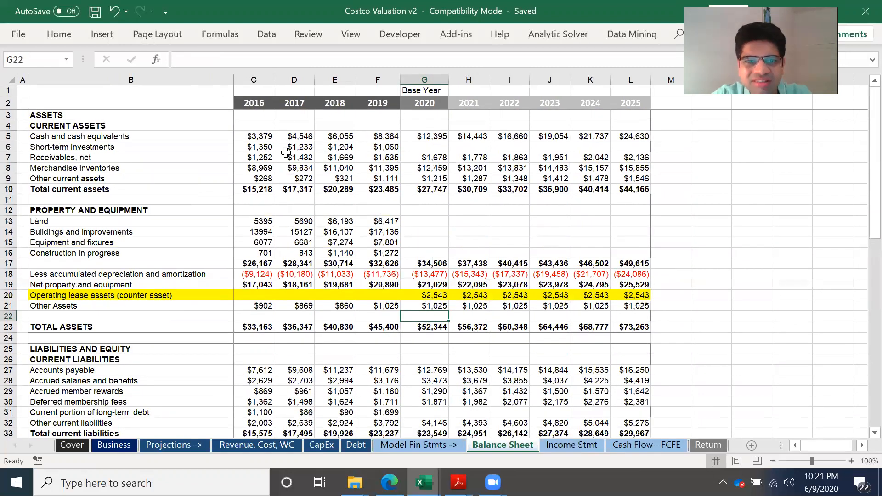
left_click(226, 62)
type("+2272")
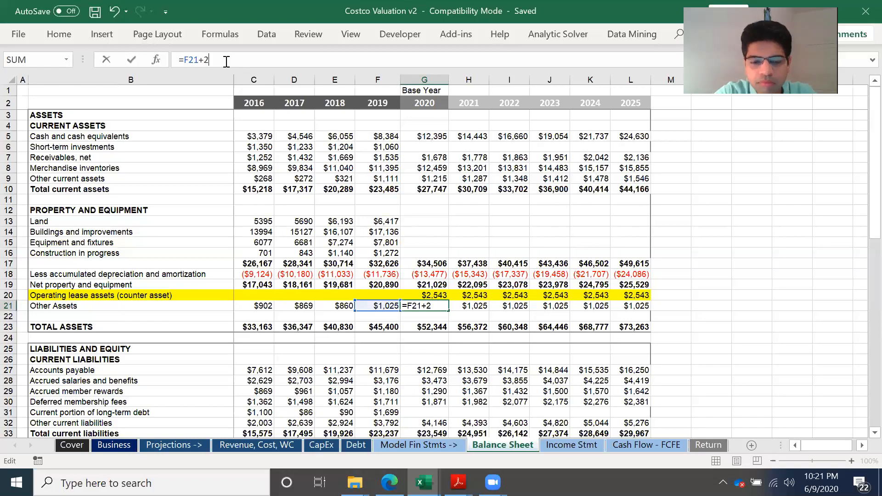
key("BackSpace")
key("BackSpace")
key("BackSpace")
key("BackSpace")
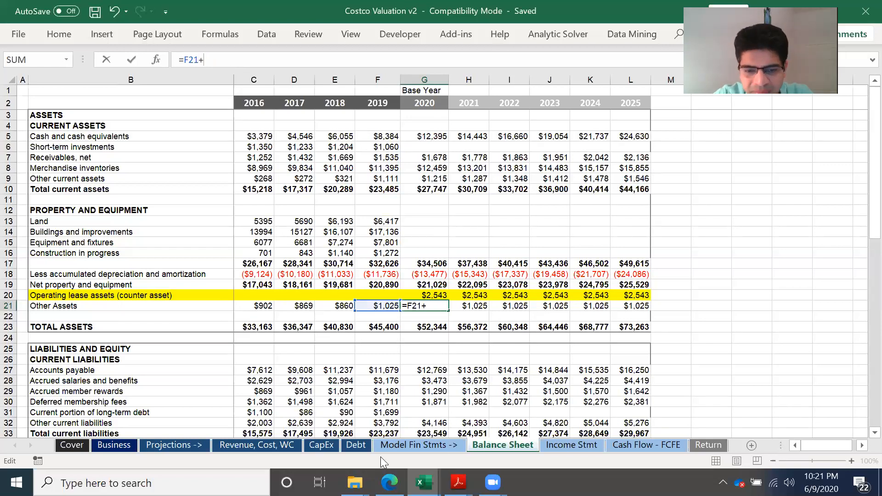
left_click(345, 447)
left_click(392, 358)
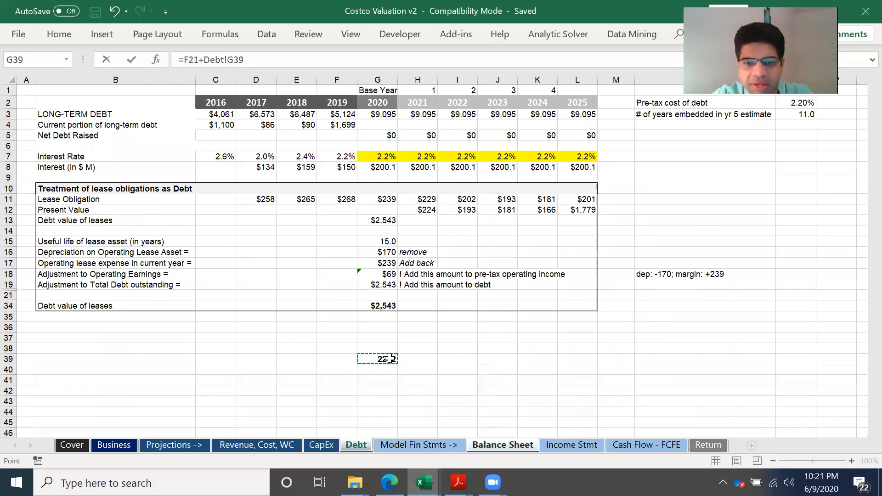
key("Return")
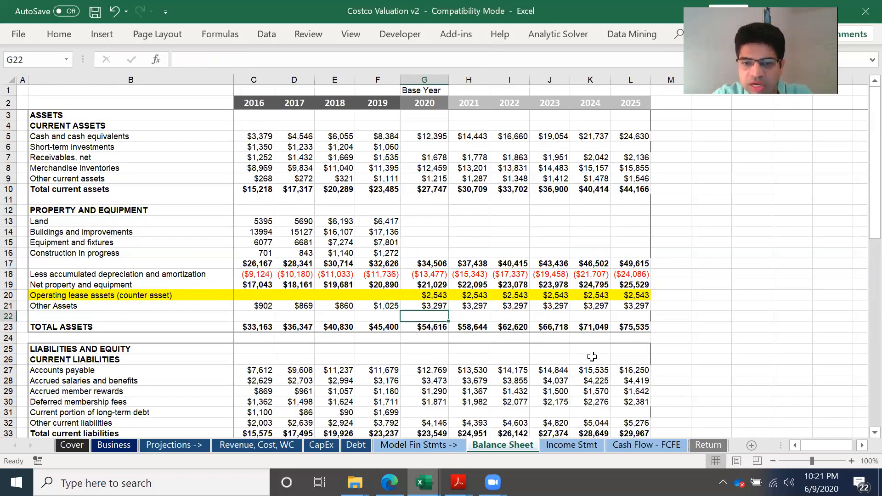
- Review the balance check row for 2020 to 2025, switch to the Cash Flow - FCFE sheet and save the workbook
scroll(591, 354, "down", 9)
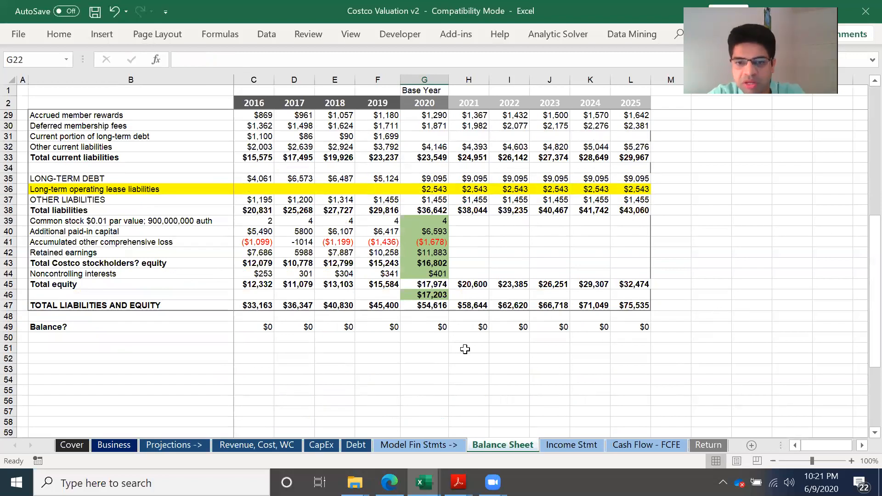
left_click_drag(438, 335, 632, 326)
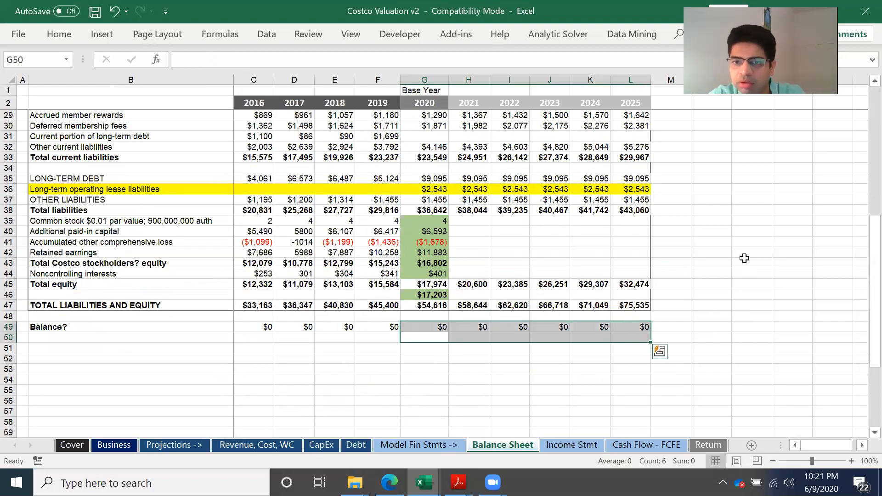
scroll(742, 260, "up", 9)
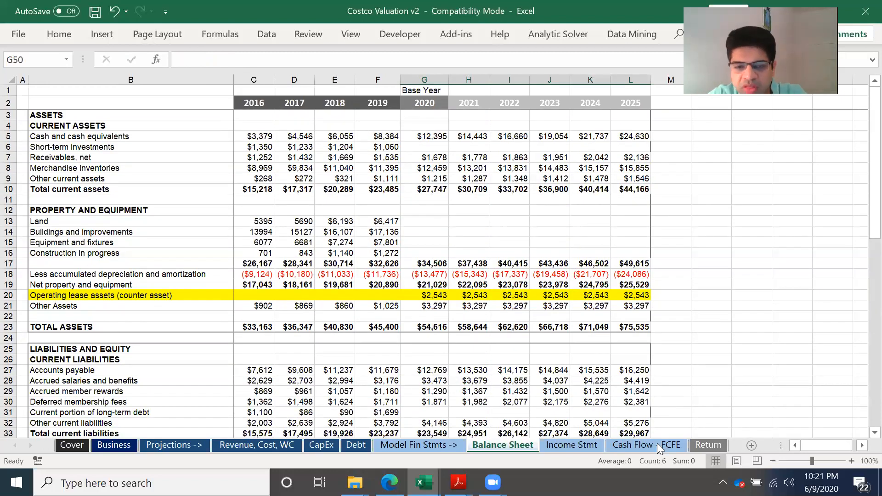
left_click(657, 445)
key("ctrl+s")
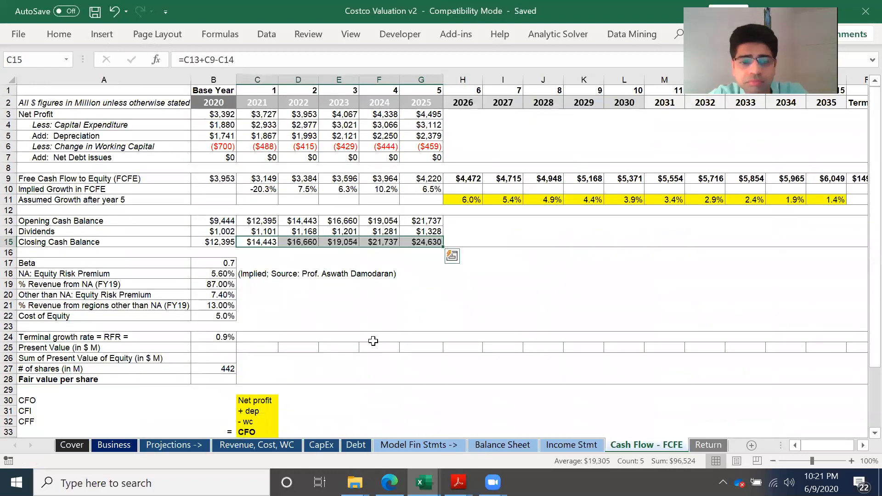
left_click(233, 336)
left_click(233, 347)
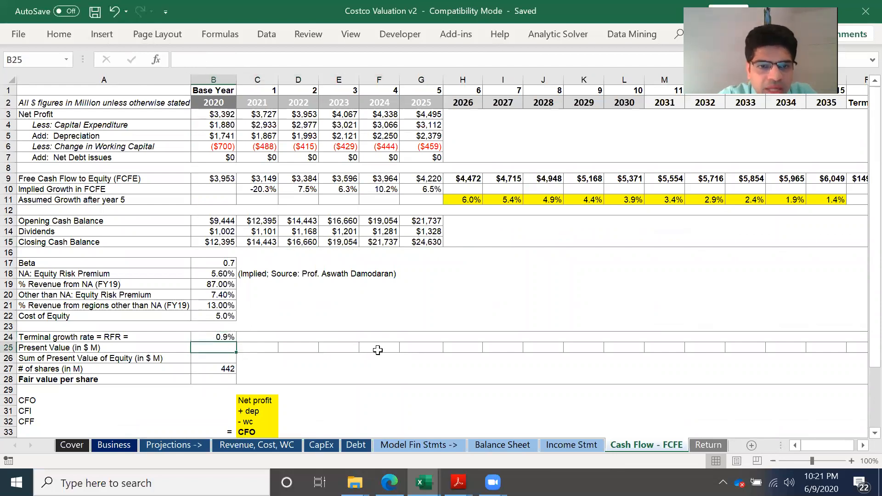
key("Right")
type("=")
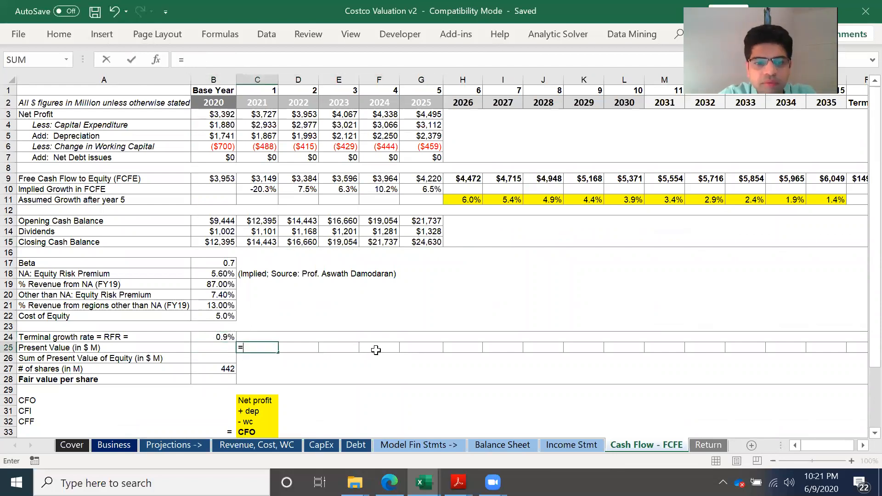
key("Escape")
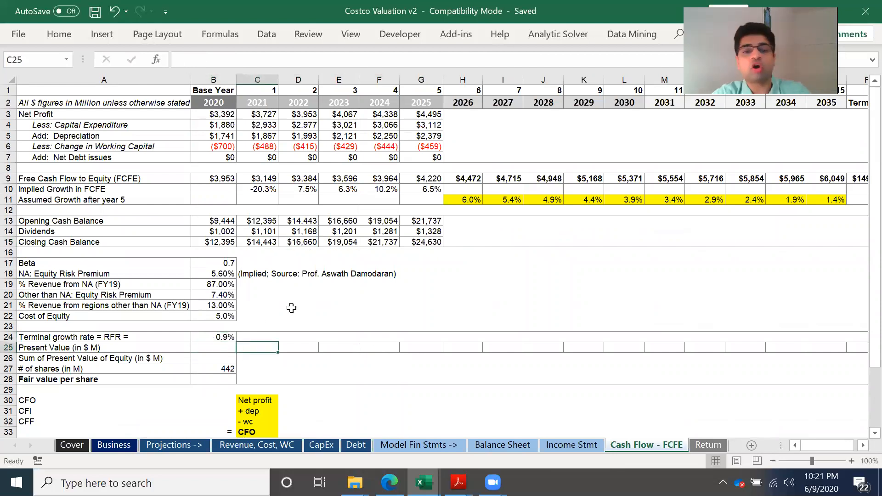
- Examine the beta, both equity risk premiums and the Cost of Equity formula on the Cash Flow - FCFE sheet
left_click(222, 262)
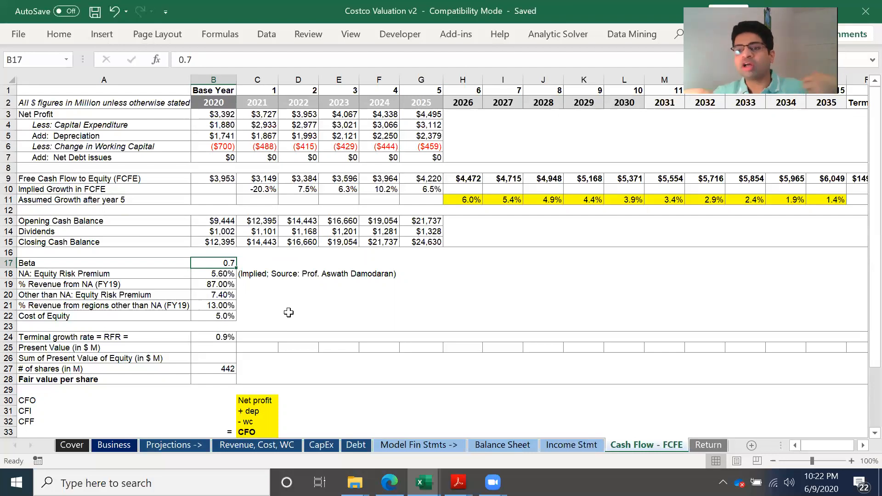
left_click(224, 274)
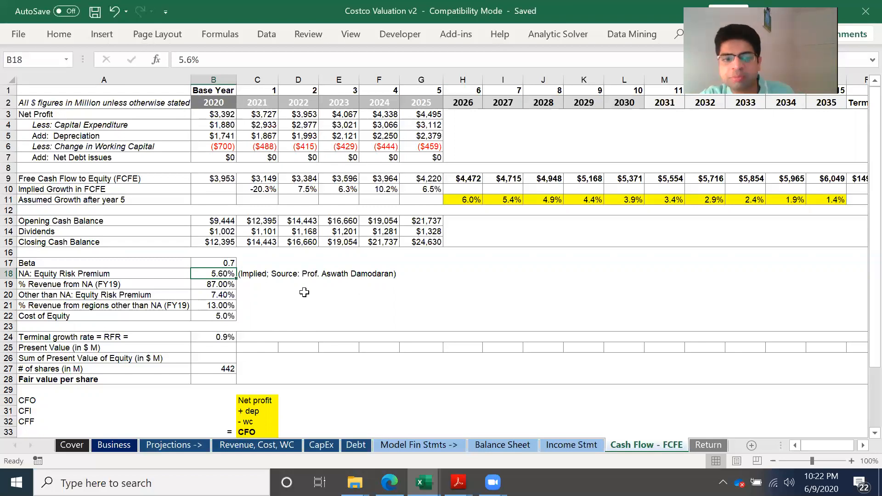
left_click(227, 296)
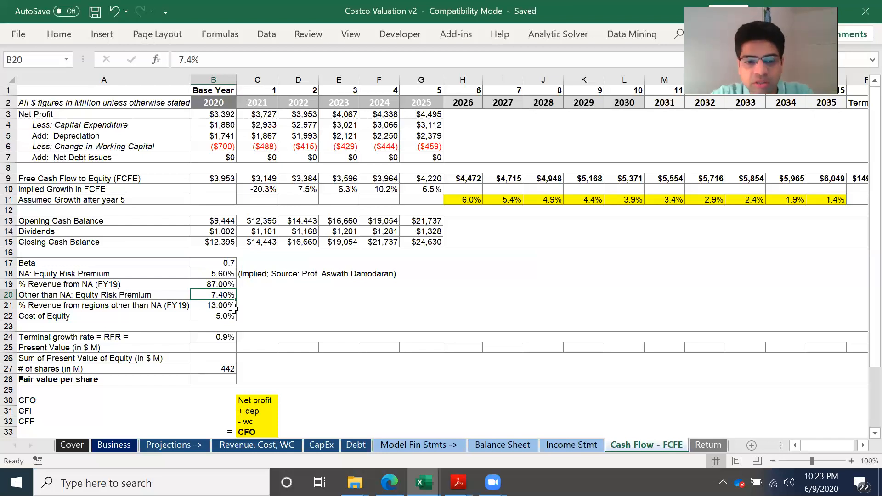
left_click(221, 315)
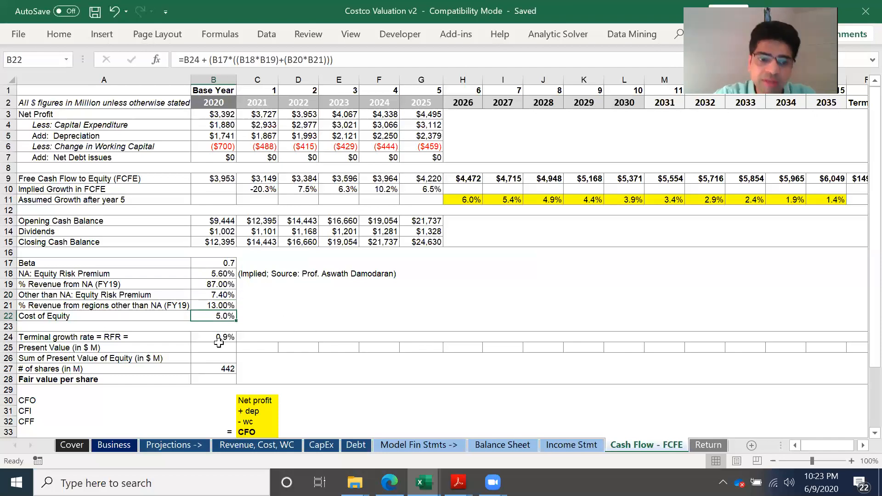
- Calculate the 2021 Present Value in C25 by discounting FCFE at the cost of equity, using C9/(1+B22)^C1
left_click(217, 358)
key("Up")
key("Right")
key("Left")
key("Right")
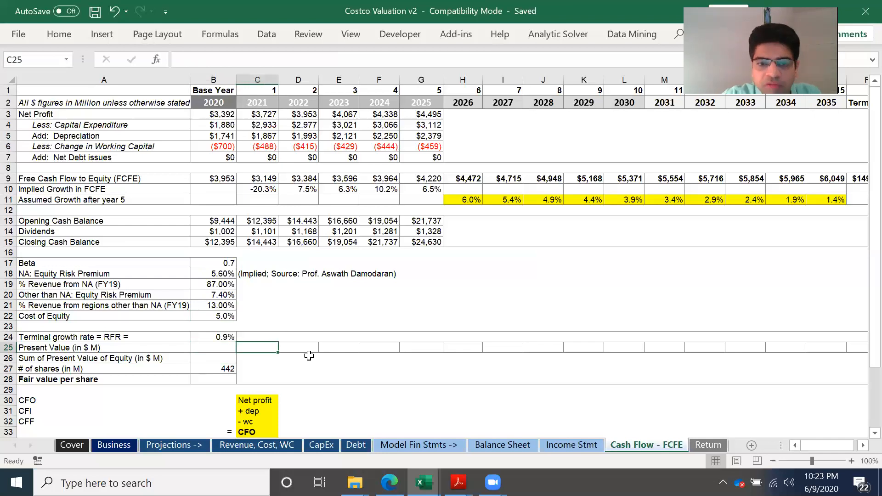
type("=")
left_click(270, 184)
type("/(1+")
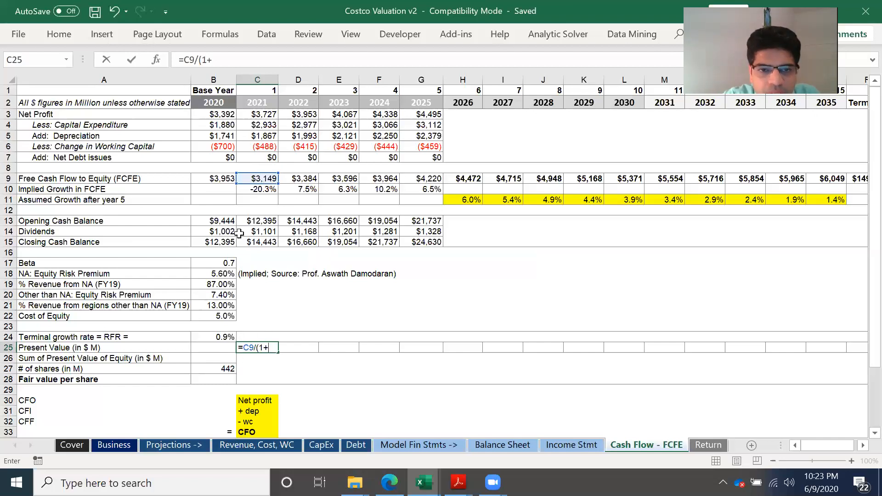
left_click(225, 316)
type(")")
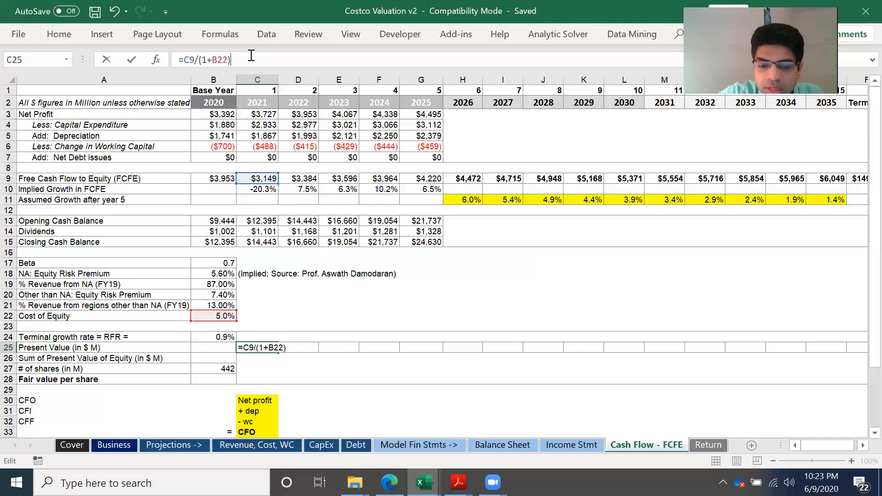
type("^")
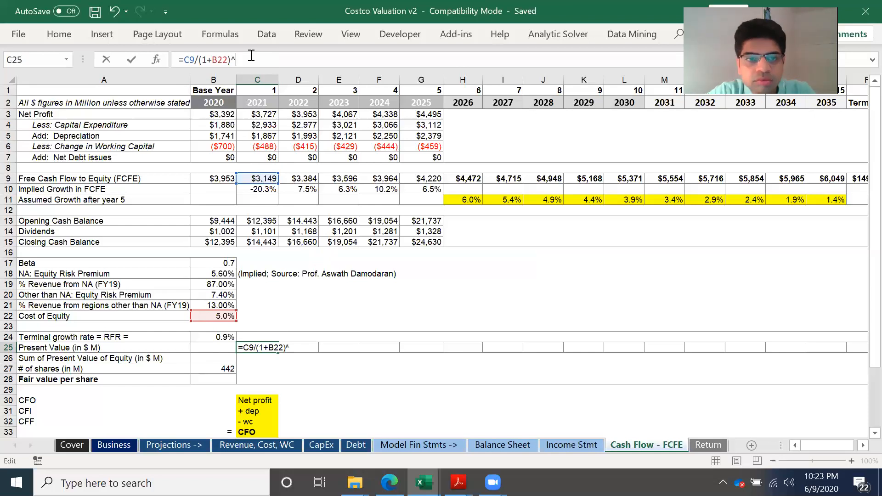
left_click(270, 89)
left_click(211, 58)
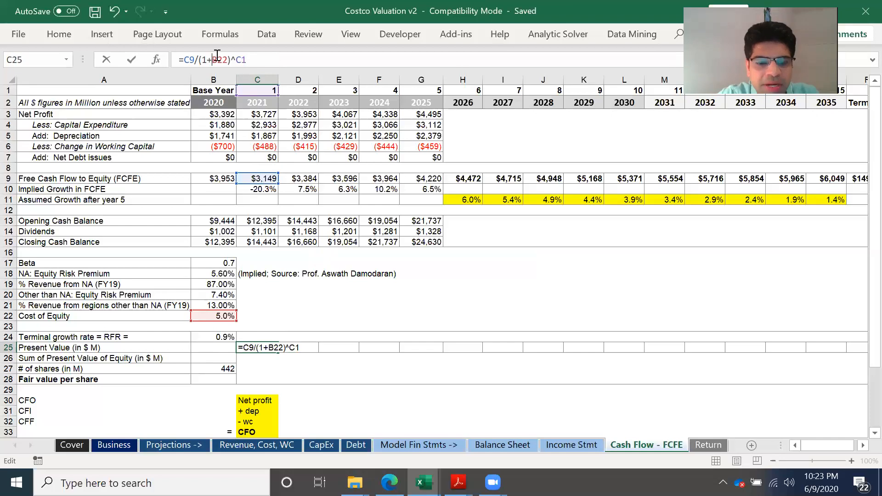
key("Return")
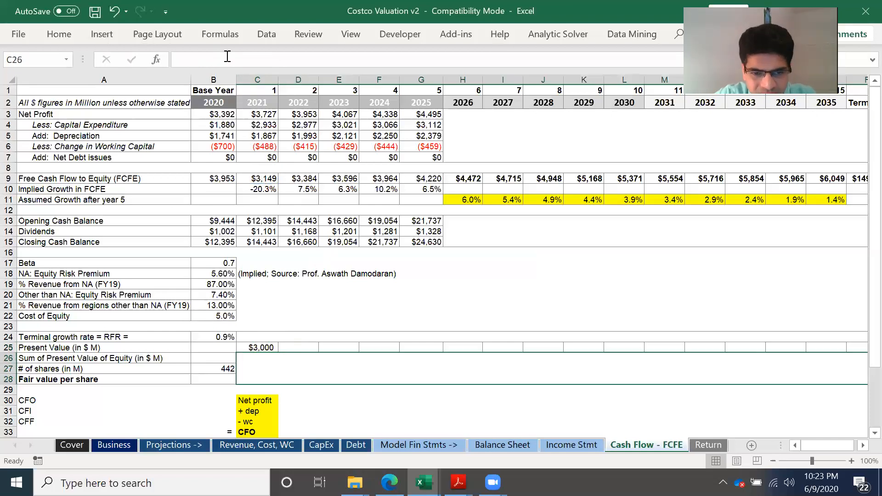
- Fill the Present Value formula in row 25 across to 2035, keeping the cost of equity locked as $B$22, and check the 2035 formula
left_click(263, 349)
left_click_drag(278, 352, 694, 368)
left_click(703, 347)
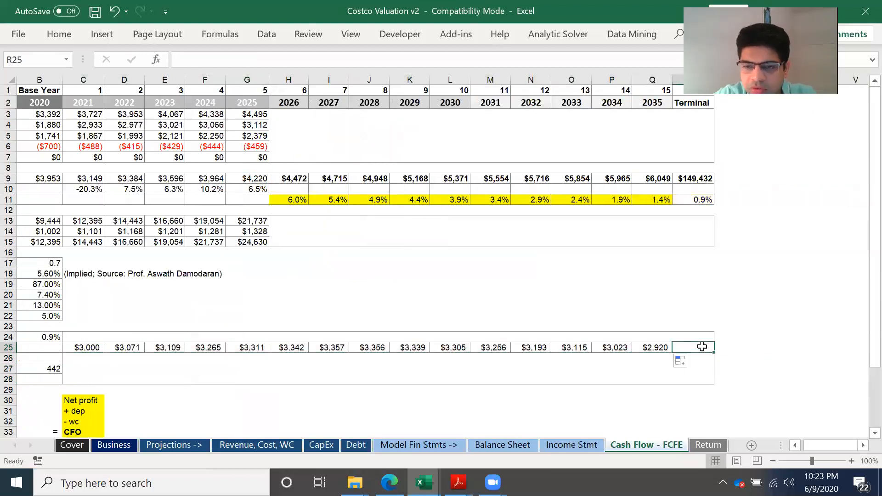
double_click(660, 344)
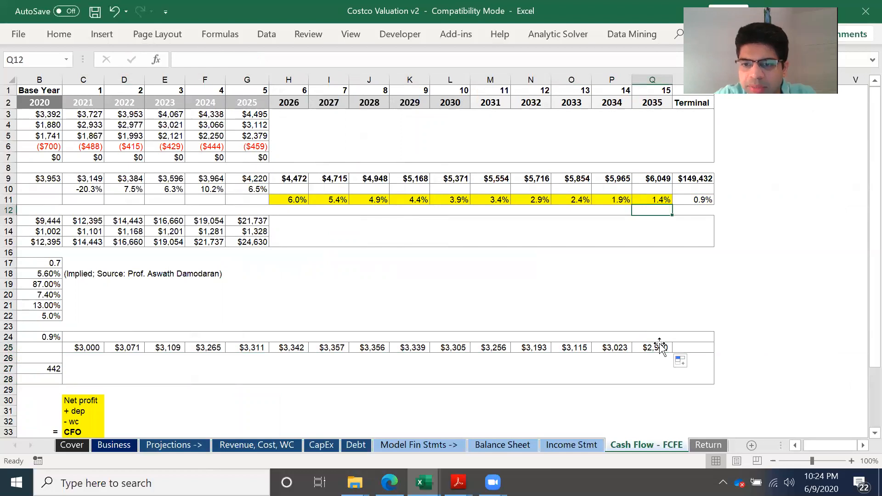
double_click(659, 347)
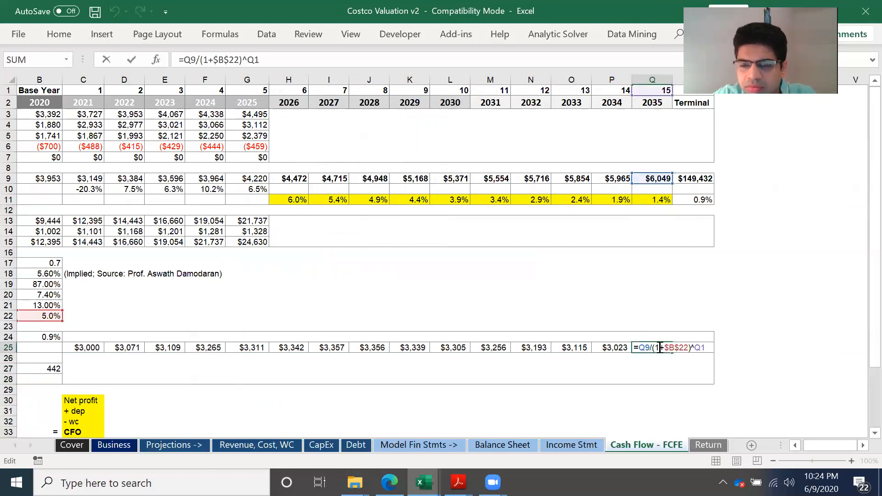
- Discount the terminal value into R25 with the formula =R9/(1+B22)^Q1
left_click(685, 347)
type("=")
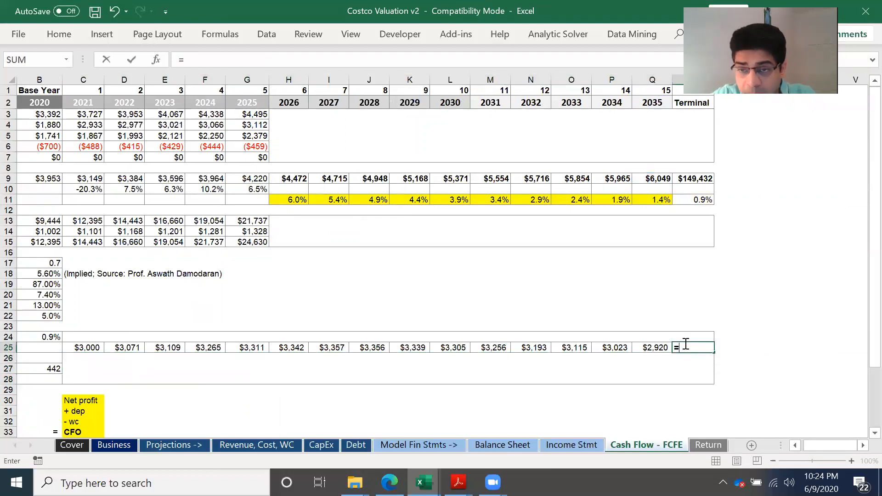
left_click(697, 179)
type("/(1+")
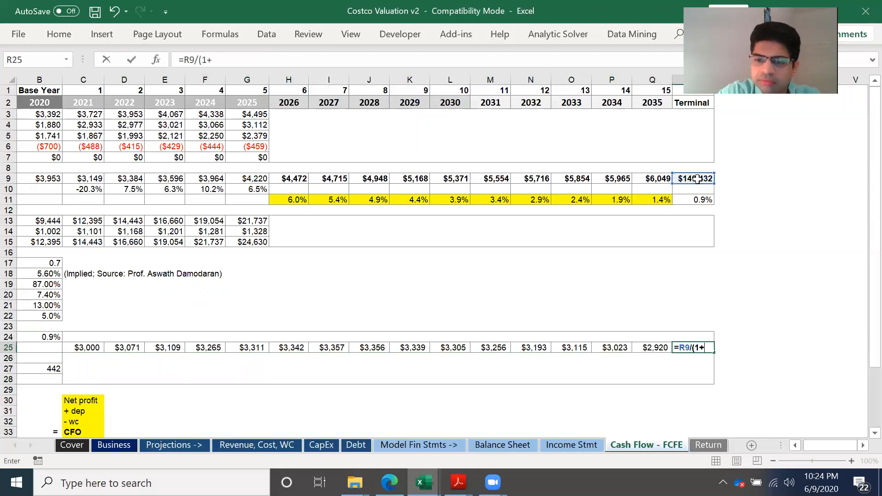
scroll(226, 335, "left", 1)
left_click(216, 317)
type(")^")
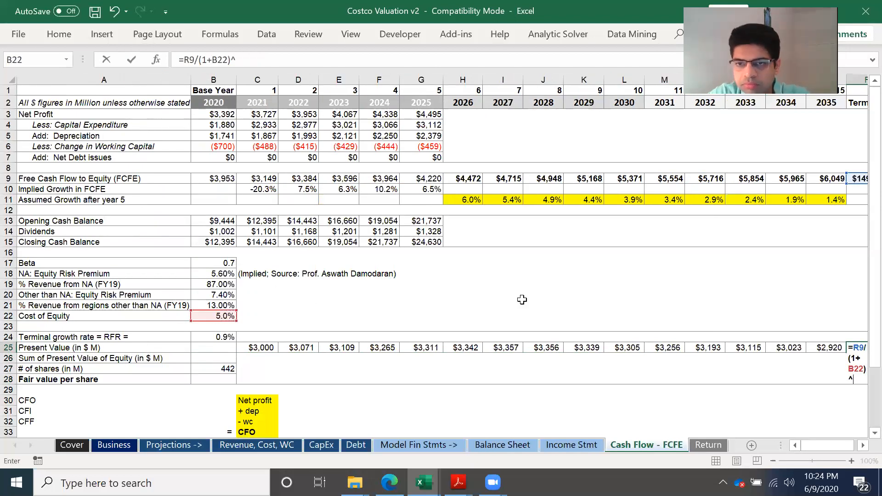
scroll(522, 300, "right", 3)
left_click(414, 90)
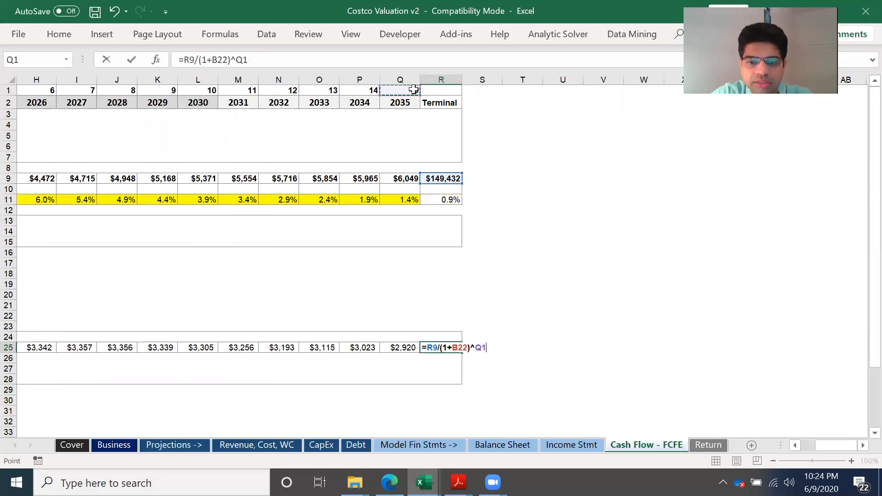
key("Return")
- Calculate the Sum of Present Value of Equity in B26 as =SUM(C25:R25)
scroll(345, 291, "left", 3)
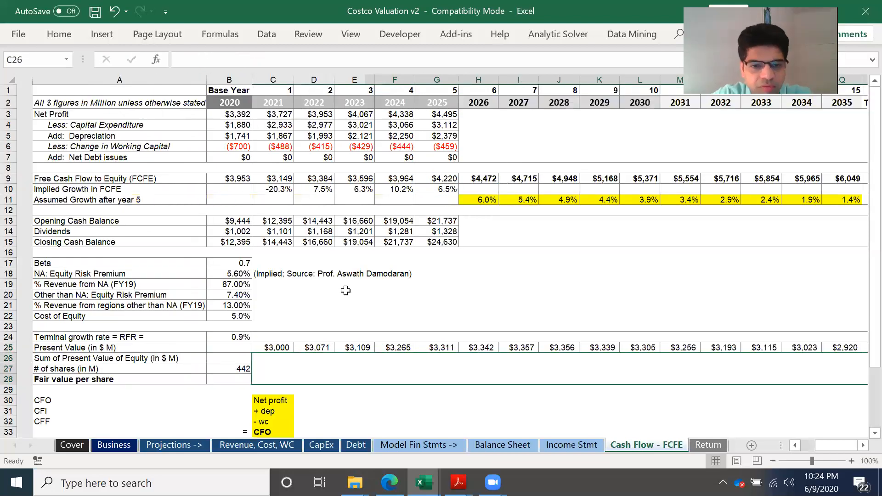
left_click(225, 359)
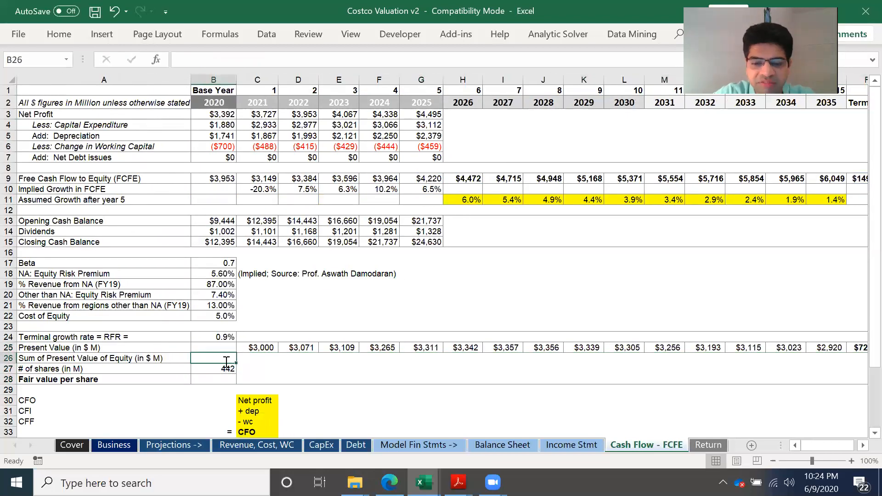
type("=sum(")
left_click_drag(261, 348, 678, 348)
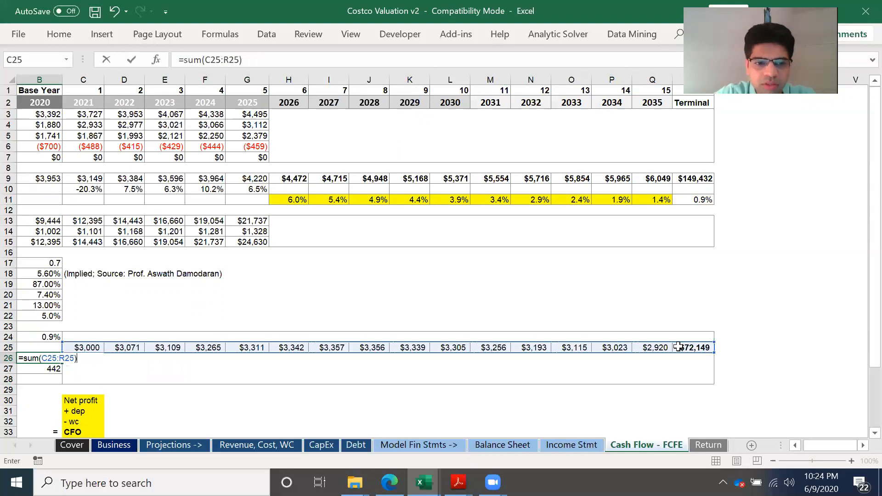
key("Return")
- Calculate the Fair value per share in B28 as =B26/B27 and save the workbook
scroll(678, 348, "left", 2)
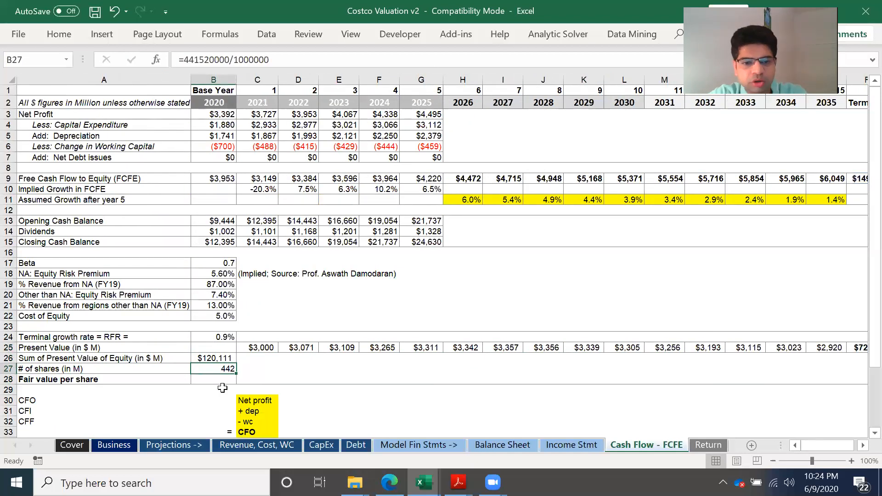
type("=")
left_click(215, 354)
key("Escape")
key("Down")
type("=")
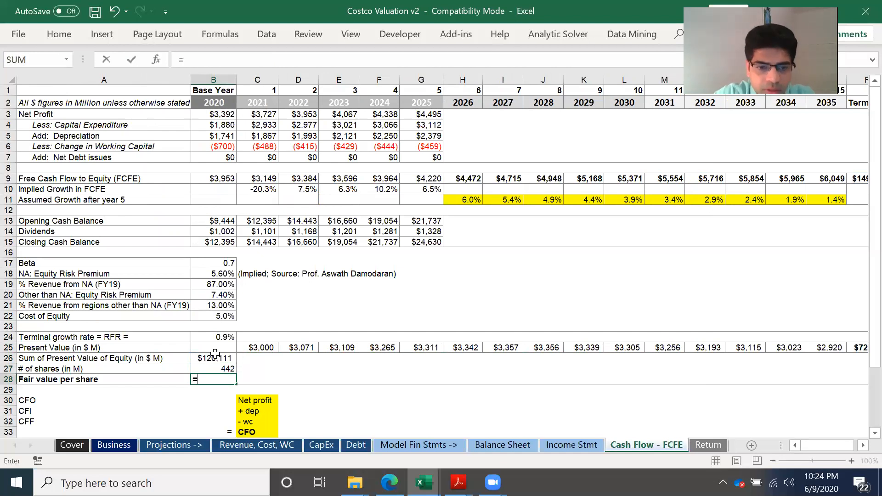
left_click(216, 358)
type("/")
left_click(225, 369)
key("Return")
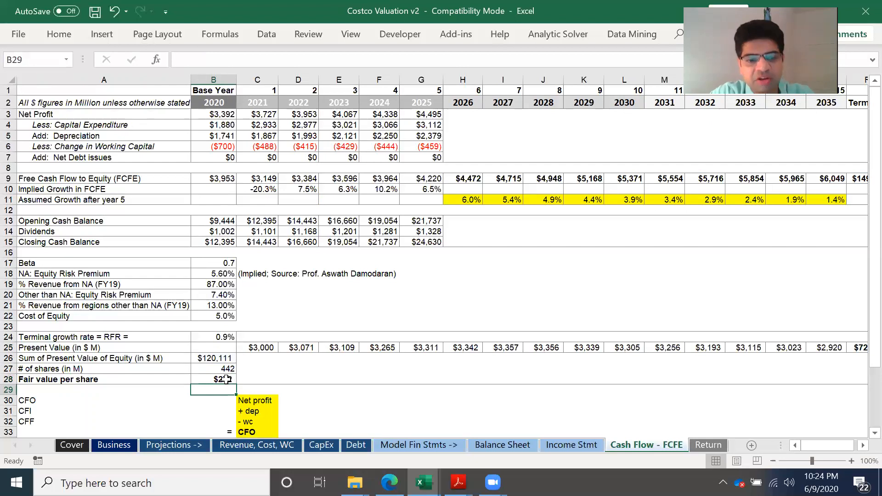
left_click(227, 376)
key("ctrl+s")
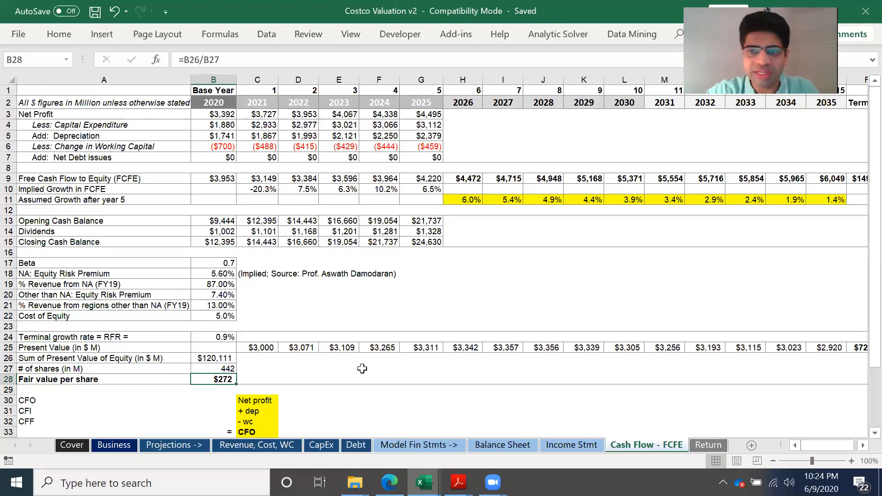
- Review the business notes and peer comparison on the Business sheet and the projections on the Income Stmt sheet
left_click(165, 447)
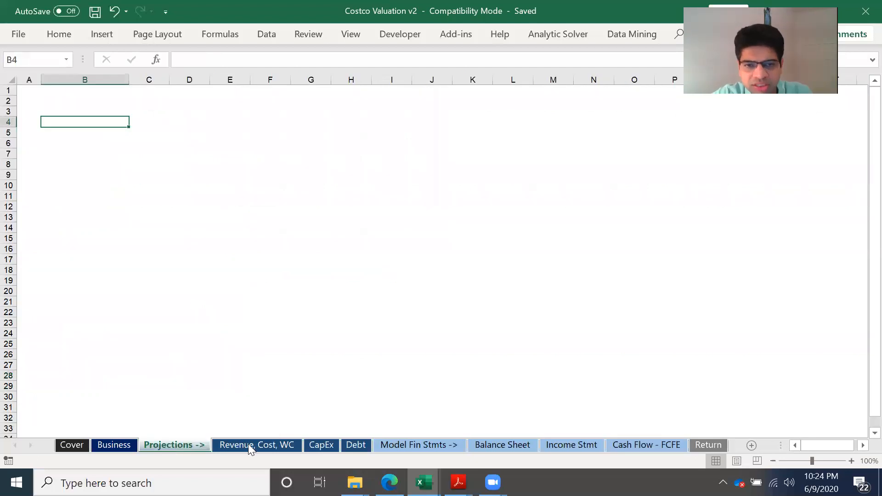
left_click(121, 446)
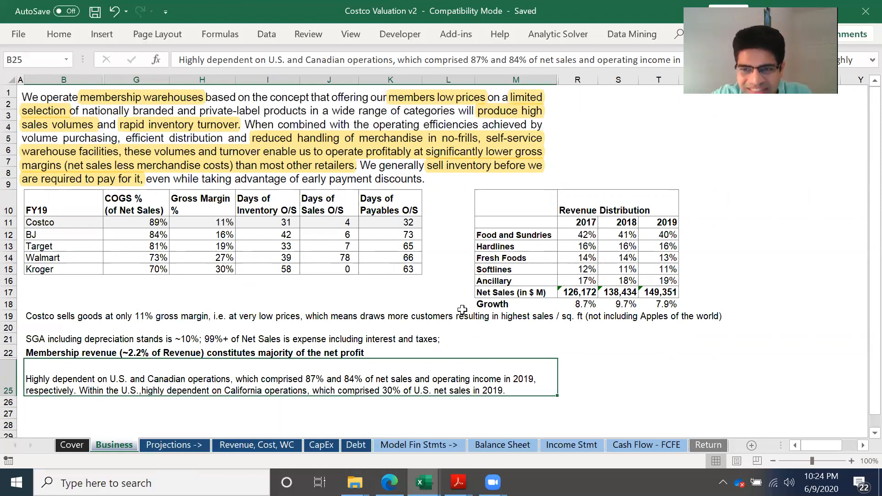
left_click(198, 434)
left_click(196, 443)
left_click(251, 442)
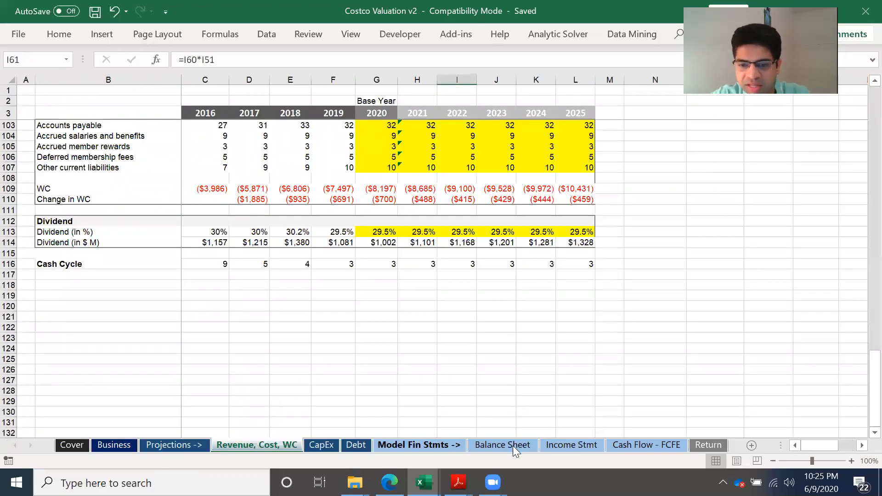
left_click(584, 442)
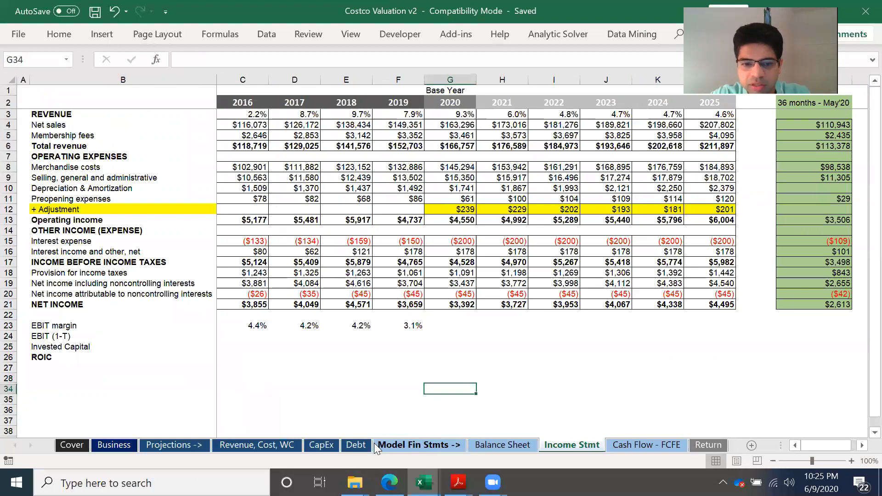
- Review the cost, membership and sales assumptions on the Revenue, Cost, WC sheet, going back to its first section
left_click(276, 444)
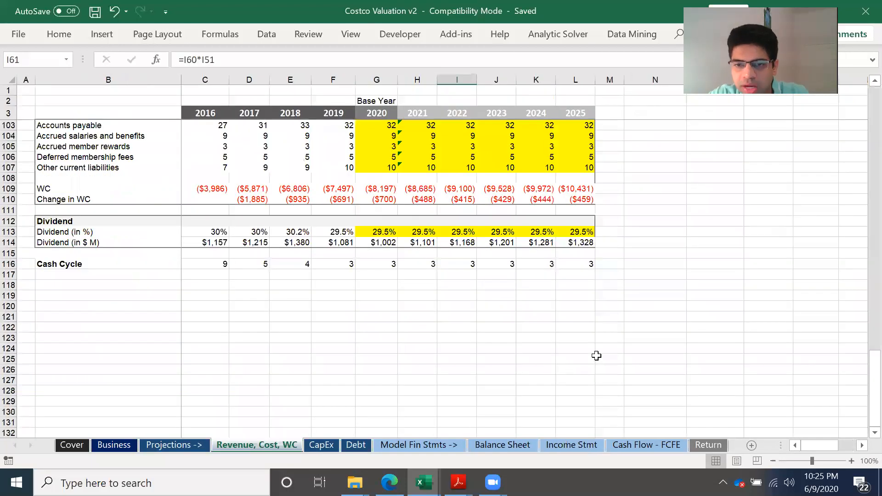
scroll(607, 353, "up", 20)
scroll(607, 353, "down", 5)
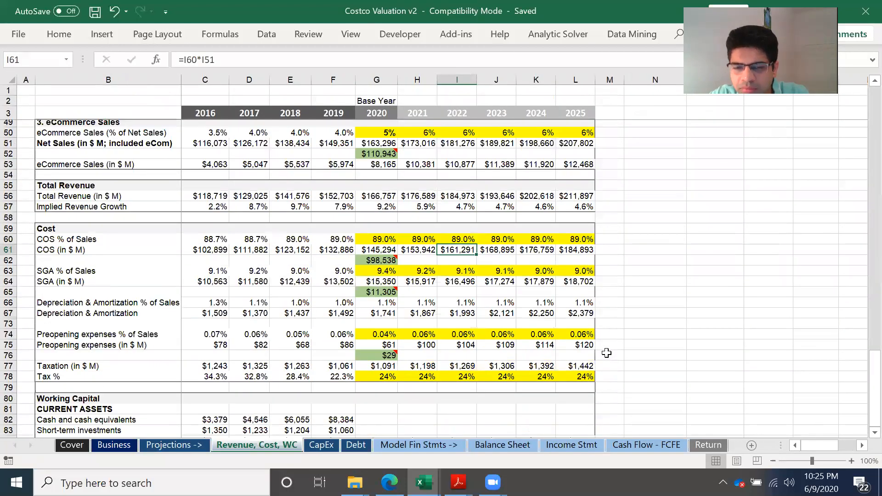
scroll(607, 353, "up", 3)
scroll(606, 353, "up", 2)
left_click(606, 390)
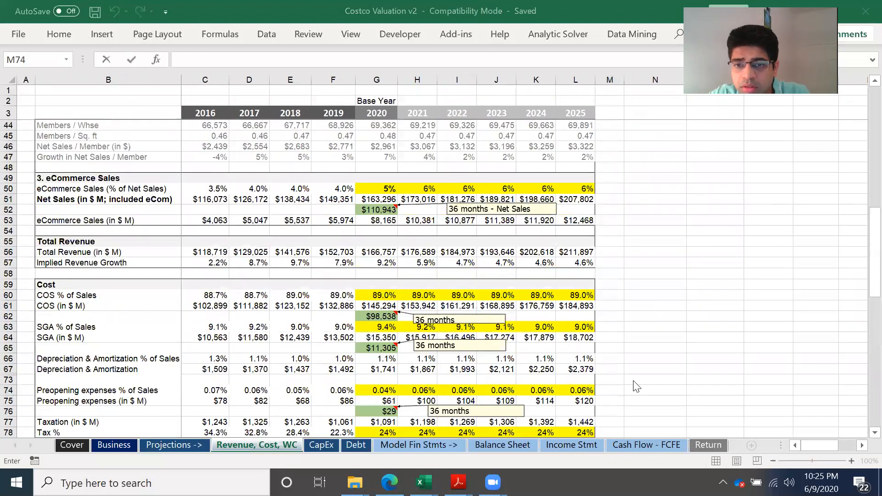
scroll(660, 293, "up", 7)
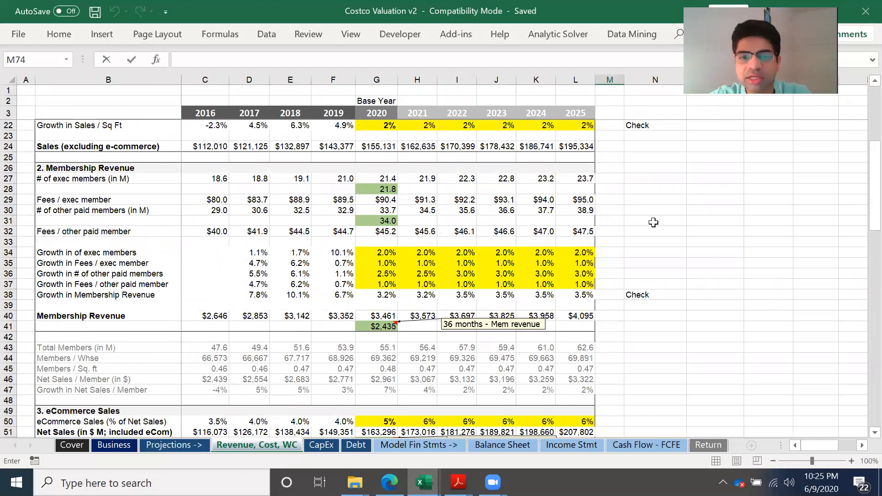
scroll(614, 223, "up", 2)
scroll(614, 222, "up", 2)
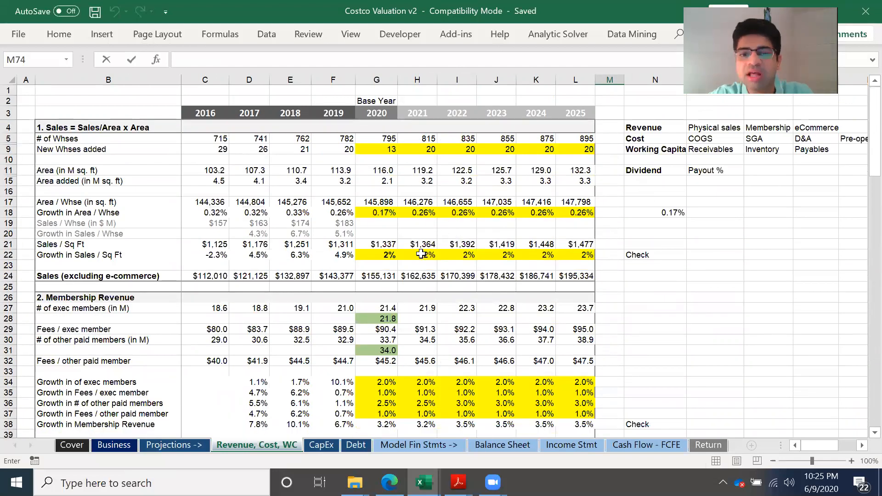
- Set Growth in Sales / Sq Ft to 3% for 2022, 2023 and 2024 in row 22
left_click(422, 255)
key("Left")
key("Right")
key("Left")
key("Right")
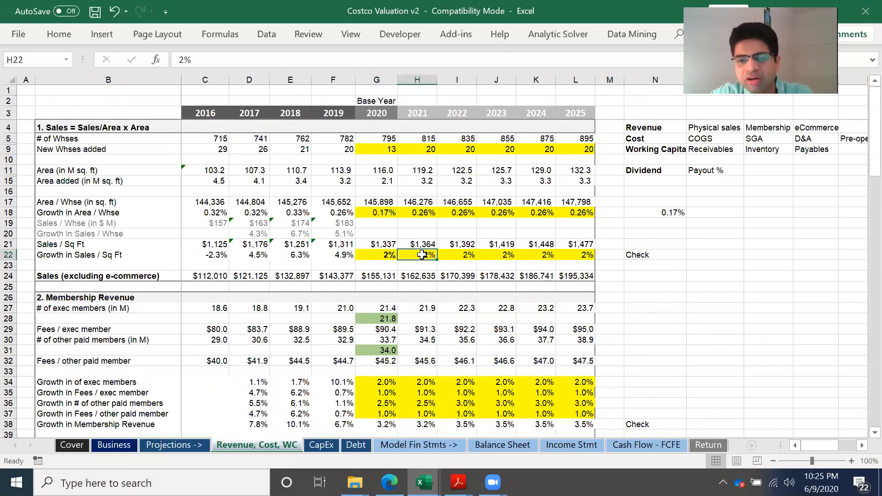
key("Right")
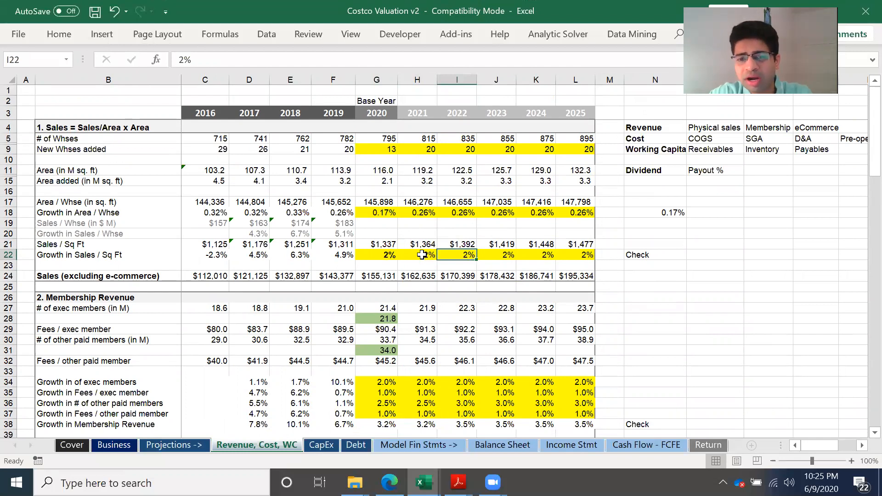
type("3")
key("Right")
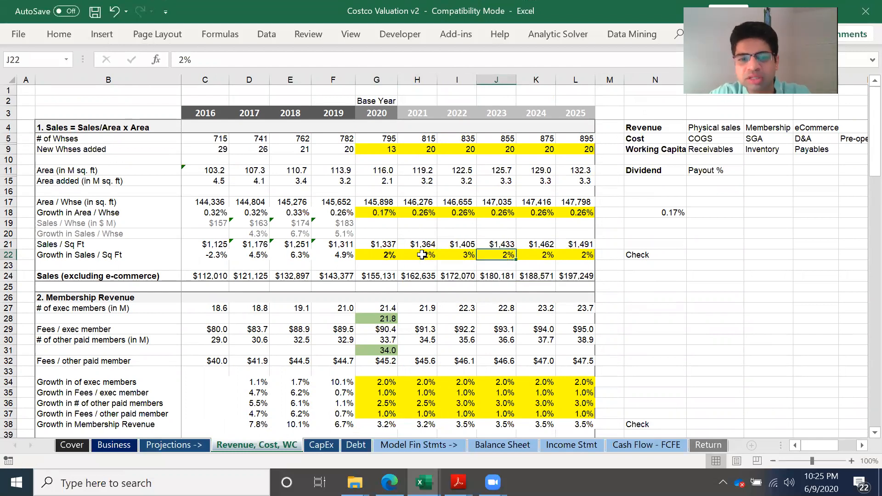
type("3")
key("Right")
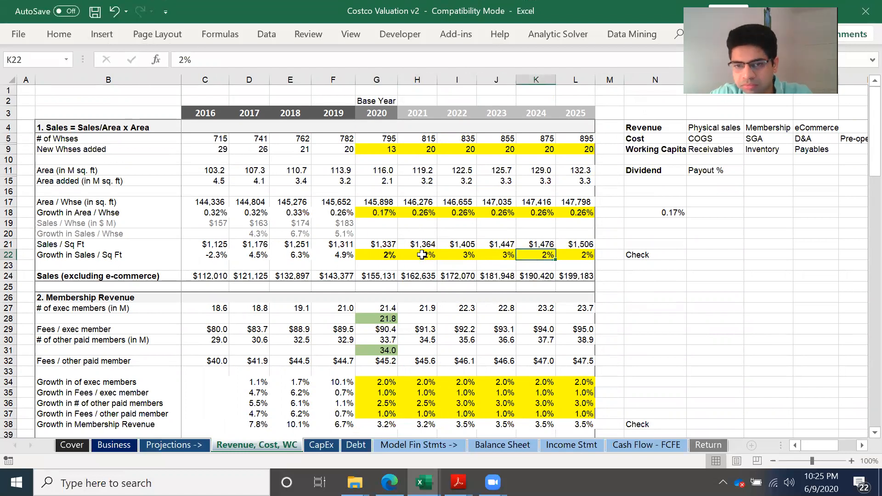
type("3")
key("Right")
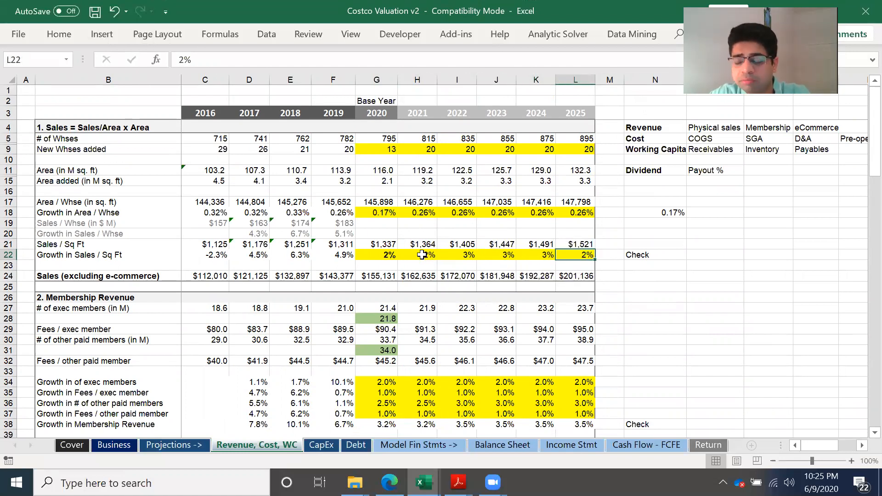
- Compare the projected Growth in Sales / Sq Ft rates with the historical rates back to 2017
key("Left")
key("Left")
key("Left")
key("Left")
key("Left")
key("Left")
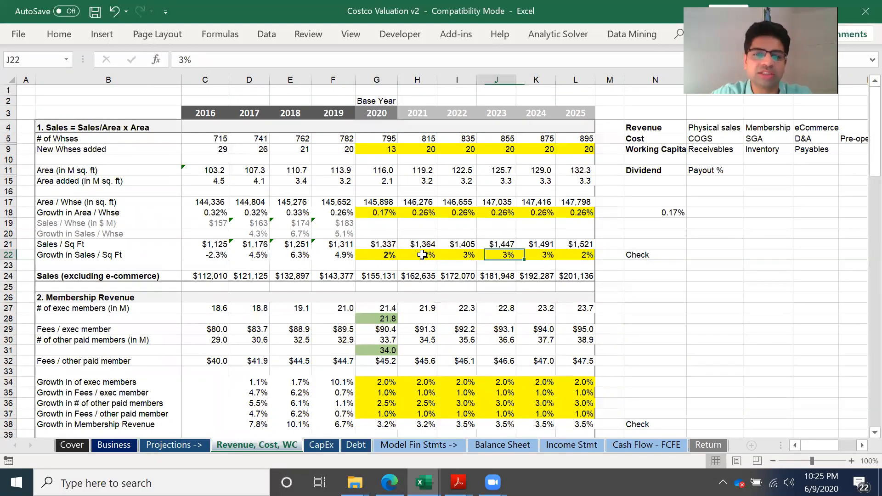
key("shift+Left")
key("shift+Left")
key("Right")
key("Right")
key("Right")
key("Right")
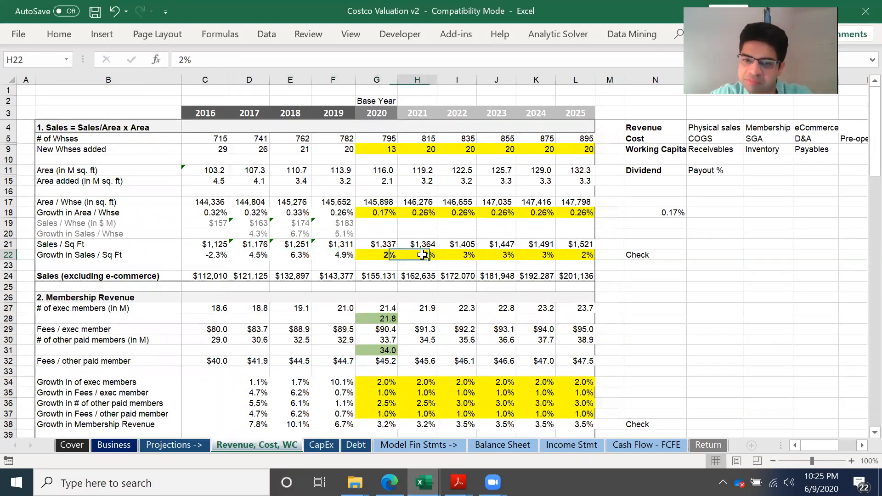
key("Left")
key("Left")
key("Left")
key("Left")
key("Left")
key("Left")
key("Left")
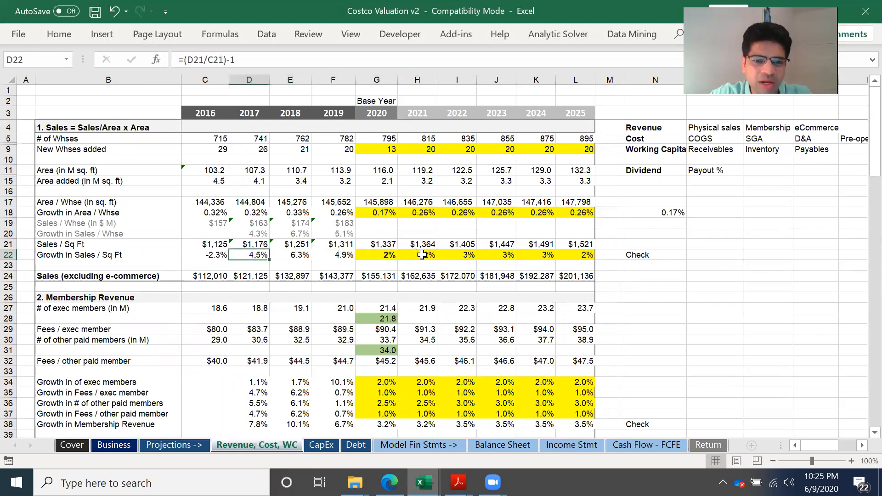
- Set the 2025 Growth in Sales / Sq Ft in L22 to 3%
key("Right")
key("Right")
key("Right")
key("Right")
key("Right")
key("Right")
key("Right")
key("Right")
key("Right")
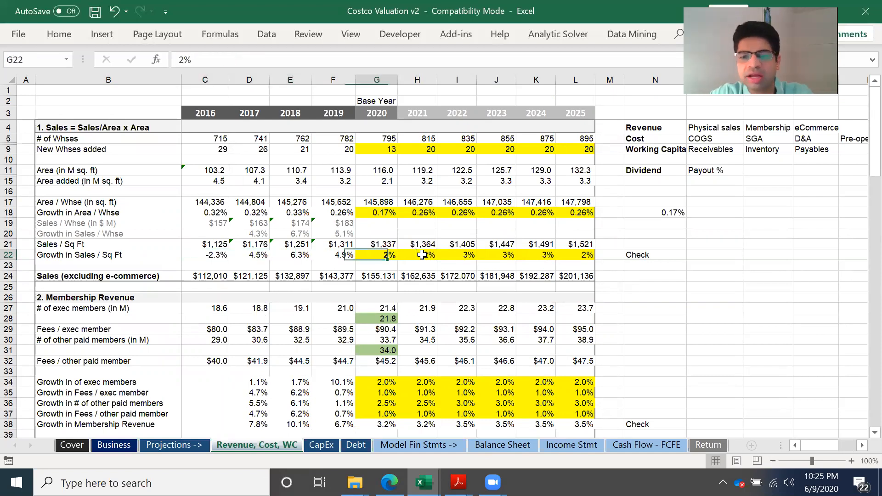
type("3")
key("Right")
- Clear the Check notes in N22 and N38 beside the Sales / Sq Ft and Membership Revenue growth rows
key("Right")
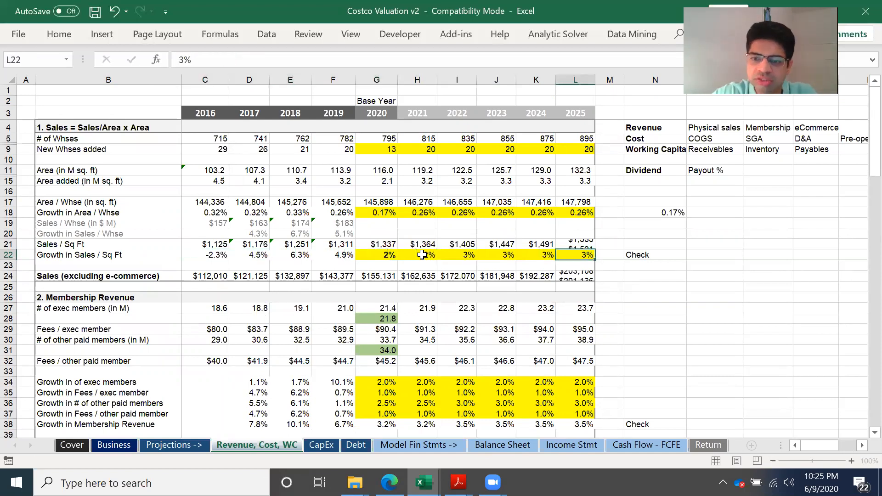
key("Delete")
scroll(652, 336, "down", 5)
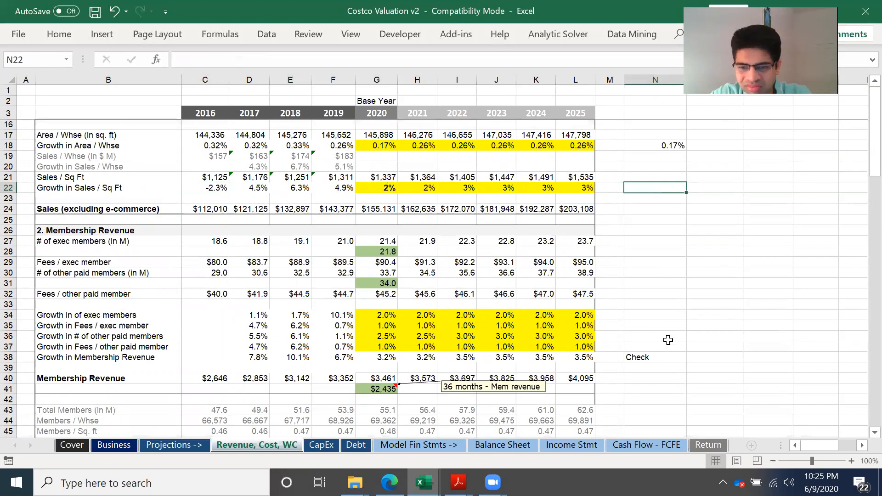
left_click(630, 336)
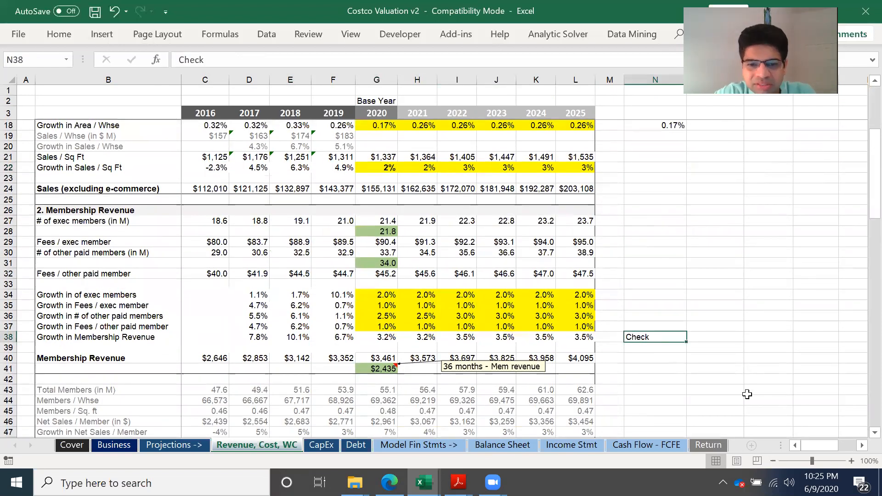
key("Delete")
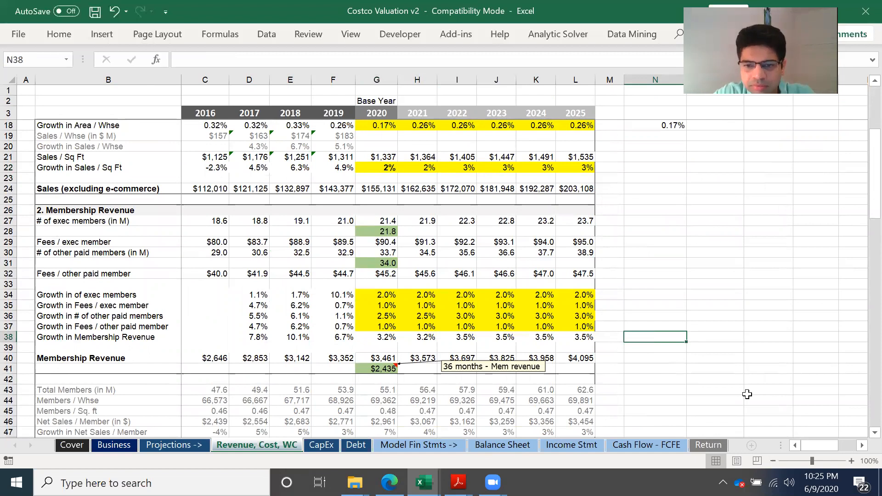
- Review the Growth in Membership Revenue formula for 2025 and the eCommerce, total revenue and cost projections
scroll(747, 394, "down", 3)
scroll(747, 394, "down", 4)
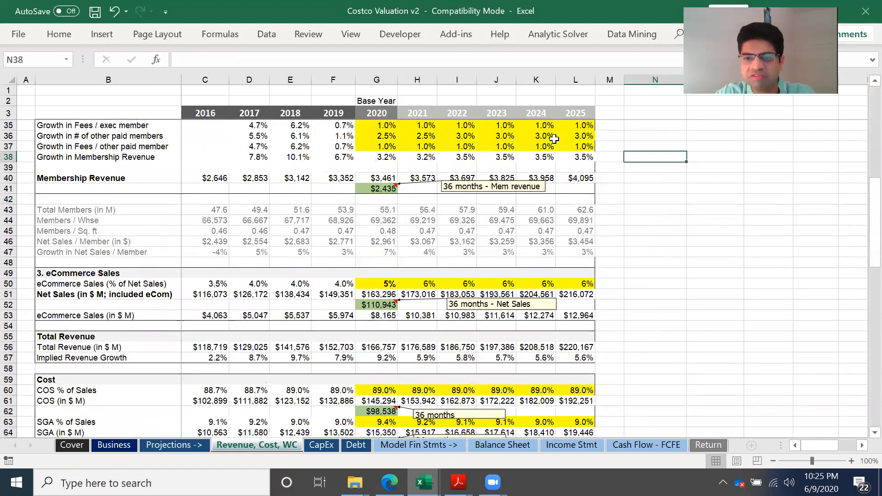
scroll(639, 202, "up", 1)
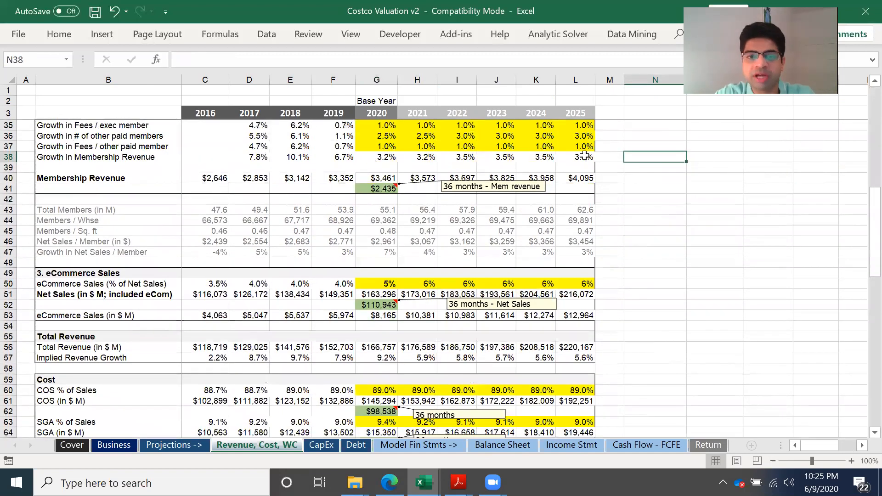
key("Left")
key("Left")
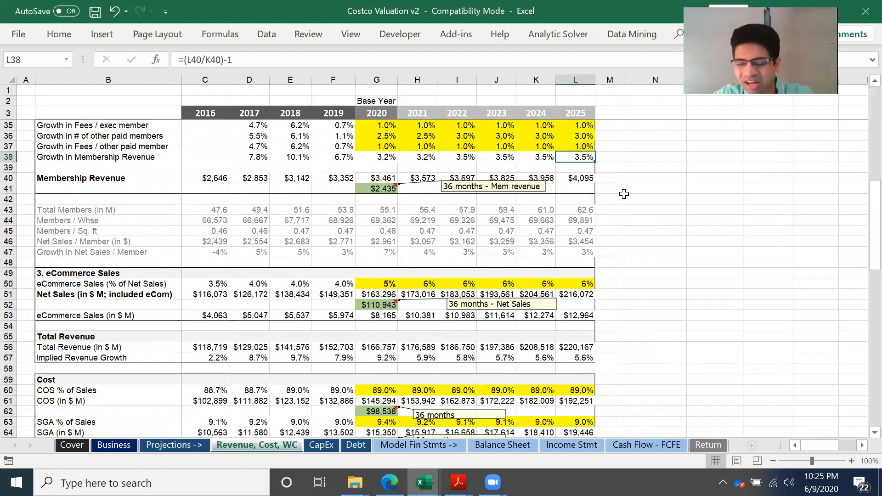
scroll(622, 413, "down", 5)
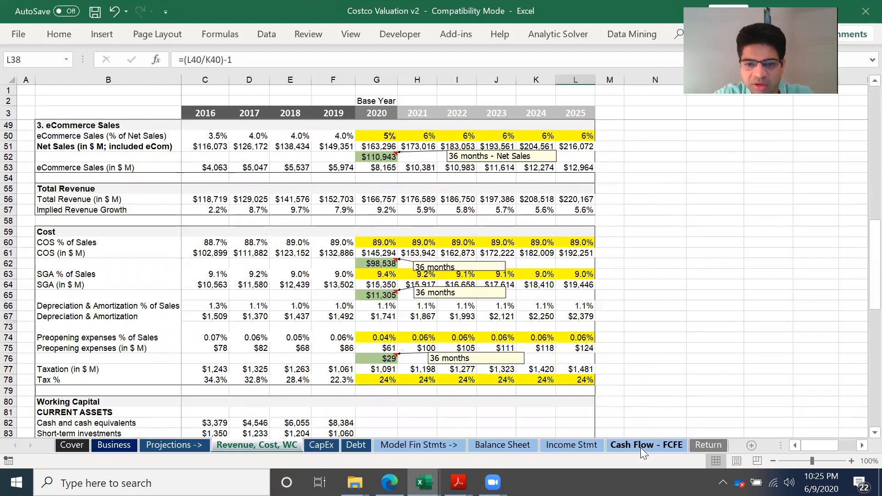
scroll(671, 315, "down", 1)
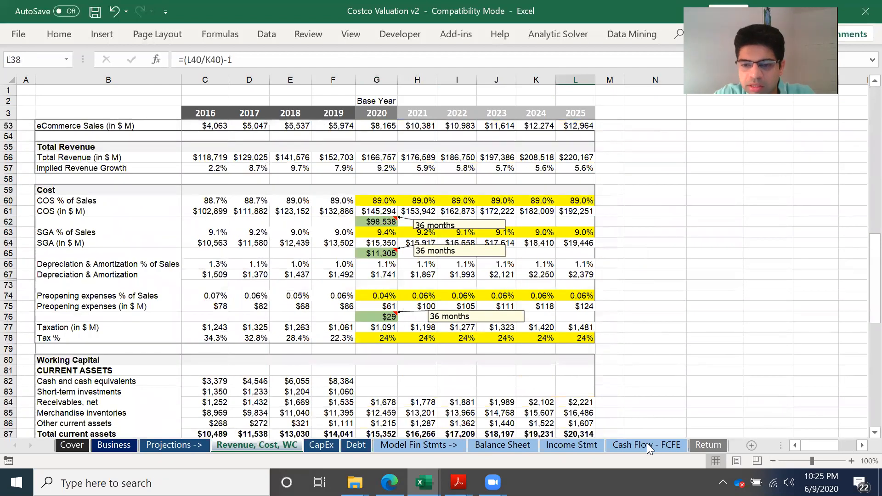
- Go to the fair value per share on the Cash Flow - FCFE sheet and save the workbook
left_click(647, 445)
key("ctrl+s")
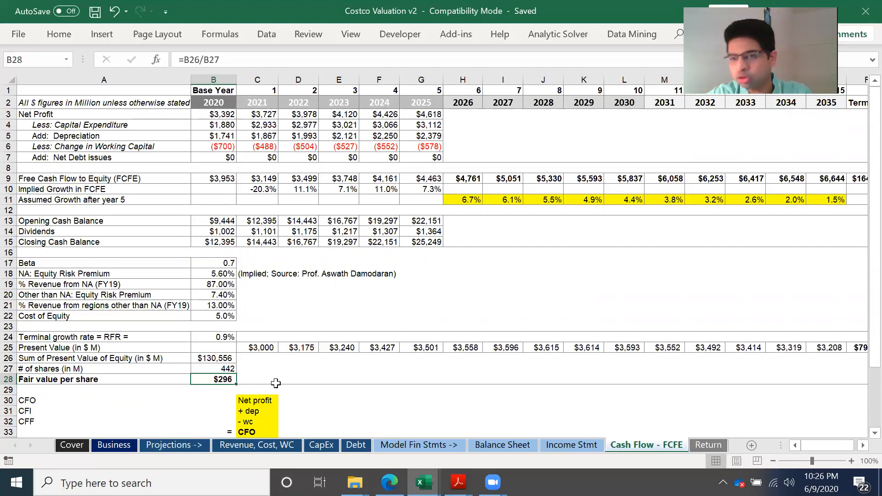
key("ctrl+s")
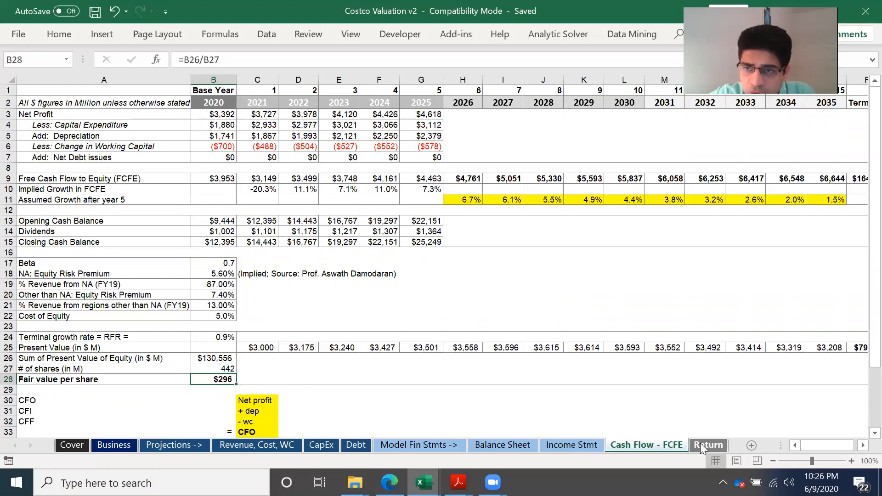
- On the Return sheet, compare Costco's 2020 fair value share price, P/E and earnings with the current figures
left_click(707, 445)
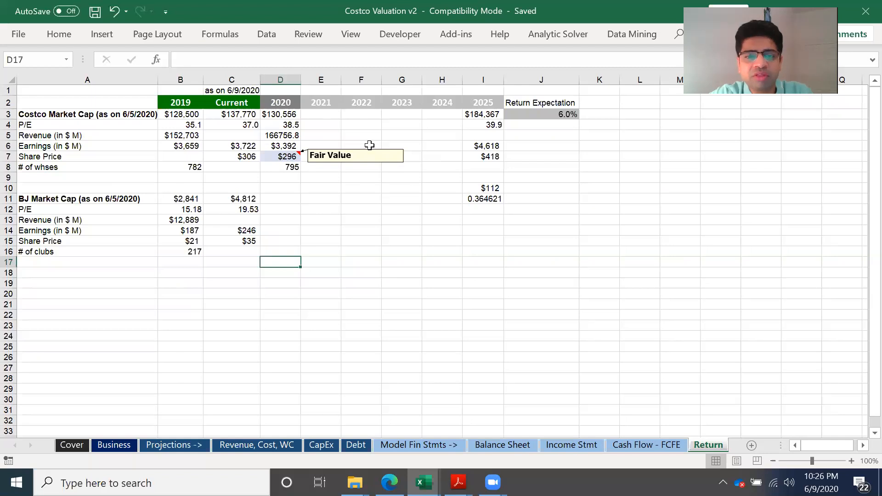
left_click(288, 157)
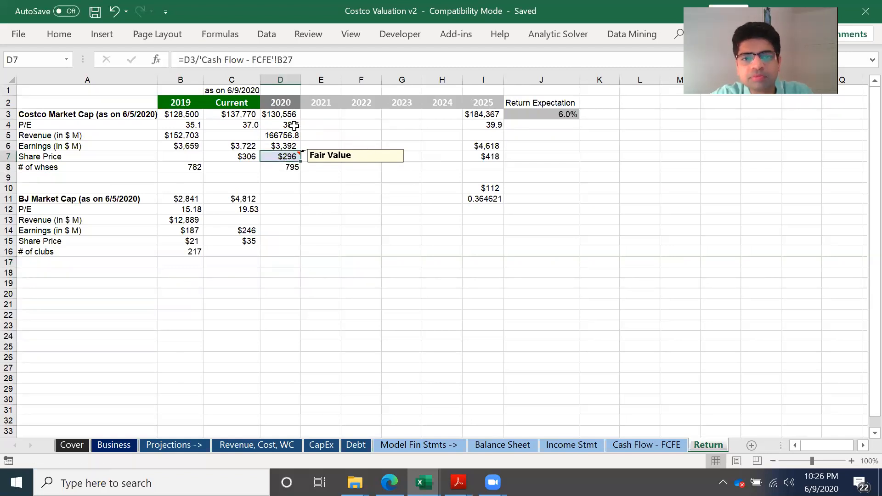
left_click(290, 104)
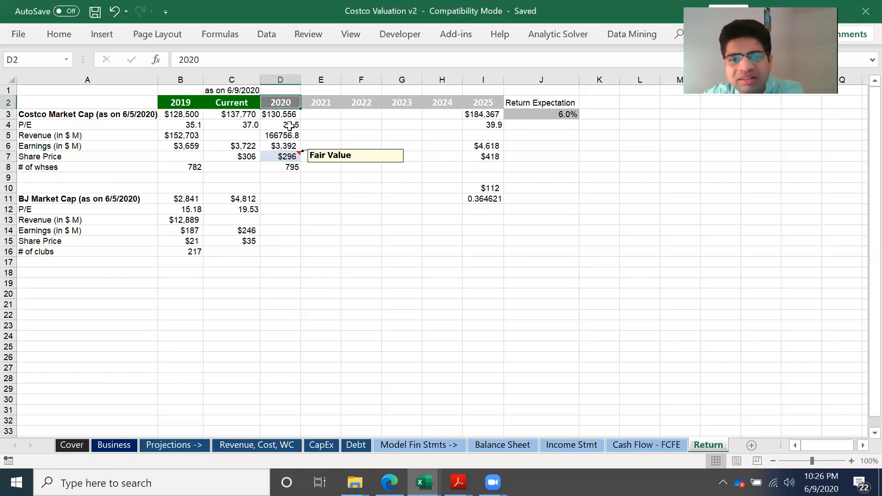
left_click(289, 126)
left_click(290, 158)
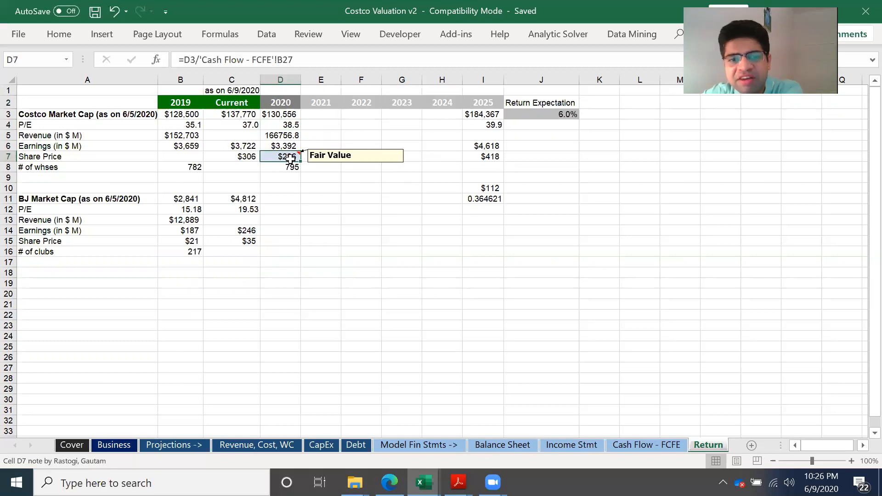
left_click(294, 115)
left_click(296, 125)
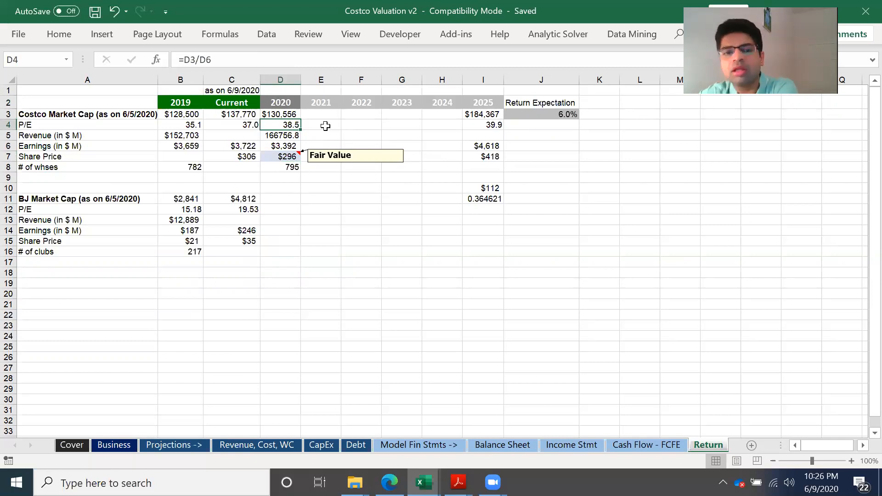
left_click(252, 125)
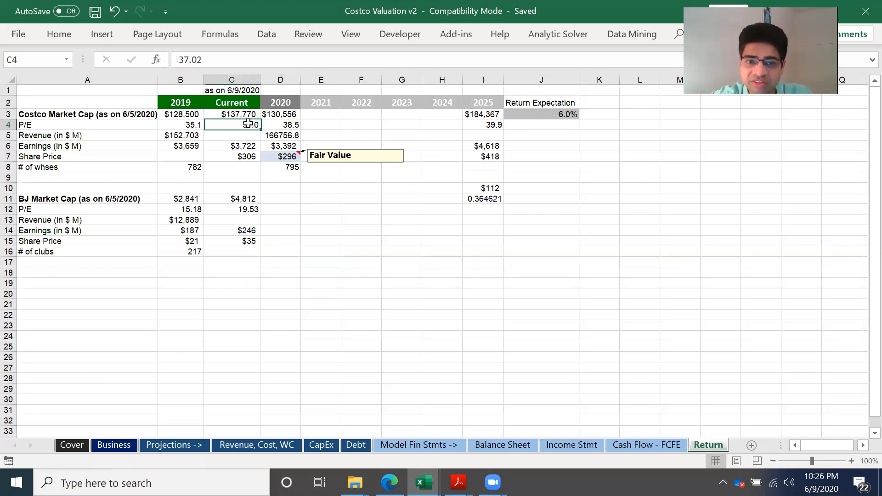
left_click(290, 157)
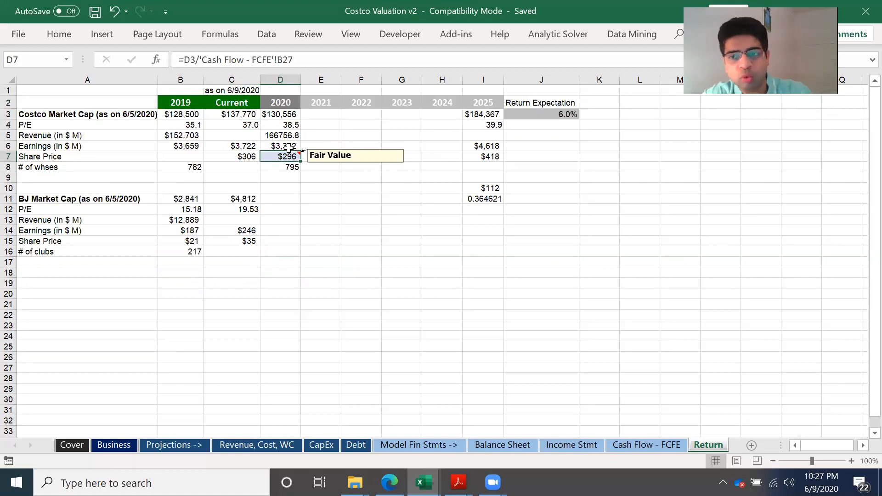
left_click(244, 146)
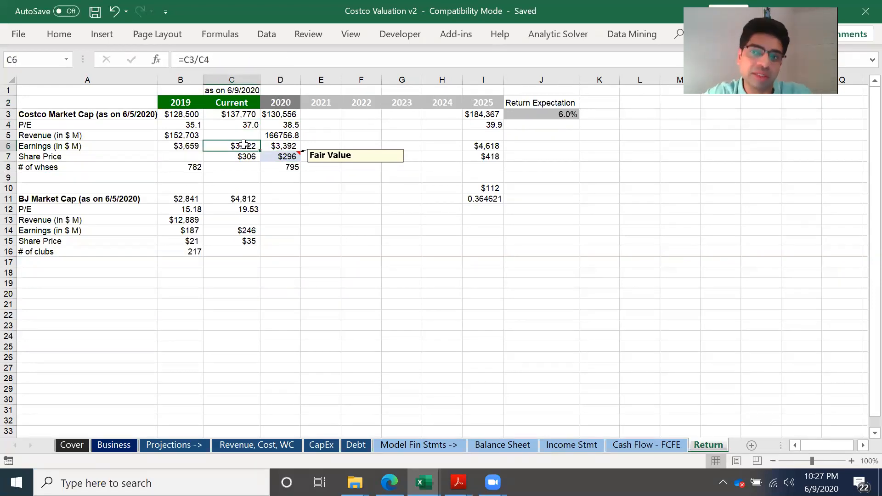
left_click(284, 146)
- Enter 2613 in D19 and subtract it from the 2020 earnings in D20 with =D6-D19
left_click(291, 283)
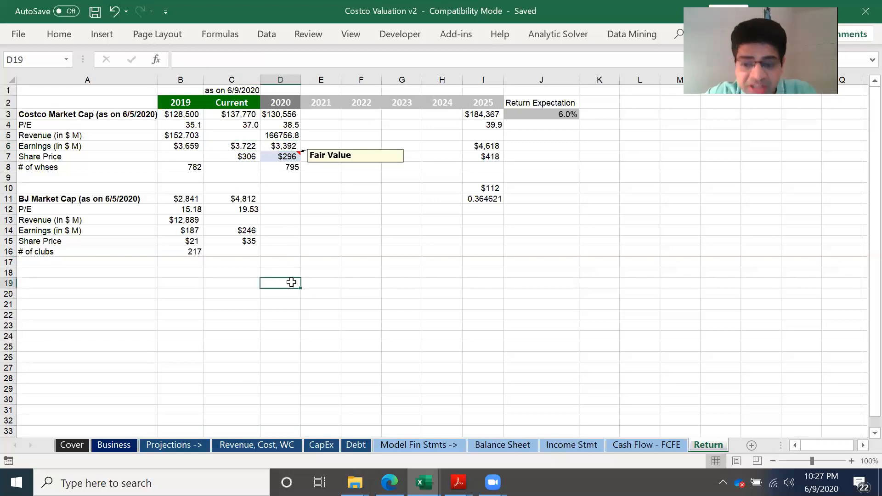
type("2613")
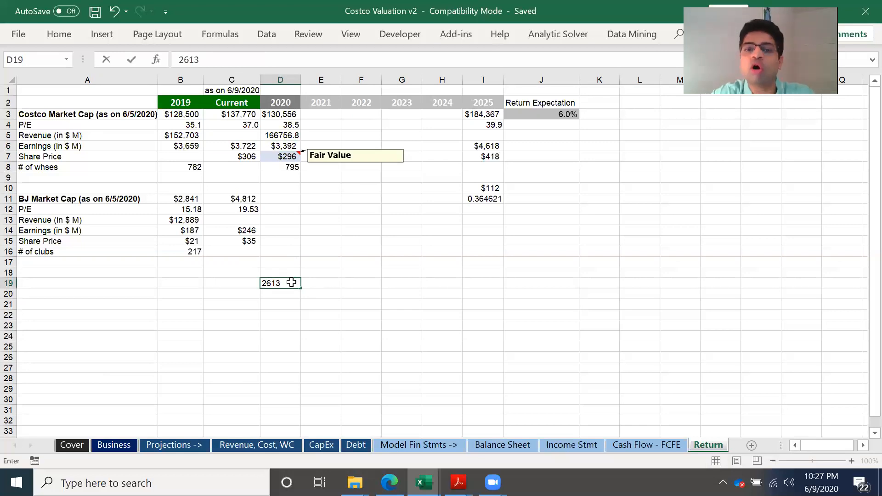
key("Return")
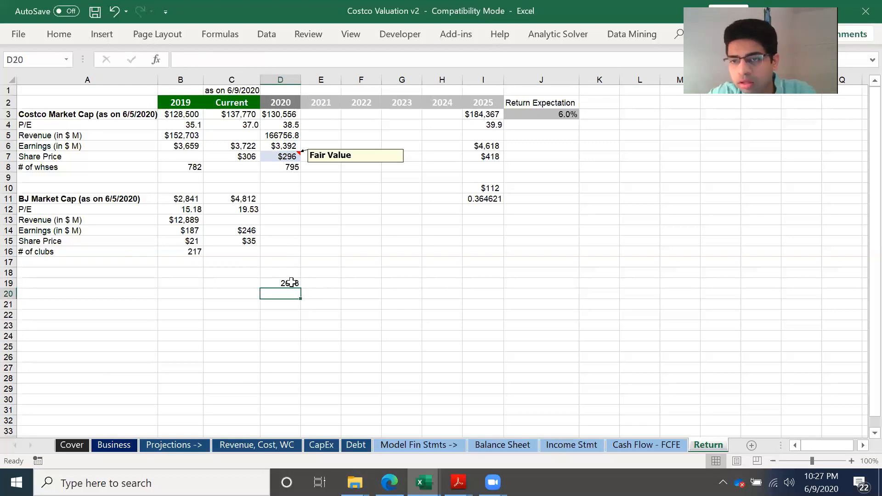
type("=")
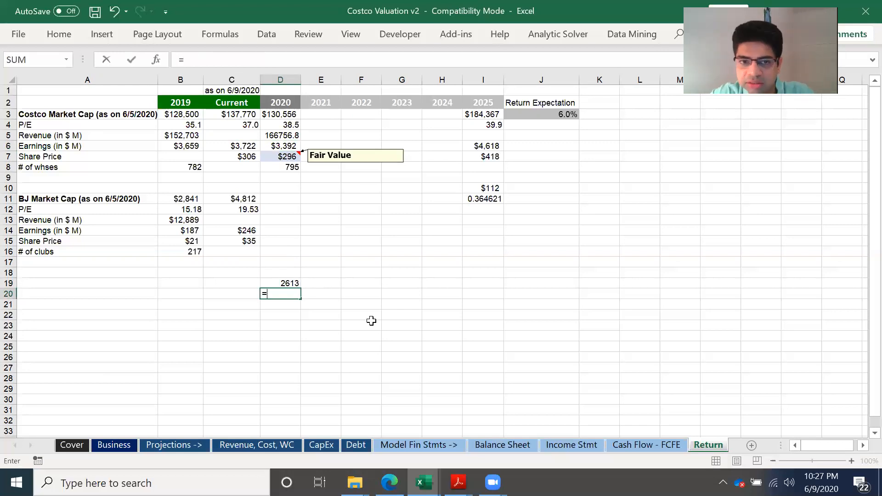
left_click(280, 146)
type("-")
left_click(292, 282)
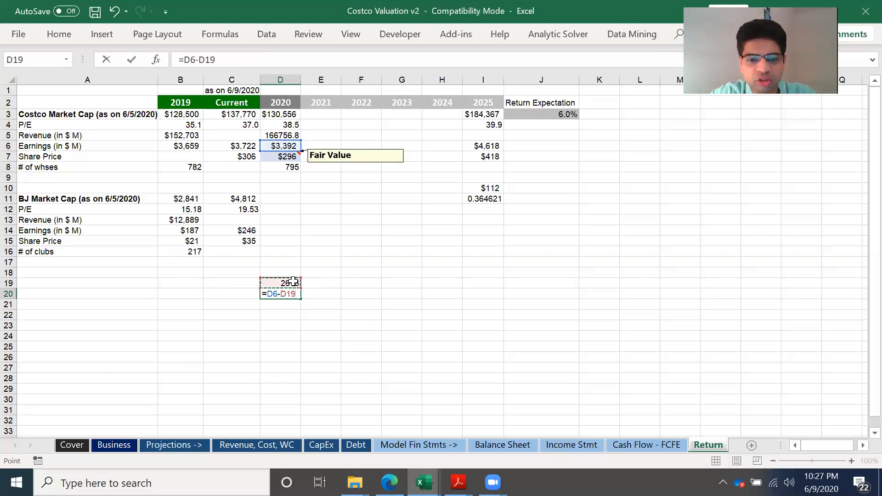
key("Return")
key("Up")
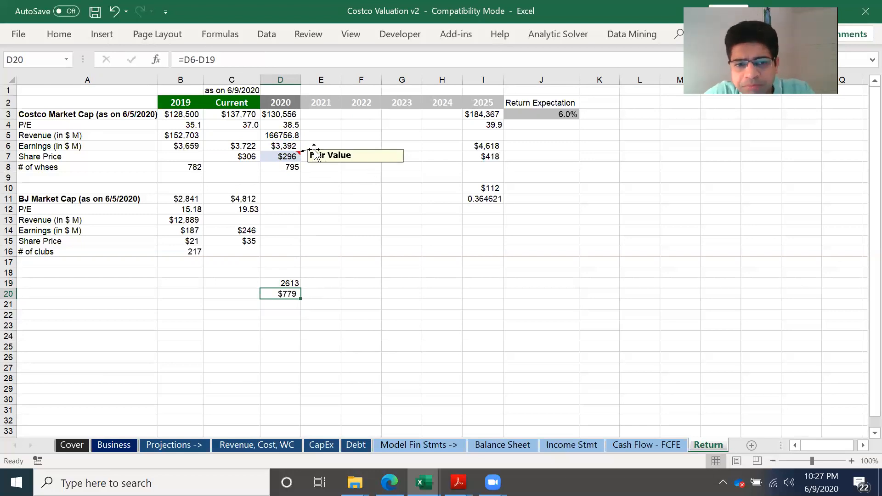
- Compare the 2025 P/E with the current P/E, and check the Return Expectation and current share price
left_click(496, 124)
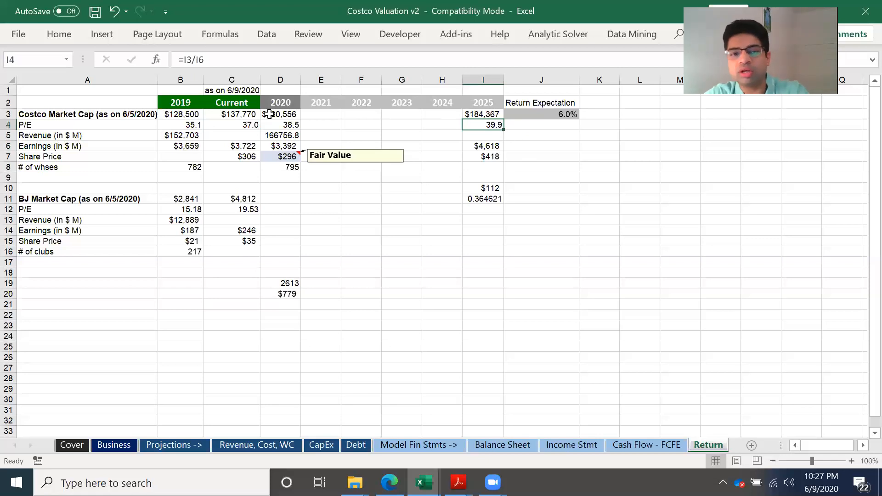
left_click(245, 124)
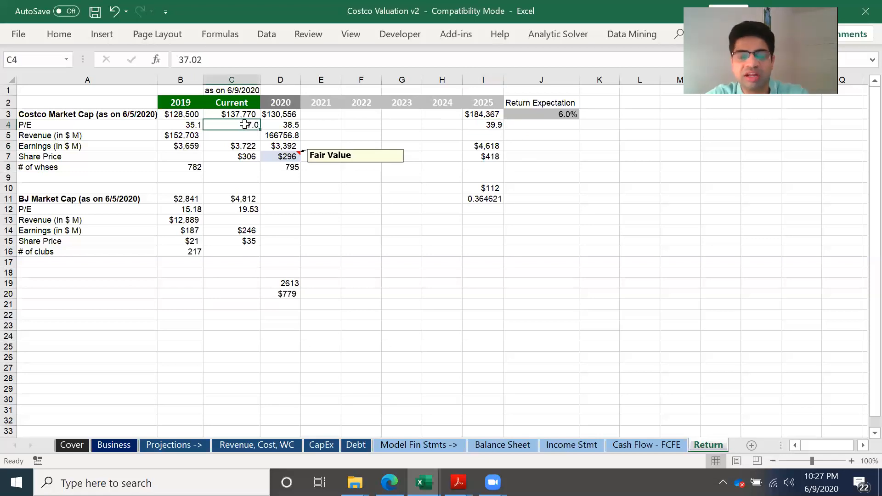
left_click(492, 126)
left_click(540, 114)
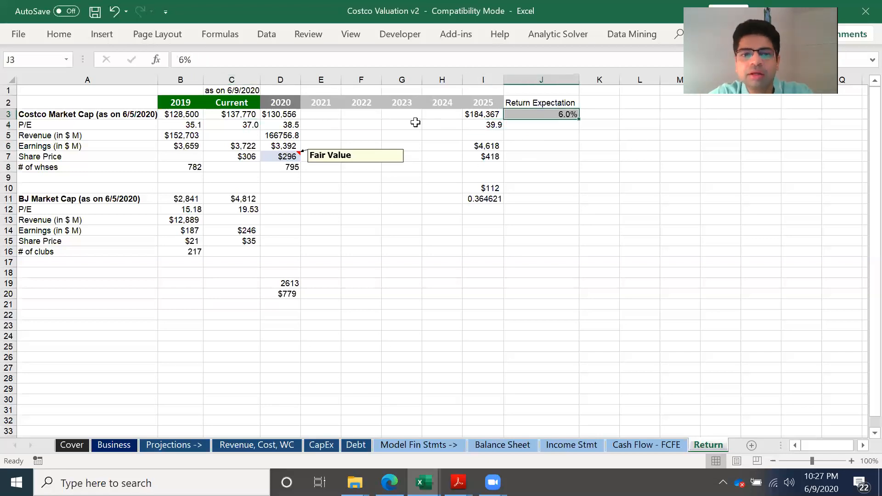
left_click(235, 157)
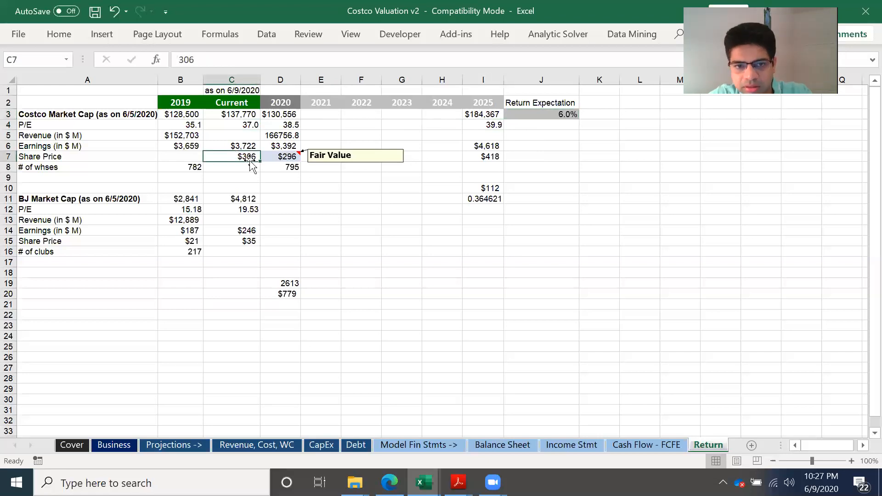
- Test Return Expectation values of 5% and 4% in J3
left_click(571, 116)
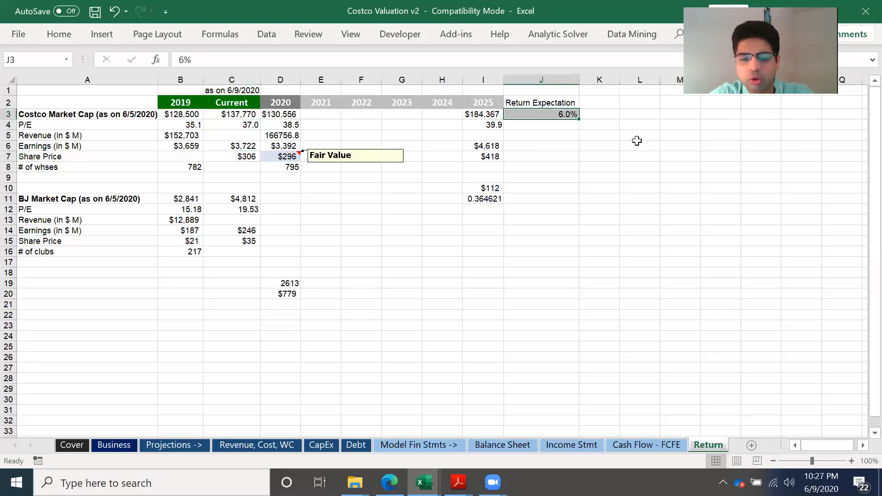
type("5%")
key("Return")
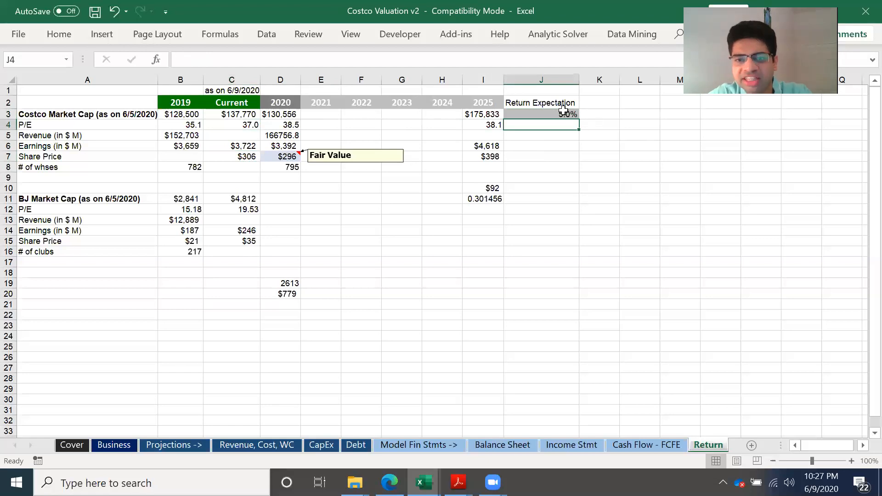
left_click(570, 115)
type("4%")
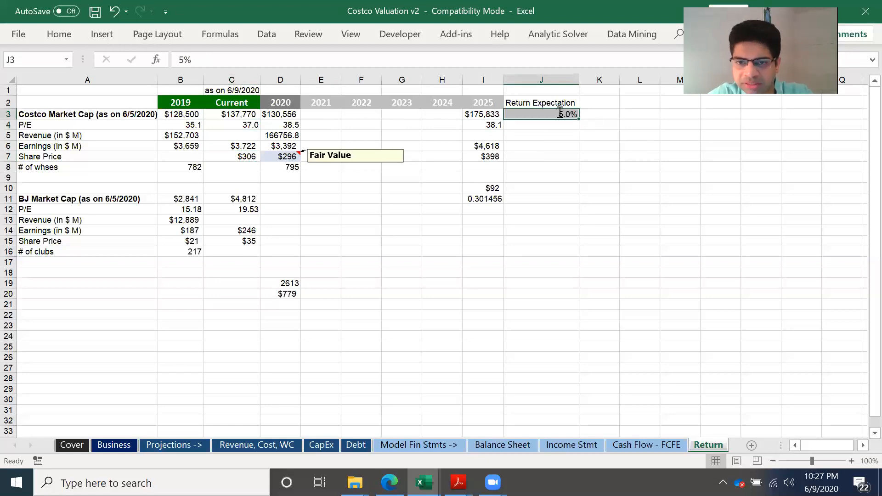
key("Return")
- Set the Return Expectation in J3 to 4.5% and check the resulting 2025 P/E
double_click(567, 115)
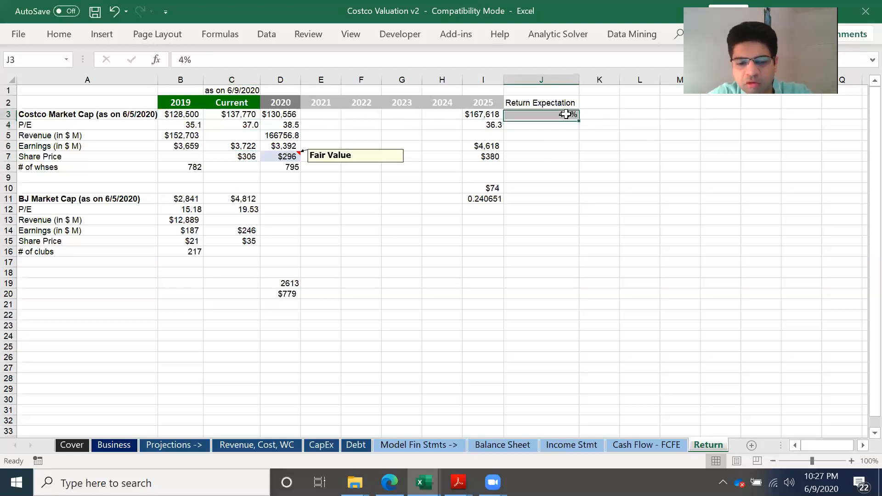
key("BackSpace")
type(".5%")
key("Return")
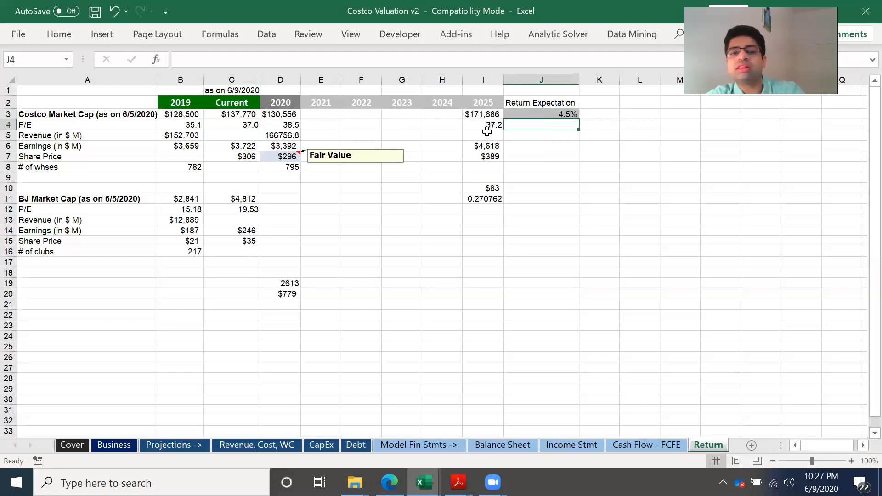
left_click(500, 124)
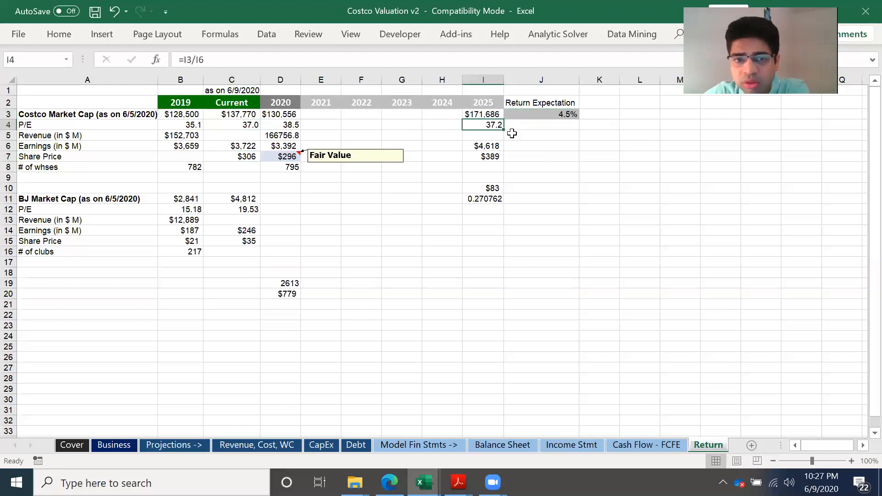
- Review the 2025 market cap, earnings, P/E and share price formulas, the gain calculations in I10 and I11, and the Return Expectation
left_click(491, 115)
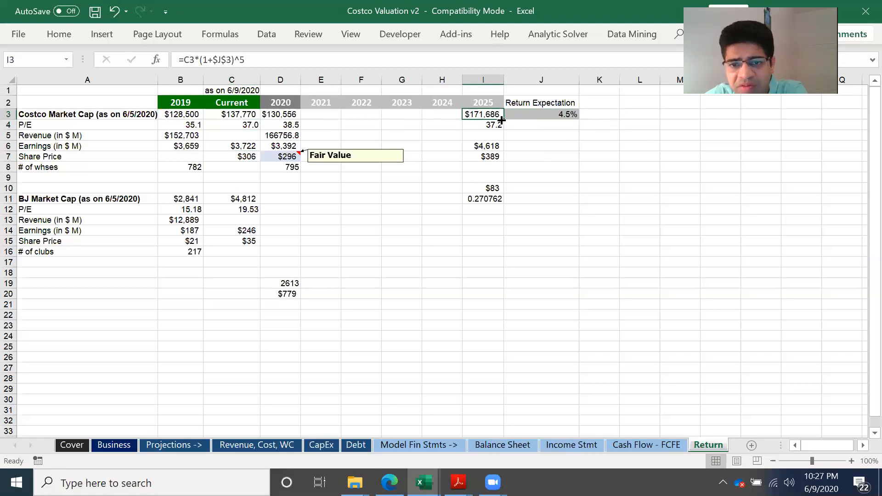
left_click(499, 145)
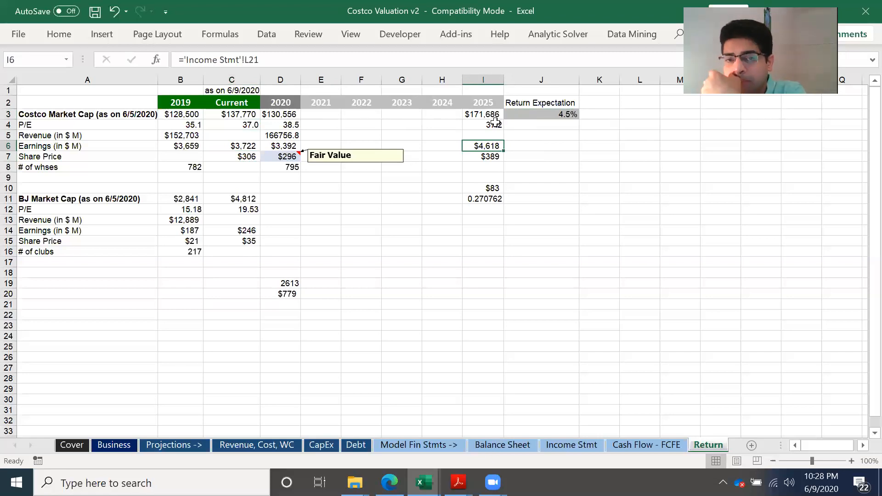
left_click(545, 114)
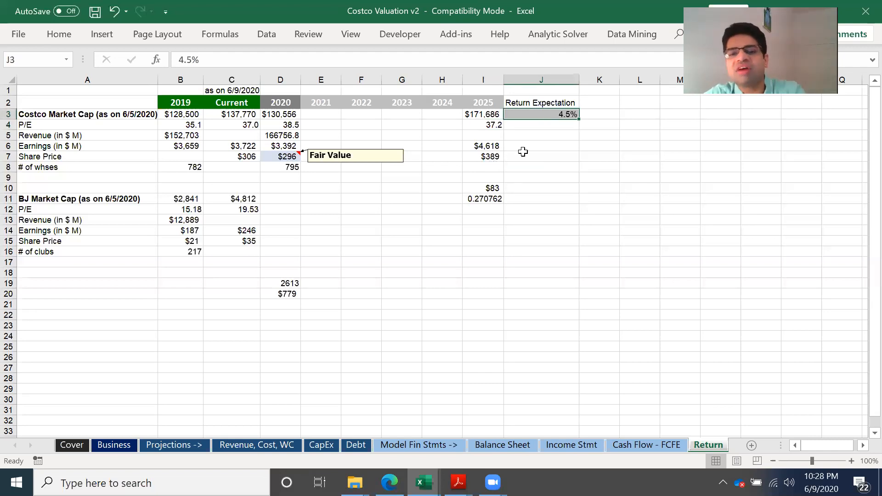
left_click(496, 126)
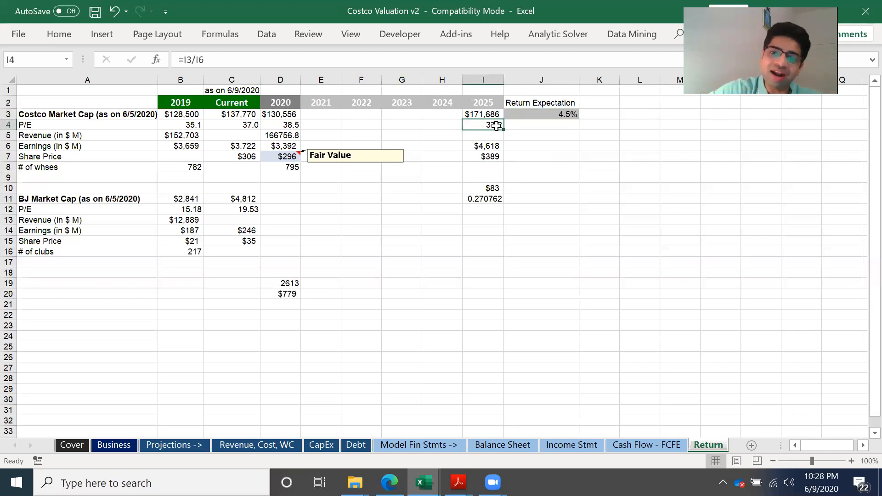
left_click(497, 157)
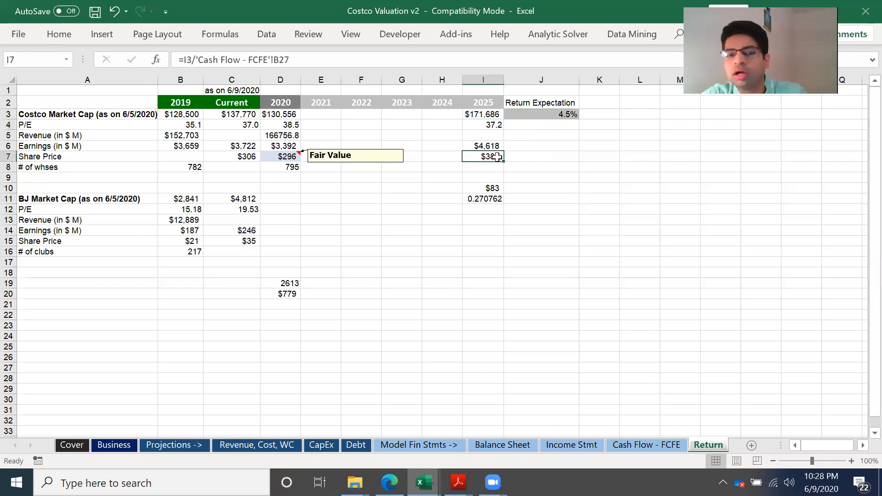
double_click(492, 189)
key("Return")
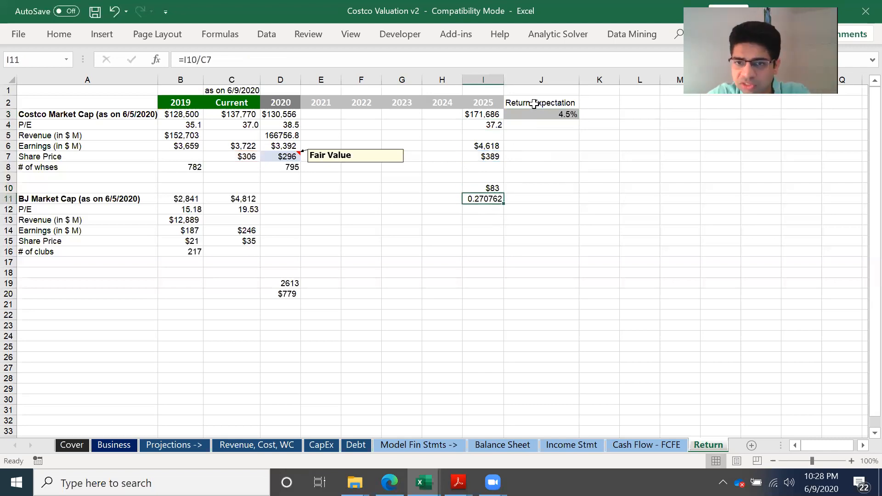
left_click(565, 114)
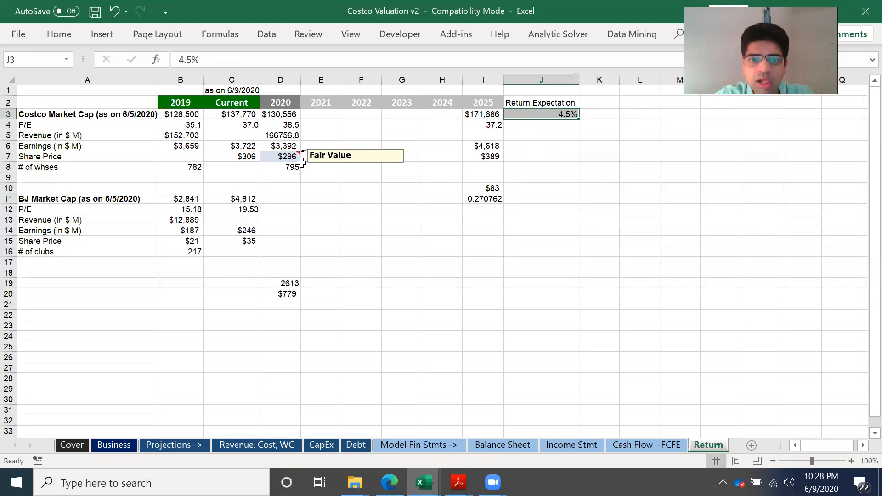
left_click(435, 230)
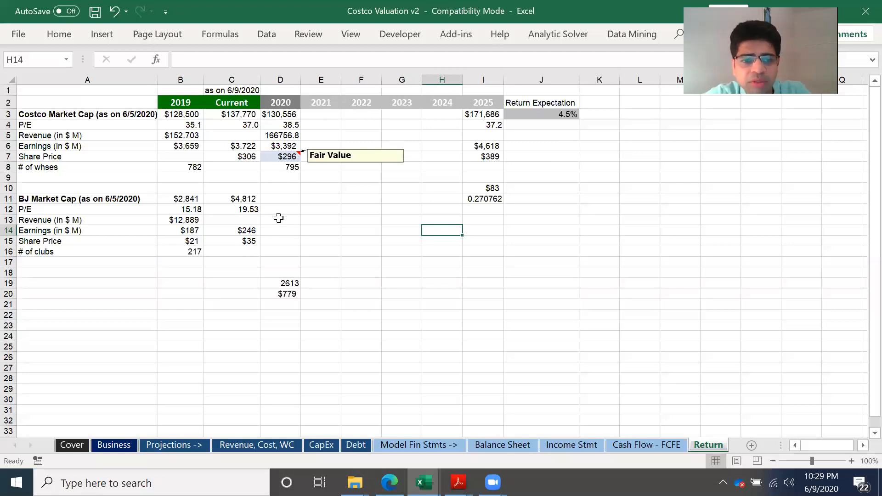
- Calculate BJ's 2019 revenue per club in B18 with =B13/B16
left_click_drag(45, 198, 241, 252)
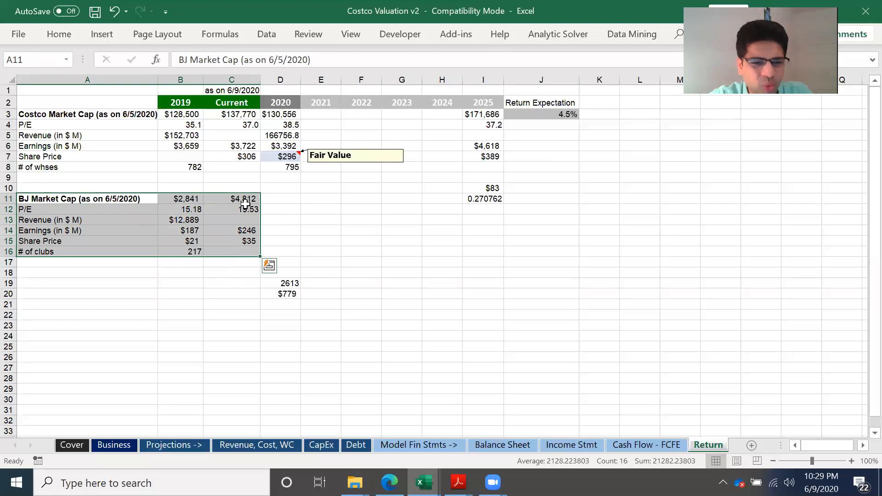
left_click(193, 253)
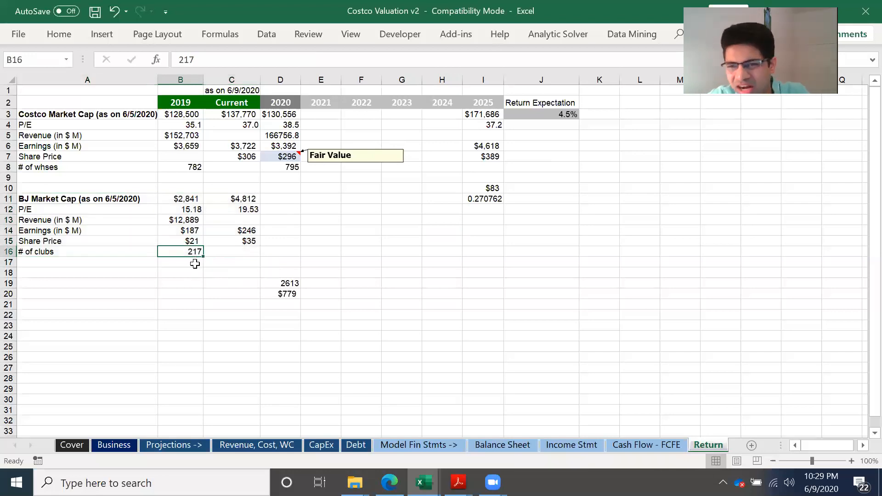
left_click(195, 271)
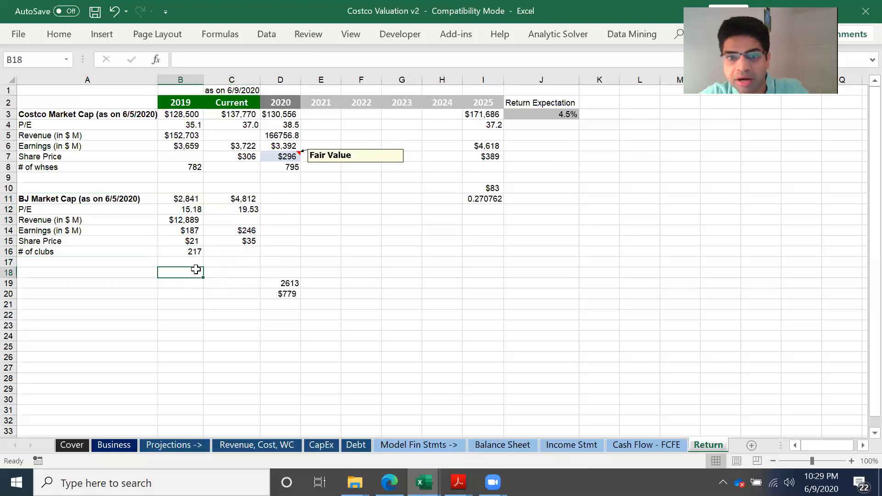
type("=")
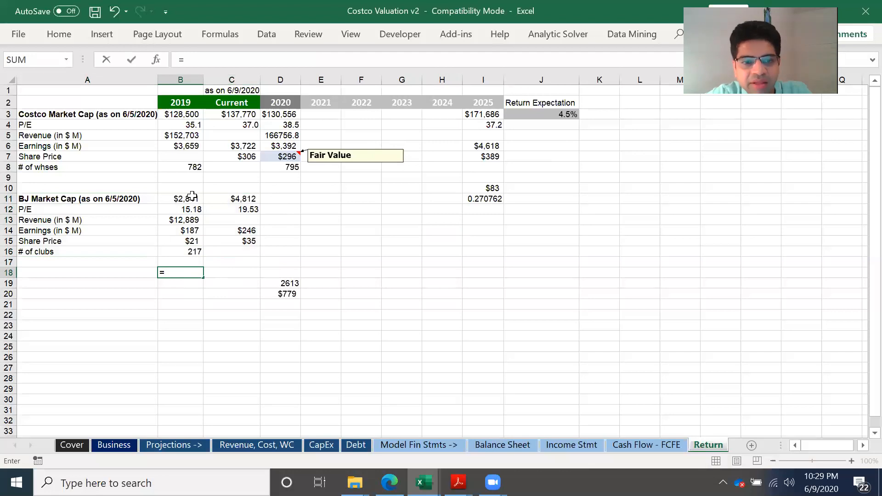
left_click(196, 220)
type("/")
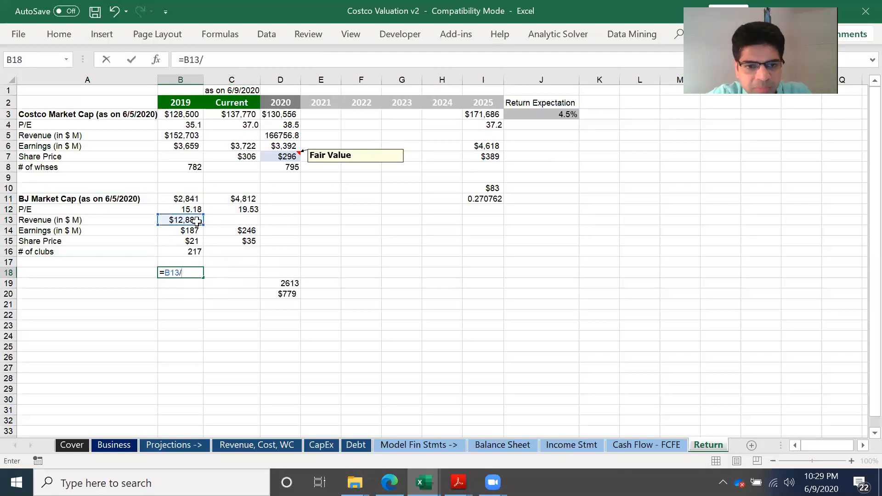
left_click(193, 252)
key("Return")
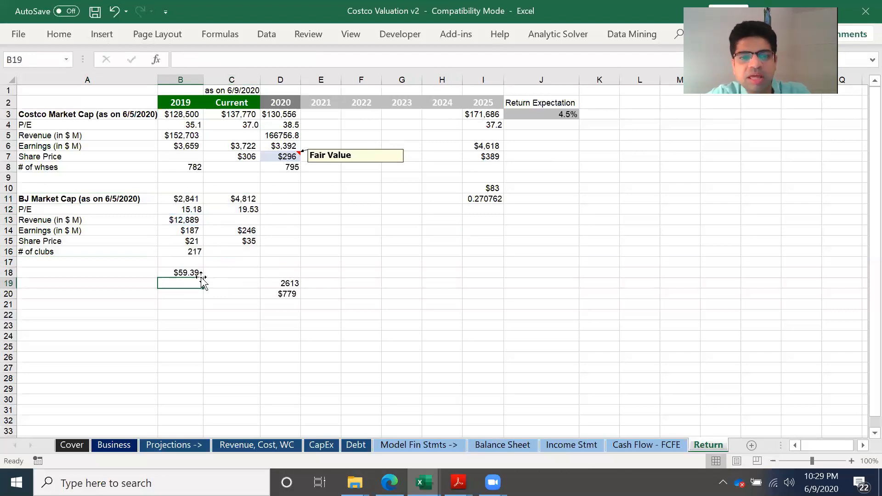
left_click(197, 272)
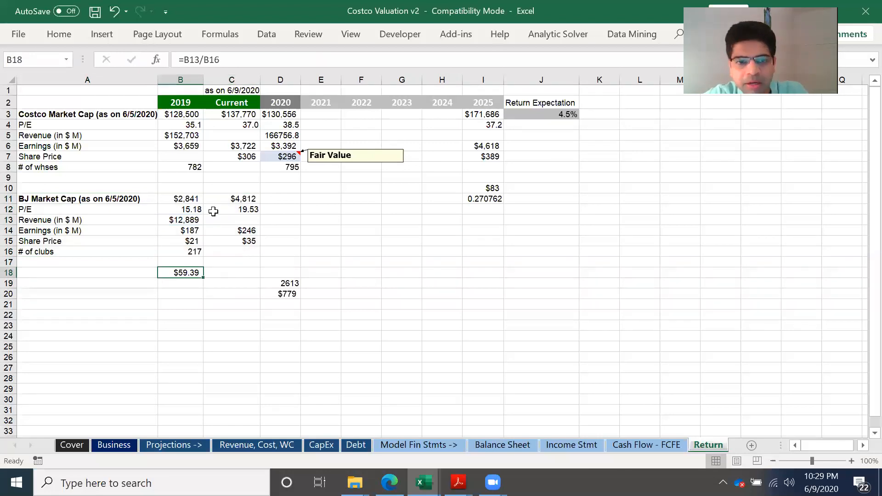
- Calculate Costco's 2019 revenue per warehouse in B9 with =B5/B8
left_click(195, 177)
type("=")
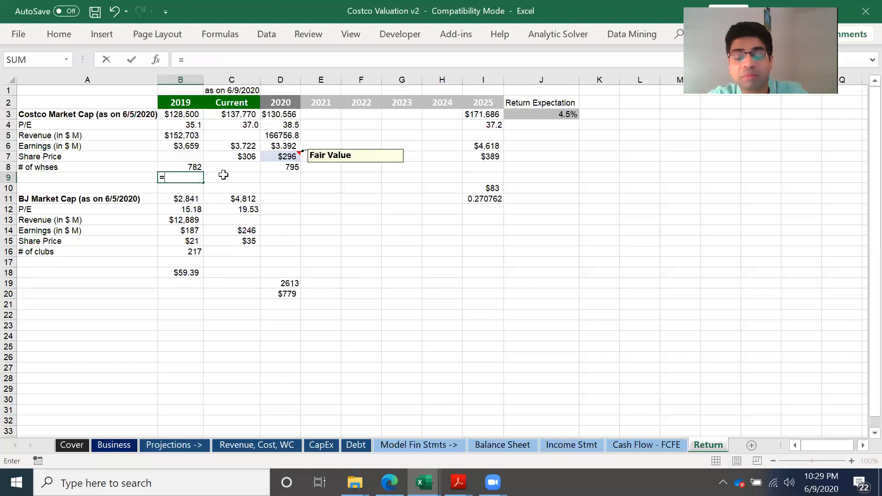
left_click(190, 134)
type("/")
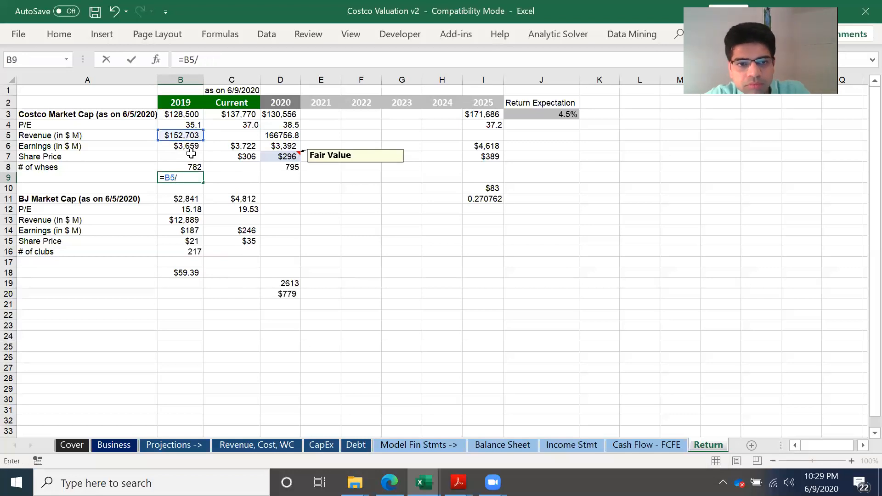
left_click(193, 168)
key("Return")
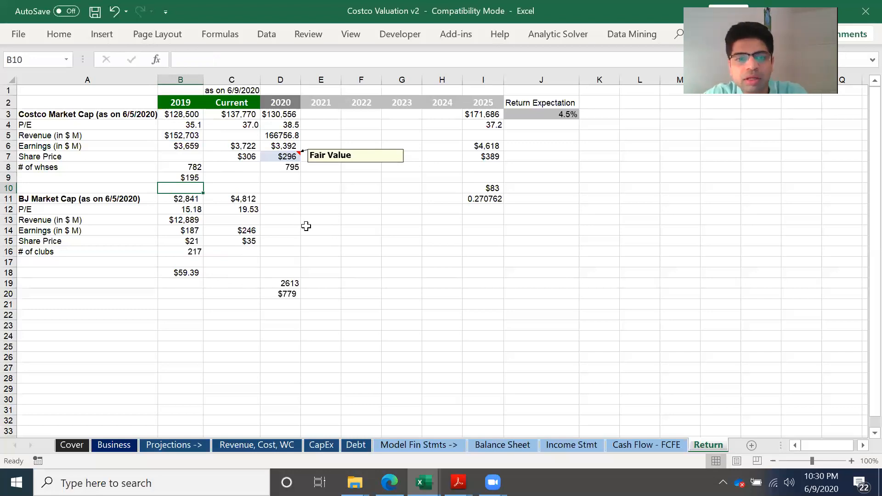
left_click(419, 239)
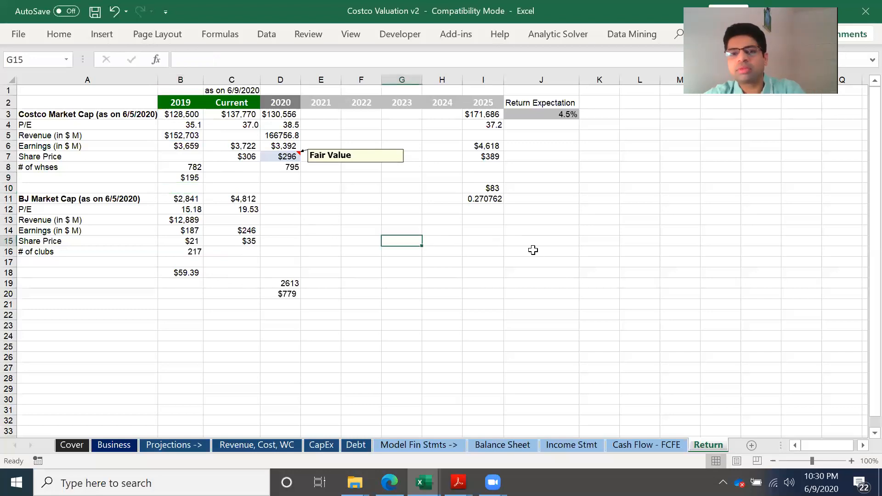